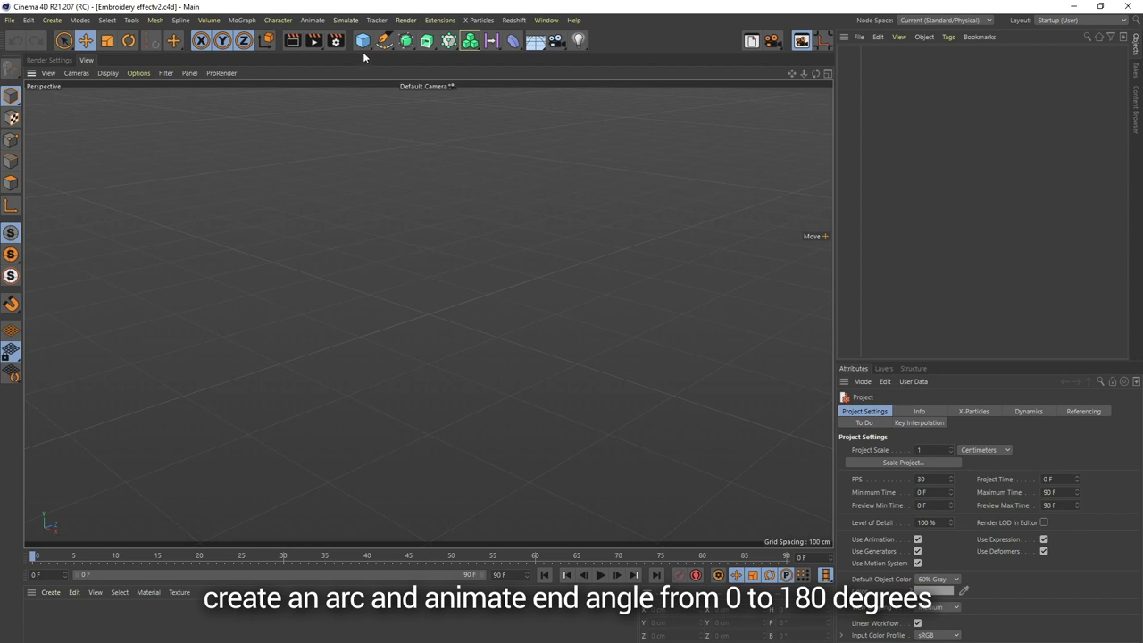
# Step: Create an Arc spline from the spline tool palette
pyautogui.moveTo(384, 40); pyautogui.dragTo(498, 64)
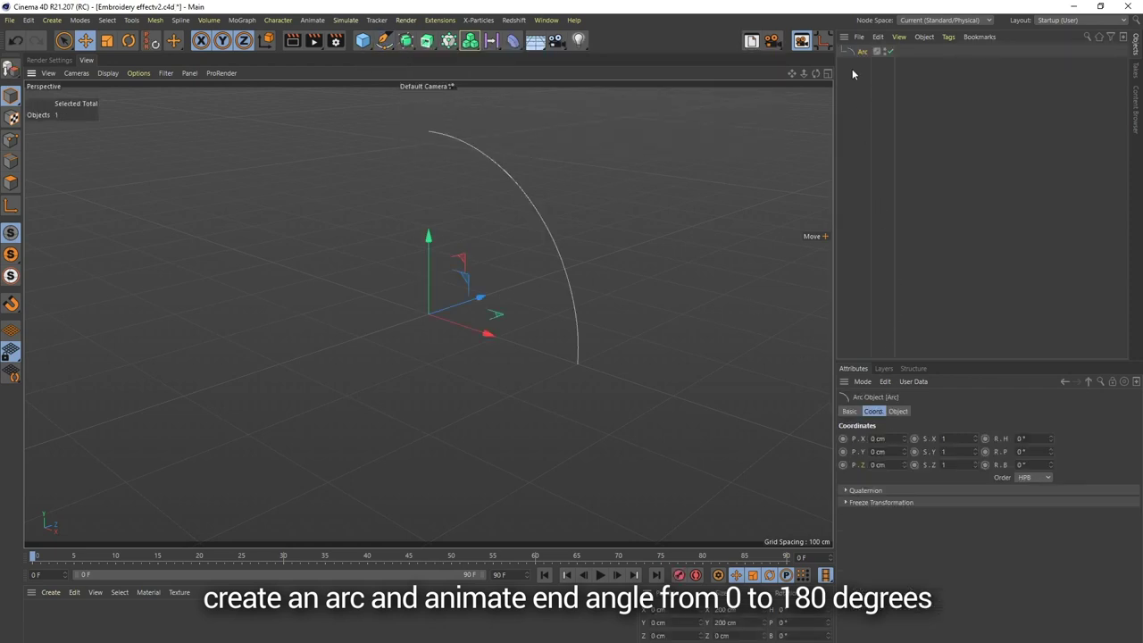
# Step: Give the arc a 180° End Angle and a 10 cm radius
pyautogui.click(898, 411)
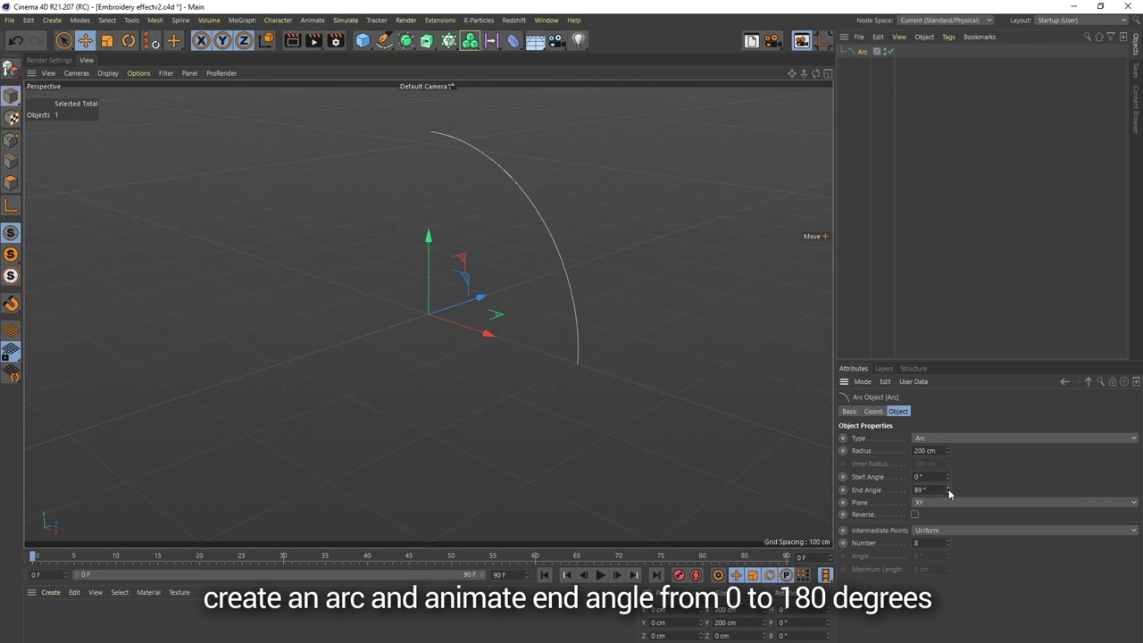
pyautogui.moveTo(948, 489); pyautogui.dragTo(937, 438)
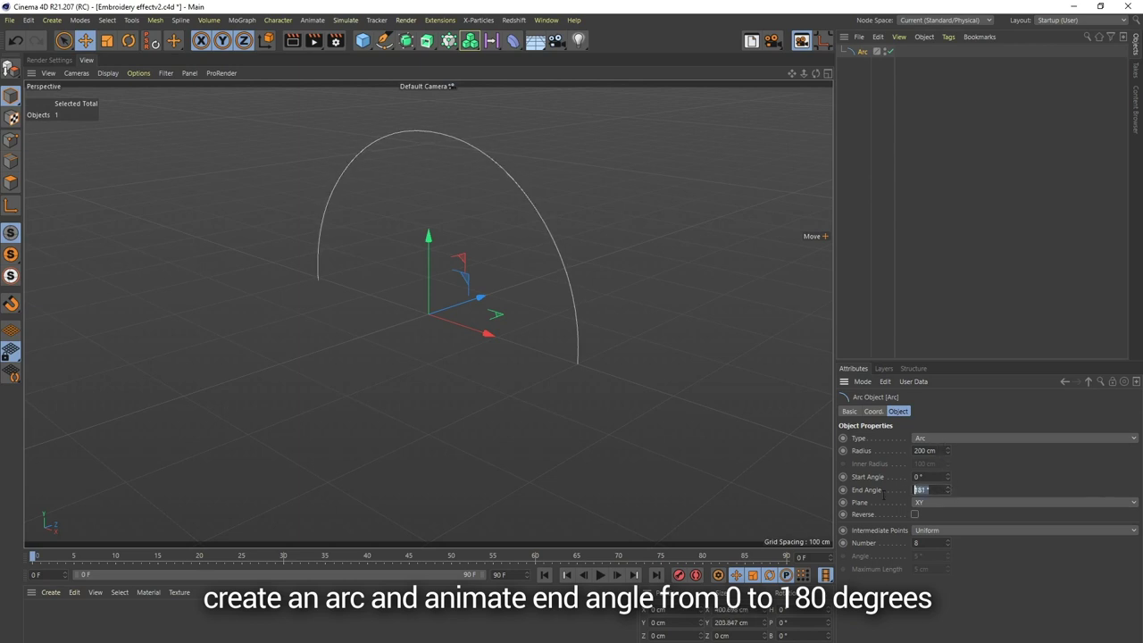
pyautogui.write('180')
pyautogui.press('Return')
pyautogui.keyDown('alt'); pyautogui.moveTo(425, 309); pyautogui.dragTo(497, 297); pyautogui.keyUp('alt')
pyautogui.keyDown('alt'); pyautogui.moveTo(498, 296); pyautogui.dragTo(483, 327, button='middle'); pyautogui.keyUp('alt')
pyautogui.doubleClick(927, 450)
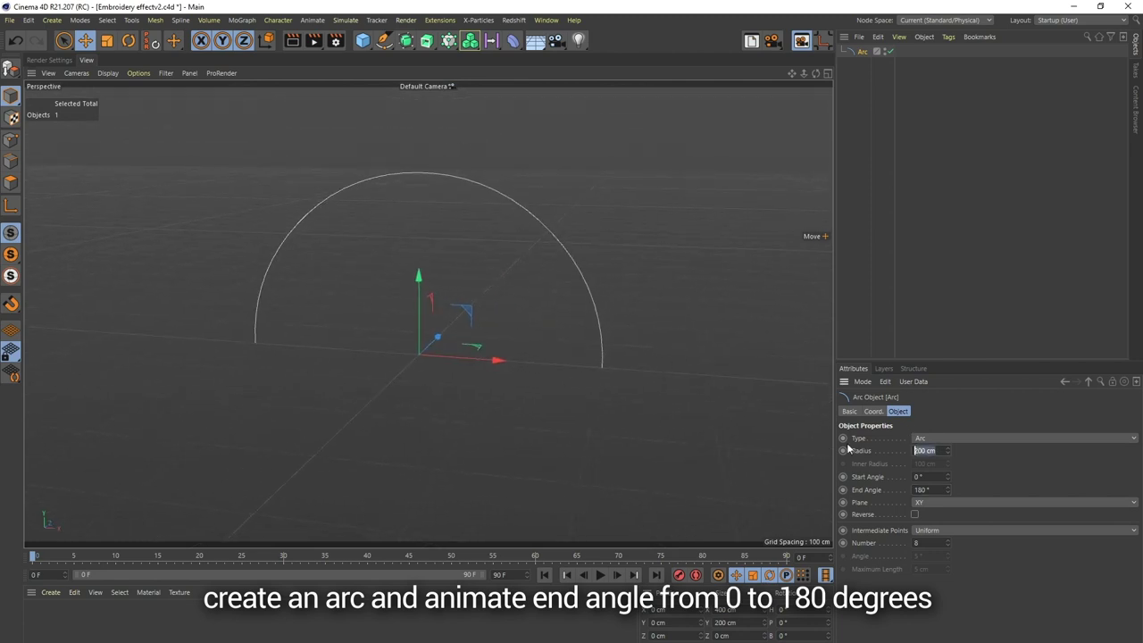
pyautogui.write('10')
pyautogui.press('Return')
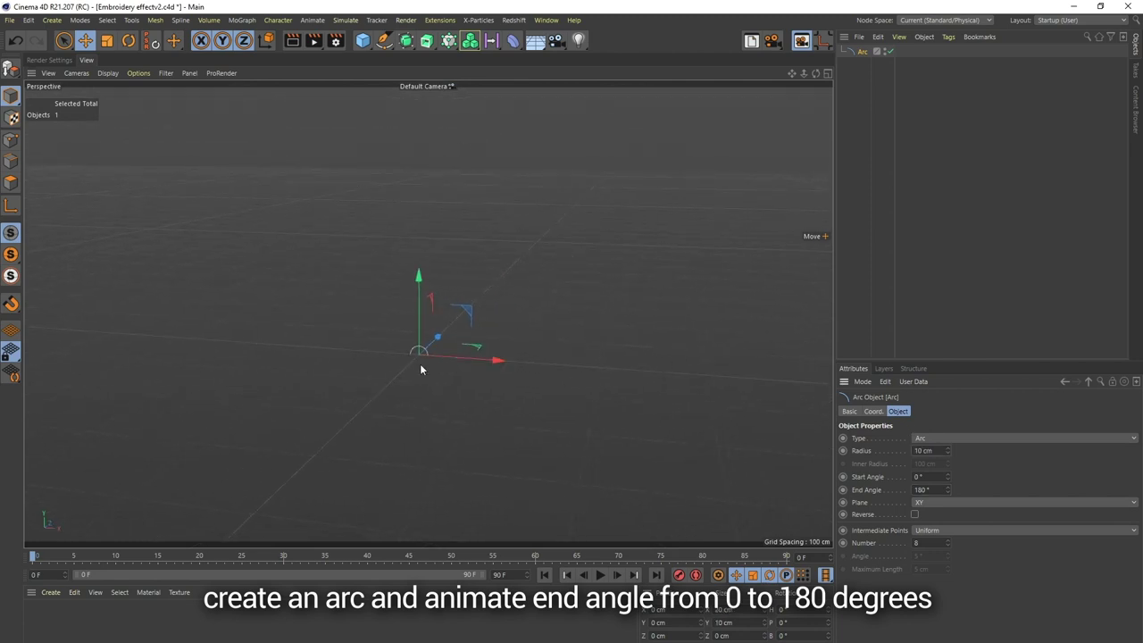
pyautogui.keyDown('alt'); pyautogui.moveTo(420, 364); pyautogui.dragTo(739, 370, button='right'); pyautogui.keyUp('alt')
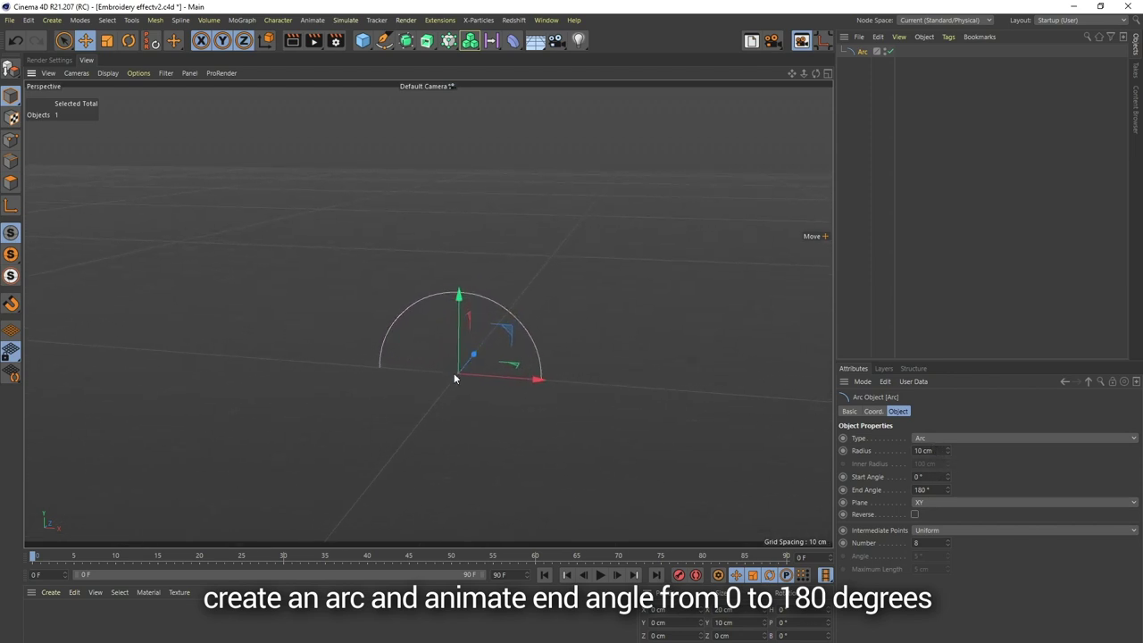
pyautogui.keyDown('alt'); pyautogui.moveTo(453, 379); pyautogui.dragTo(434, 445); pyautogui.keyUp('alt')
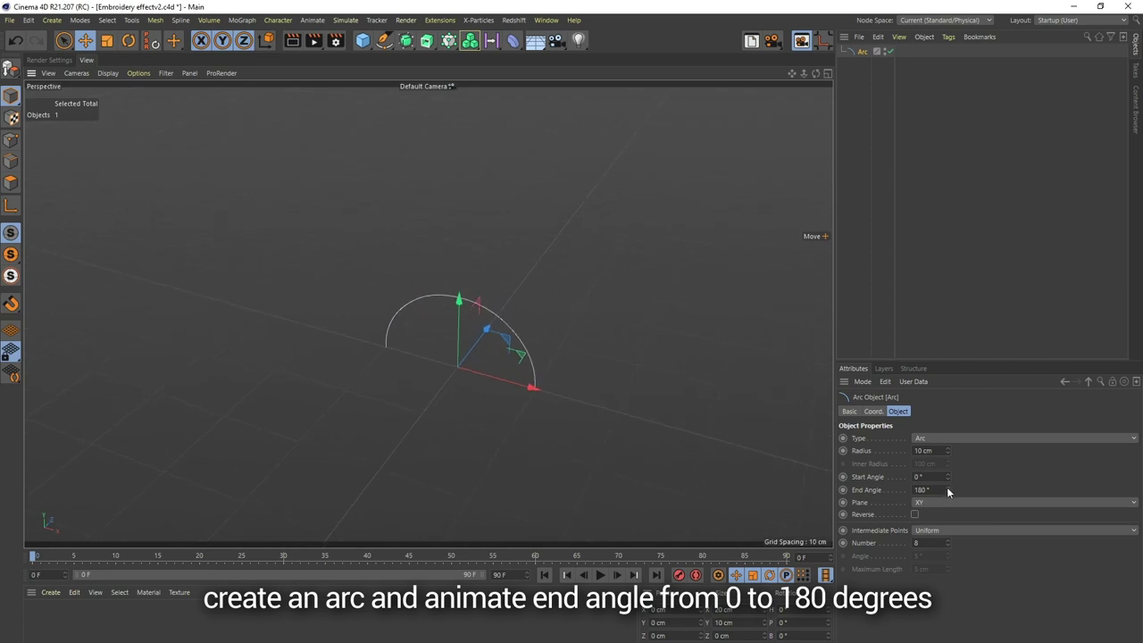
# Step: Keyframe the End Angle at 180° on frame 8 and at 0° on frame 0
pyautogui.moveTo(36, 557)
pyautogui.mouseDown()
pyautogui.moveTo(108, 563)
pyautogui.moveTo(19, 564)
pyautogui.mouseUp()
pyautogui.click(843, 489)
pyautogui.moveTo(950, 494); pyautogui.dragTo(968, 593)
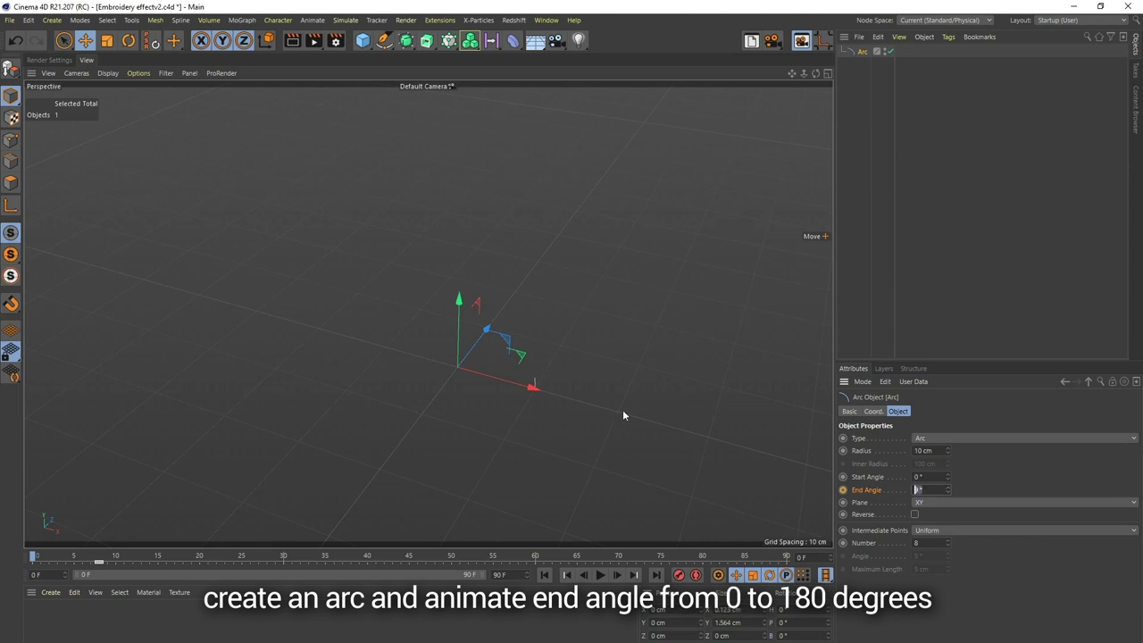
pyautogui.click(842, 490)
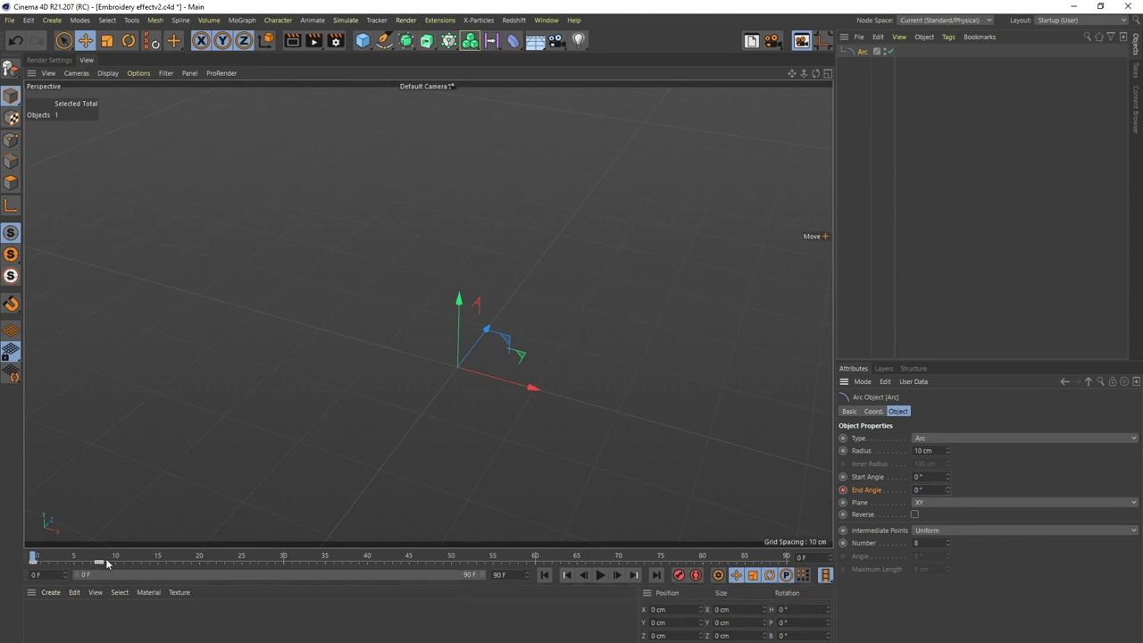
pyautogui.moveTo(33, 556); pyautogui.dragTo(124, 555)
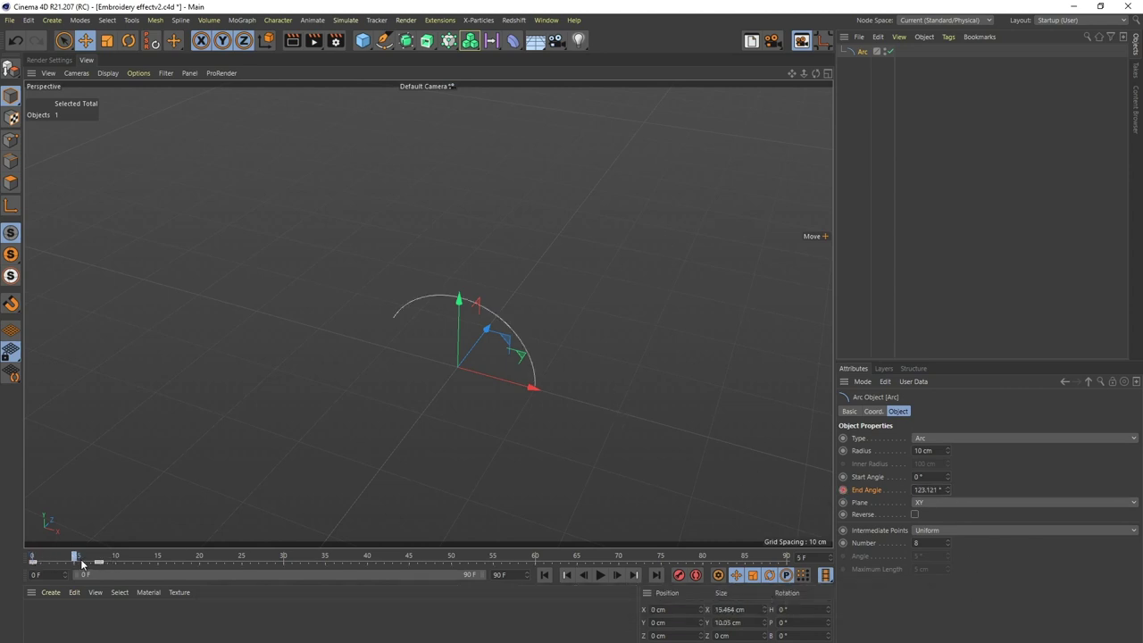
# Step: Set both End Angle keys to Linear interpolation in the timeline
pyautogui.rightClick(875, 490)
pyautogui.moveTo(1016, 569)
pyautogui.click(997, 582)
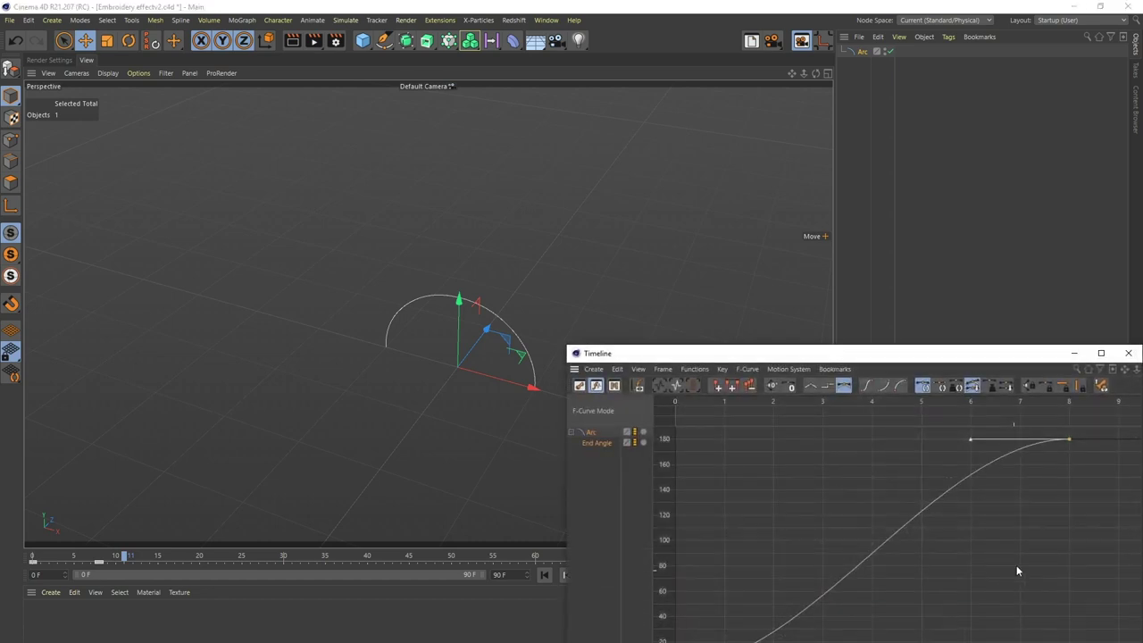
pyautogui.moveTo(832, 630); pyautogui.dragTo(725, 642)
pyautogui.moveTo(1079, 428); pyautogui.dragTo(652, 641)
pyautogui.click(812, 387)
pyautogui.moveTo(1097, 348); pyautogui.dragTo(431, 388)
pyautogui.moveTo(51, 558)
pyautogui.mouseDown()
pyautogui.moveTo(34, 556)
pyautogui.moveTo(132, 570)
pyautogui.mouseUp()
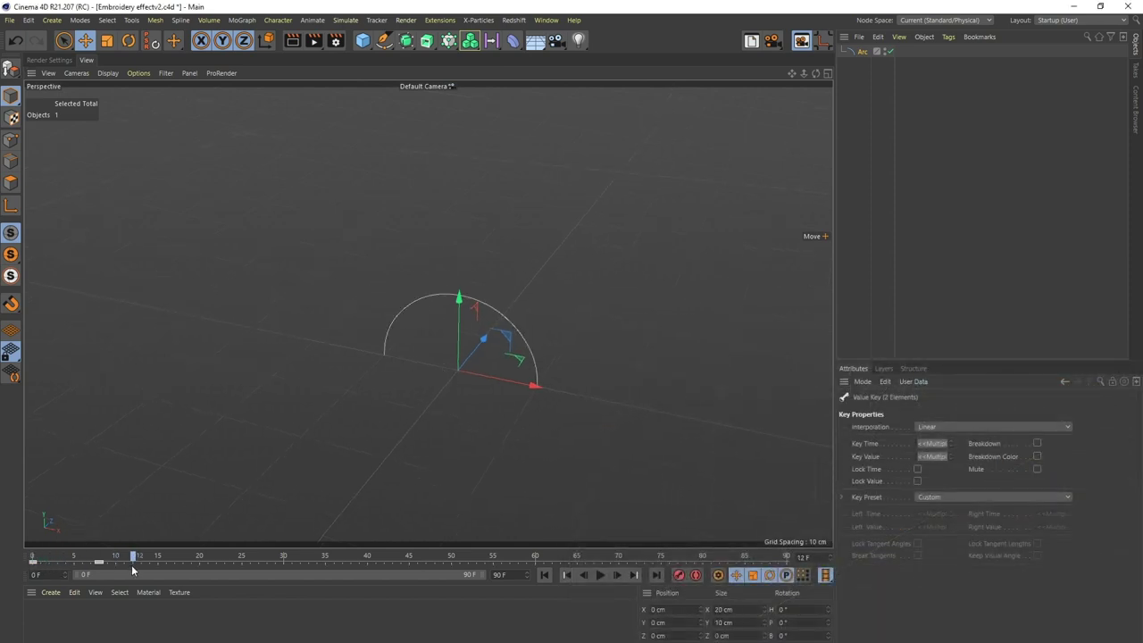
pyautogui.click(873, 53)
# Step: Keyframe the arc's Scale Y at 2 on frame 7
pyautogui.click(873, 411)
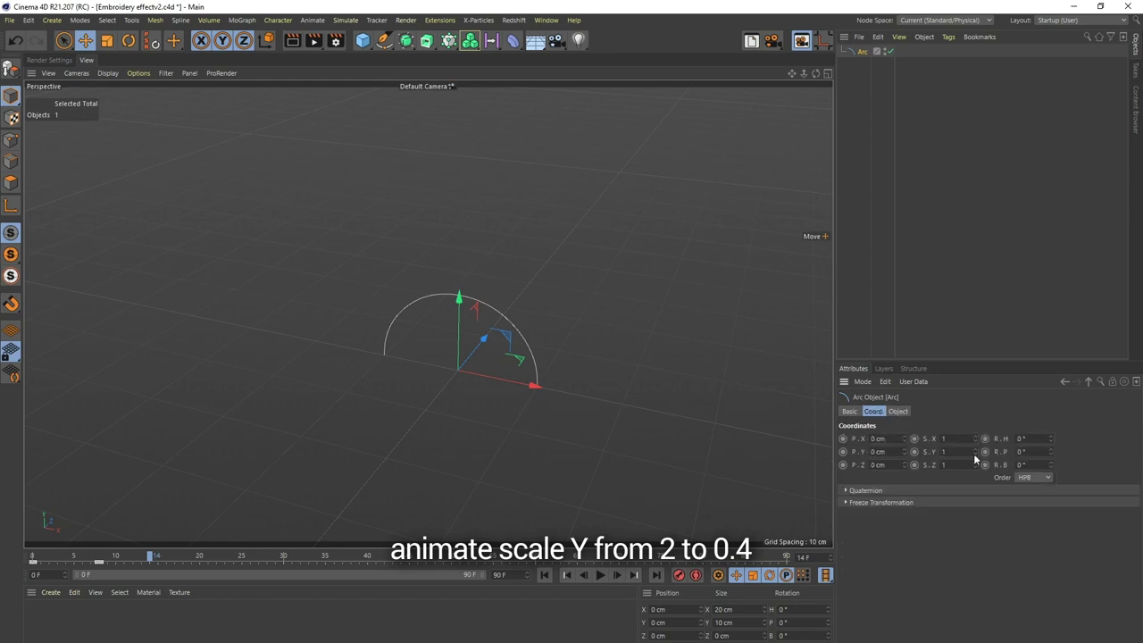
pyautogui.moveTo(132, 562); pyautogui.dragTo(92, 563)
pyautogui.moveTo(975, 452); pyautogui.dragTo(982, 396)
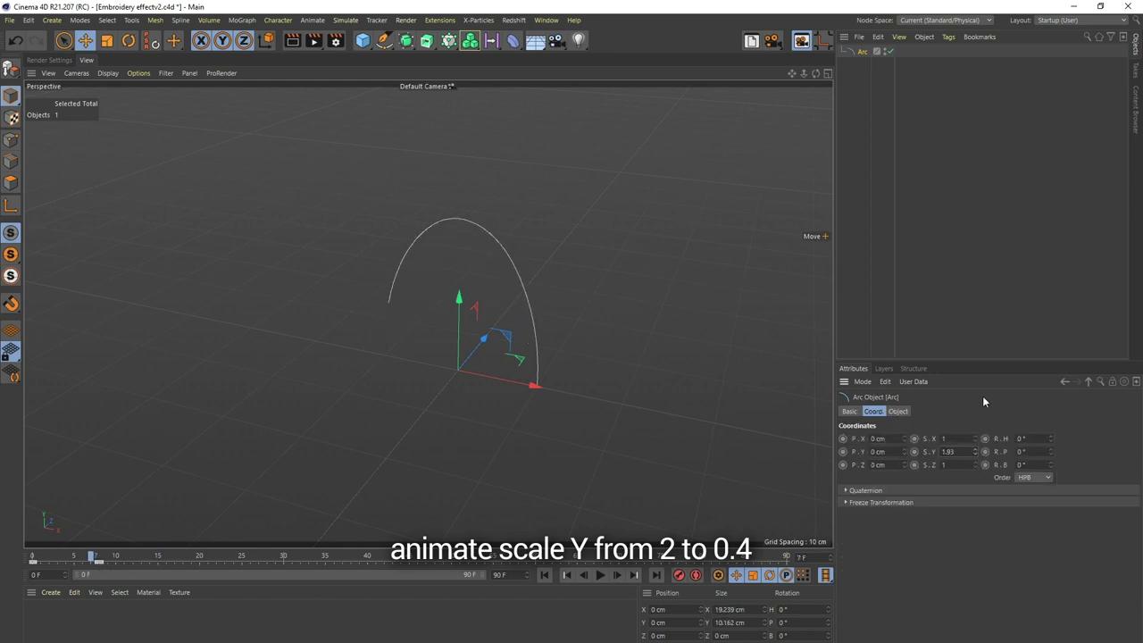
pyautogui.write('2')
pyautogui.press('Return')
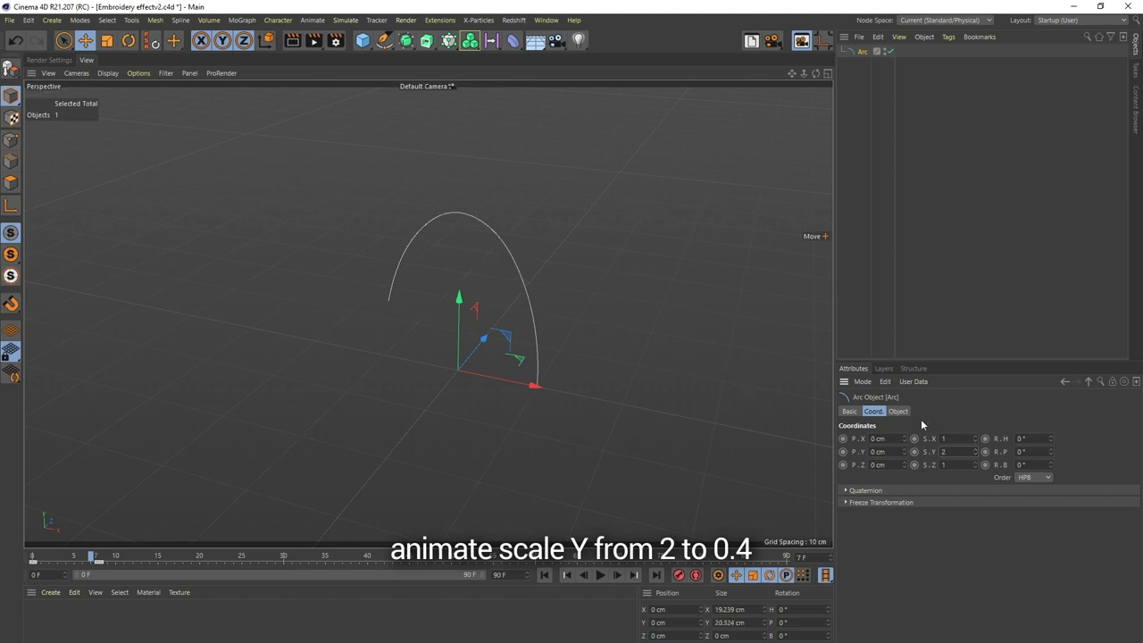
pyautogui.click(914, 452)
# Step: Keyframe Scale Y at 0.4 on frame 20 and preview the flattening arch
pyautogui.moveTo(96, 558); pyautogui.dragTo(198, 575)
pyautogui.click(943, 452)
pyautogui.moveTo(974, 452); pyautogui.dragTo(984, 527)
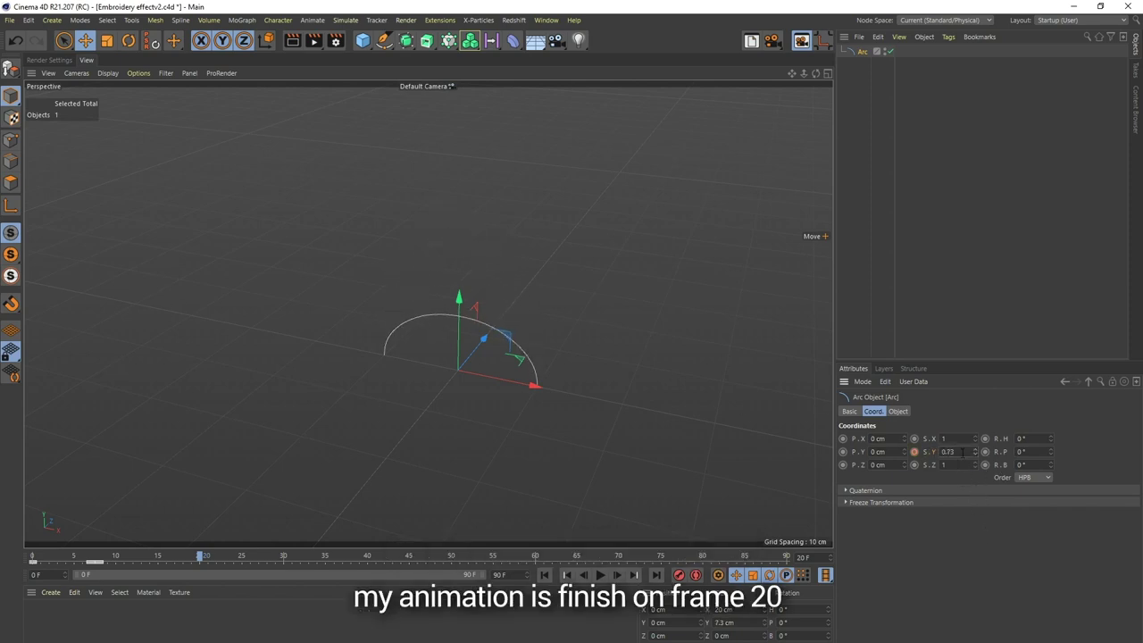
pyautogui.press('BackSpace')
pyautogui.write('4')
pyautogui.press('Return')
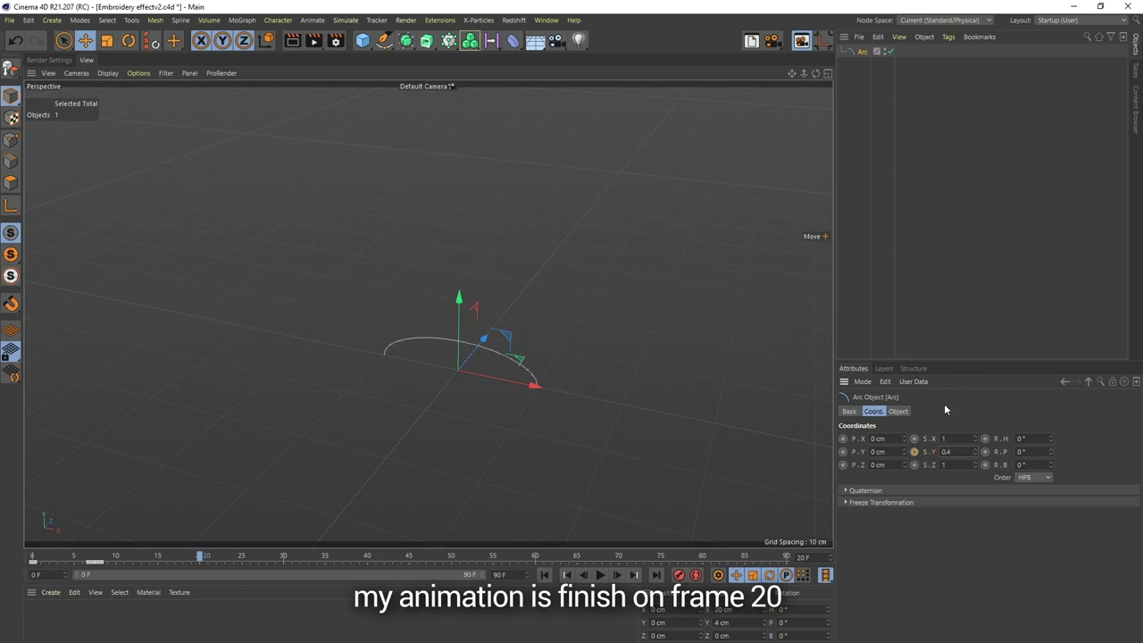
pyautogui.click(913, 451)
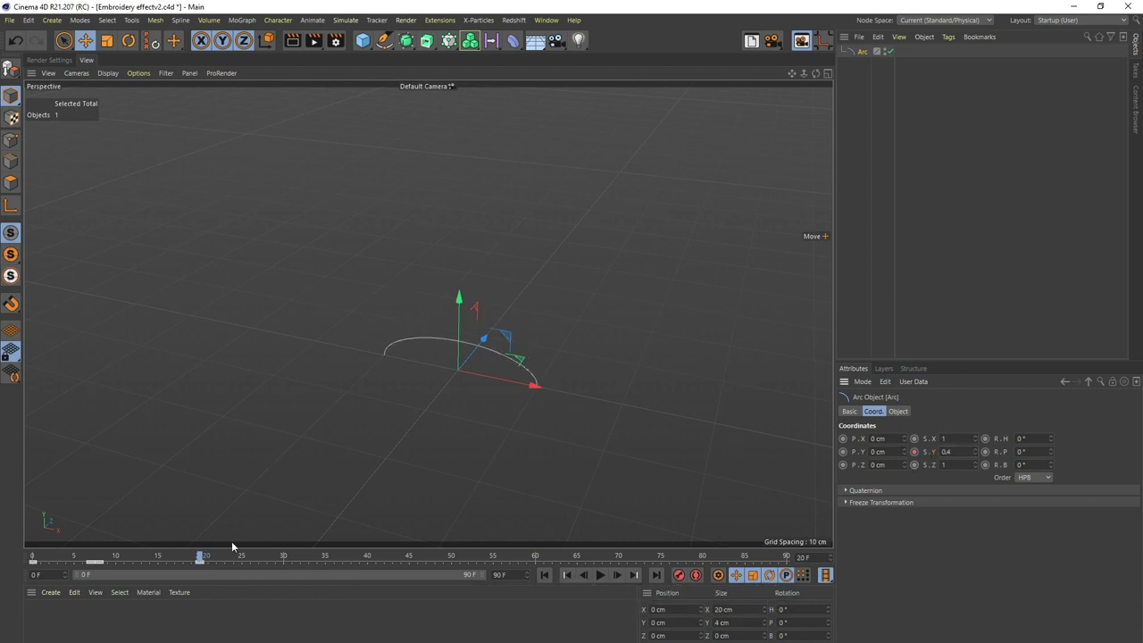
pyautogui.moveTo(201, 555)
pyautogui.mouseDown()
pyautogui.moveTo(197, 576)
pyautogui.moveTo(33, 558)
pyautogui.moveTo(211, 574)
pyautogui.mouseUp()
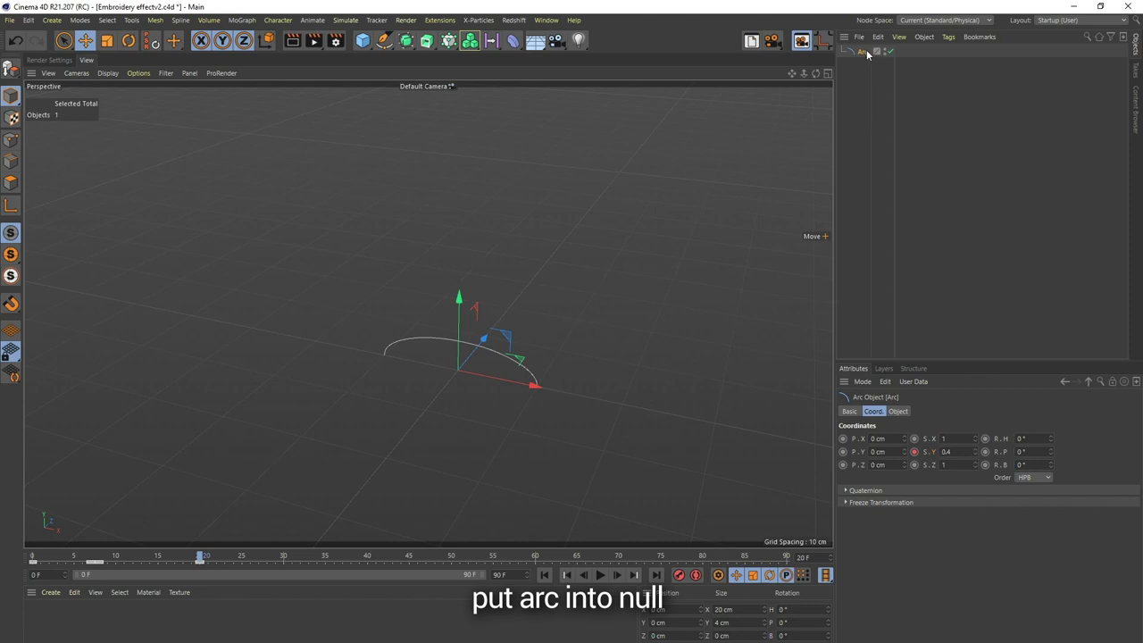
# Step: Add a Null, nest the Arc under it, and rename the Null Stitch_1
pyautogui.moveTo(365, 45); pyautogui.dragTo(396, 51)
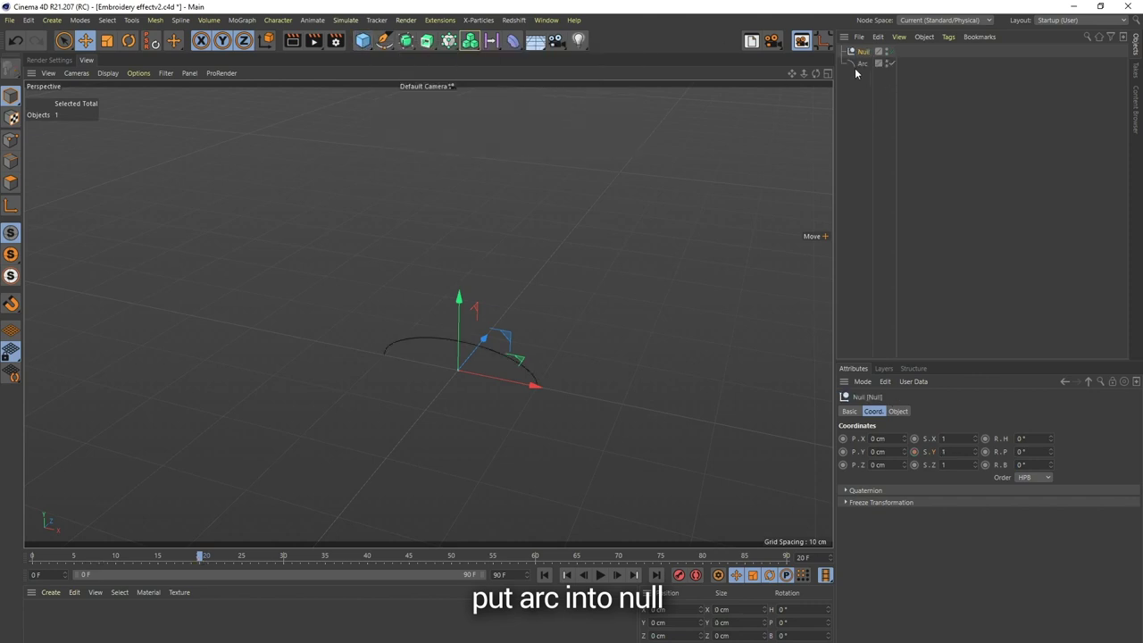
pyautogui.moveTo(865, 64); pyautogui.dragTo(869, 54)
pyautogui.doubleClick(864, 53)
pyautogui.write('Stitch_1')
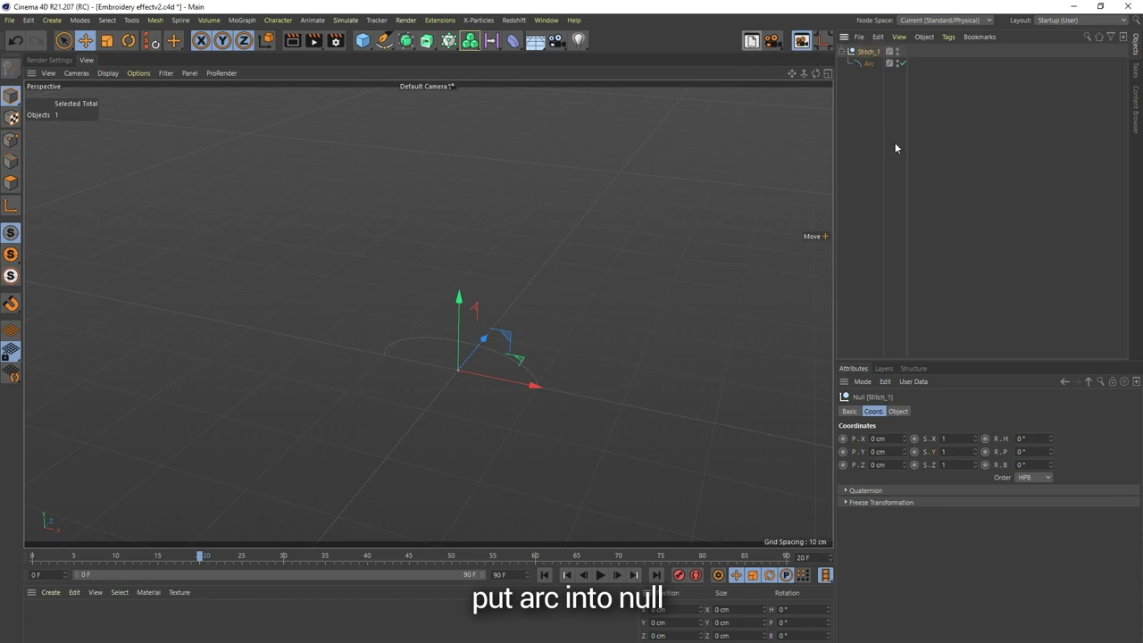
pyautogui.click(869, 102)
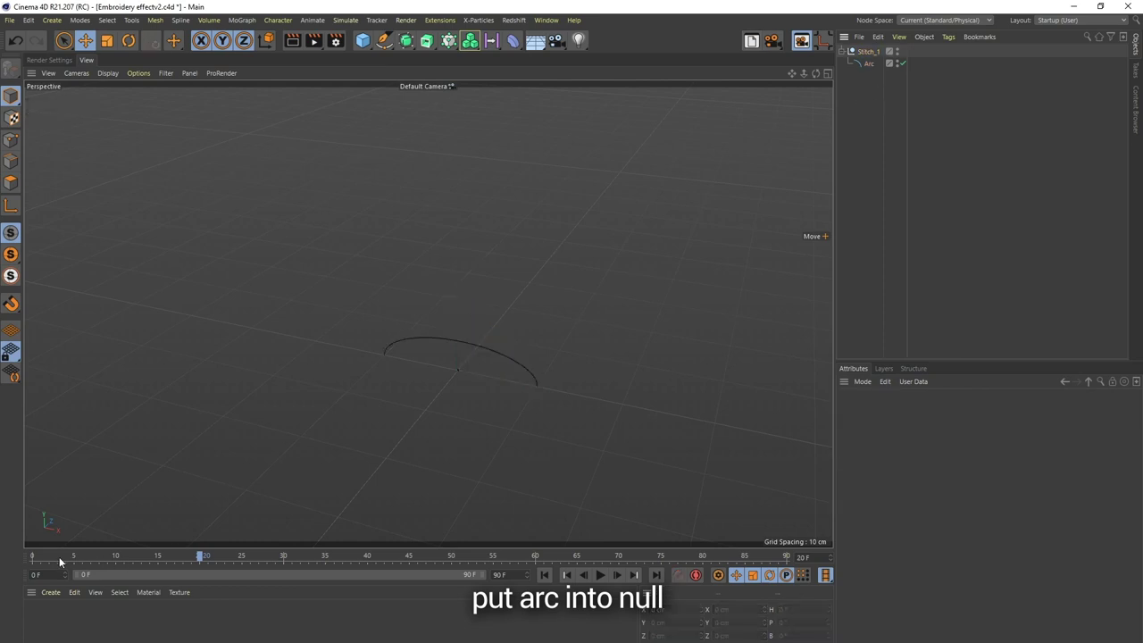
# Step: Add a Cloner and place the Stitch_1 null inside it
pyautogui.click(448, 40)
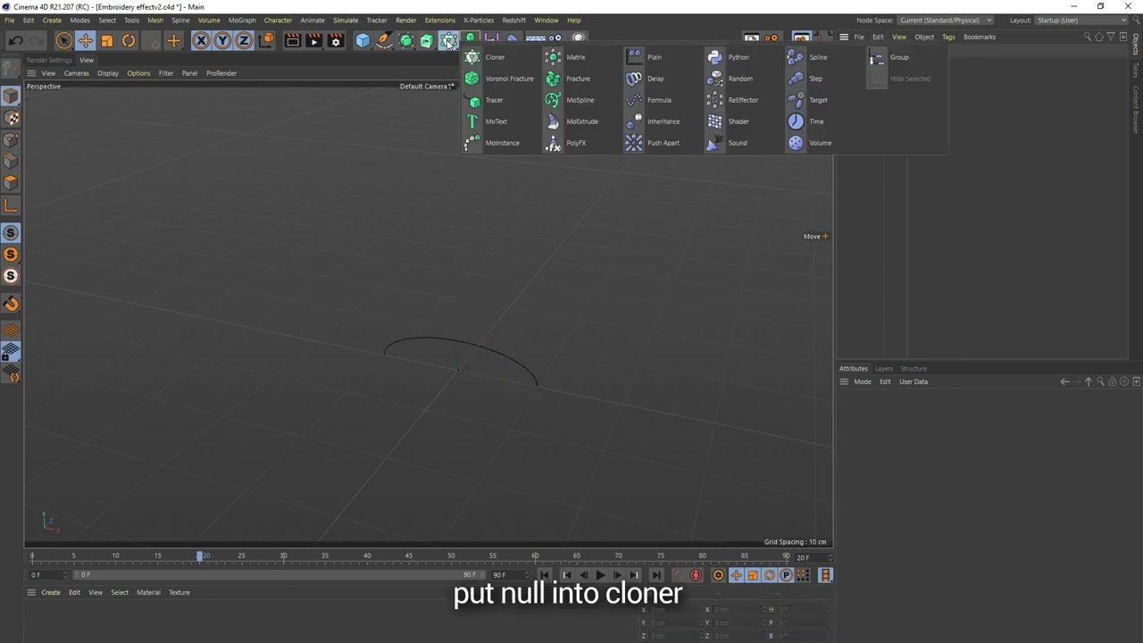
pyautogui.click(489, 57)
pyautogui.moveTo(873, 65); pyautogui.dragTo(868, 54)
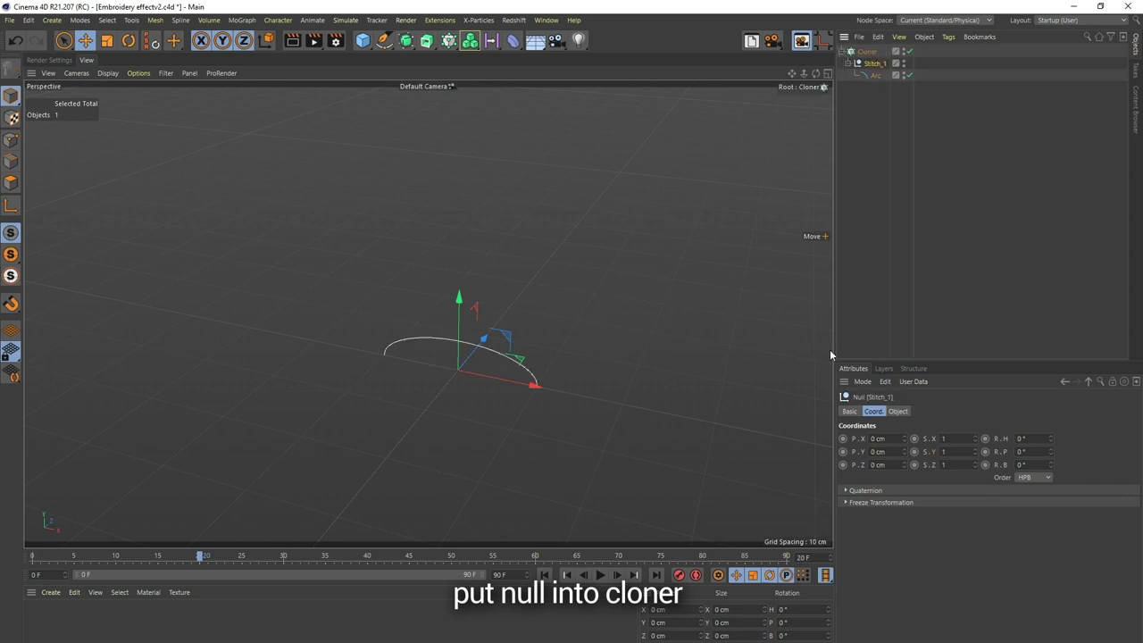
pyautogui.click(865, 50)
# Step: Set the cloner offset to 0 cm in Y and 2 cm spacing in Z
pyautogui.click(880, 358)
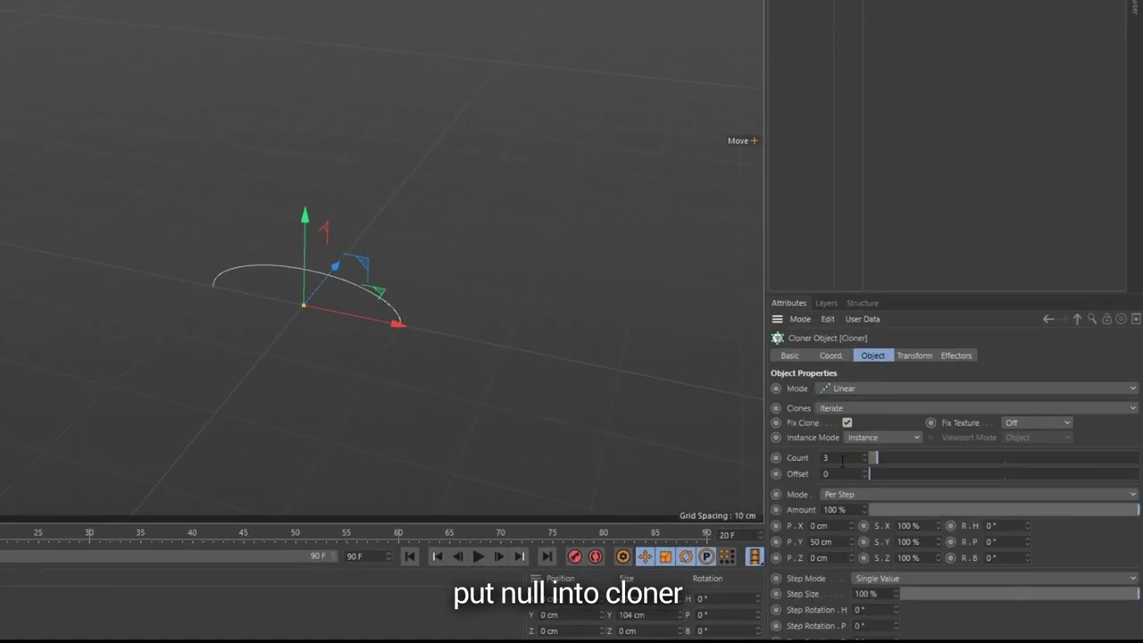
pyautogui.doubleClick(821, 541)
pyautogui.write('0')
pyautogui.press('Return')
pyautogui.moveTo(851, 557); pyautogui.dragTo(760, 564)
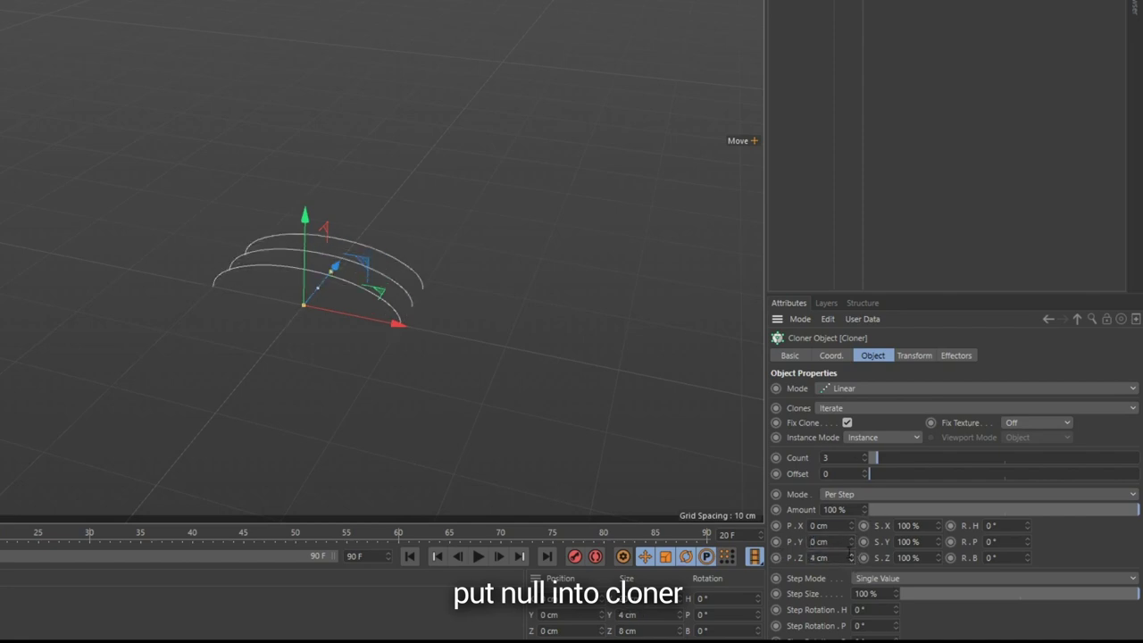
pyautogui.write('2')
pyautogui.press('Return')
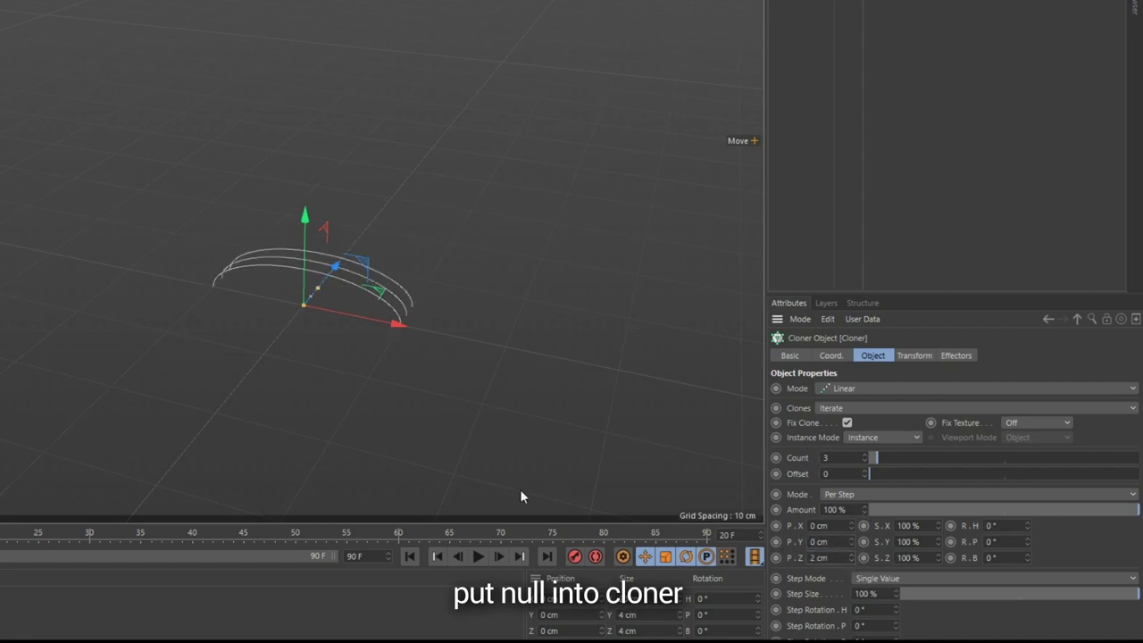
pyautogui.moveTo(350, 278)
pyautogui.keyDown('alt'); pyautogui.mouseDown()
pyautogui.moveTo(256, 279)
pyautogui.moveTo(411, 291)
pyautogui.mouseUp(); pyautogui.keyUp('alt')
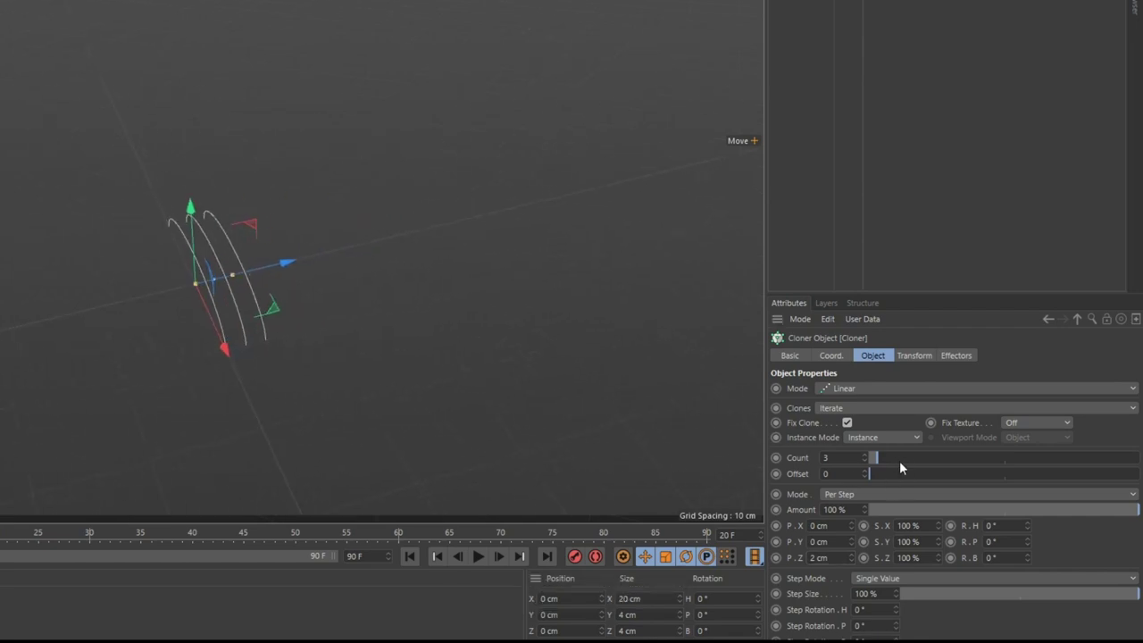
# Step: Switch the cloner to End Point mode and raise the count to 34
pyautogui.moveTo(879, 463)
pyautogui.mouseDown()
pyautogui.moveTo(941, 470)
pyautogui.moveTo(937, 462)
pyautogui.mouseUp()
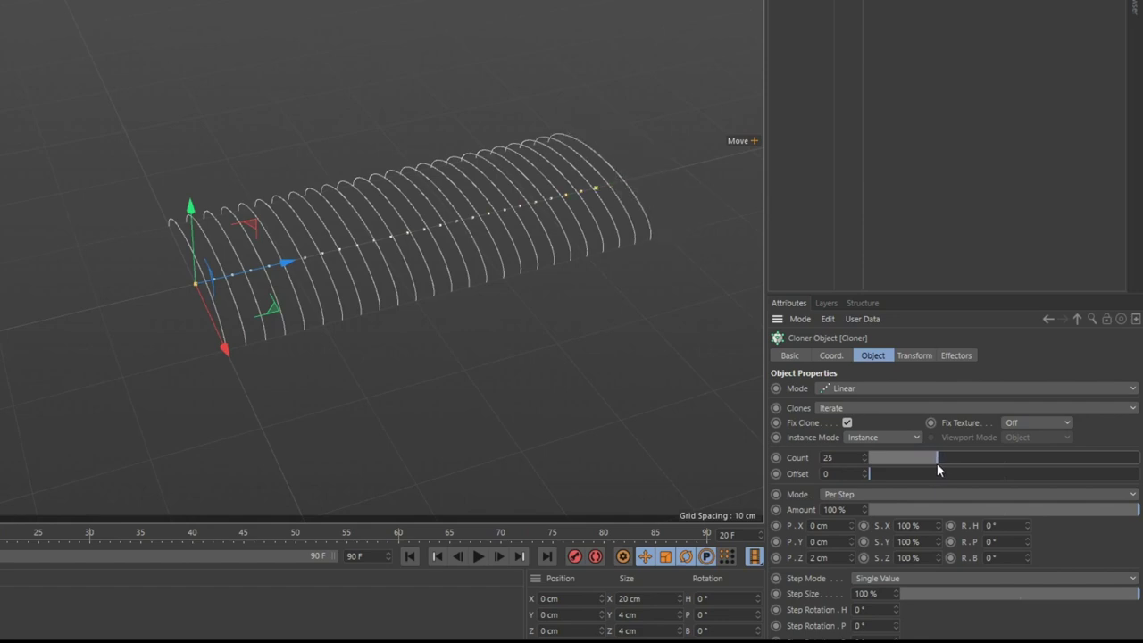
pyautogui.keyDown('alt'); pyautogui.moveTo(484, 338); pyautogui.dragTo(518, 366); pyautogui.keyUp('alt')
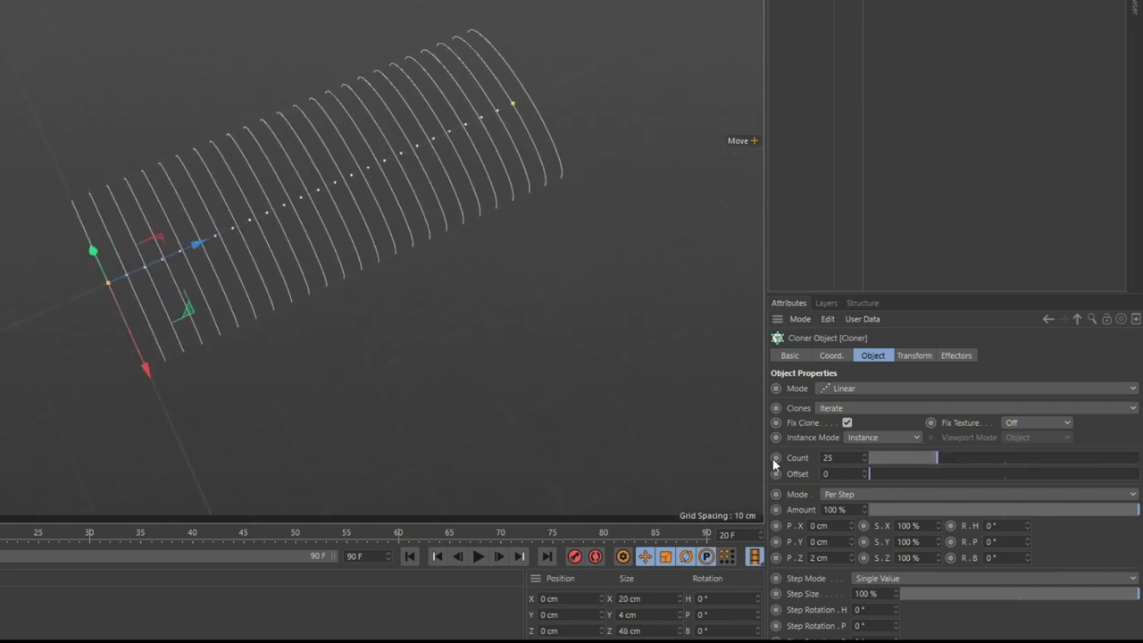
pyautogui.click(869, 494)
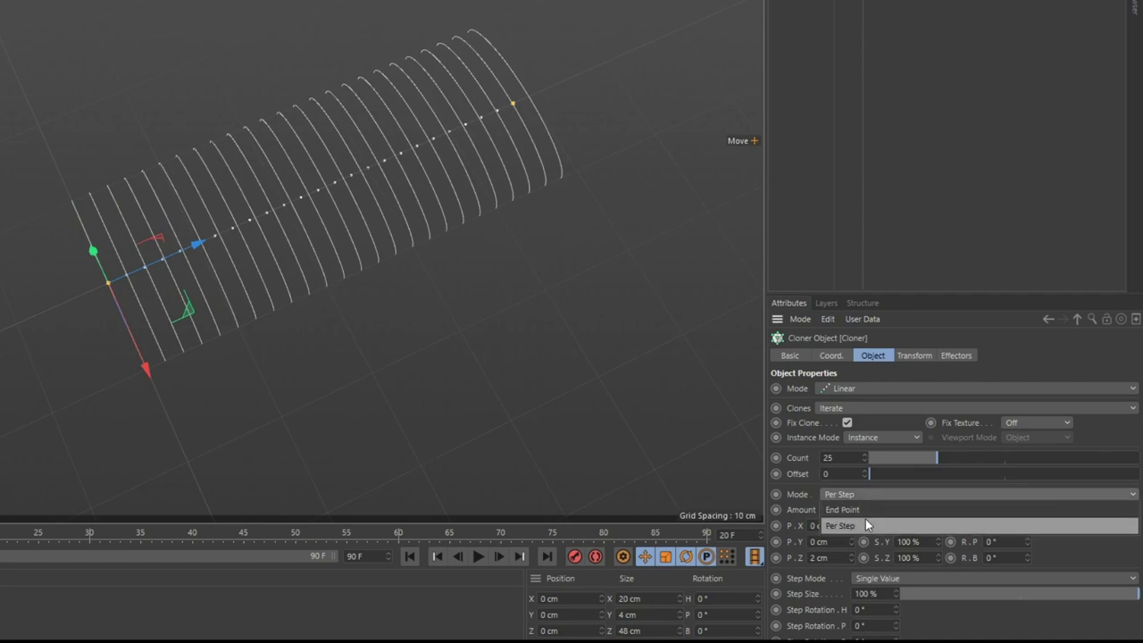
pyautogui.click(844, 509)
pyautogui.moveTo(936, 459)
pyautogui.mouseDown()
pyautogui.moveTo(1084, 459)
pyautogui.moveTo(936, 458)
pyautogui.moveTo(965, 458)
pyautogui.mouseUp()
pyautogui.moveTo(357, 286)
pyautogui.keyDown('alt'); pyautogui.mouseDown()
pyautogui.moveTo(314, 186)
pyautogui.moveTo(309, 224)
pyautogui.mouseUp(); pyautogui.keyUp('alt')
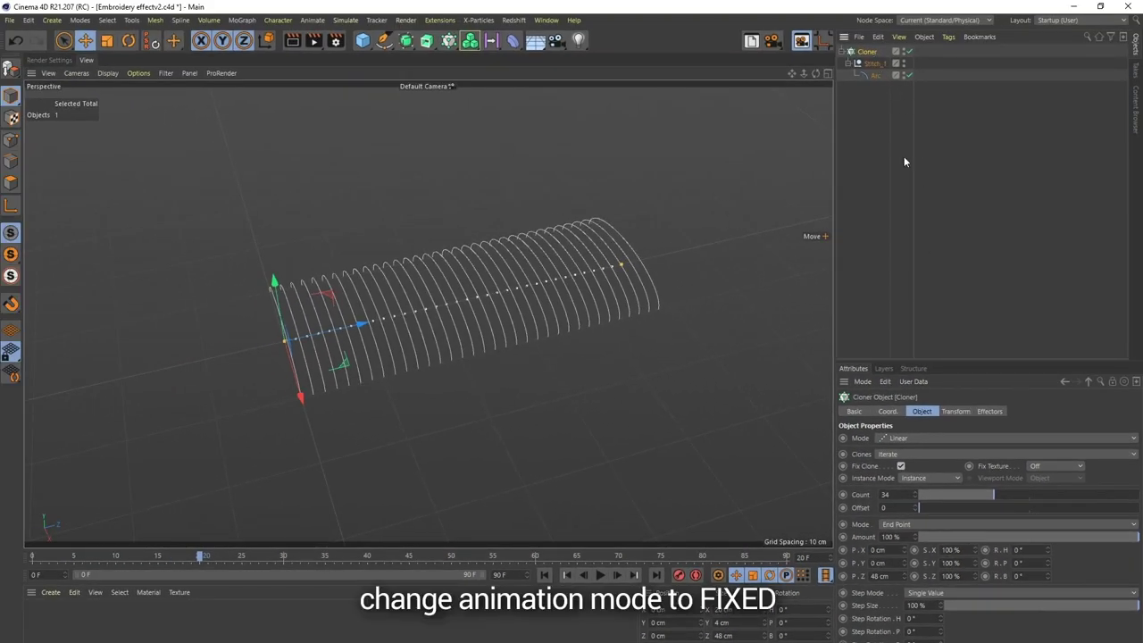
# Step: Set the clones' Animation Mode to Fixed and rewind to frame 0
pyautogui.click(952, 412)
pyautogui.click(995, 590)
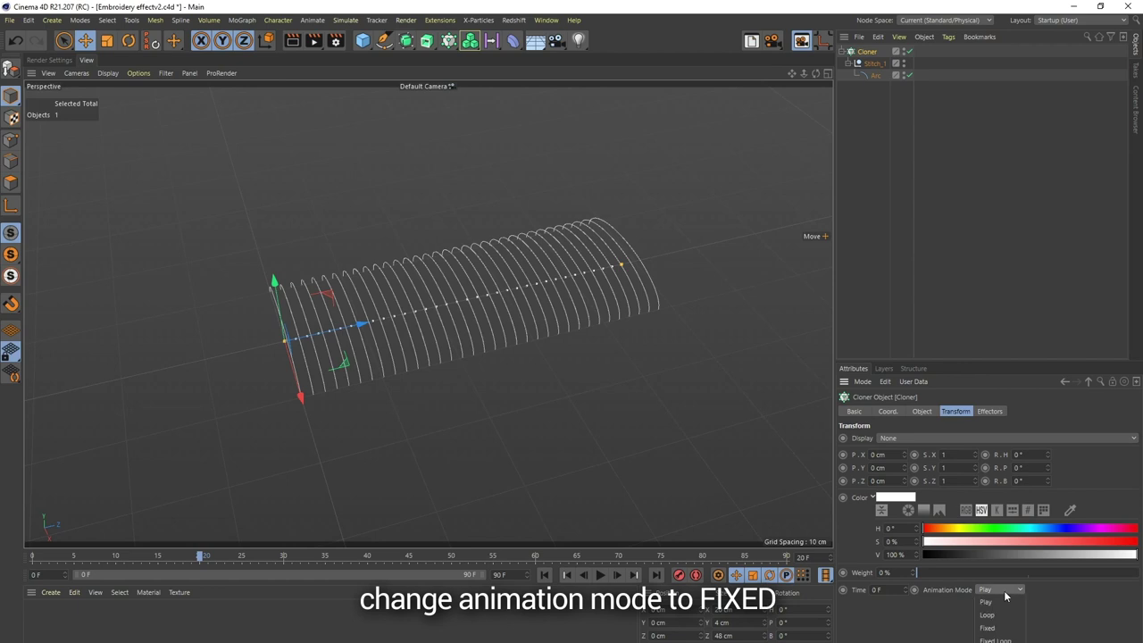
pyautogui.click(1003, 629)
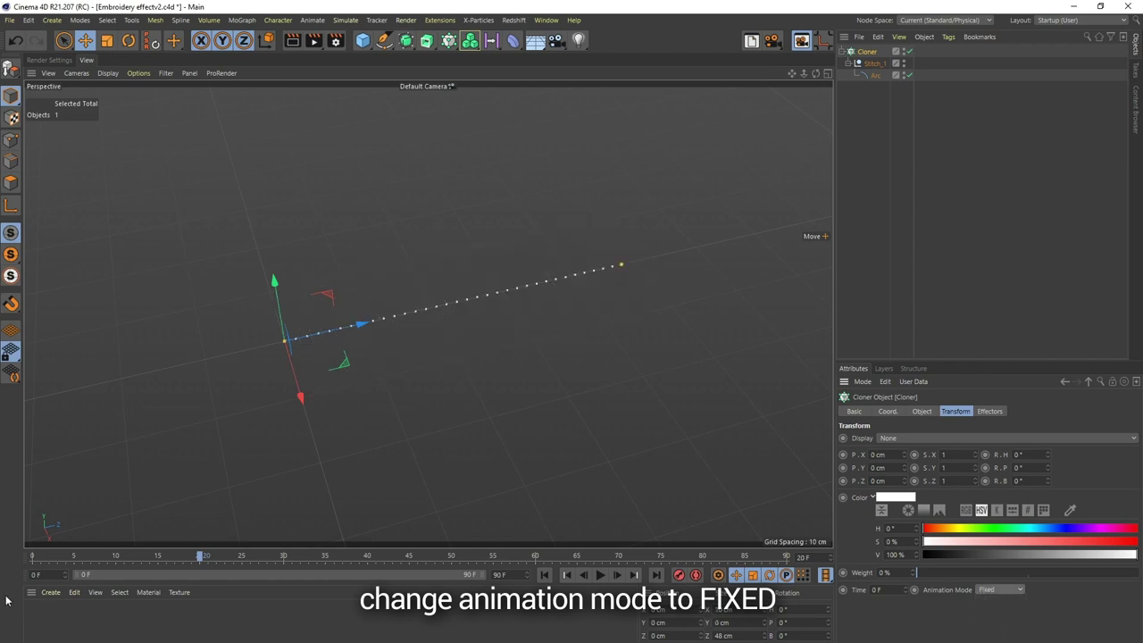
pyautogui.click(25, 562)
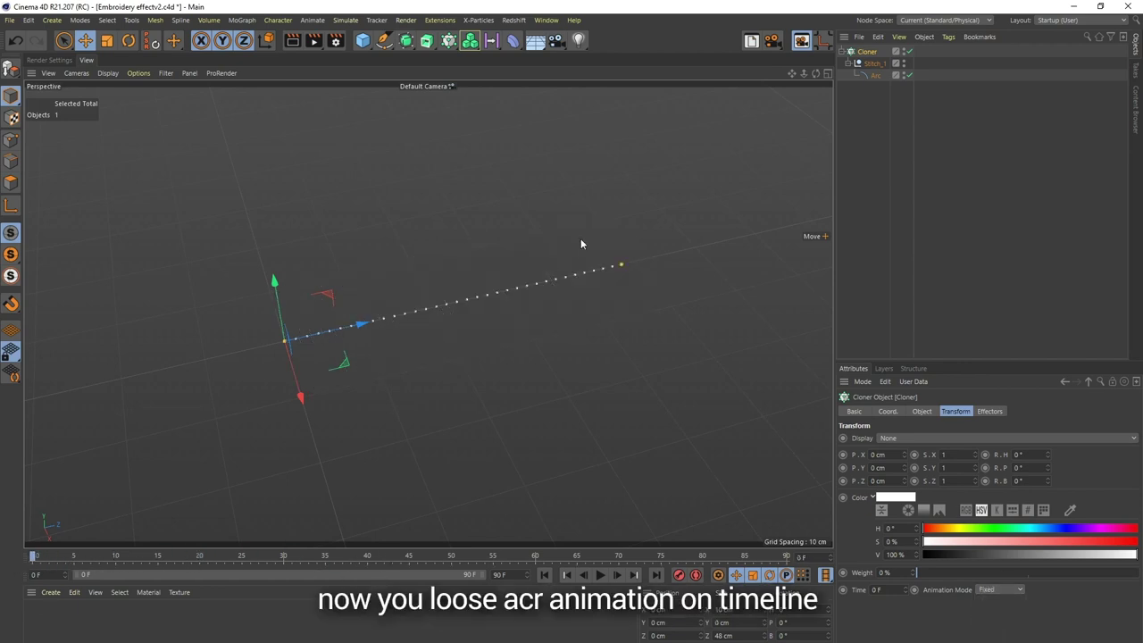
# Step: Add a Plain effector to the cloner and confirm it drives the clones
pyautogui.click(241, 19)
pyautogui.moveTo(254, 39)
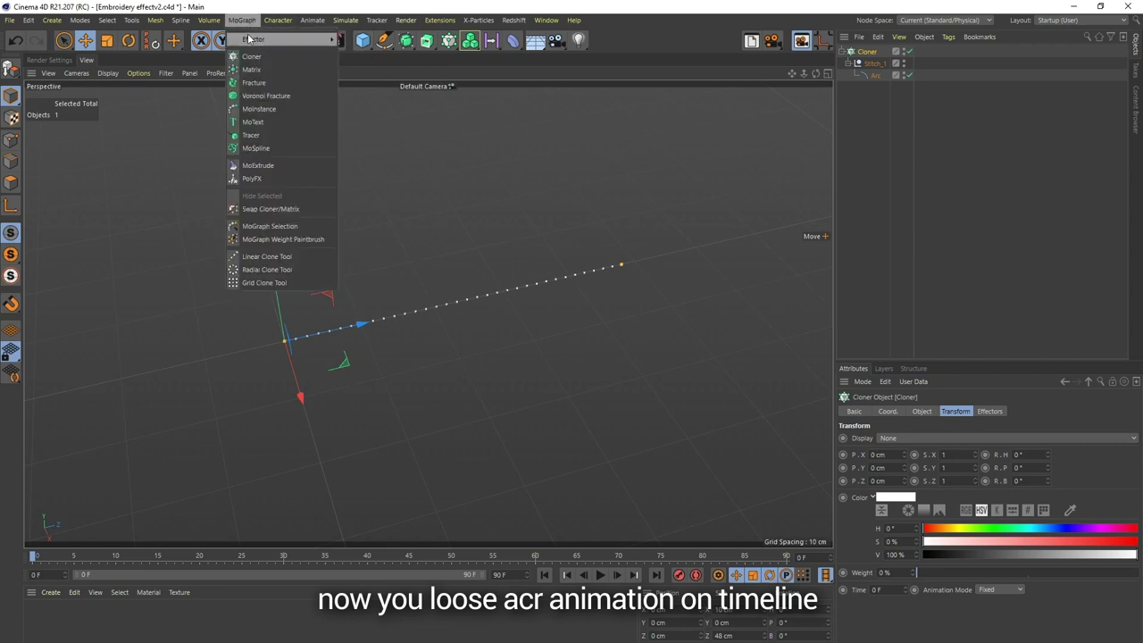
pyautogui.click(358, 44)
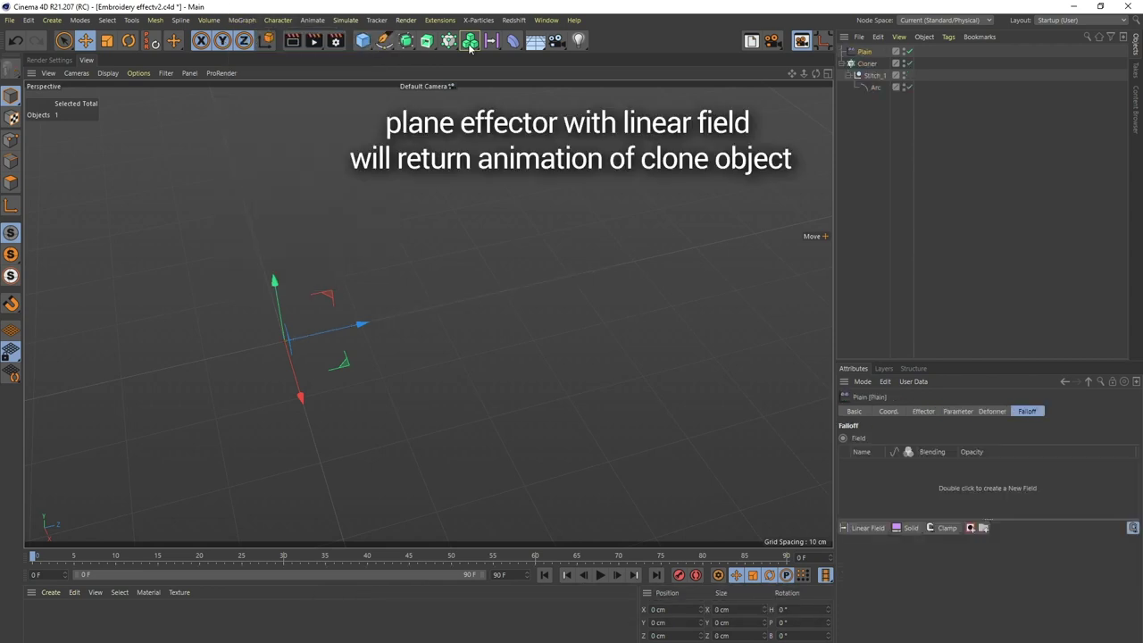
pyautogui.click(868, 64)
pyautogui.click(989, 411)
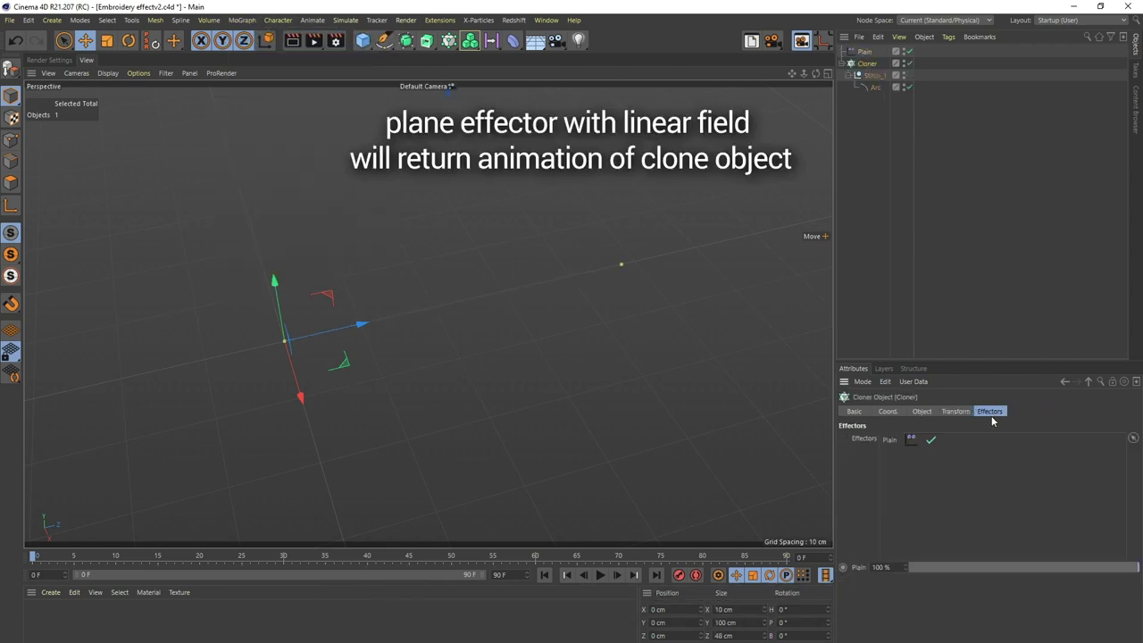
pyautogui.click(863, 52)
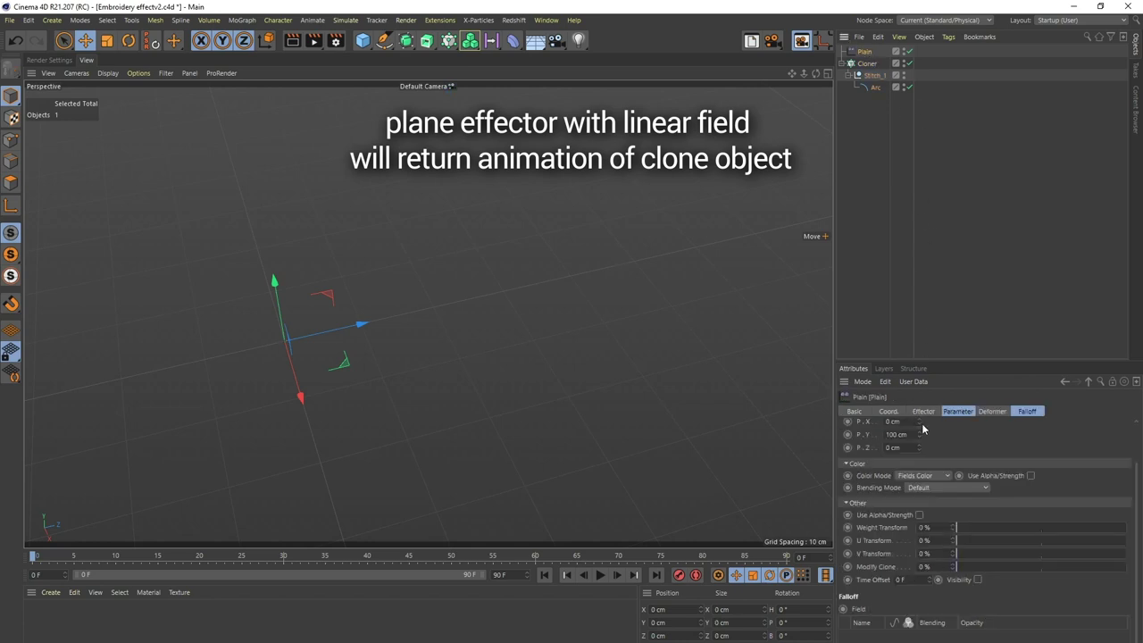
# Step: Set the Plain effector's P.Y to 0 cm and turn off Position
pyautogui.scroll(2, 983, 482)
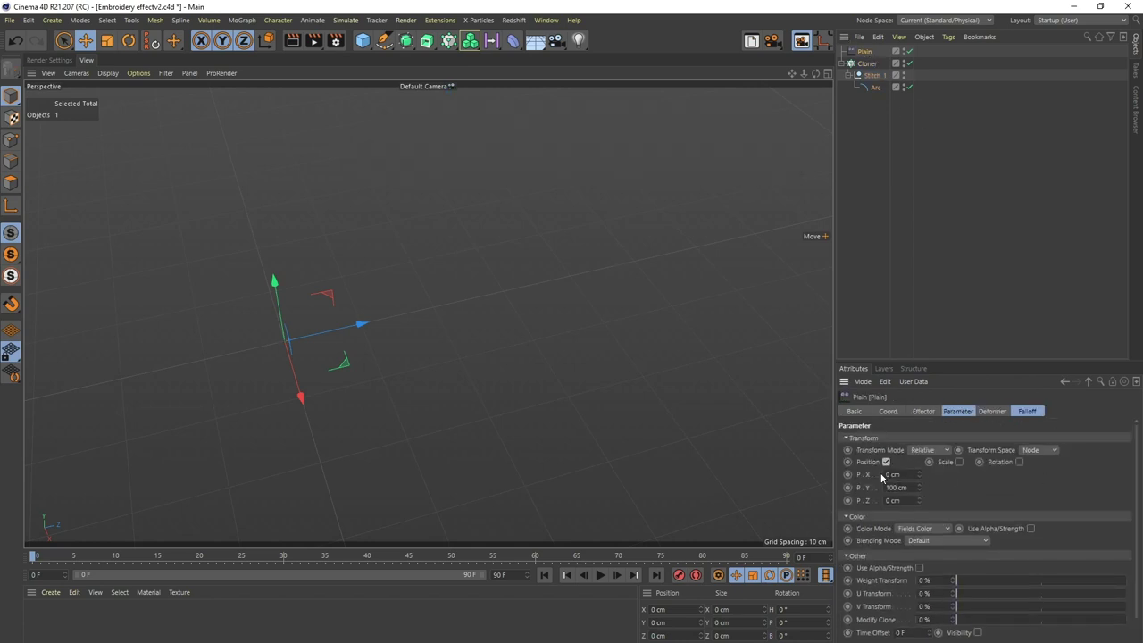
pyautogui.doubleClick(911, 488)
pyautogui.write('0')
pyautogui.press('Return')
pyautogui.click(886, 462)
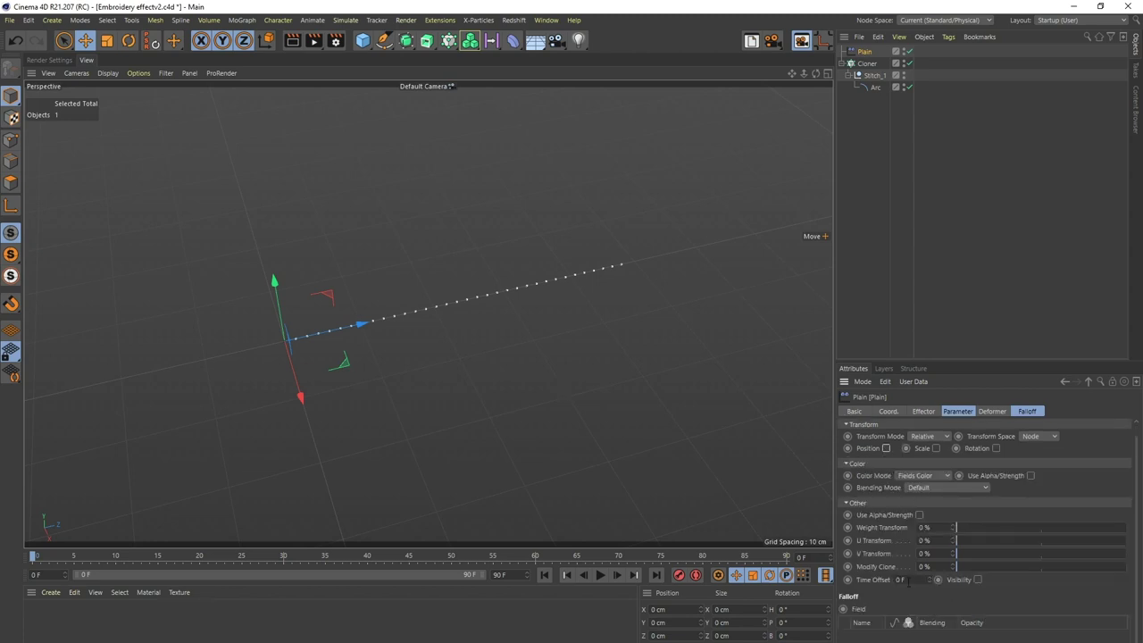
# Step: Set the effector's Time Offset to 20 F and test its strength on the clones
pyautogui.moveTo(932, 585); pyautogui.dragTo(929, 567)
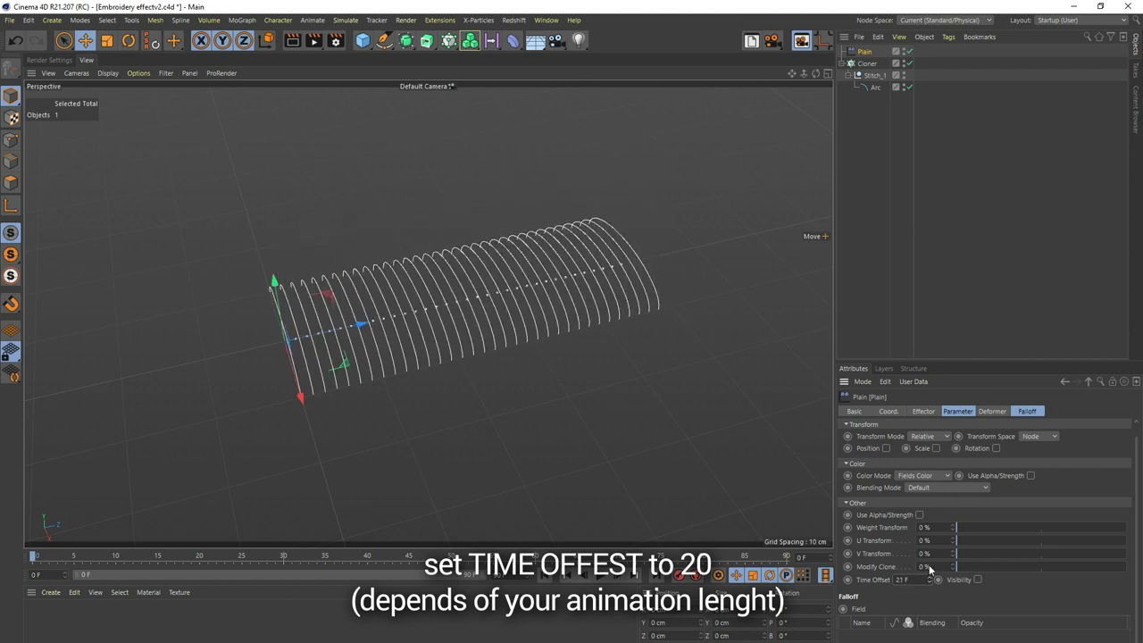
pyautogui.doubleClick(902, 580)
pyautogui.write('2')
pyautogui.doubleClick(902, 580)
pyautogui.write('20')
pyautogui.press('Return')
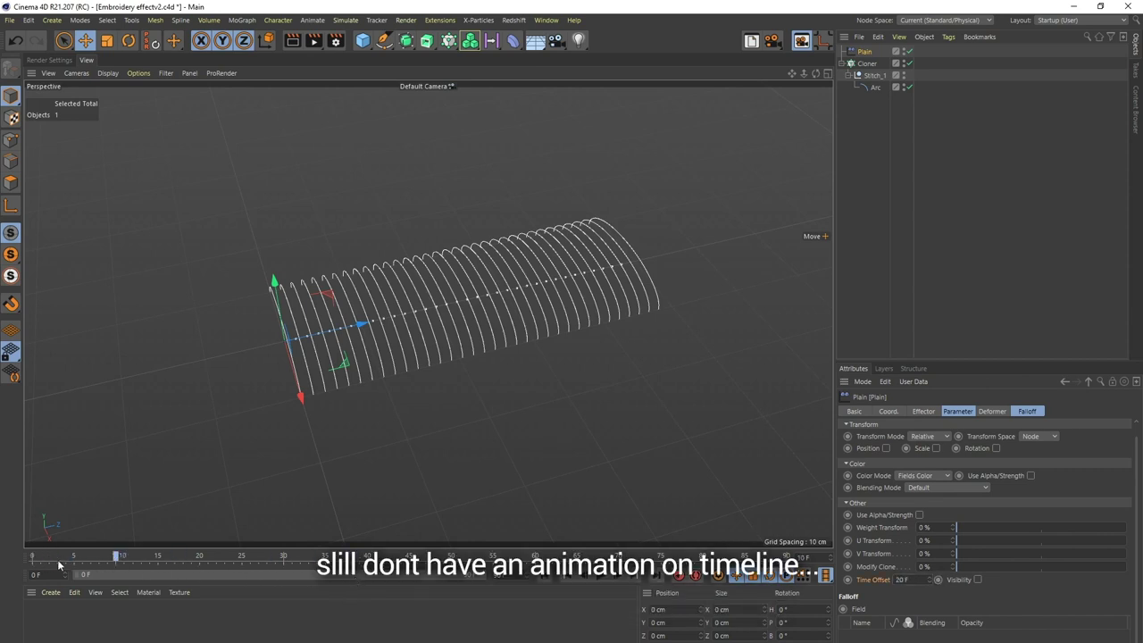
pyautogui.click(923, 411)
pyautogui.moveTo(925, 439)
pyautogui.mouseDown()
pyautogui.moveTo(1079, 440)
pyautogui.moveTo(904, 451)
pyautogui.moveTo(1139, 438)
pyautogui.mouseUp()
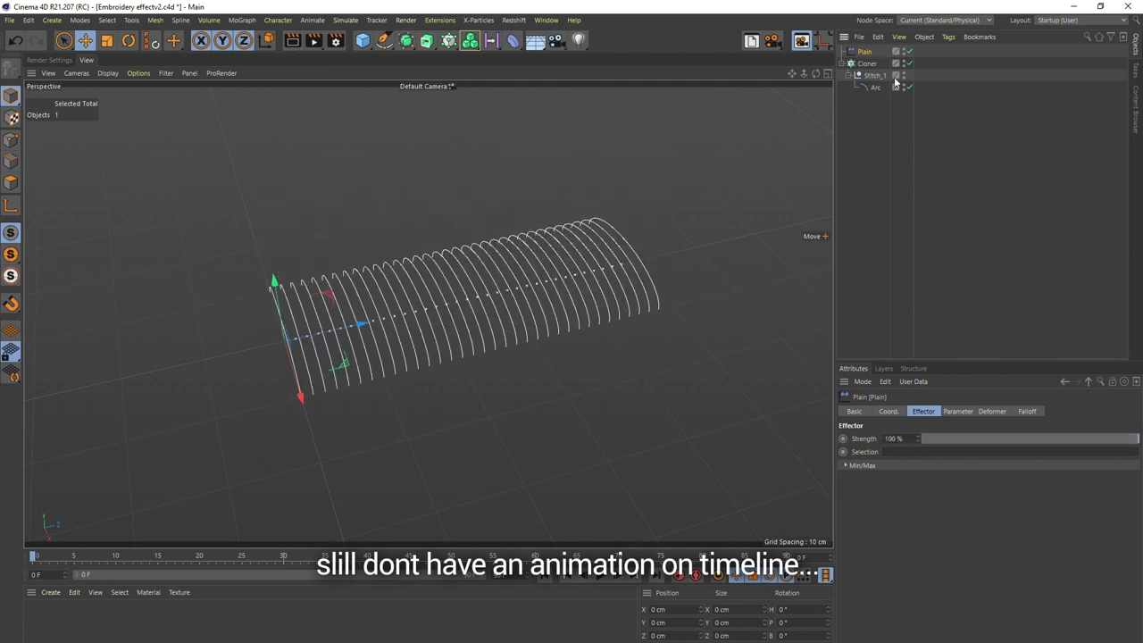
pyautogui.click(1027, 411)
# Step: Add a Linear Field to the Plain falloff pointing along Z-
pyautogui.click(864, 527)
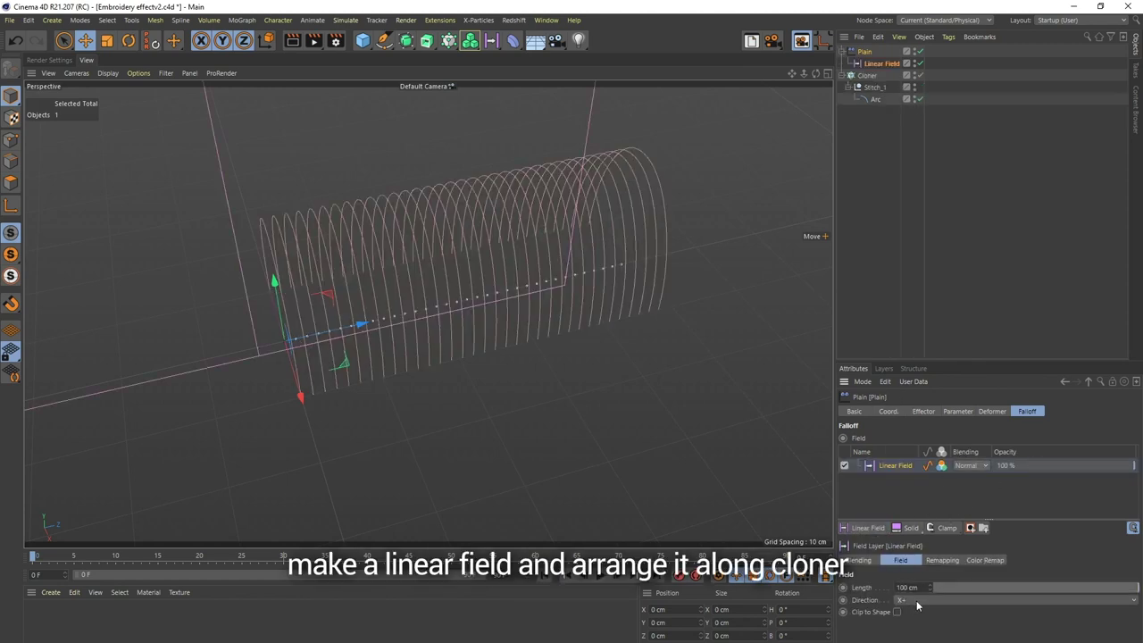
pyautogui.click(913, 600)
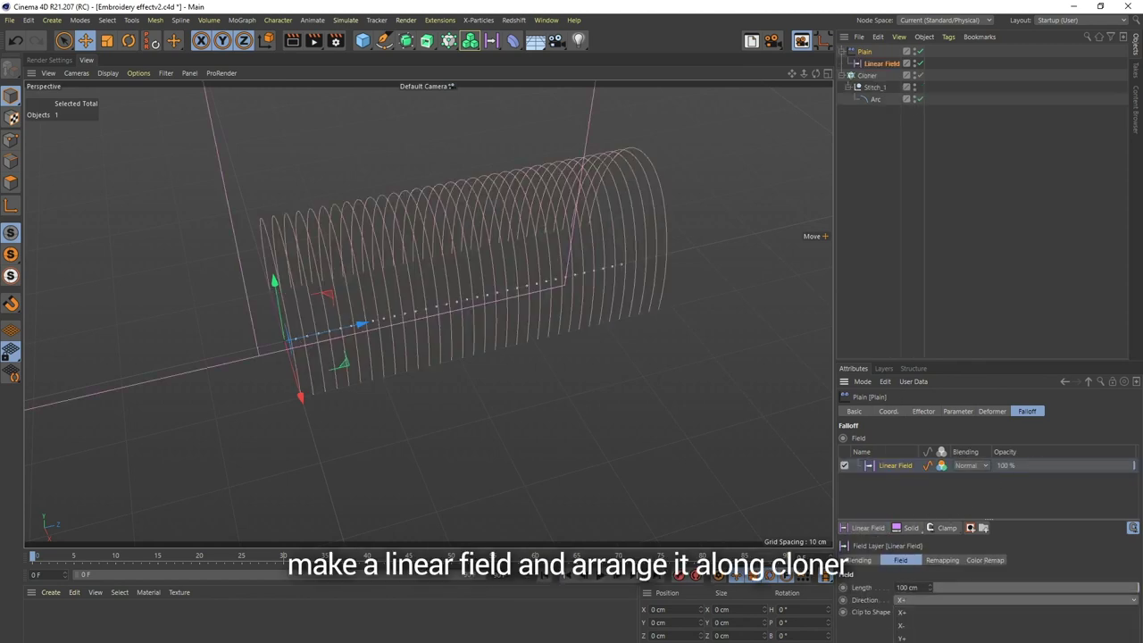
pyautogui.click(903, 642)
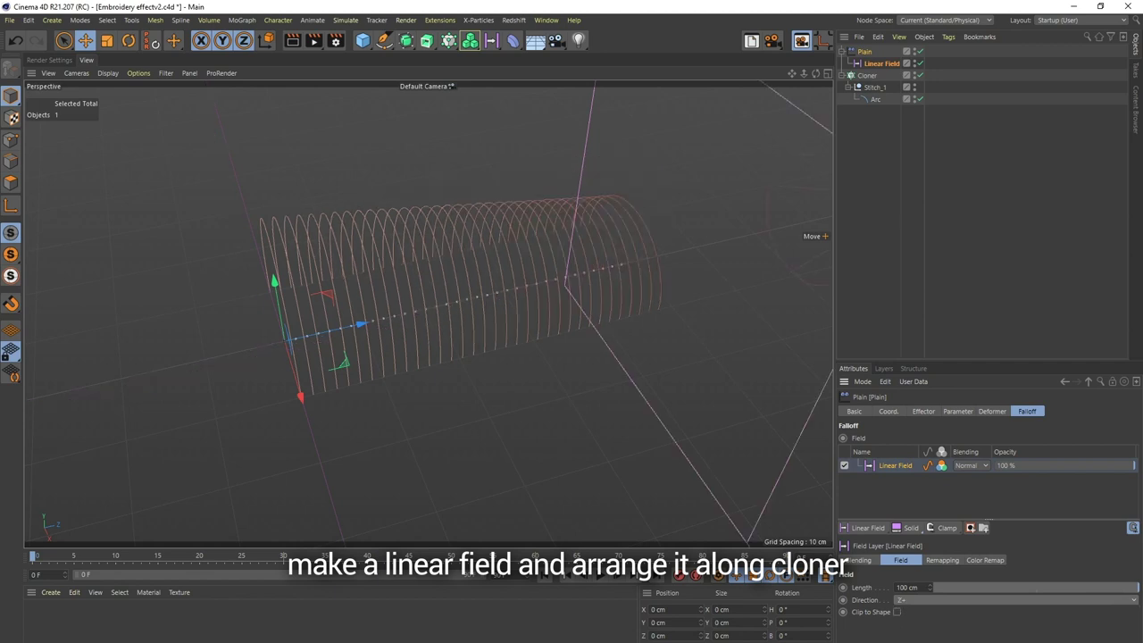
pyautogui.click(915, 603)
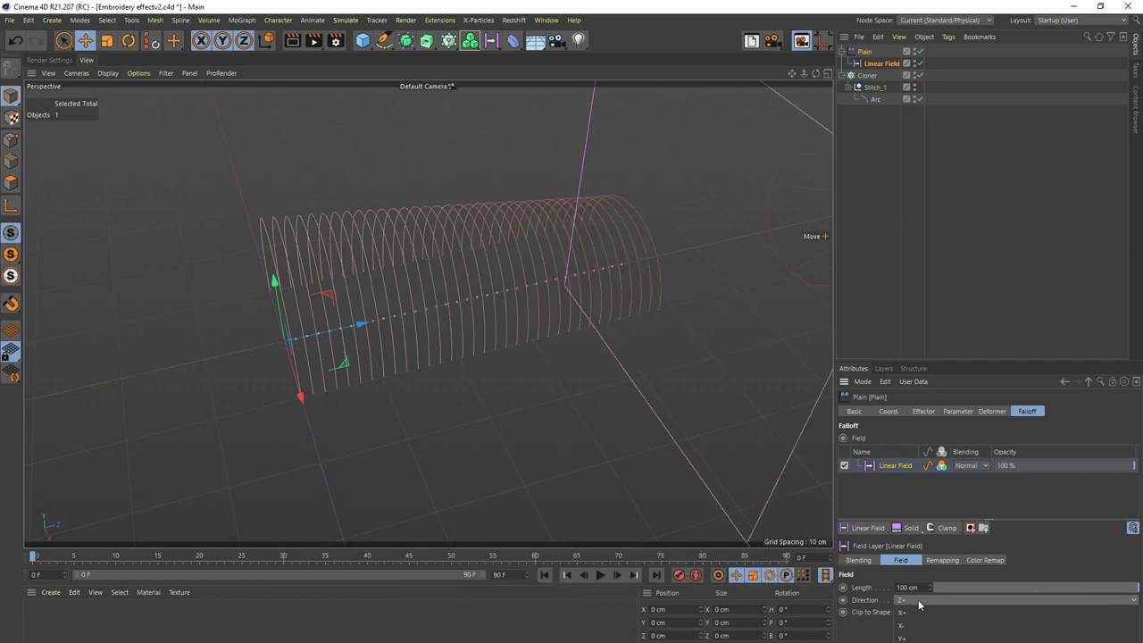
pyautogui.click(901, 637)
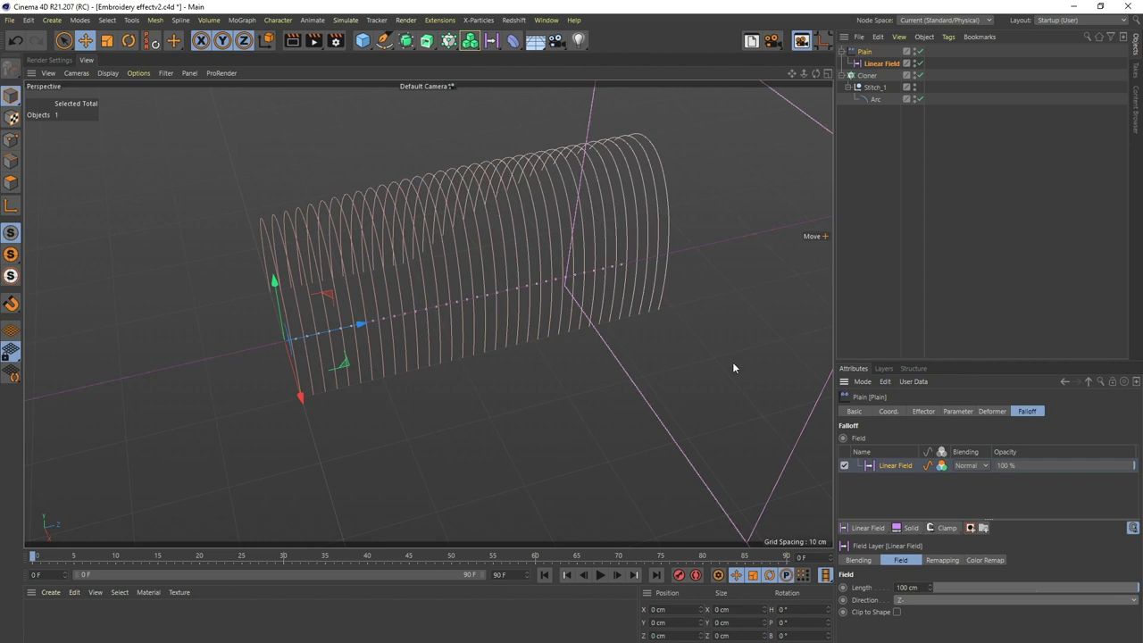
# Step: Shorten the Linear Field to about 8.438 cm and slide it along the stitch line
pyautogui.middleClick(710, 268)
pyautogui.middleClick(625, 205)
pyautogui.scroll(2, 463, 264)
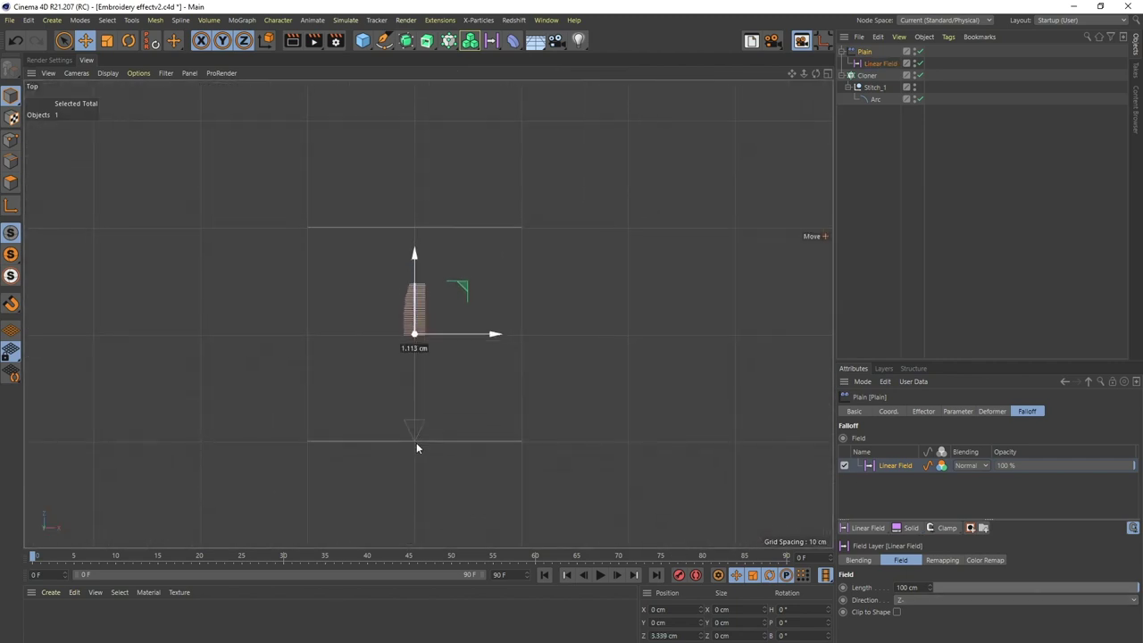
pyautogui.moveTo(416, 442); pyautogui.dragTo(416, 393)
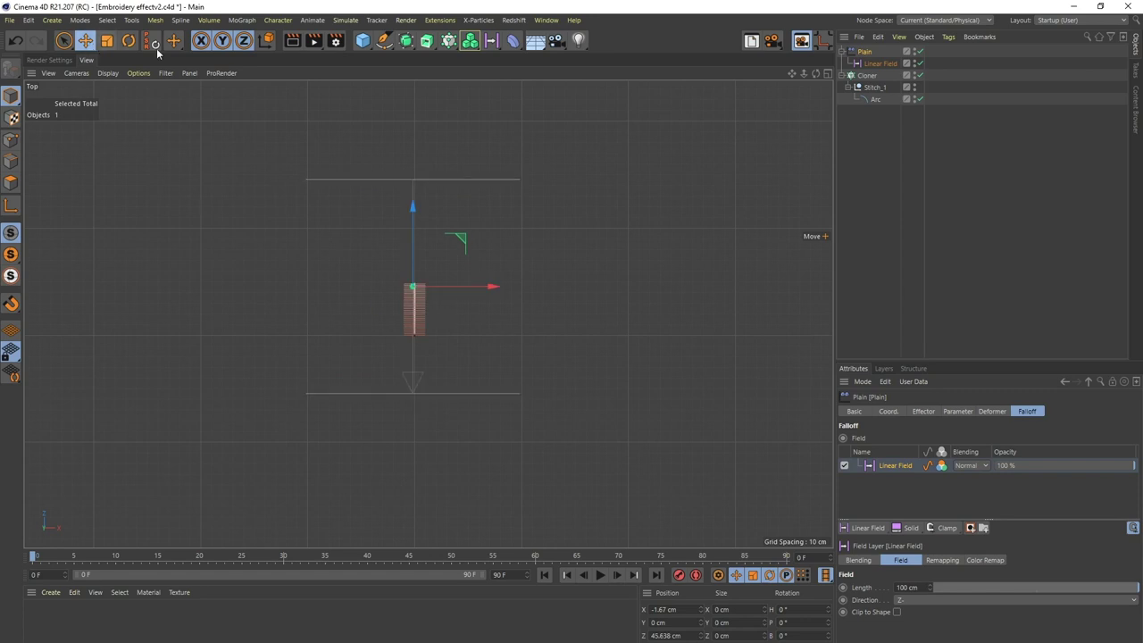
pyautogui.click(871, 65)
pyautogui.moveTo(420, 187); pyautogui.dragTo(421, 284)
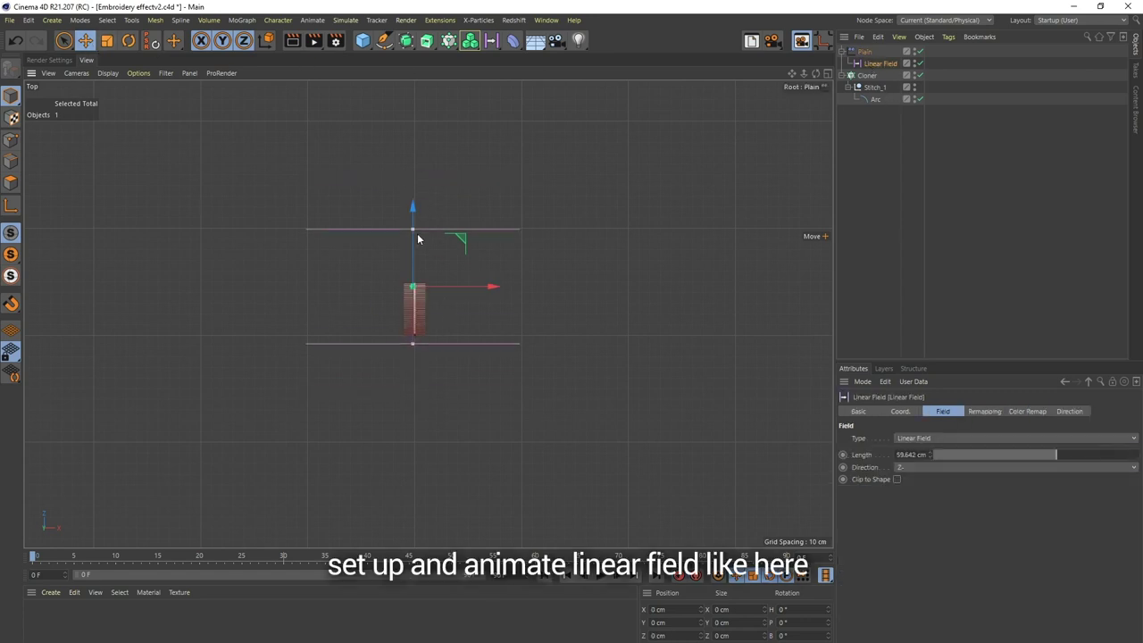
pyautogui.middleClick(421, 284)
pyautogui.middleClick(246, 215)
pyautogui.moveTo(247, 215)
pyautogui.keyDown('alt'); pyautogui.mouseDown()
pyautogui.moveTo(638, 314)
pyautogui.moveTo(234, 298)
pyautogui.moveTo(541, 356)
pyautogui.mouseUp(); pyautogui.keyUp('alt')
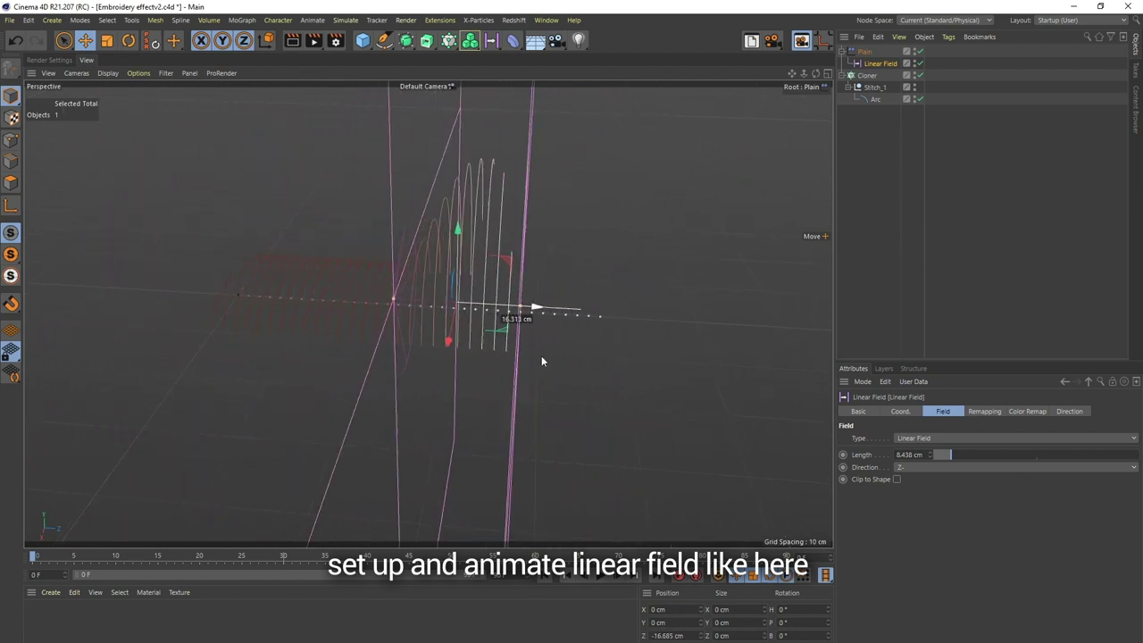
# Step: Scale the Linear Field to 0.1 in X and Y
pyautogui.click(864, 51)
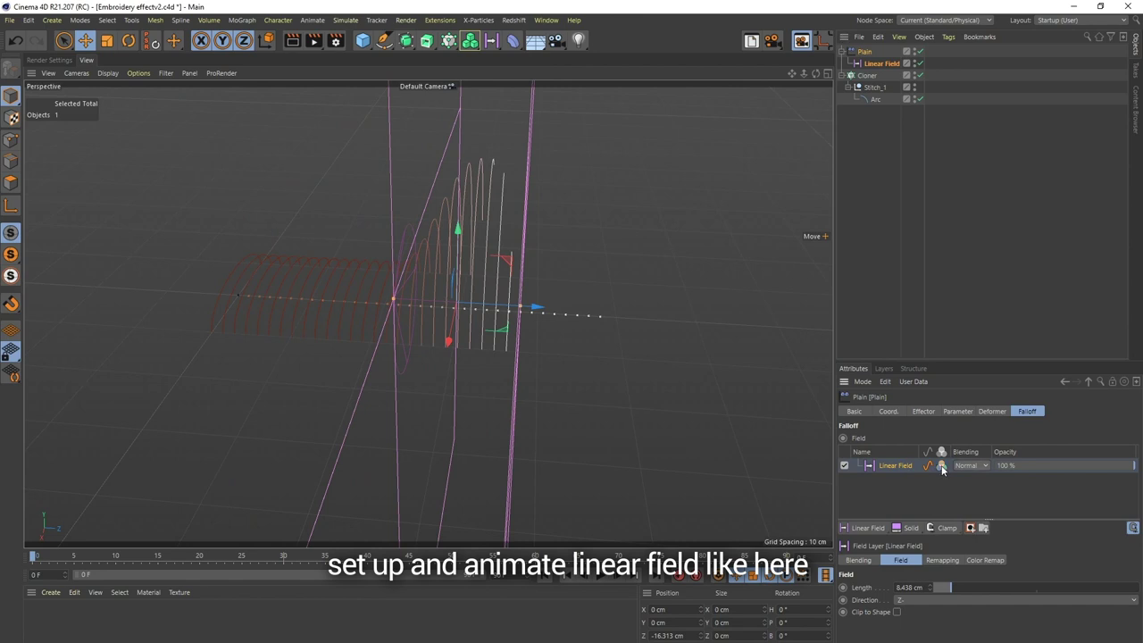
pyautogui.keyDown('alt'); pyautogui.moveTo(697, 392); pyautogui.dragTo(802, 275); pyautogui.keyUp('alt')
pyautogui.click(880, 64)
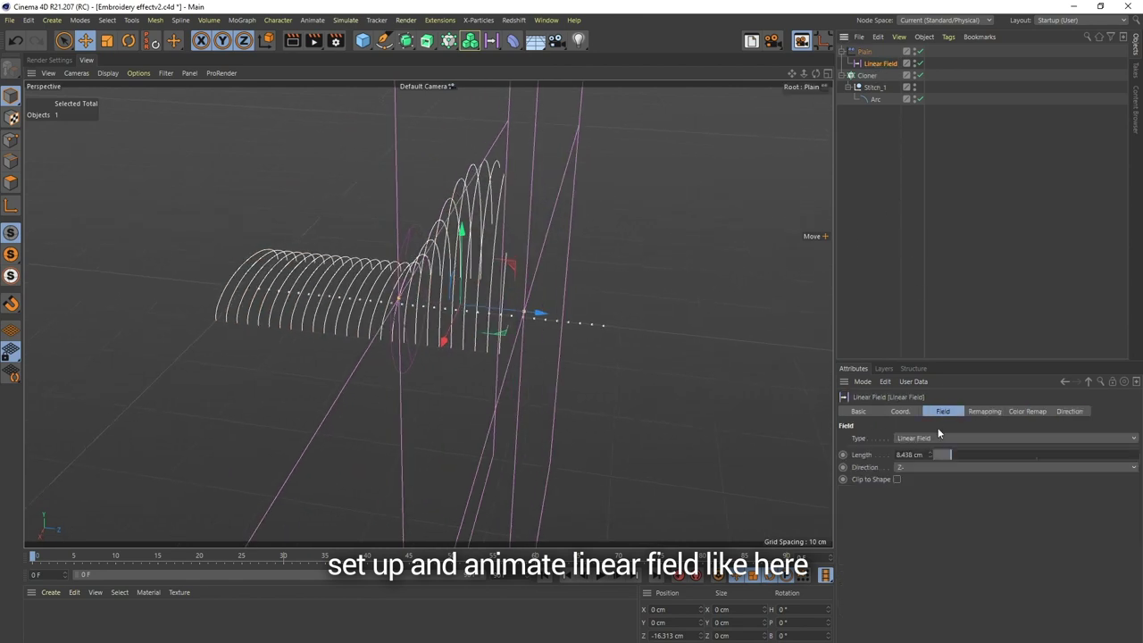
pyautogui.click(981, 412)
pyautogui.click(904, 412)
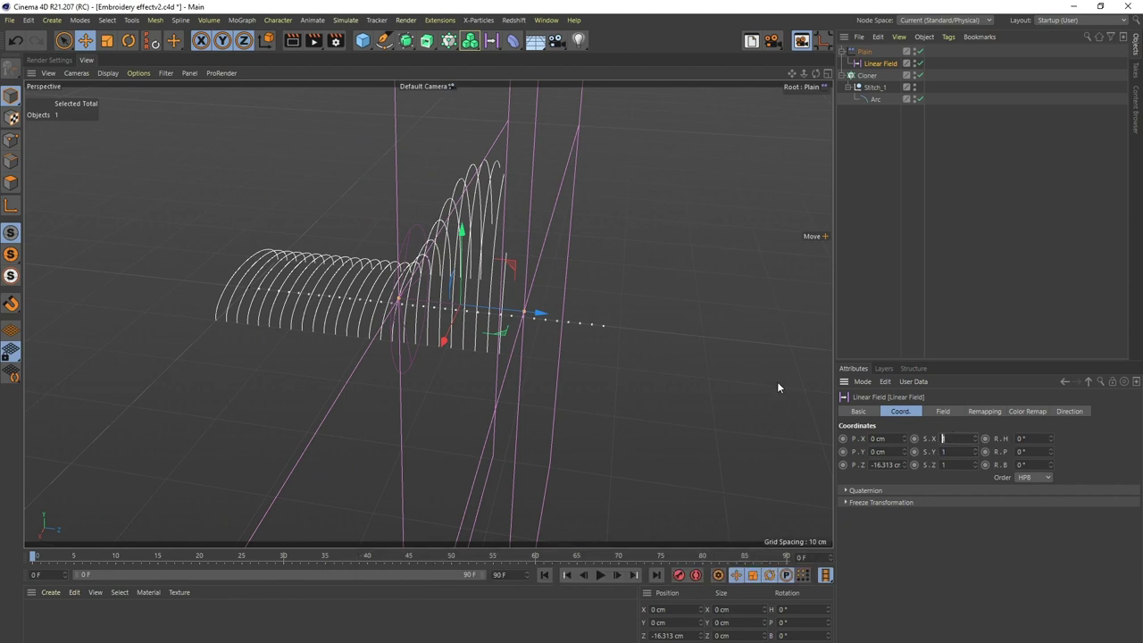
pyautogui.write('0.2')
pyautogui.press('Tab')
pyautogui.write('0.2')
pyautogui.press('Tab')
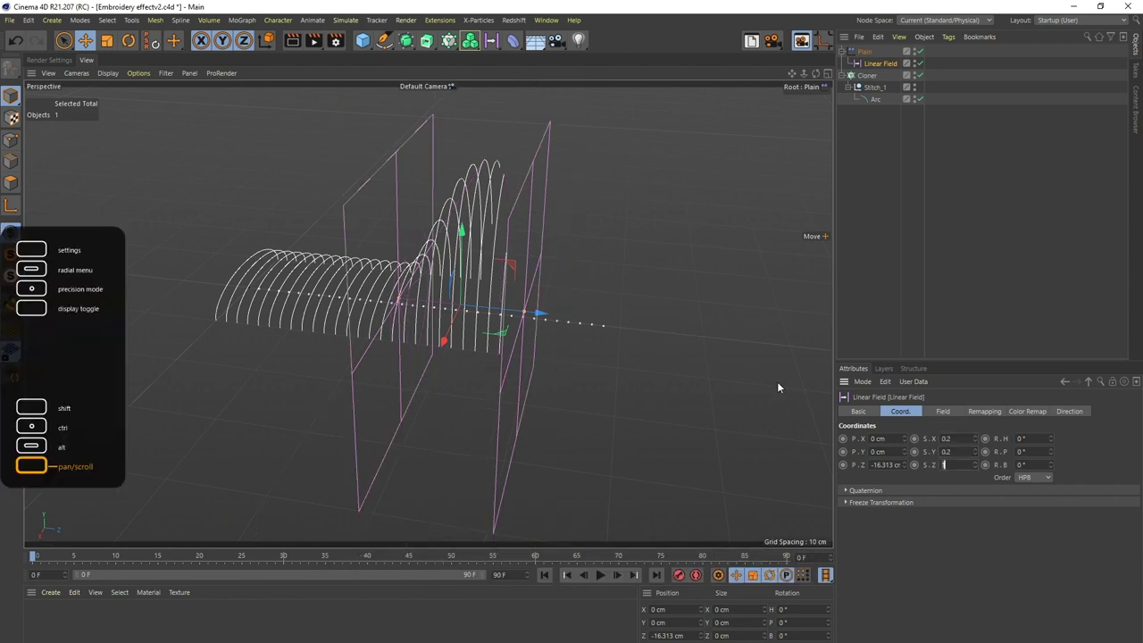
pyautogui.write('0.1')
pyautogui.press('Tab')
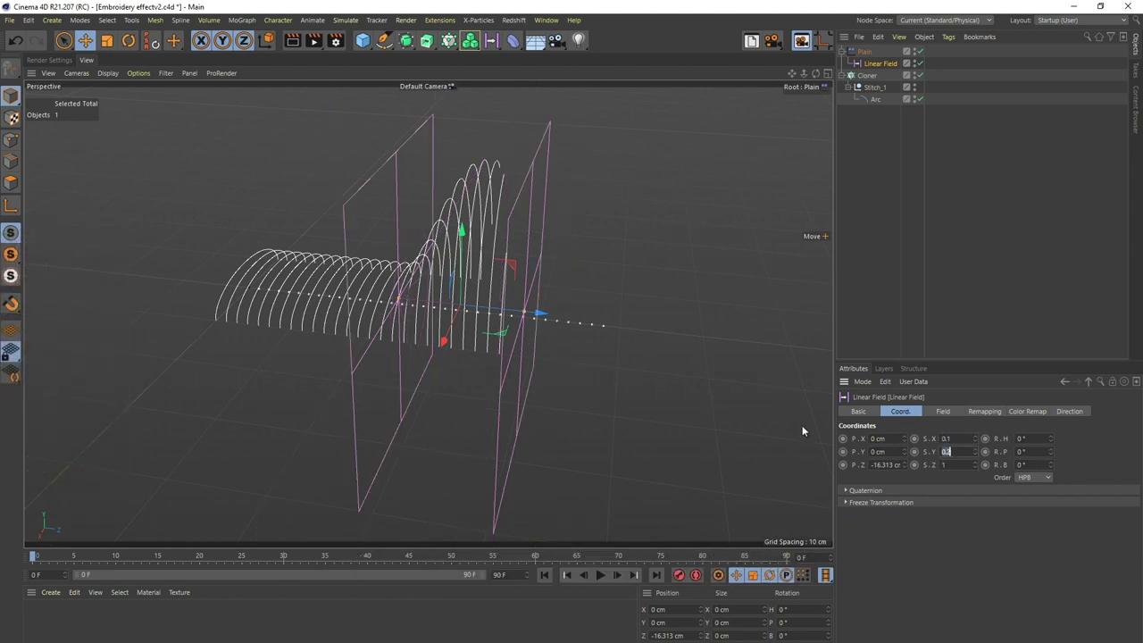
pyautogui.write('0.1')
pyautogui.press('Return')
# Step: Sweep the Linear Field along the clones, play back the reveal, then collapse Stitch_1
pyautogui.moveTo(545, 312)
pyautogui.mouseDown()
pyautogui.moveTo(280, 265)
pyautogui.moveTo(434, 300)
pyautogui.moveTo(775, 410)
pyautogui.moveTo(369, 289)
pyautogui.moveTo(284, 276)
pyautogui.moveTo(294, 272)
pyautogui.mouseUp()
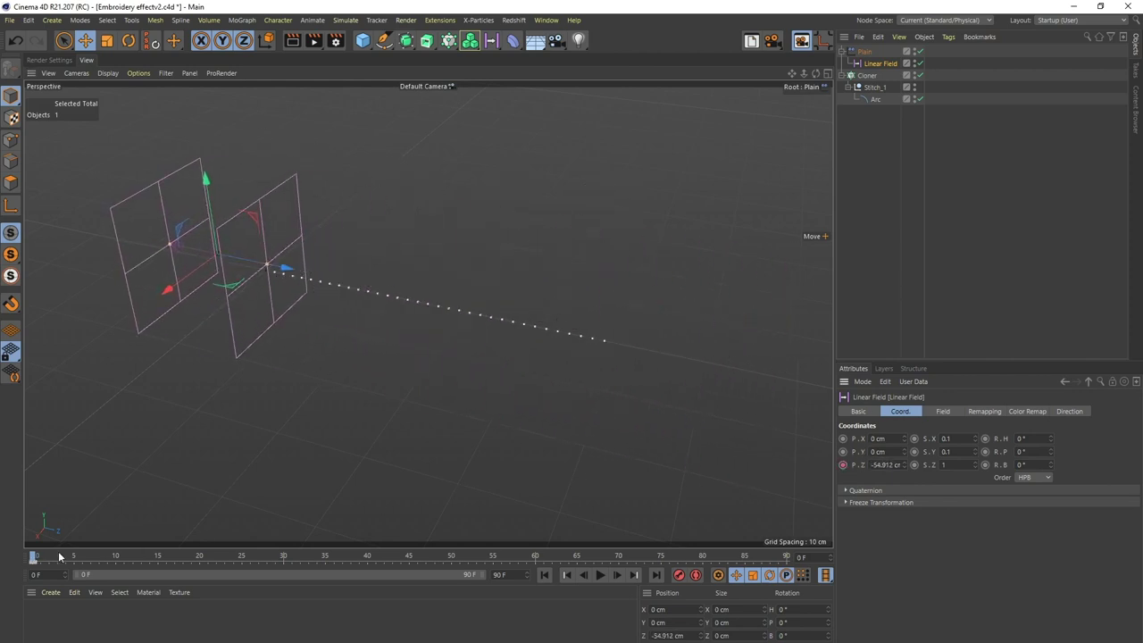
pyautogui.moveTo(283, 267)
pyautogui.mouseDown()
pyautogui.moveTo(633, 339)
pyautogui.moveTo(740, 434)
pyautogui.mouseUp()
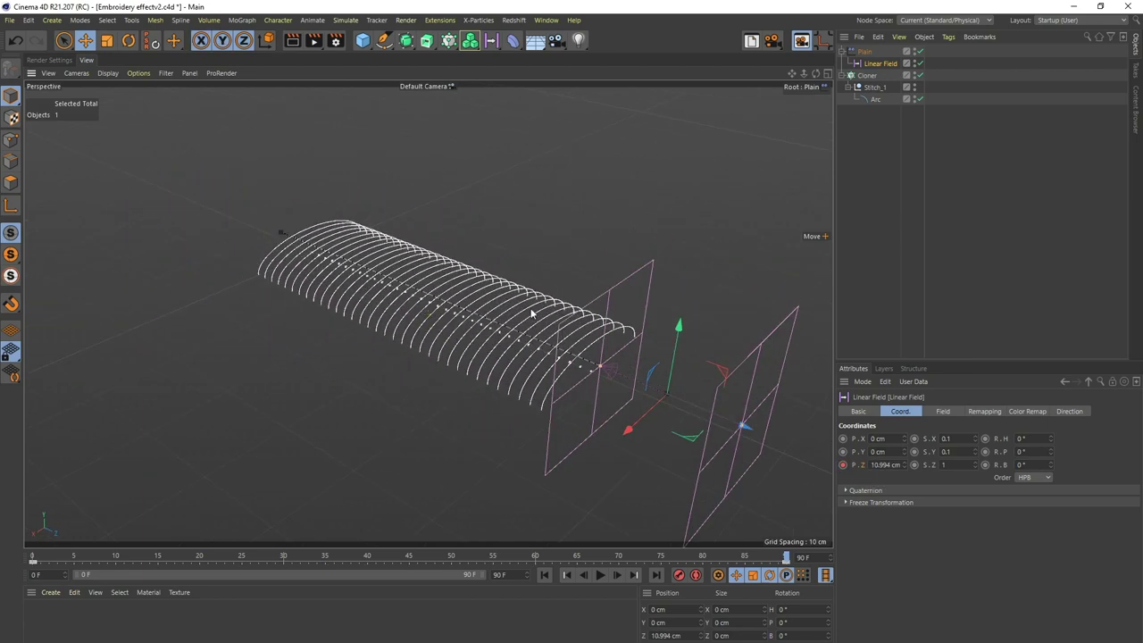
pyautogui.click(544, 575)
pyautogui.click(600, 575)
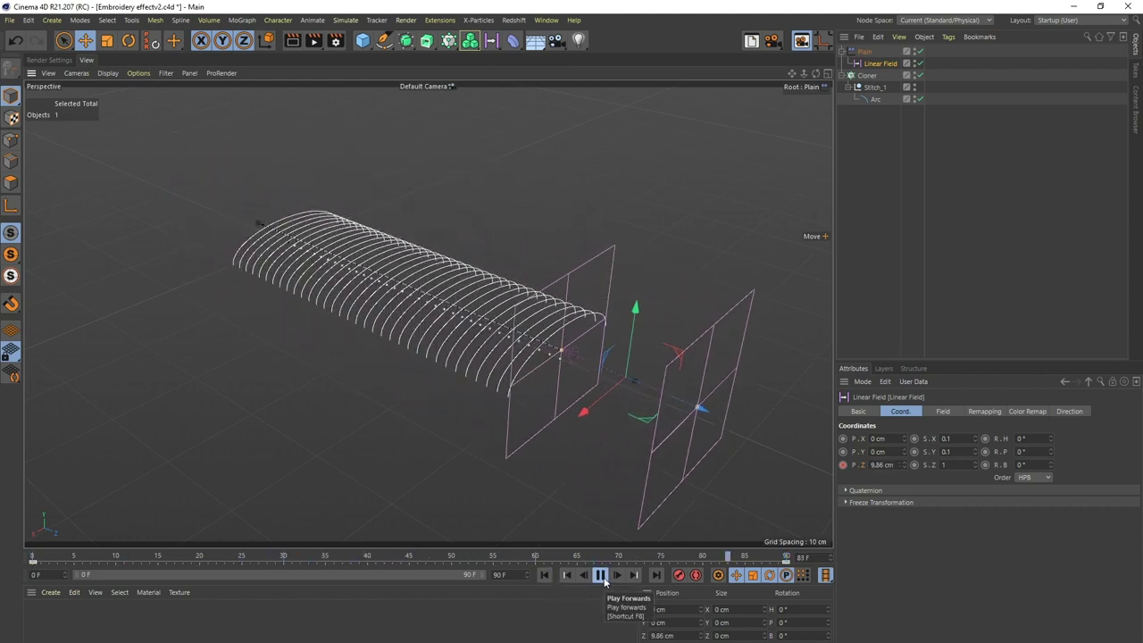
pyautogui.click(600, 575)
pyautogui.click(870, 109)
pyautogui.click(848, 87)
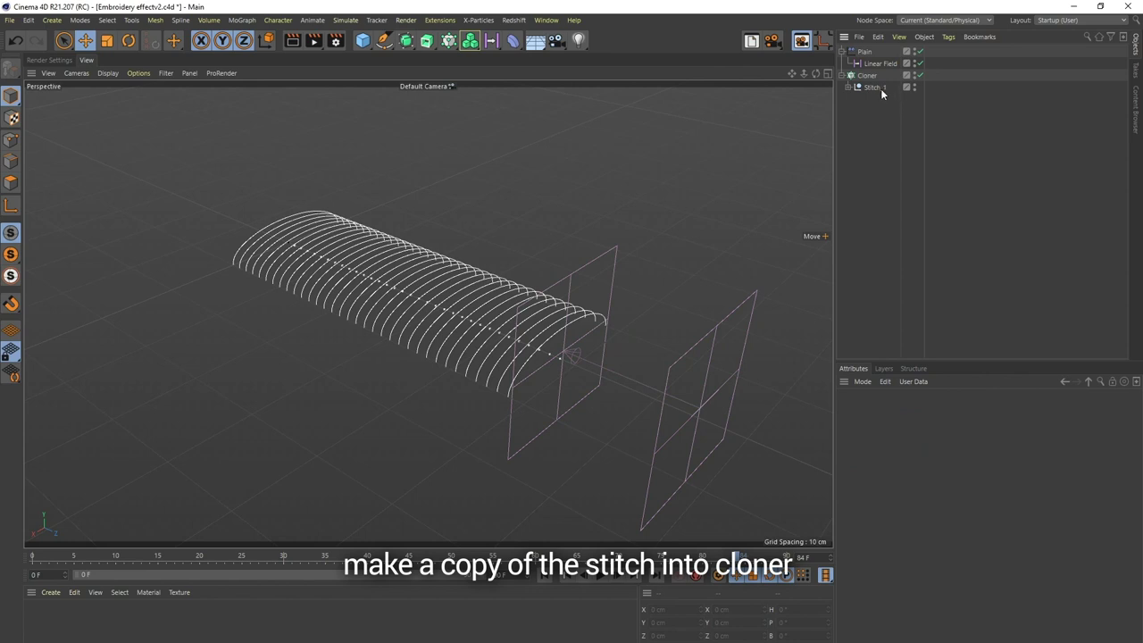
# Step: Duplicate Stitch_1 inside the Cloner and rename the copy Stitch_2
pyautogui.click(881, 65)
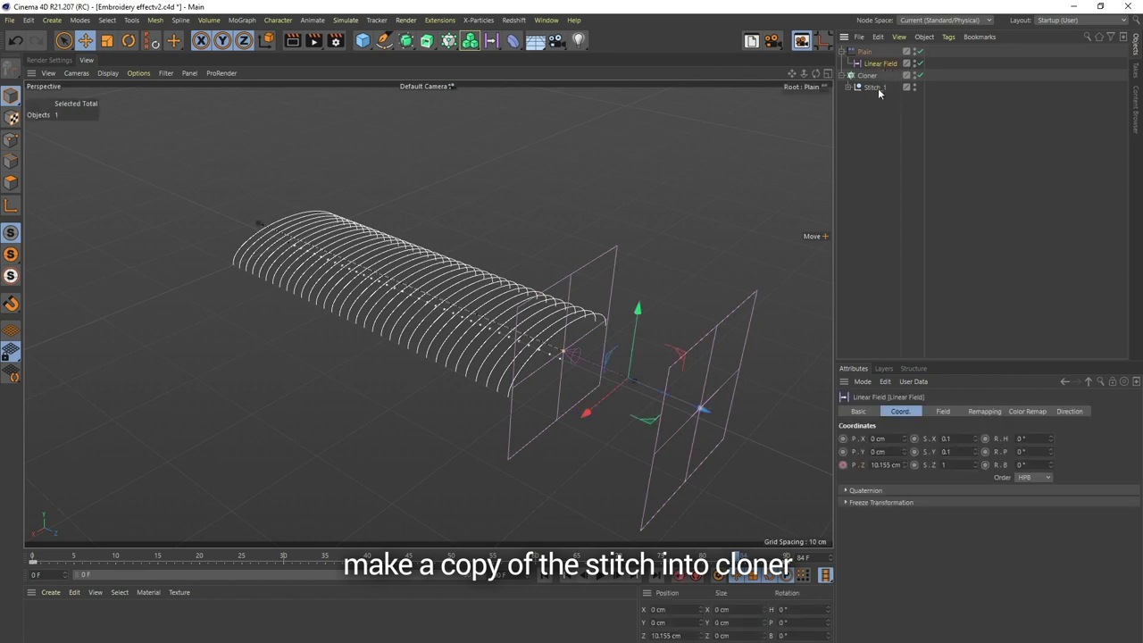
pyautogui.moveTo(877, 95)
pyautogui.keyDown('ctrl'); pyautogui.mouseDown()
pyautogui.moveTo(875, 105)
pyautogui.moveTo(884, 98)
pyautogui.mouseUp(); pyautogui.keyUp('ctrl')
pyautogui.click(874, 87)
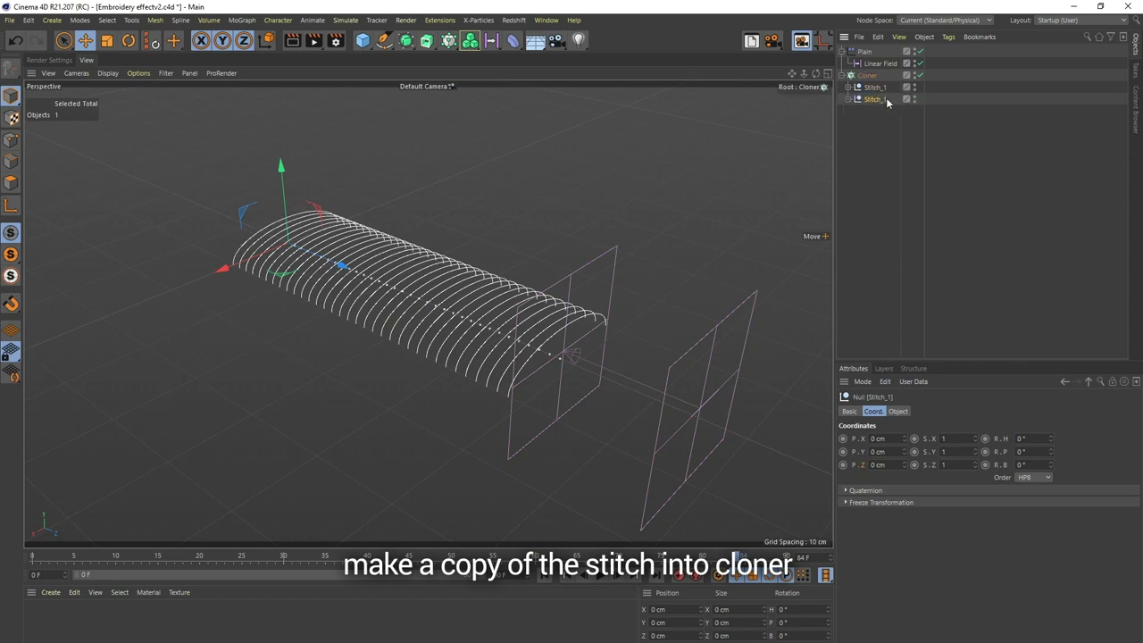
pyautogui.doubleClick(884, 100)
pyautogui.write('2')
pyautogui.press('Return')
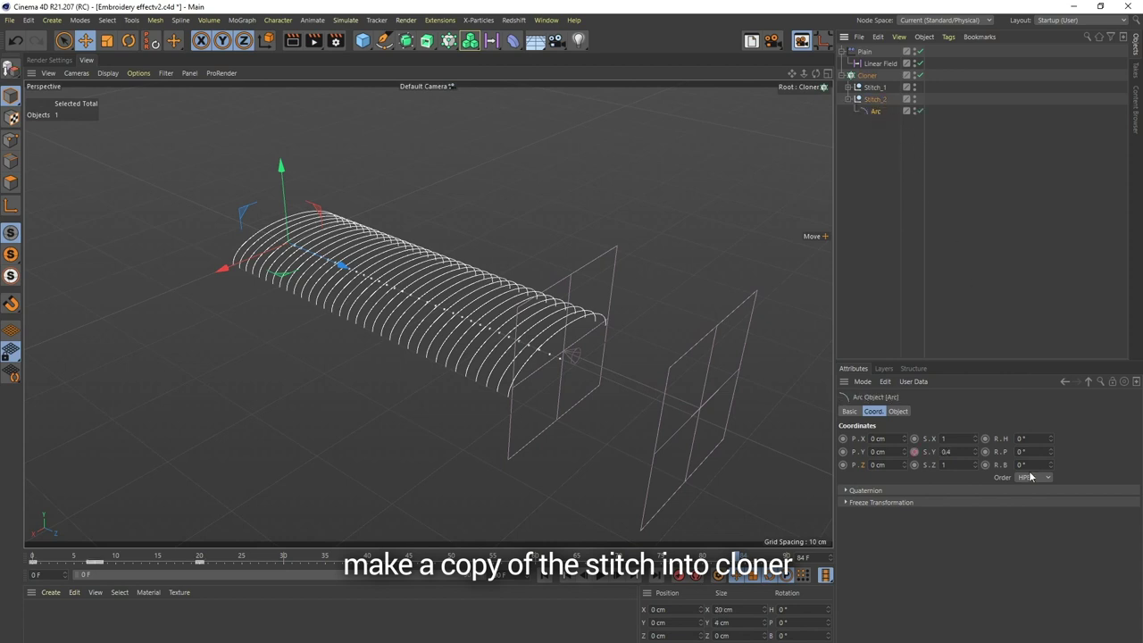
# Step: Turn the Stitch_2 arc to 180° heading and preview the alternating arcs
pyautogui.moveTo(1053, 444); pyautogui.dragTo(1041, 436)
pyautogui.write('180')
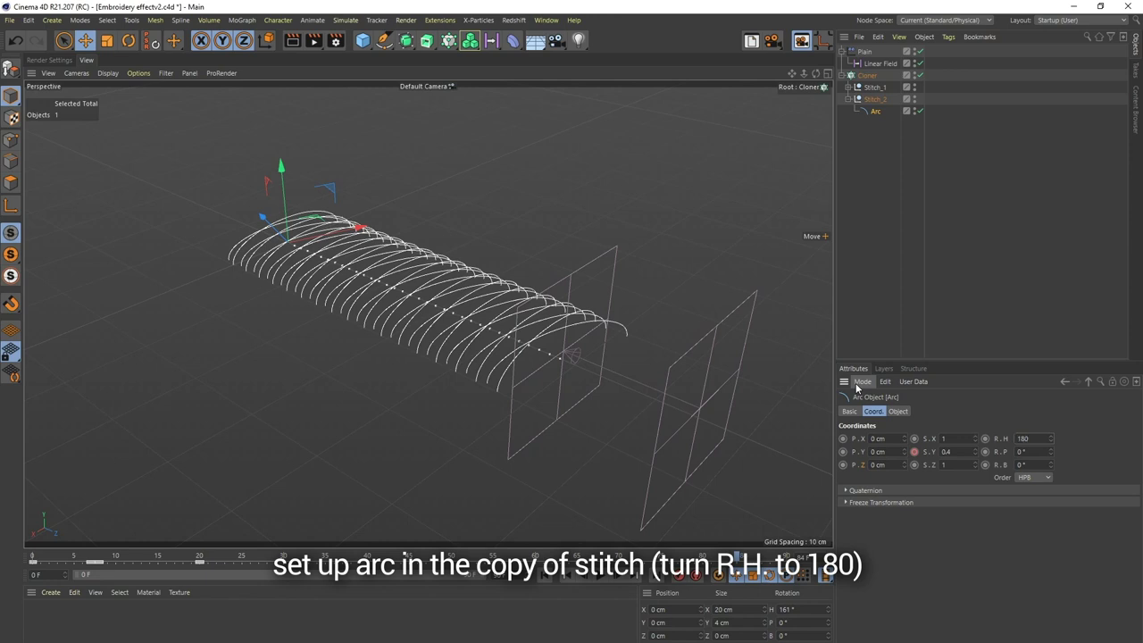
pyautogui.press('Return')
pyautogui.moveTo(42, 558)
pyautogui.mouseDown()
pyautogui.moveTo(256, 576)
pyautogui.moveTo(665, 578)
pyautogui.moveTo(452, 578)
pyautogui.mouseUp()
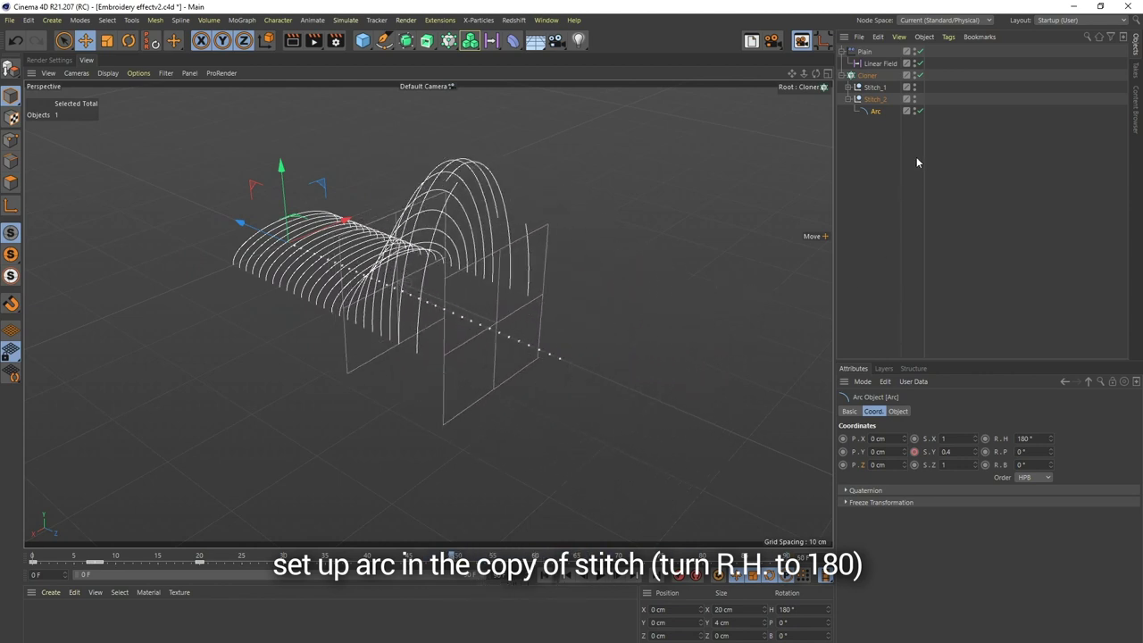
# Step: Set the Cloner's Clones mode to Random so the two stitches mix
pyautogui.click(868, 77)
pyautogui.click(919, 414)
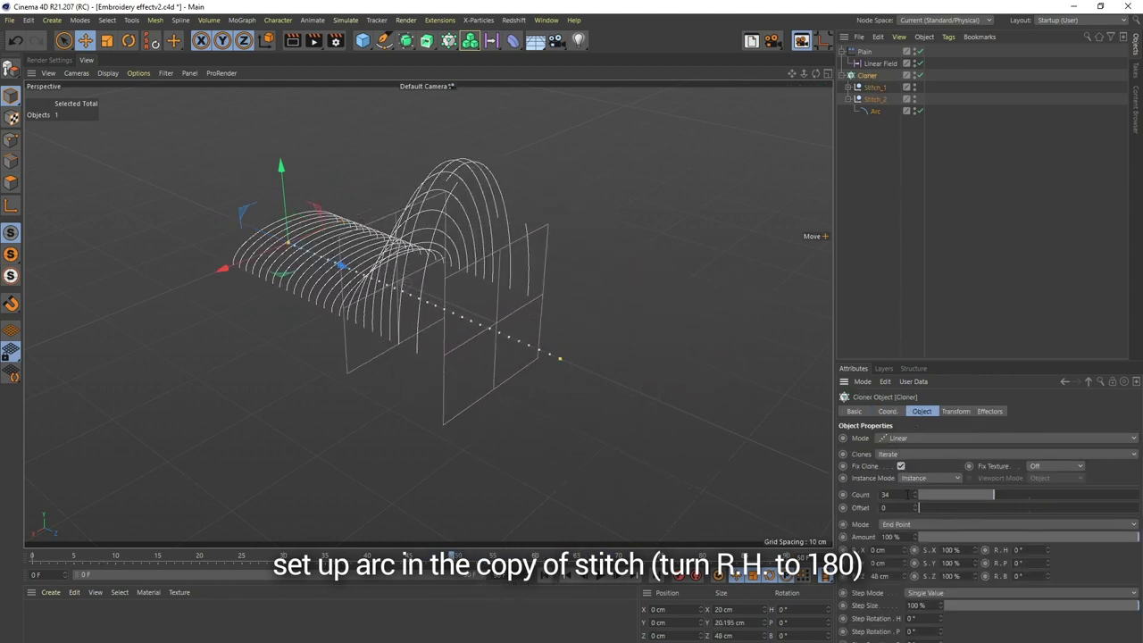
pyautogui.click(923, 483)
pyautogui.click(902, 456)
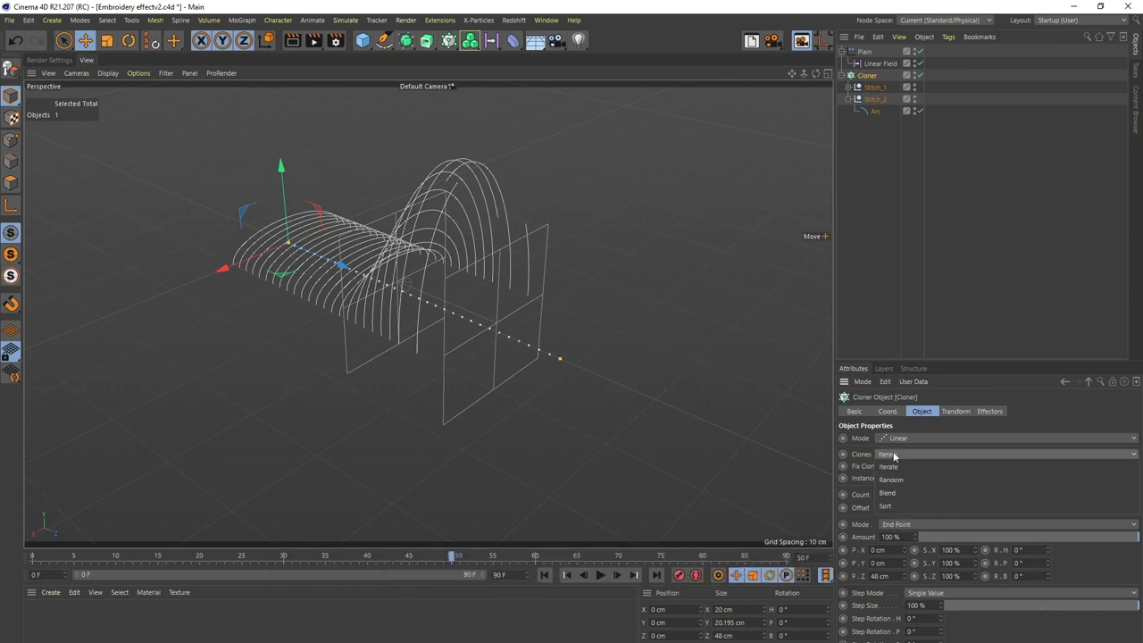
pyautogui.click(890, 480)
# Step: Replay the animation from the first frame to preview the random stitch mix
pyautogui.click(543, 575)
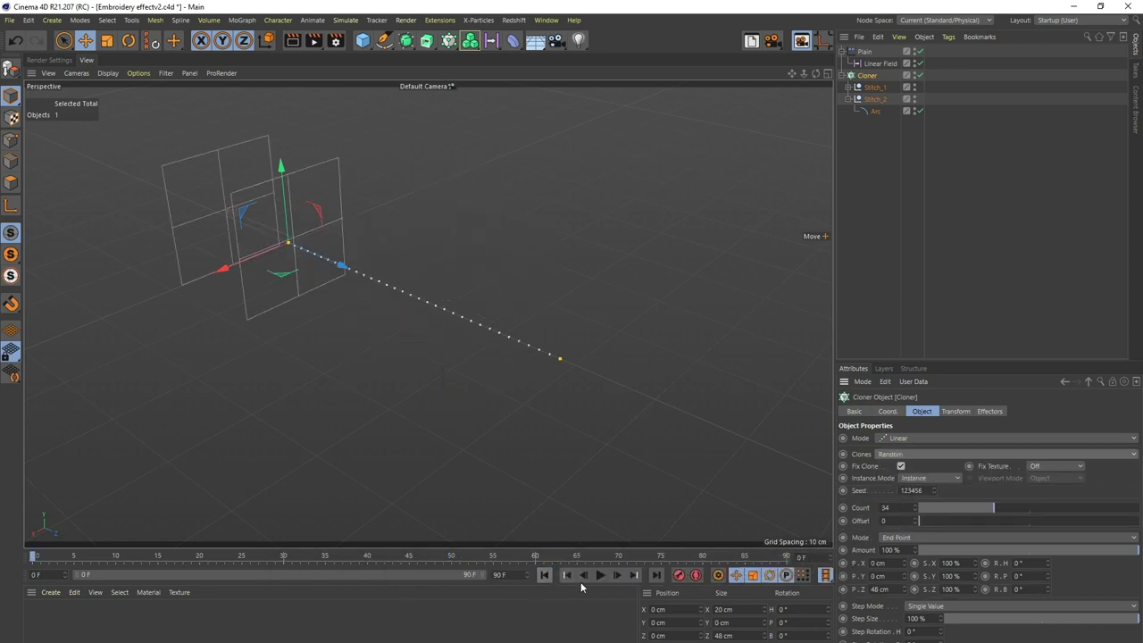
pyautogui.click(600, 575)
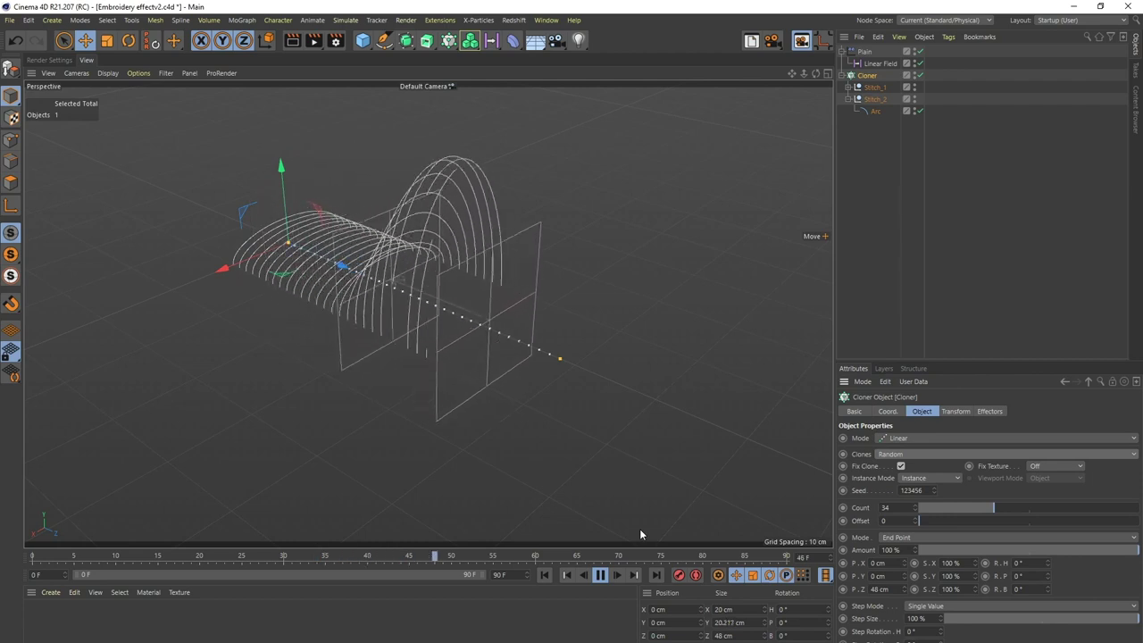
pyautogui.click(604, 577)
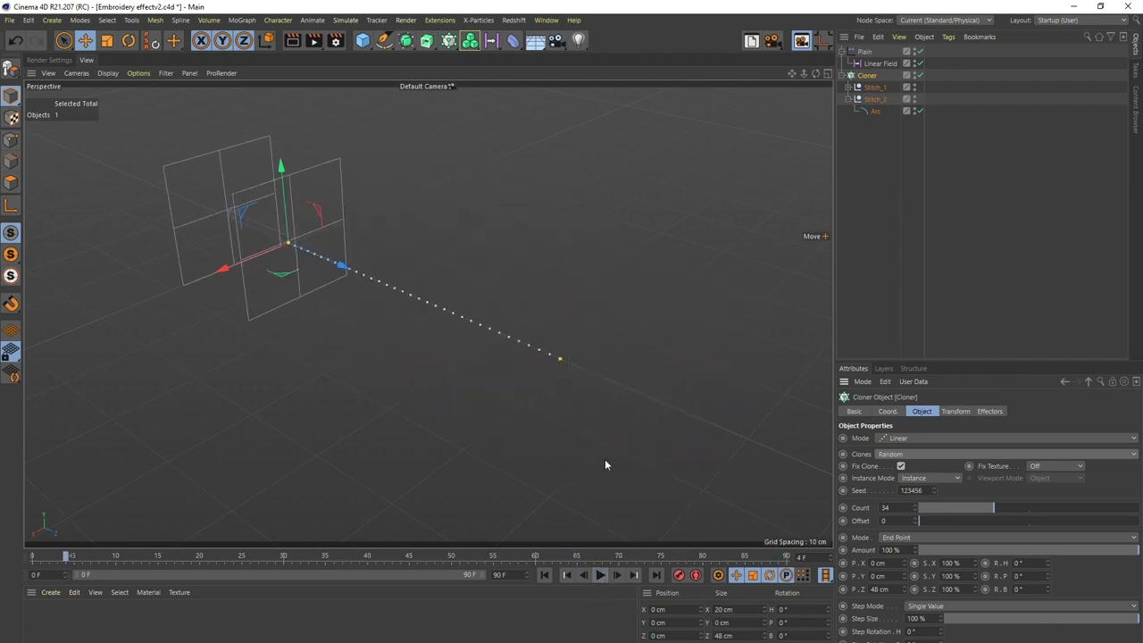
pyautogui.keyDown('alt'); pyautogui.moveTo(353, 266); pyautogui.dragTo(392, 262, button='middle'); pyautogui.keyUp('alt')
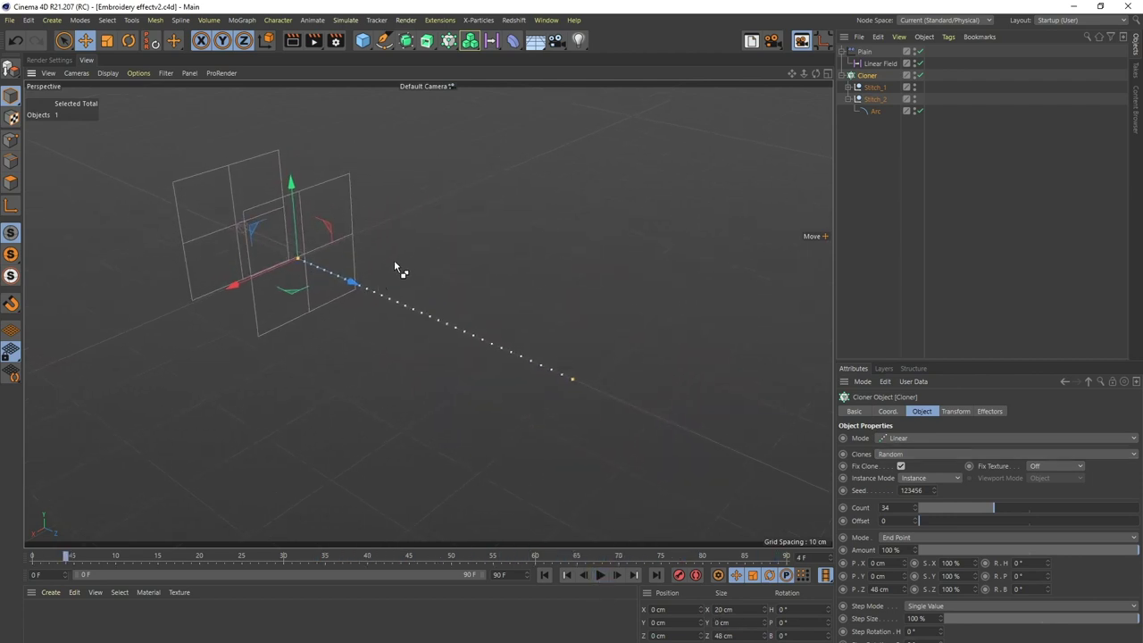
pyautogui.click(872, 63)
pyautogui.moveTo(49, 561)
pyautogui.mouseDown()
pyautogui.moveTo(588, 557)
pyautogui.moveTo(790, 526)
pyautogui.mouseUp()
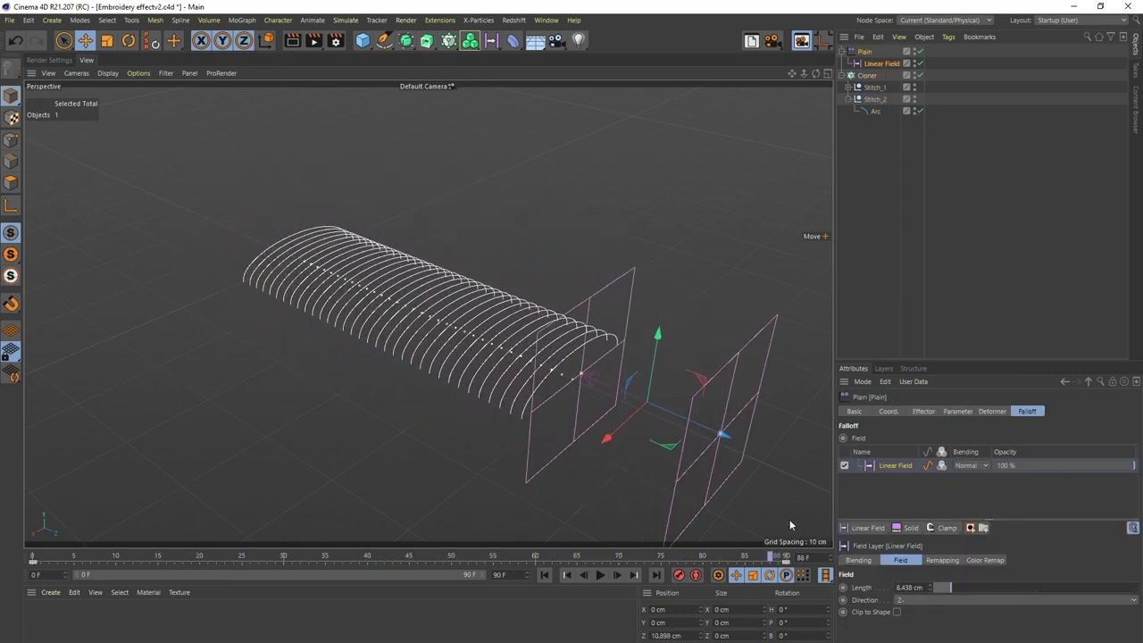
# Step: Raise the Cloner's count from 34 to 100 and scrub to about frame 47
pyautogui.click(869, 76)
pyautogui.moveTo(993, 507); pyautogui.dragTo(1140, 507)
pyautogui.keyDown('alt'); pyautogui.moveTo(423, 340); pyautogui.dragTo(473, 393); pyautogui.keyUp('alt')
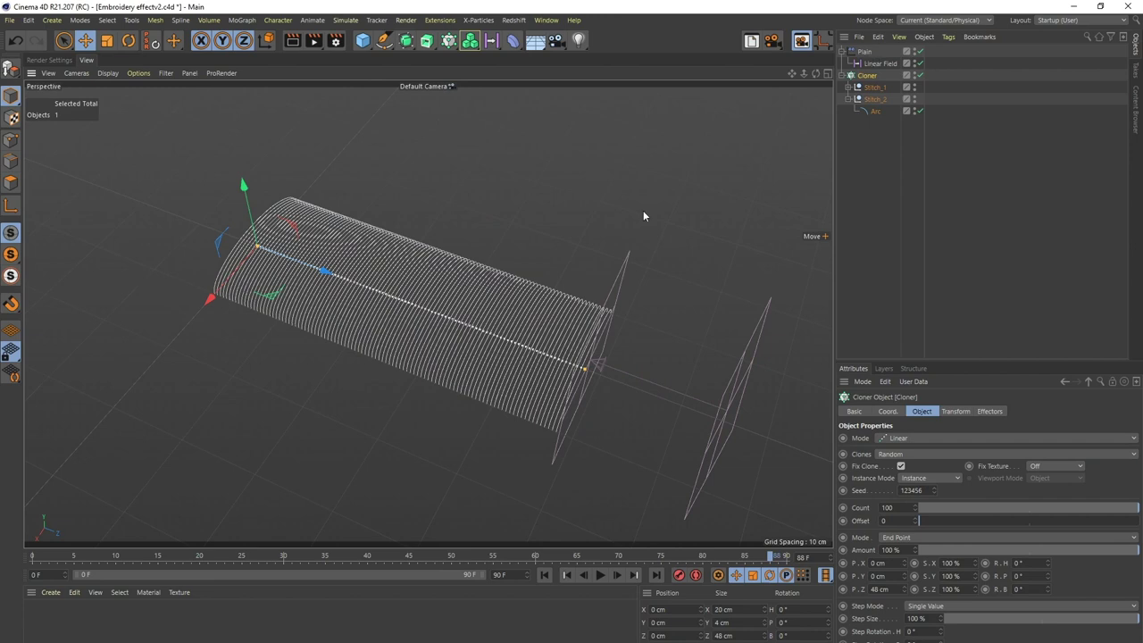
pyautogui.moveTo(70, 556); pyautogui.dragTo(427, 556)
# Step: Add a Shader Field using a Noise shader to the Plain effector's falloff
pyautogui.click(873, 65)
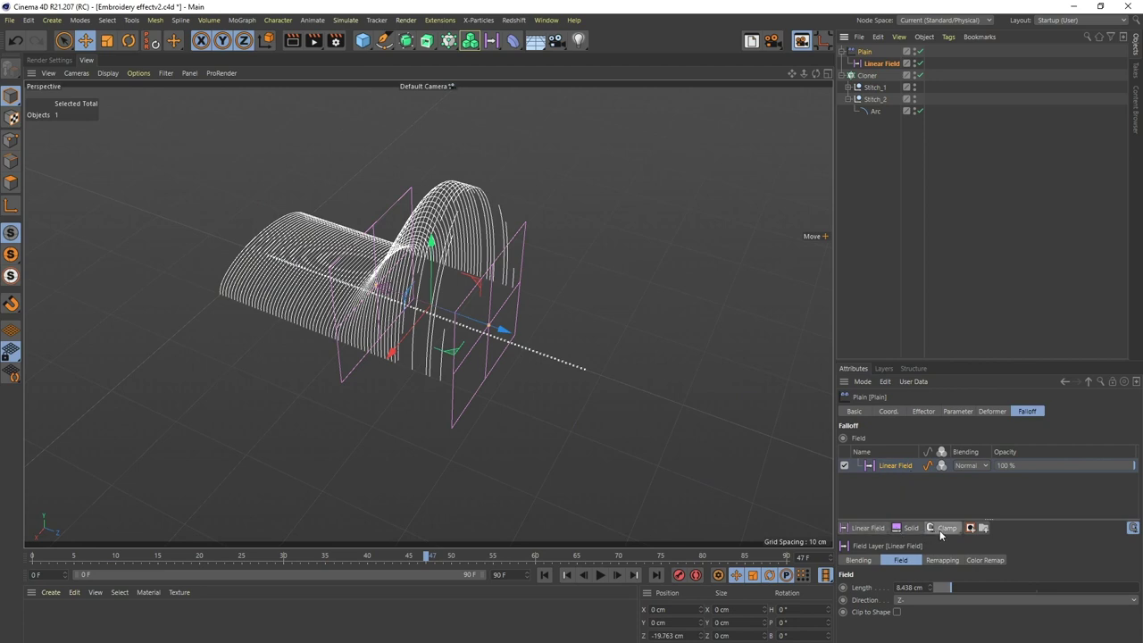
pyautogui.click(871, 529)
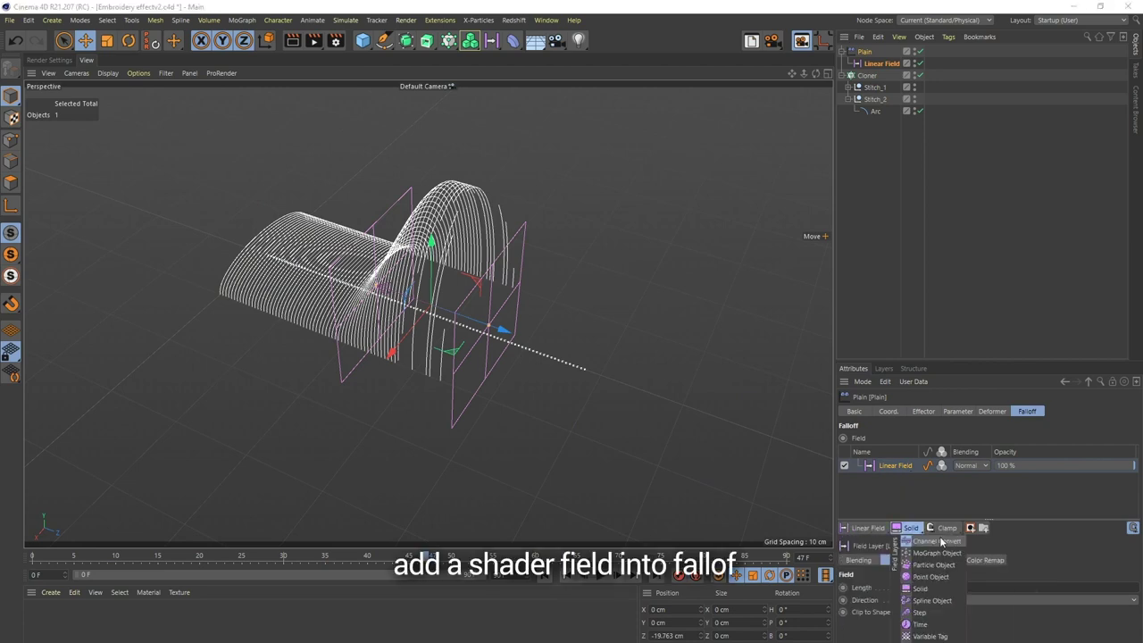
pyautogui.click(940, 542)
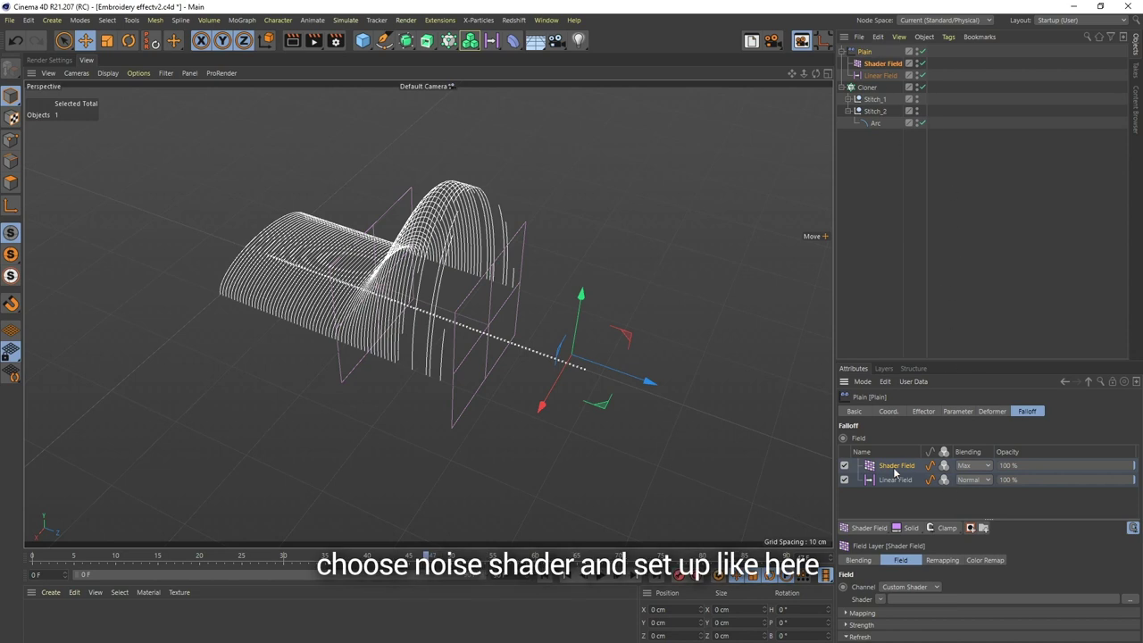
pyautogui.click(882, 598)
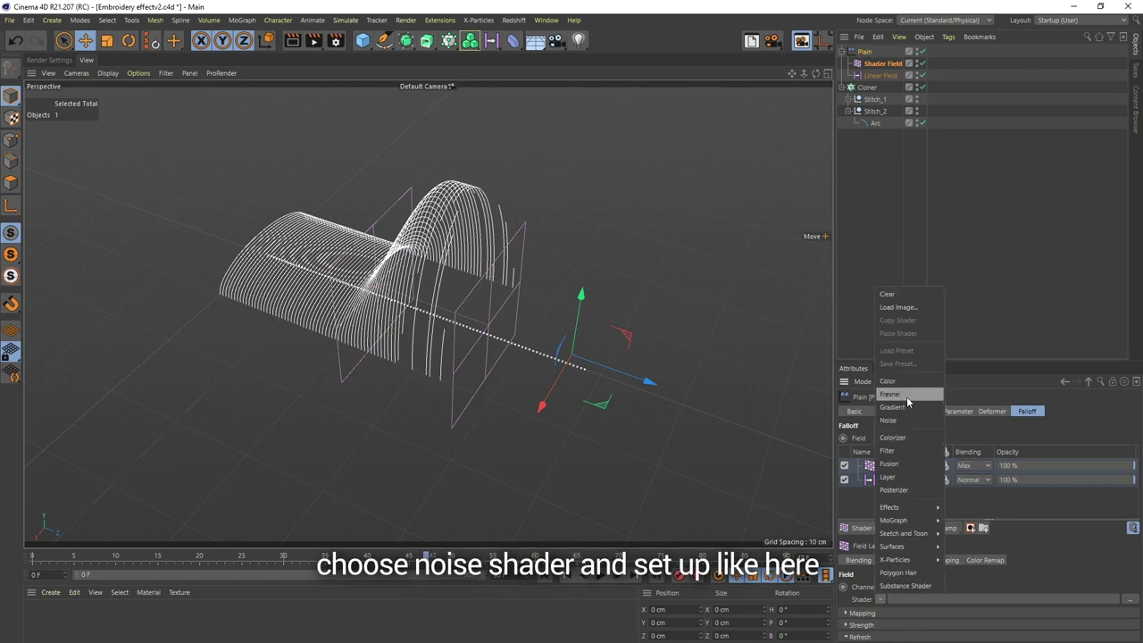
pyautogui.click(900, 425)
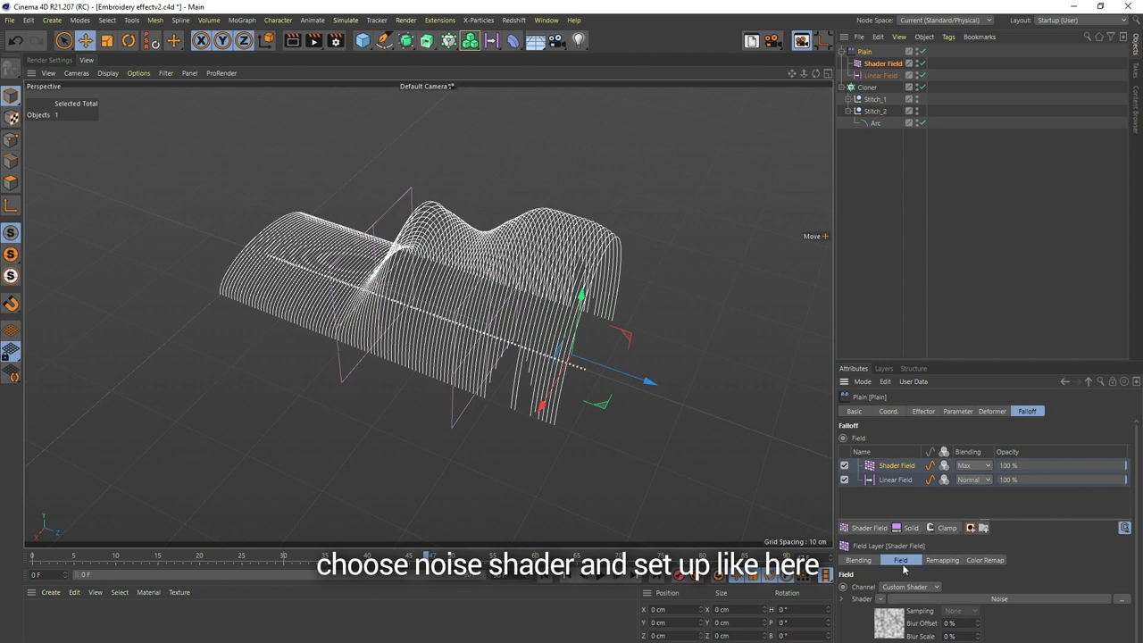
# Step: Set the noise Global Scale to 15% and Contrast to 32%, then replay the animation
pyautogui.moveTo(950, 361); pyautogui.dragTo(950, 215)
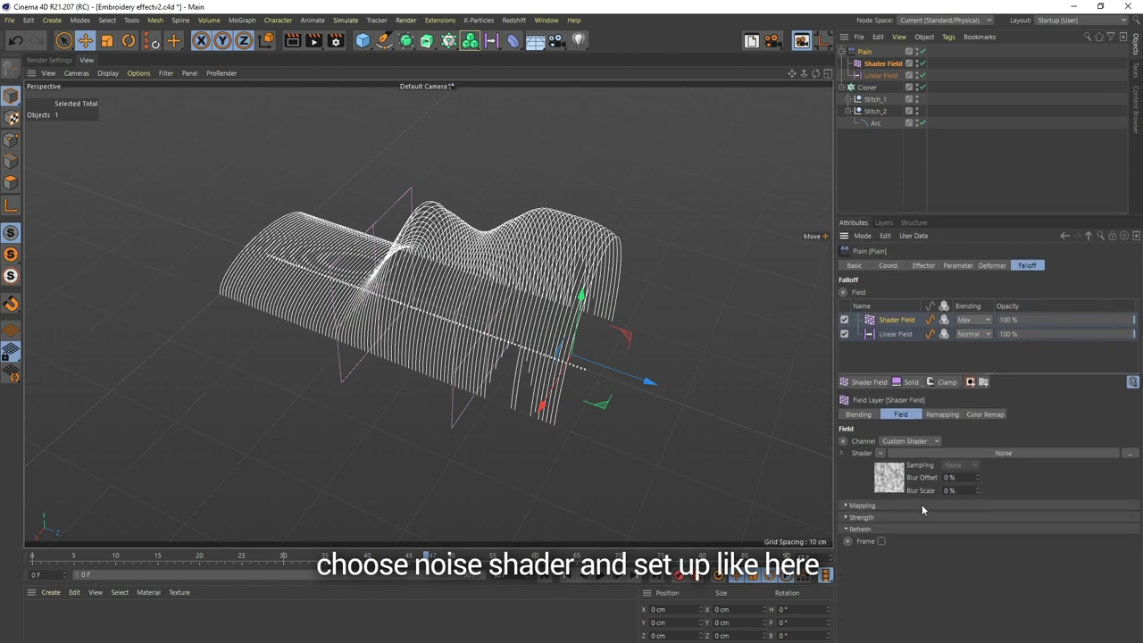
pyautogui.click(896, 490)
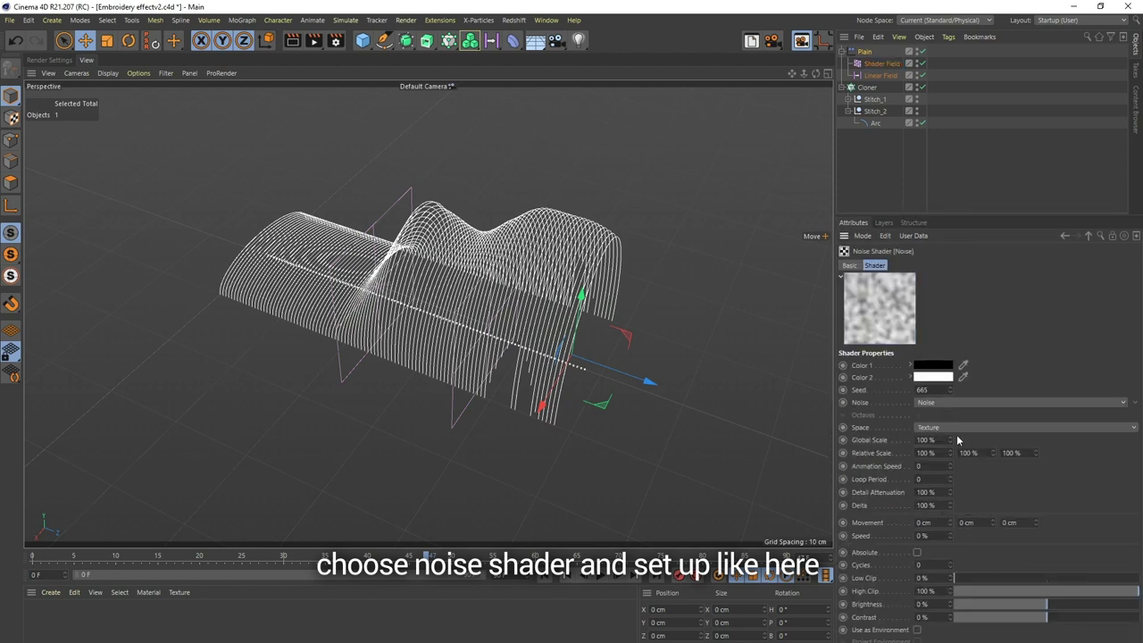
pyautogui.moveTo(949, 439); pyautogui.dragTo(949, 493)
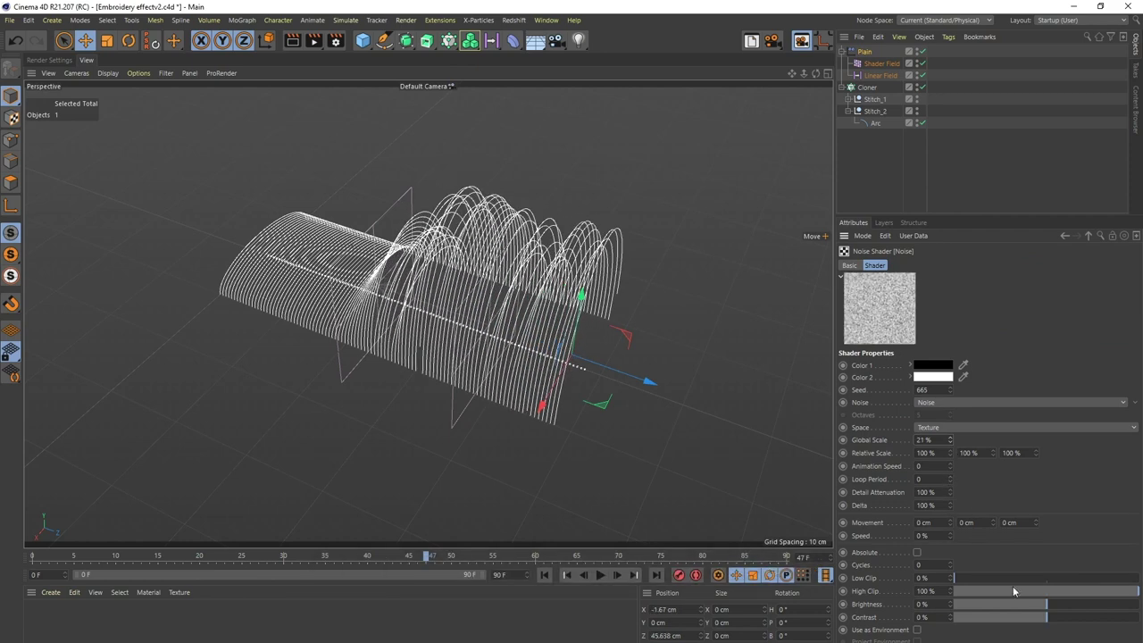
pyautogui.moveTo(1053, 622)
pyautogui.mouseDown()
pyautogui.moveTo(1078, 620)
pyautogui.moveTo(1050, 605)
pyautogui.mouseUp()
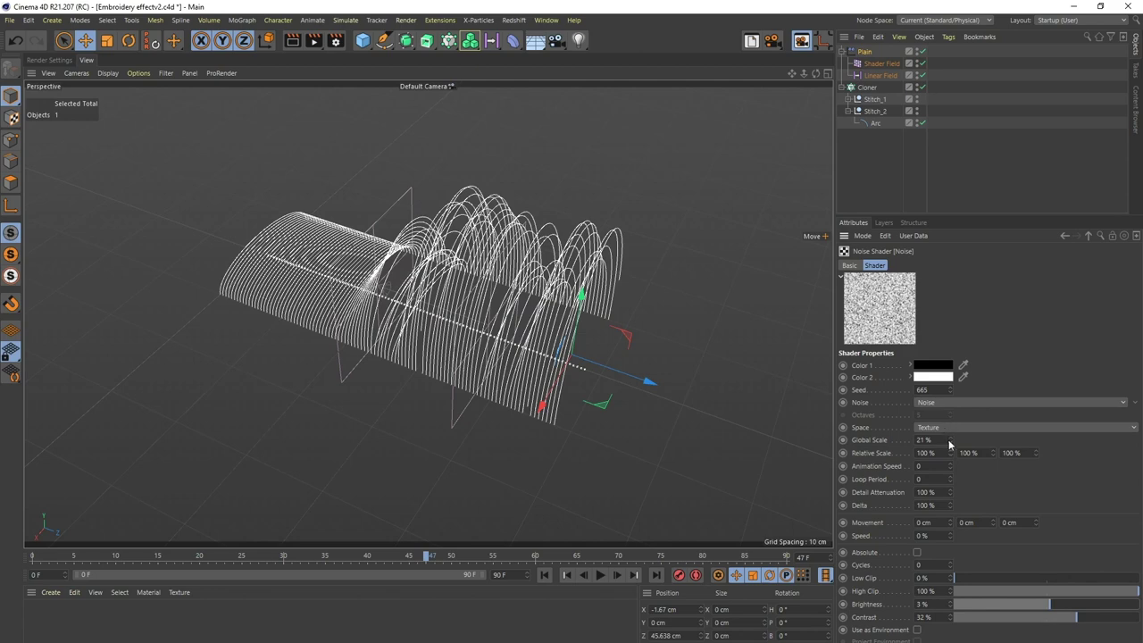
pyautogui.moveTo(949, 444); pyautogui.dragTo(949, 452)
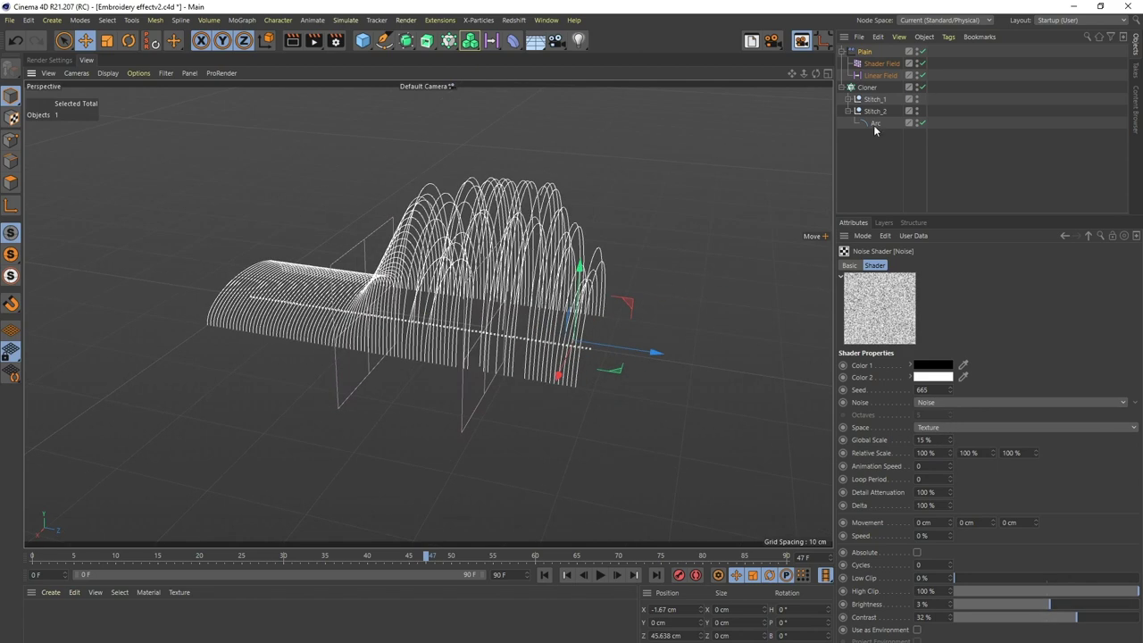
pyautogui.moveTo(76, 556)
pyautogui.mouseDown()
pyautogui.moveTo(510, 556)
pyautogui.moveTo(107, 556)
pyautogui.moveTo(453, 557)
pyautogui.mouseUp()
# Step: Switch the Shader Field's blending from Max to Overlay and scrub to frame 24
pyautogui.click(873, 65)
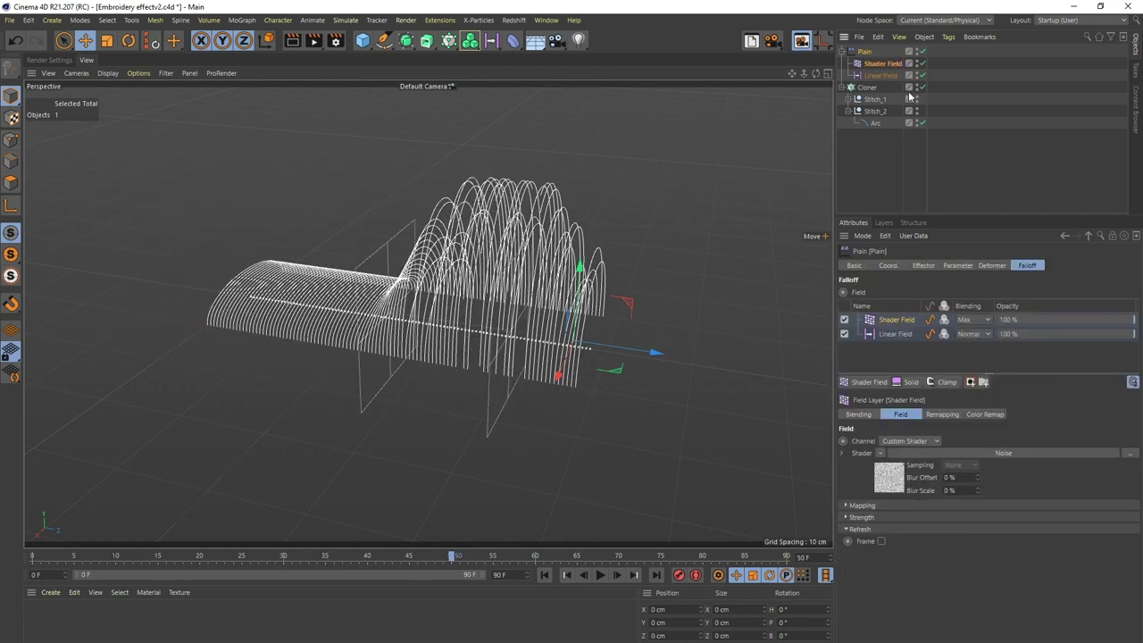
pyautogui.click(971, 320)
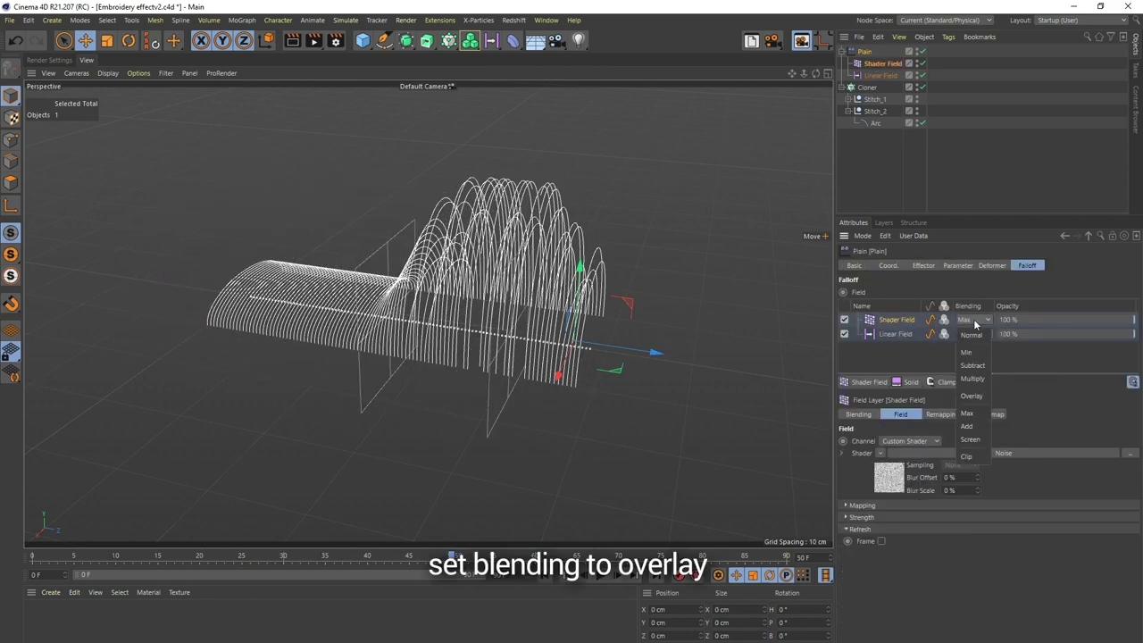
pyautogui.click(972, 396)
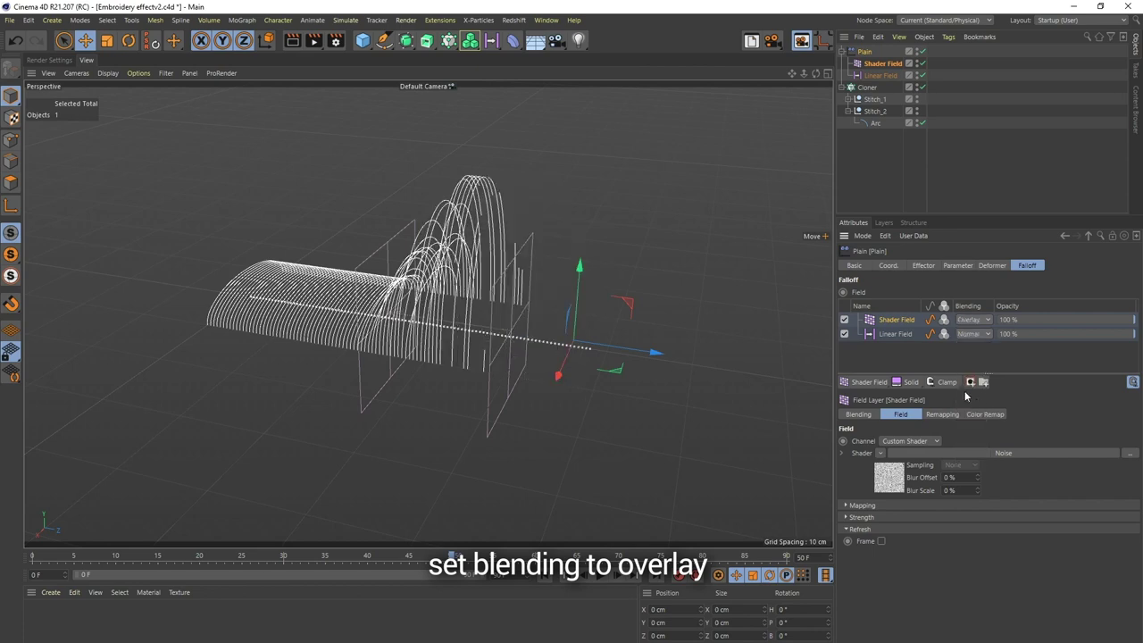
pyautogui.click(72, 557)
pyautogui.moveTo(71, 557)
pyautogui.mouseDown()
pyautogui.moveTo(237, 587)
pyautogui.moveTo(603, 591)
pyautogui.mouseUp()
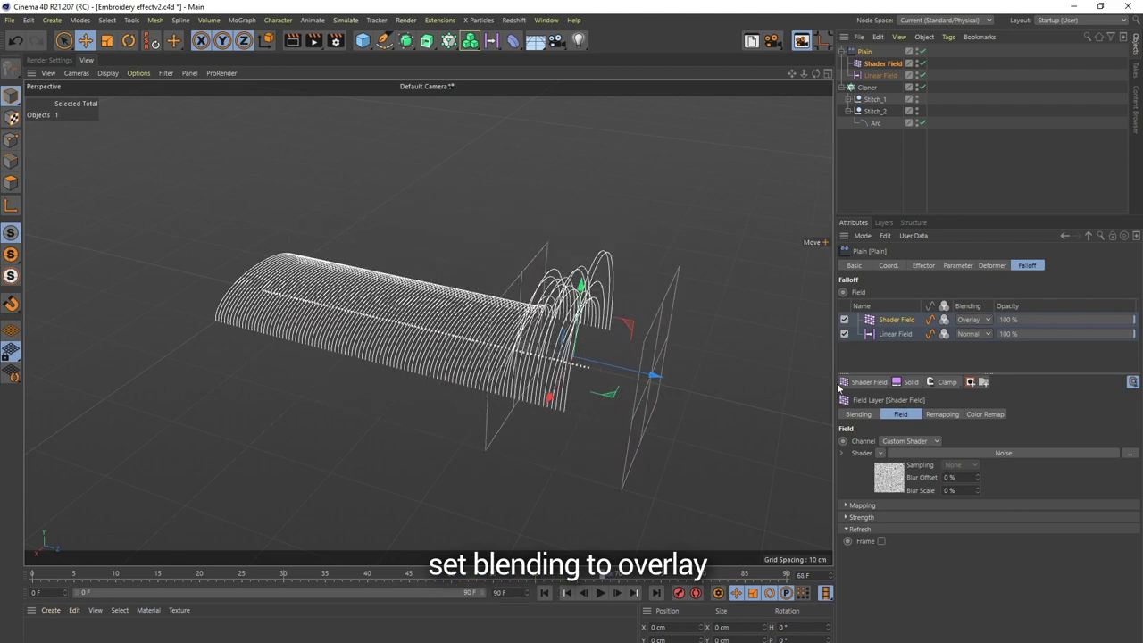
pyautogui.click(879, 75)
# Step: Set the Linear Field's contour remapping to Curve and bow its spline into an ease-out shape
pyautogui.click(982, 265)
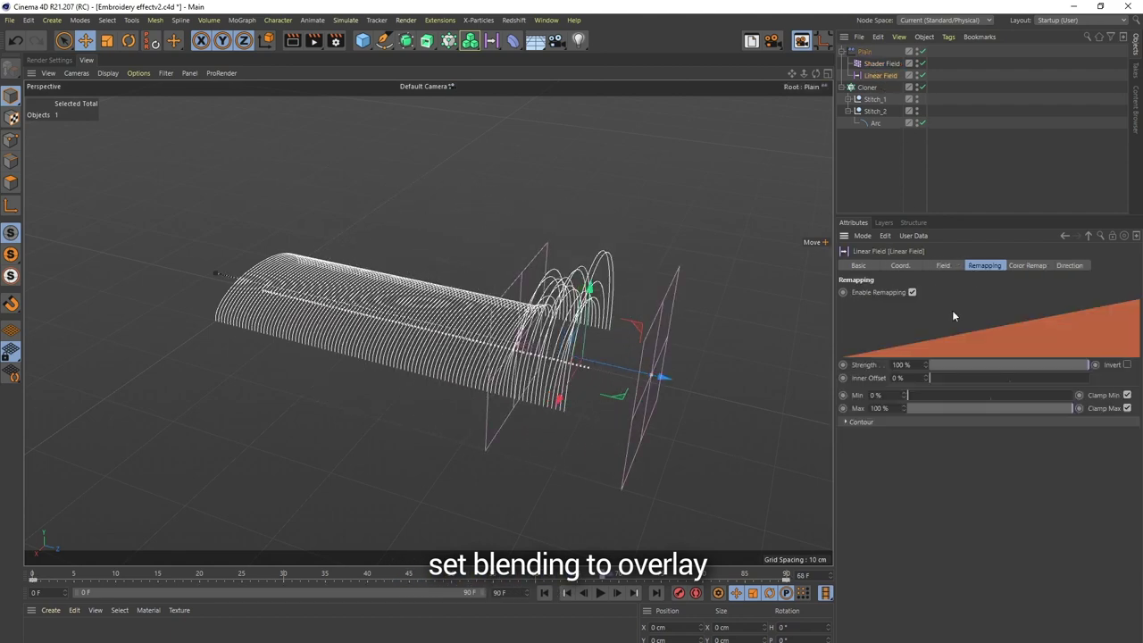
pyautogui.moveTo(171, 578)
pyautogui.mouseDown()
pyautogui.moveTo(146, 576)
pyautogui.moveTo(284, 576)
pyautogui.mouseUp()
pyautogui.click(887, 422)
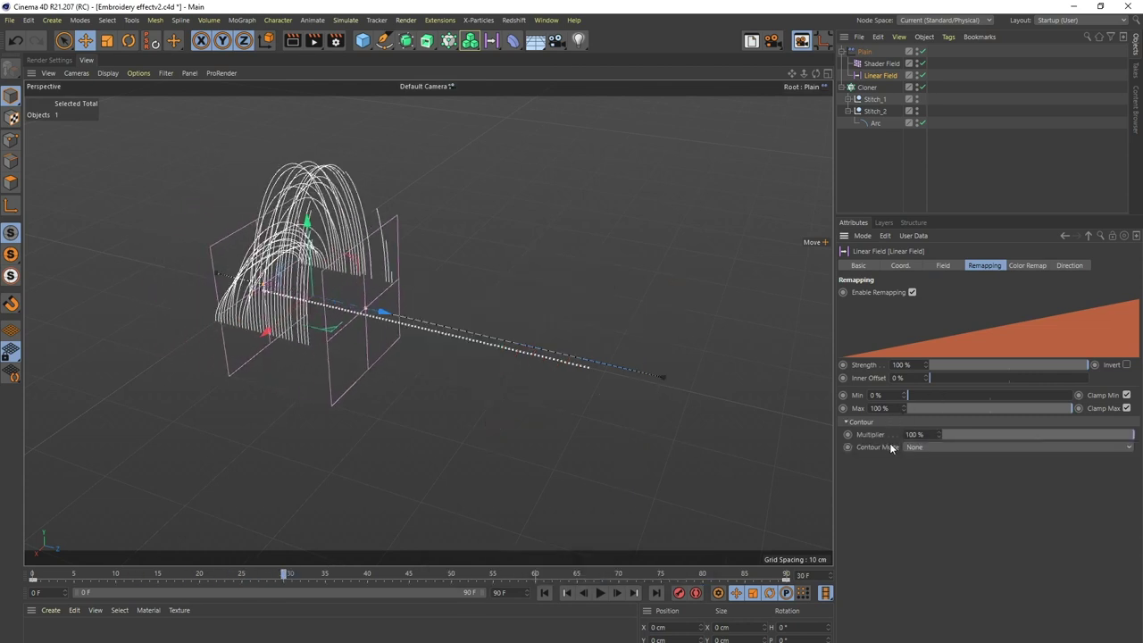
pyautogui.click(925, 447)
pyautogui.click(920, 513)
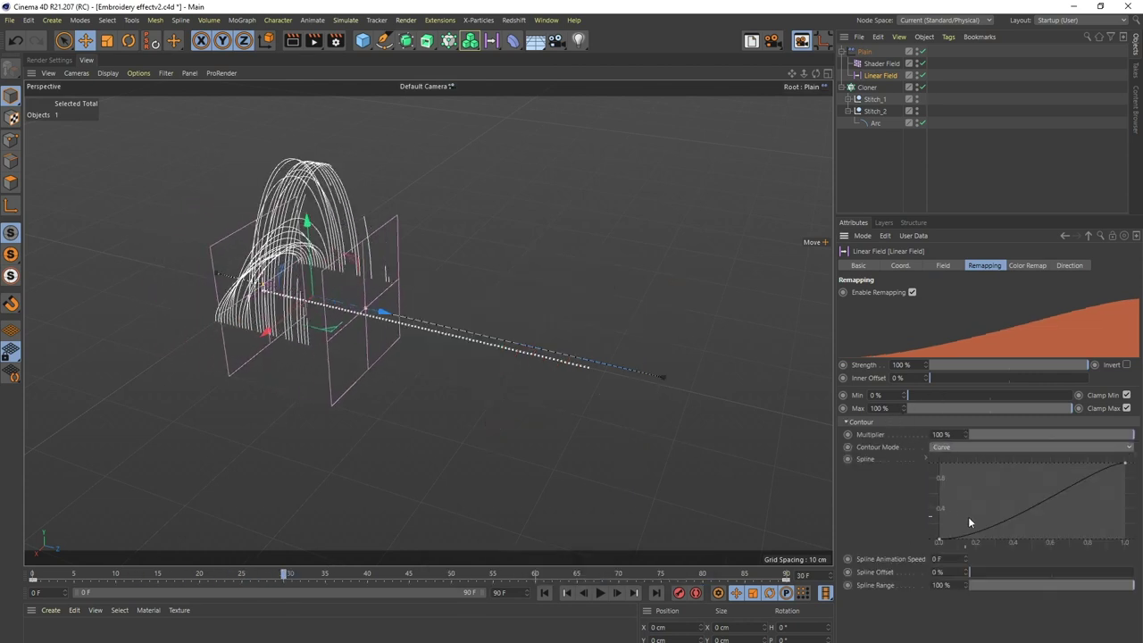
pyautogui.moveTo(945, 543)
pyautogui.mouseDown()
pyautogui.moveTo(984, 545)
pyautogui.moveTo(974, 508)
pyautogui.mouseUp()
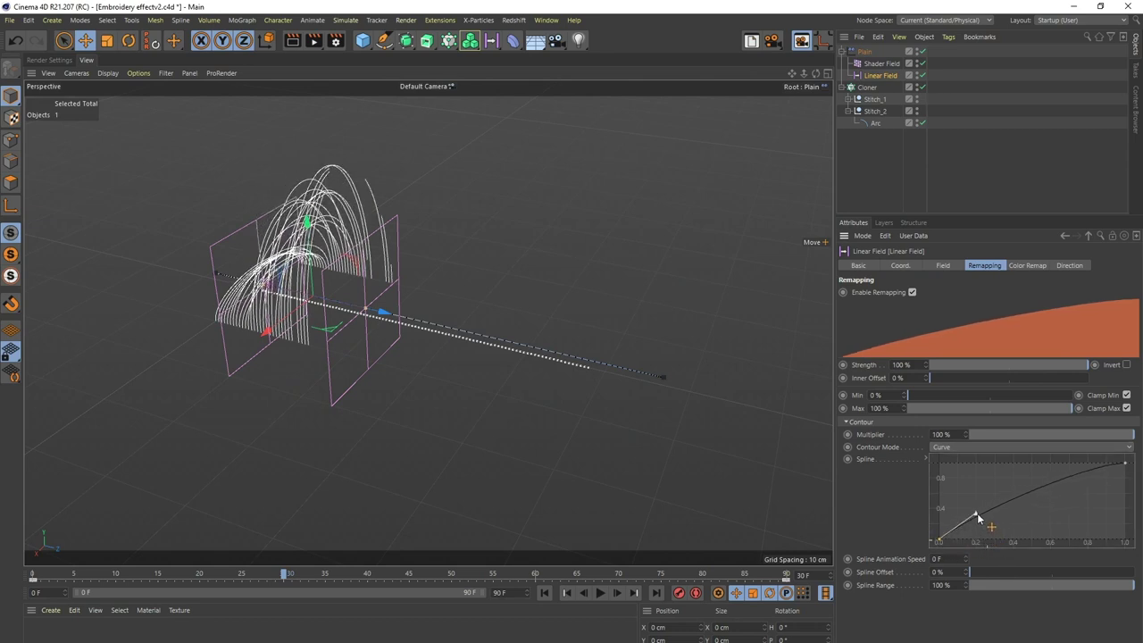
pyautogui.keyDown('alt'); pyautogui.moveTo(335, 367); pyautogui.dragTo(359, 364); pyautogui.keyUp('alt')
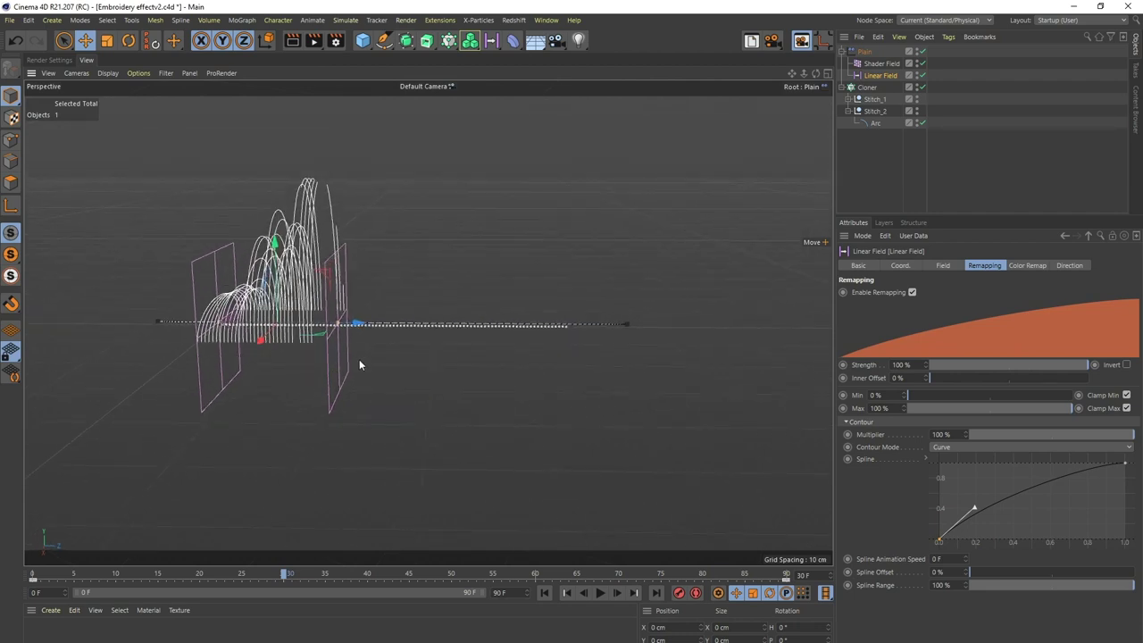
pyautogui.moveTo(57, 576)
pyautogui.mouseDown()
pyautogui.moveTo(355, 581)
pyautogui.moveTo(427, 568)
pyautogui.mouseUp()
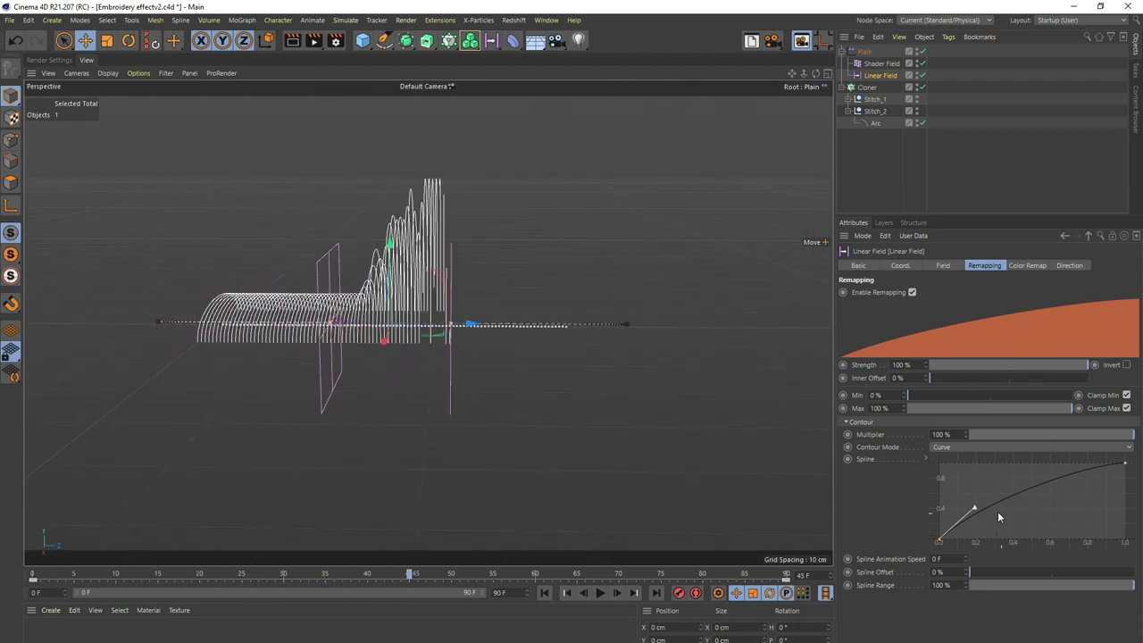
pyautogui.moveTo(974, 509); pyautogui.dragTo(976, 515)
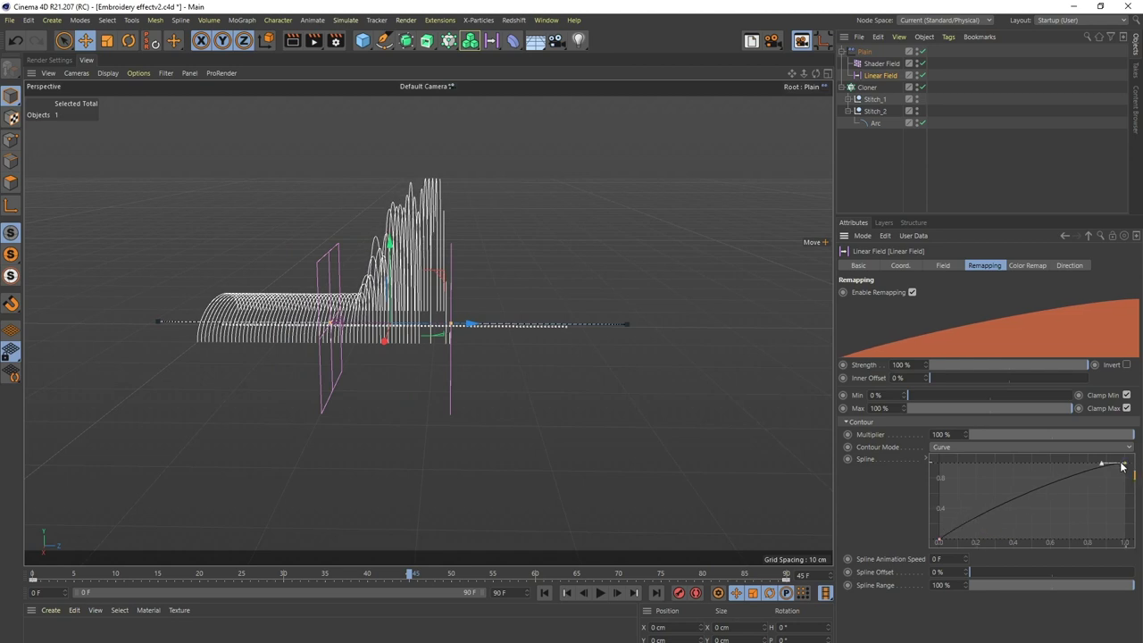
pyautogui.moveTo(1101, 466); pyautogui.dragTo(1095, 466)
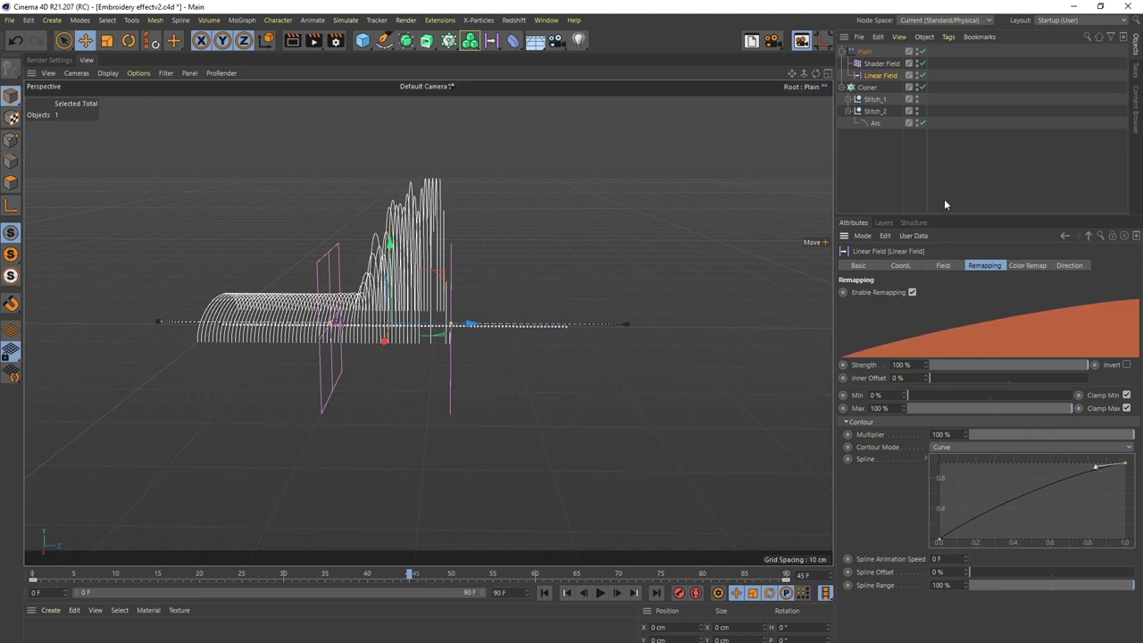
pyautogui.click(881, 64)
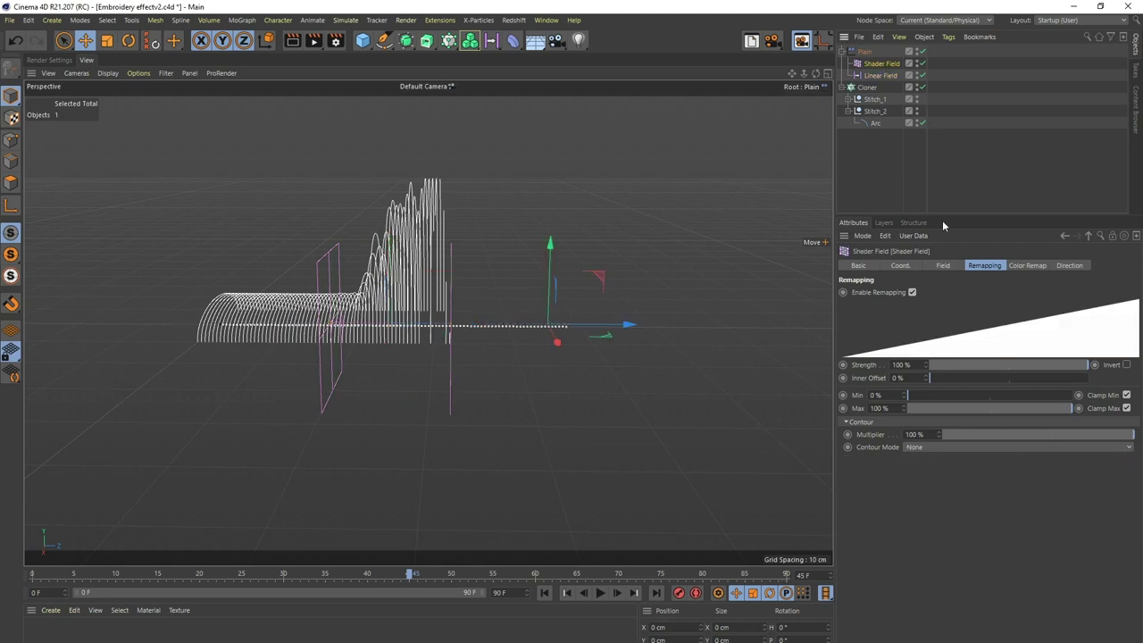
# Step: Open the Shader Field's Noise shader and raise its contrast, previewing the stitch animation
pyautogui.click(947, 266)
pyautogui.click(896, 352)
pyautogui.moveTo(1074, 619)
pyautogui.mouseDown()
pyautogui.moveTo(1088, 626)
pyautogui.moveTo(1059, 614)
pyautogui.moveTo(1097, 624)
pyautogui.mouseUp()
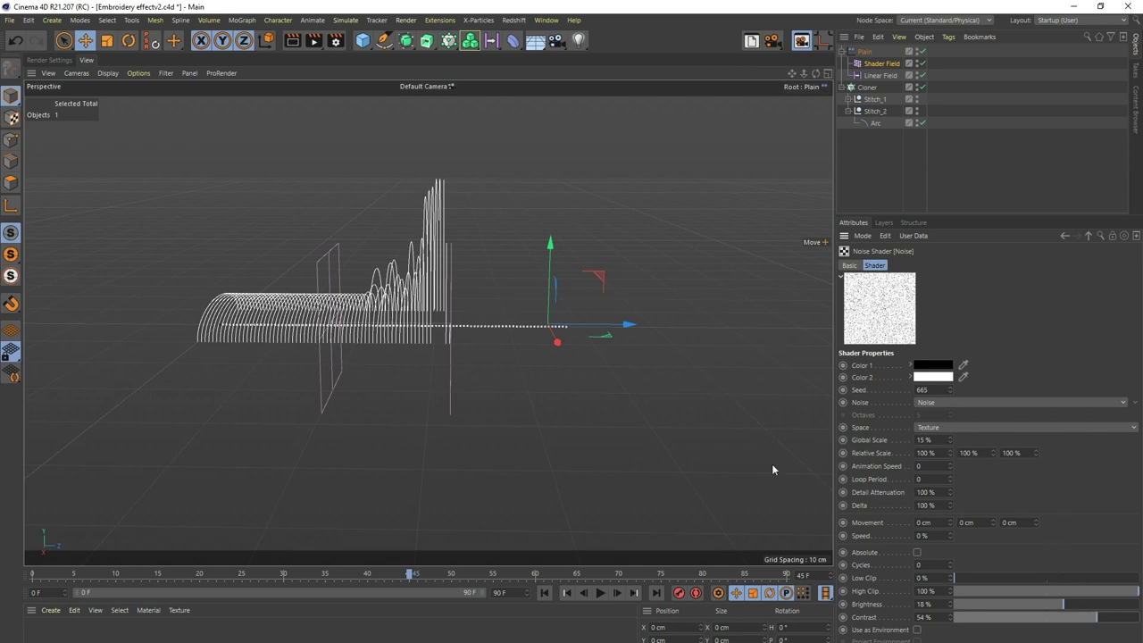
pyautogui.moveTo(76, 582); pyautogui.dragTo(482, 589)
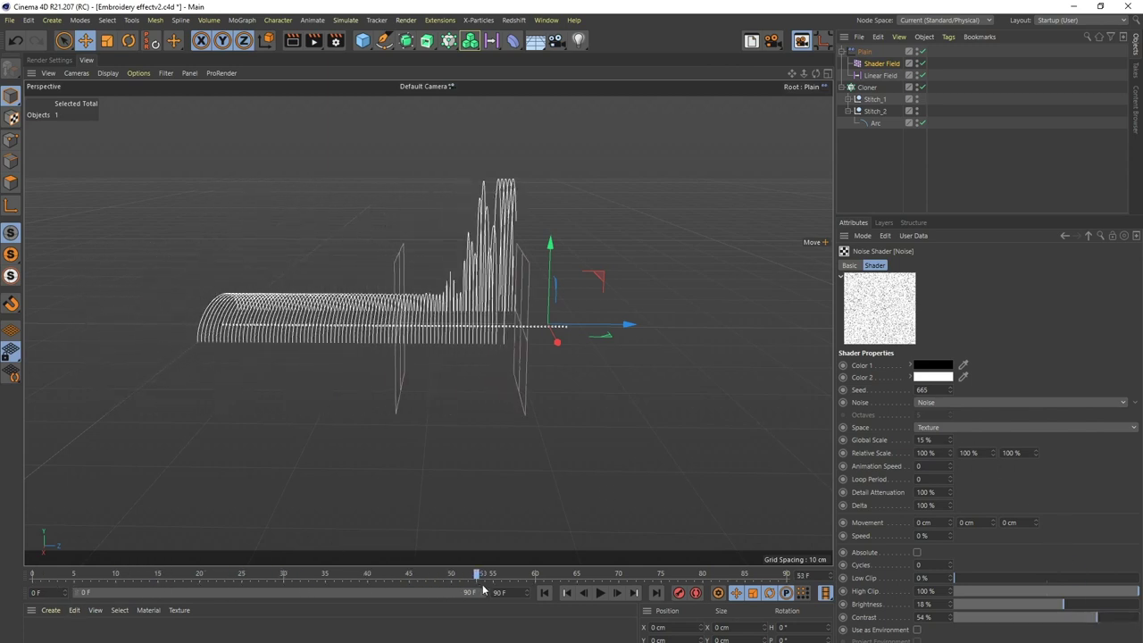
pyautogui.click(1088, 622)
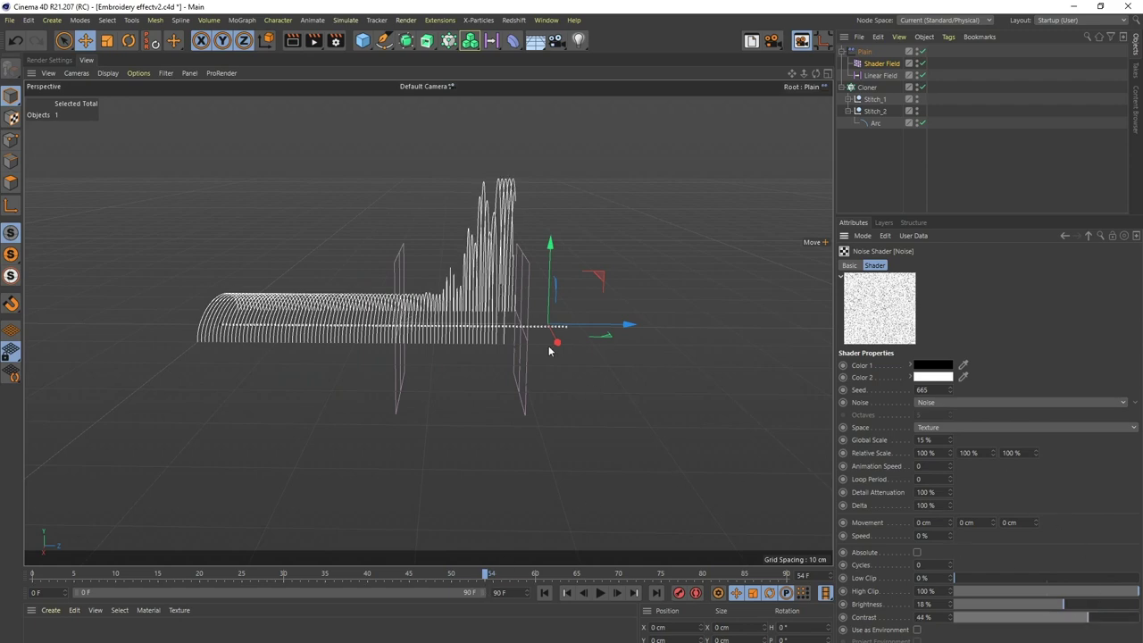
# Step: Settle the noise on 4% brightness, 40% contrast and 76% High Clip, replaying the growth
pyautogui.keyDown('alt'); pyautogui.moveTo(492, 289); pyautogui.dragTo(696, 366); pyautogui.keyUp('alt')
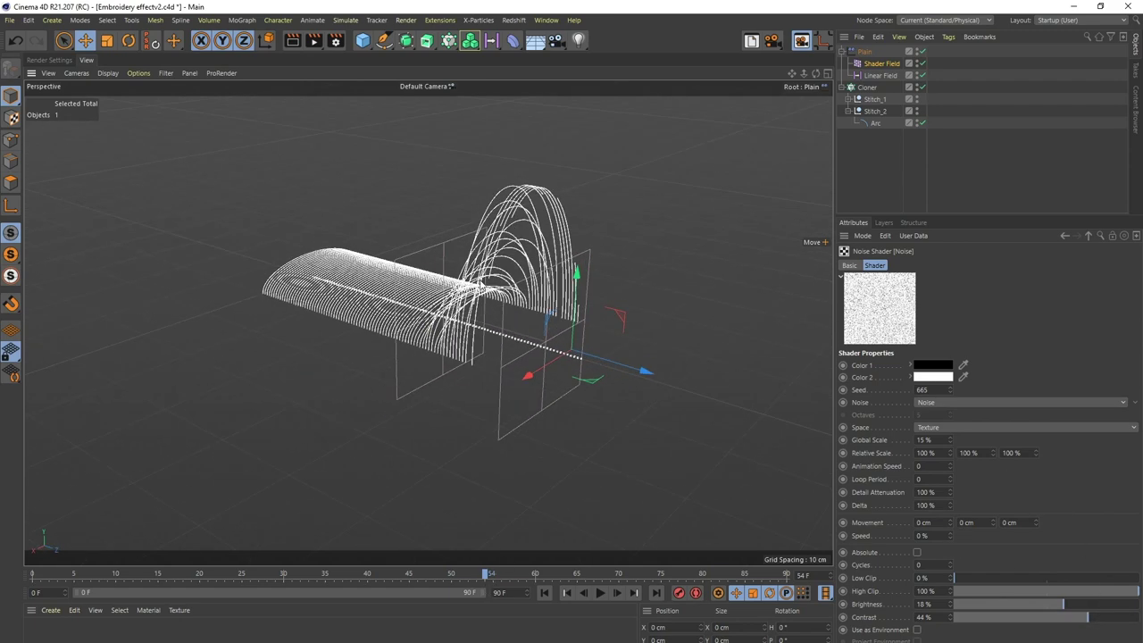
pyautogui.click(1064, 604)
pyautogui.click(1091, 619)
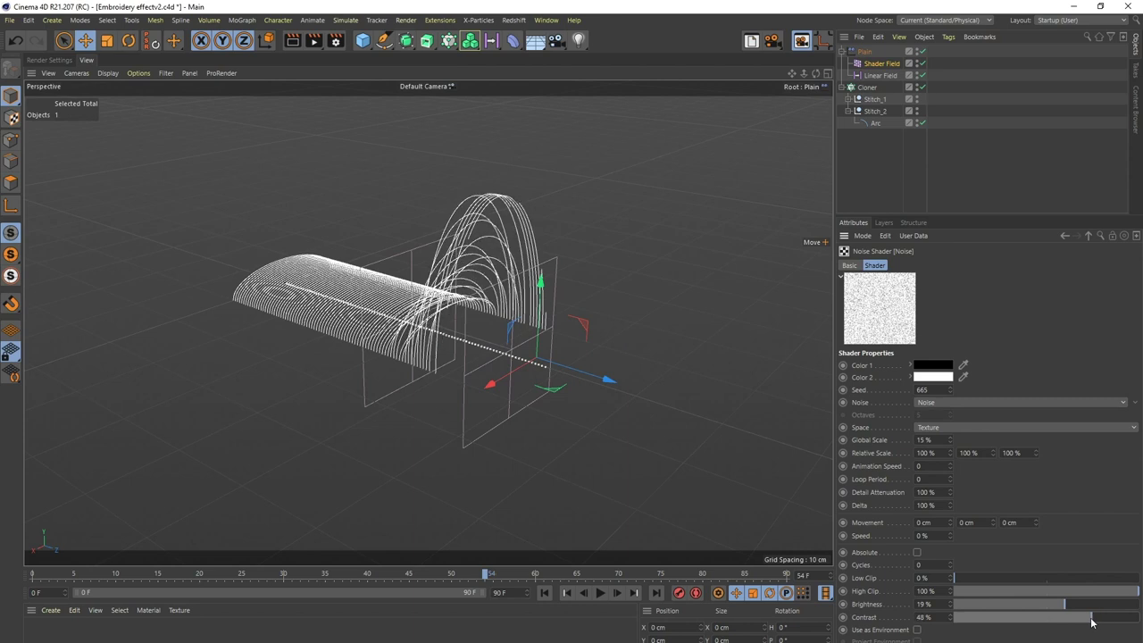
pyautogui.click(1089, 620)
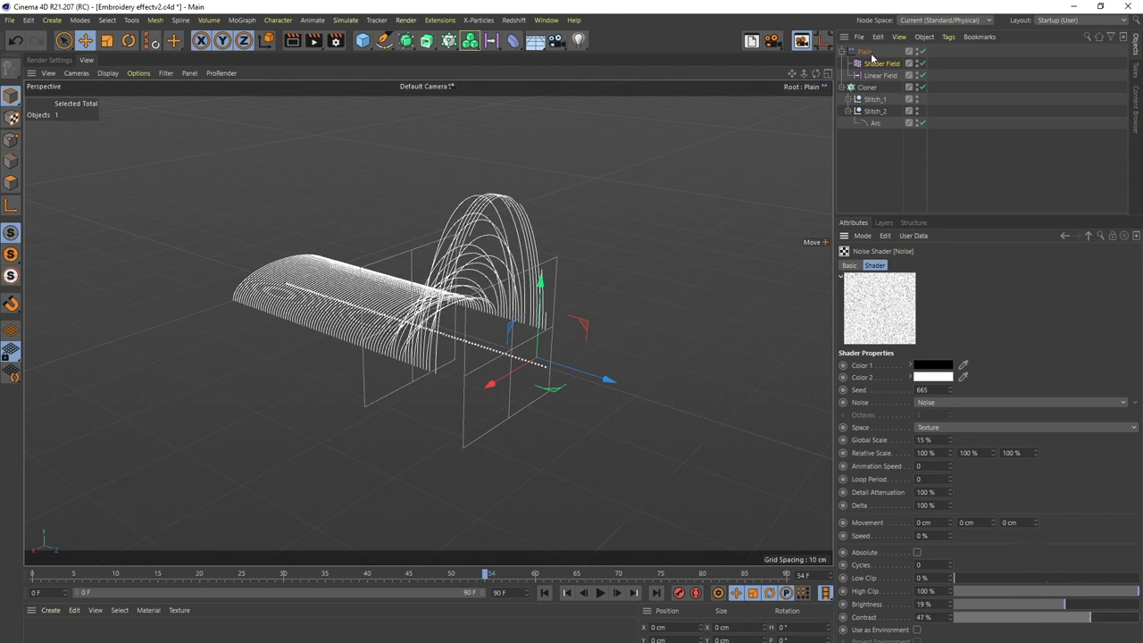
pyautogui.moveTo(167, 577)
pyautogui.mouseDown()
pyautogui.moveTo(476, 601)
pyautogui.moveTo(509, 590)
pyautogui.mouseUp()
pyautogui.keyDown('alt'); pyautogui.moveTo(715, 447); pyautogui.dragTo(788, 418); pyautogui.keyUp('alt')
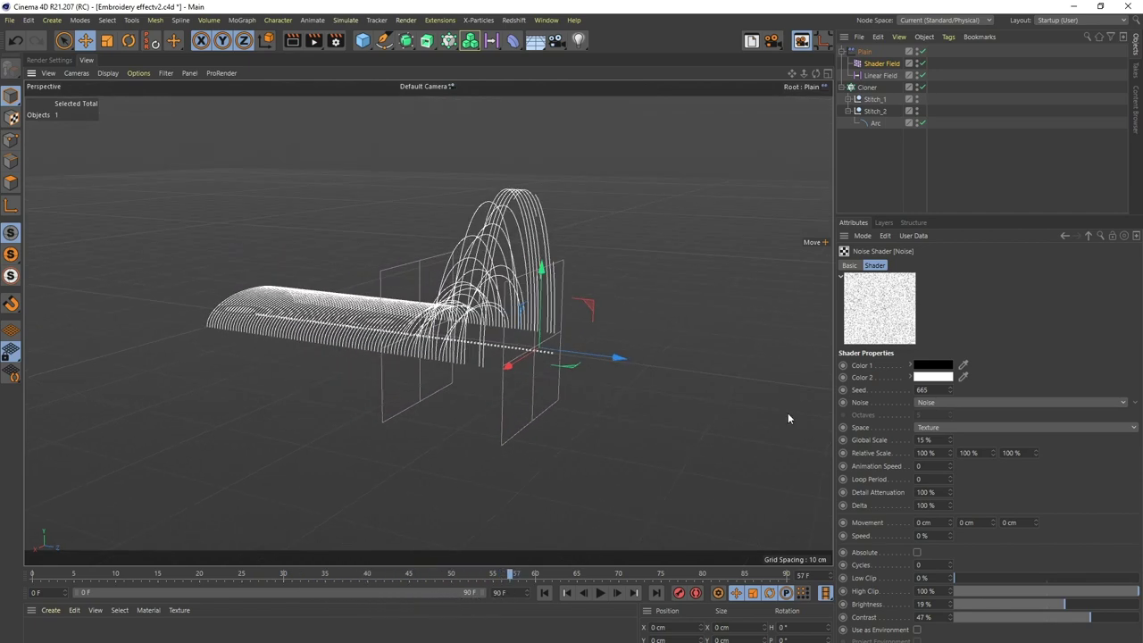
pyautogui.moveTo(1115, 594)
pyautogui.mouseDown()
pyautogui.moveTo(1095, 593)
pyautogui.moveTo(1079, 618)
pyautogui.moveTo(1052, 611)
pyautogui.mouseUp()
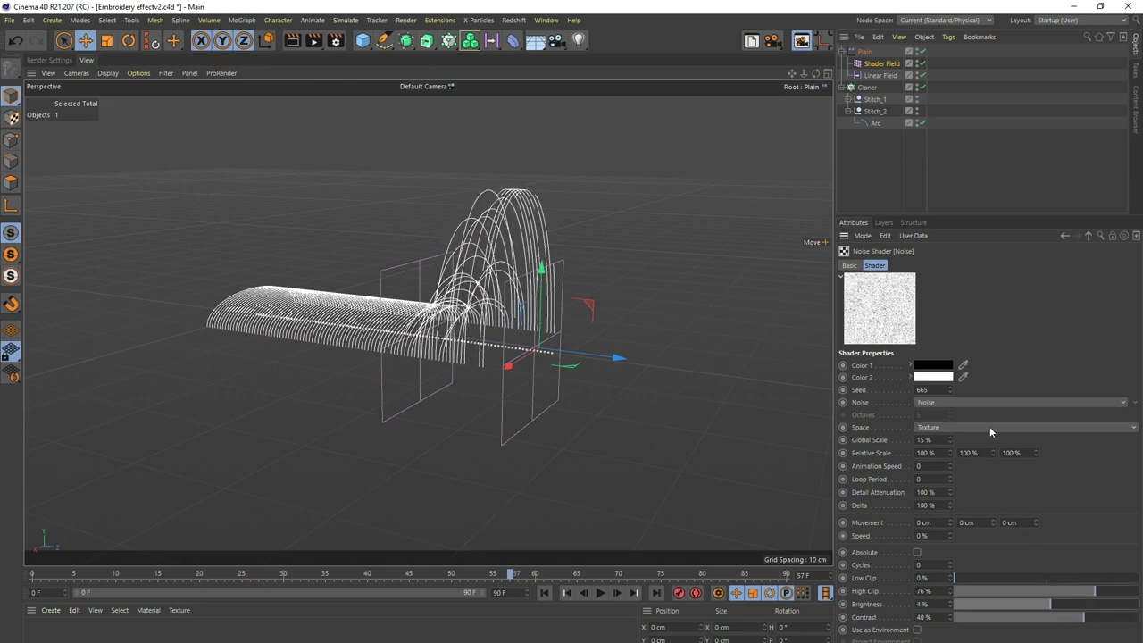
pyautogui.moveTo(46, 579); pyautogui.dragTo(303, 597)
pyautogui.click(874, 123)
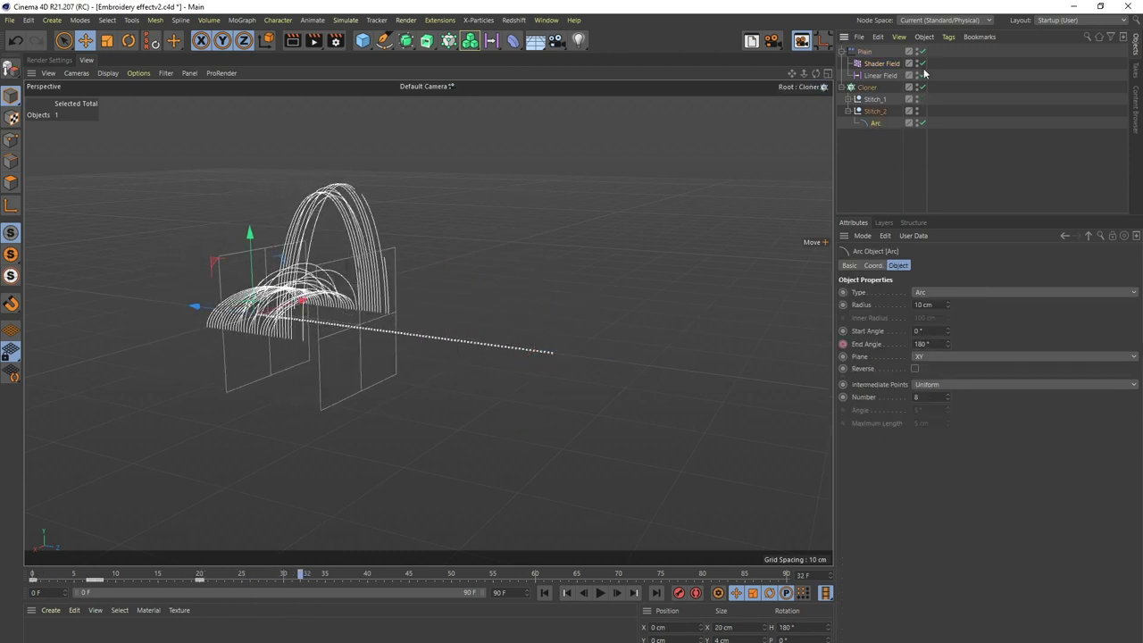
# Step: Play the Linear Field animation from frame 0 and orbit around the field planes
pyautogui.click(880, 75)
pyautogui.press('F8')
pyautogui.click(544, 592)
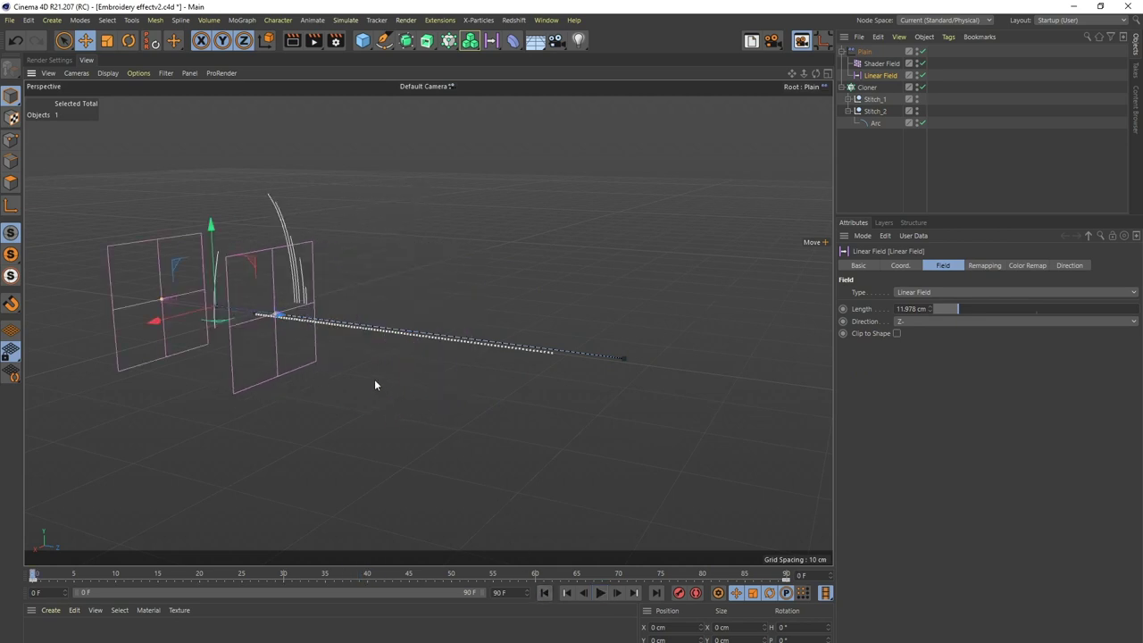
pyautogui.keyDown('alt'); pyautogui.moveTo(375, 385); pyautogui.dragTo(572, 333); pyautogui.keyUp('alt')
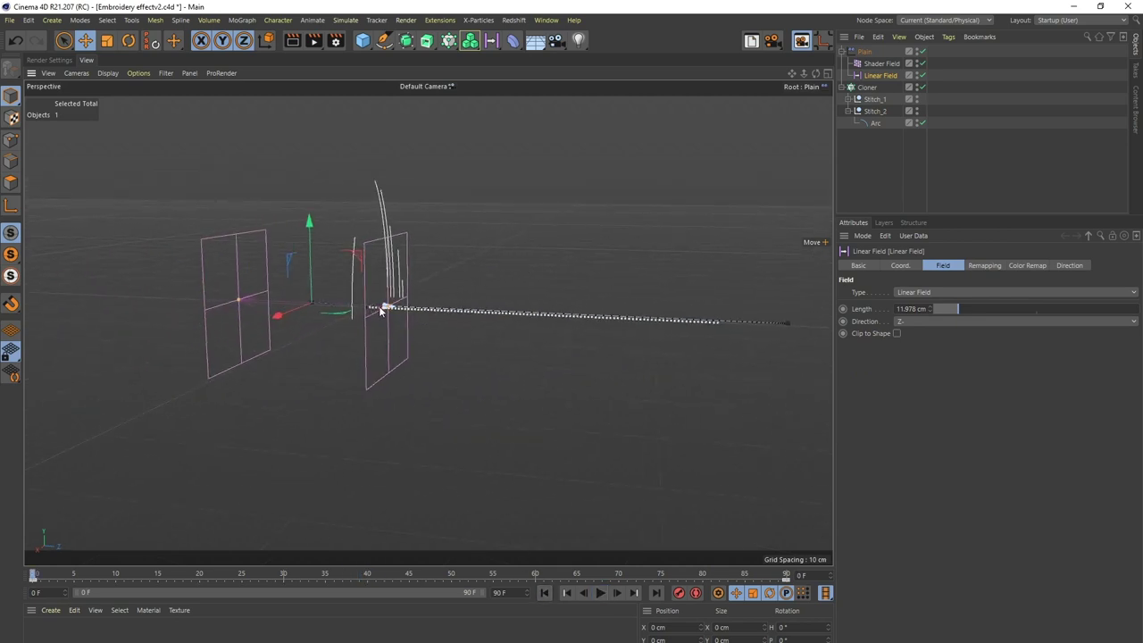
pyautogui.keyDown('alt'); pyautogui.moveTo(381, 310); pyautogui.dragTo(366, 306, button='middle'); pyautogui.keyUp('alt')
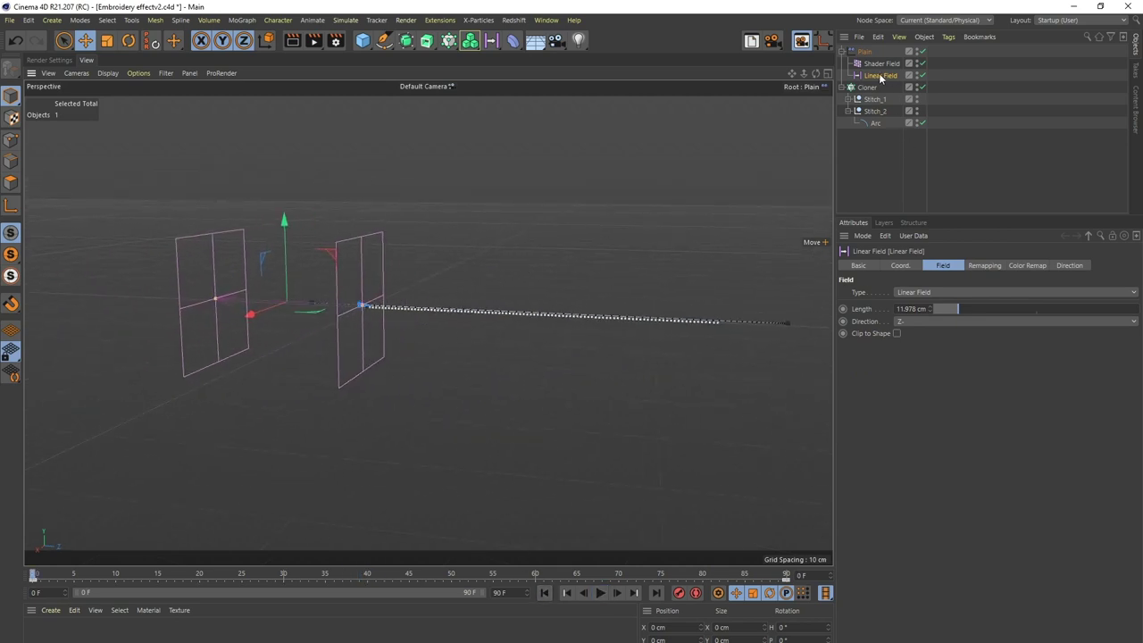
# Step: Set both Linear Field Position Z keyframes to Linear interpolation in the F-Curve window
pyautogui.click(899, 266)
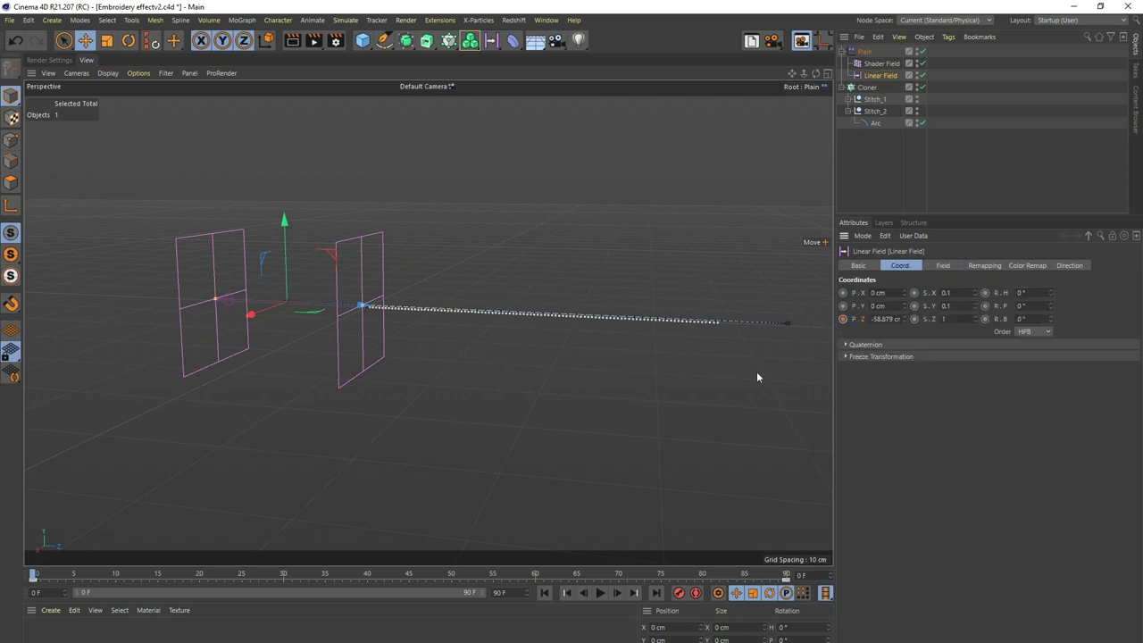
pyautogui.rightClick(859, 326)
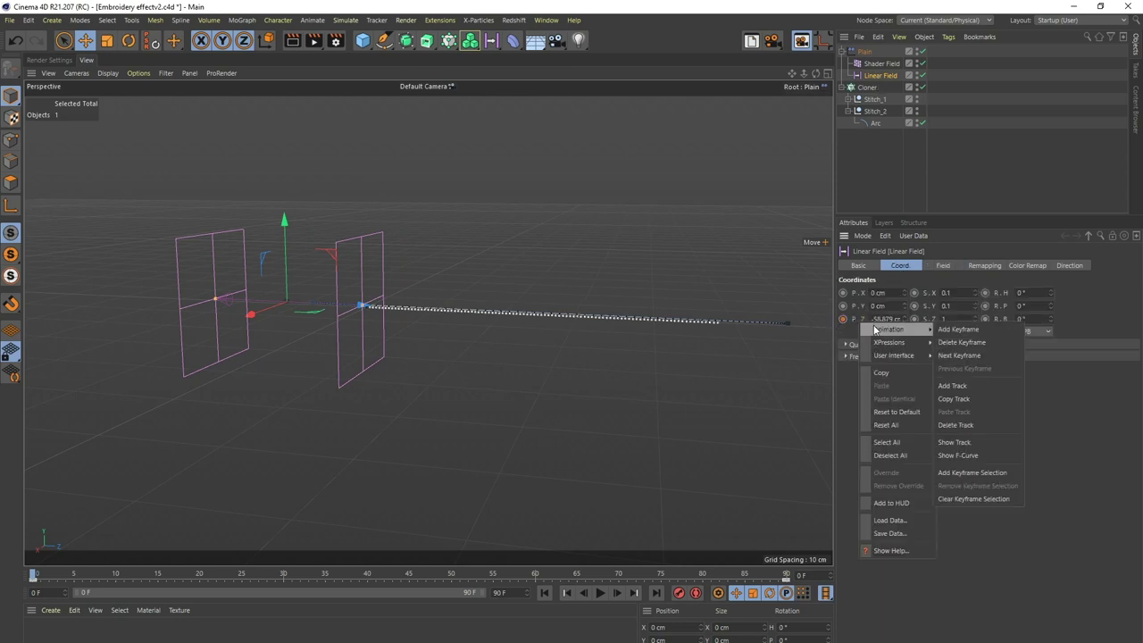
pyautogui.click(960, 457)
pyautogui.moveTo(663, 431); pyautogui.dragTo(1131, 639)
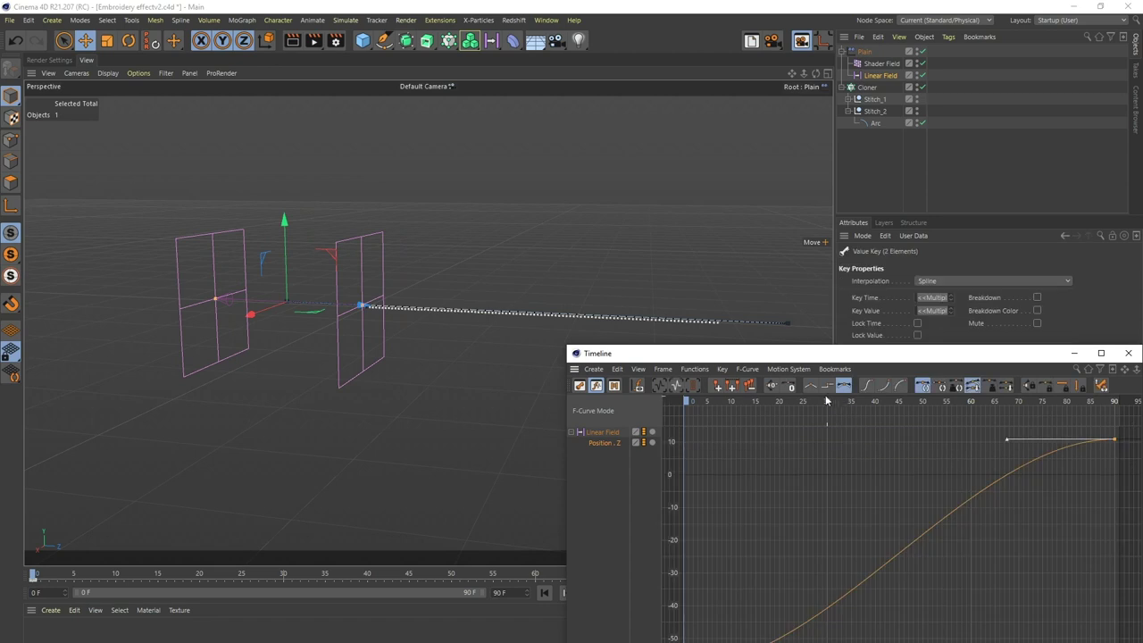
pyautogui.click(825, 387)
pyautogui.click(1129, 353)
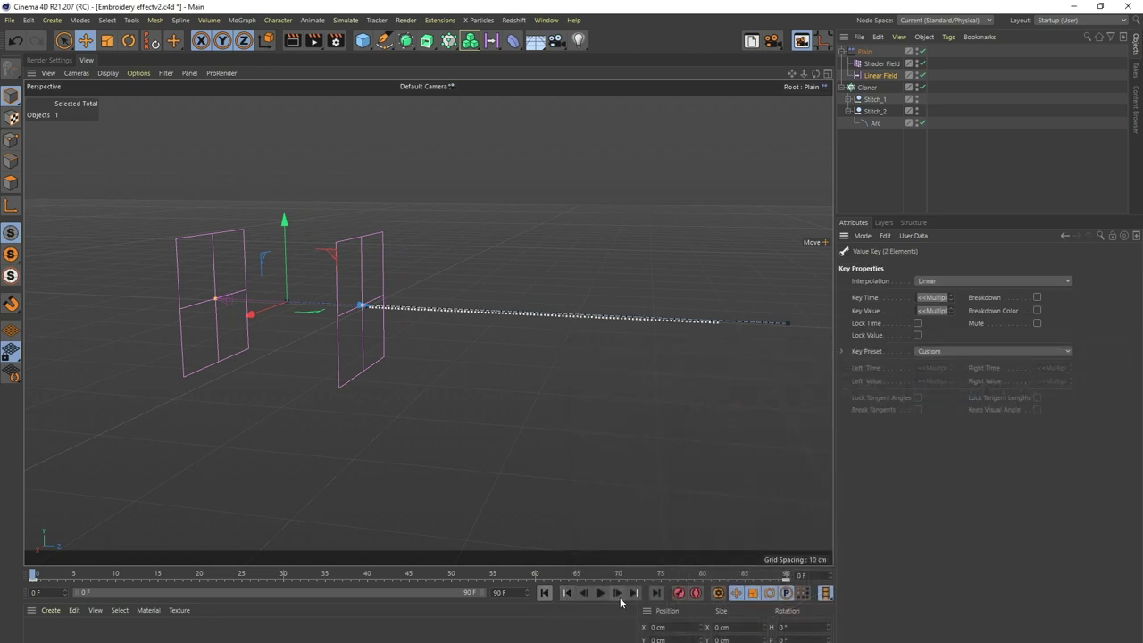
# Step: Play back to check the constant-speed sweep, ending on frame 90
pyautogui.click(600, 593)
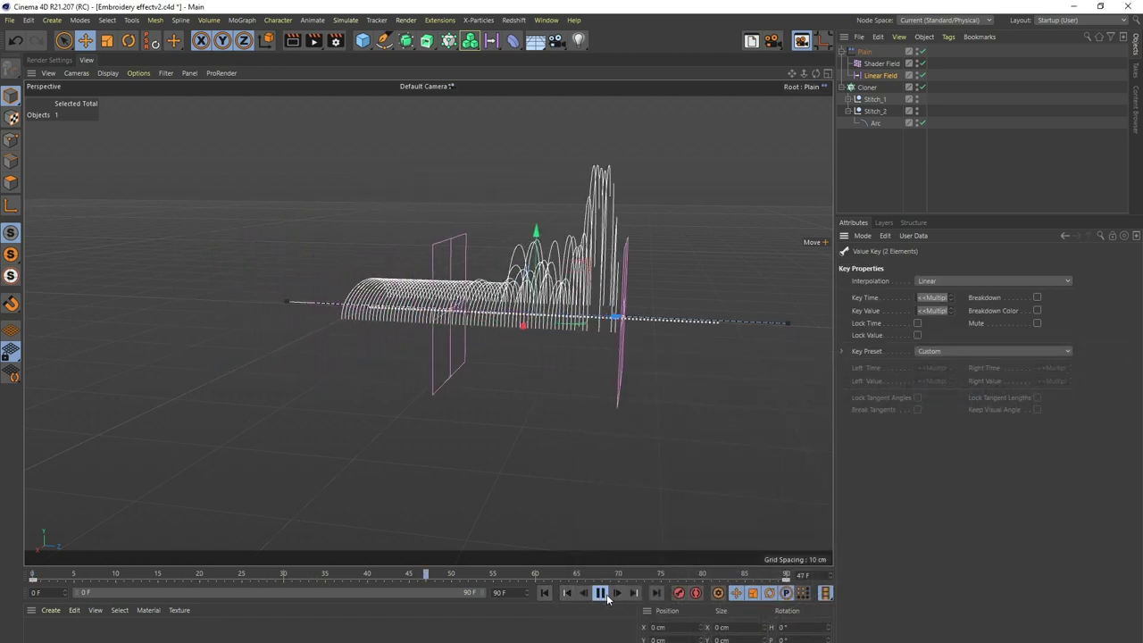
pyautogui.moveTo(664, 371)
pyautogui.keyDown('alt'); pyautogui.mouseDown()
pyautogui.moveTo(630, 359)
pyautogui.moveTo(621, 385)
pyautogui.moveTo(480, 270)
pyautogui.moveTo(499, 258)
pyautogui.mouseUp(); pyautogui.keyUp('alt')
pyautogui.click(600, 593)
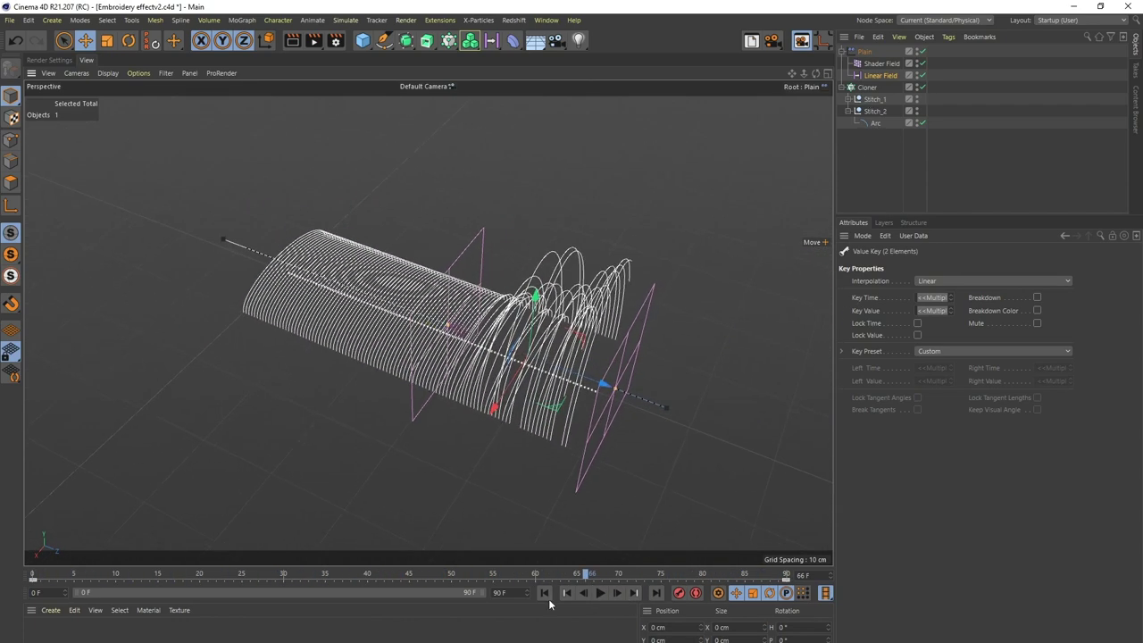
pyautogui.moveTo(578, 576); pyautogui.dragTo(893, 571)
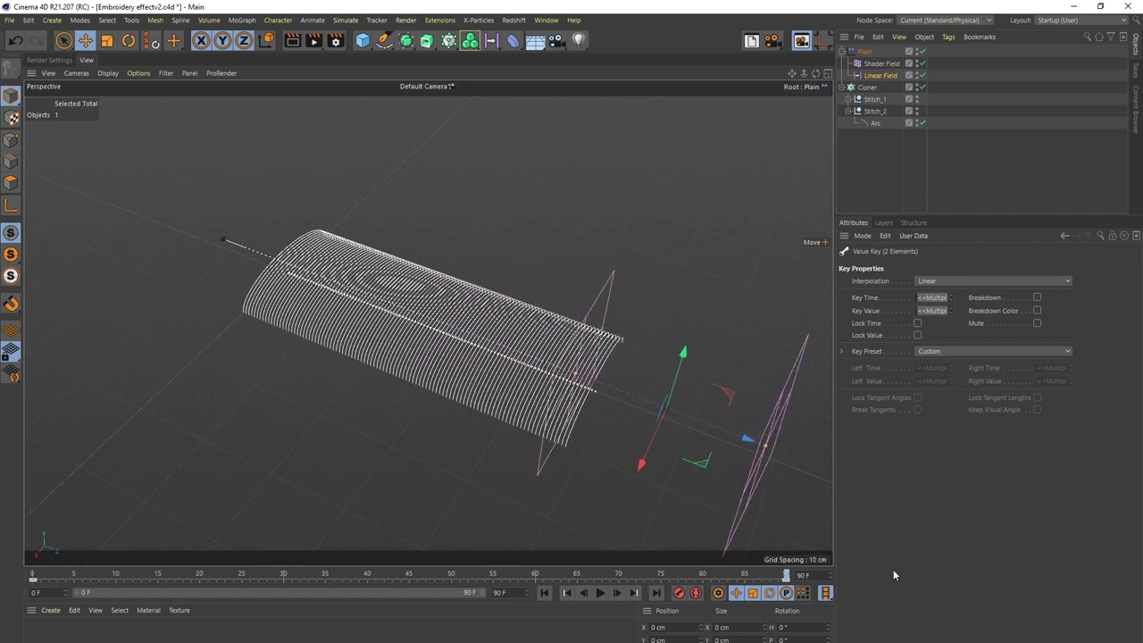
# Step: Rename the Plain effector to Plain_Anim and collapse the Cloner's children
pyautogui.click(866, 51)
pyautogui.write('_Anim')
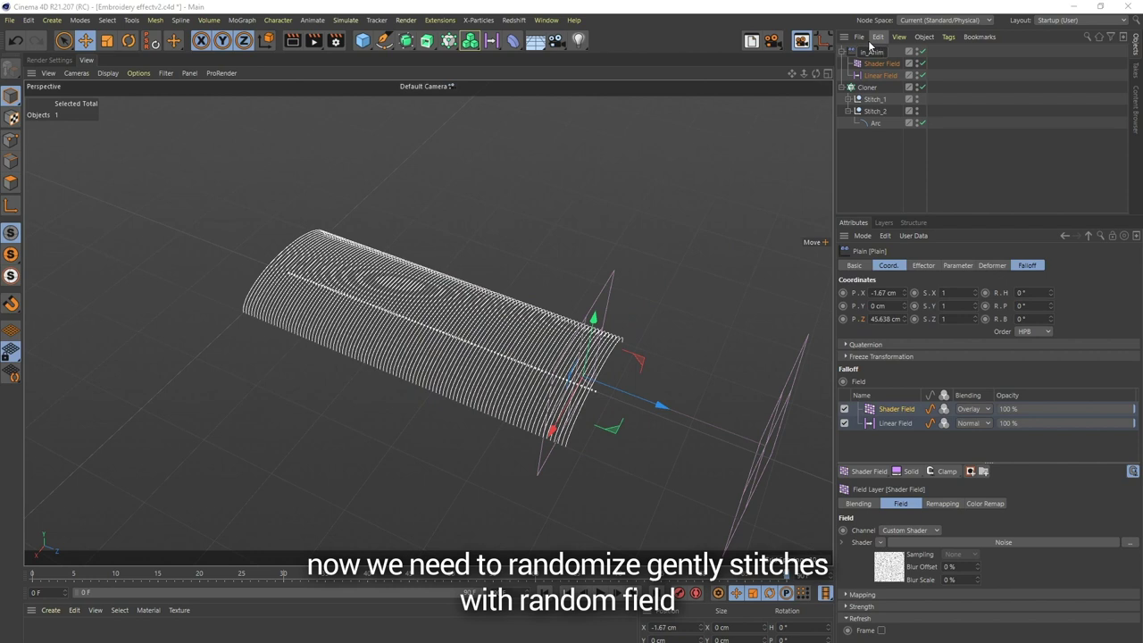
pyautogui.press('Return')
pyautogui.click(842, 87)
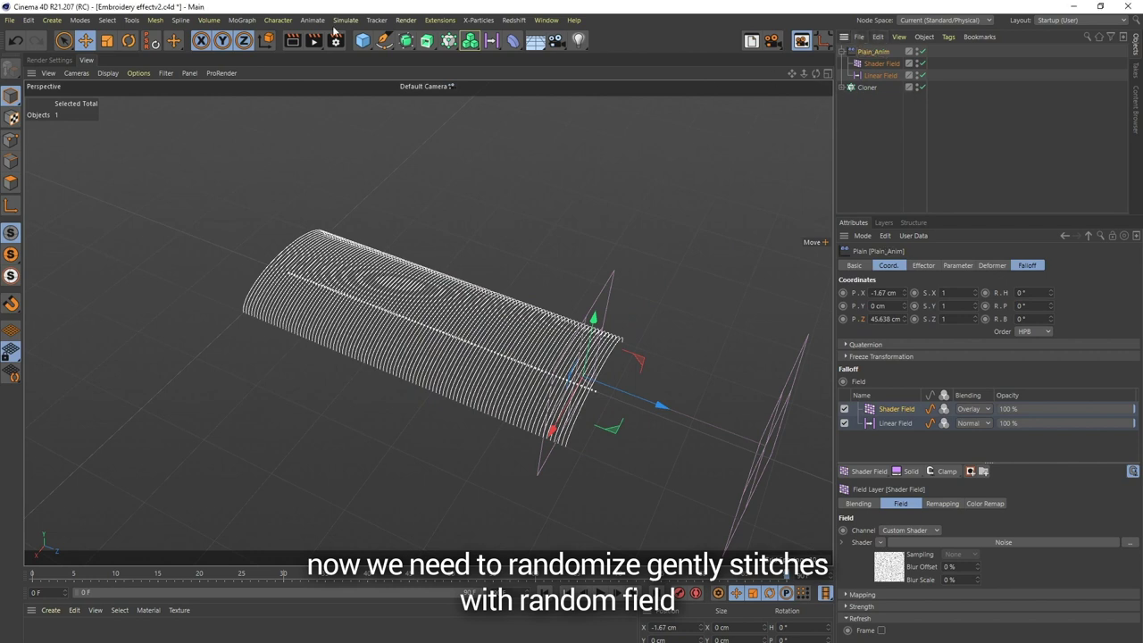
# Step: Add a Random effector to the cloner and show its transform parameters
pyautogui.click(251, 21)
pyautogui.moveTo(268, 39)
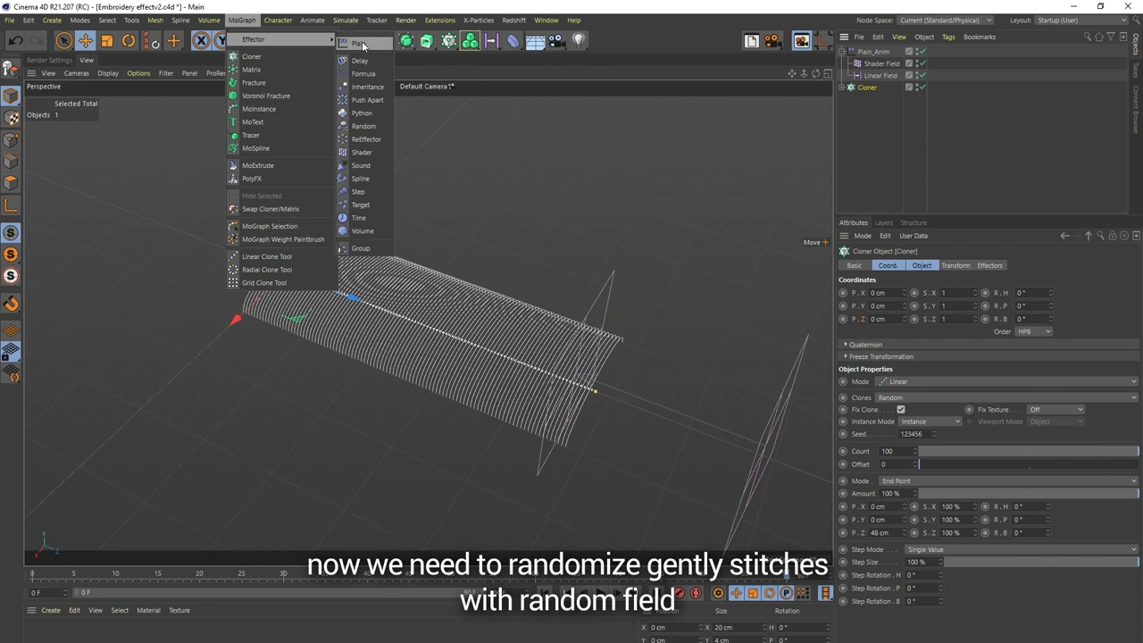
pyautogui.click(363, 126)
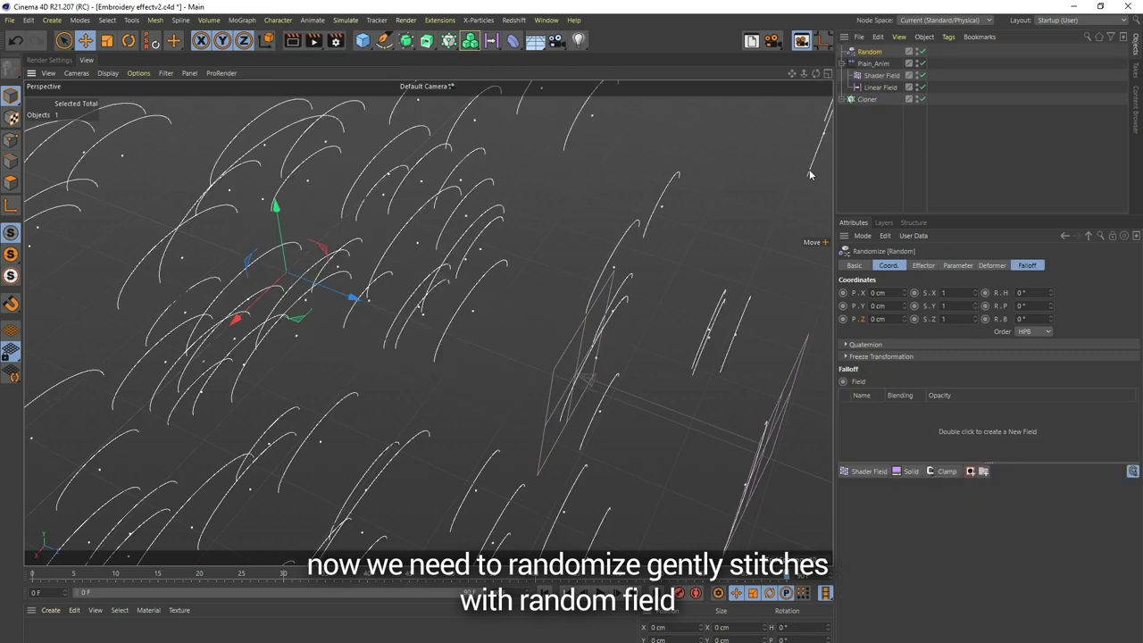
pyautogui.click(924, 266)
pyautogui.click(956, 266)
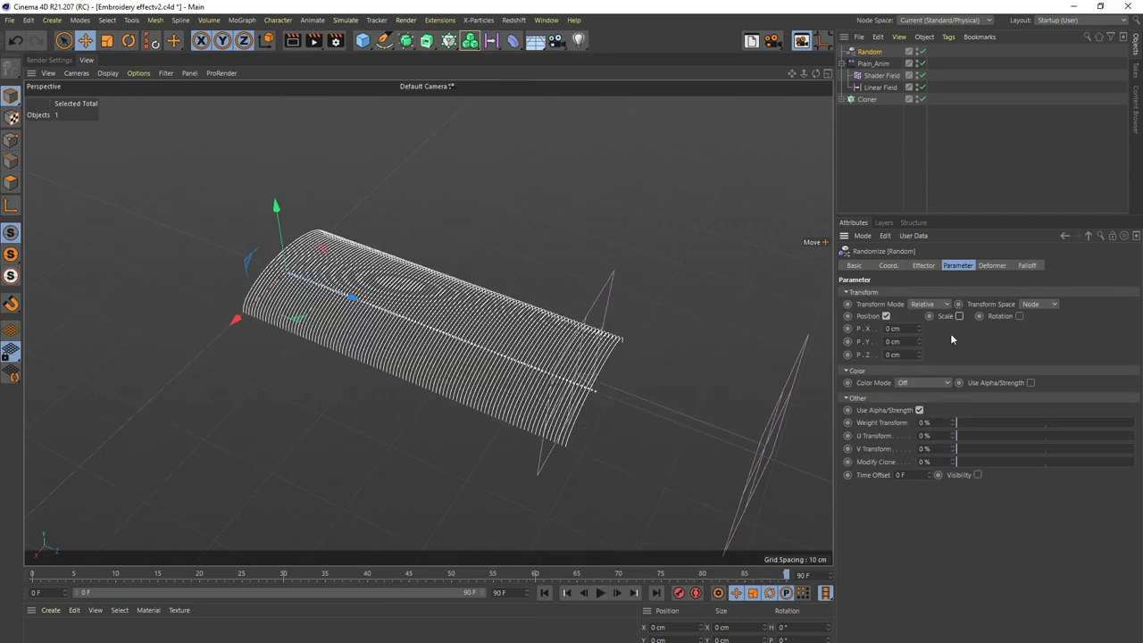
# Step: Set the Random effector's position jitter to 0.2, 0.1 and 0.1 cm on X, Y, Z
pyautogui.click(891, 328)
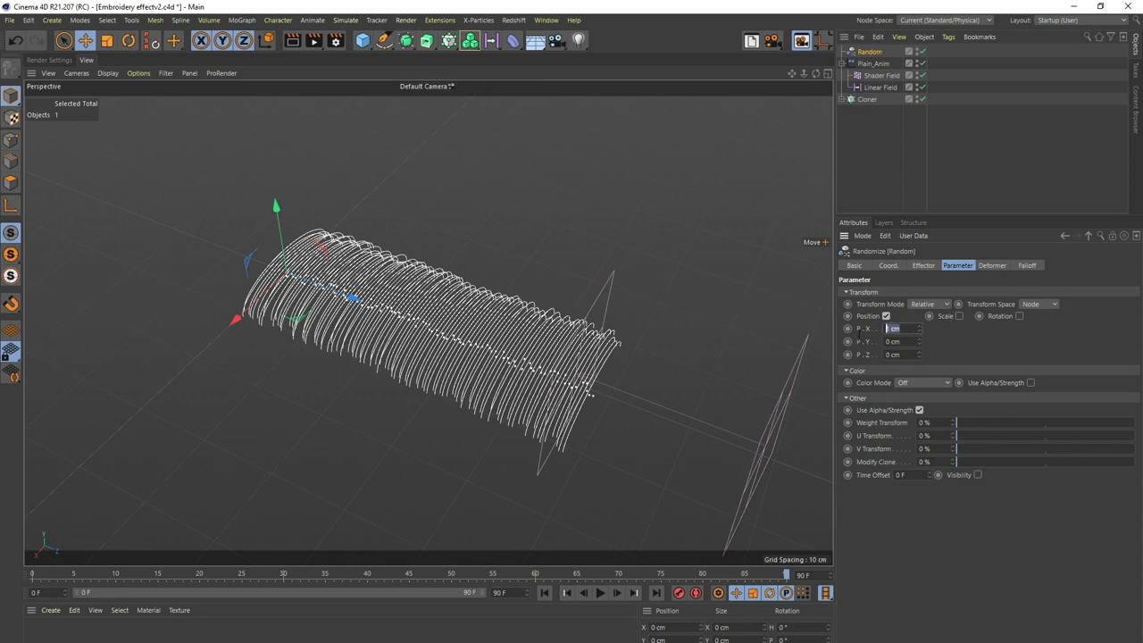
pyautogui.write('0.2')
pyautogui.press('Return')
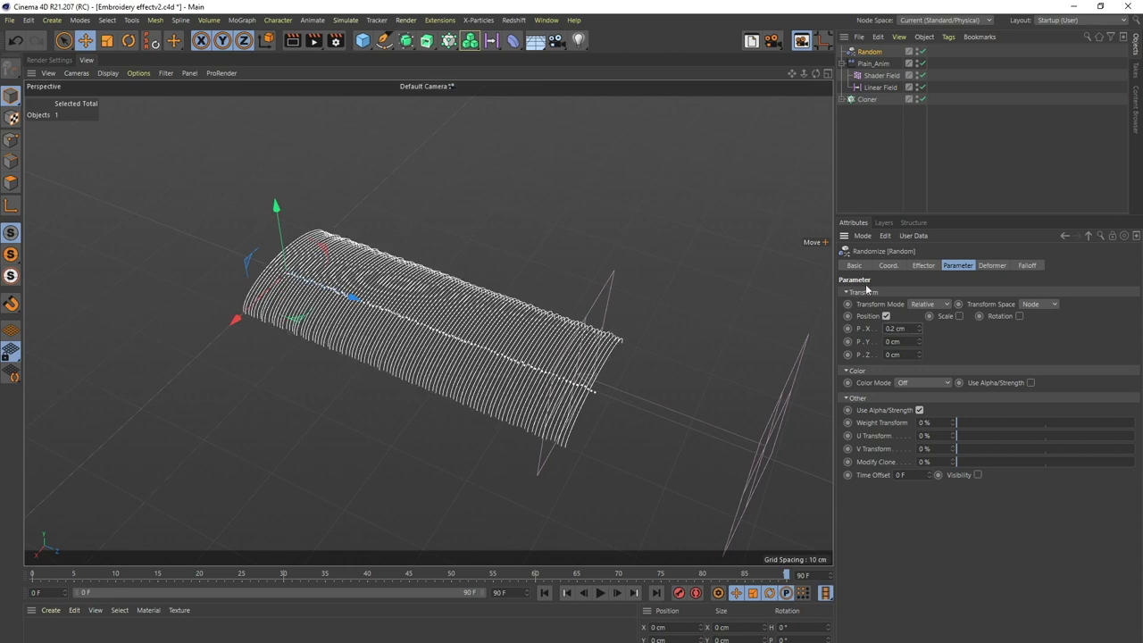
pyautogui.click(921, 341)
pyautogui.doubleClick(893, 341)
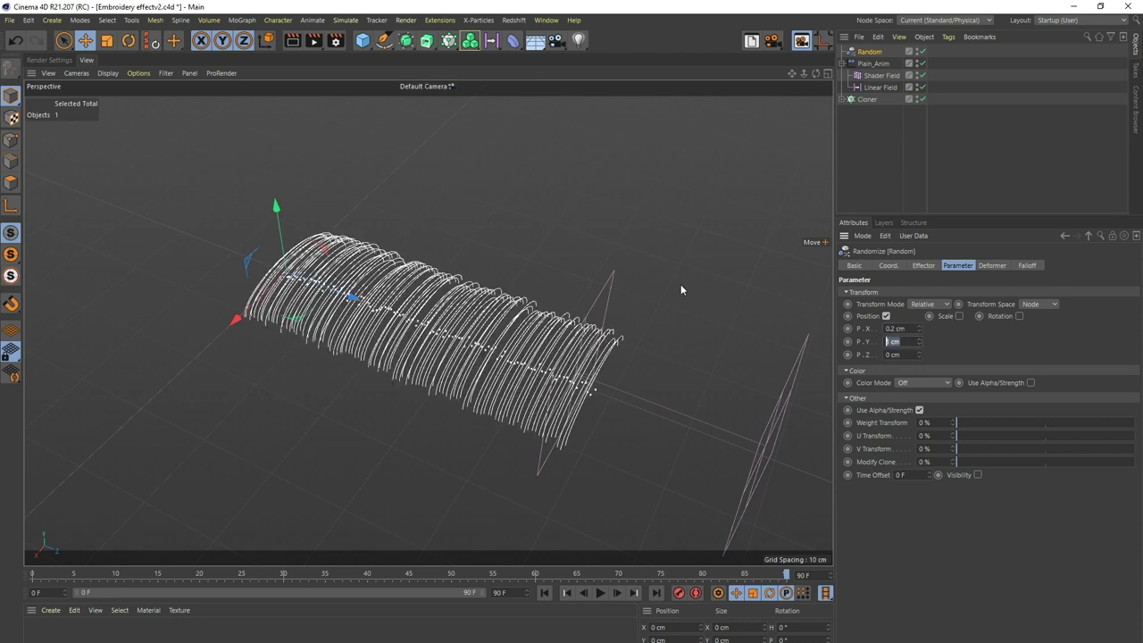
pyautogui.write('0.1')
pyautogui.press('Return')
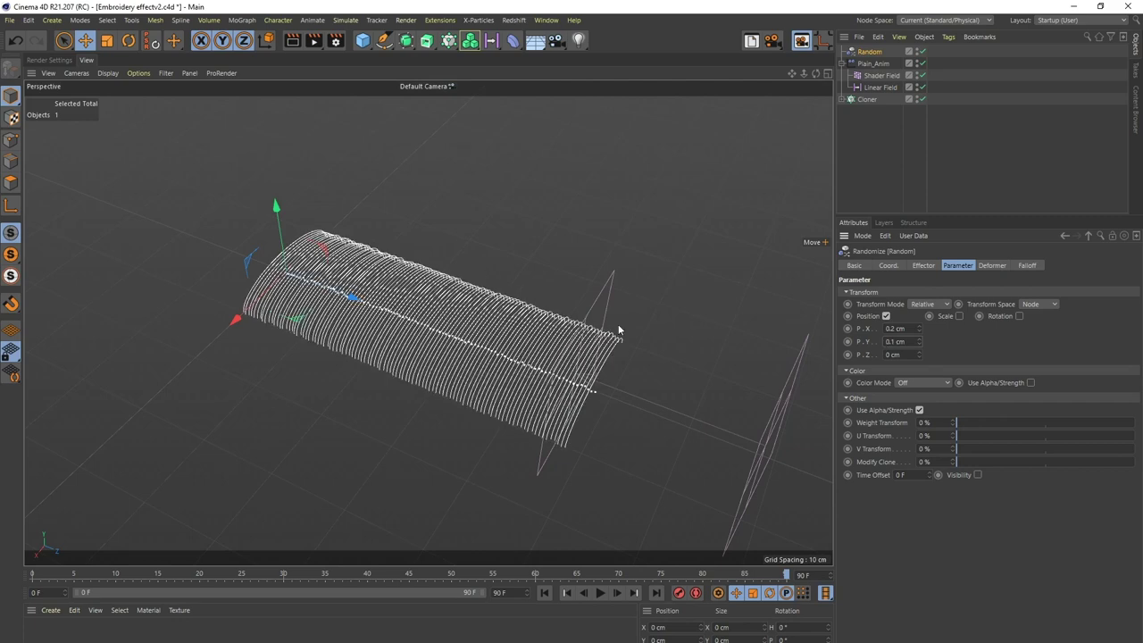
pyautogui.doubleClick(907, 355)
pyautogui.write('0.1')
pyautogui.press('Return')
pyautogui.keyDown('alt'); pyautogui.moveTo(598, 357); pyautogui.dragTo(625, 349); pyautogui.keyUp('alt')
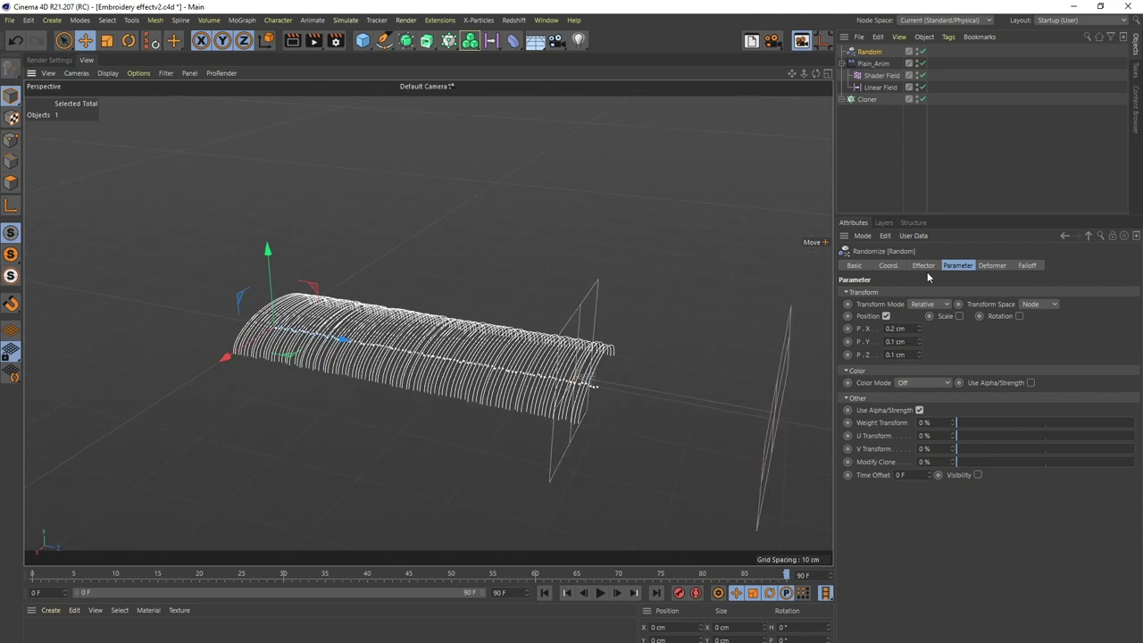
# Step: Enable random scale of 0.03 and random rotation of 2° heading and 3° pitch
pyautogui.click(959, 316)
pyautogui.moveTo(1019, 342)
pyautogui.mouseDown()
pyautogui.moveTo(1006, 344)
pyautogui.moveTo(1019, 331)
pyautogui.mouseUp()
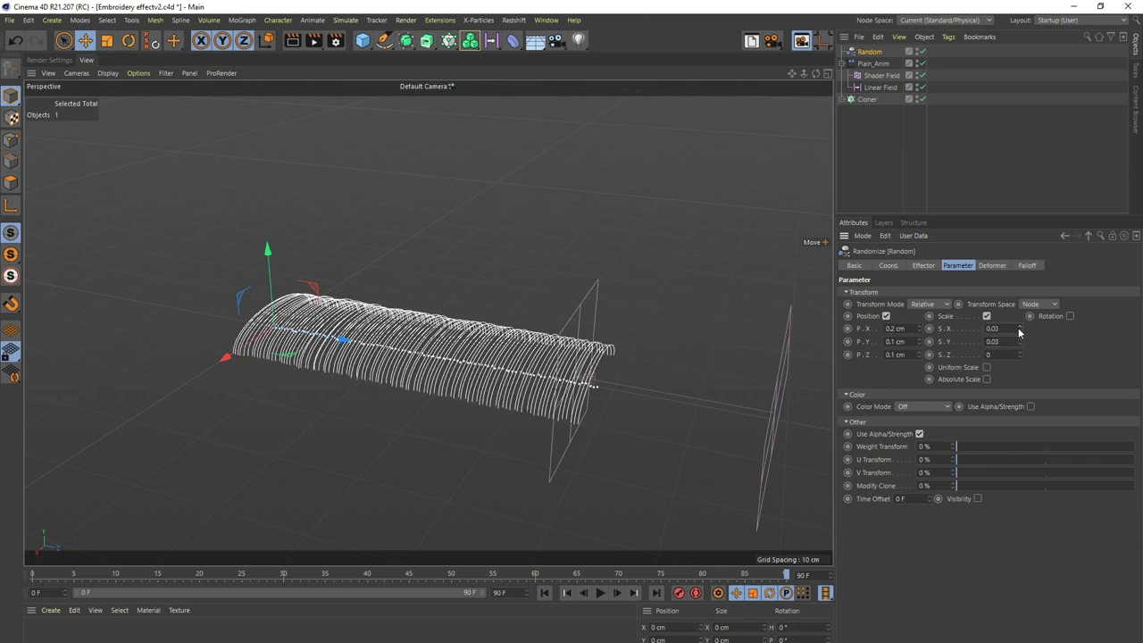
pyautogui.click(1070, 316)
pyautogui.keyDown('alt'); pyautogui.moveTo(521, 340); pyautogui.dragTo(538, 439); pyautogui.keyUp('alt')
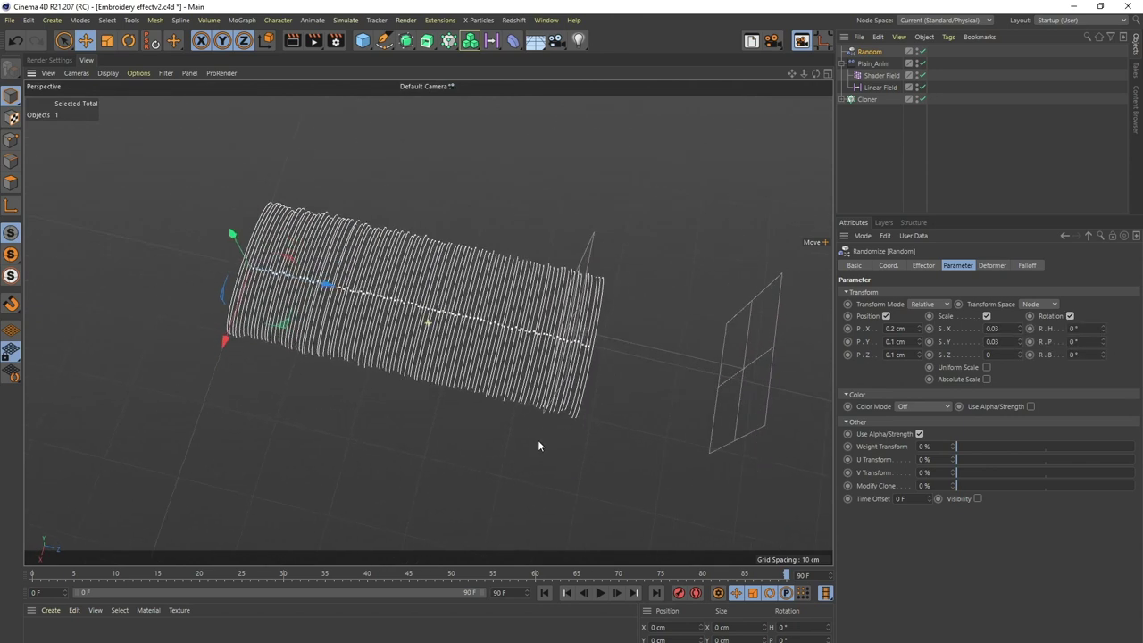
pyautogui.moveTo(1103, 329); pyautogui.dragTo(1101, 330)
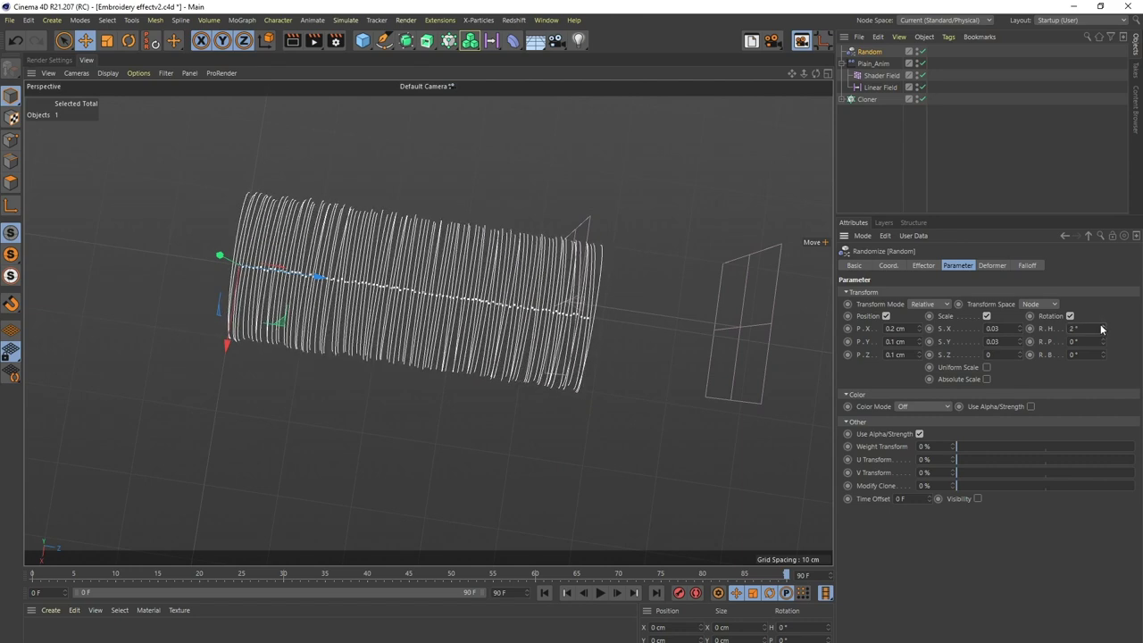
pyautogui.moveTo(1104, 341); pyautogui.dragTo(1102, 342)
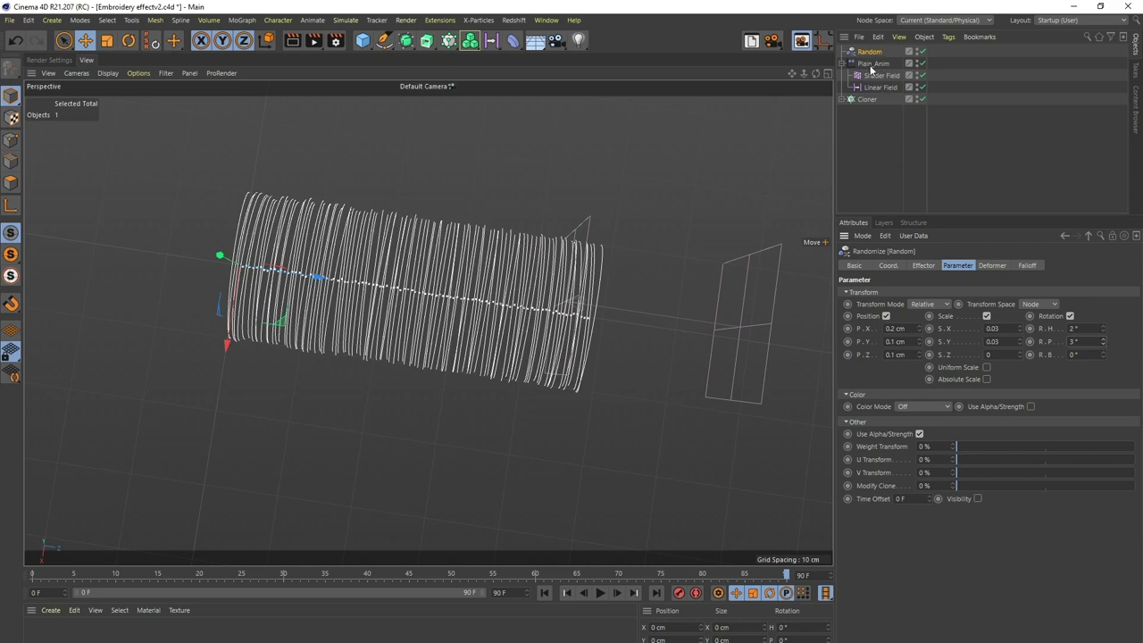
pyautogui.keyDown('alt'); pyautogui.moveTo(625, 213); pyautogui.dragTo(411, 184); pyautogui.keyUp('alt')
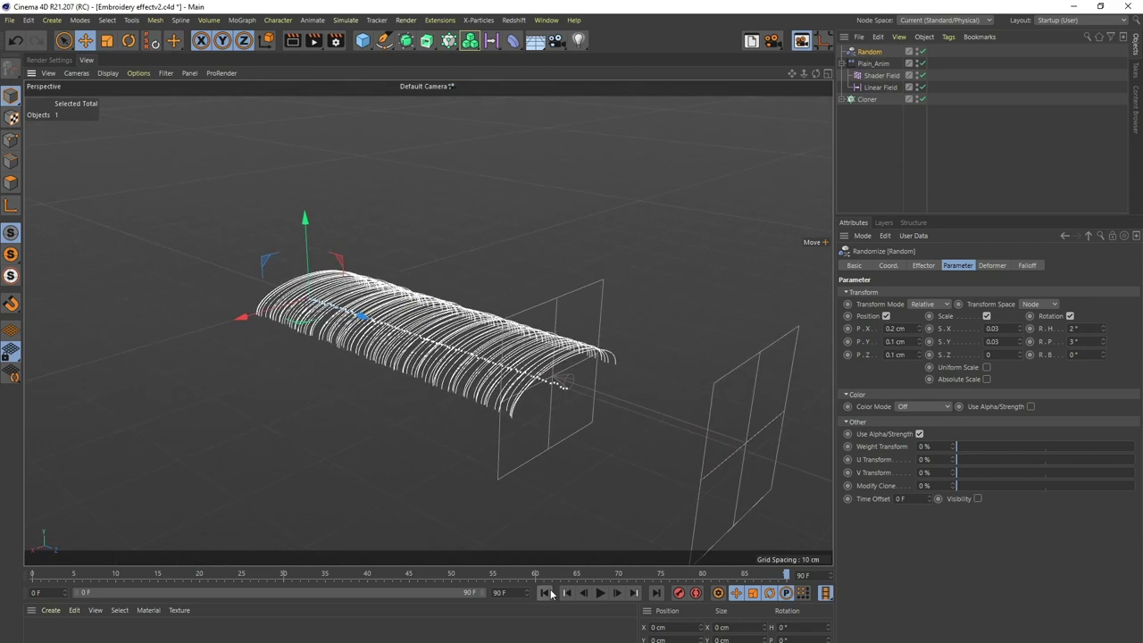
# Step: Preview the stitches, then lengthen the Linear Field to 14.569 cm
pyautogui.click(600, 594)
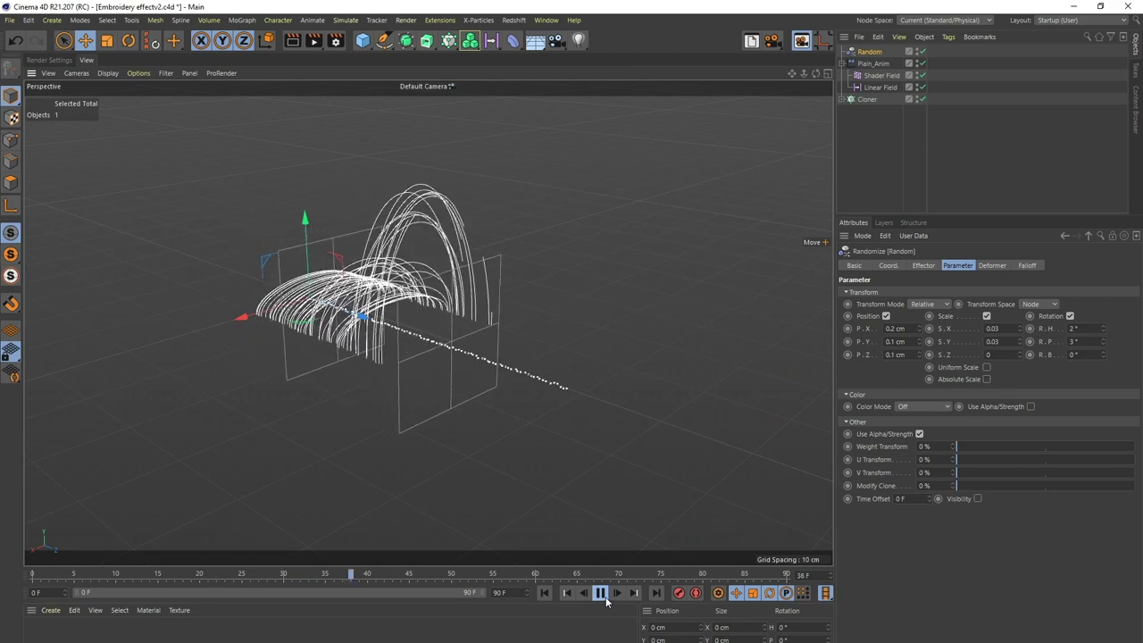
pyautogui.click(600, 594)
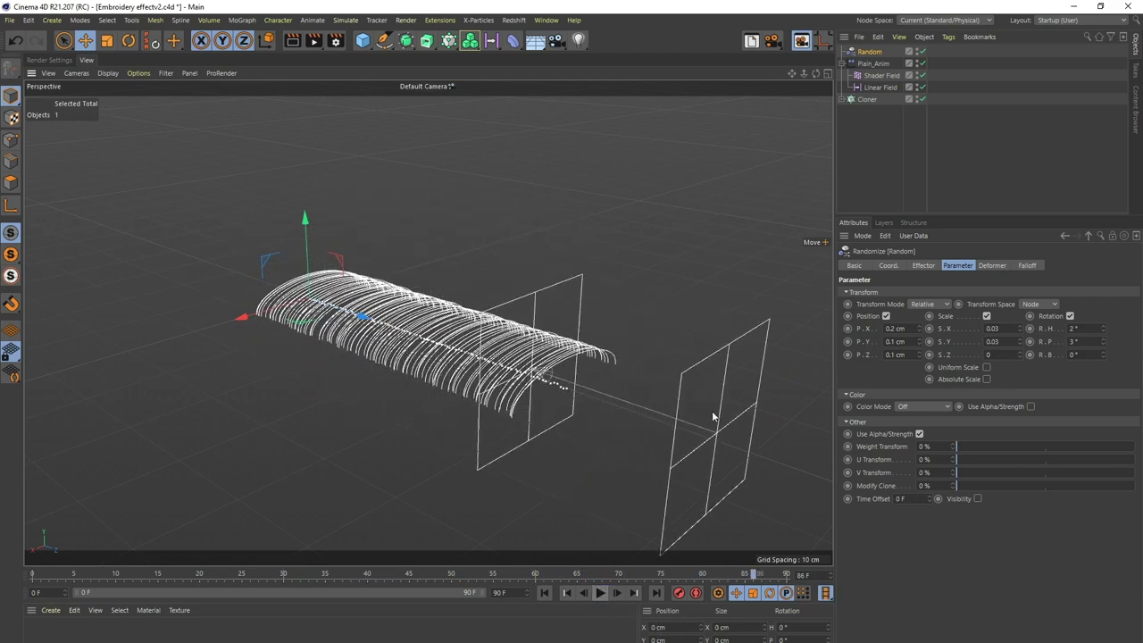
pyautogui.keyDown('alt'); pyautogui.moveTo(544, 332); pyautogui.dragTo(571, 304); pyautogui.keyUp('alt')
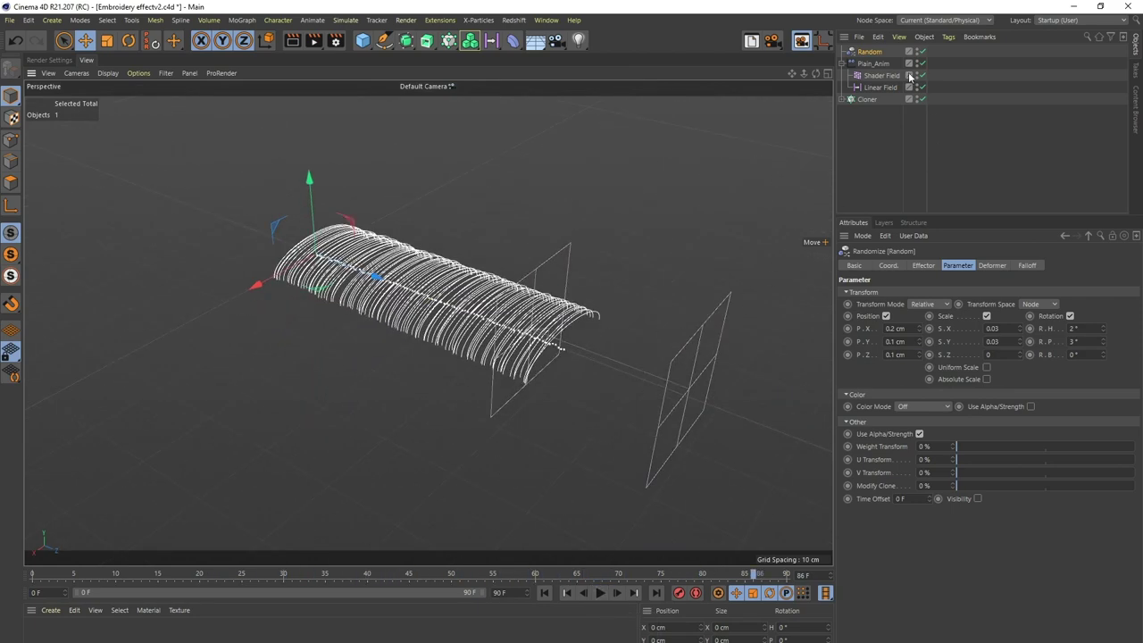
pyautogui.click(878, 89)
pyautogui.moveTo(694, 404); pyautogui.dragTo(705, 397)
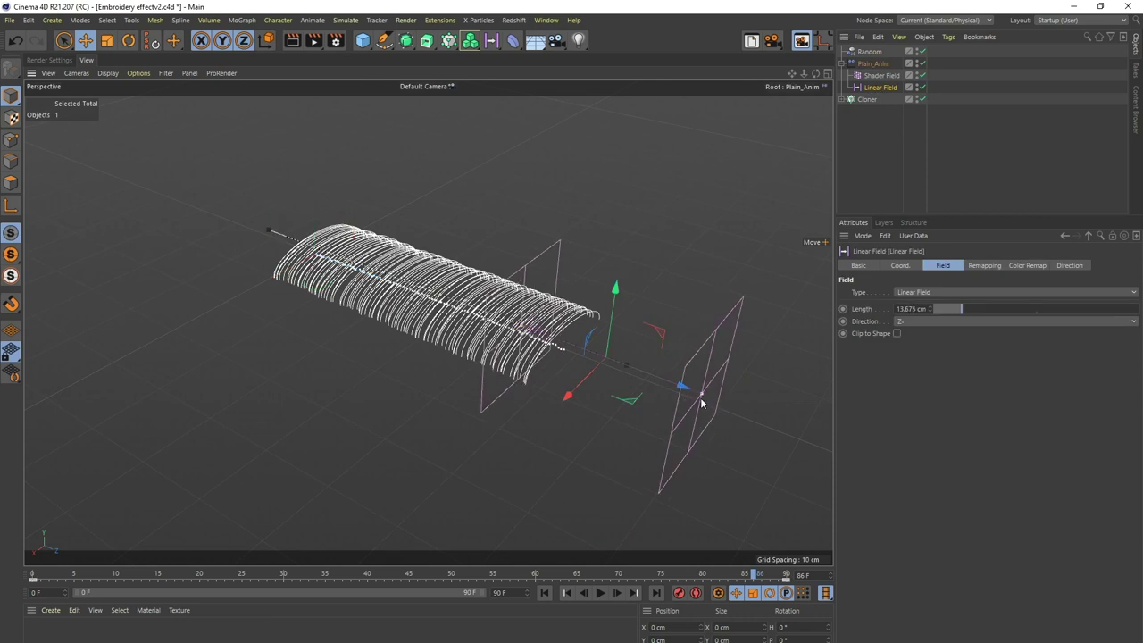
pyautogui.click(544, 593)
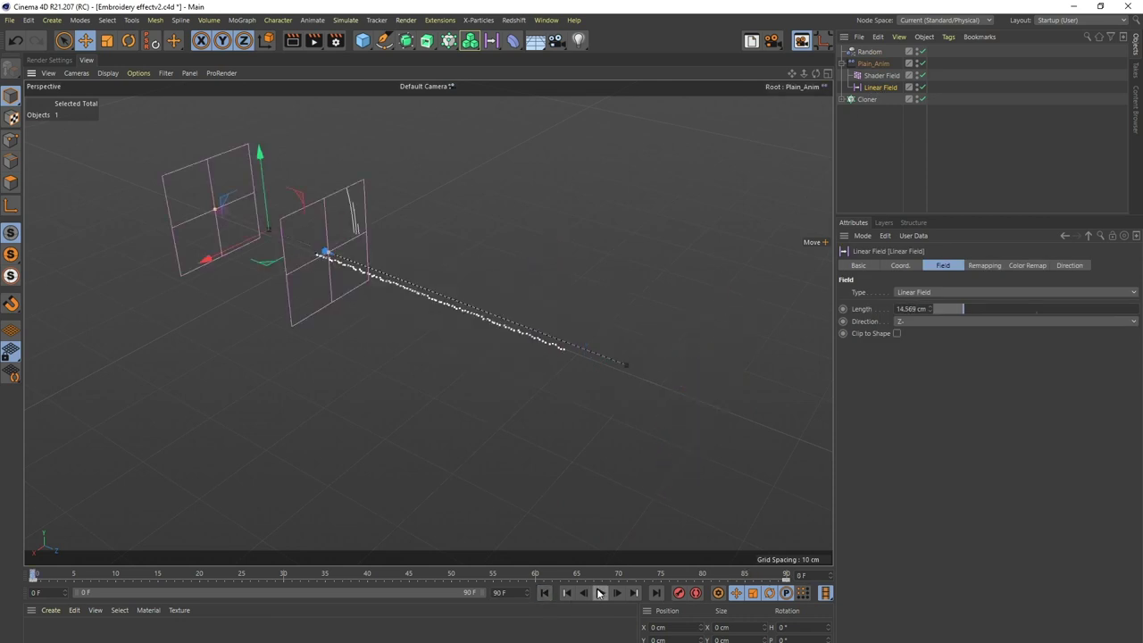
# Step: Move the Linear Field further along Z to 16.716 cm at the last frame
pyautogui.moveTo(319, 253); pyautogui.dragTo(308, 247)
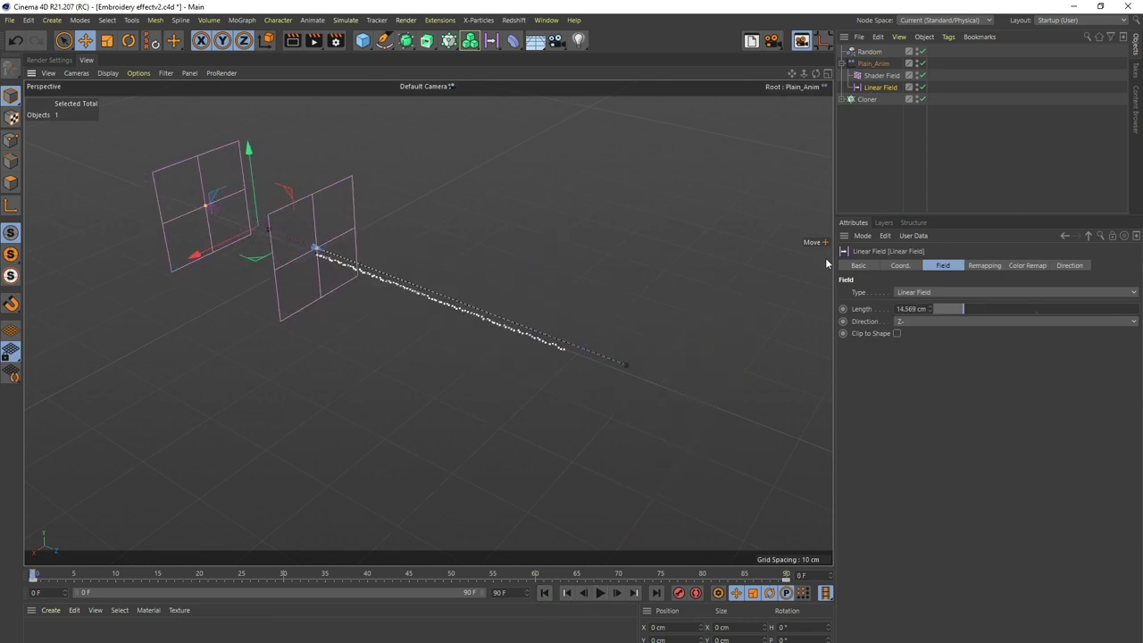
pyautogui.click(900, 265)
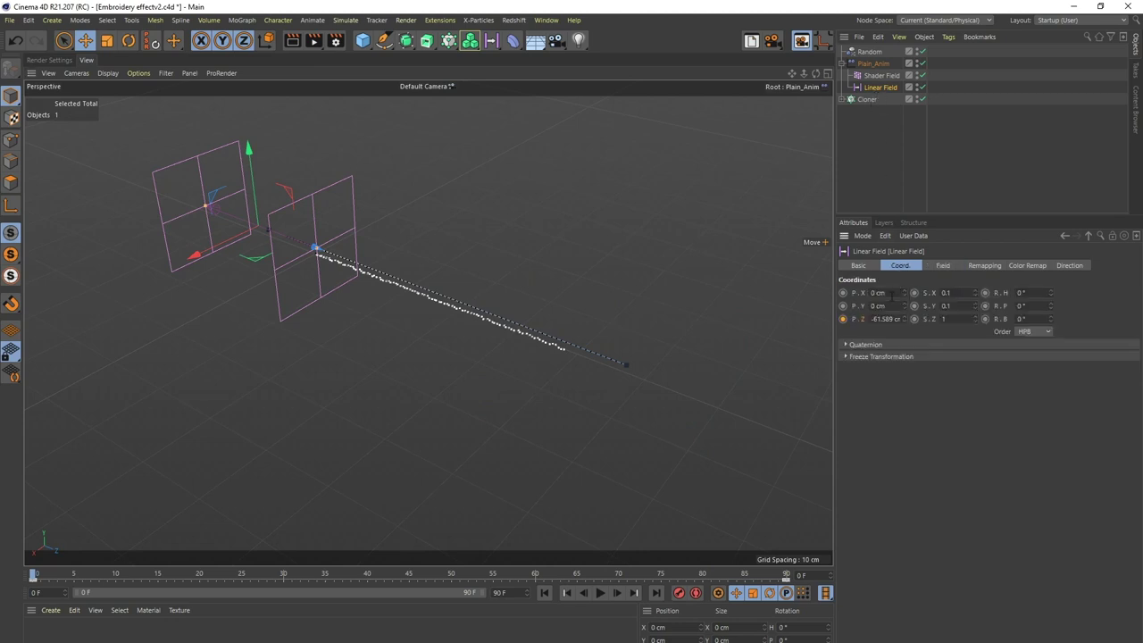
pyautogui.moveTo(33, 575); pyautogui.dragTo(786, 575)
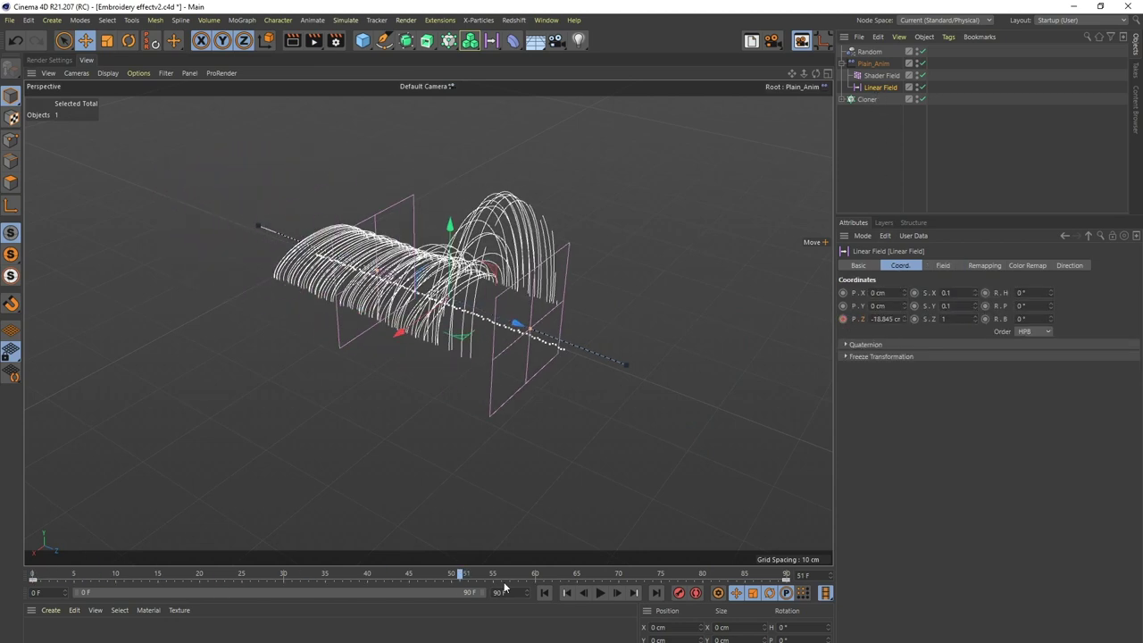
pyautogui.moveTo(668, 390); pyautogui.dragTo(708, 405)
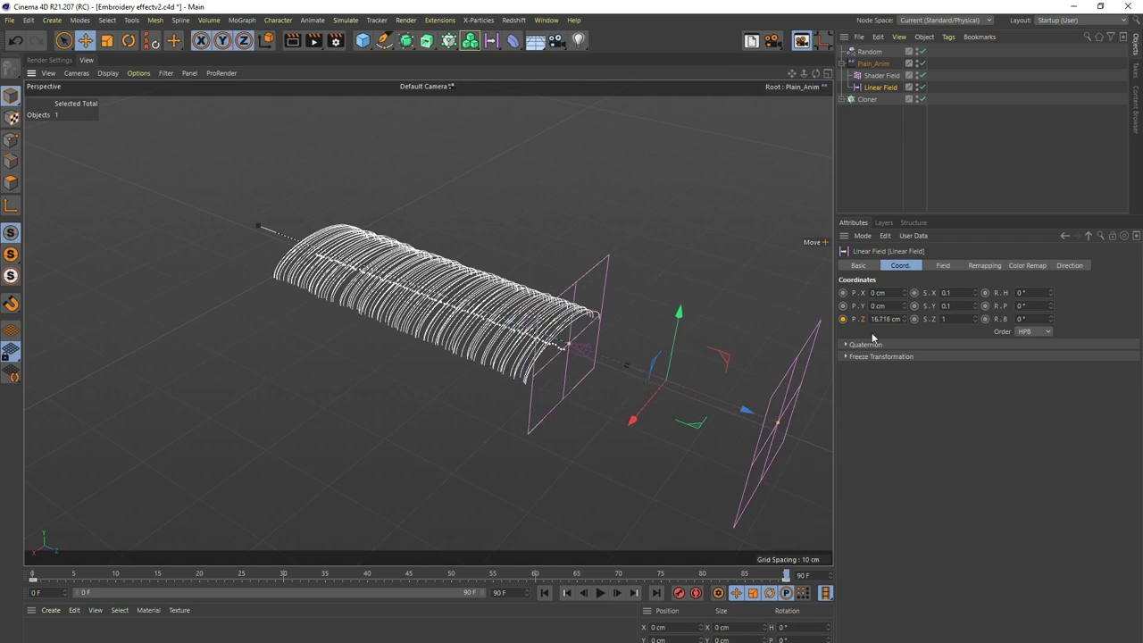
# Step: Add a second Plain effector to the Cloner
pyautogui.click(859, 139)
pyautogui.click(842, 64)
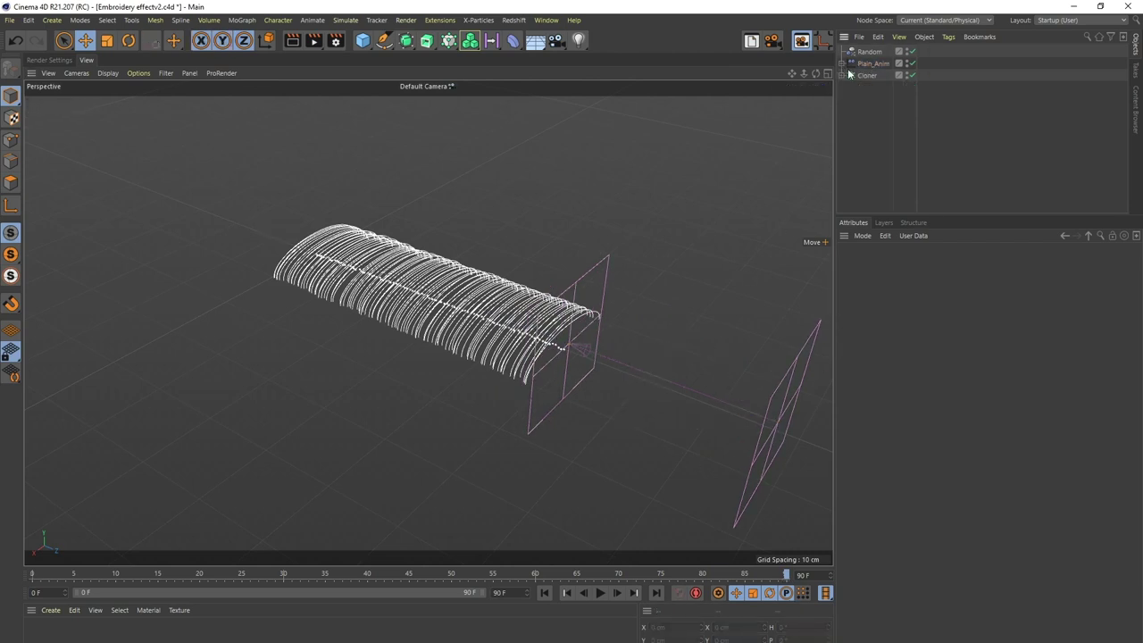
pyautogui.click(870, 75)
pyautogui.click(241, 19)
pyautogui.moveTo(254, 40)
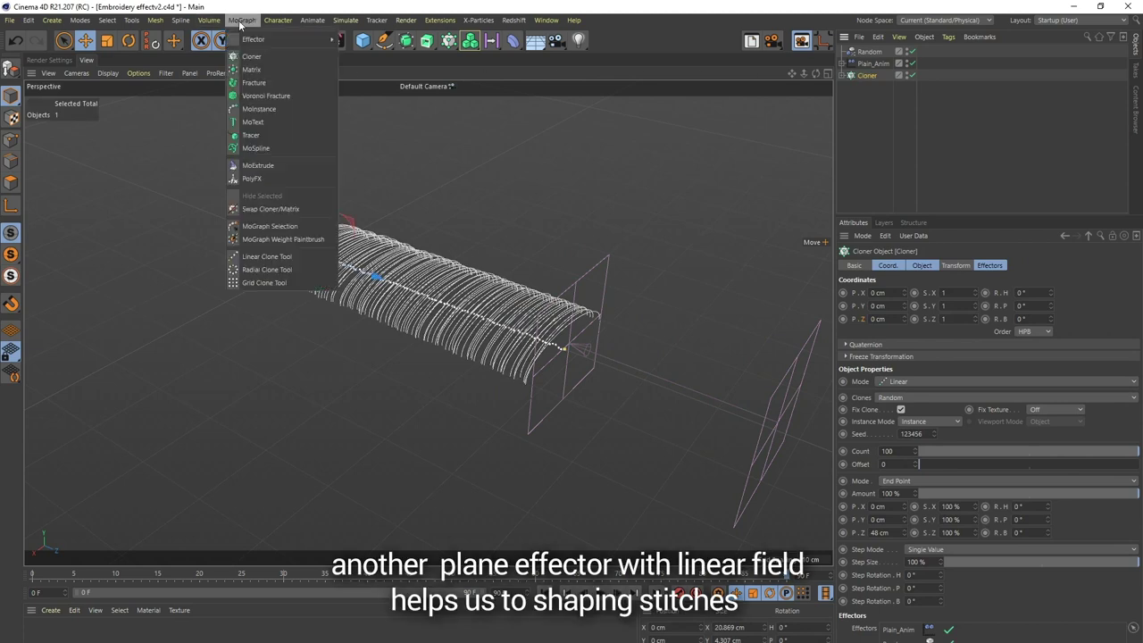
pyautogui.click(361, 51)
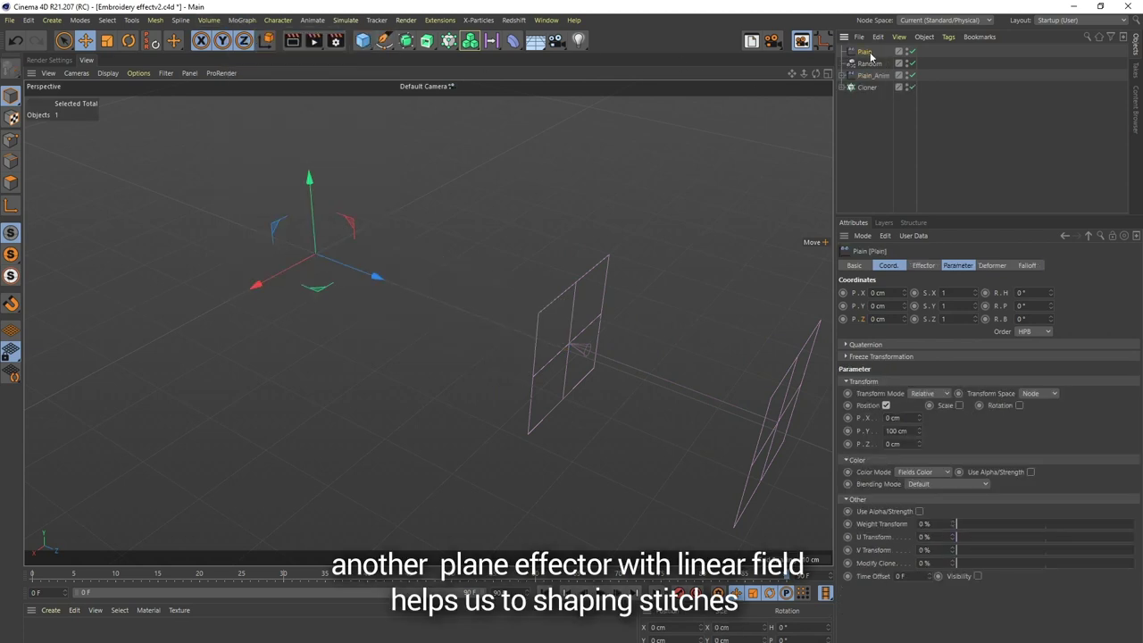
# Step: Rename the new effector Plain_Shape and swap its position offset for a -0.99 X scale
pyautogui.doubleClick(869, 53)
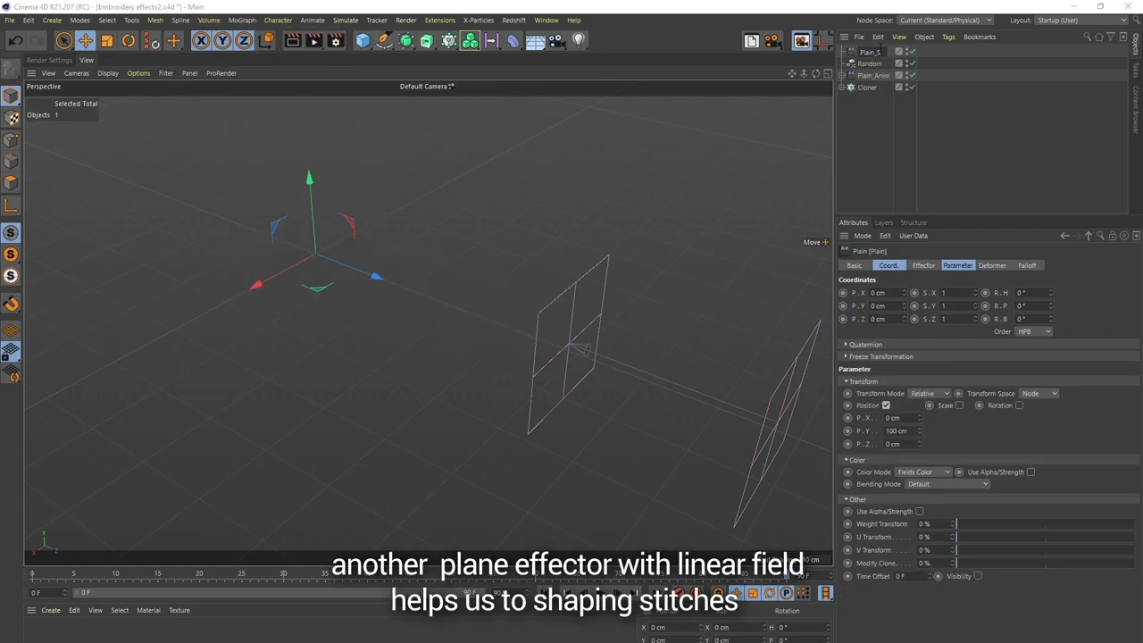
pyautogui.press('Return')
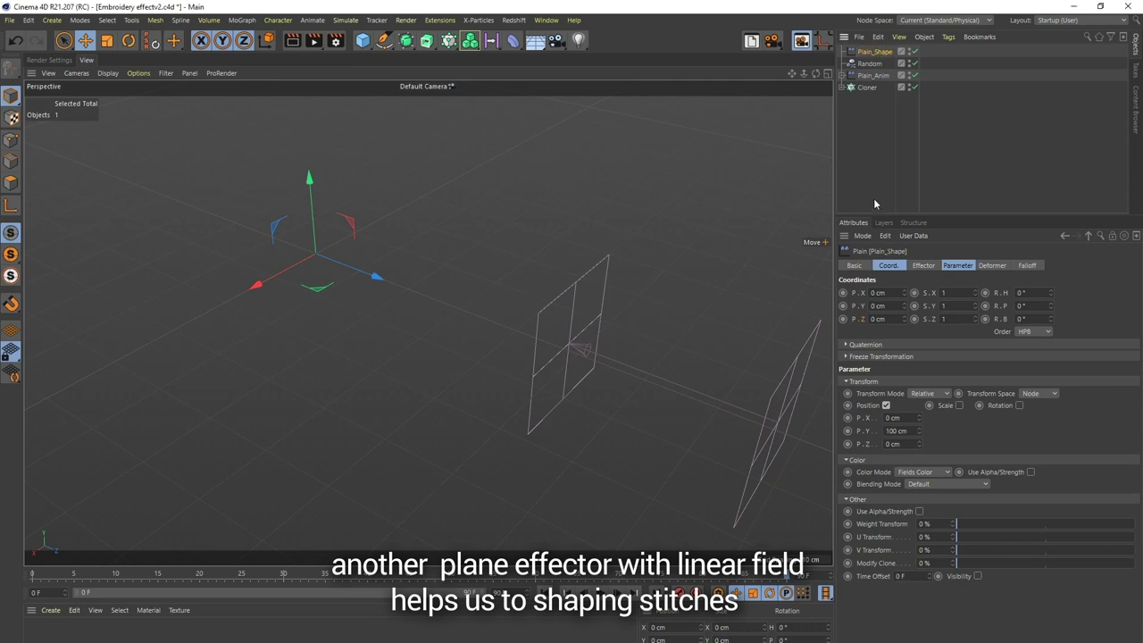
pyautogui.click(949, 267)
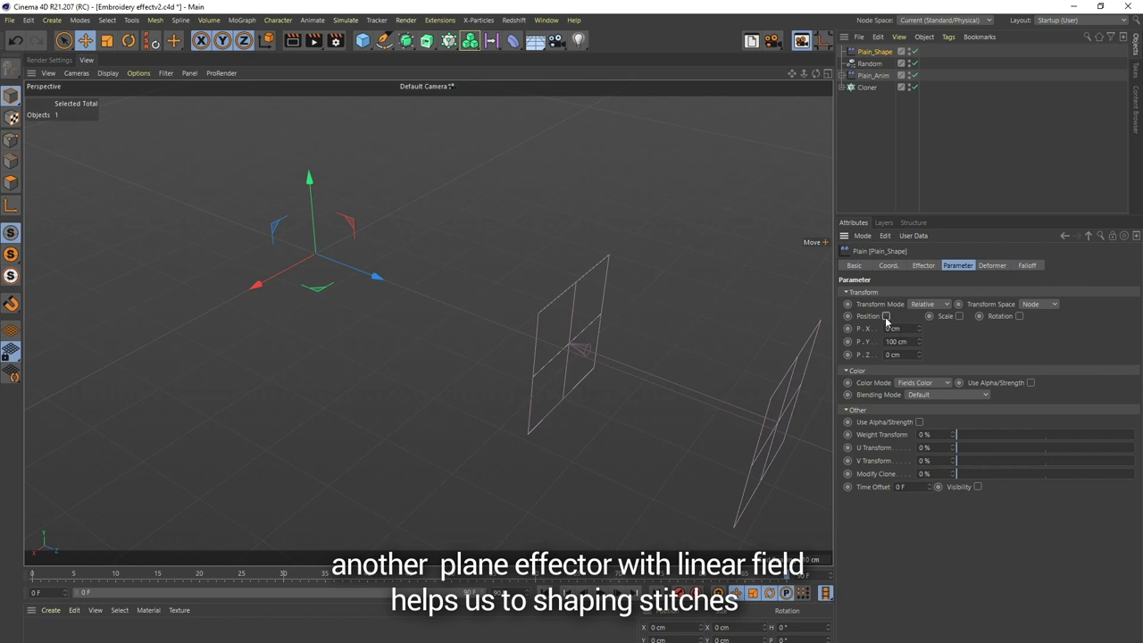
pyautogui.click(886, 316)
pyautogui.click(936, 316)
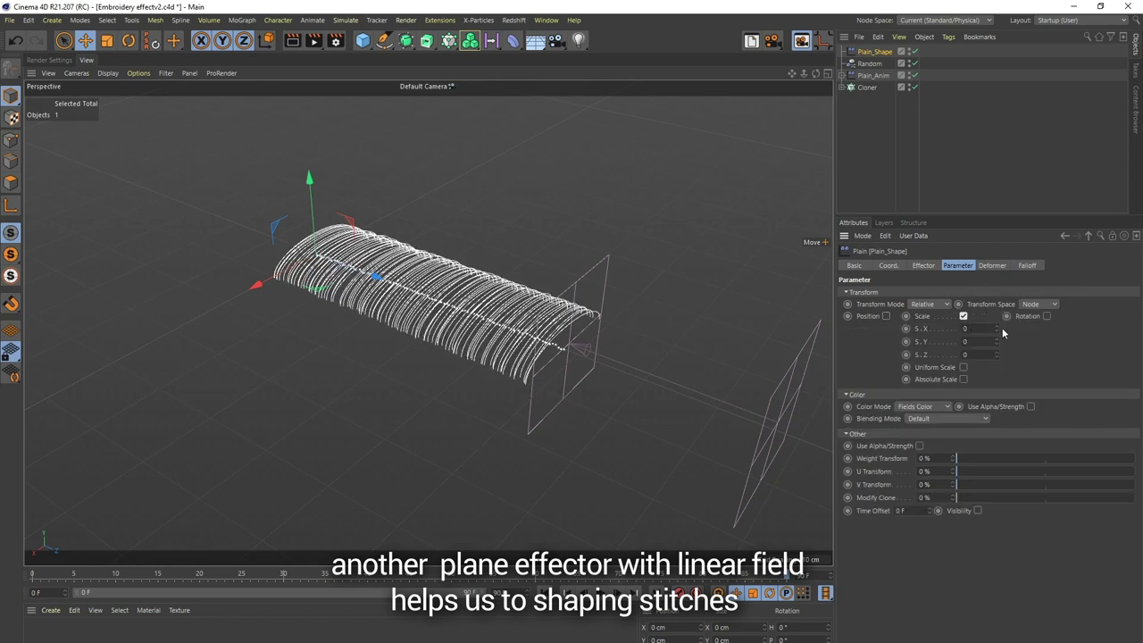
pyautogui.moveTo(996, 329); pyautogui.dragTo(994, 381)
pyautogui.write('-0.99')
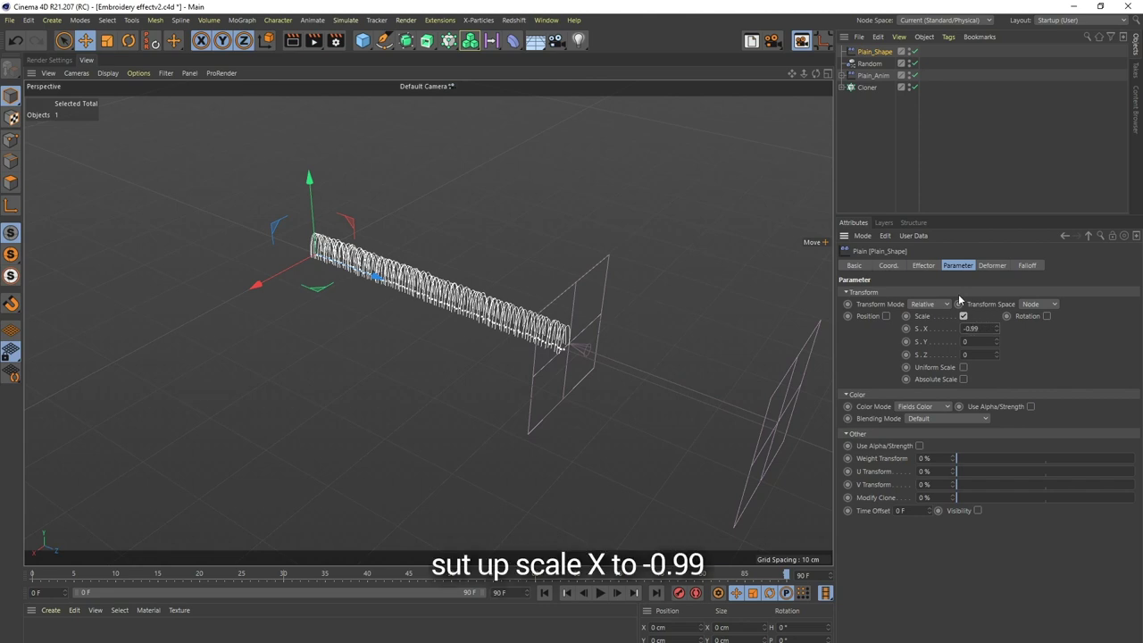
pyautogui.press('Return')
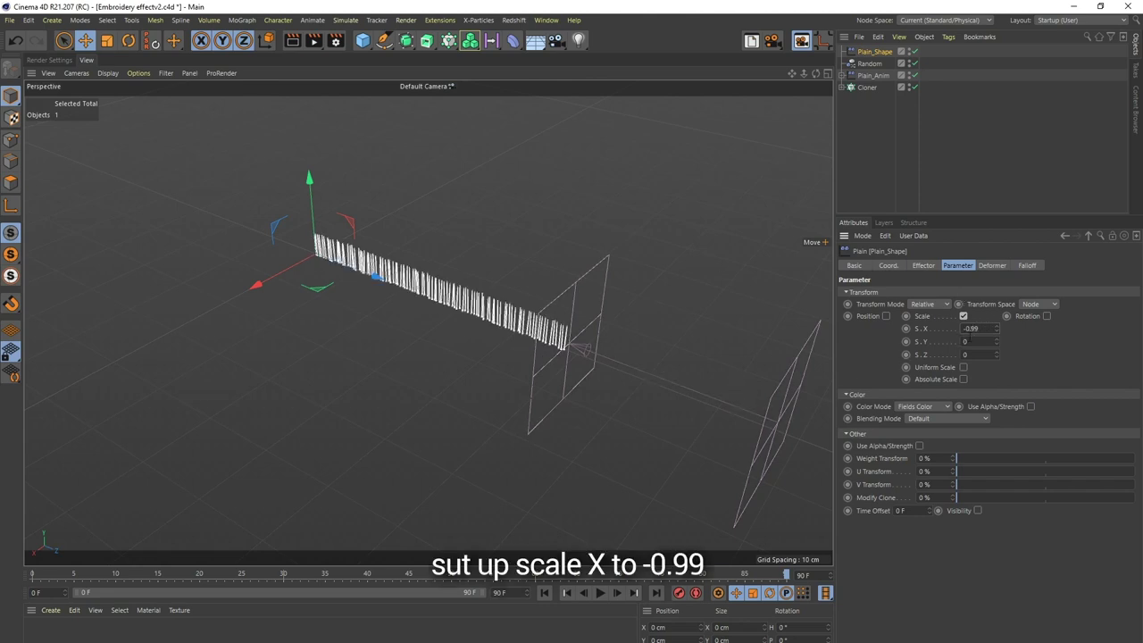
pyautogui.click(1028, 267)
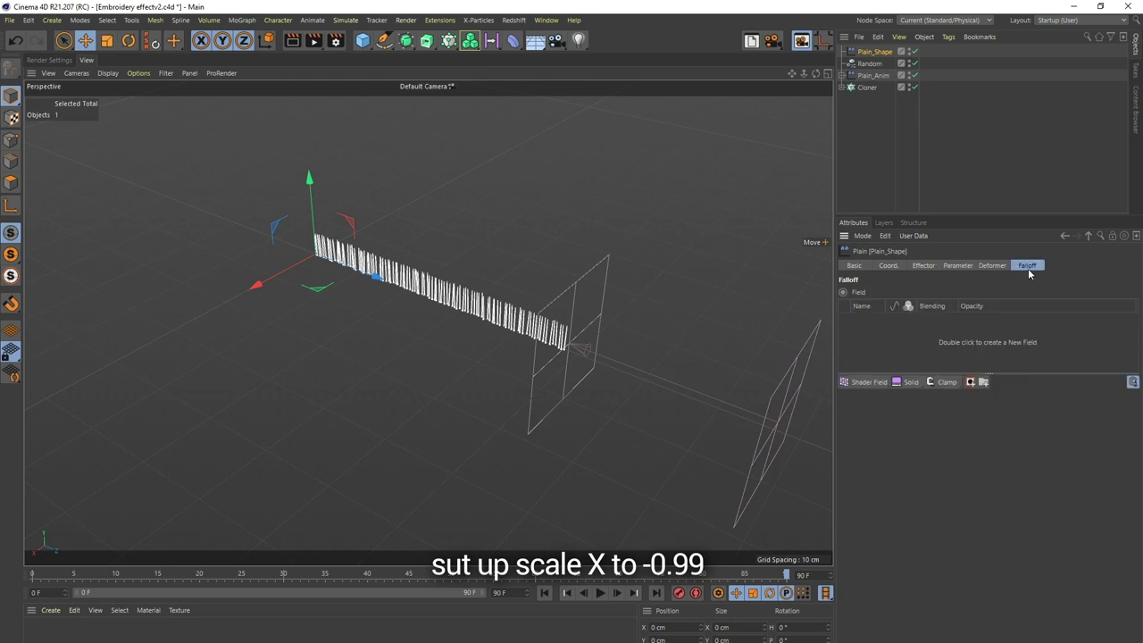
# Step: Add a Linear Field pointing Z+ to Plain_Shape's falloff
pyautogui.click(878, 384)
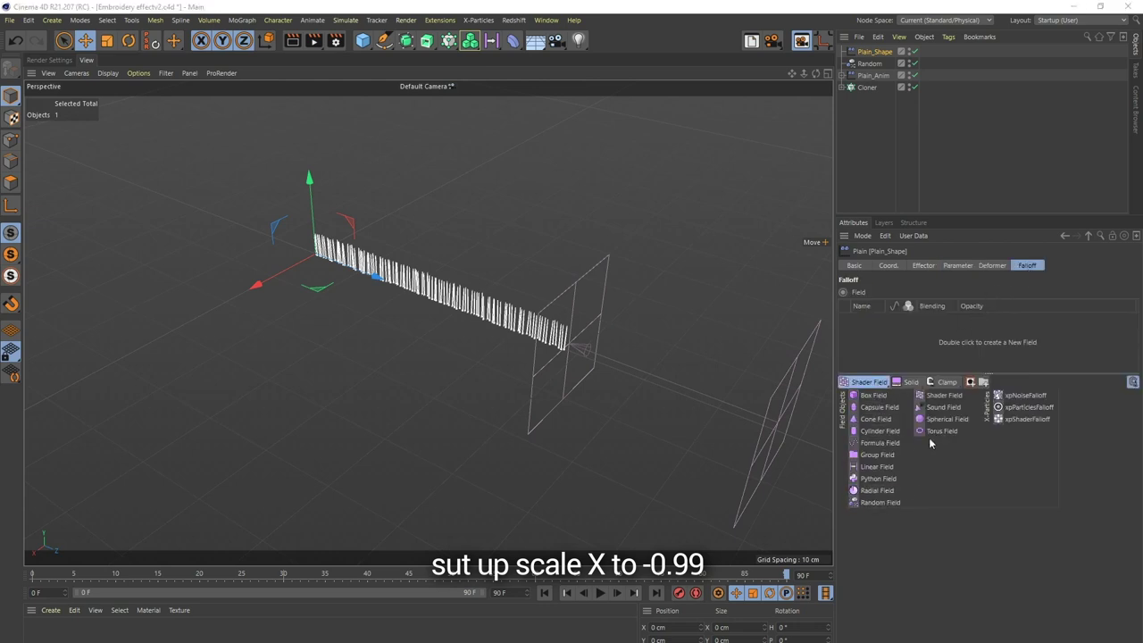
pyautogui.click(875, 467)
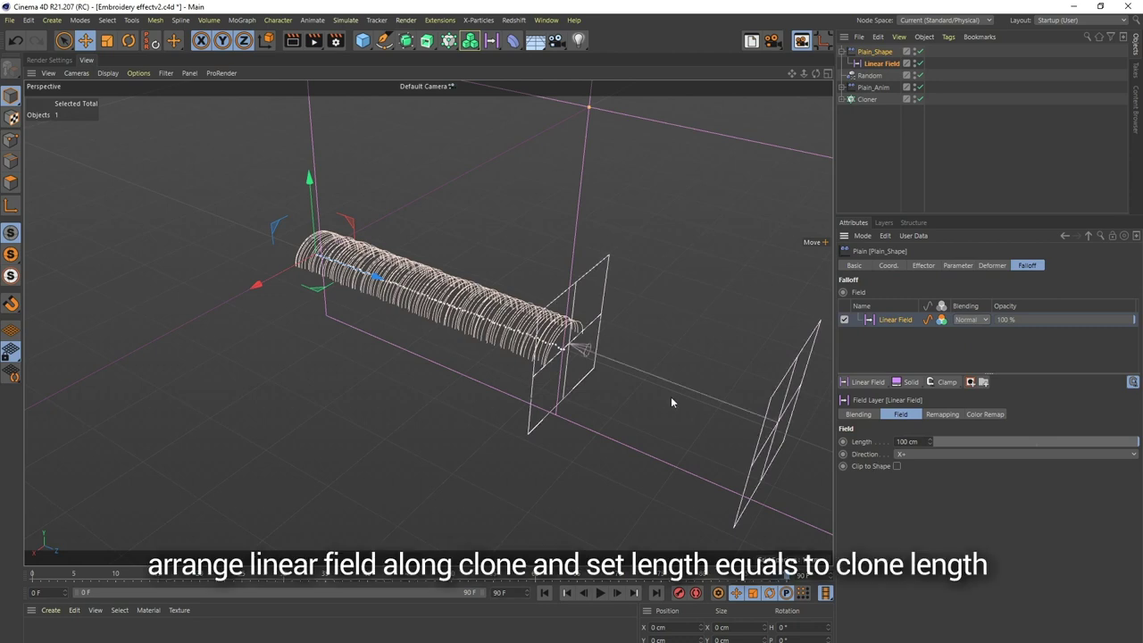
pyautogui.click(920, 454)
pyautogui.click(919, 522)
pyautogui.scroll(-3, 714, 402)
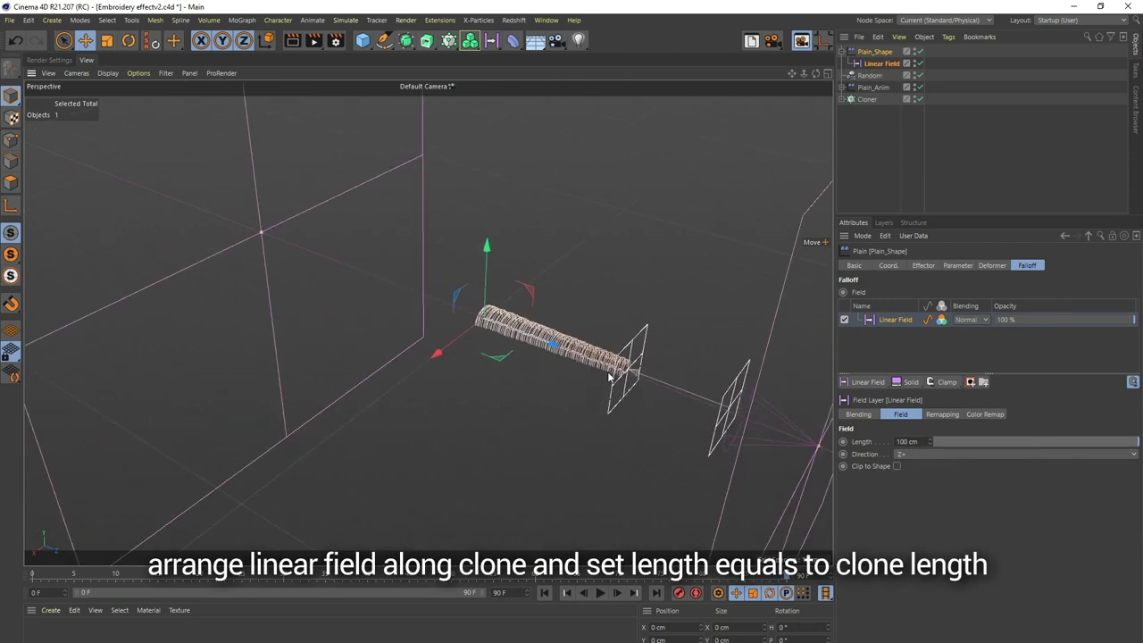
pyautogui.scroll(-1, 610, 378)
# Step: In Top view, lay the Linear Field along the clones and shorten it to 24.744 cm
pyautogui.press('F2')
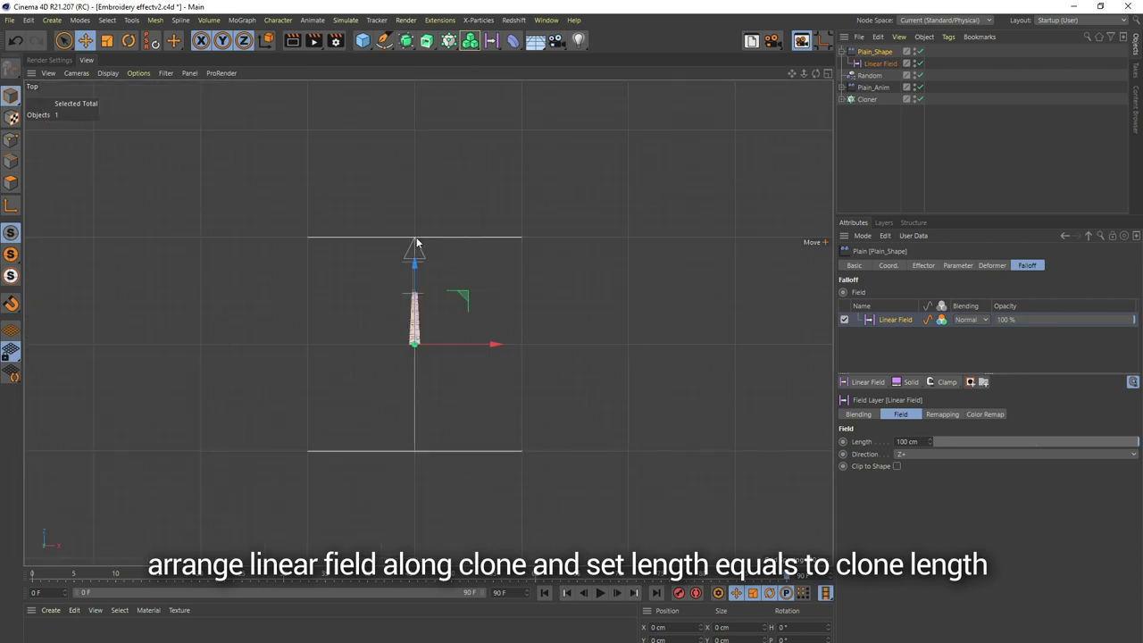
pyautogui.scroll(2, 420, 266)
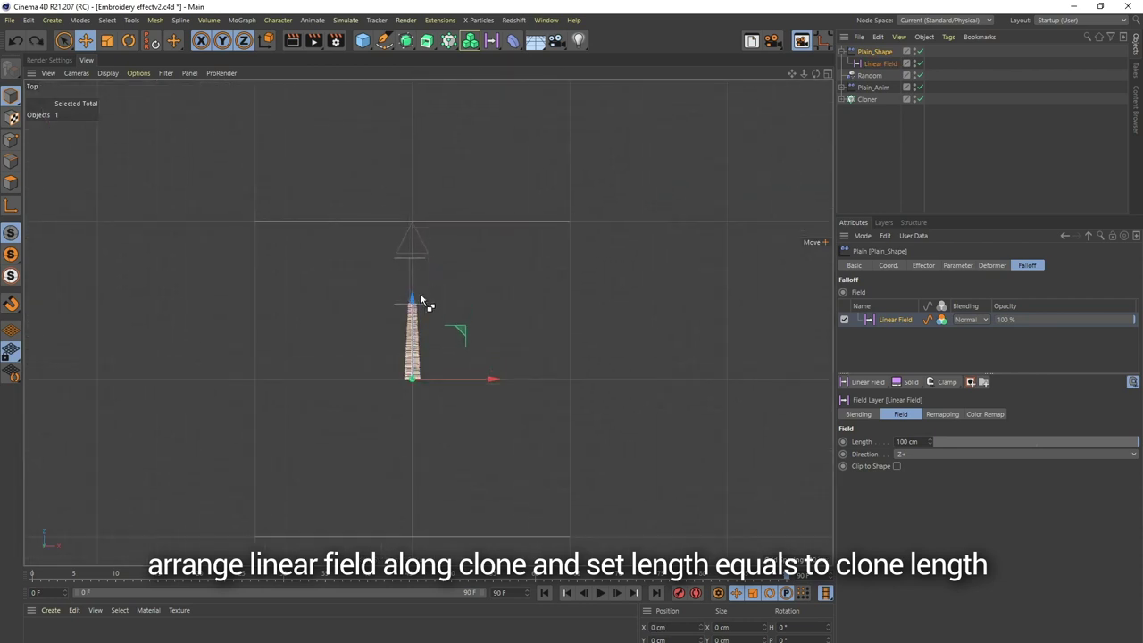
pyautogui.moveTo(422, 301); pyautogui.dragTo(289, 214)
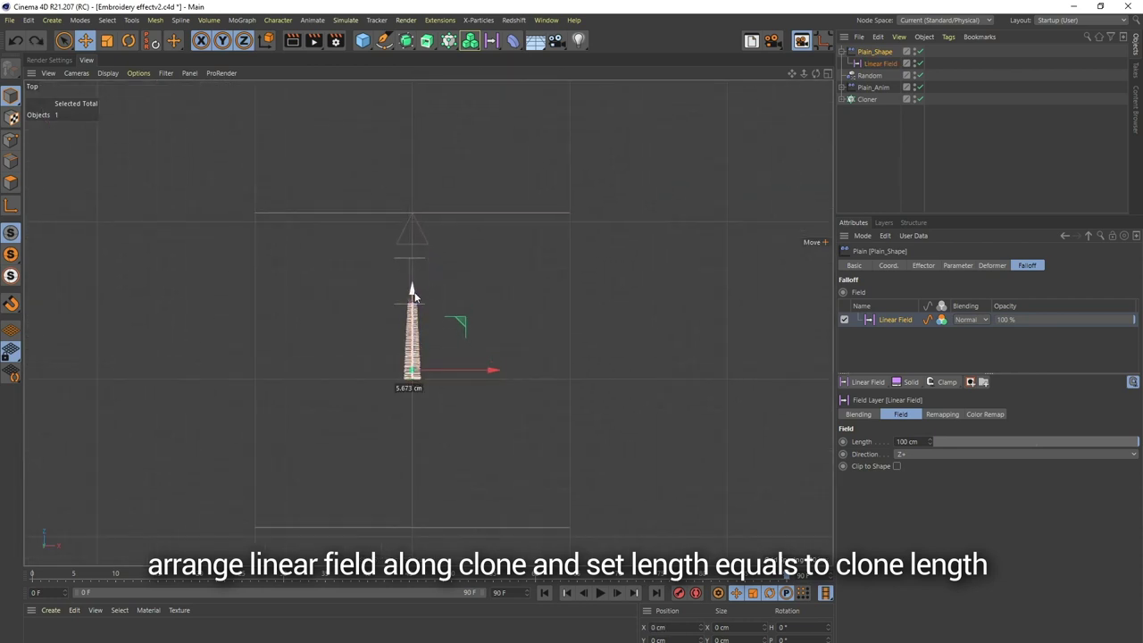
pyautogui.click(412, 211)
pyautogui.moveTo(412, 210); pyautogui.dragTo(413, 301)
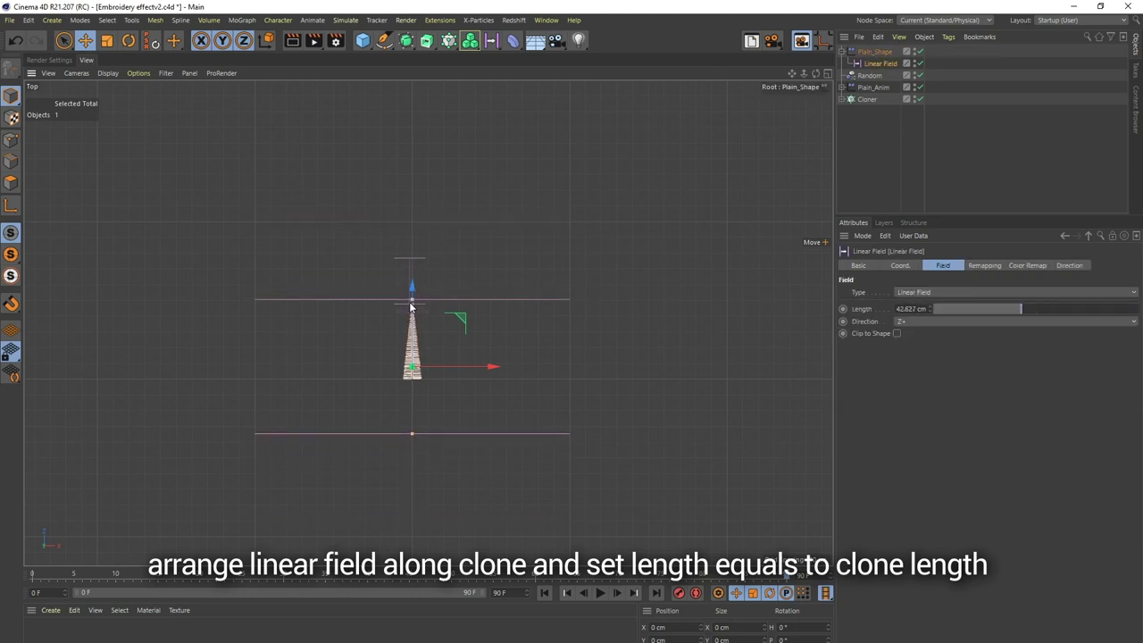
pyautogui.scroll(3, 416, 321)
pyautogui.scroll(2, 416, 321)
pyautogui.moveTo(413, 191); pyautogui.dragTo(413, 301)
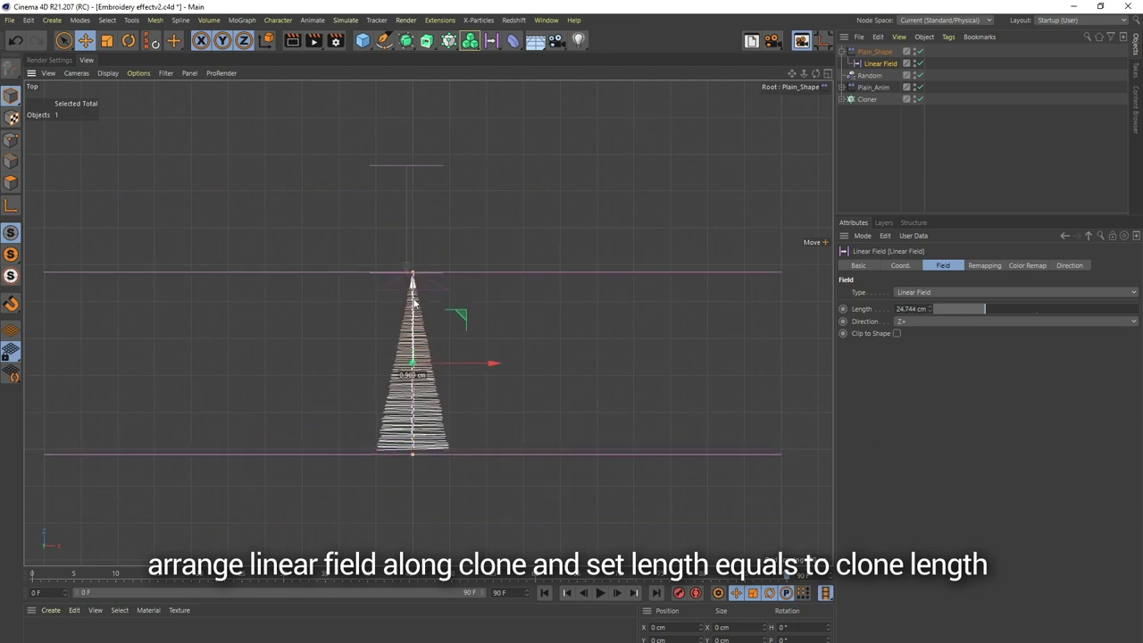
pyautogui.middleClick(587, 235)
pyautogui.middleClick(289, 218)
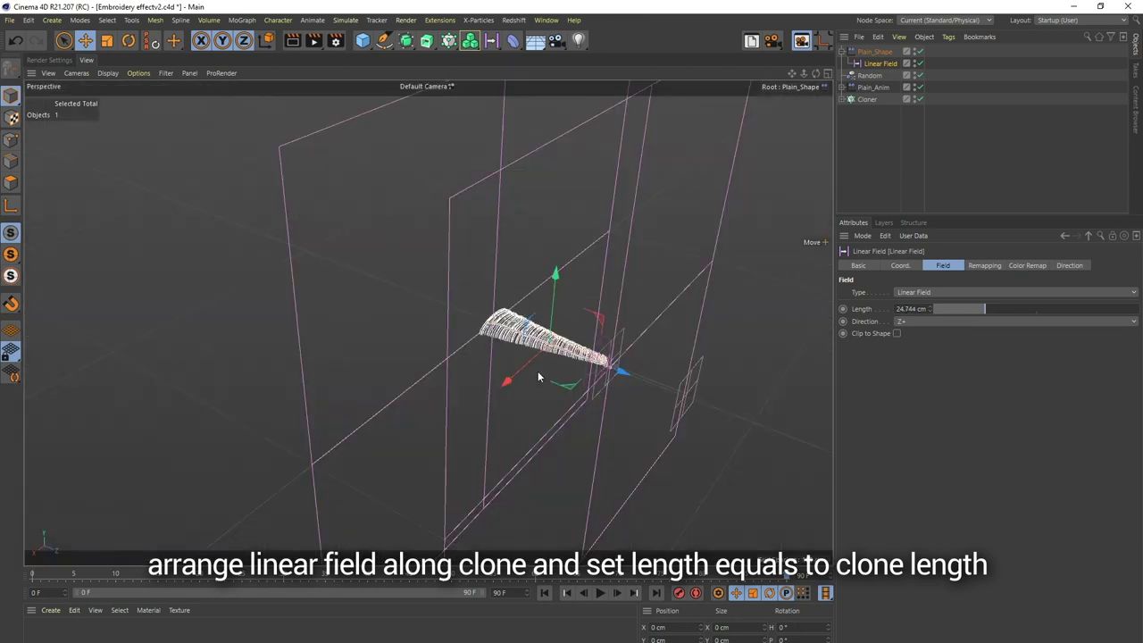
pyautogui.keyDown('alt'); pyautogui.moveTo(540, 377); pyautogui.dragTo(778, 234); pyautogui.keyUp('alt')
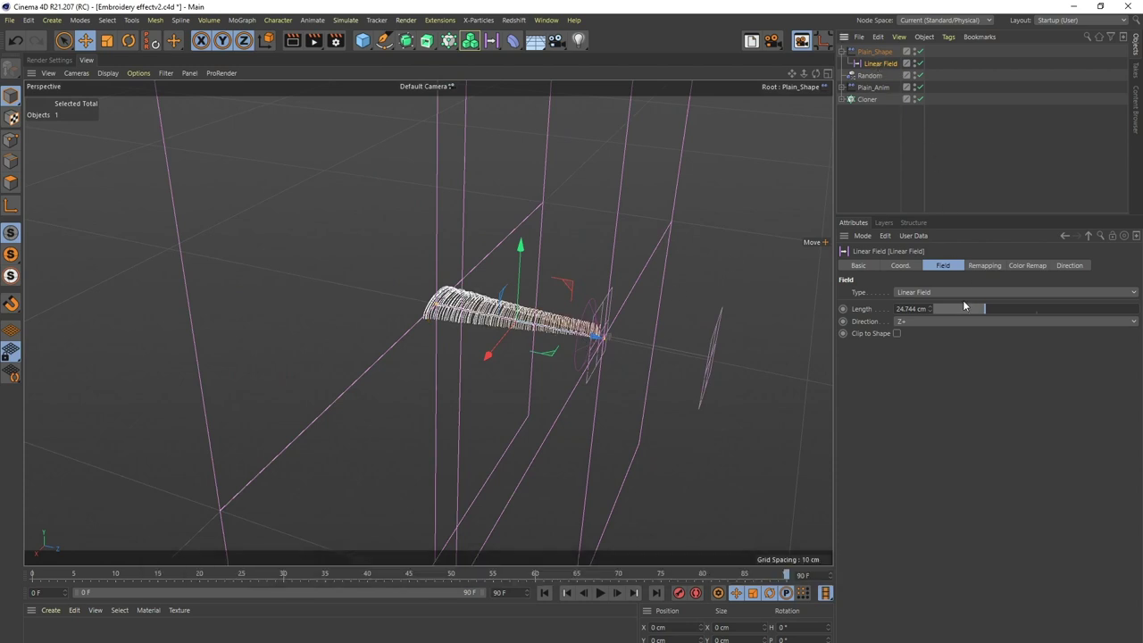
# Step: Shrink the Linear Field's scale to 0.3 in X and Y
pyautogui.click(972, 265)
pyautogui.click(935, 266)
pyautogui.click(900, 265)
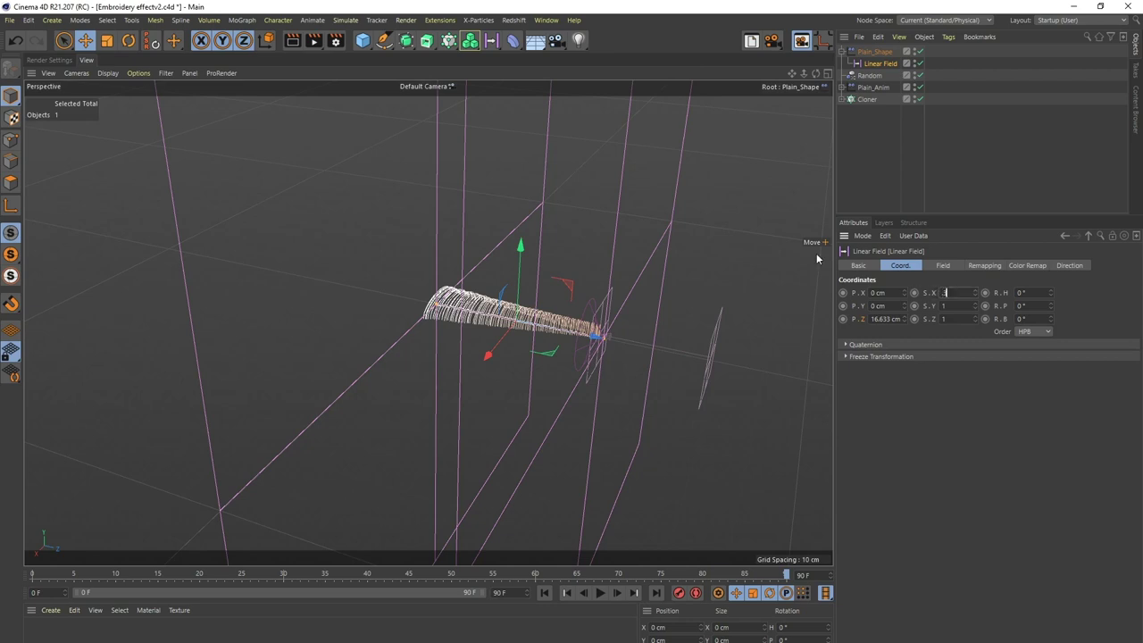
pyautogui.write('0.3')
pyautogui.press('Tab')
pyautogui.press('Return')
pyautogui.moveTo(816, 259)
pyautogui.keyDown('alt'); pyautogui.mouseDown()
pyautogui.moveTo(580, 337)
pyautogui.moveTo(841, 315)
pyautogui.mouseUp(); pyautogui.keyUp('alt')
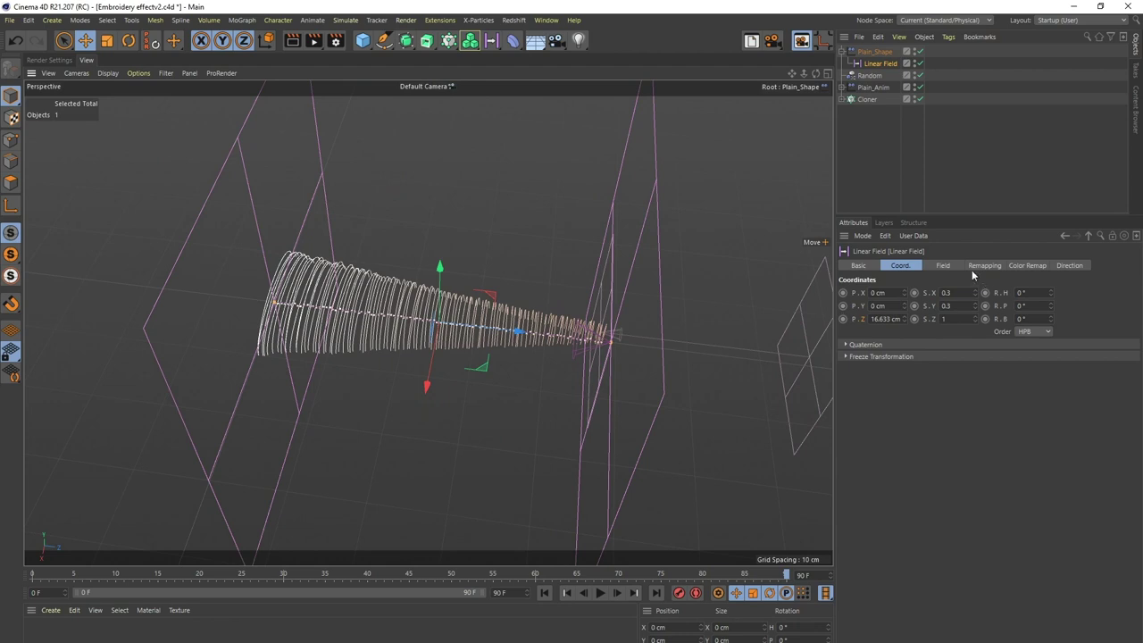
# Step: Turn off the Linear Field's colour influence
pyautogui.click(1036, 265)
pyautogui.click(875, 52)
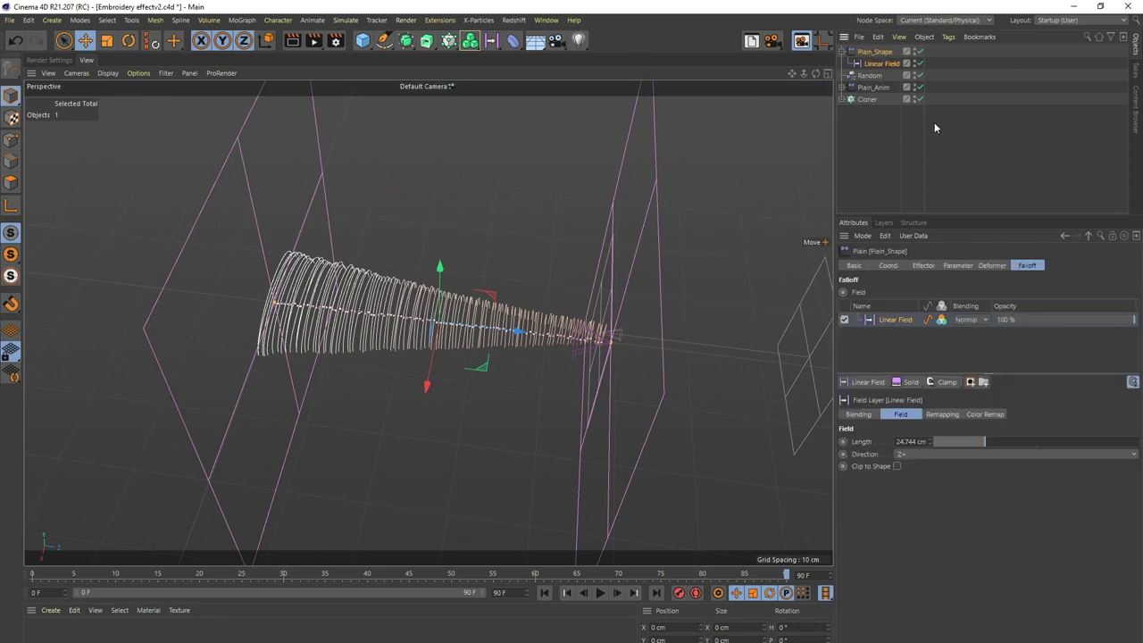
pyautogui.click(940, 321)
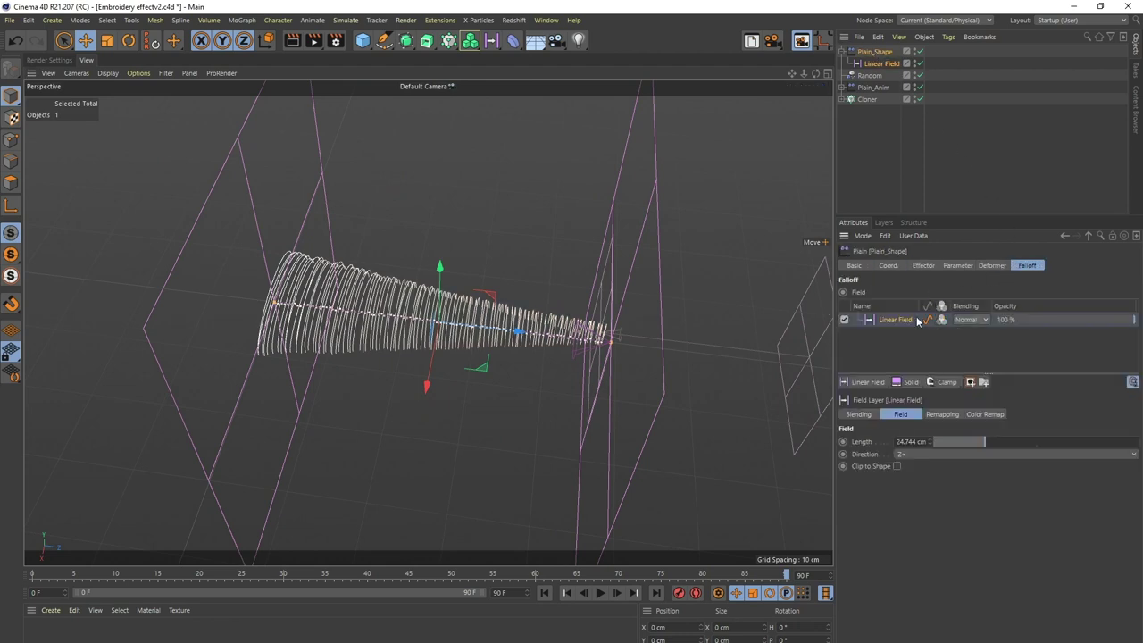
# Step: Set Plain_Shape's Y scale to -0.54 so the clones taper in height
pyautogui.moveTo(773, 330)
pyautogui.keyDown('alt'); pyautogui.mouseDown()
pyautogui.moveTo(556, 248)
pyautogui.moveTo(732, 255)
pyautogui.mouseUp(); pyautogui.keyUp('alt')
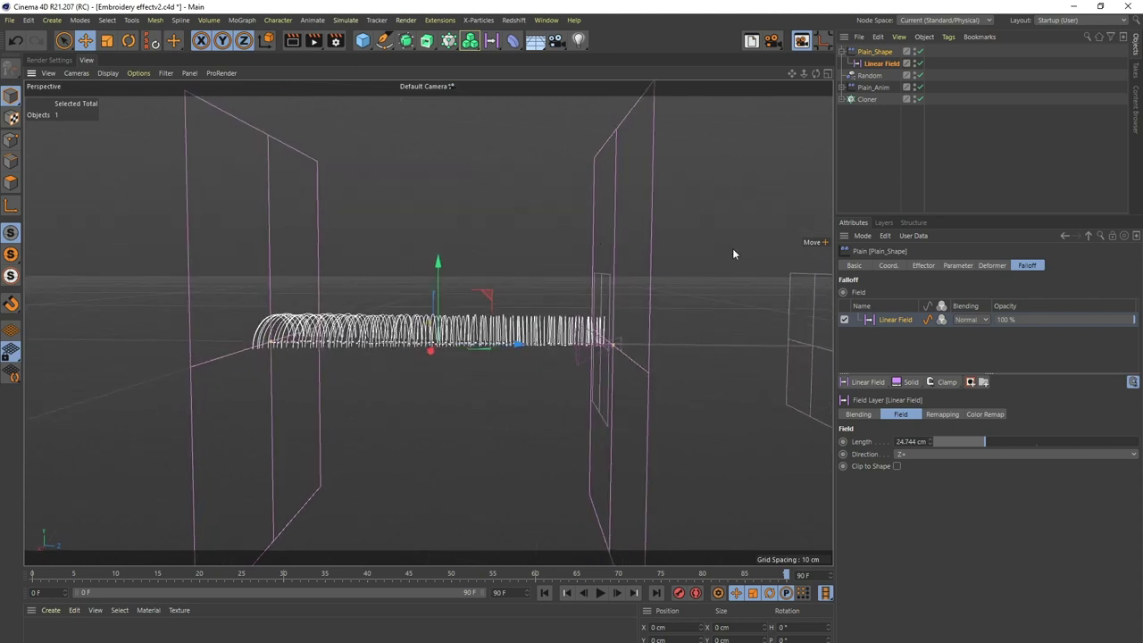
pyautogui.click(958, 265)
pyautogui.moveTo(996, 344); pyautogui.dragTo(998, 376)
pyautogui.moveTo(625, 366)
pyautogui.keyDown('alt'); pyautogui.mouseDown()
pyautogui.moveTo(498, 383)
pyautogui.moveTo(533, 399)
pyautogui.mouseUp(); pyautogui.keyUp('alt')
pyautogui.moveTo(994, 347); pyautogui.dragTo(996, 350)
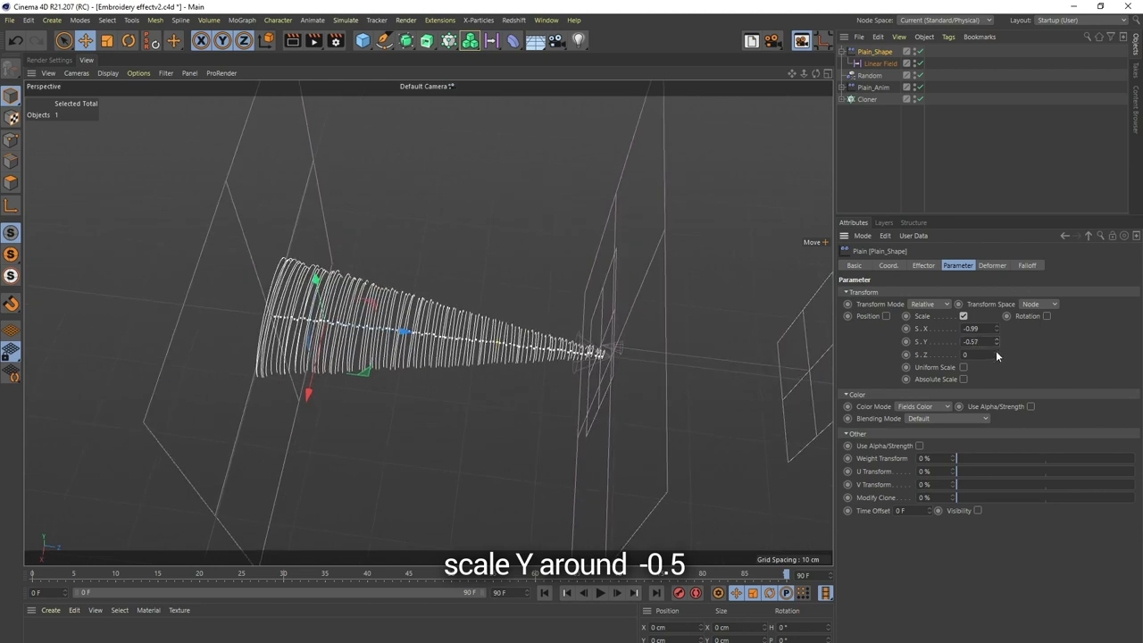
pyautogui.moveTo(678, 344)
pyautogui.keyDown('alt'); pyautogui.mouseDown()
pyautogui.moveTo(651, 343)
pyautogui.moveTo(953, 301)
pyautogui.mouseUp(); pyautogui.keyUp('alt')
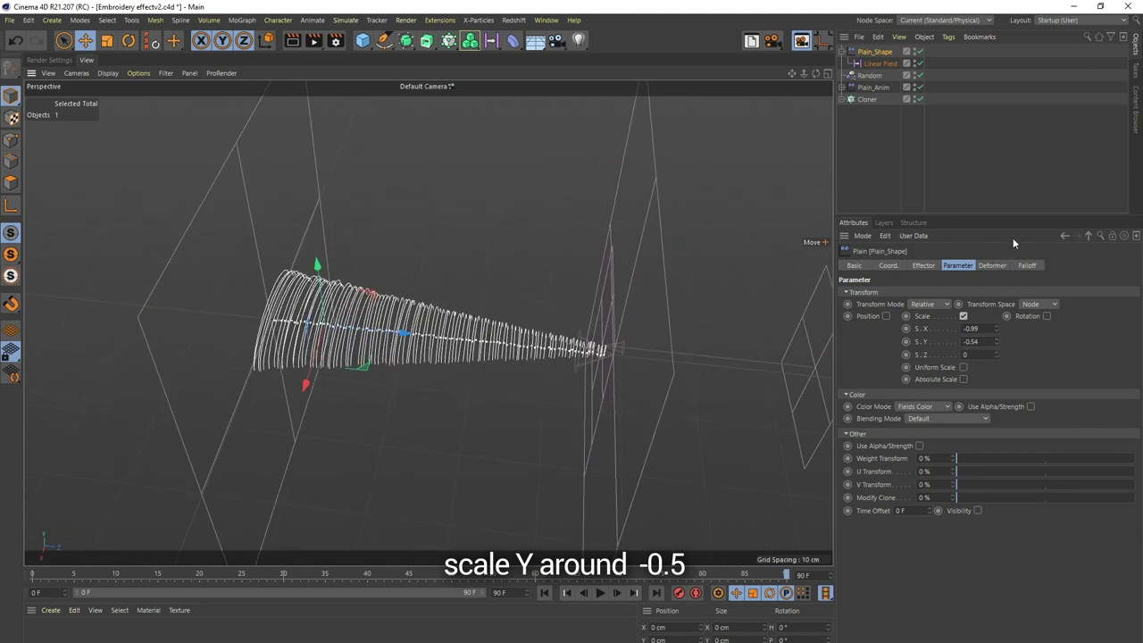
# Step: Switch the Linear Field's remapping Contour Mode to Curve
pyautogui.click(886, 66)
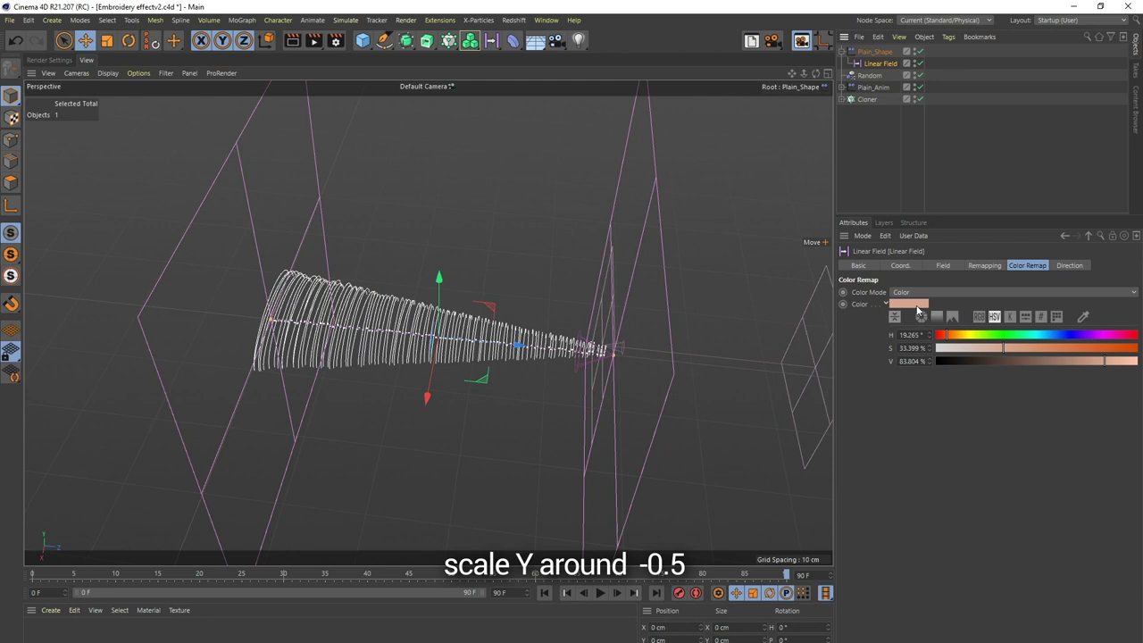
pyautogui.click(993, 266)
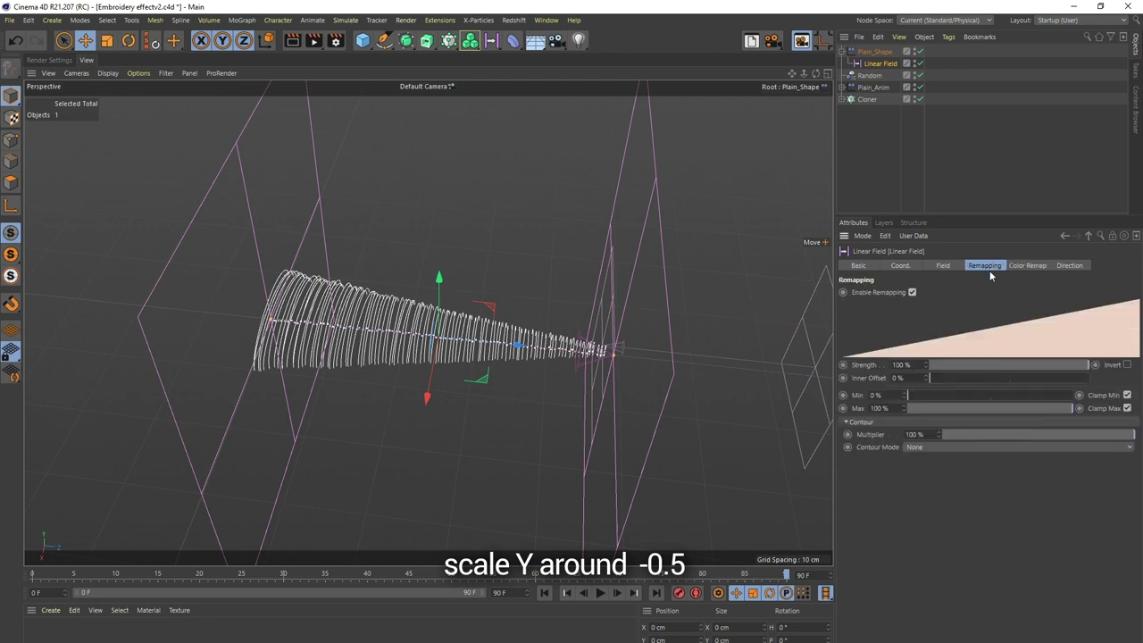
pyautogui.click(941, 448)
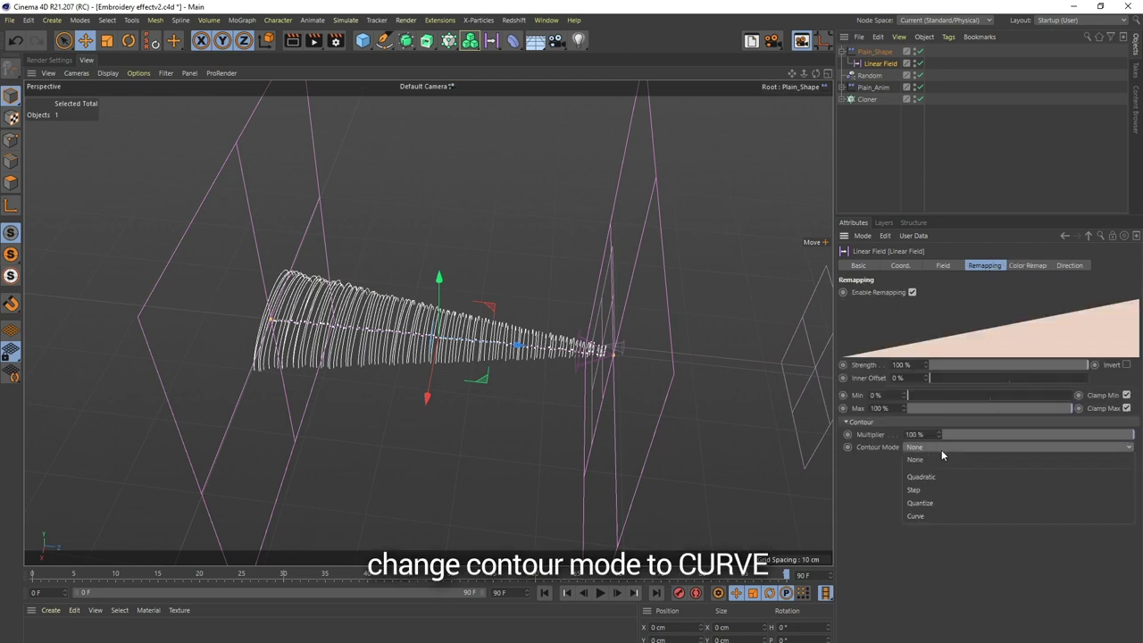
pyautogui.click(933, 516)
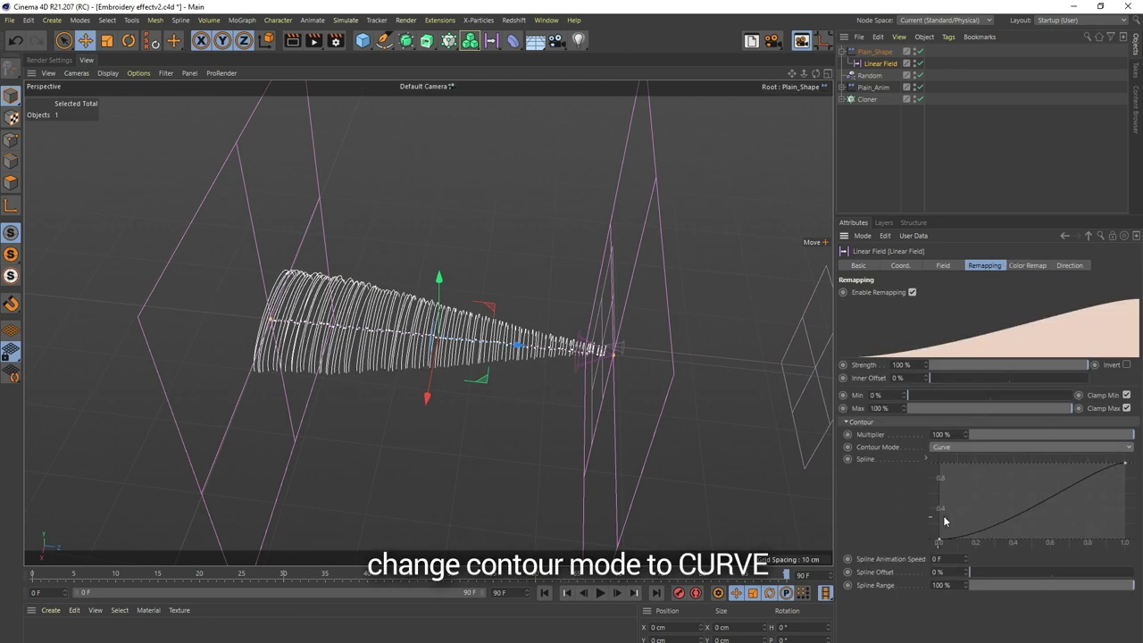
# Step: Shape the remap curve into a V: first point at the top, new middle point at the bottom
pyautogui.keyDown('ctrl'); pyautogui.click(1006, 527); pyautogui.keyUp('ctrl')
pyautogui.rightClick(1007, 526)
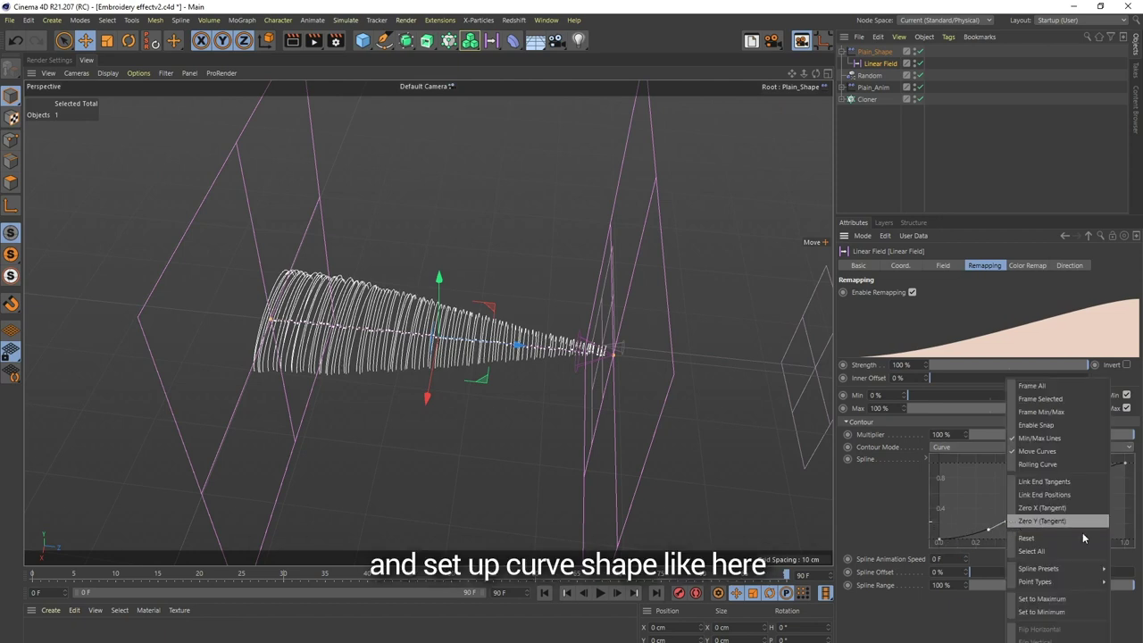
pyautogui.moveTo(1036, 582)
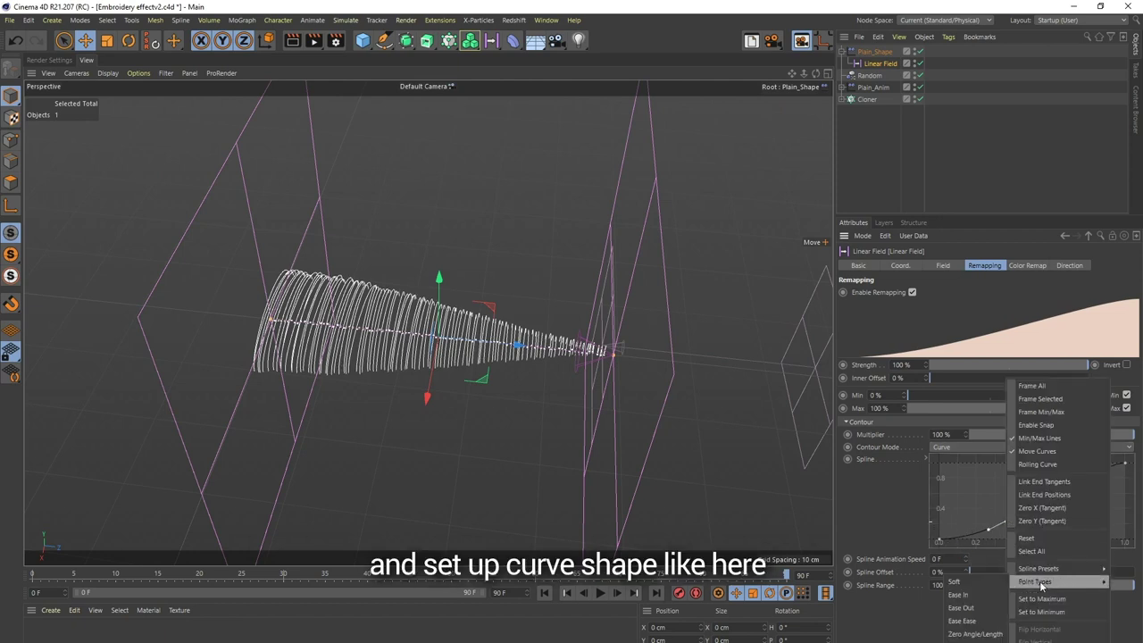
pyautogui.click(976, 634)
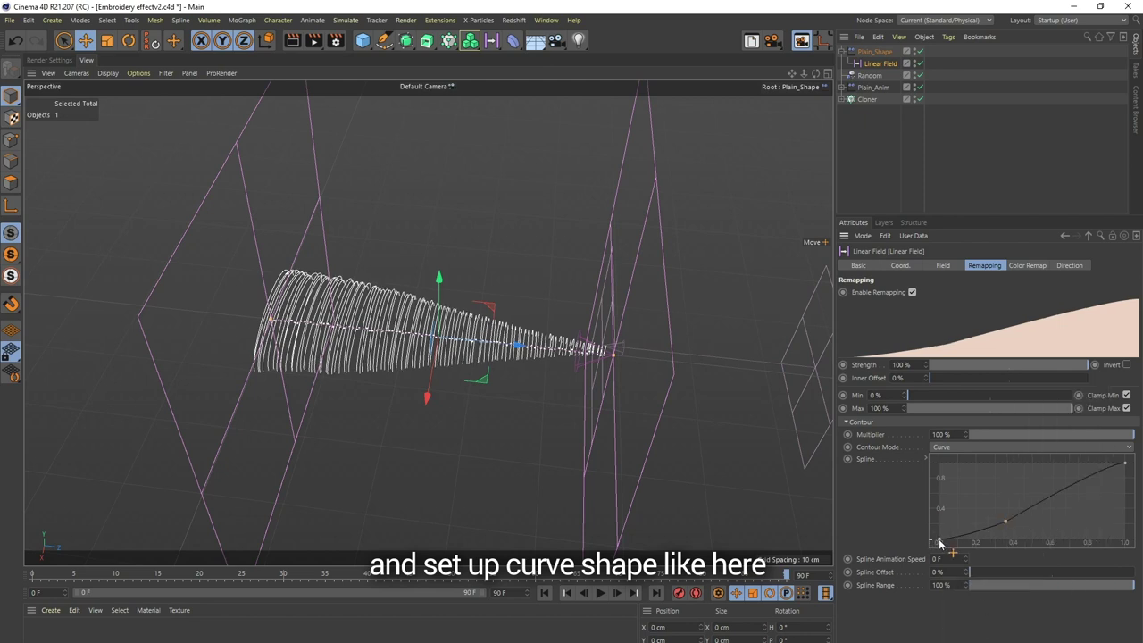
pyautogui.moveTo(938, 541); pyautogui.dragTo(937, 471)
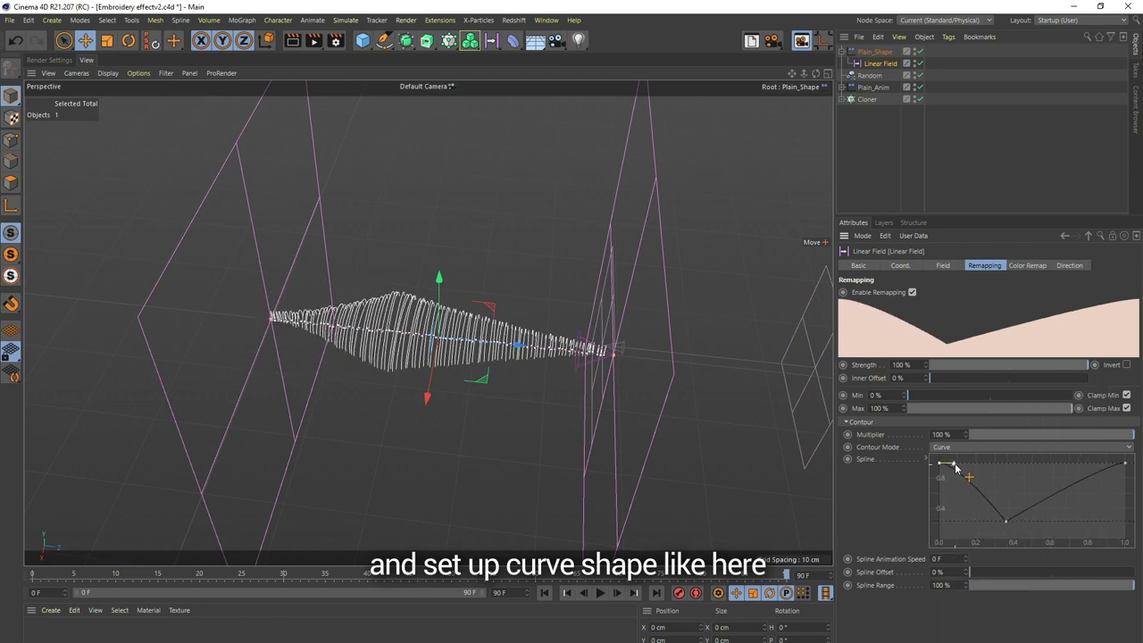
pyautogui.moveTo(1007, 522); pyautogui.dragTo(1007, 541)
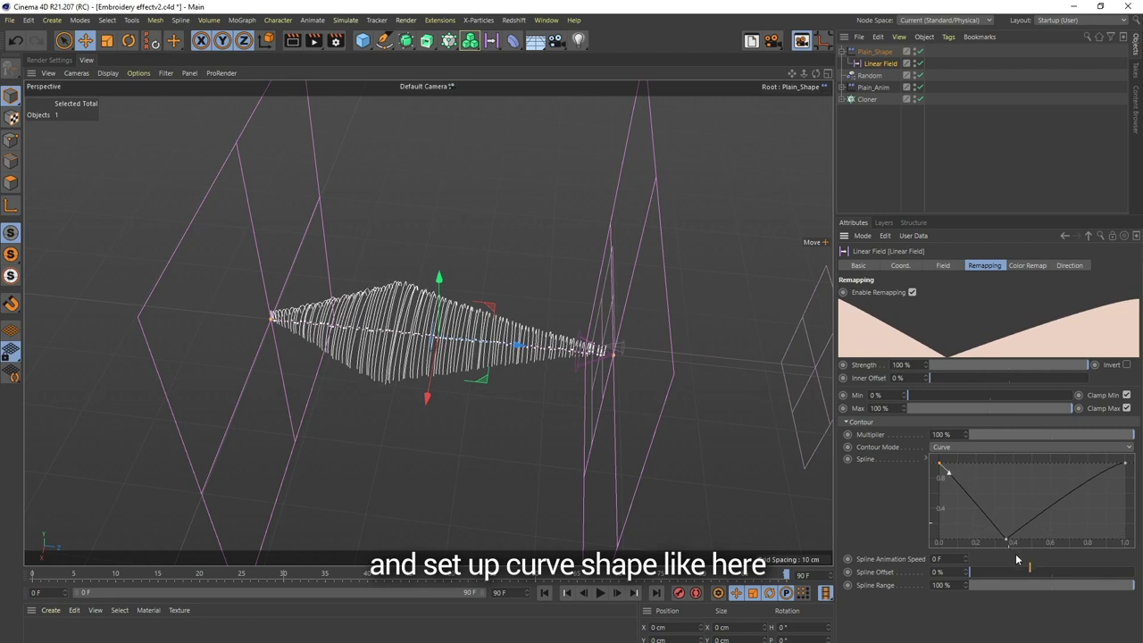
pyautogui.moveTo(1124, 465); pyautogui.dragTo(1110, 467)
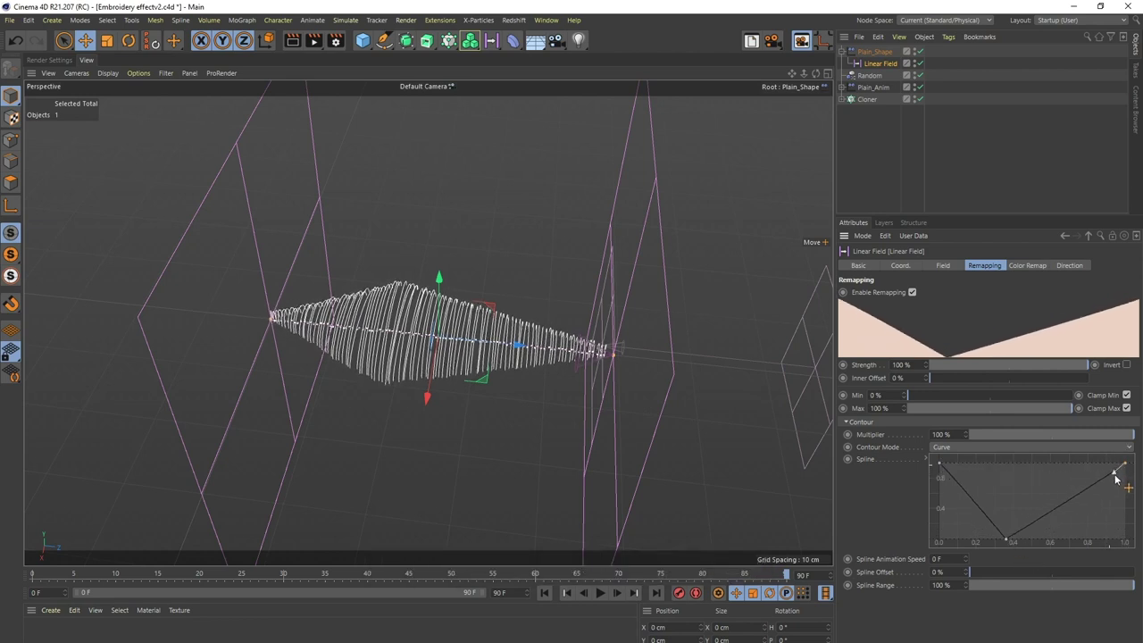
# Step: Hide Plain_Anim's Linear Field in the viewport
pyautogui.click(844, 87)
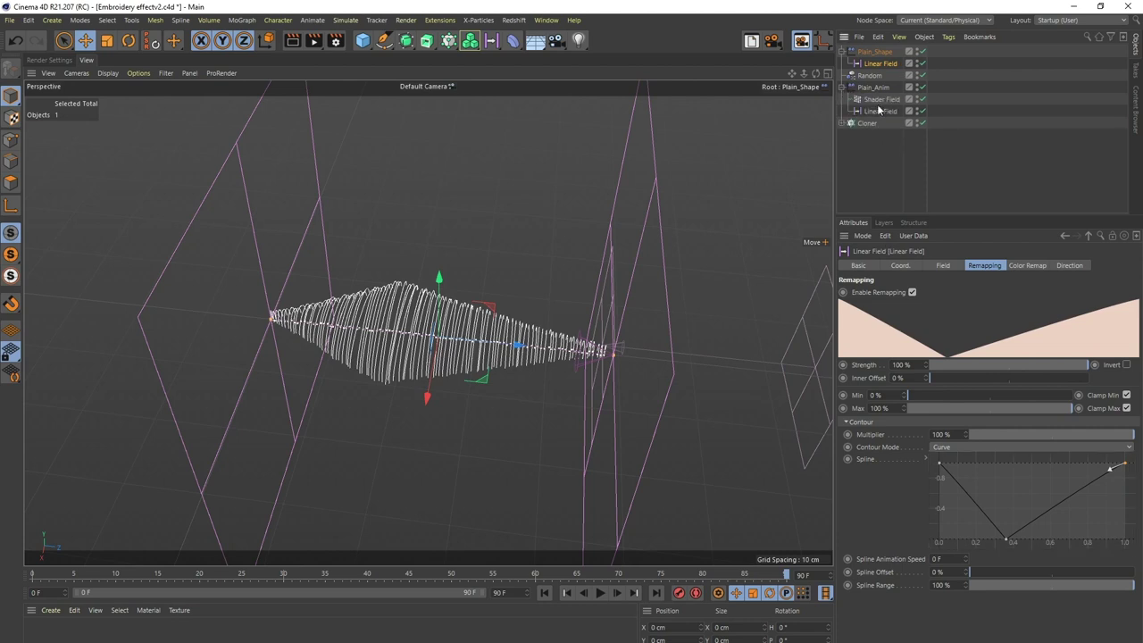
pyautogui.click(884, 112)
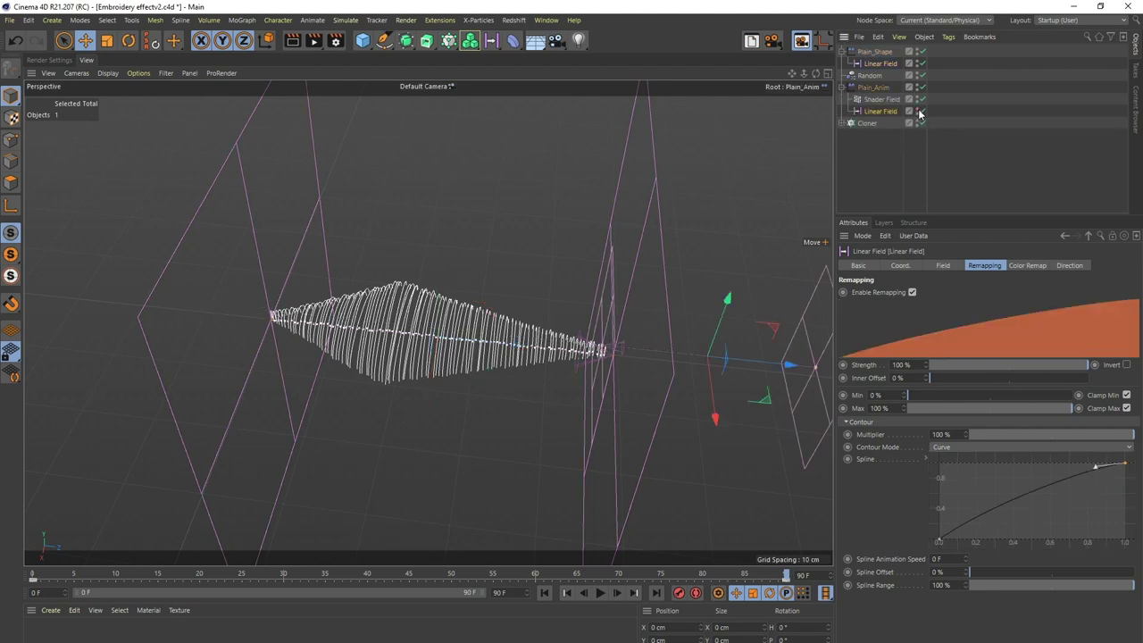
pyautogui.click(887, 89)
pyautogui.click(917, 64)
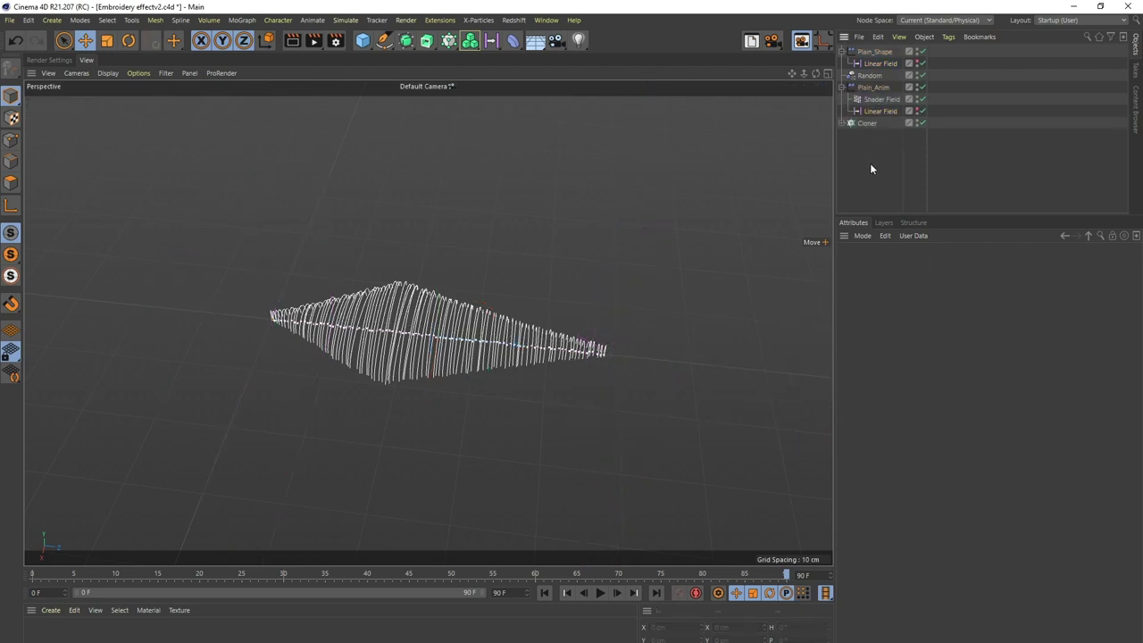
# Step: Play the animation from frame 0 to frame 72, then collapse Plain_Shape and Plain_Anim
pyautogui.click(34, 574)
pyautogui.keyDown('alt'); pyautogui.moveTo(223, 411); pyautogui.dragTo(313, 413); pyautogui.keyUp('alt')
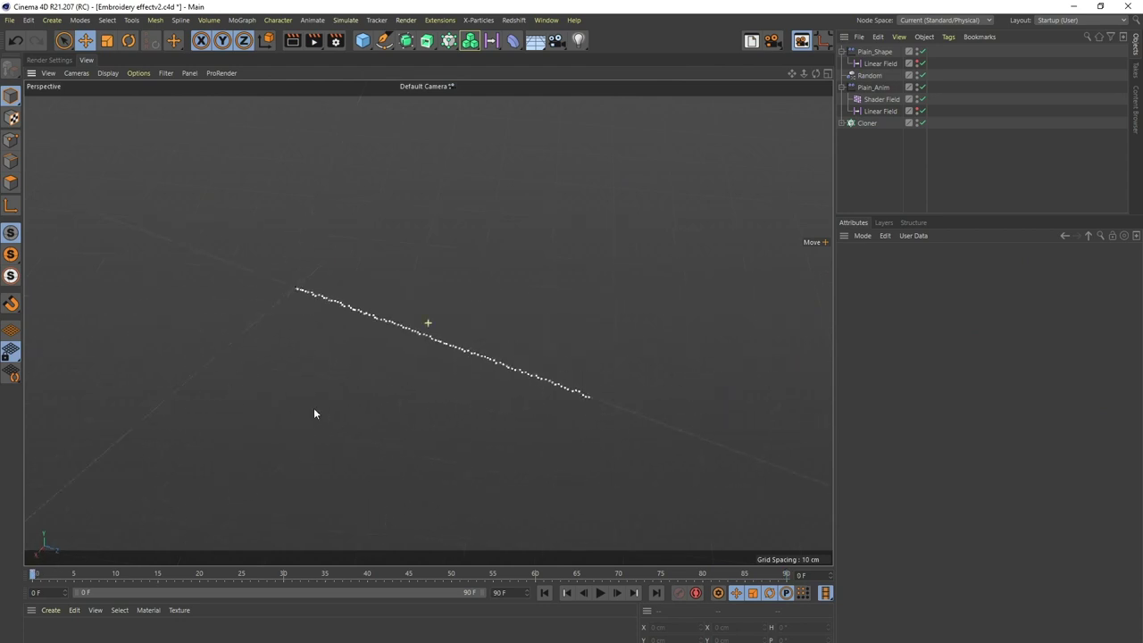
pyautogui.click(599, 593)
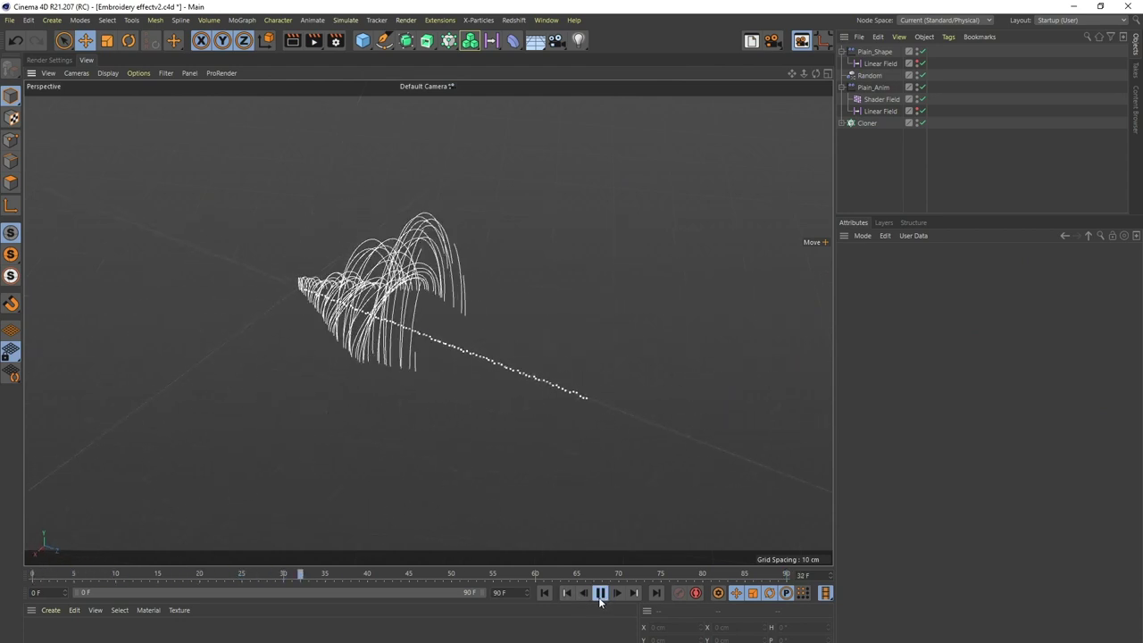
pyautogui.click(599, 594)
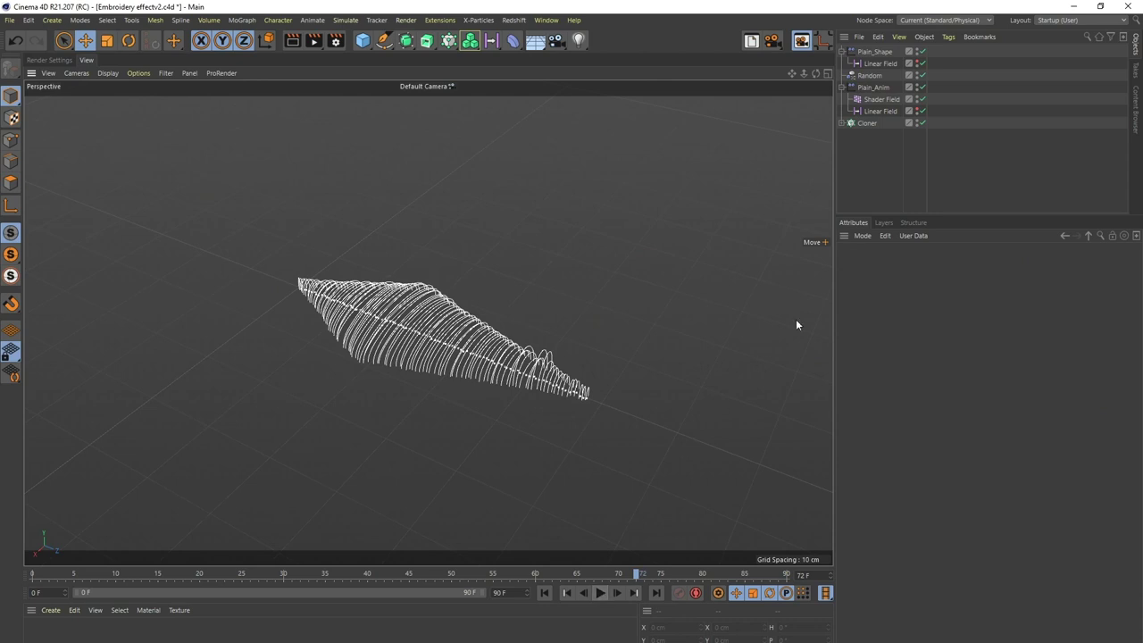
pyautogui.keyDown('alt'); pyautogui.moveTo(554, 344); pyautogui.dragTo(566, 334); pyautogui.keyUp('alt')
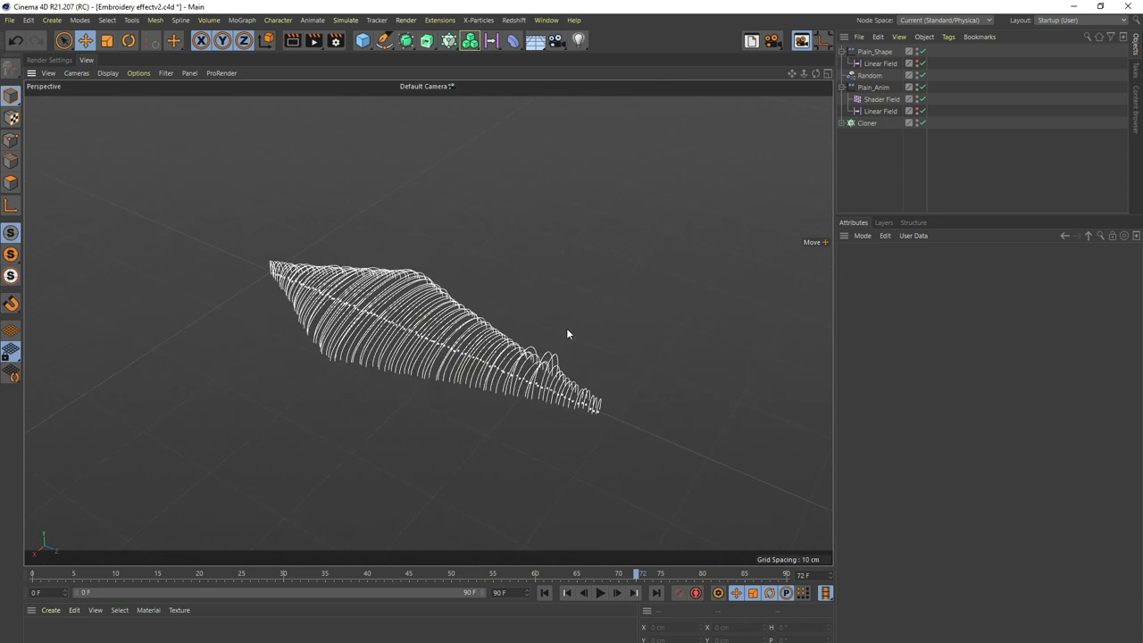
pyautogui.click(842, 52)
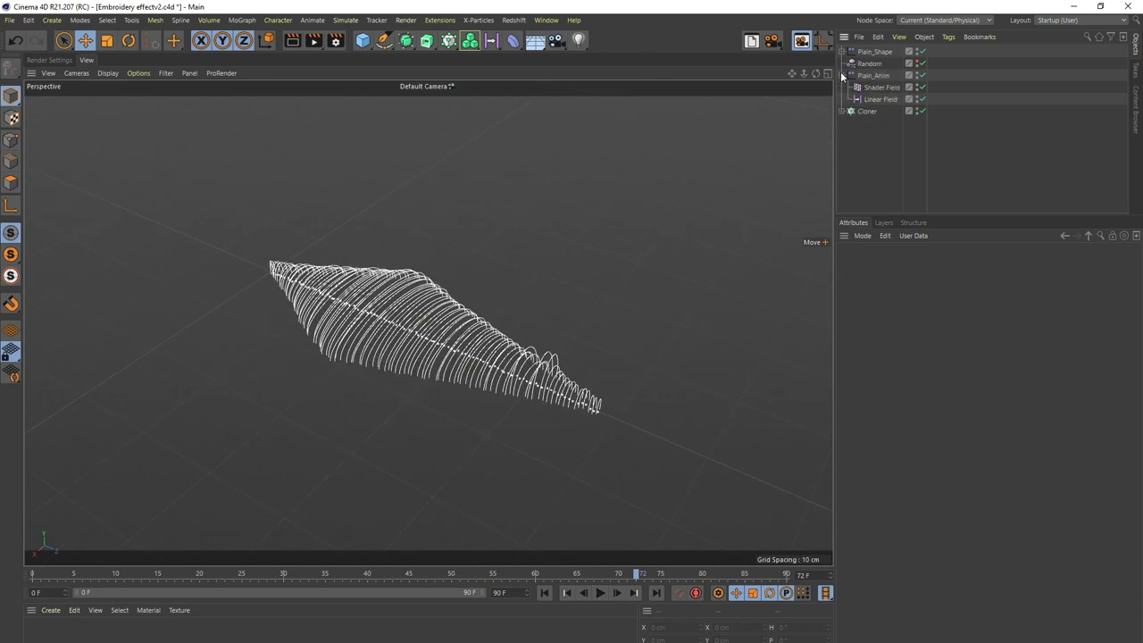
pyautogui.click(842, 75)
# Step: Tag the Arcs under Stitch_1 and Stitch_2 with Redshift Object tags using Cylinders curve mode
pyautogui.click(842, 87)
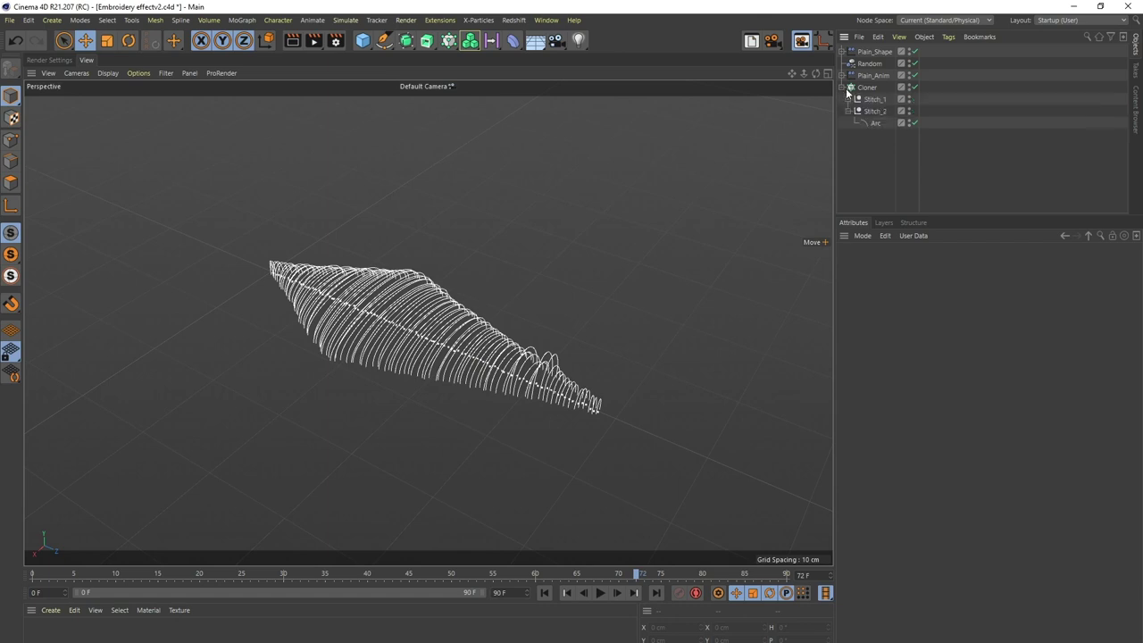
pyautogui.click(847, 100)
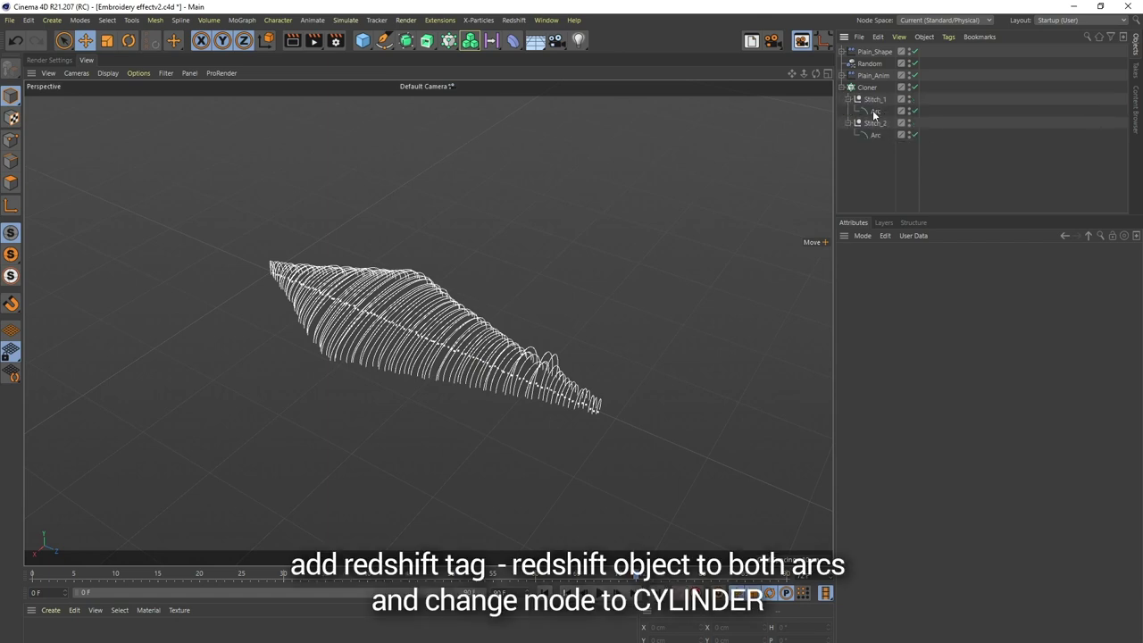
pyautogui.rightClick(874, 114)
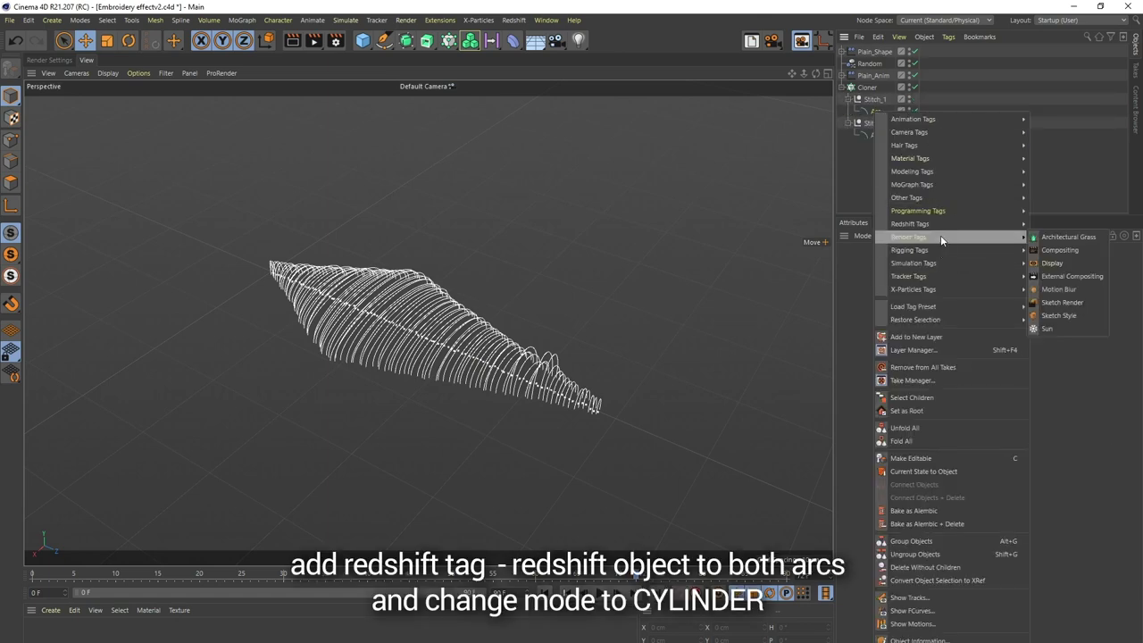
pyautogui.moveTo(910, 223)
pyautogui.click(1057, 238)
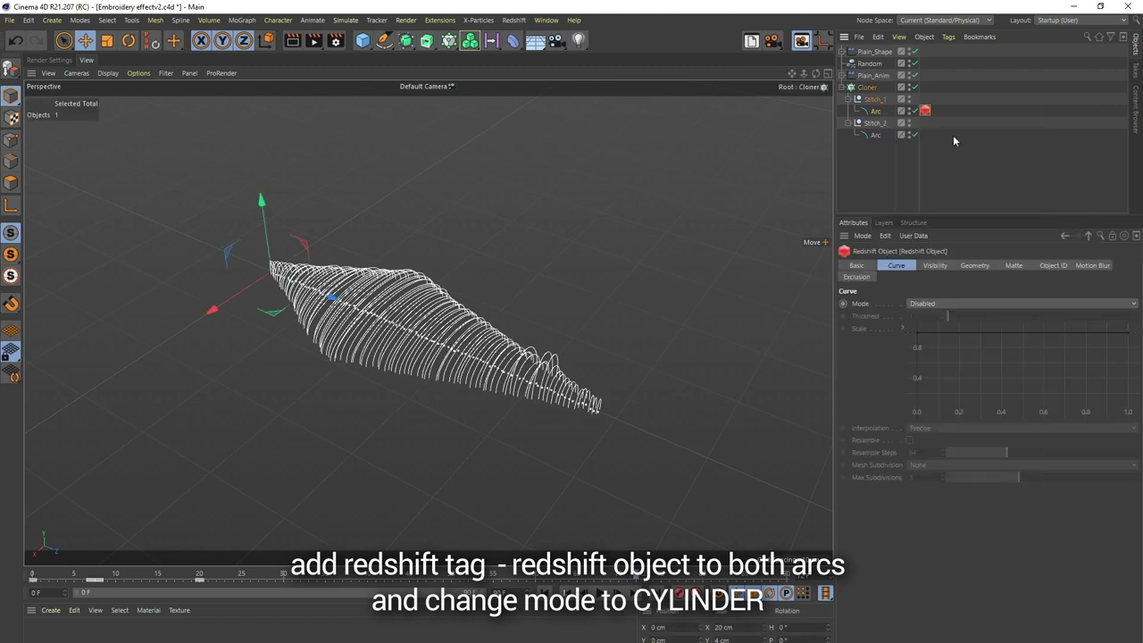
pyautogui.click(935, 308)
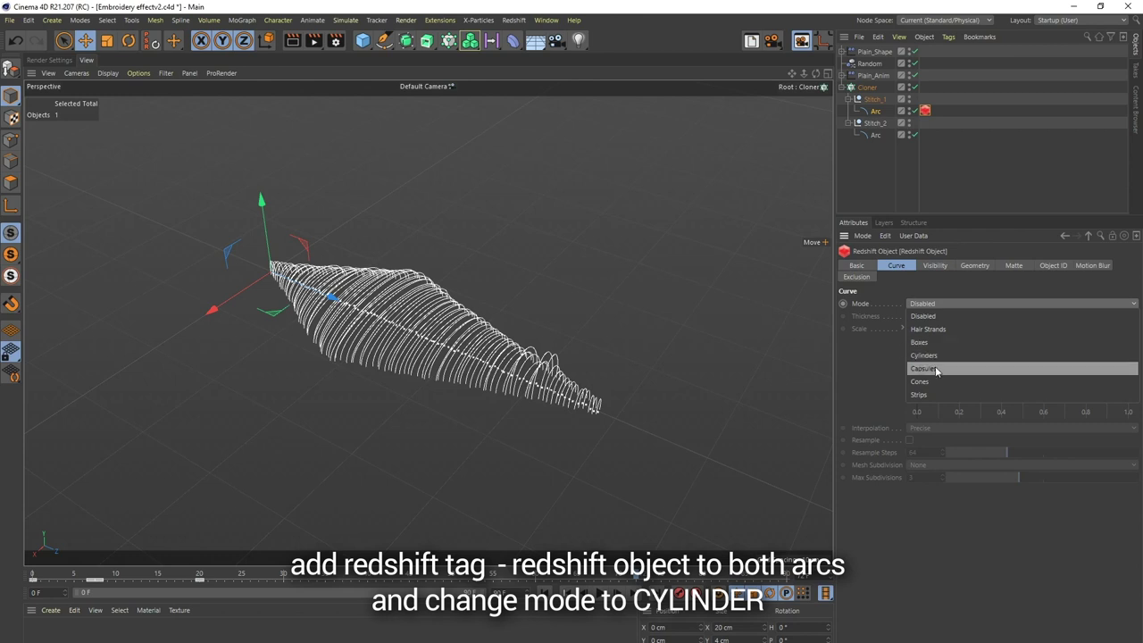
pyautogui.click(935, 354)
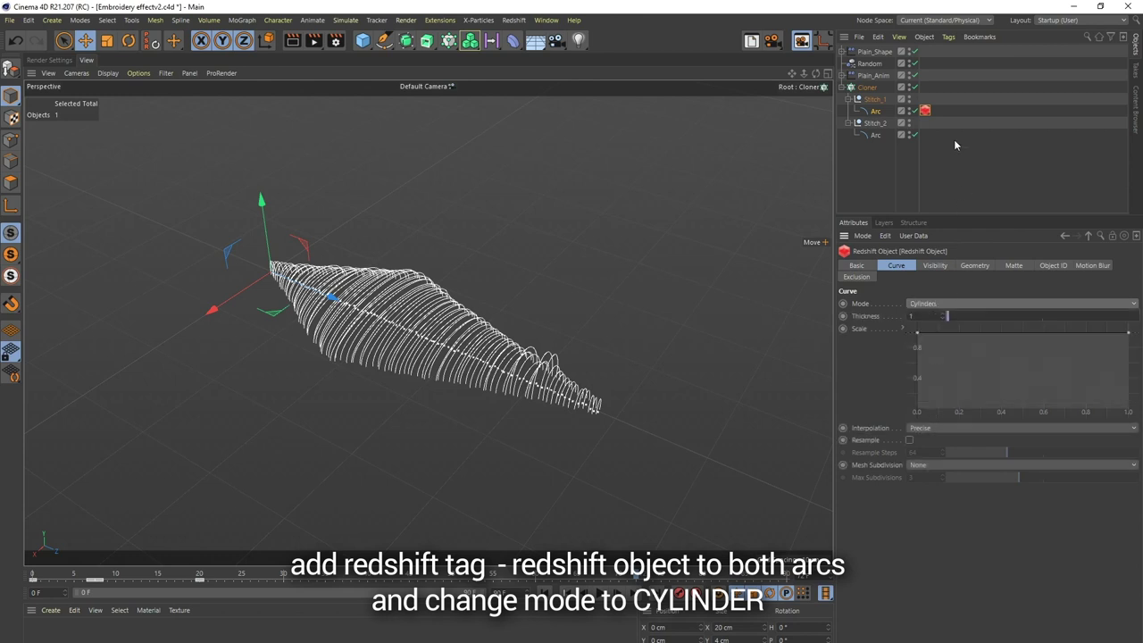
pyautogui.keyDown('ctrl'); pyautogui.click(926, 133); pyautogui.keyUp('ctrl')
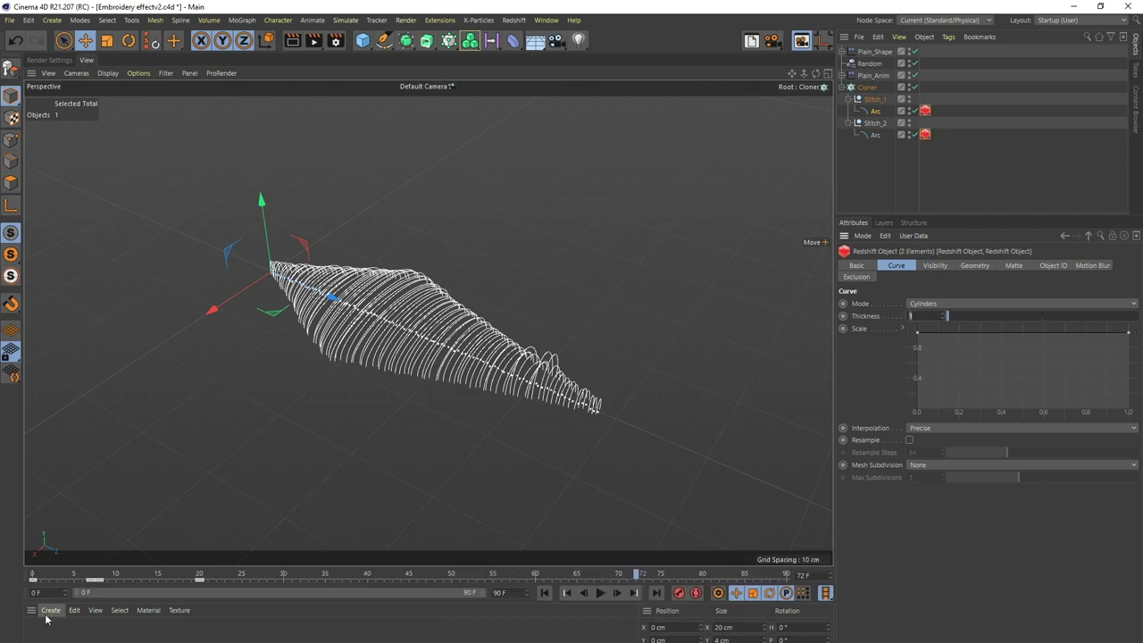
pyautogui.click(368, 43)
# Step: Add a 400 cm ground Plane and create a Redshift material named RS String
pyautogui.click(454, 78)
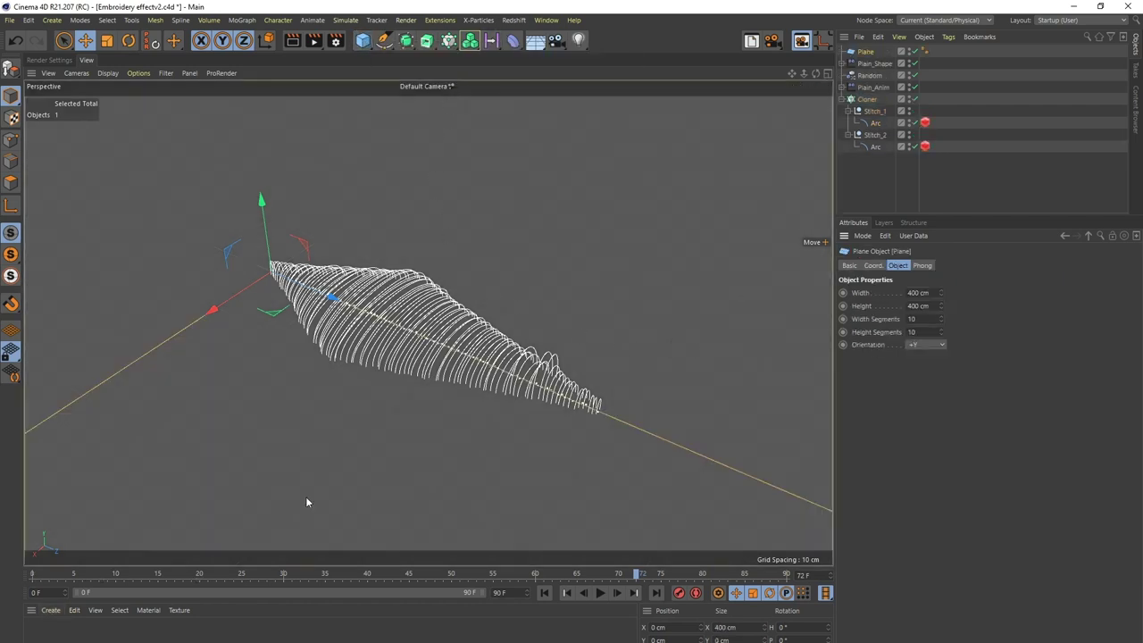
pyautogui.click(51, 611)
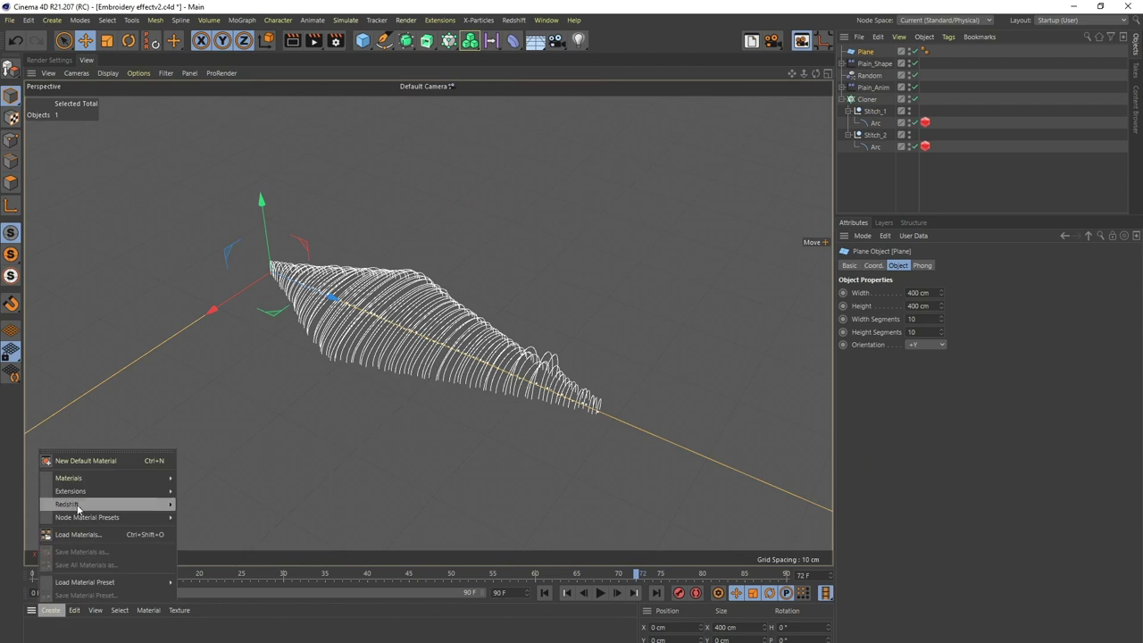
pyautogui.click(227, 518)
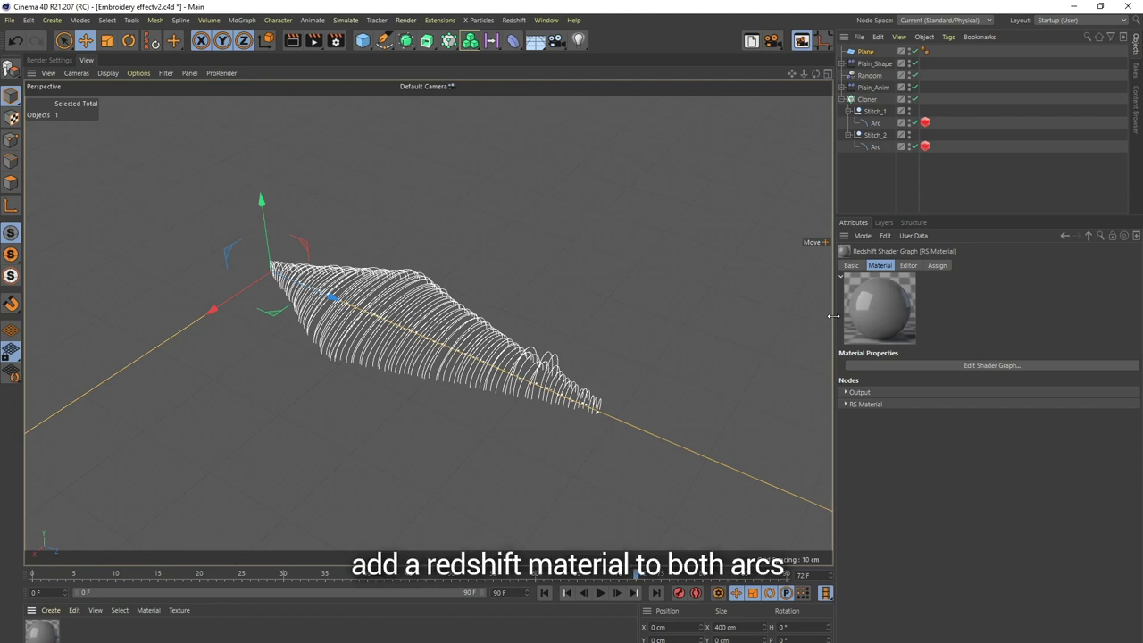
pyautogui.click(854, 265)
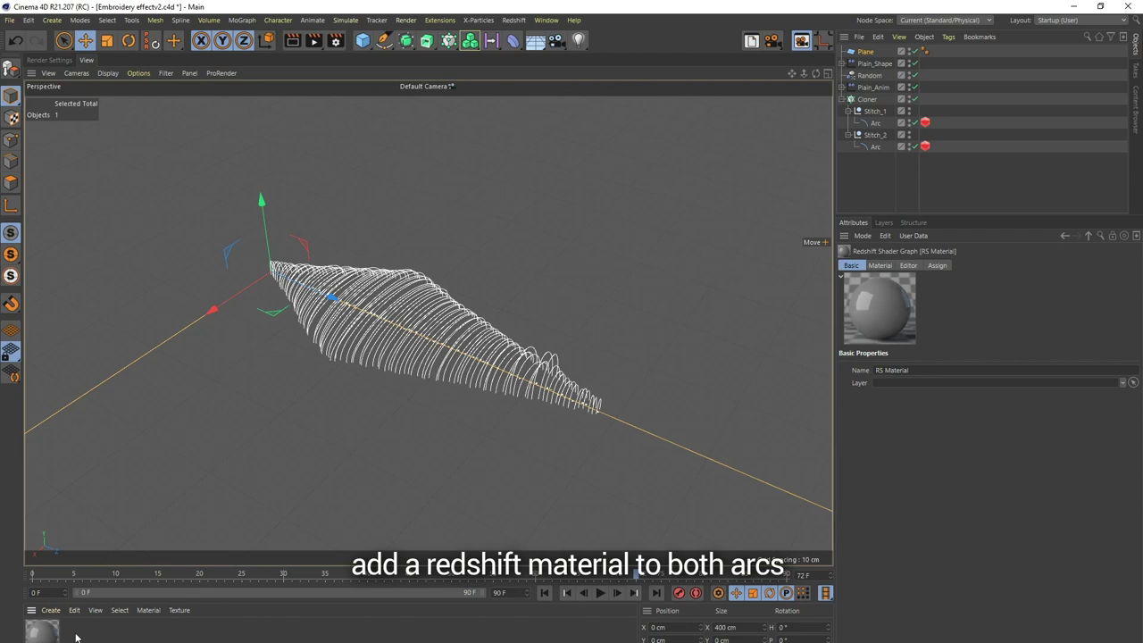
pyautogui.moveTo(885, 370); pyautogui.dragTo(895, 369)
pyautogui.press('Return')
# Step: Save the scene and apply RS String to both Stitch Arcs
pyautogui.hotkey('ctrl', 's')
pyautogui.moveTo(42, 632); pyautogui.dragTo(884, 123)
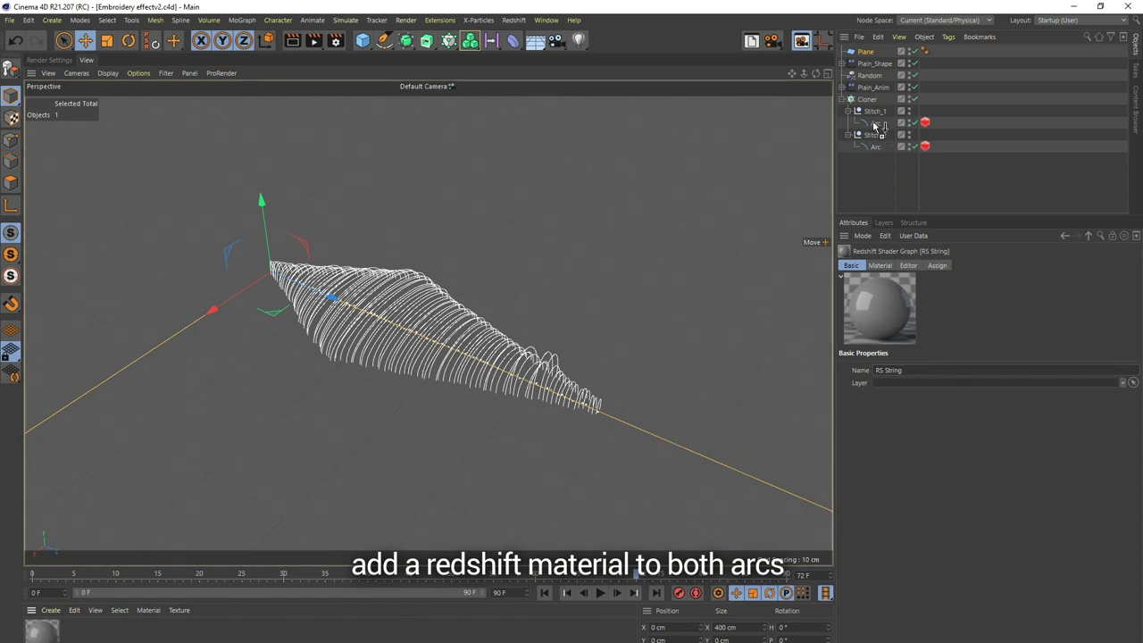
pyautogui.keyDown('ctrl'); pyautogui.moveTo(941, 146); pyautogui.dragTo(949, 146); pyautogui.keyUp('ctrl')
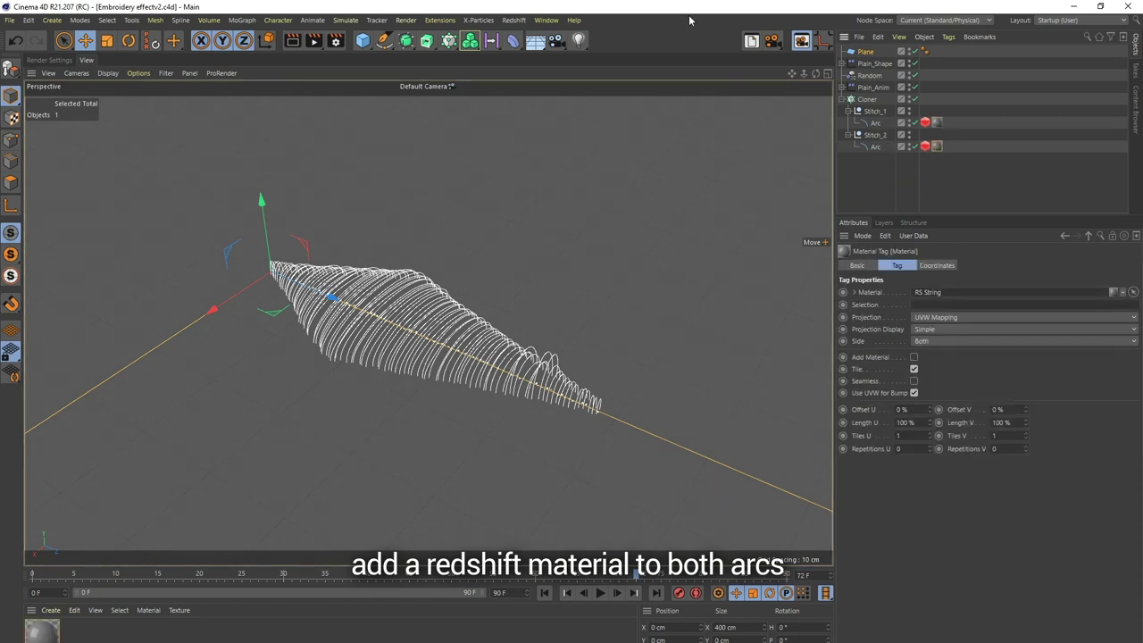
# Step: Add a Redshift Dome Light and start a live Redshift RenderView
pyautogui.click(514, 19)
pyautogui.moveTo(525, 51)
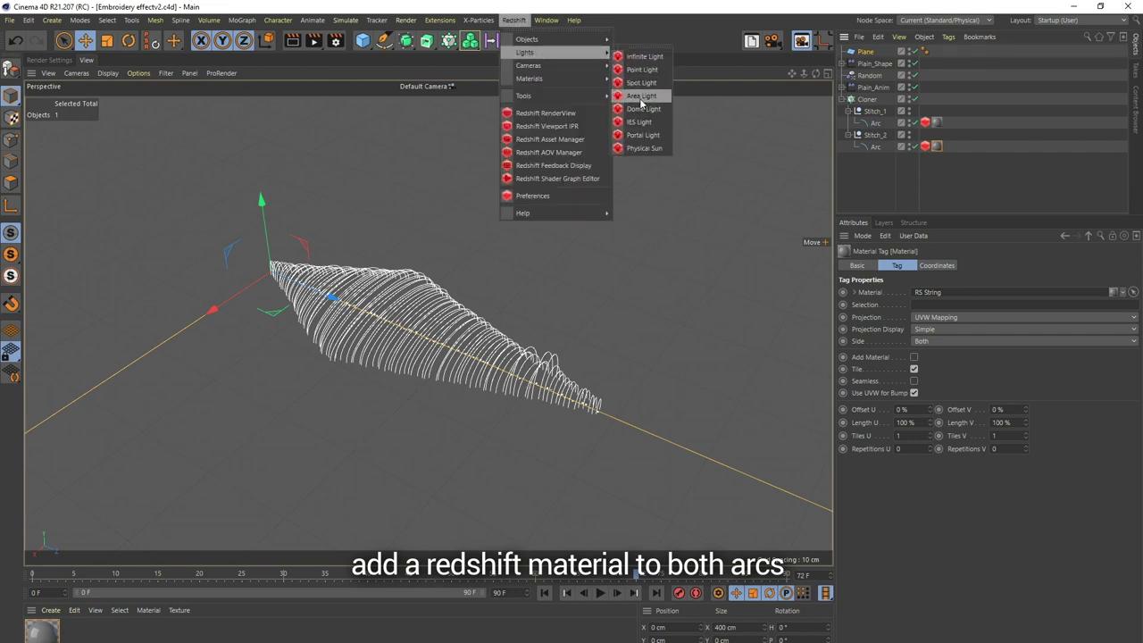
pyautogui.click(642, 108)
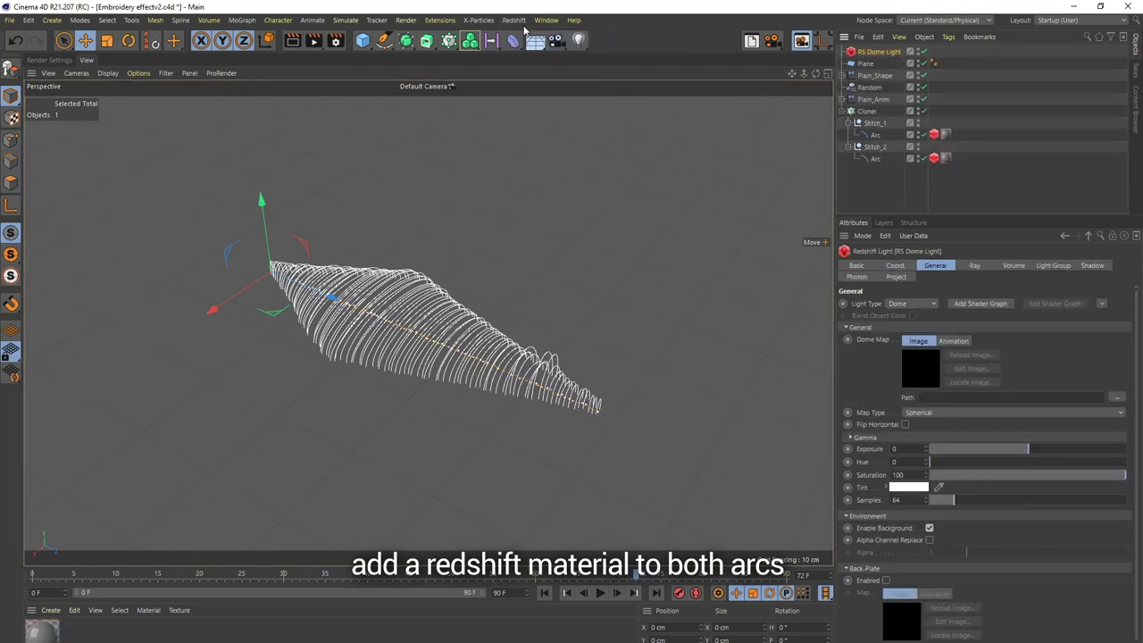
pyautogui.click(514, 19)
pyautogui.click(534, 111)
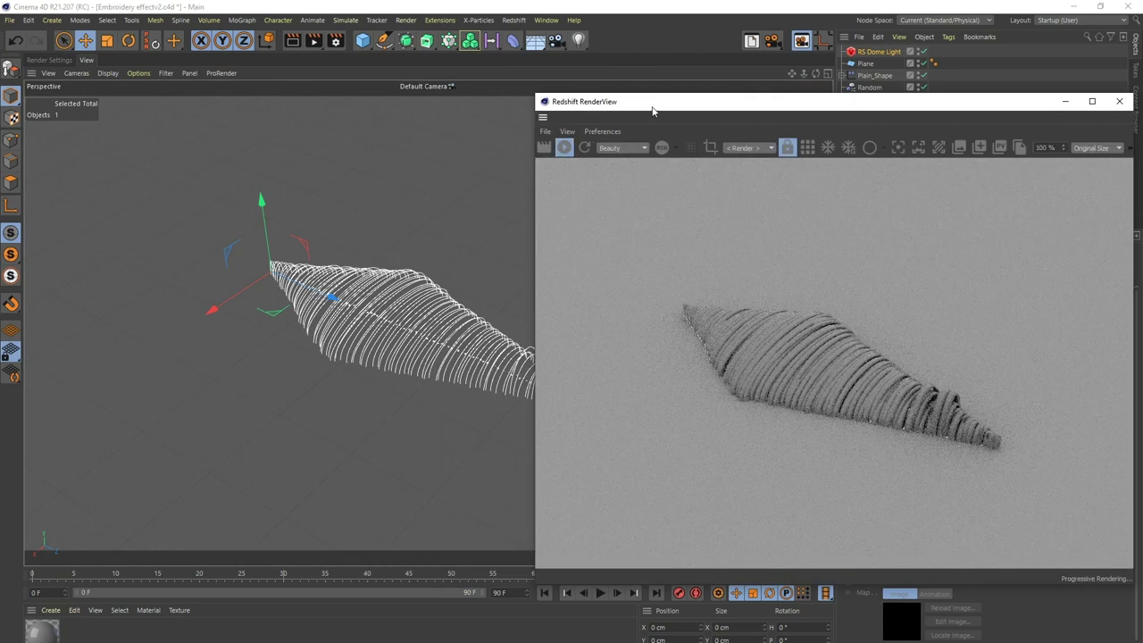
pyautogui.moveTo(659, 111); pyautogui.dragTo(479, 83)
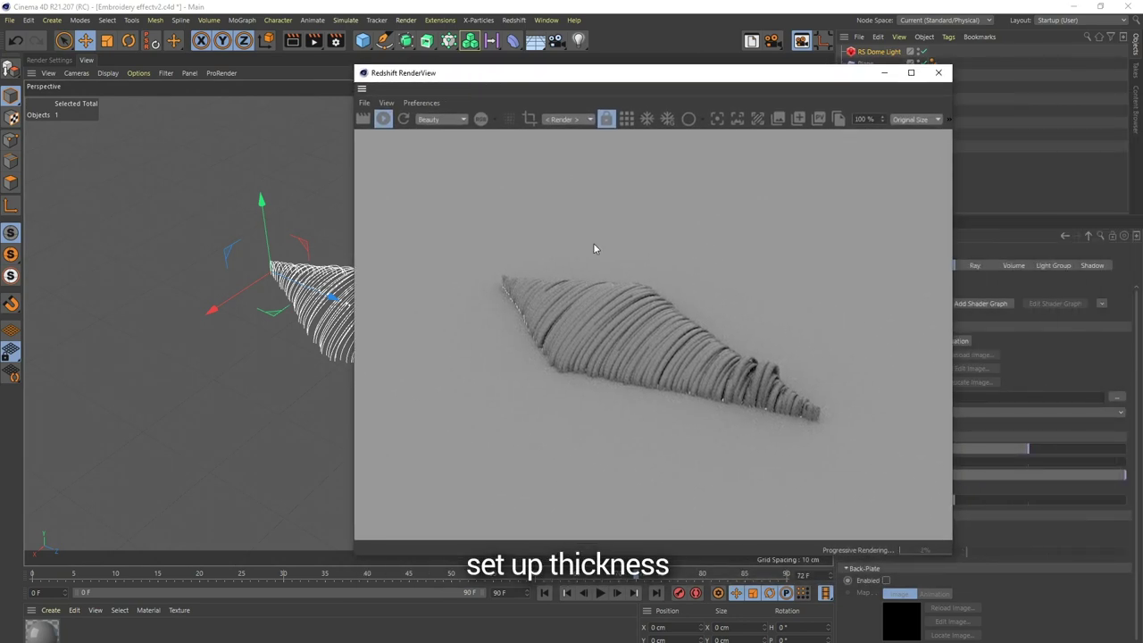
pyautogui.moveTo(801, 80); pyautogui.dragTo(594, 59)
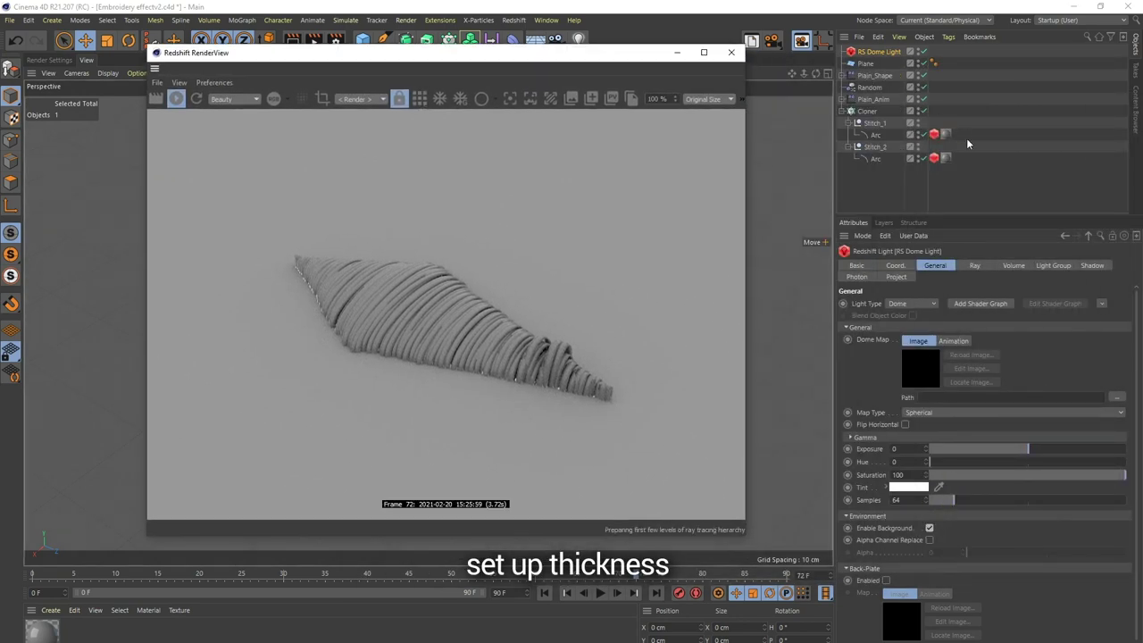
# Step: Set both Arcs' Redshift curve Thickness to 0.4
pyautogui.click(934, 135)
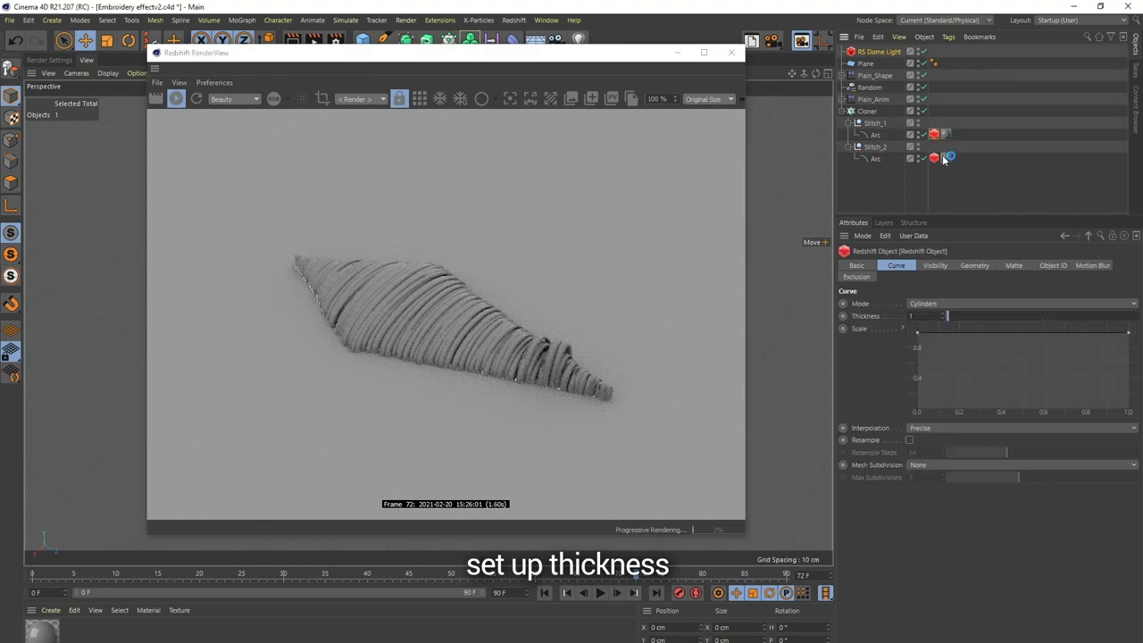
pyautogui.keyDown('ctrl'); pyautogui.click(934, 158); pyautogui.keyUp('ctrl')
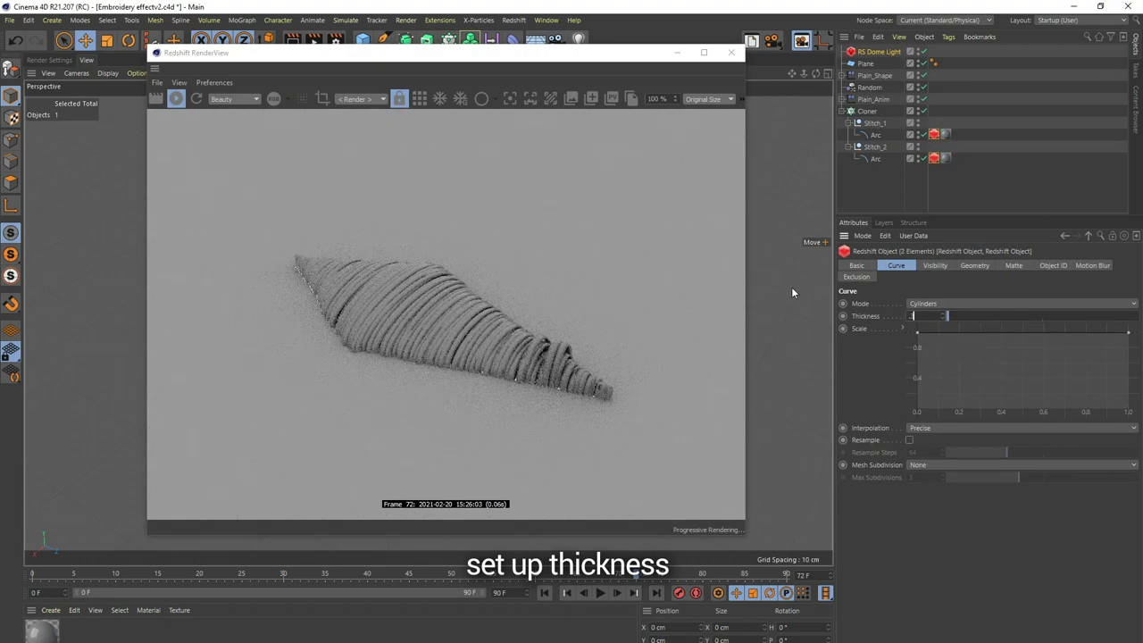
pyautogui.write('0.3')
pyautogui.press('Return')
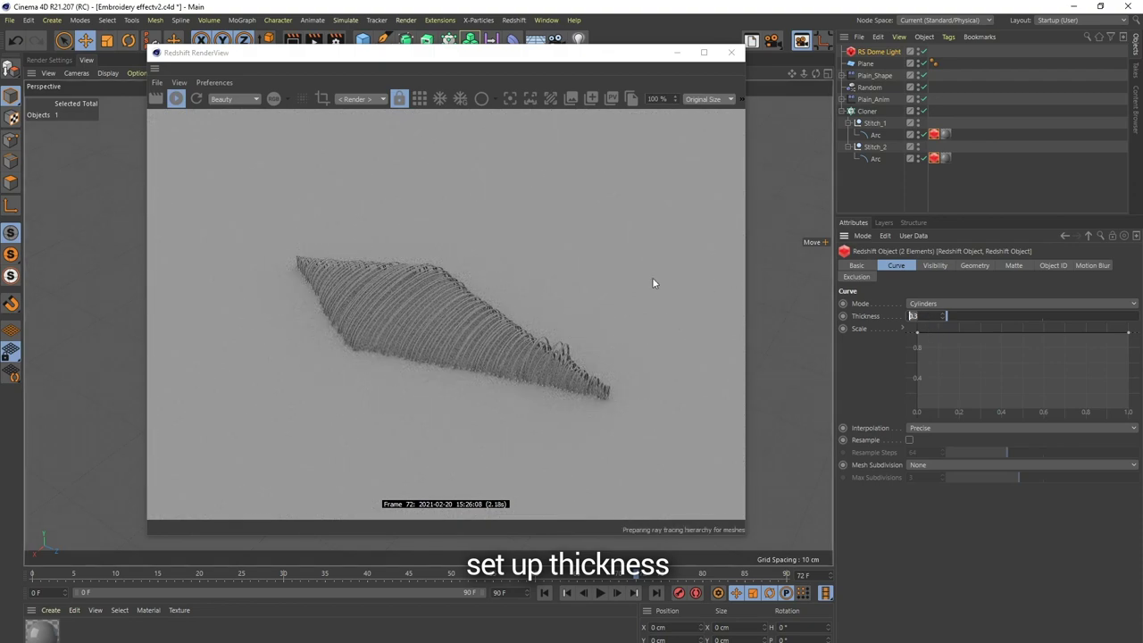
pyautogui.write('0.4')
pyautogui.press('Return')
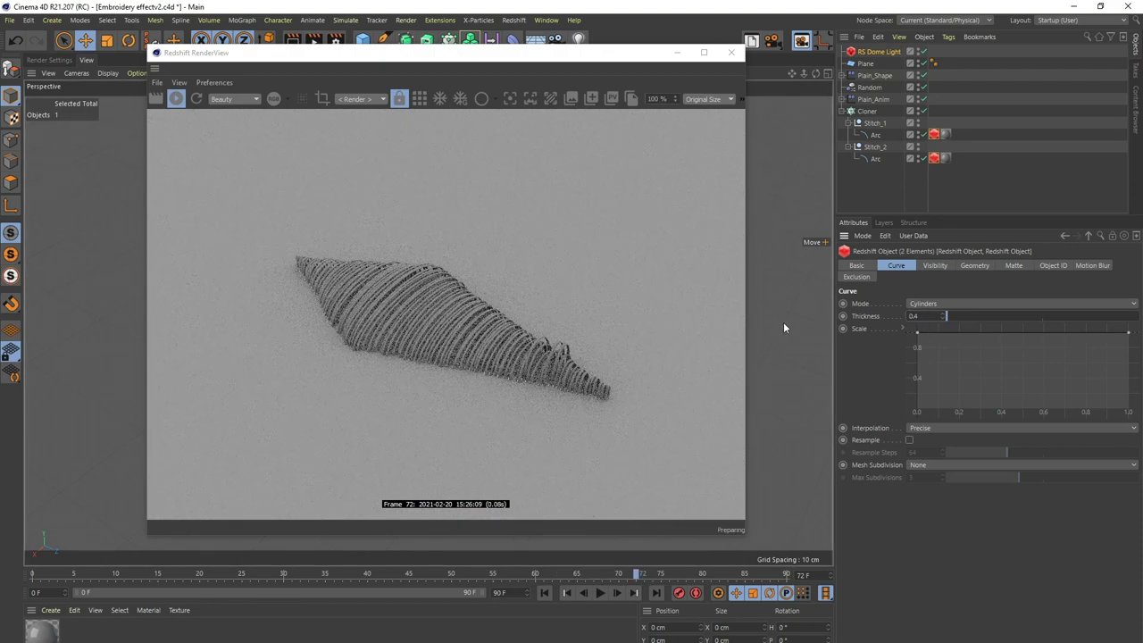
# Step: Set RS String's Diffuse Weight to 0.364 and Reflection Roughness to 0.537, then scrub to frame 21
pyautogui.doubleClick(42, 629)
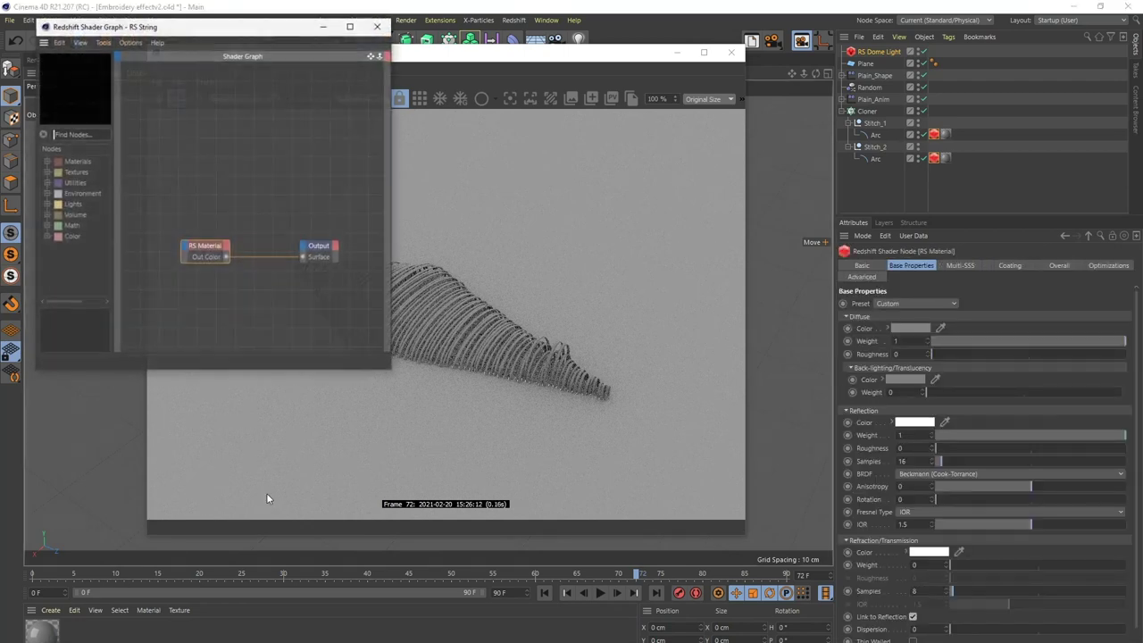
pyautogui.click(1010, 448)
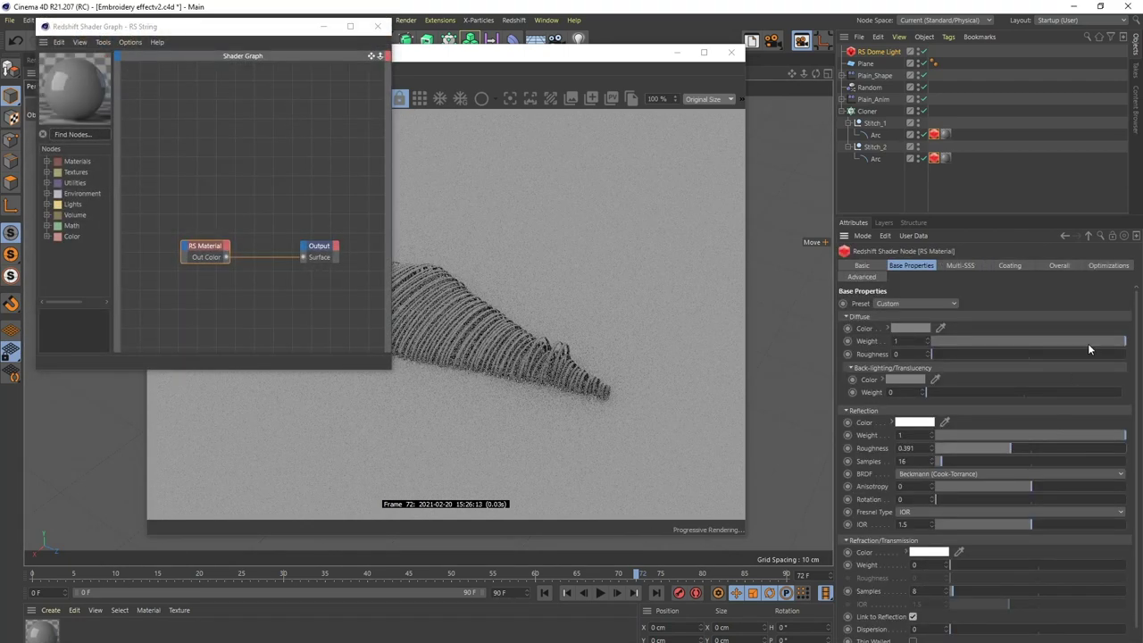
pyautogui.moveTo(1105, 340); pyautogui.dragTo(1001, 342)
pyautogui.moveTo(1025, 449); pyautogui.dragTo(1040, 451)
pyautogui.click(377, 26)
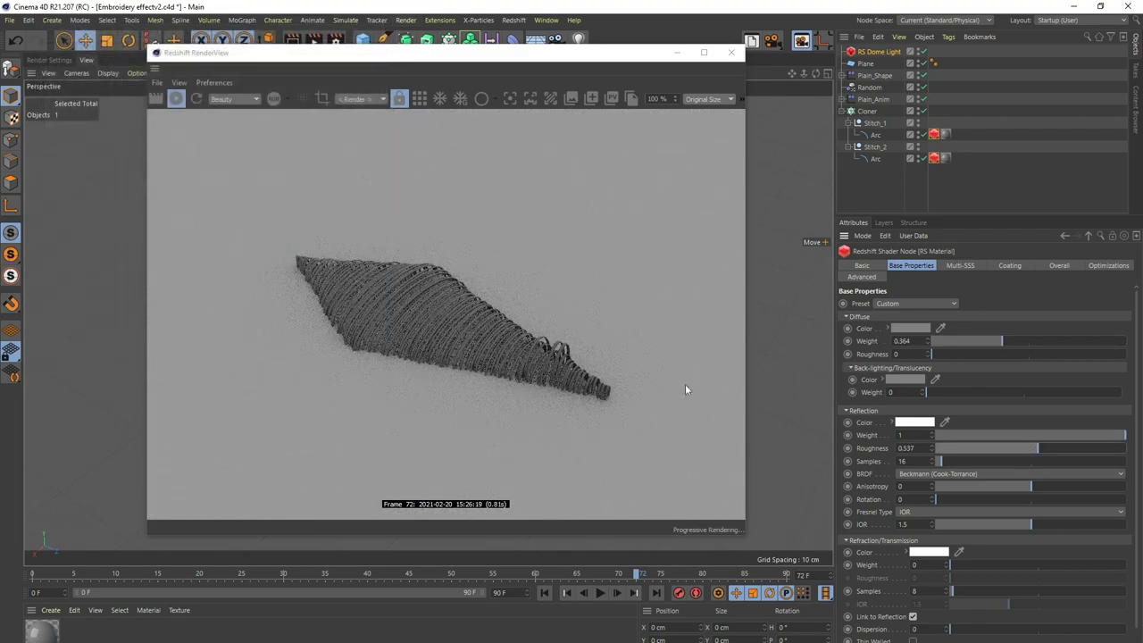
pyautogui.moveTo(129, 578); pyautogui.dragTo(201, 574)
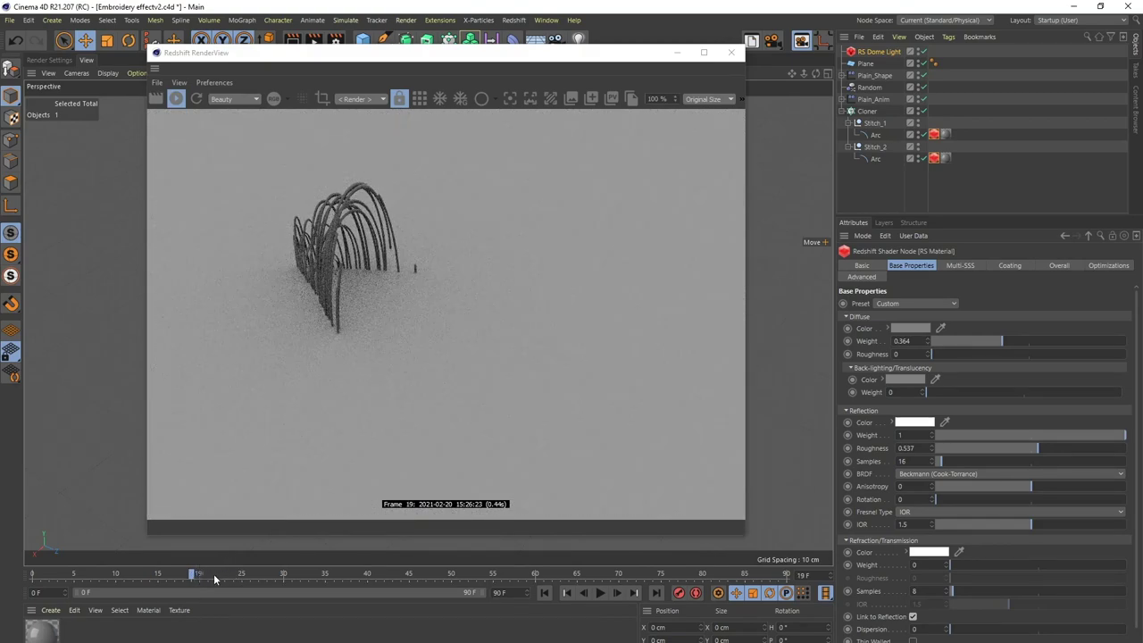
pyautogui.moveTo(218, 576); pyautogui.dragTo(217, 576)
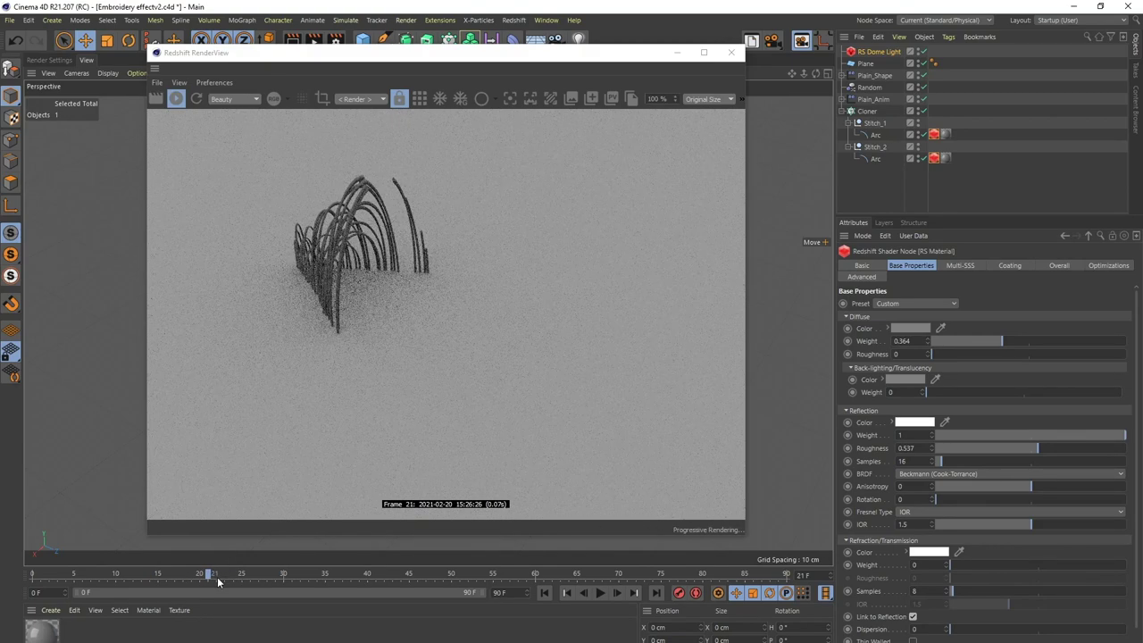
# Step: Select both Arc Redshift tags and add points to the Scale spline, pulling the start down
pyautogui.click(9, 20)
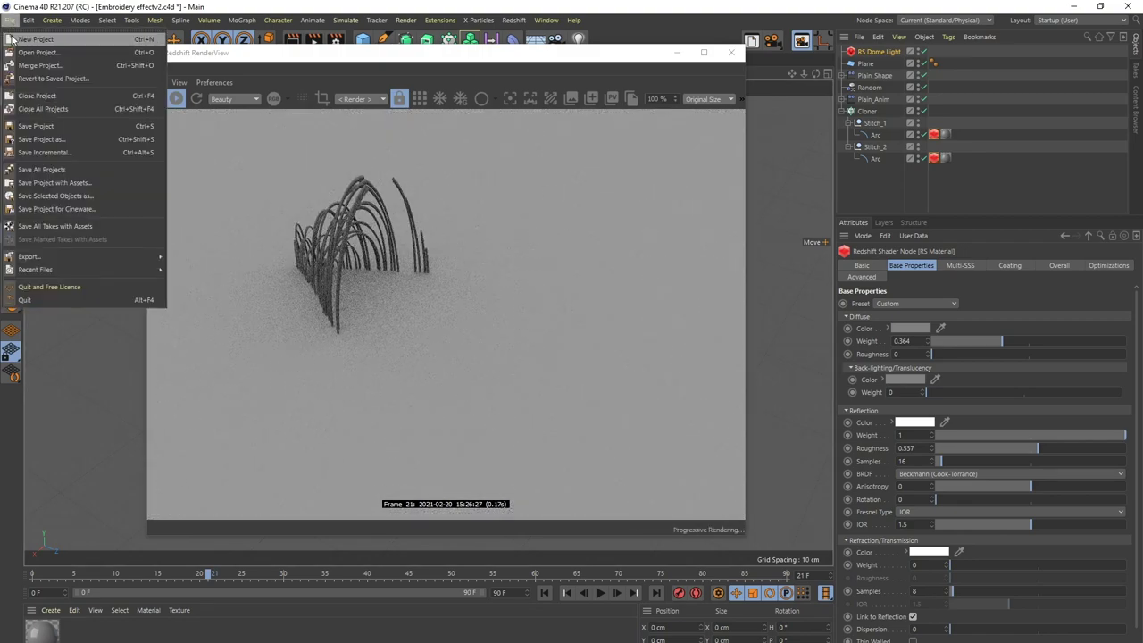
pyautogui.click(934, 136)
pyautogui.keyDown('ctrl'); pyautogui.click(934, 158); pyautogui.keyUp('ctrl')
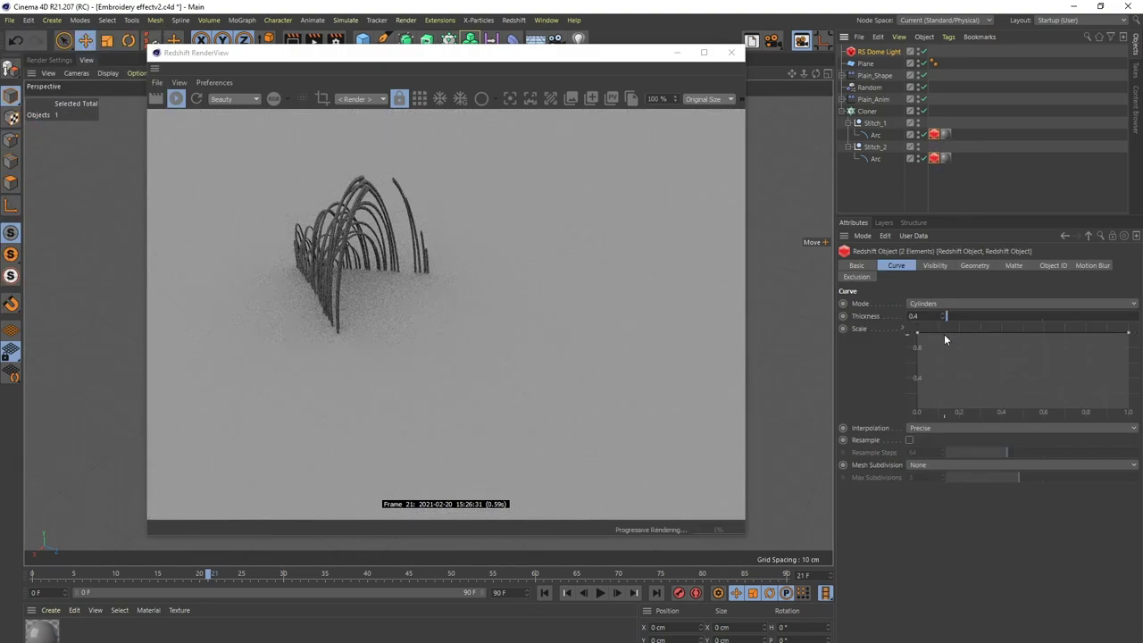
pyautogui.keyDown('ctrl'); pyautogui.click(944, 333); pyautogui.keyUp('ctrl')
pyautogui.keyDown('ctrl'); pyautogui.click(1093, 333); pyautogui.keyUp('ctrl')
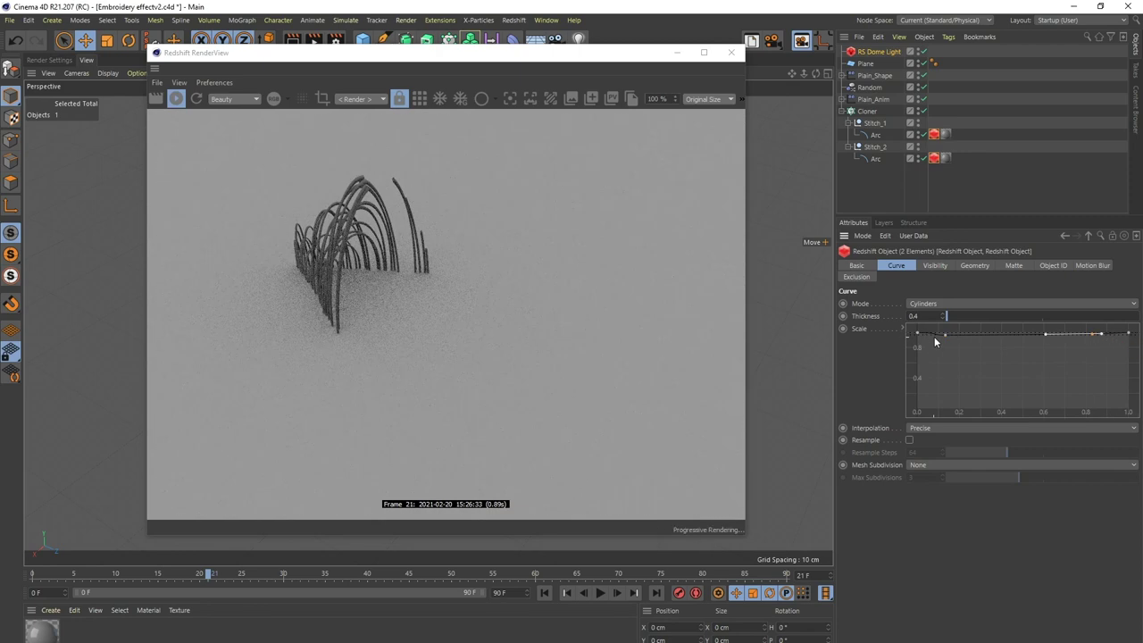
pyautogui.moveTo(951, 335)
pyautogui.mouseDown()
pyautogui.moveTo(970, 355)
pyautogui.moveTo(916, 376)
pyautogui.mouseUp()
pyautogui.moveTo(926, 376); pyautogui.dragTo(919, 370)
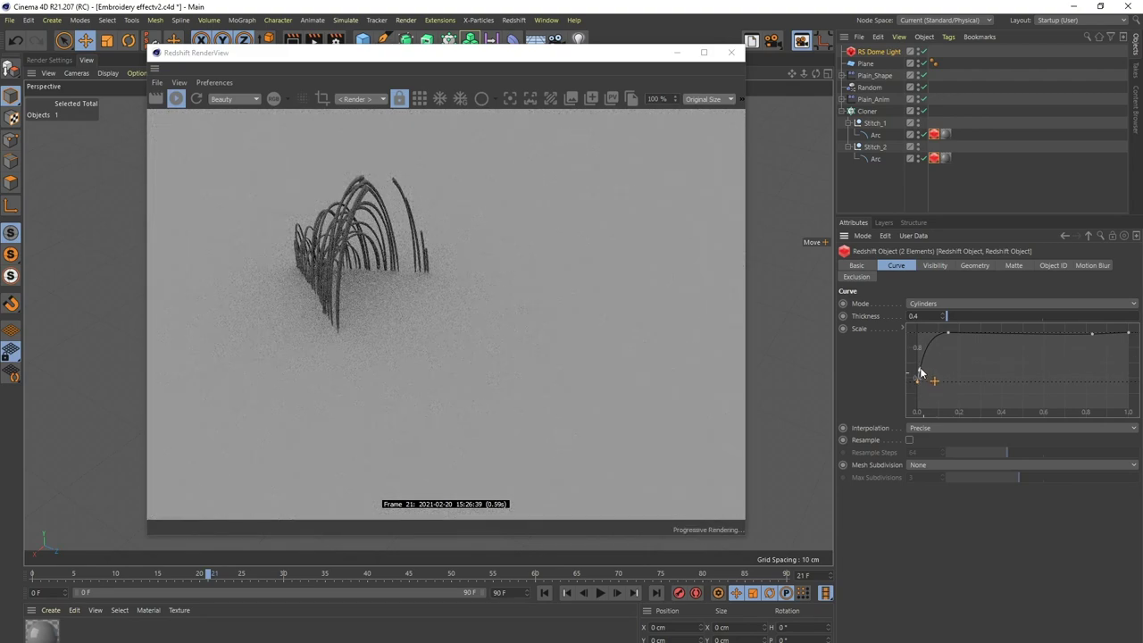
# Step: Level the Scale spline's mid-length plateau and drop its end to 0 so the arcs taper
pyautogui.moveTo(1092, 335)
pyautogui.mouseDown()
pyautogui.moveTo(1124, 376)
pyautogui.moveTo(1119, 347)
pyautogui.mouseUp()
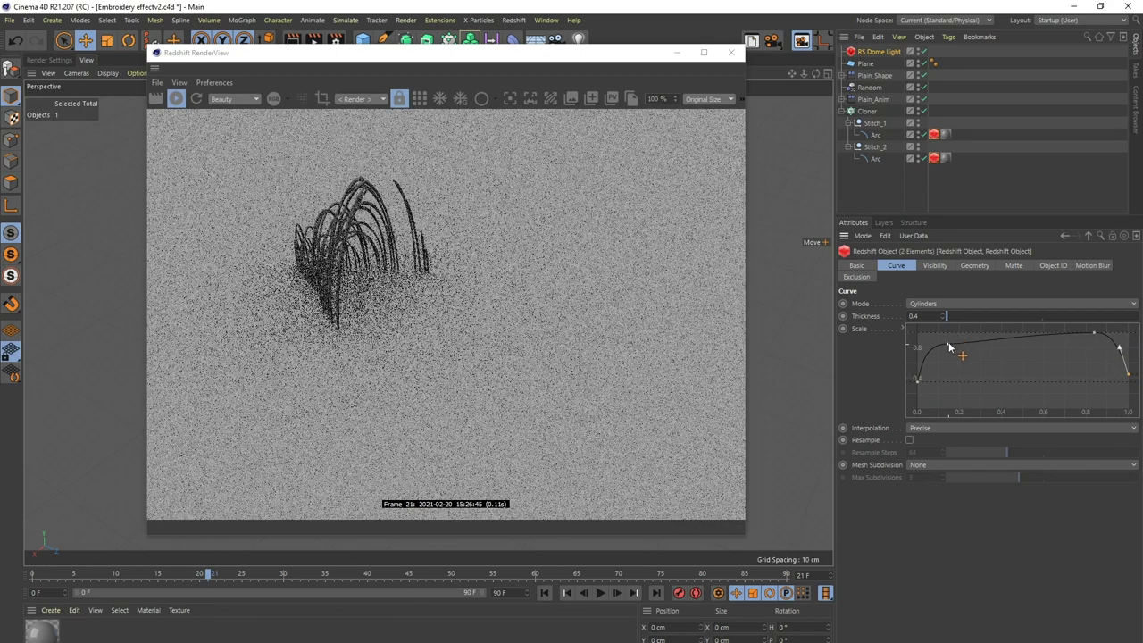
pyautogui.moveTo(949, 347); pyautogui.dragTo(955, 332)
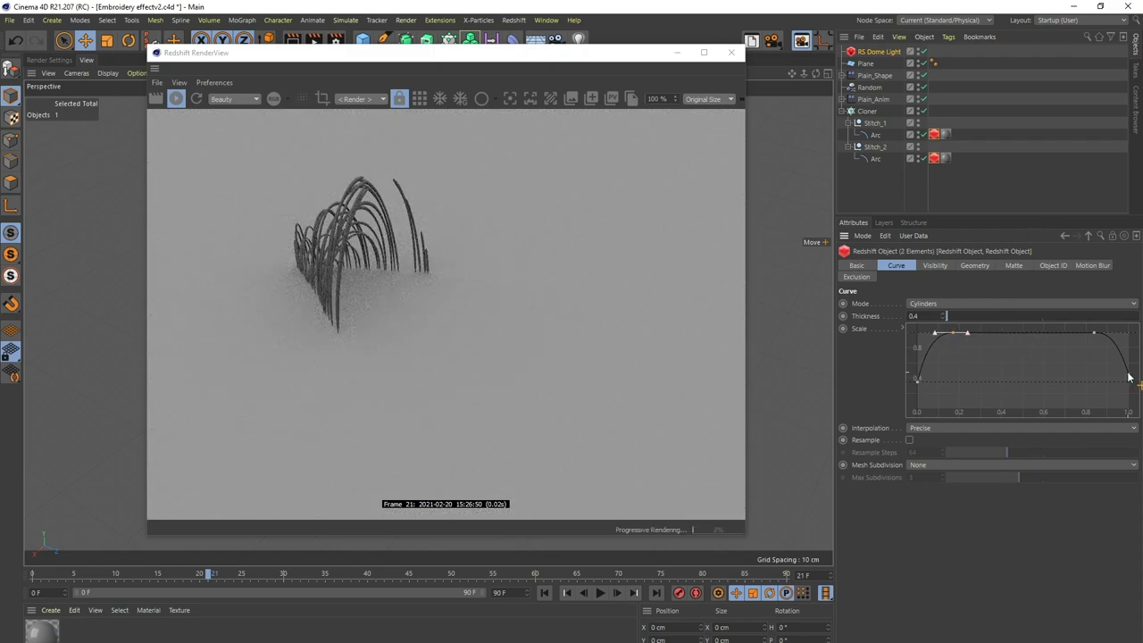
pyautogui.moveTo(1130, 378); pyautogui.dragTo(1129, 393)
pyautogui.moveTo(959, 336); pyautogui.dragTo(970, 331)
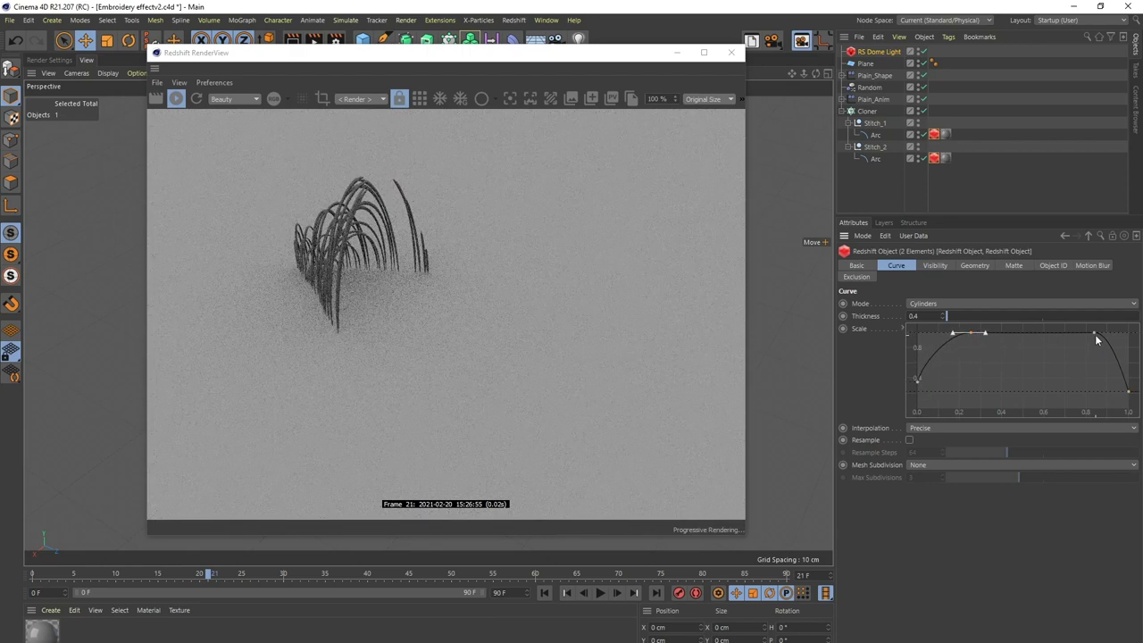
pyautogui.moveTo(1095, 334); pyautogui.dragTo(1080, 330)
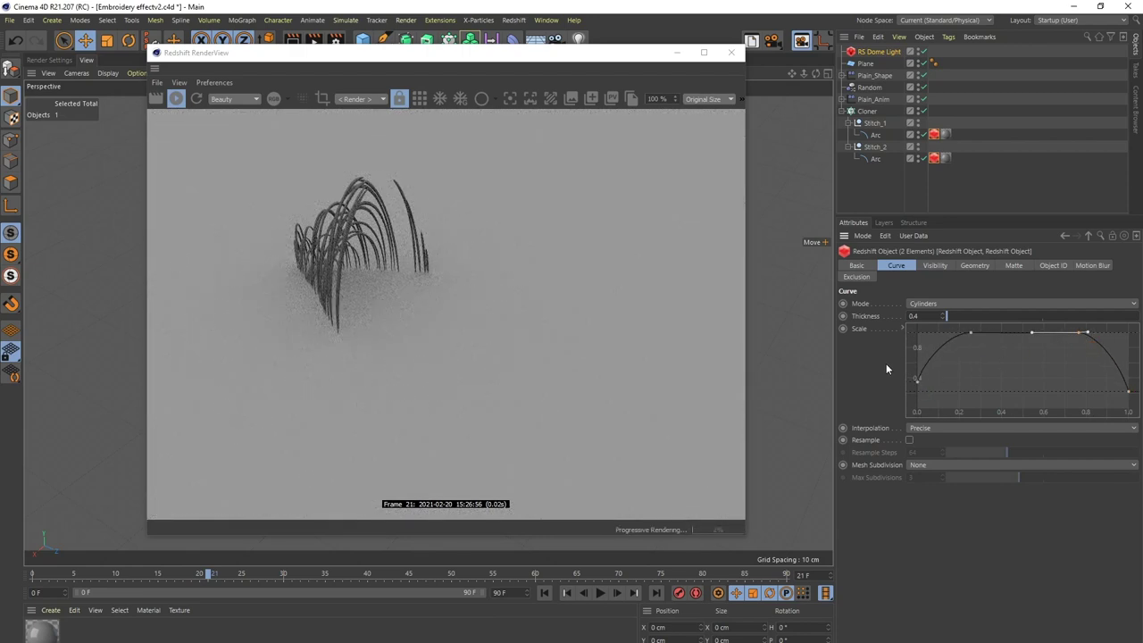
pyautogui.click(10, 19)
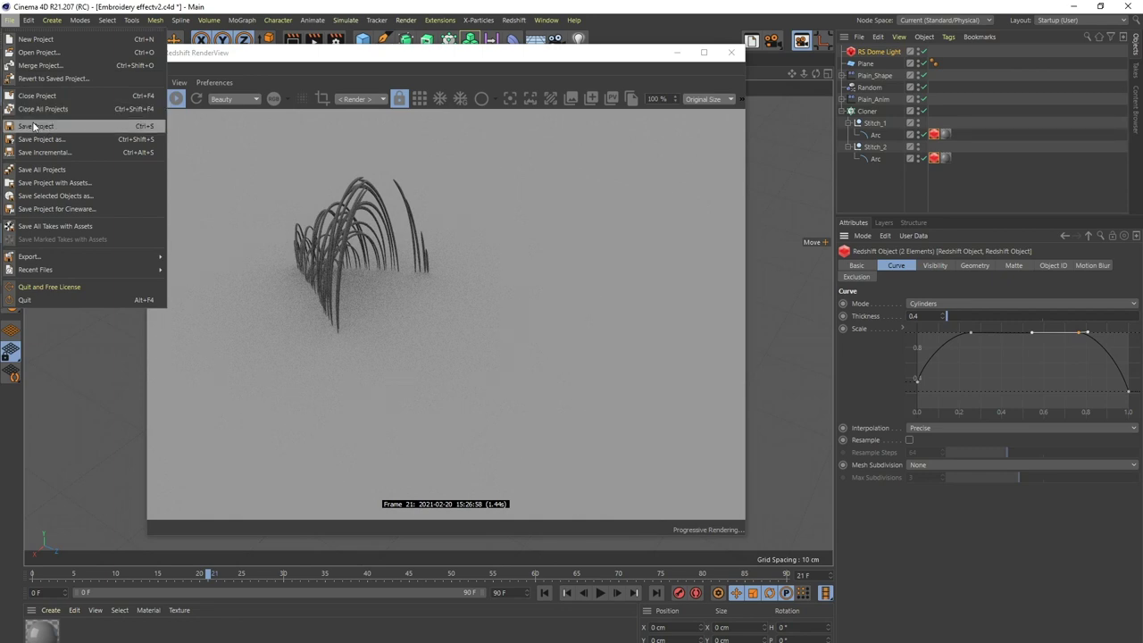
# Step: Save the project and make RS String's diffuse a deep red (H0 S100 V69) at weight 1
pyautogui.click(41, 111)
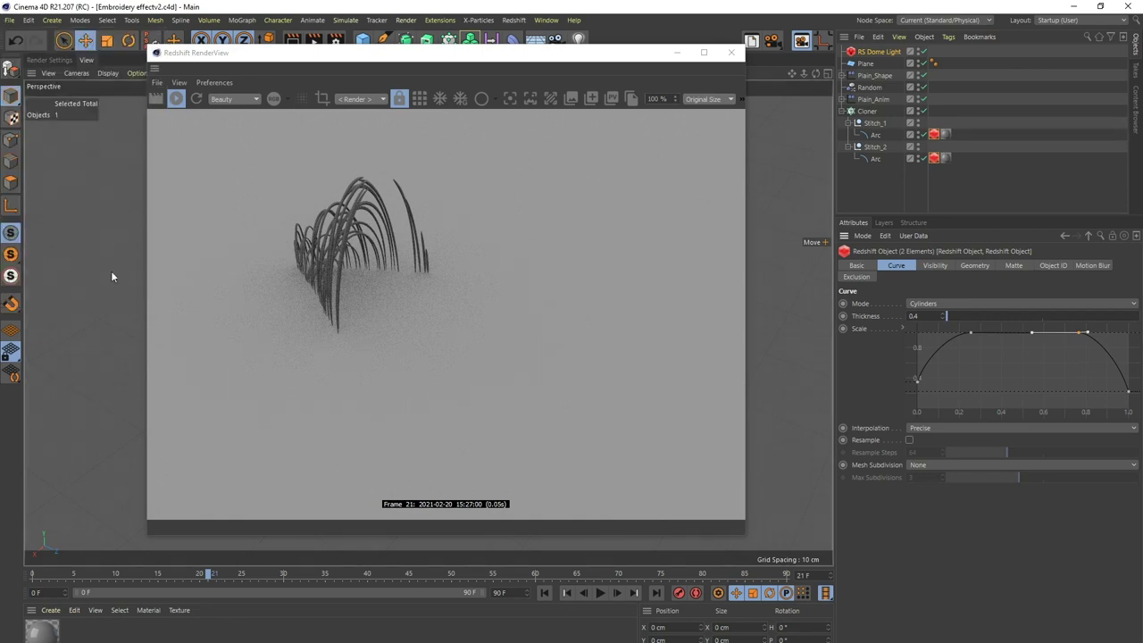
pyautogui.doubleClick(42, 632)
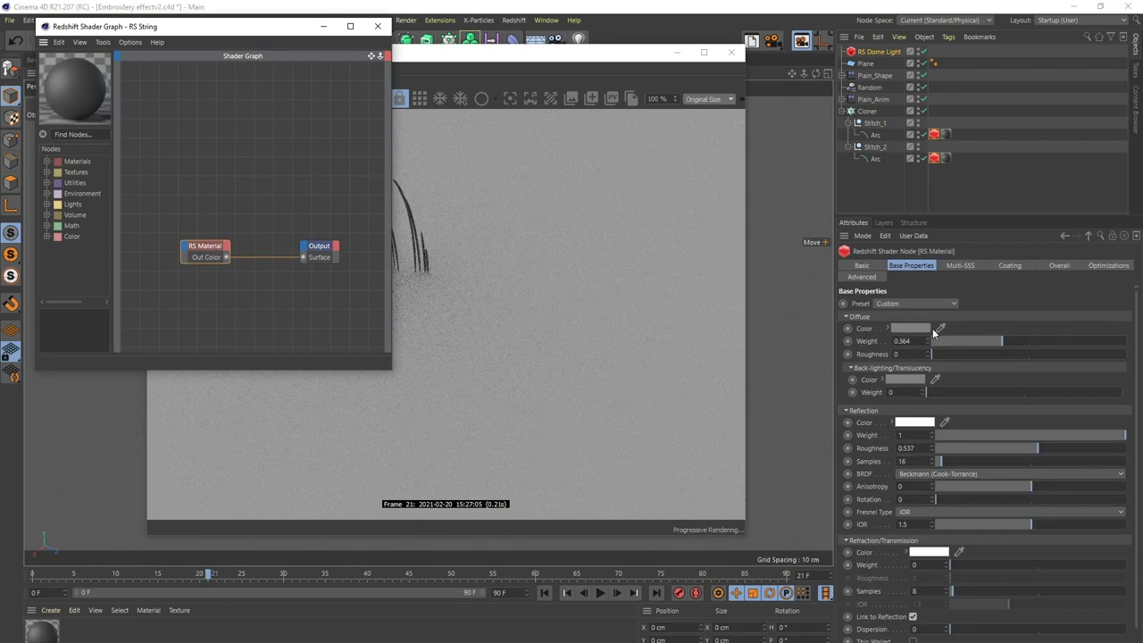
pyautogui.click(927, 327)
pyautogui.moveTo(974, 350); pyautogui.dragTo(1038, 336)
pyautogui.click(935, 337)
pyautogui.click(962, 349)
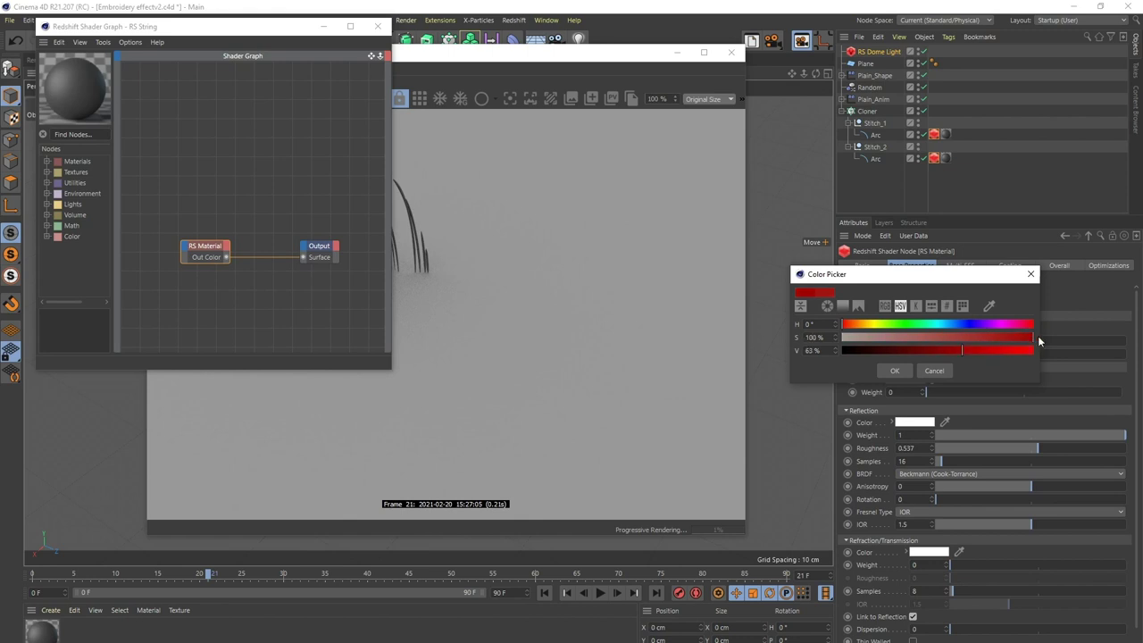
pyautogui.click(897, 371)
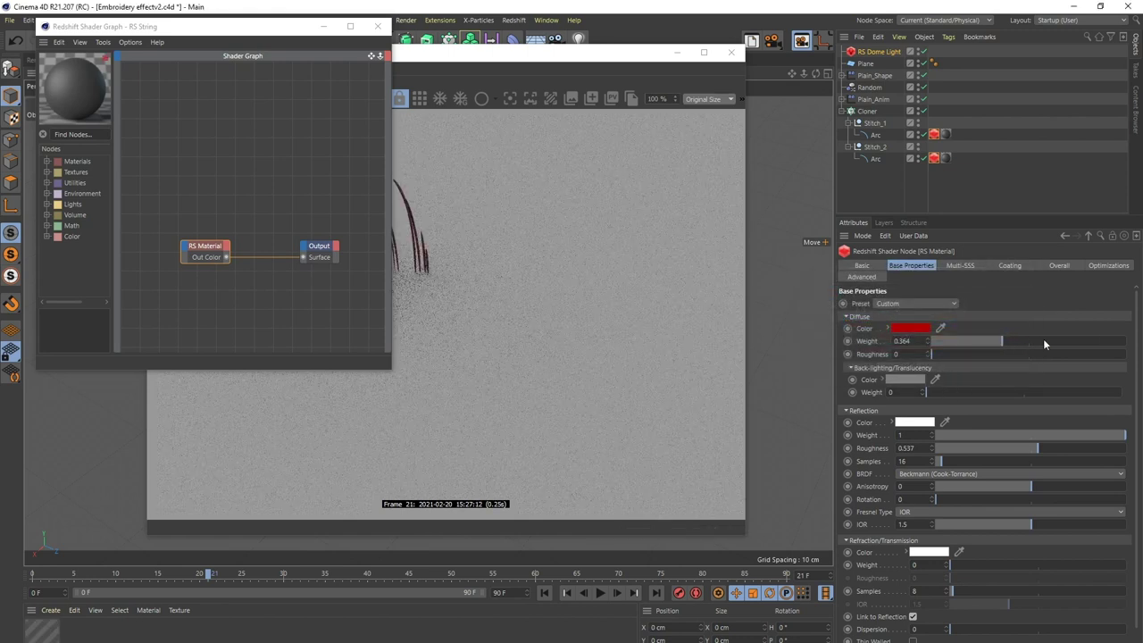
pyautogui.moveTo(1095, 341); pyautogui.dragTo(1127, 341)
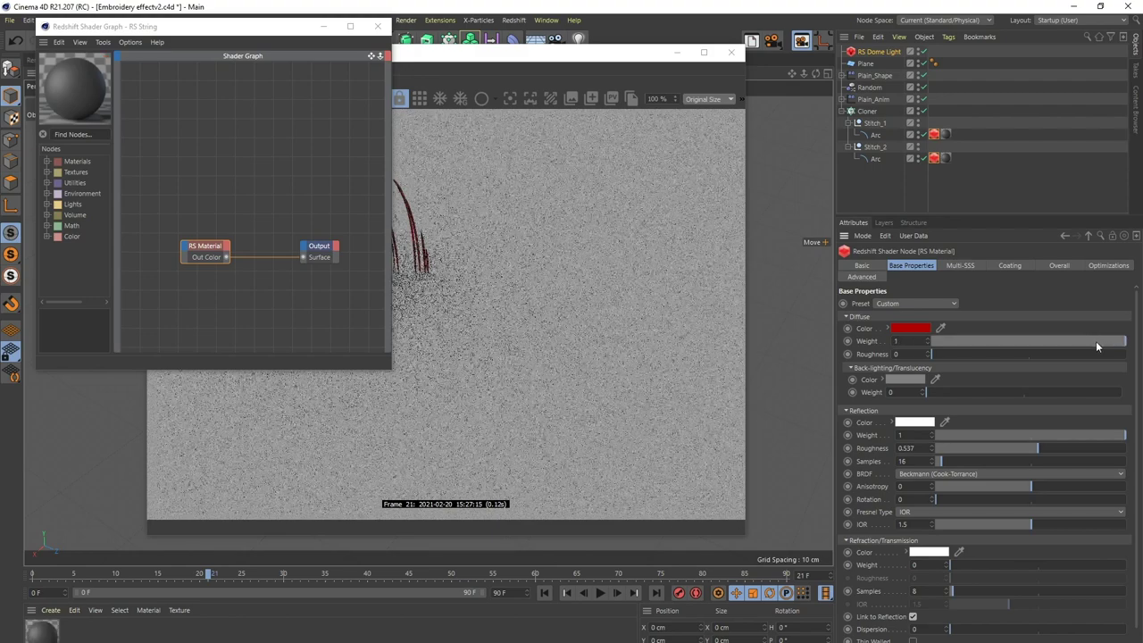
pyautogui.click(377, 25)
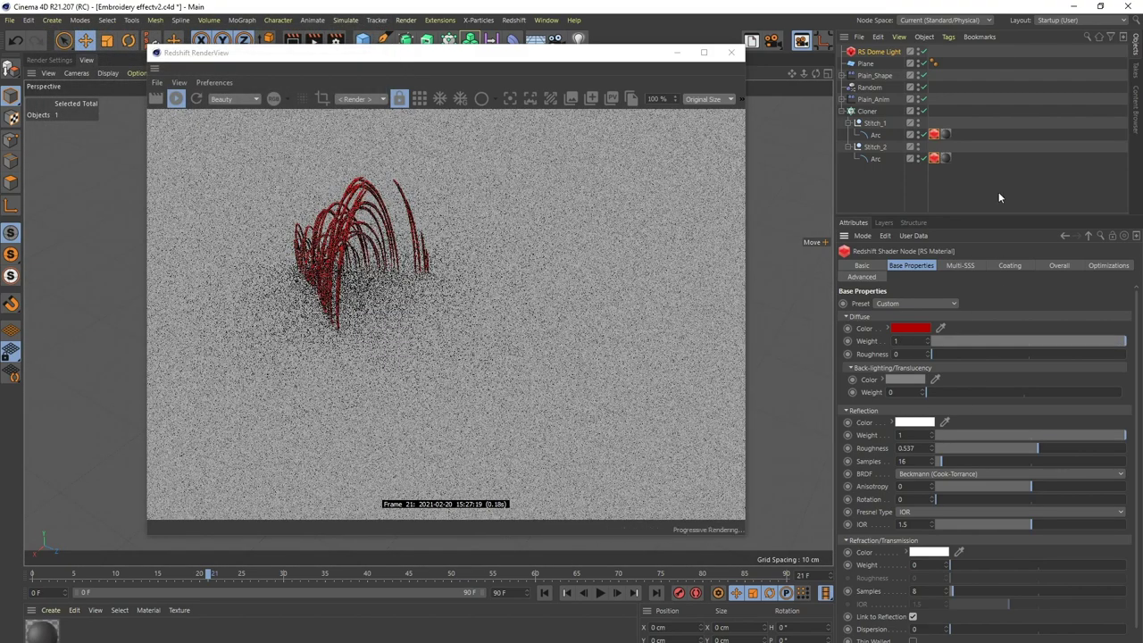
# Step: Raise both ends of Stitch_2's Redshift Scale spline so it ends near full size
pyautogui.click(933, 159)
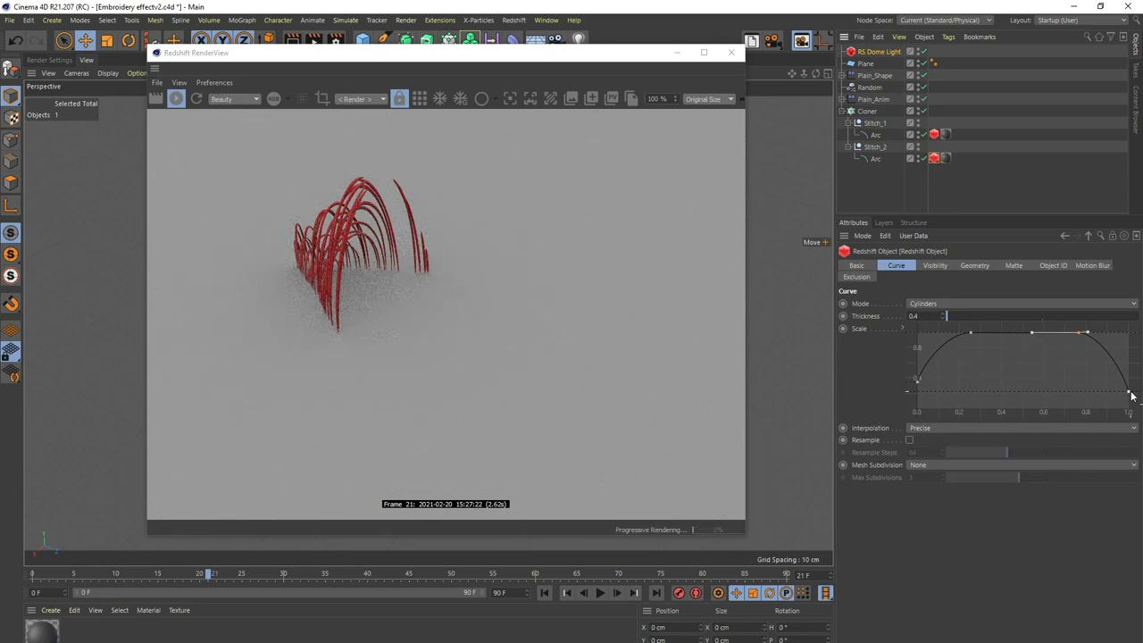
pyautogui.moveTo(1131, 396)
pyautogui.mouseDown()
pyautogui.moveTo(1132, 355)
pyautogui.moveTo(1123, 356)
pyautogui.mouseUp()
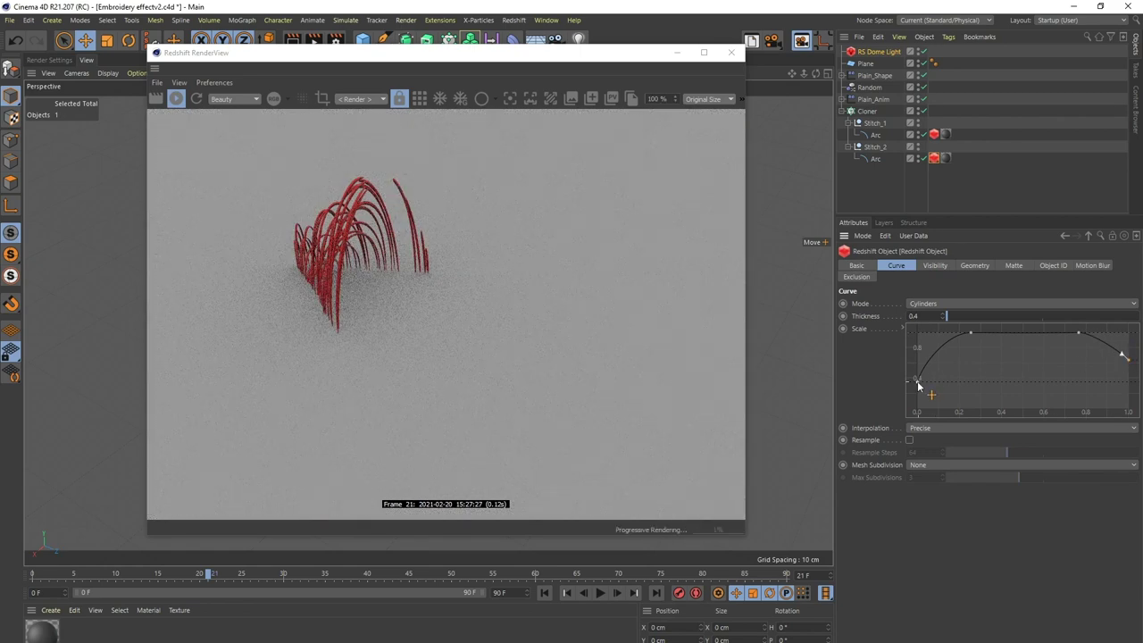
pyautogui.moveTo(918, 386); pyautogui.dragTo(922, 351)
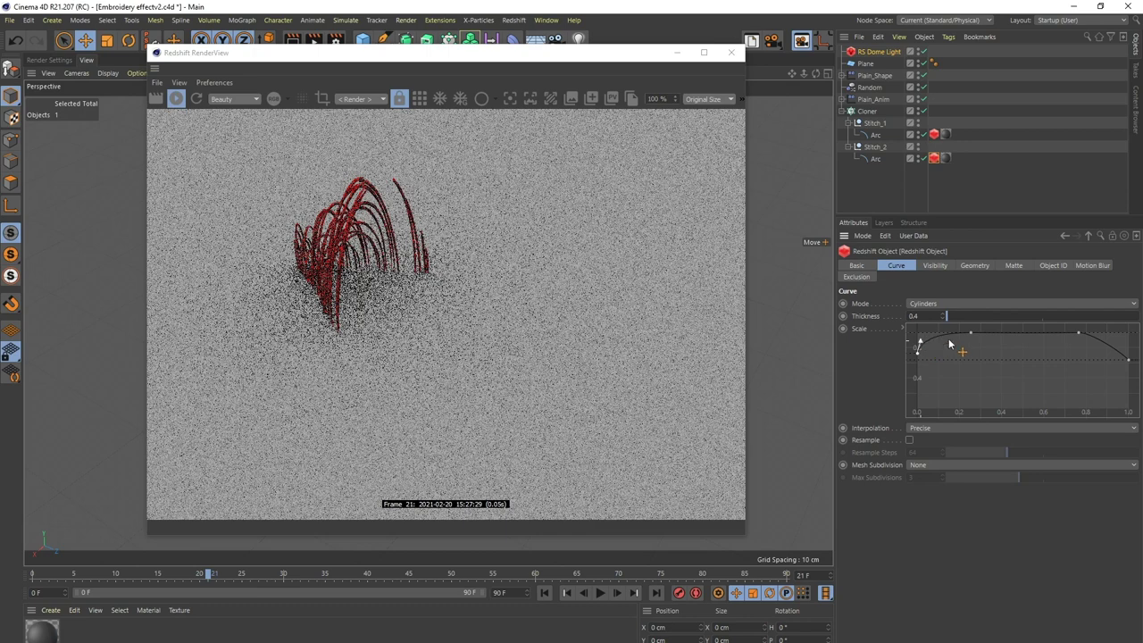
pyautogui.click(195, 98)
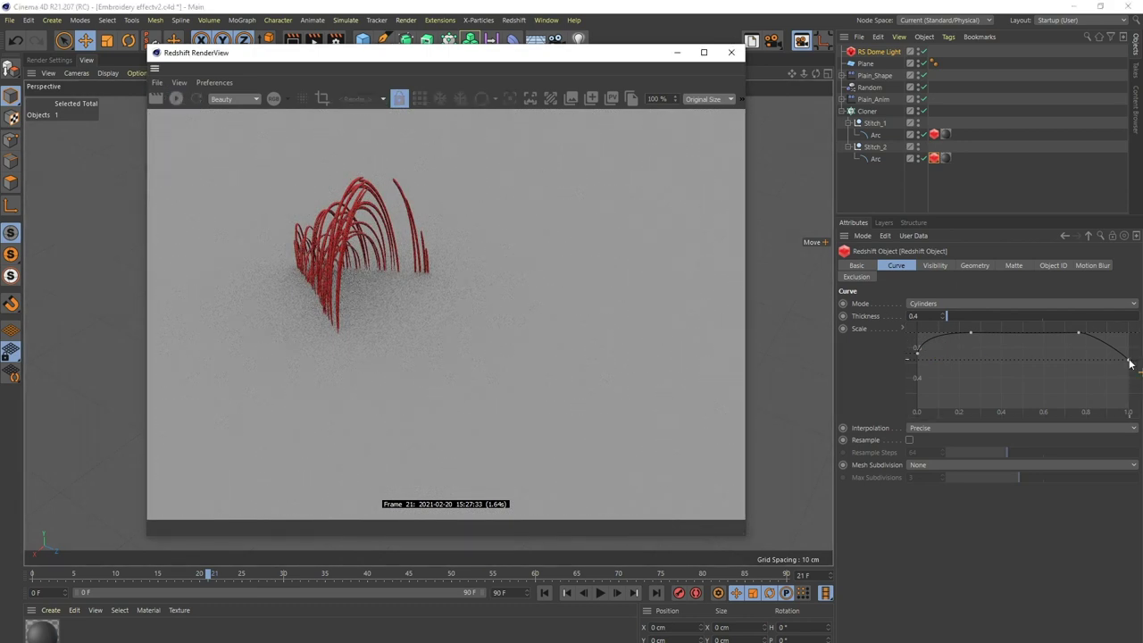
pyautogui.moveTo(1129, 360); pyautogui.dragTo(1131, 349)
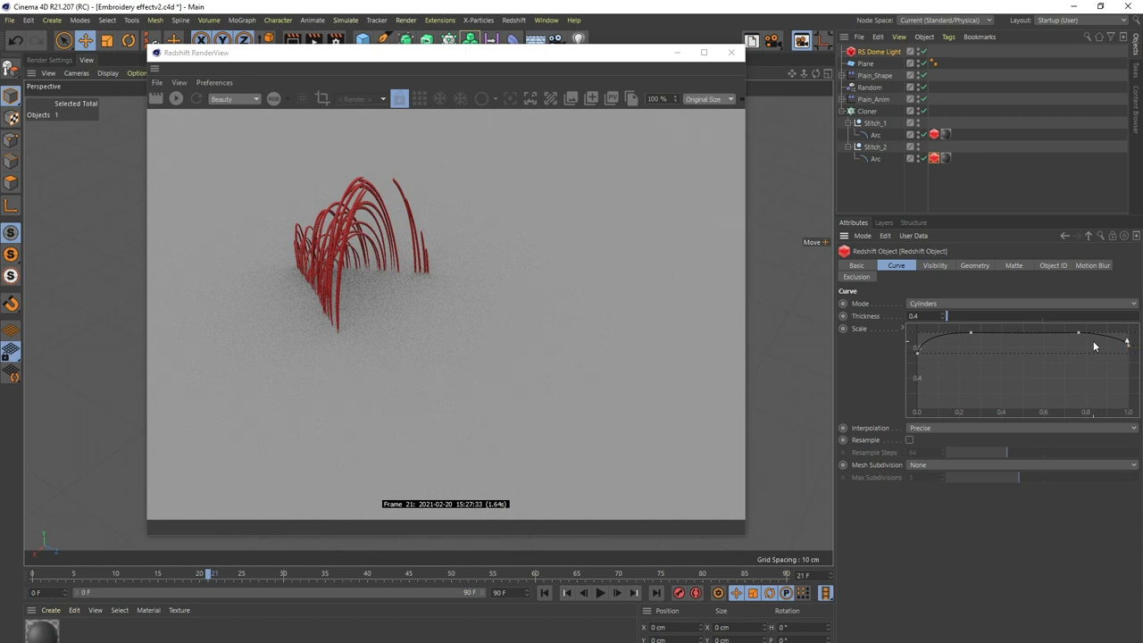
# Step: Paste the same Scale profile onto Stitch_1's Redshift tag and restart the render
pyautogui.rightClick(861, 328)
pyautogui.click(881, 136)
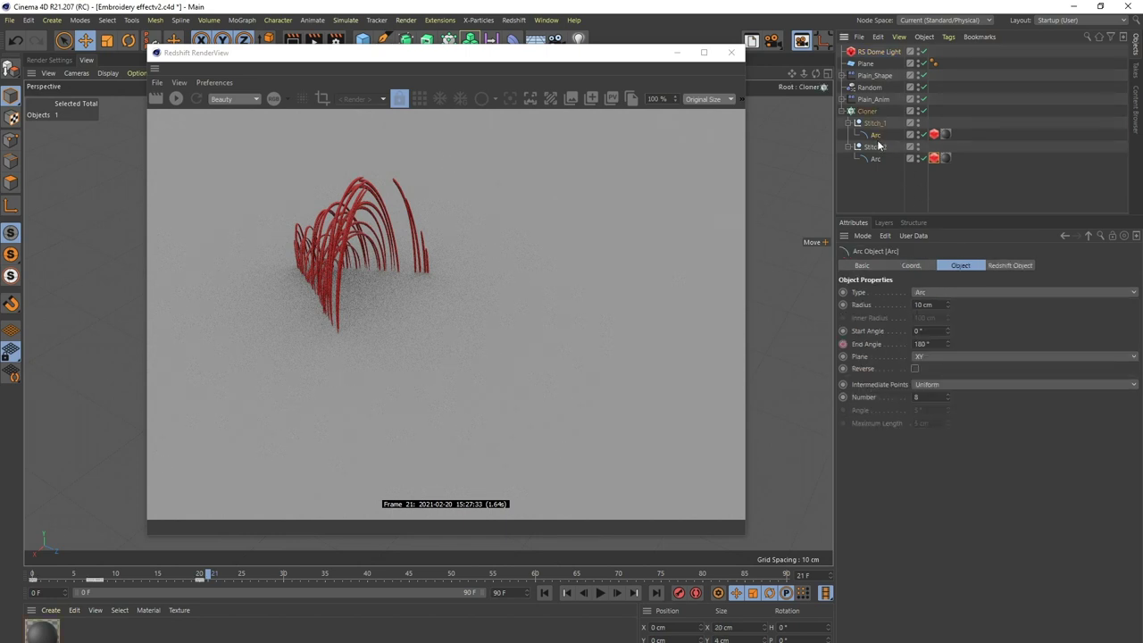
pyautogui.click(933, 136)
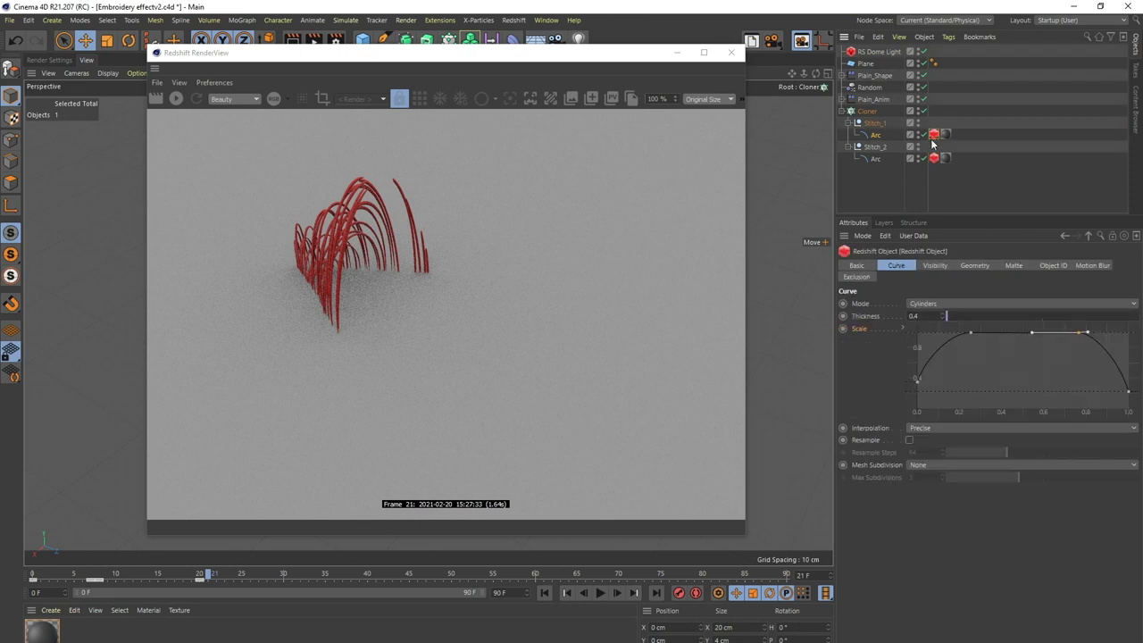
pyautogui.rightClick(870, 336)
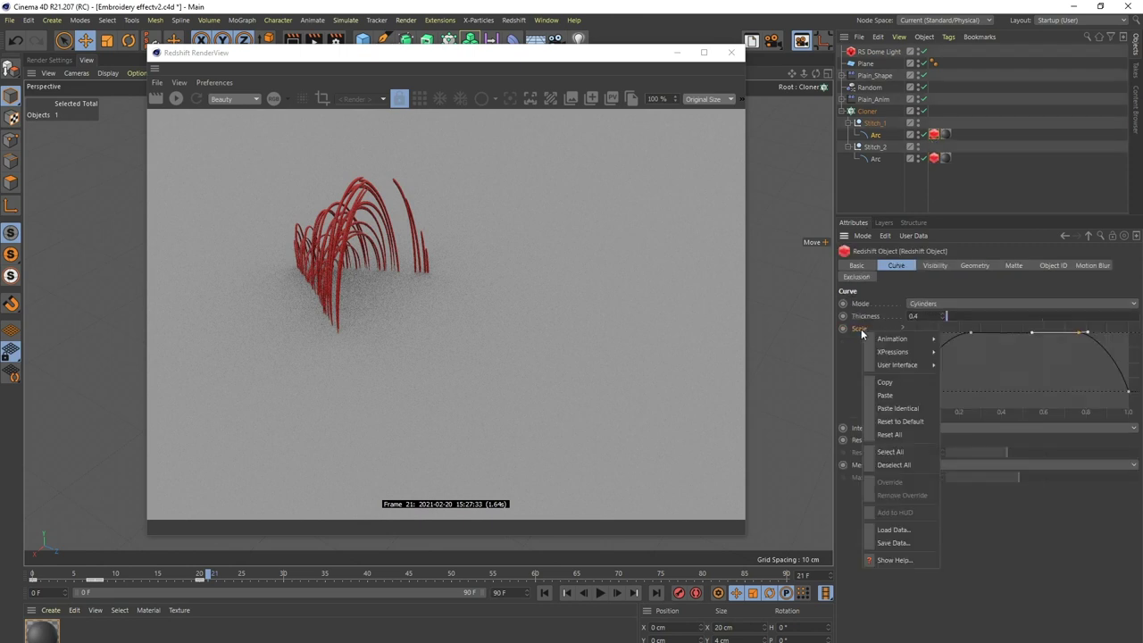
pyautogui.click(899, 395)
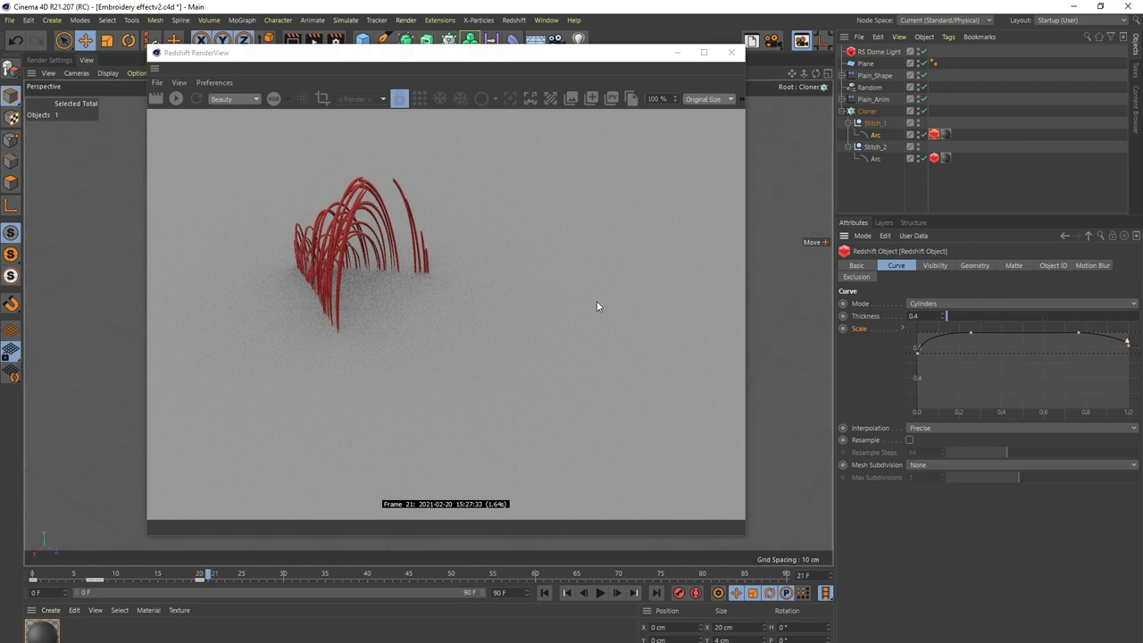
pyautogui.click(176, 100)
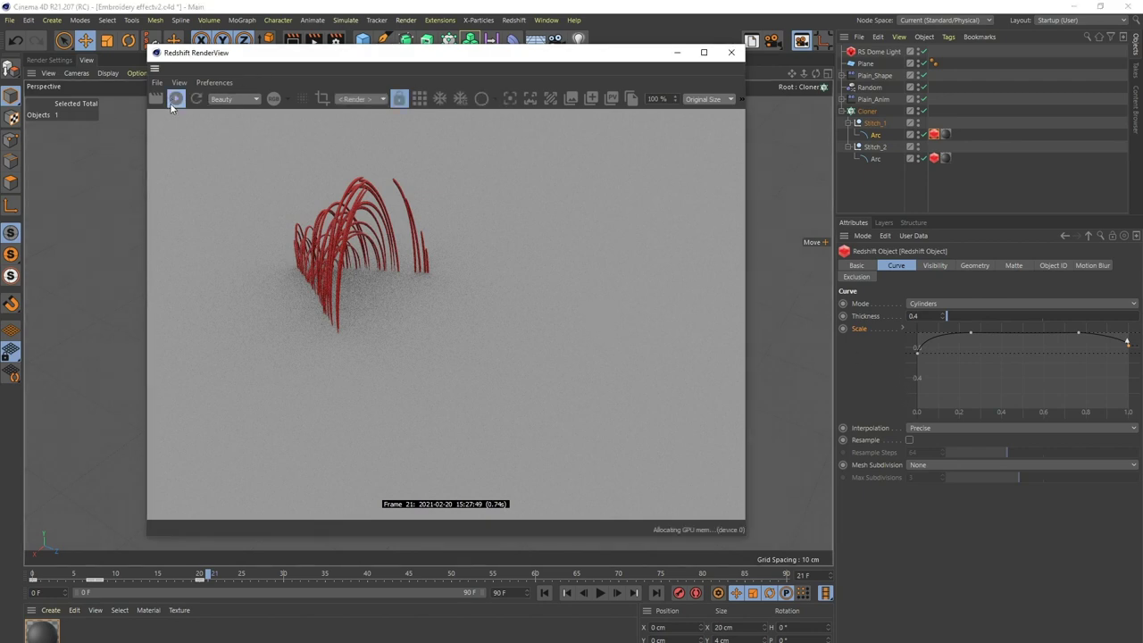
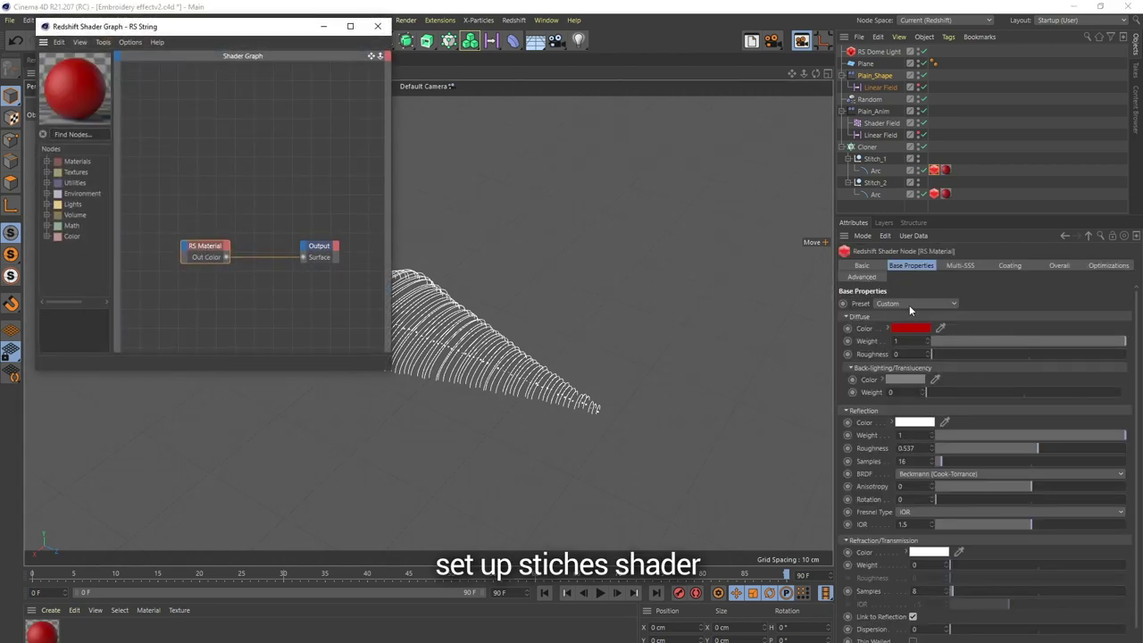
# Step: Switch the stitch material preset to Gold and load an HDRI into the RS Dome Light's Dome Map
pyautogui.click(909, 305)
pyautogui.click(910, 405)
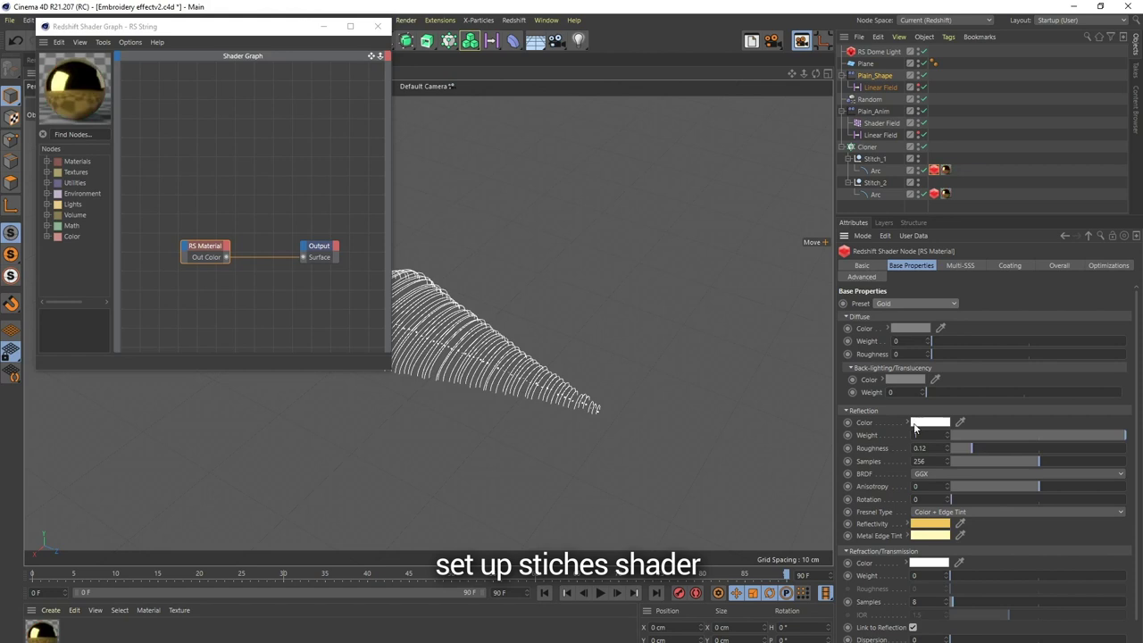
pyautogui.click(880, 52)
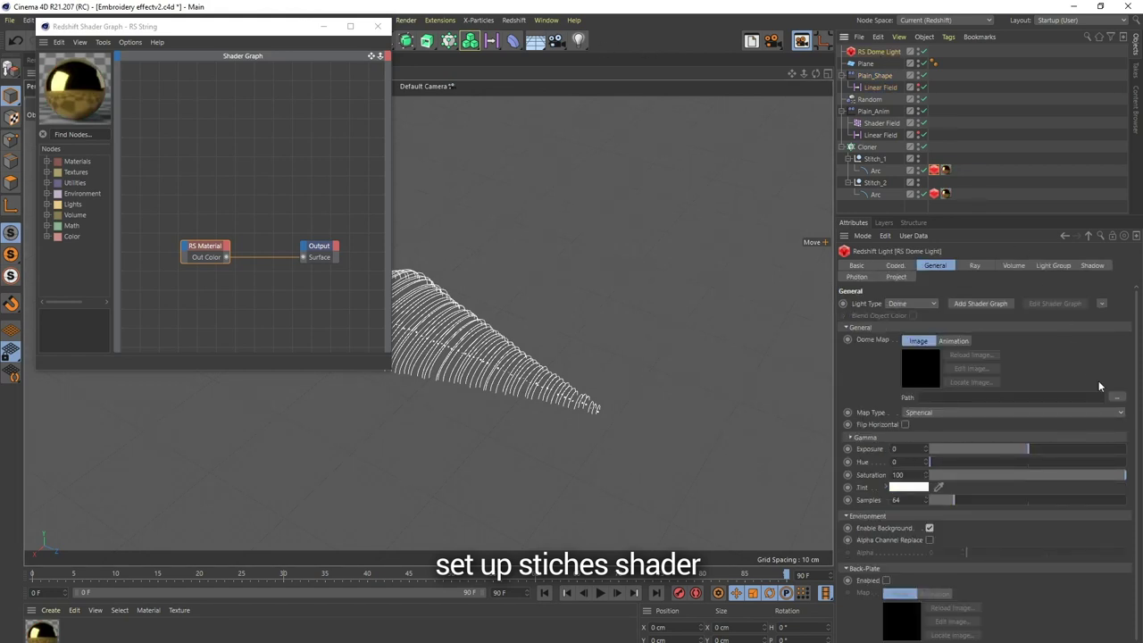
pyautogui.click(659, 405)
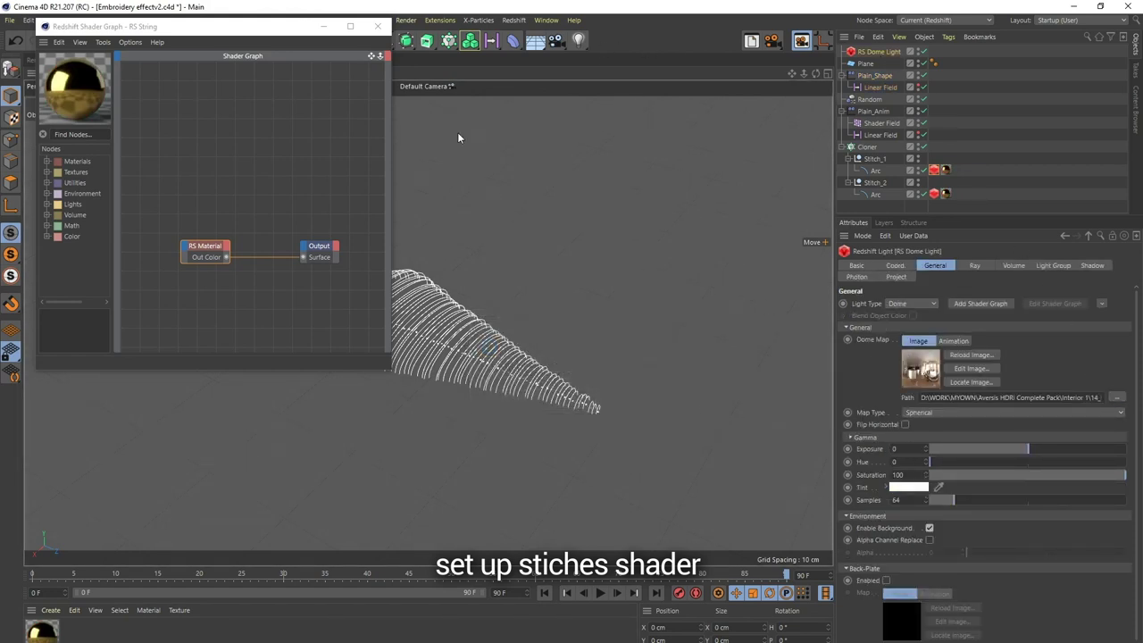
# Step: Preview the gold stitches in Redshift RenderView, then close the render window
pyautogui.click(514, 19)
pyautogui.click(536, 113)
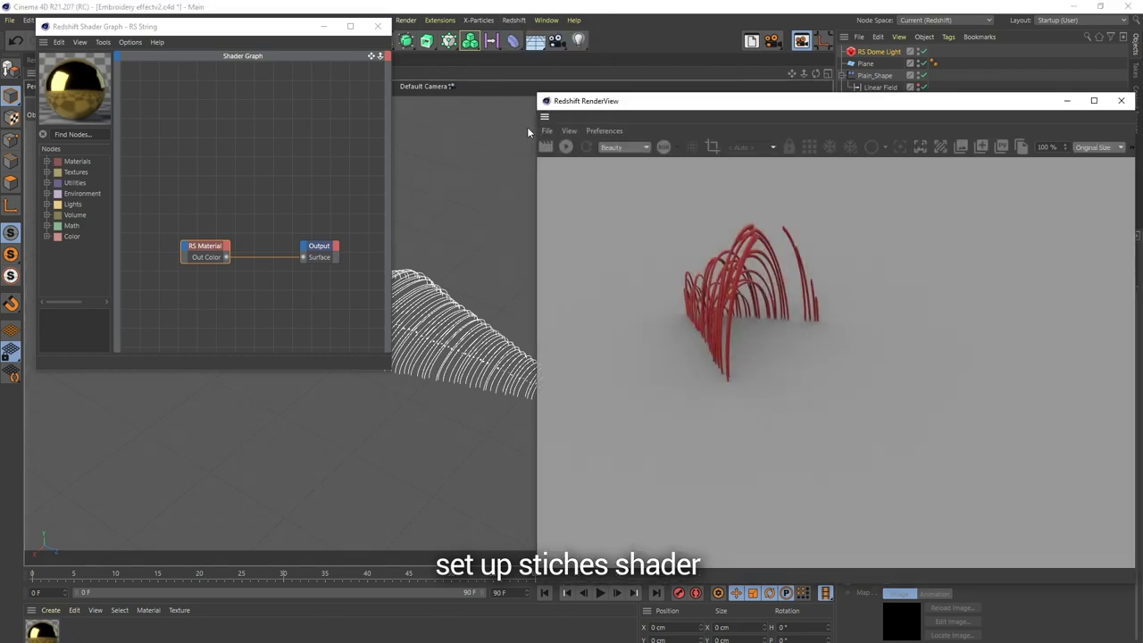
pyautogui.click(565, 147)
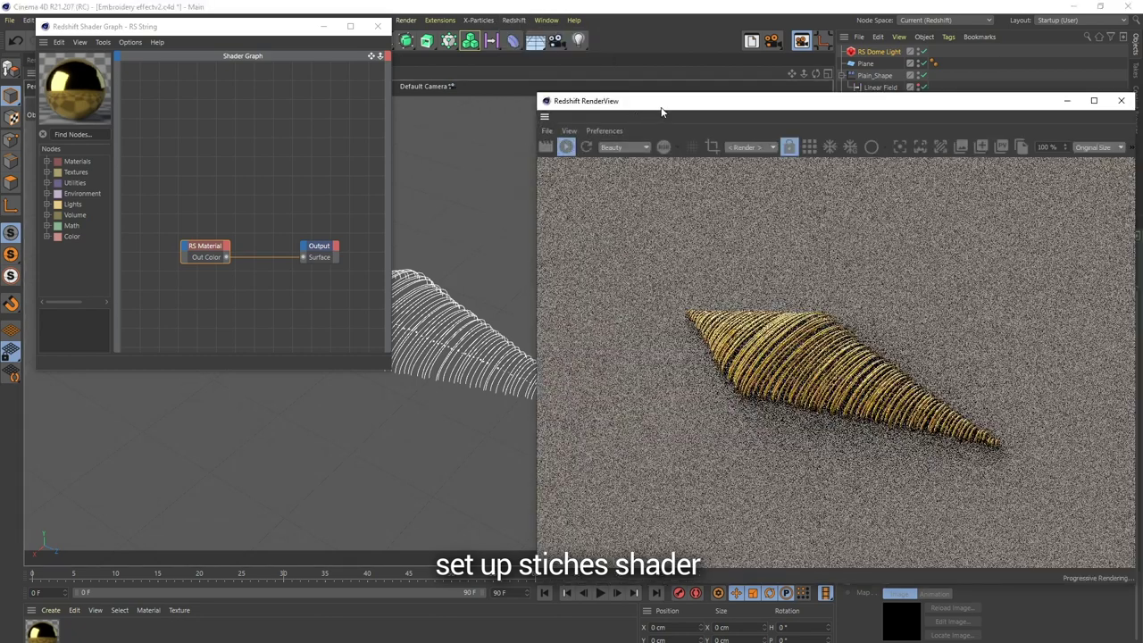
pyautogui.moveTo(674, 111); pyautogui.dragTo(305, 112)
pyautogui.click(406, 87)
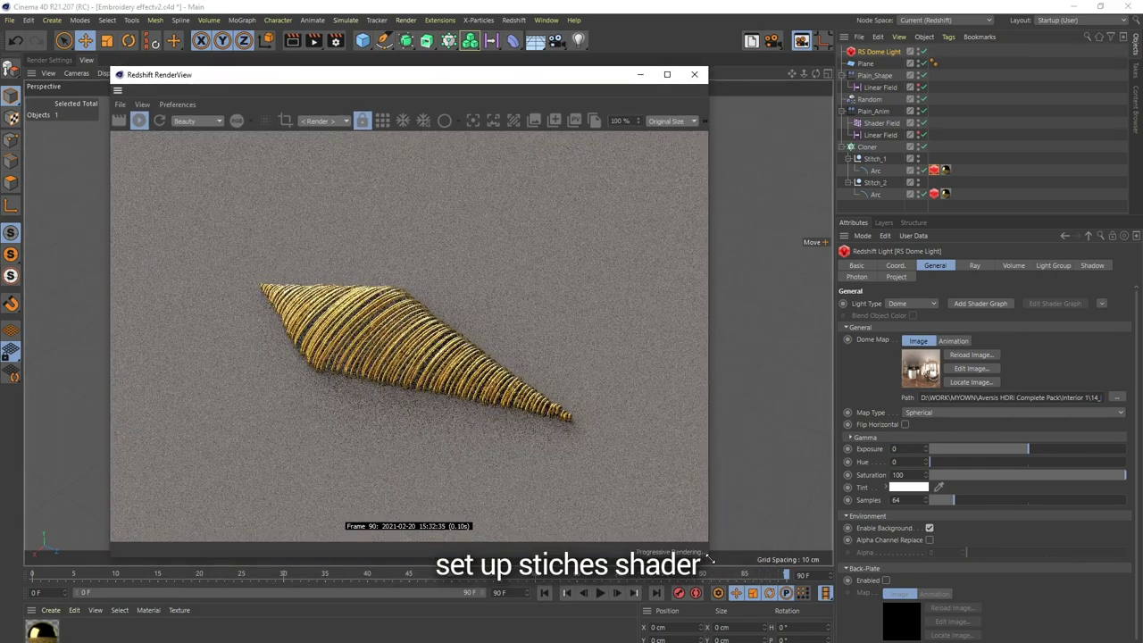
pyautogui.moveTo(709, 558); pyautogui.dragTo(683, 544)
pyautogui.click(671, 74)
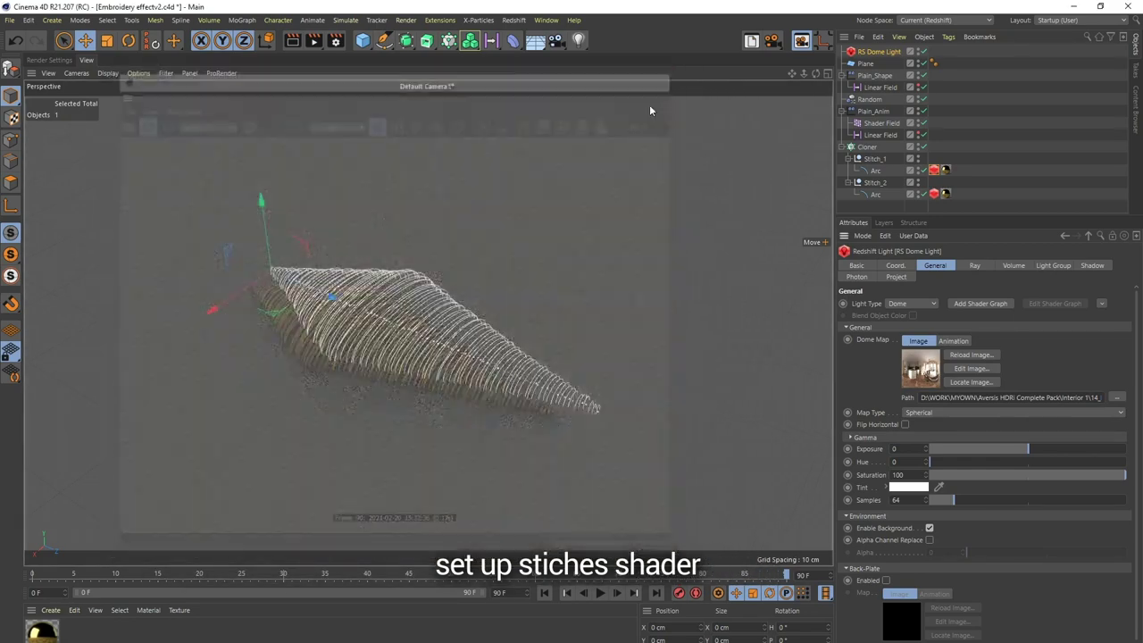
# Step: Reopen Redshift RenderView, restart the render of the gold stitches, and close it
pyautogui.click(514, 21)
pyautogui.click(531, 112)
pyautogui.moveTo(590, 107); pyautogui.dragTo(248, 83)
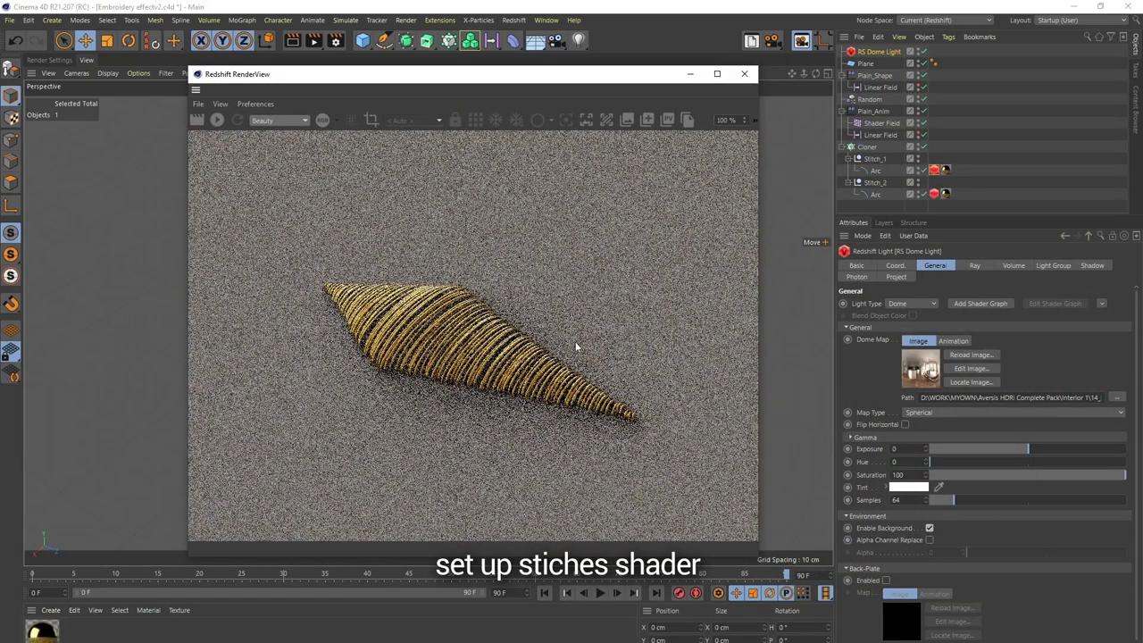
pyautogui.scroll(-1, 576, 346)
pyautogui.scroll(1, 543, 320)
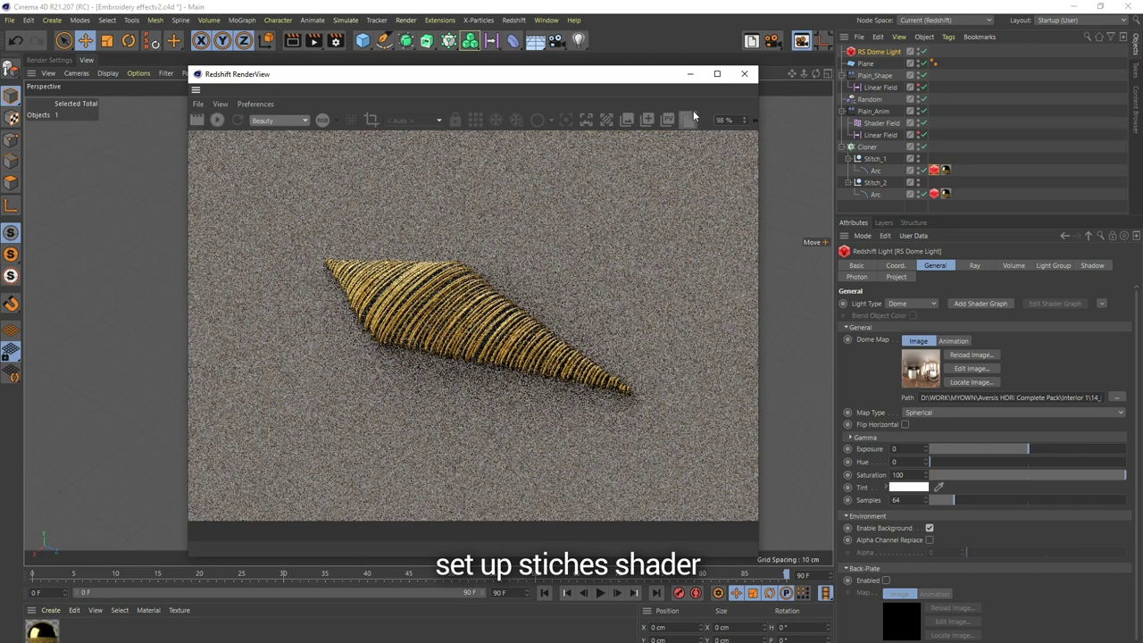
pyautogui.click(196, 119)
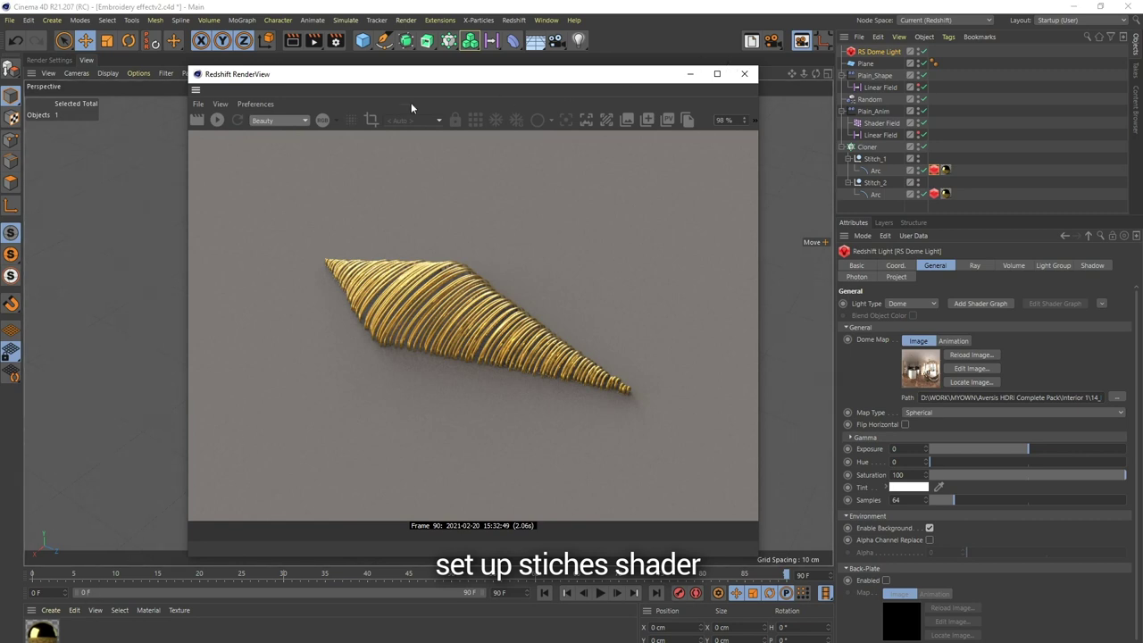
pyautogui.click(744, 73)
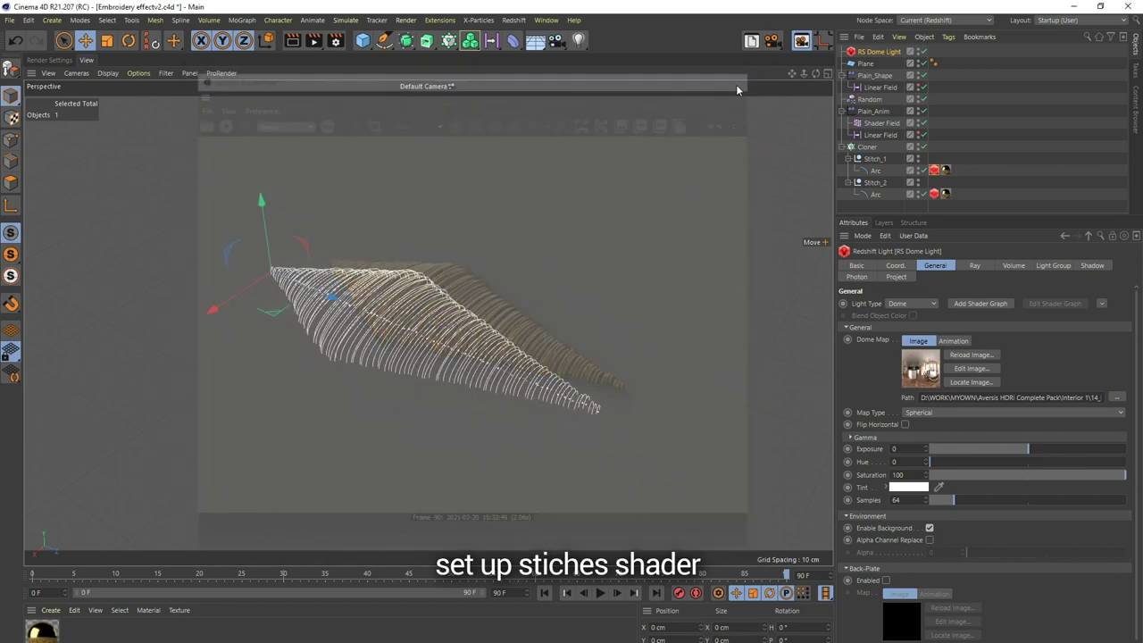
# Step: Collapse the Plain_Anim and Plain_Shape groups in the Object Manager
pyautogui.click(842, 113)
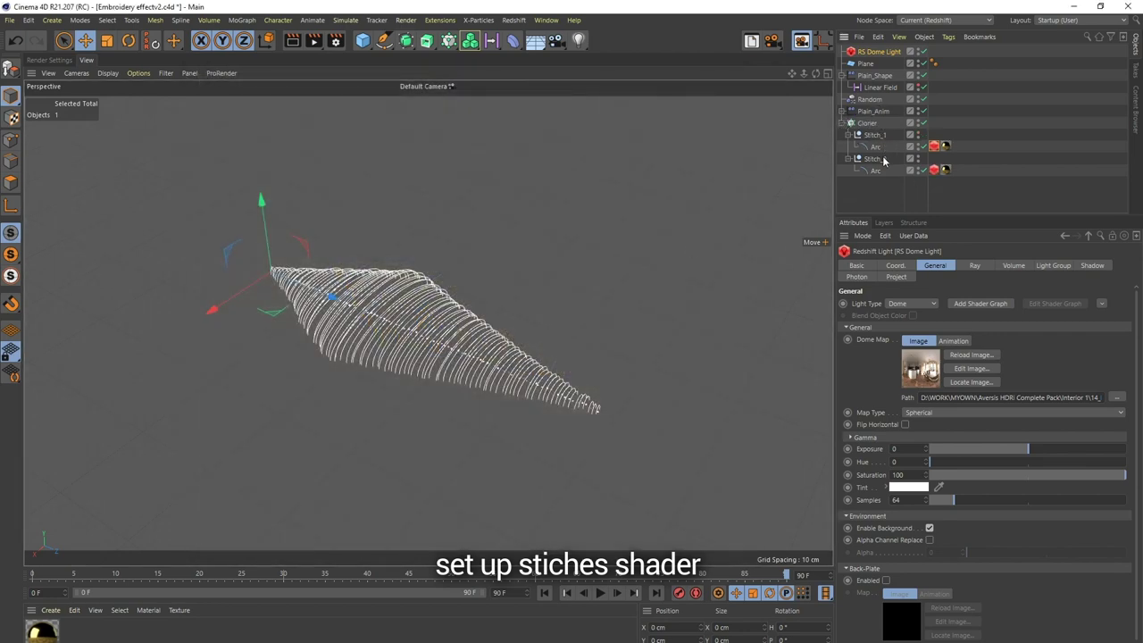
pyautogui.click(884, 160)
pyautogui.click(872, 124)
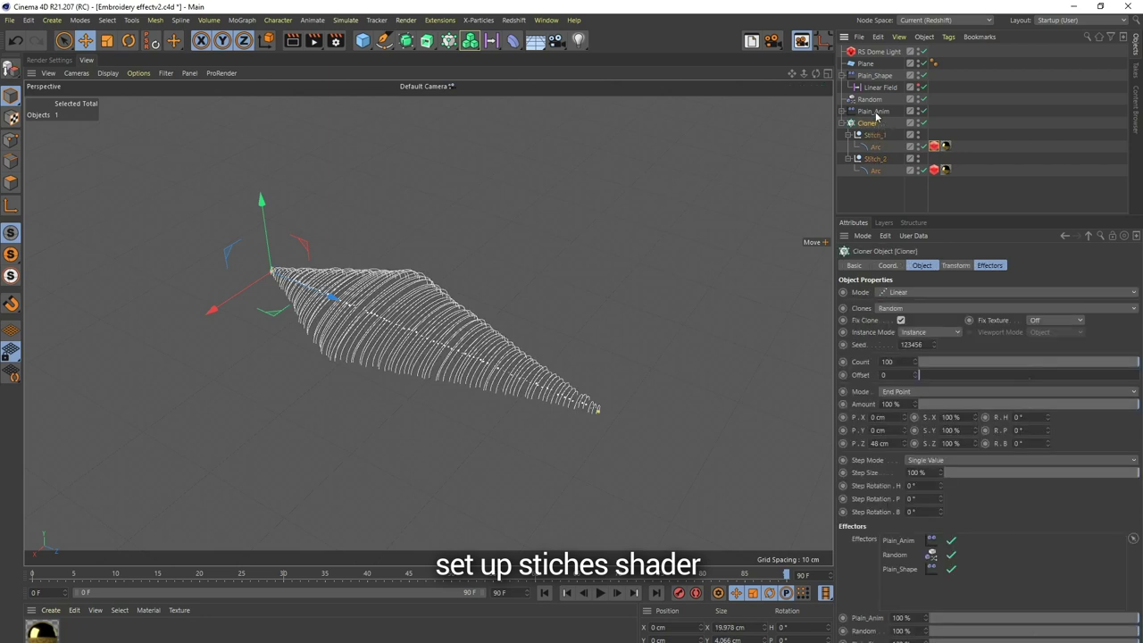
pyautogui.click(843, 76)
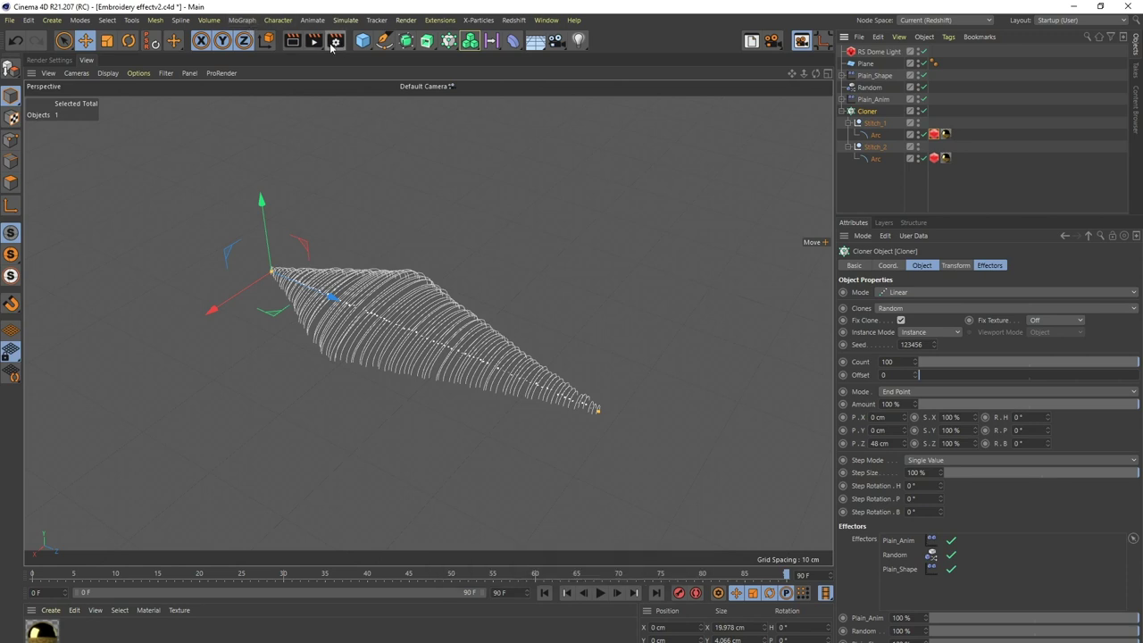
# Step: Open the RS String Shader Graph and add an RS Color User Data node wired to the surface
pyautogui.doubleClick(42, 632)
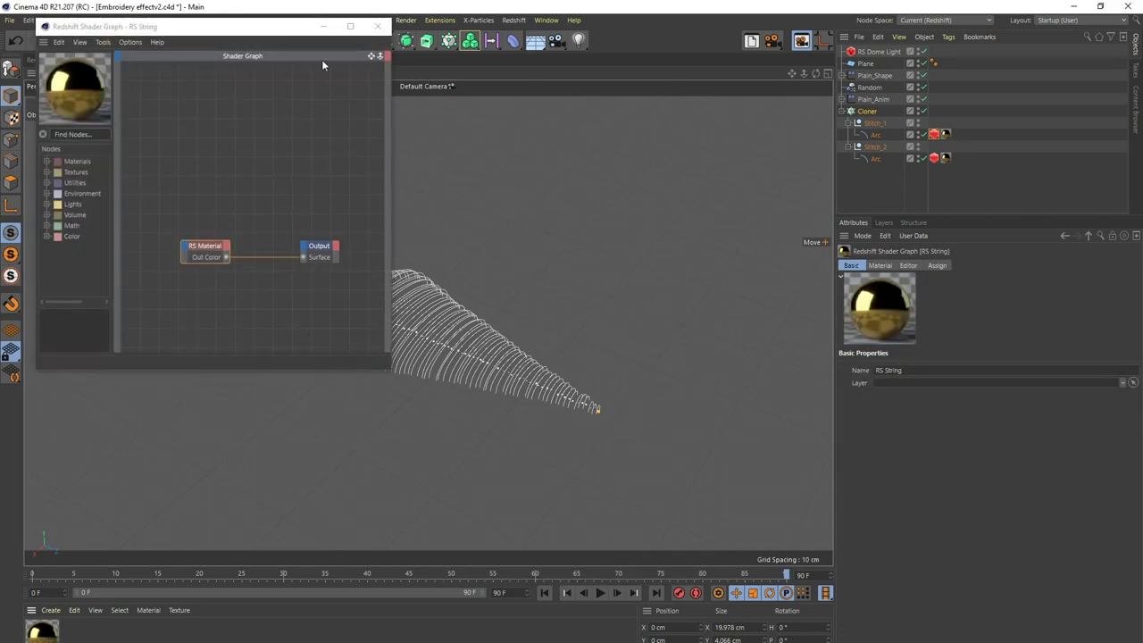
pyautogui.moveTo(286, 32); pyautogui.dragTo(344, 159)
pyautogui.moveTo(379, 351); pyautogui.dragTo(268, 378)
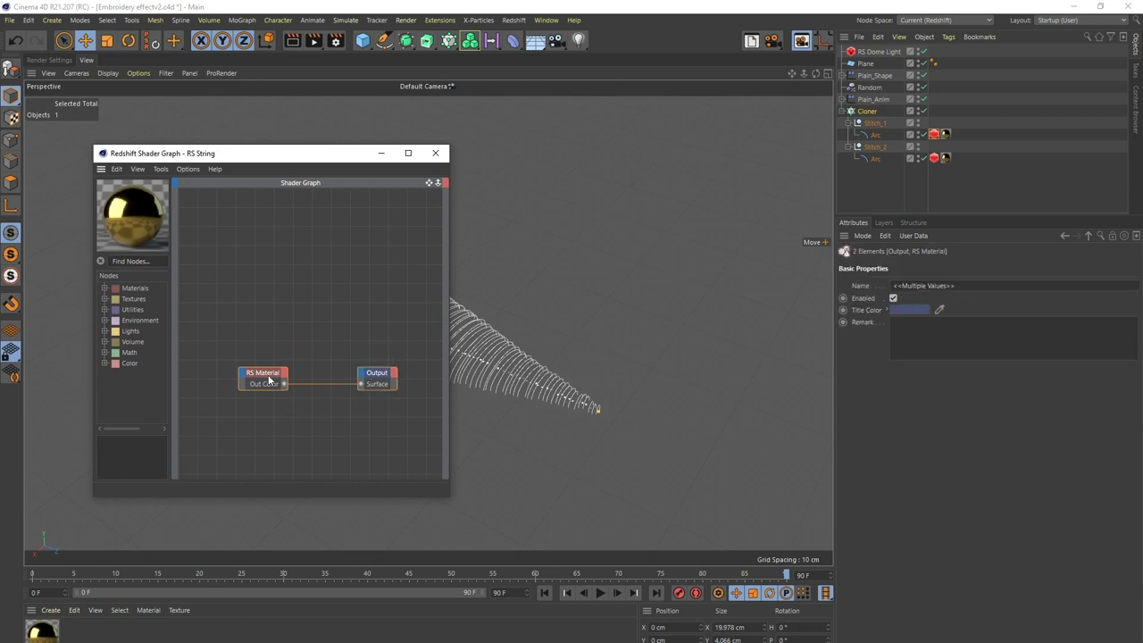
pyautogui.write('u')
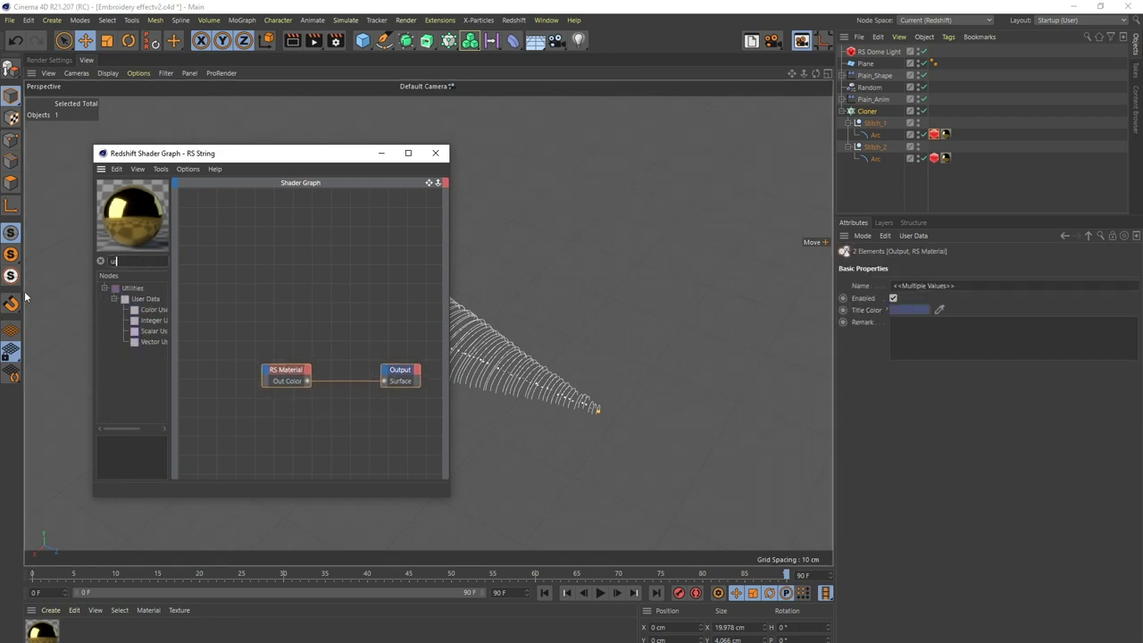
pyautogui.write('ser')
pyautogui.moveTo(154, 309)
pyautogui.mouseDown()
pyautogui.moveTo(268, 295)
pyautogui.moveTo(384, 380)
pyautogui.mouseUp()
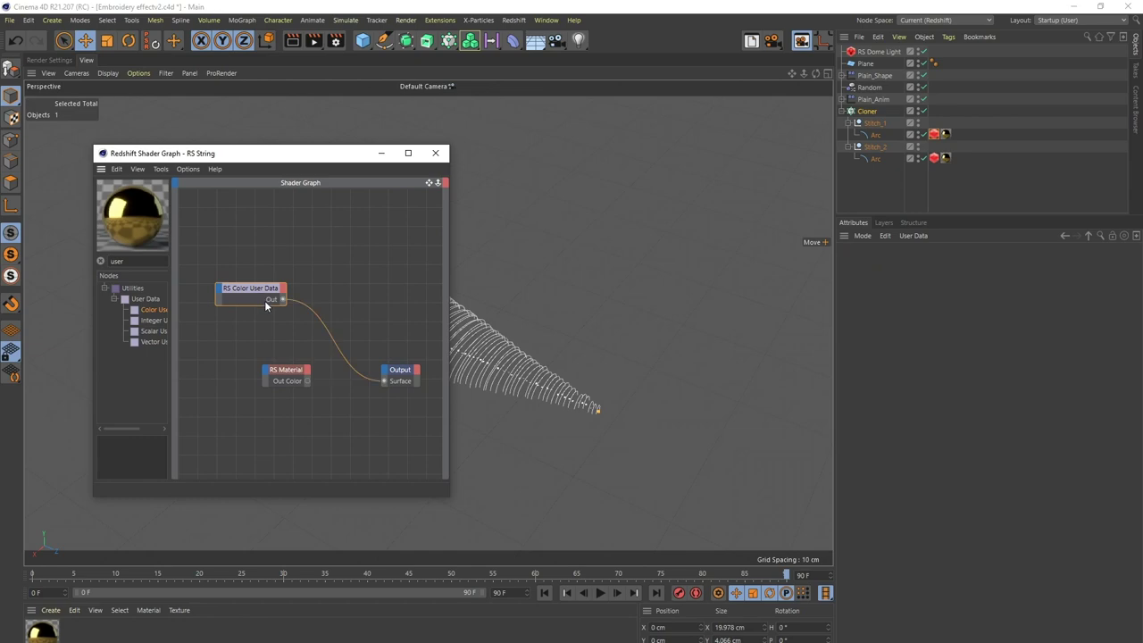
# Step: Open Redshift RenderView beside the Shader Graph to check the shader
pyautogui.click(513, 20)
pyautogui.click(553, 116)
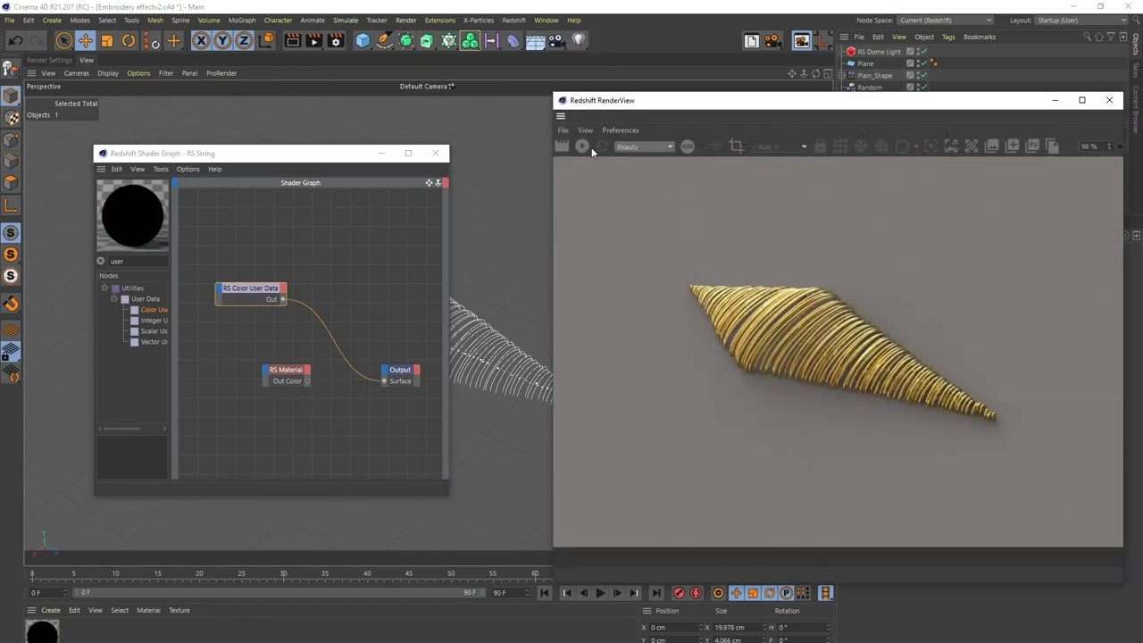
pyautogui.moveTo(654, 104); pyautogui.dragTo(513, 160)
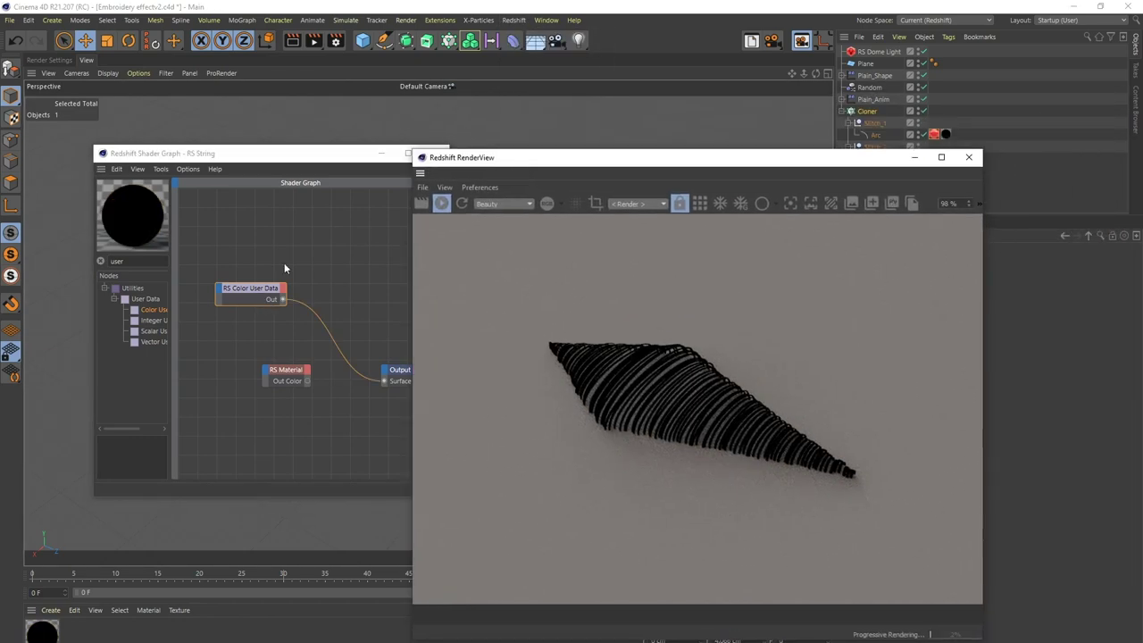
pyautogui.moveTo(625, 158); pyautogui.dragTo(485, 91)
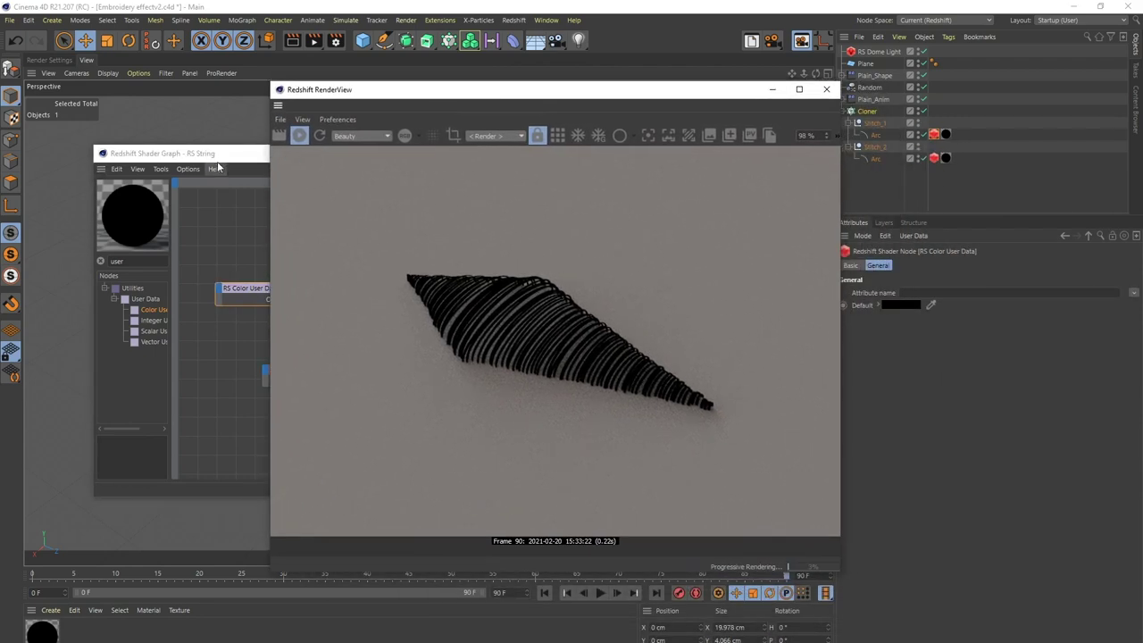
pyautogui.moveTo(233, 153); pyautogui.dragTo(183, 153)
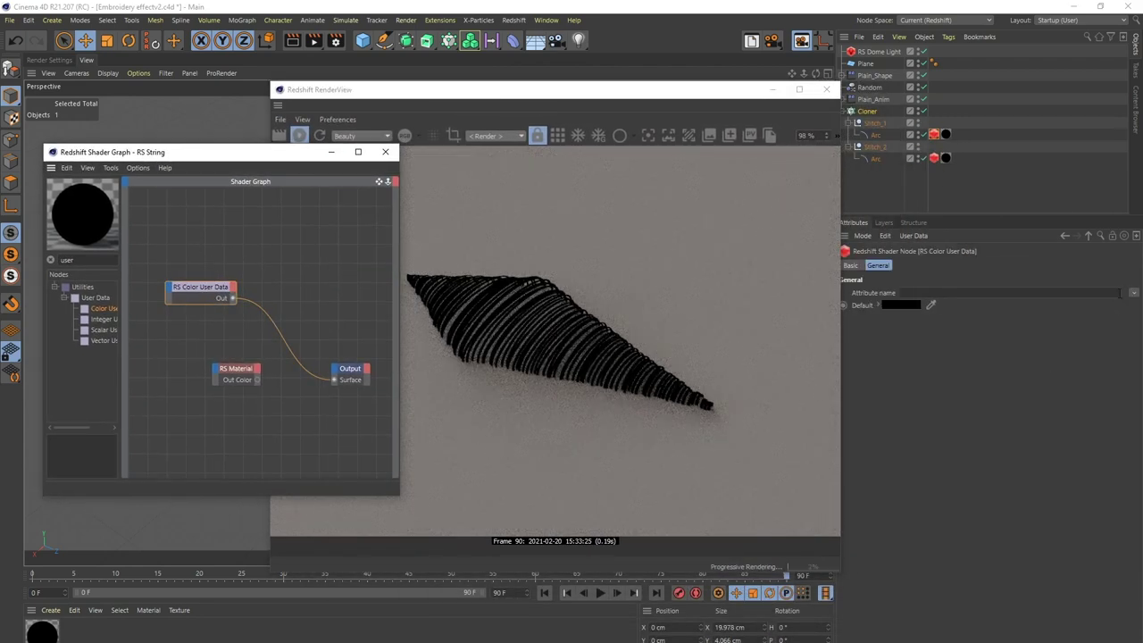
# Step: Set the Color User Data attribute to Objects > Geometry ID Color instead of MoGraph colour
pyautogui.click(1133, 293)
pyautogui.click(1080, 305)
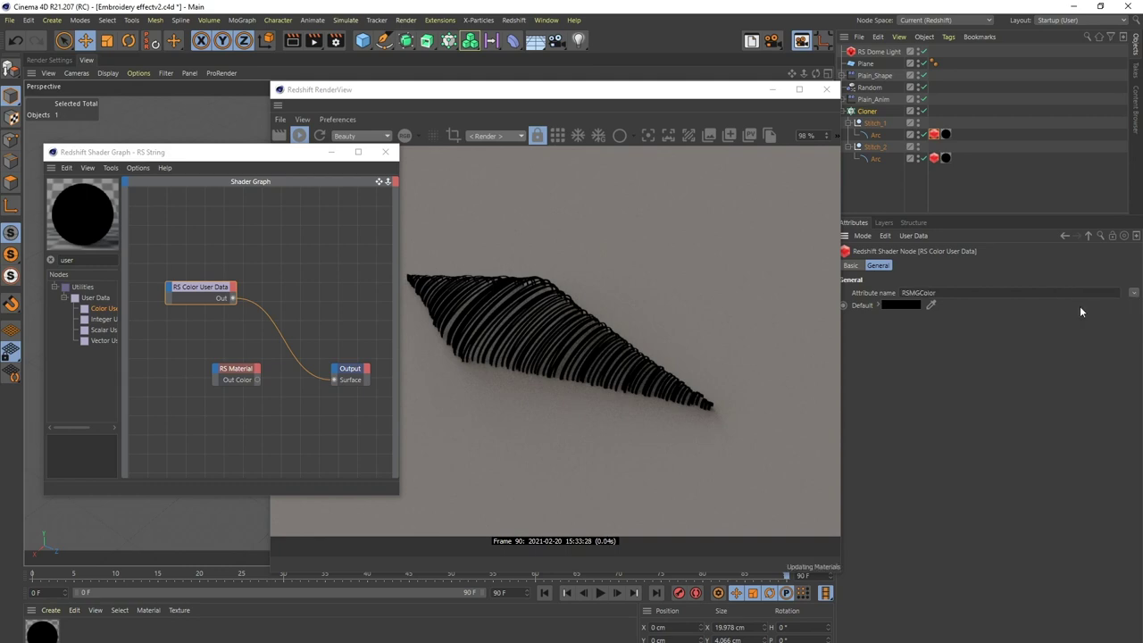
pyautogui.click(1133, 293)
pyautogui.moveTo(1113, 318)
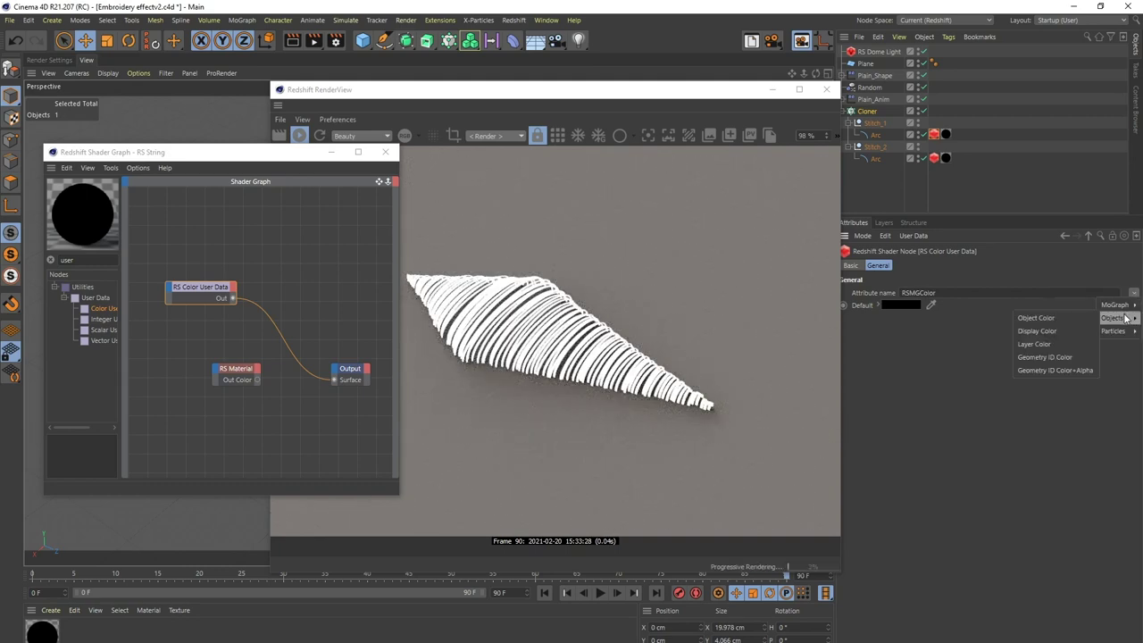
pyautogui.click(1065, 357)
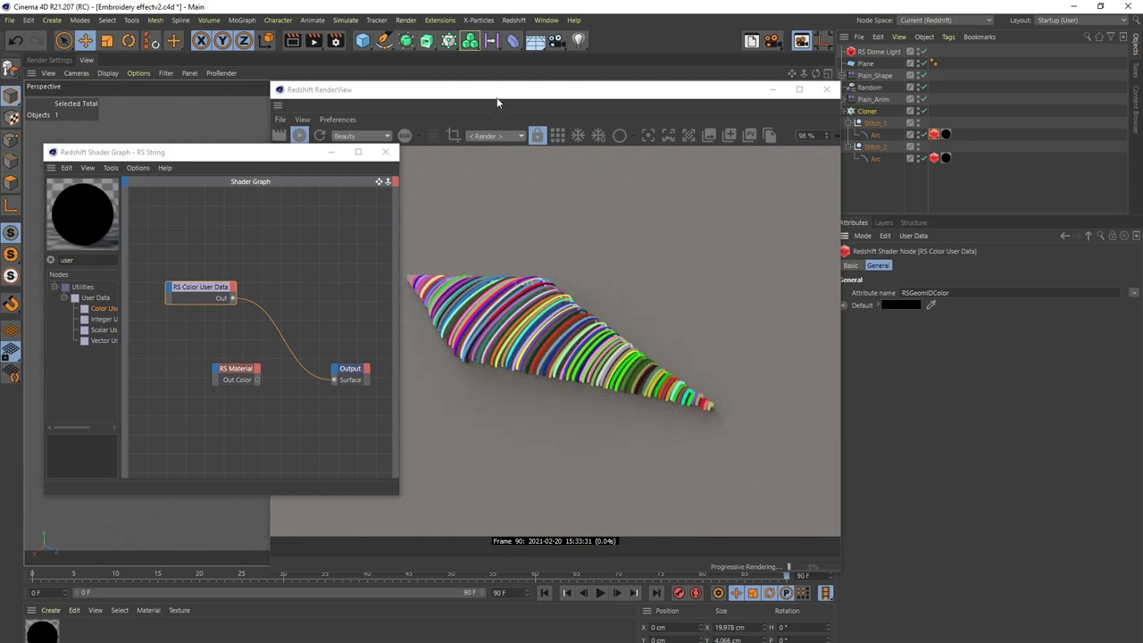
pyautogui.moveTo(498, 103); pyautogui.dragTo(591, 93)
pyautogui.moveTo(200, 287); pyautogui.dragTo(182, 268)
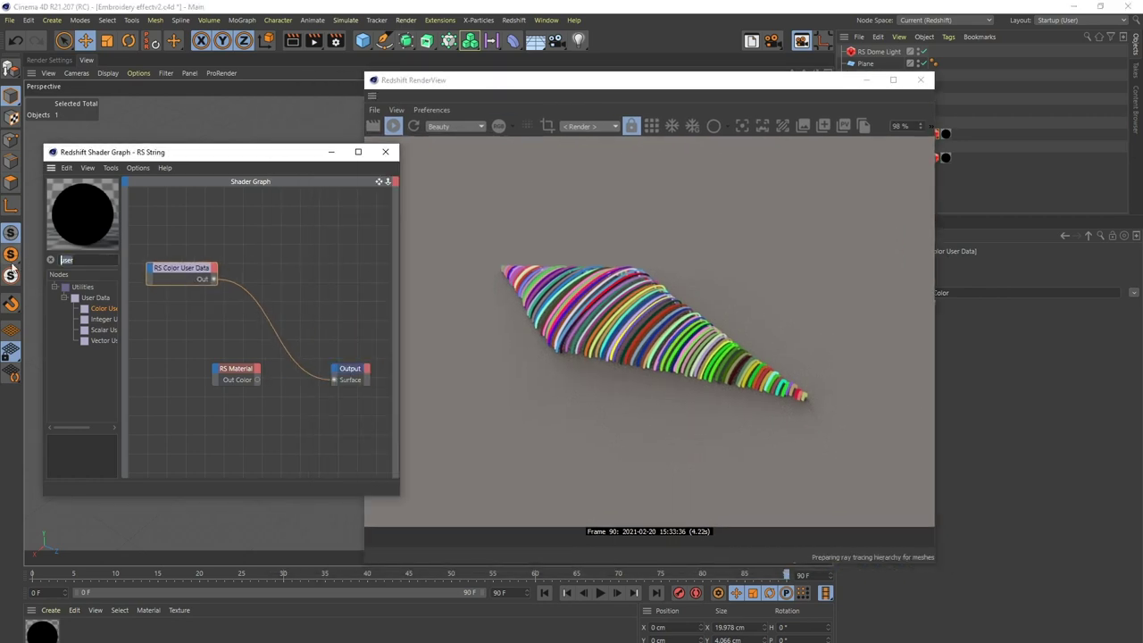
# Step: Add an RS Ramp node and route the Color User Data through it to Output Surface
pyautogui.write('ram')
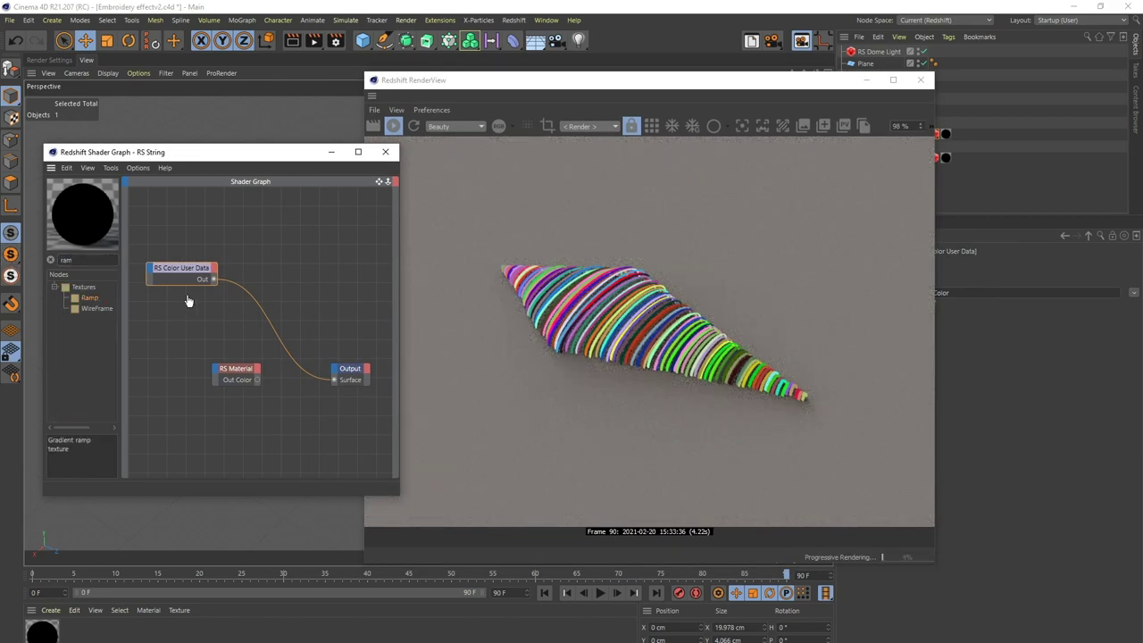
pyautogui.moveTo(188, 301); pyautogui.dragTo(291, 280)
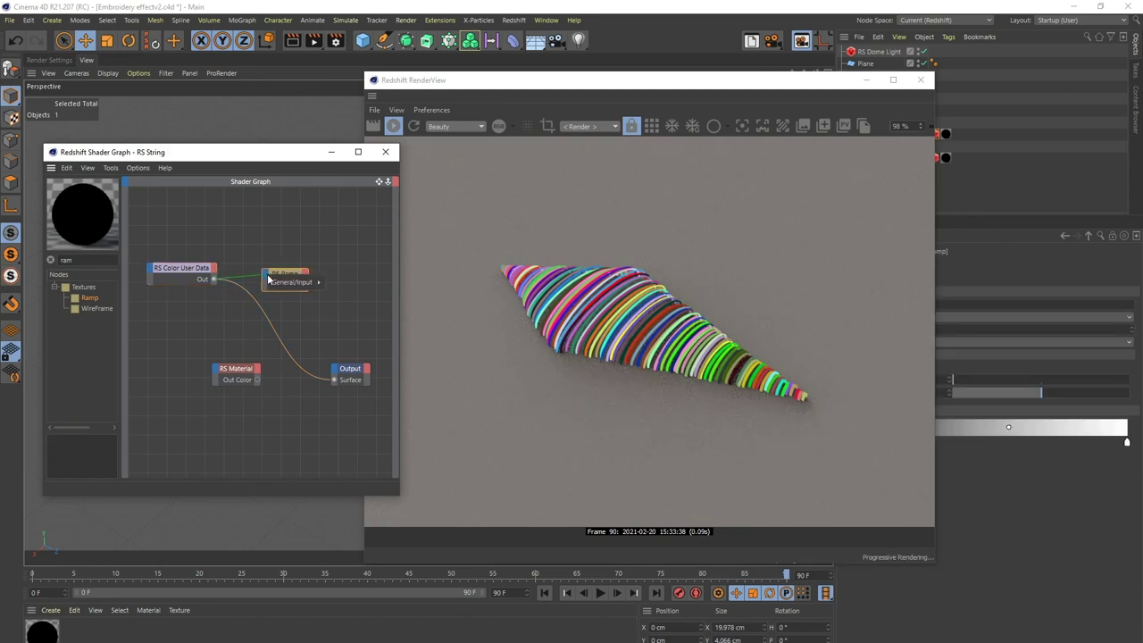
pyautogui.click(358, 292)
pyautogui.moveTo(331, 285); pyautogui.dragTo(336, 382)
pyautogui.moveTo(212, 279); pyautogui.dragTo(282, 278)
# Step: Darken the ramp: shift its midpoint, left knot black, right knot a lower grey value
pyautogui.click(934, 438)
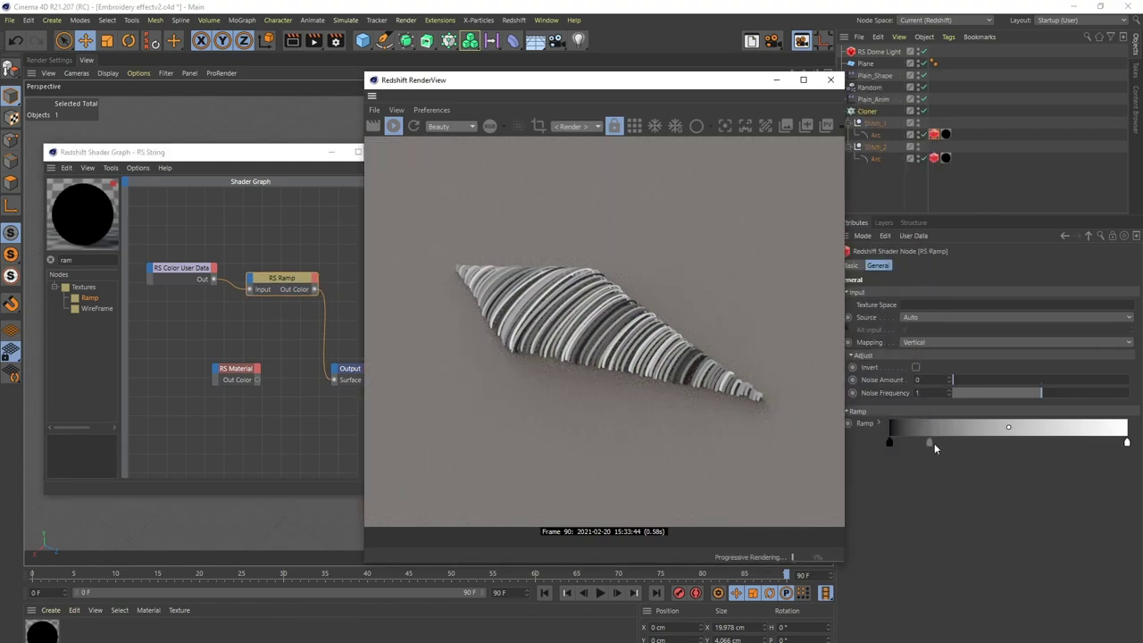
pyautogui.moveTo(1010, 431); pyautogui.dragTo(1022, 427)
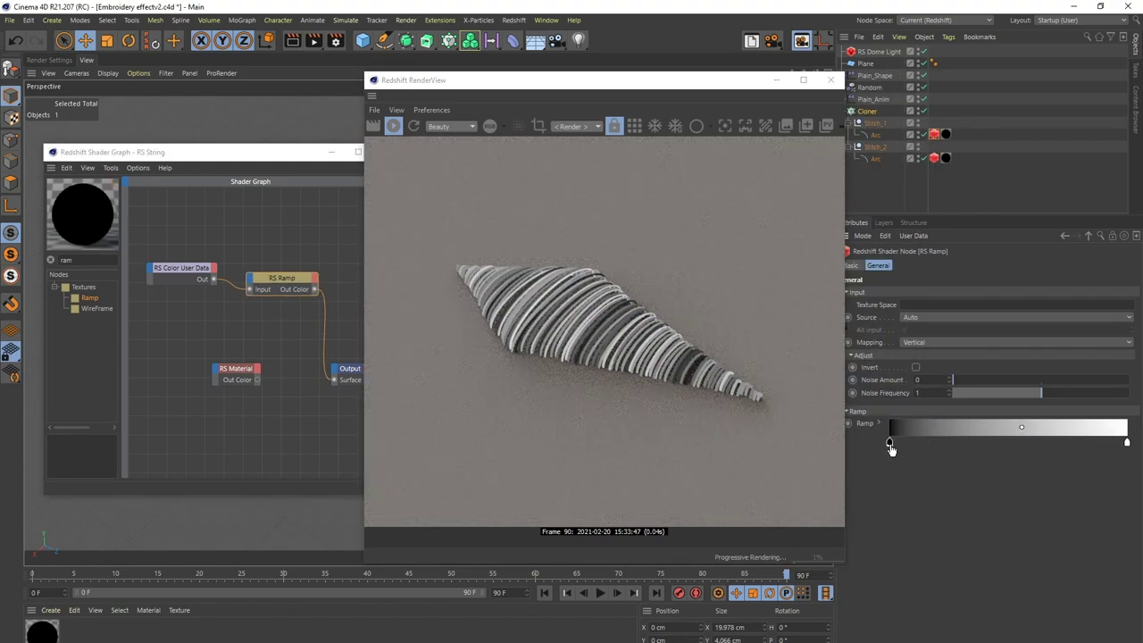
pyautogui.doubleClick(890, 444)
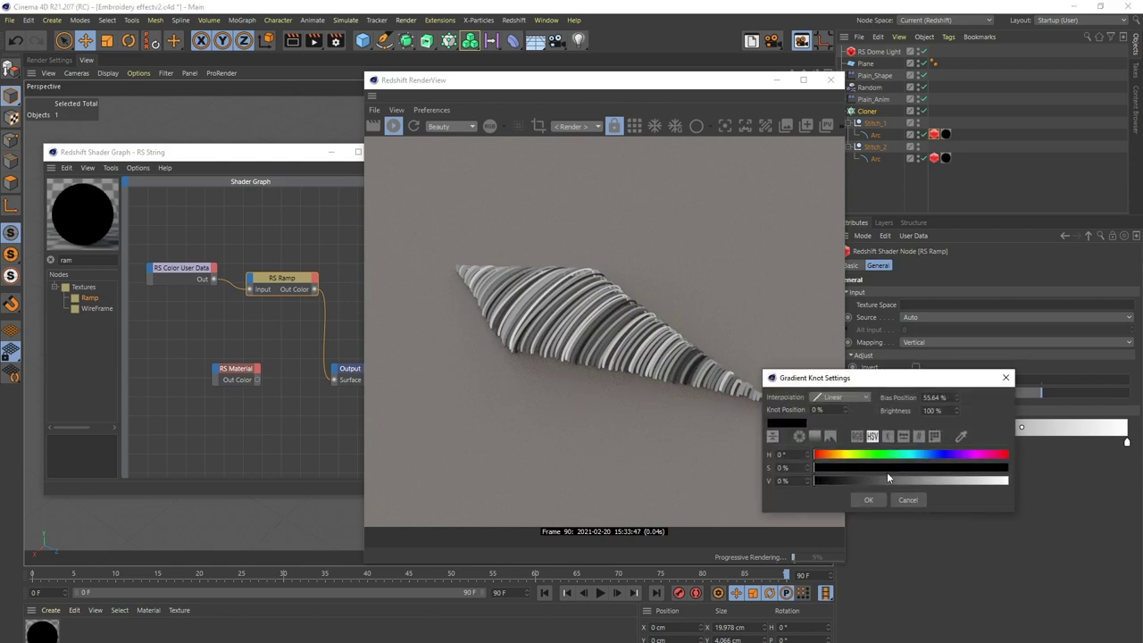
pyautogui.click(867, 499)
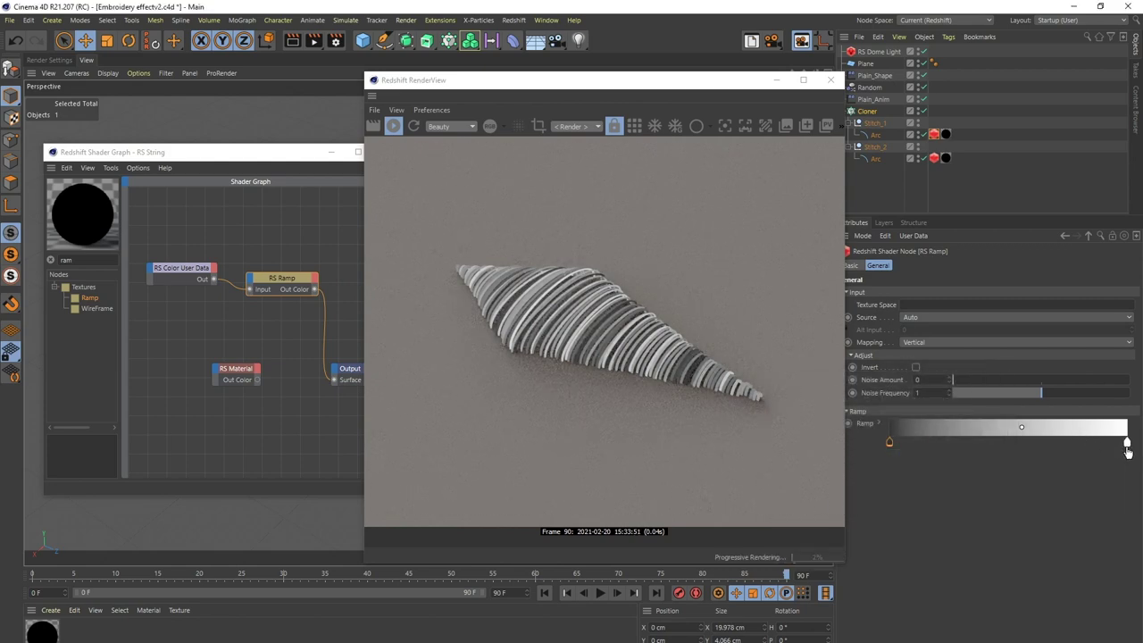
pyautogui.doubleClick(1127, 444)
pyautogui.click(1033, 501)
pyautogui.doubleClick(1127, 444)
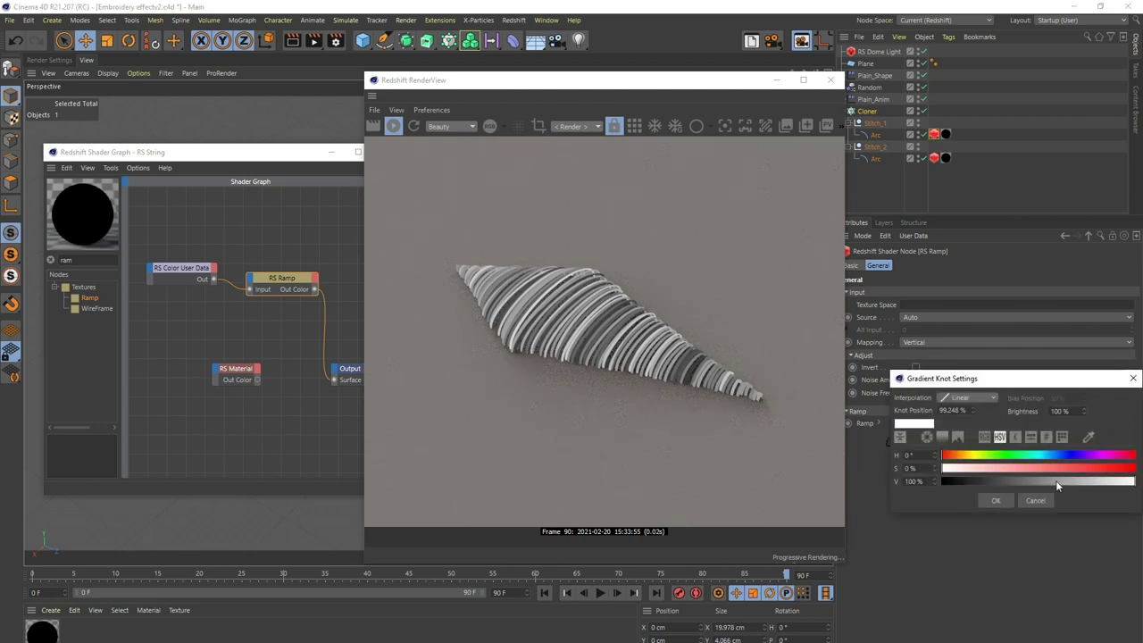
pyautogui.click(997, 501)
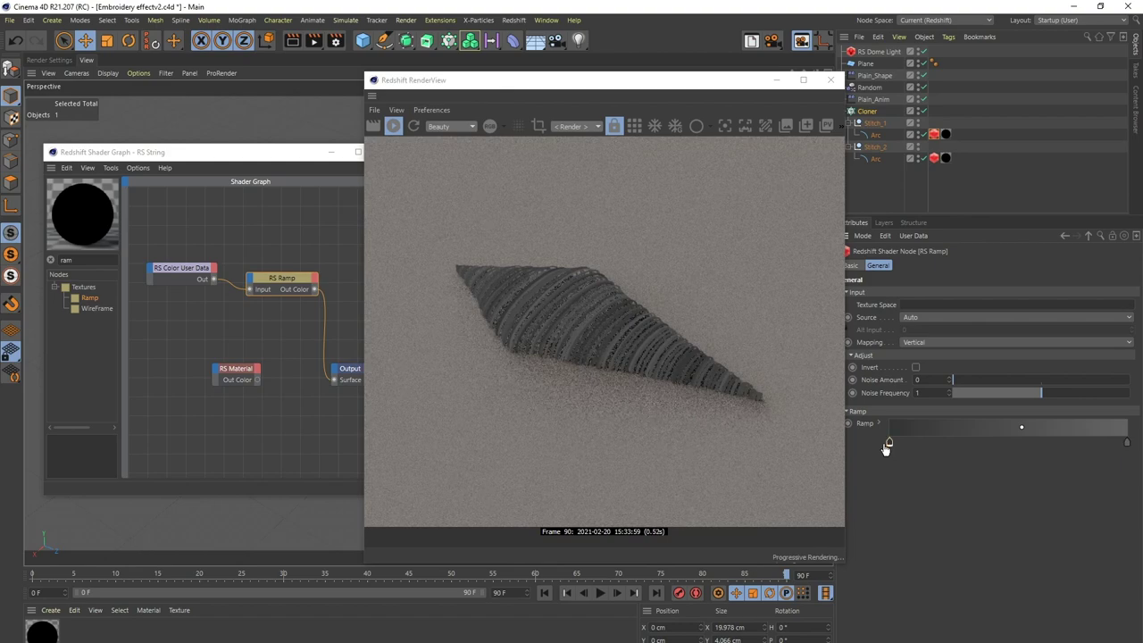
pyautogui.click(237, 302)
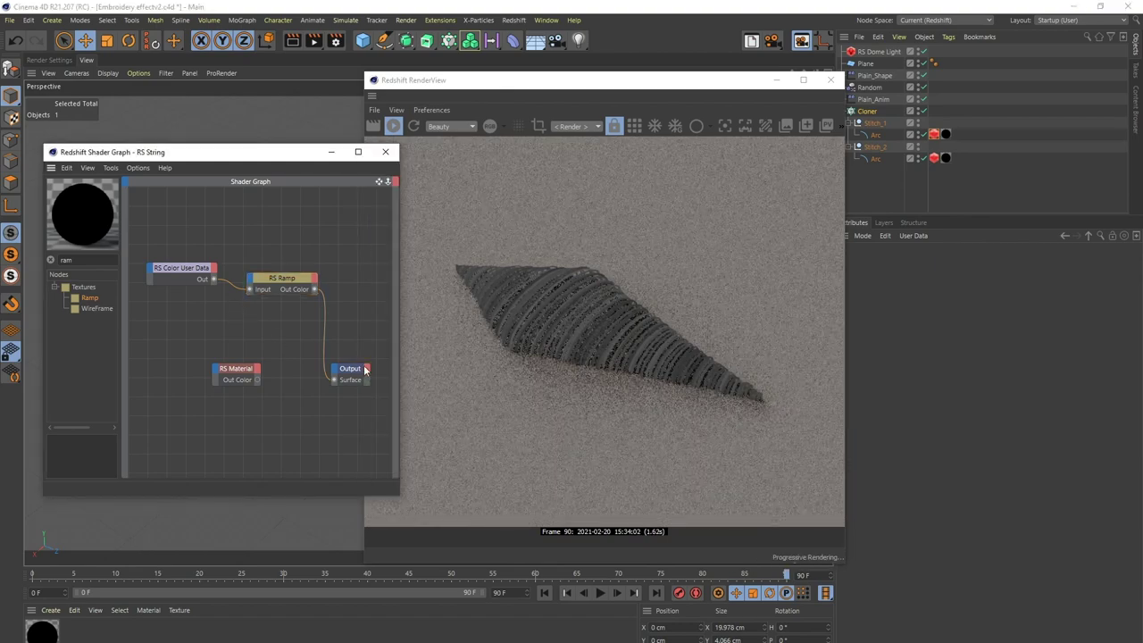
# Step: Wire RS Material Out Color to Output Surface and the RS Ramp into its Refl Roughness
pyautogui.click(239, 376)
pyautogui.moveTo(336, 384); pyautogui.dragTo(334, 376)
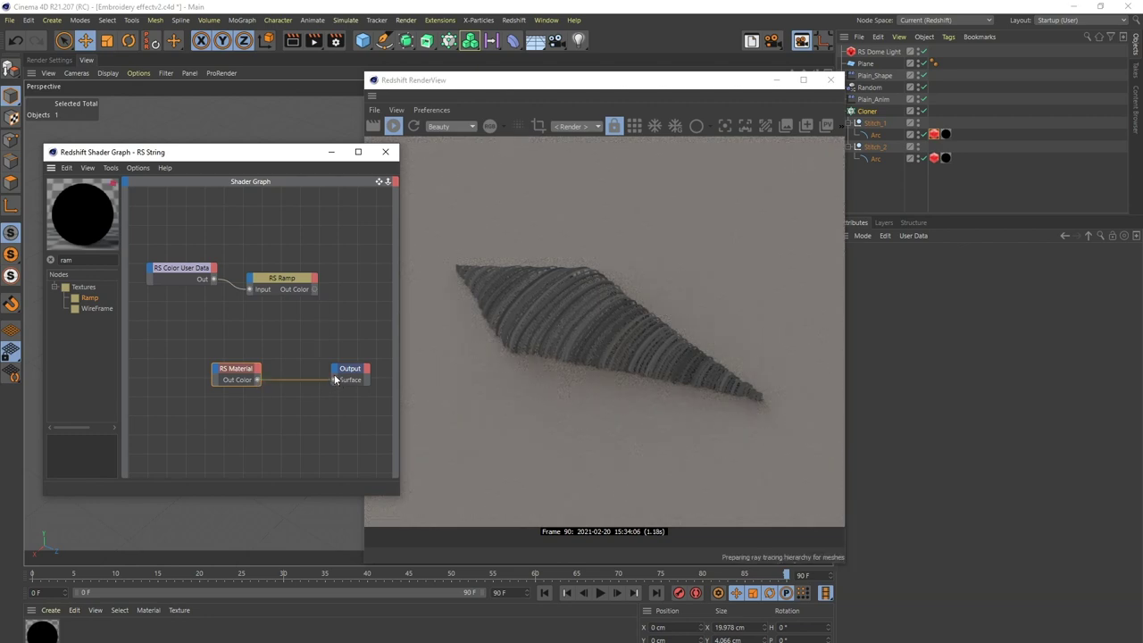
pyautogui.moveTo(313, 289); pyautogui.dragTo(215, 368)
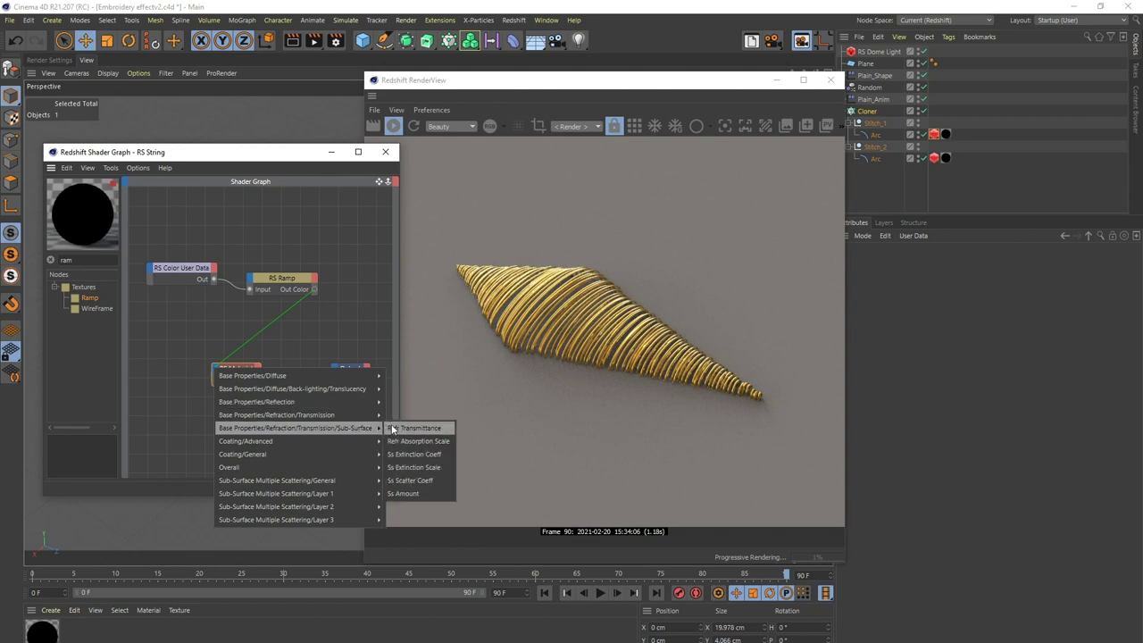
pyautogui.click(412, 427)
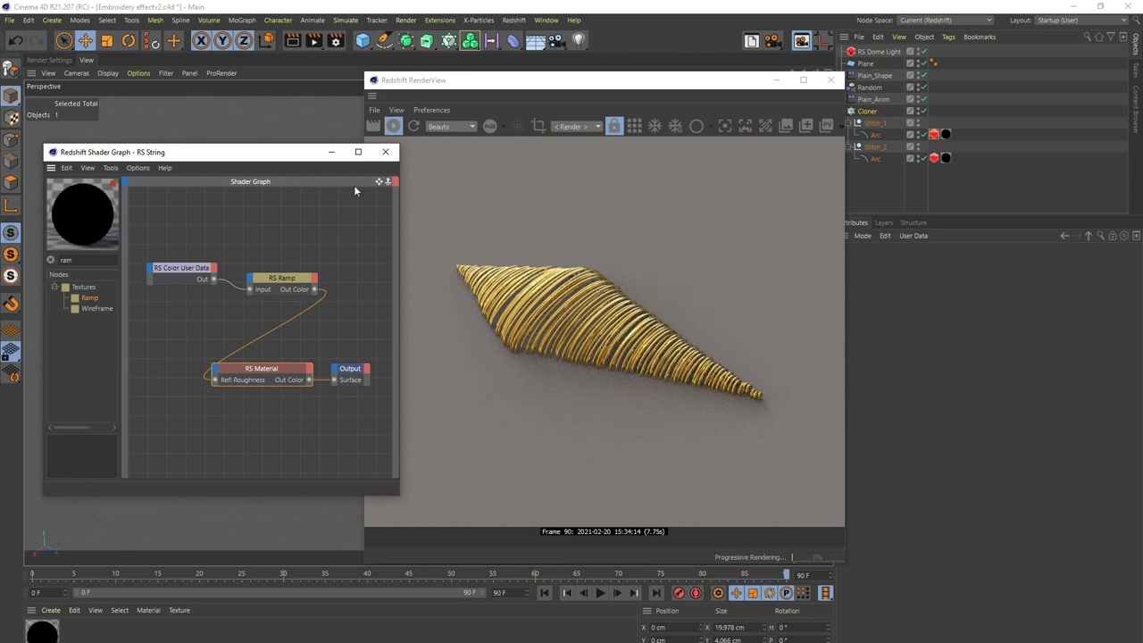
# Step: Recolour the right ramp knot and nudge the left knot's position on the RS Ramp
pyautogui.moveTo(297, 155); pyautogui.dragTo(308, 336)
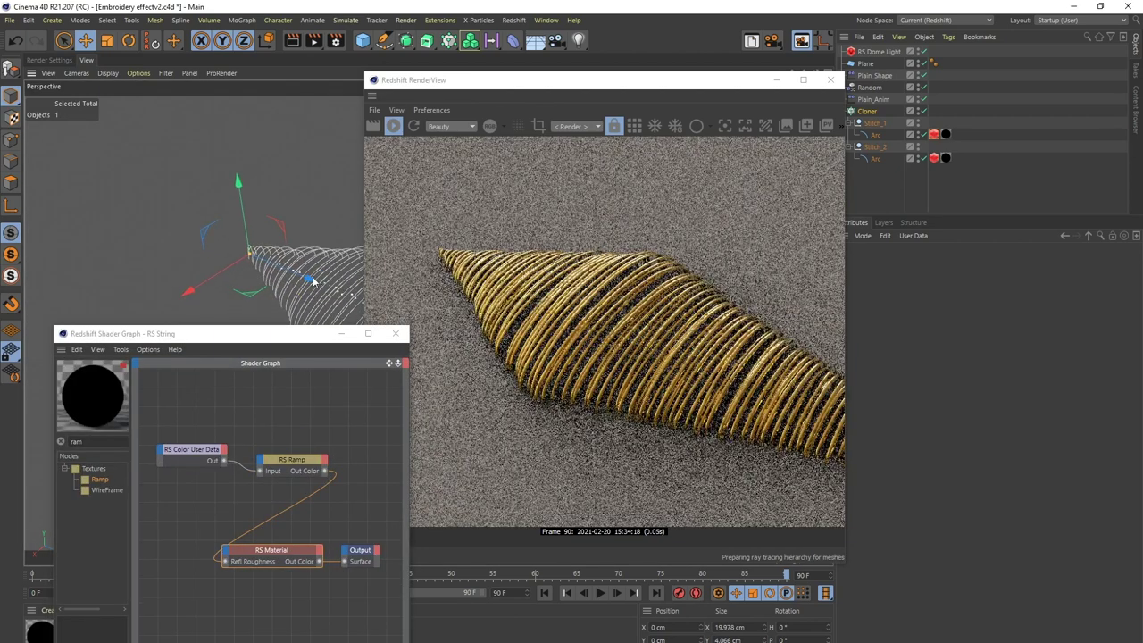
pyautogui.keyDown('alt'); pyautogui.moveTo(313, 282); pyautogui.dragTo(286, 290); pyautogui.keyUp('alt')
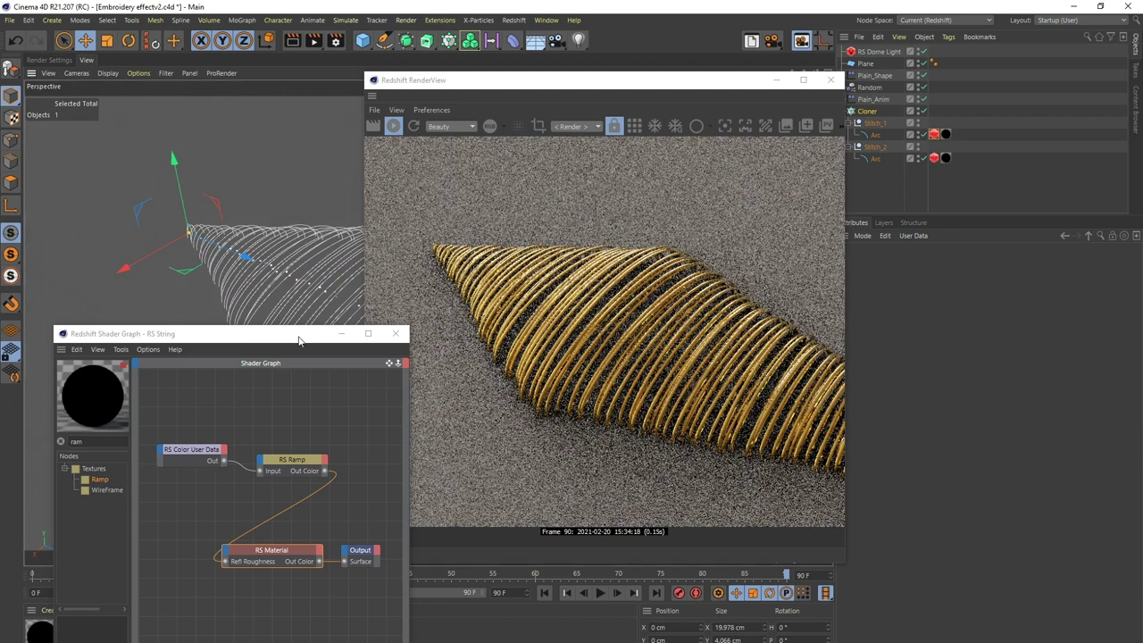
pyautogui.moveTo(301, 338); pyautogui.dragTo(282, 194)
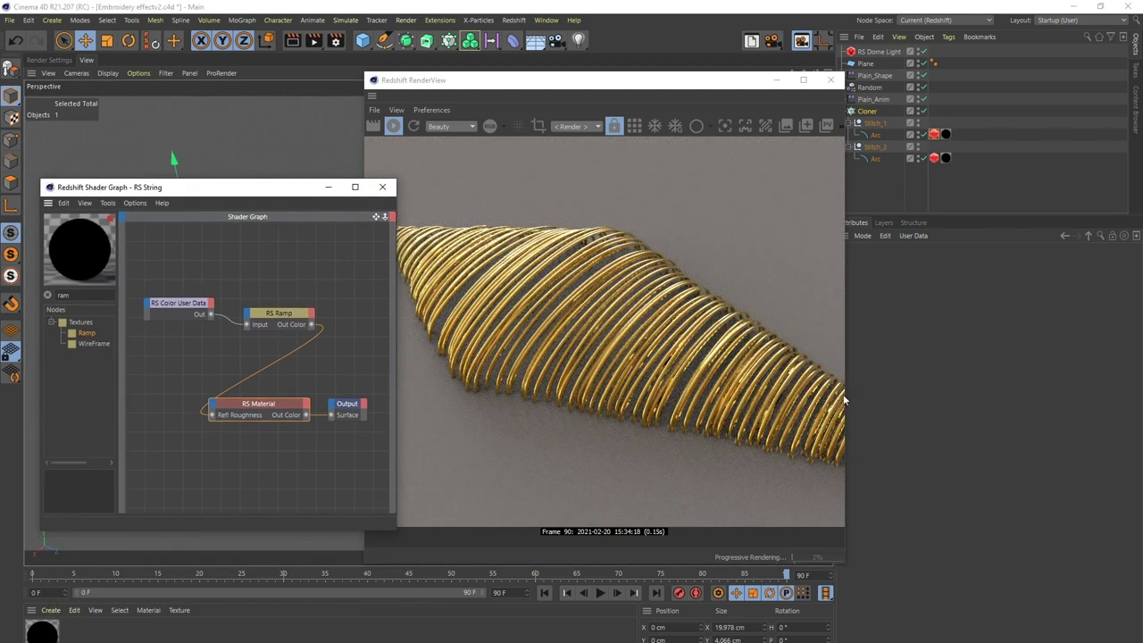
pyautogui.moveTo(844, 403); pyautogui.dragTo(766, 404)
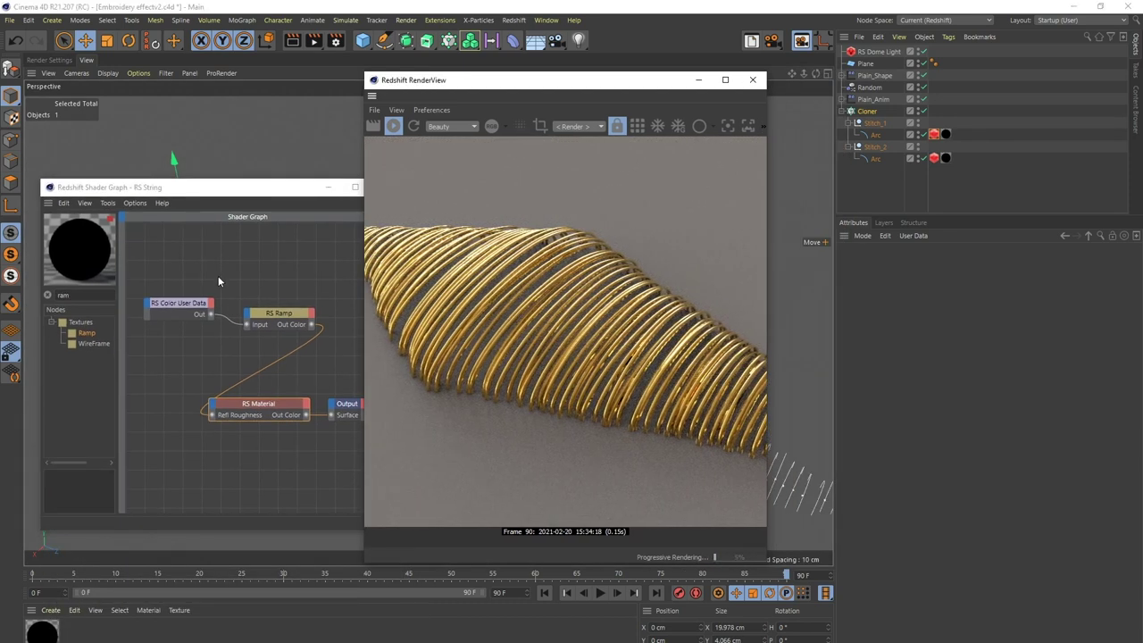
pyautogui.click(256, 317)
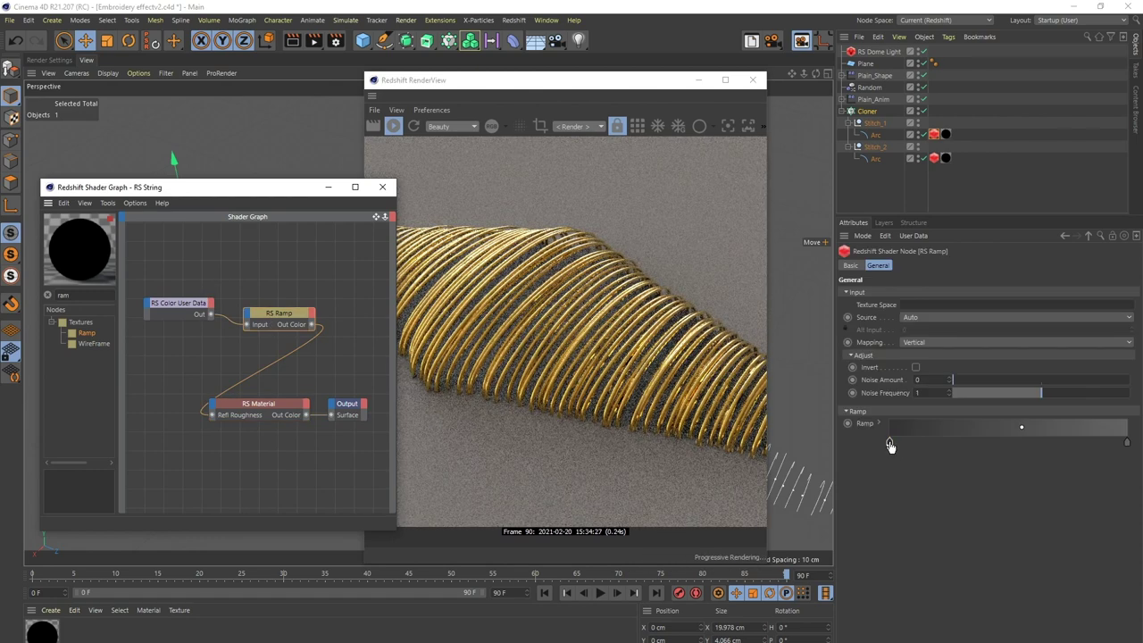
pyautogui.doubleClick(1117, 444)
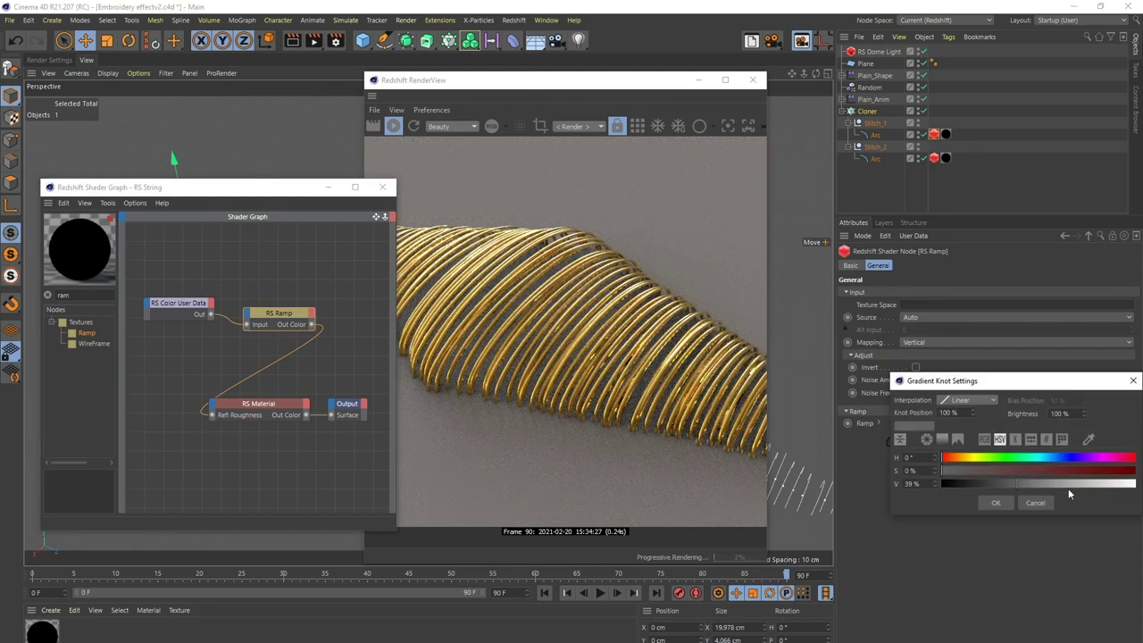
pyautogui.click(997, 503)
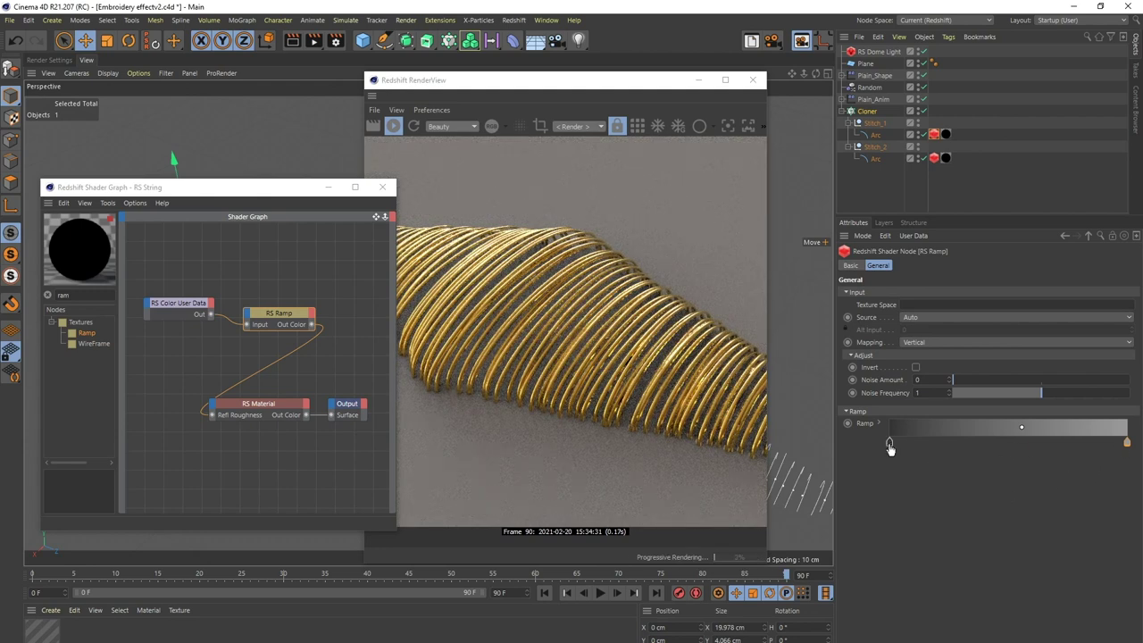
pyautogui.moveTo(889, 444); pyautogui.dragTo(897, 441)
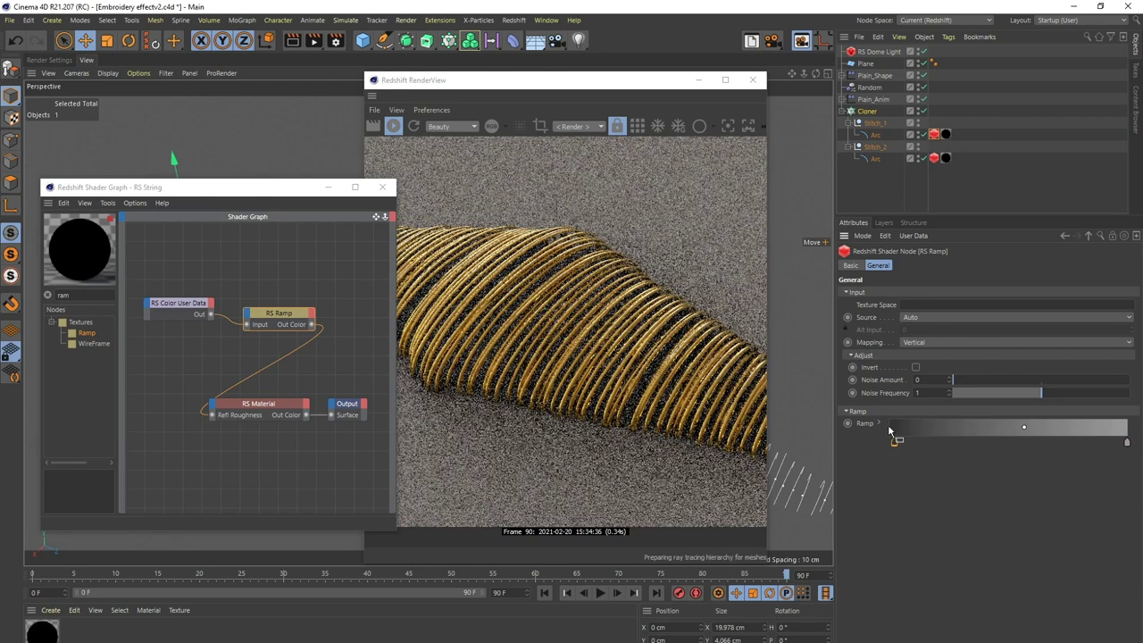
pyautogui.click(268, 300)
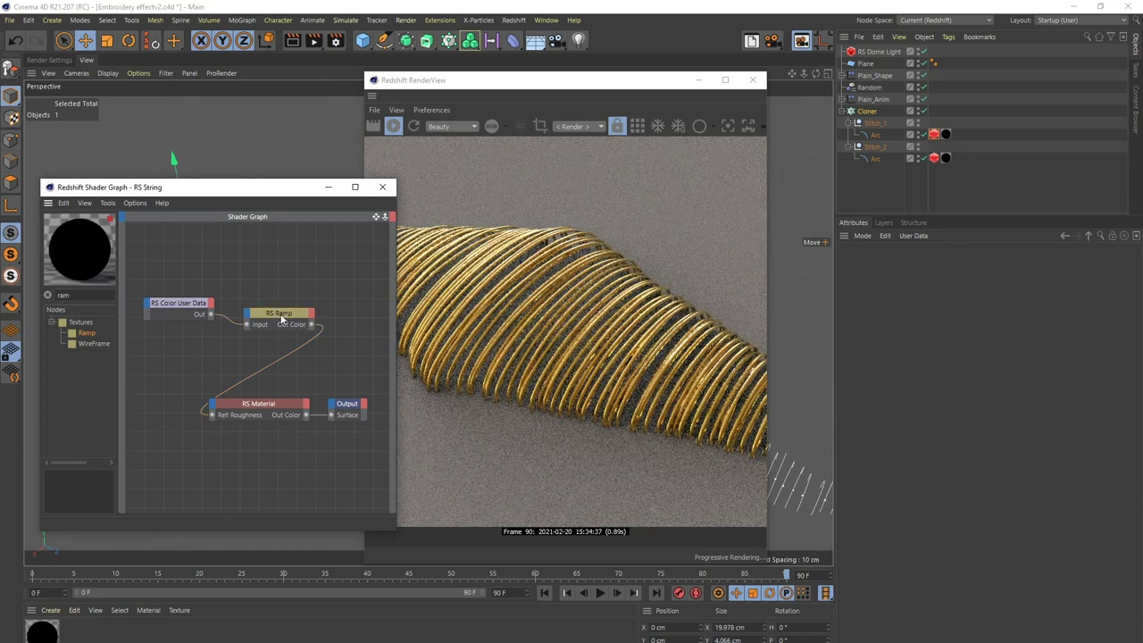
pyautogui.click(282, 318)
# Step: Make the diffuse colour gold (hue 47°, 56% saturation), Weight 0.95, Reflection Weight 0.598
pyautogui.click(259, 405)
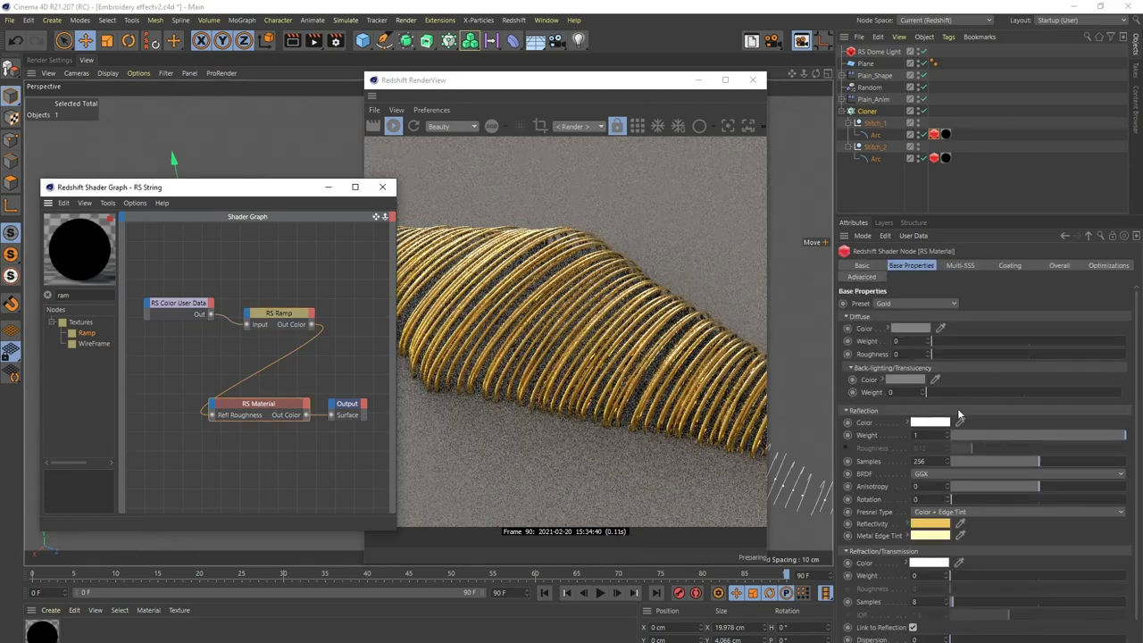
pyautogui.click(913, 329)
pyautogui.click(867, 329)
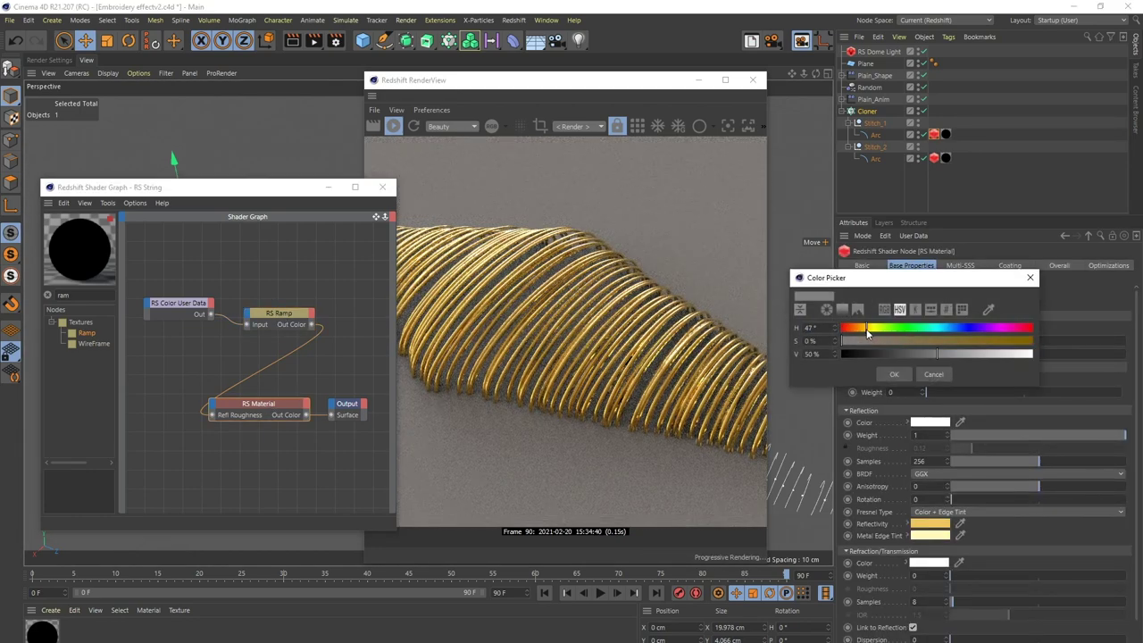
pyautogui.click(951, 341)
pyautogui.click(893, 373)
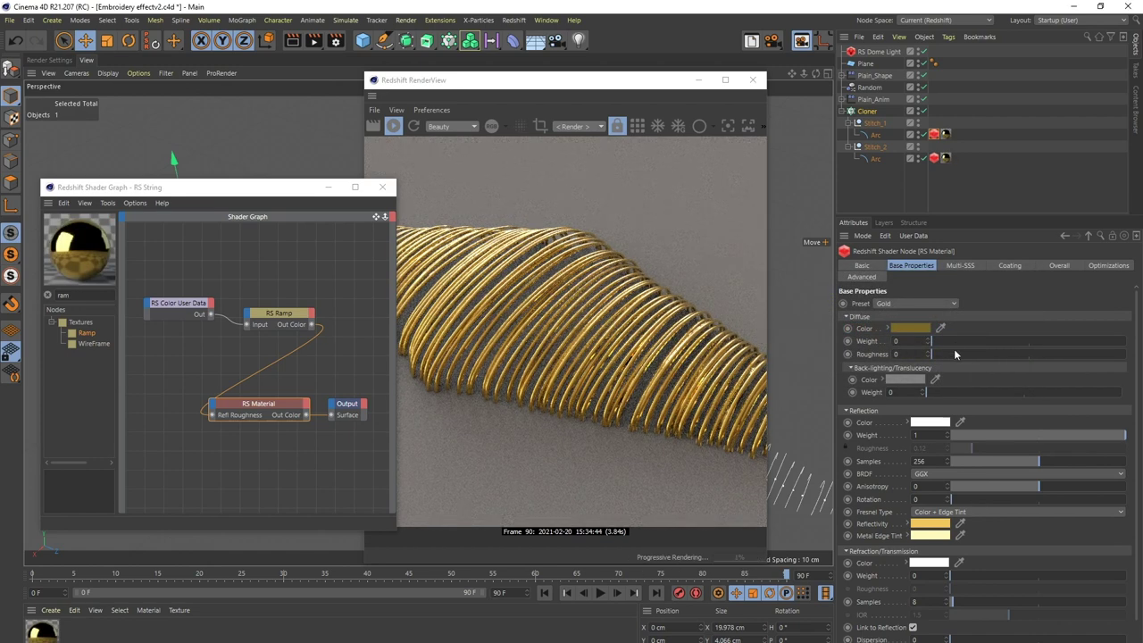
pyautogui.moveTo(953, 341); pyautogui.dragTo(1056, 341)
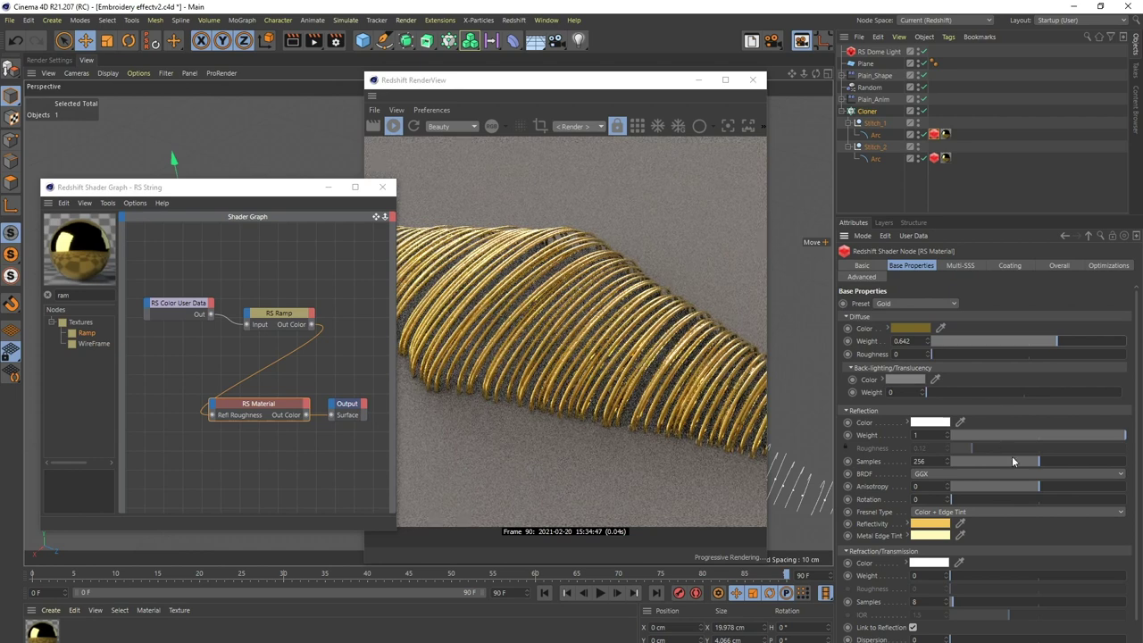
pyautogui.moveTo(1084, 435); pyautogui.dragTo(1045, 435)
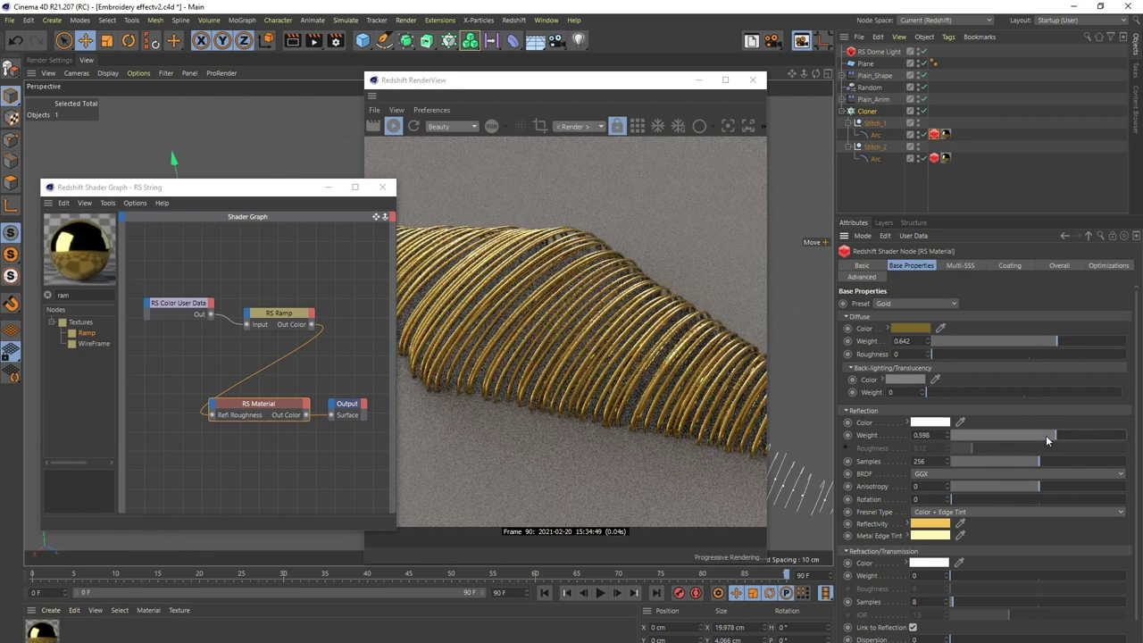
pyautogui.moveTo(1055, 342); pyautogui.dragTo(1118, 341)
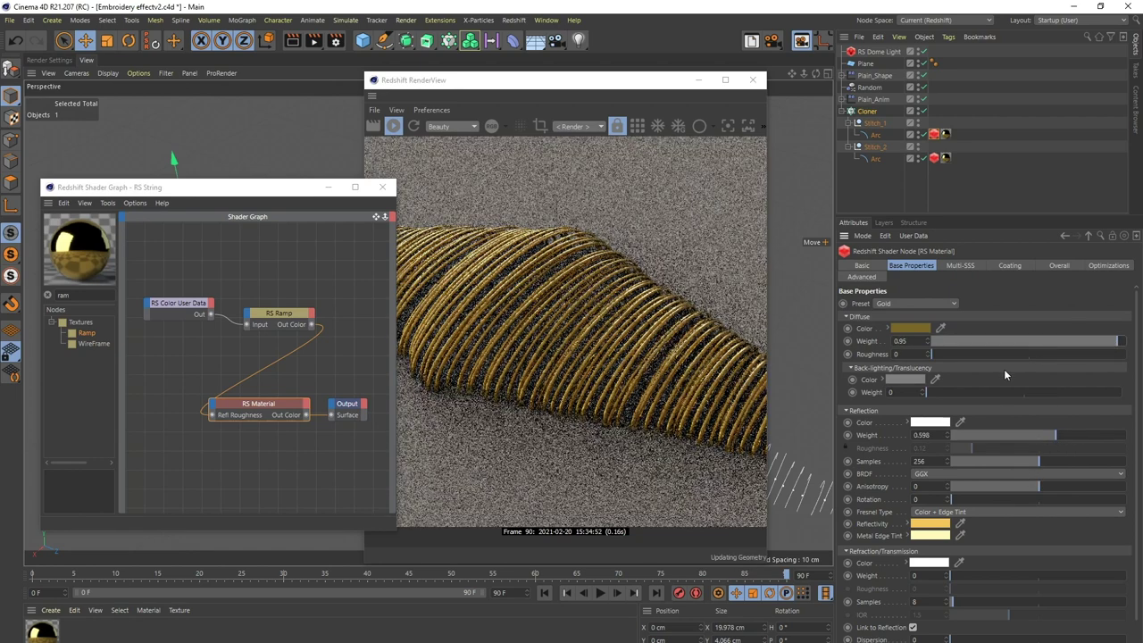
# Step: Set the back-lighting colour to gold with 82% saturation and 55% brightness
pyautogui.click(906, 380)
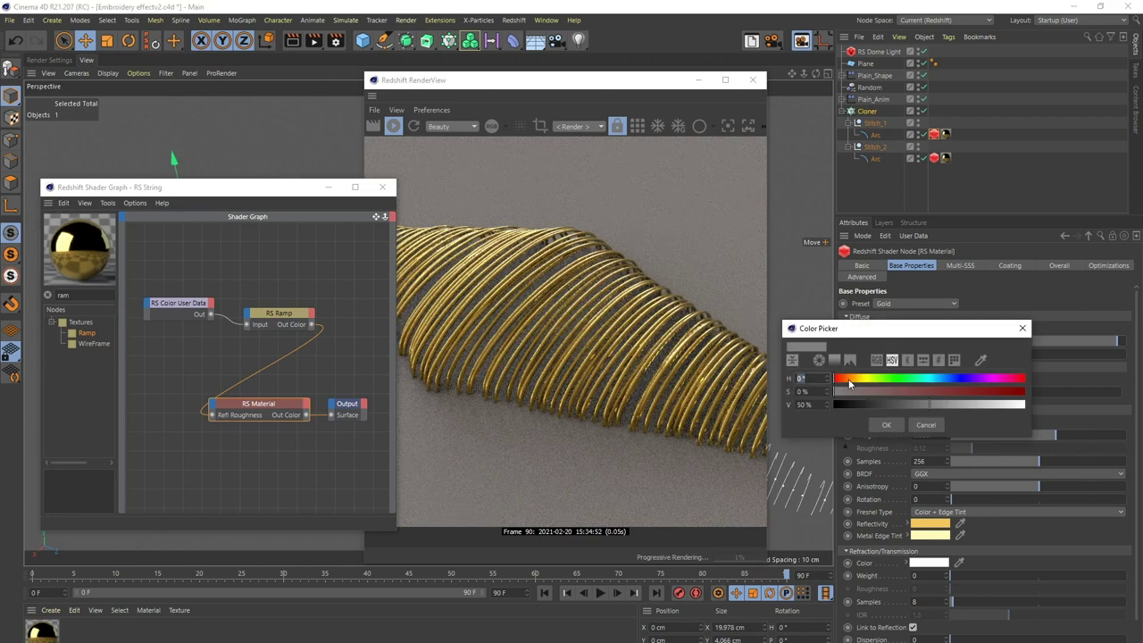
pyautogui.moveTo(850, 382); pyautogui.dragTo(859, 379)
pyautogui.click(991, 392)
pyautogui.click(940, 404)
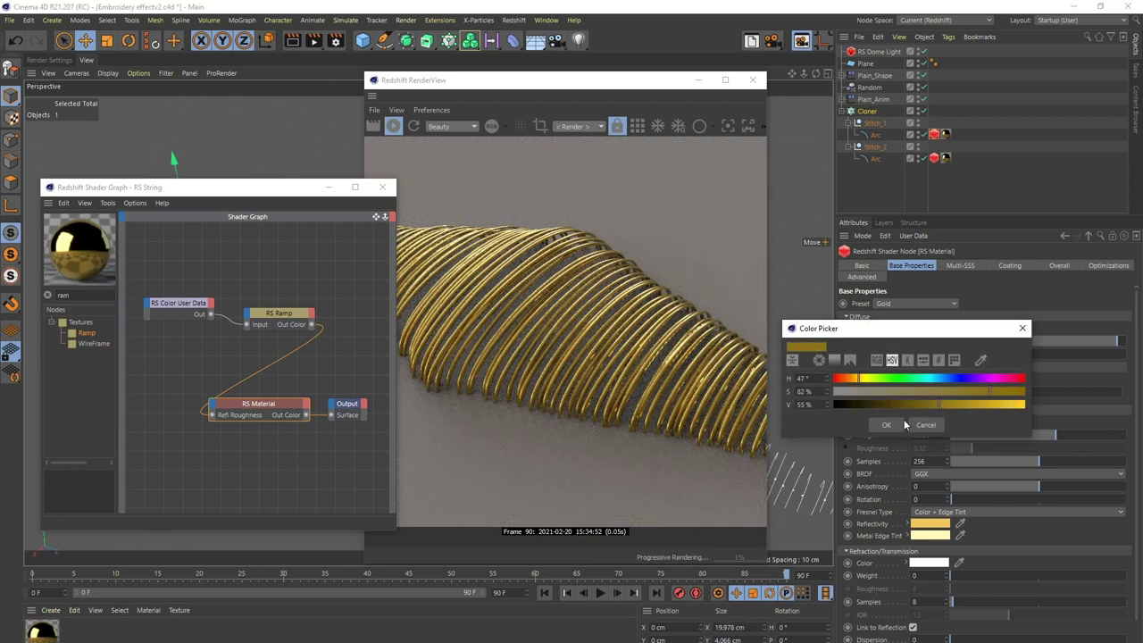
pyautogui.click(886, 424)
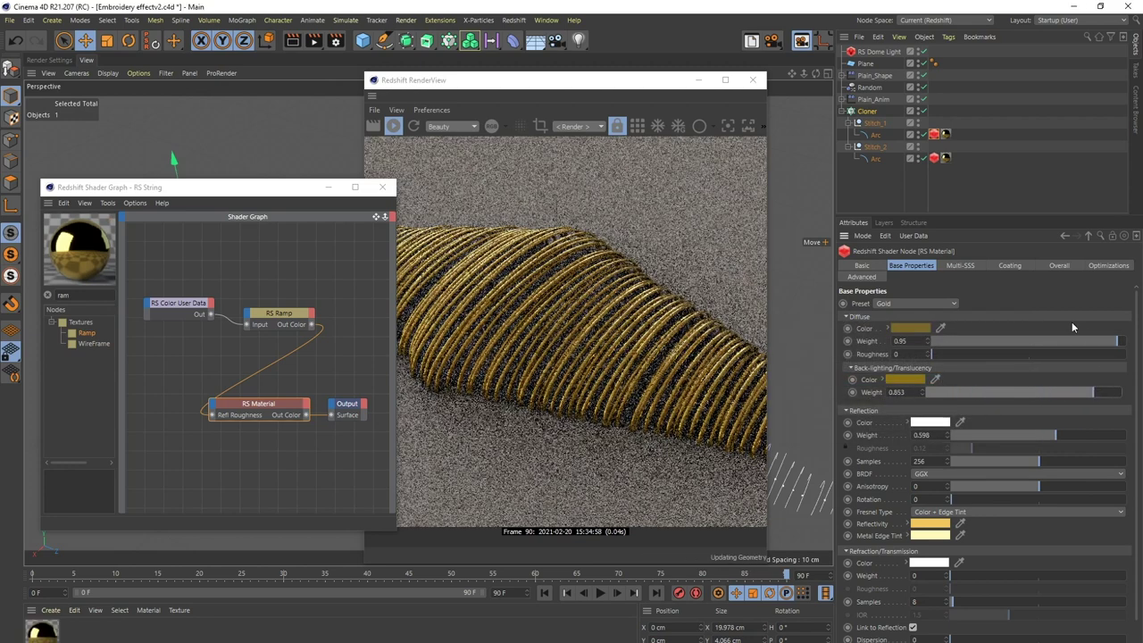
pyautogui.click(9, 20)
# Step: Set Redshift GI to Brute Force primary and Irradiance Point Cloud secondary engines
pyautogui.click(336, 40)
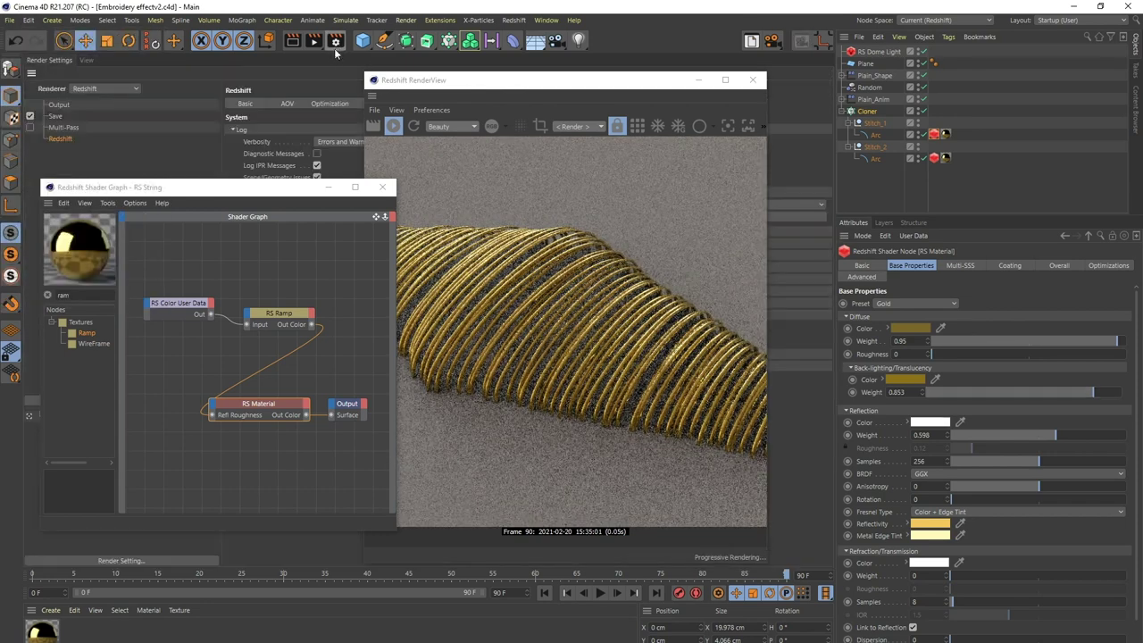
pyautogui.moveTo(435, 87); pyautogui.dragTo(599, 111)
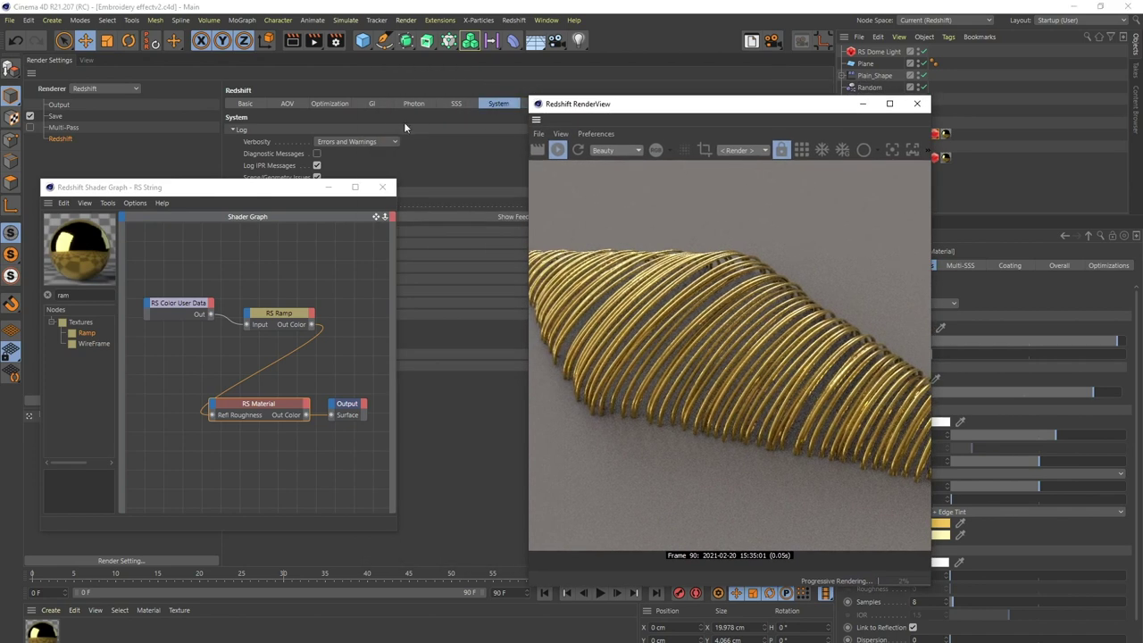
pyautogui.click(372, 104)
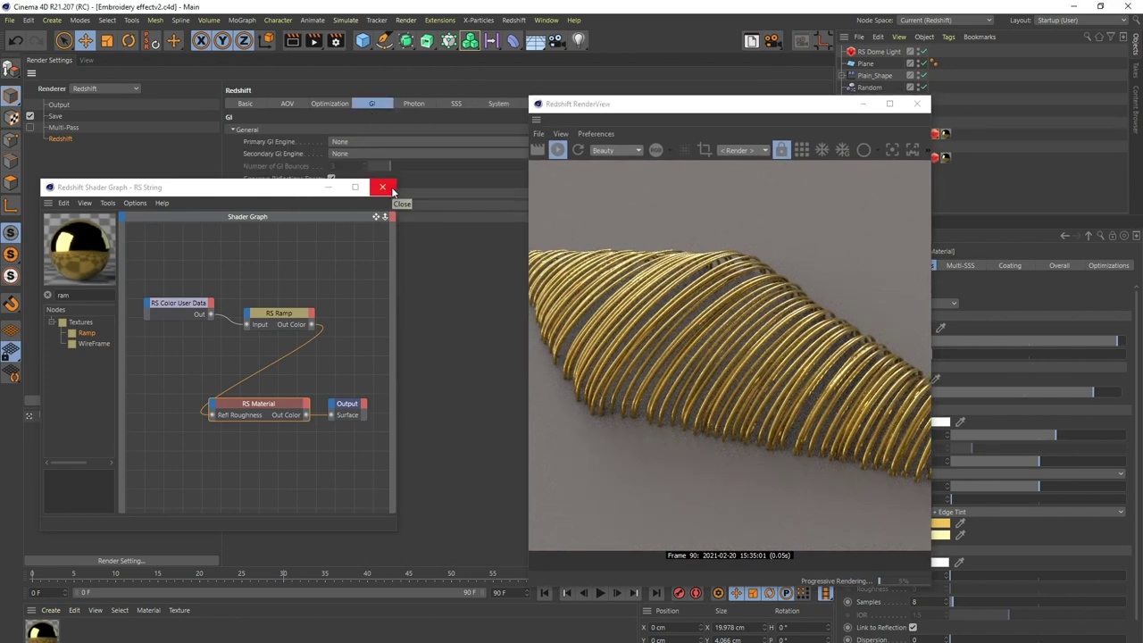
pyautogui.moveTo(299, 188); pyautogui.dragTo(336, 333)
pyautogui.click(361, 141)
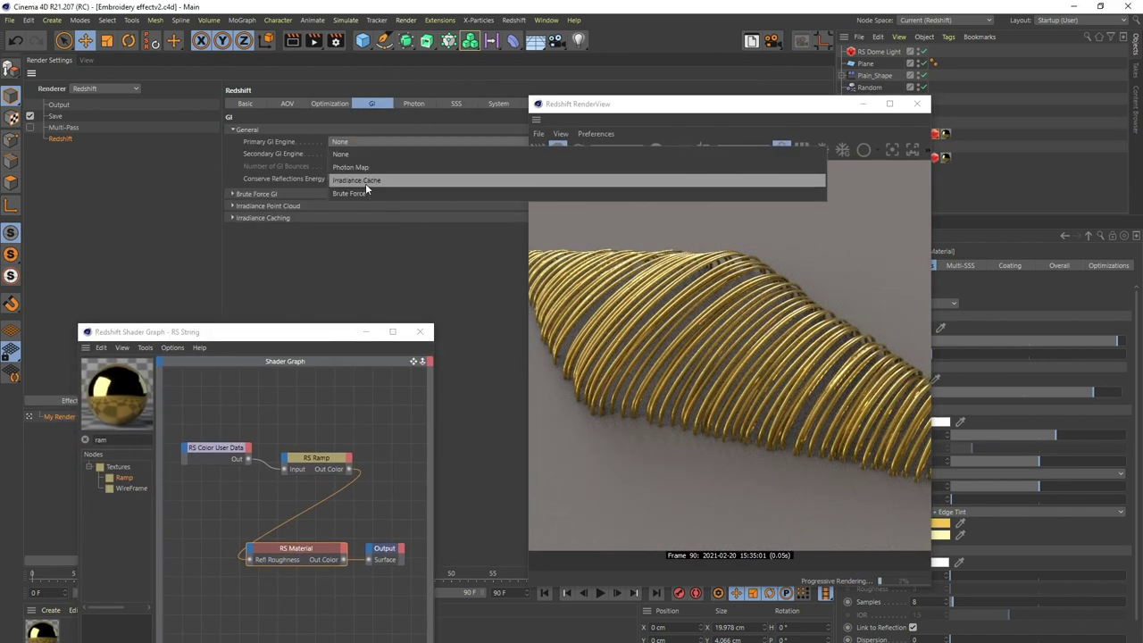
pyautogui.click(362, 193)
pyautogui.click(358, 154)
pyautogui.click(361, 193)
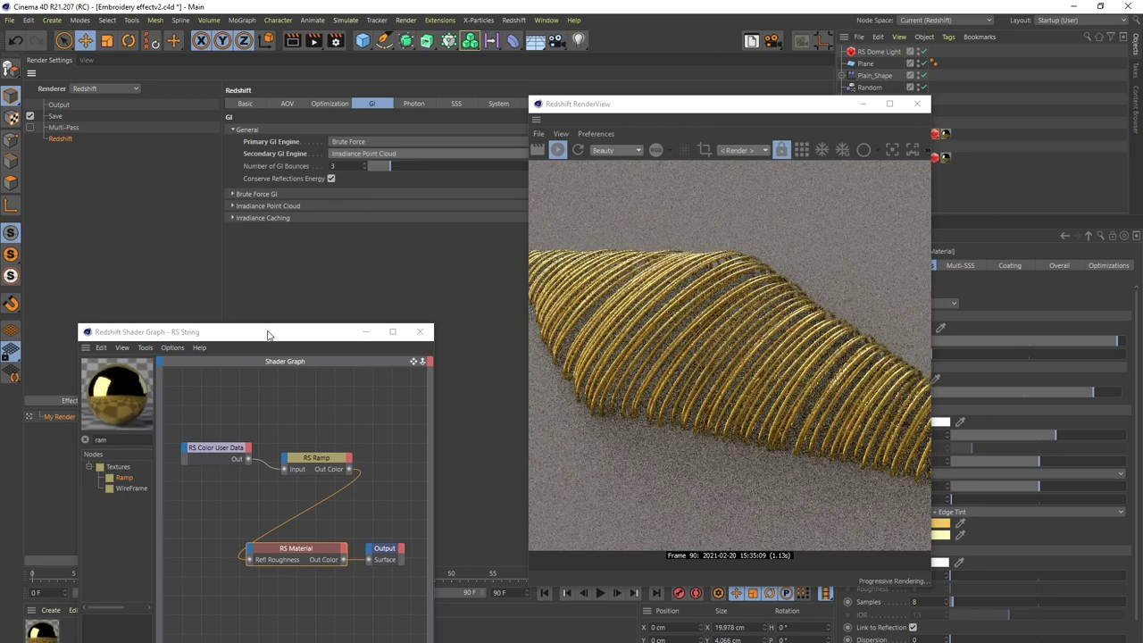
# Step: Move the node editor and render preview aside and pan the render onto the gold coil
pyautogui.moveTo(256, 335); pyautogui.dragTo(205, 129)
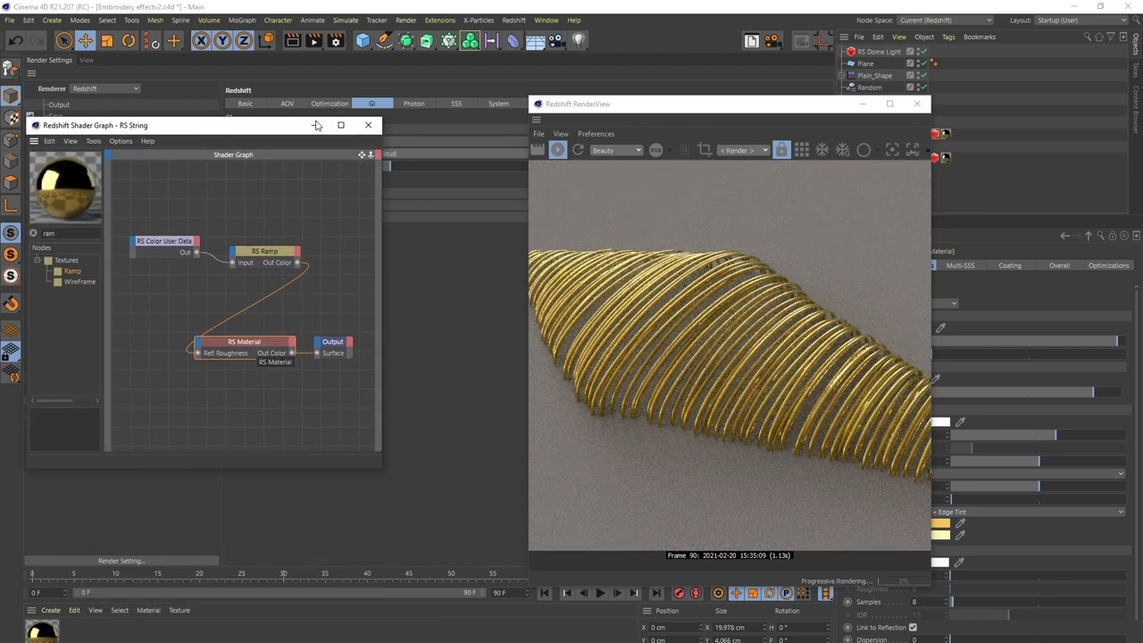
pyautogui.moveTo(670, 103); pyautogui.dragTo(498, 80)
pyautogui.moveTo(633, 366); pyautogui.dragTo(454, 323)
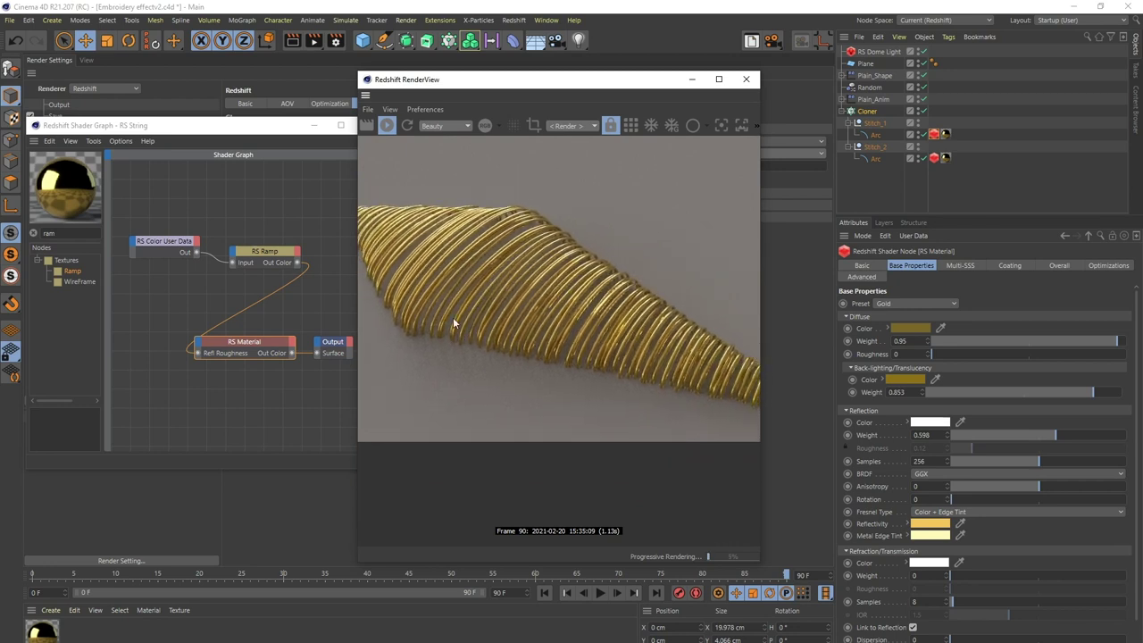
# Step: Give the RS Material a new diffuse tint and orange back-lighting at weight 0.892, then close the graph
pyautogui.click(266, 247)
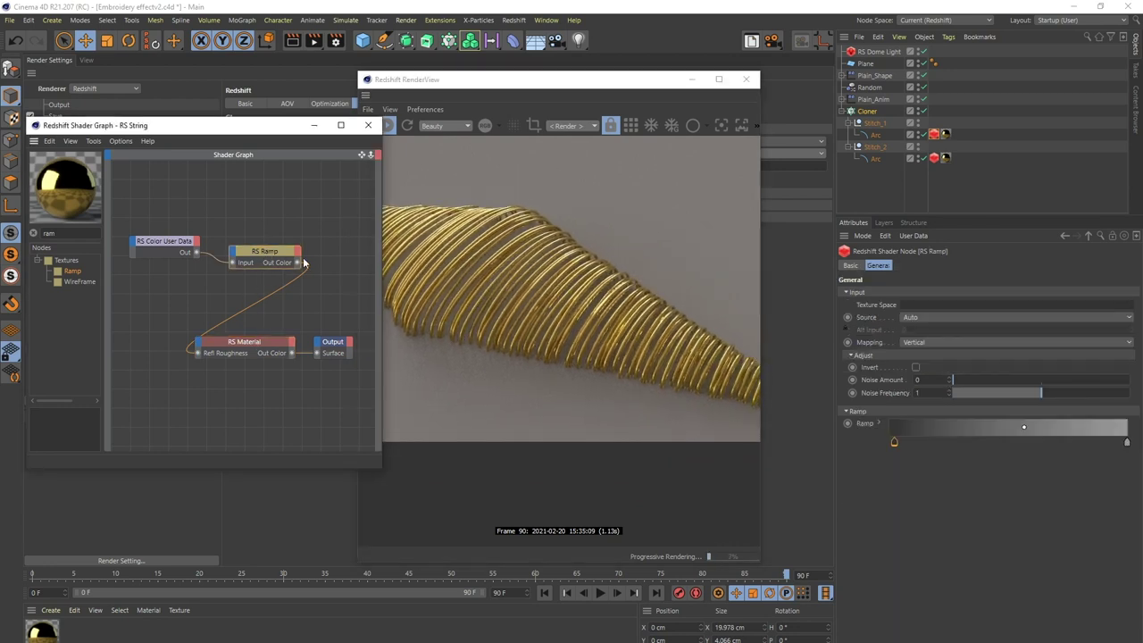
pyautogui.click(248, 344)
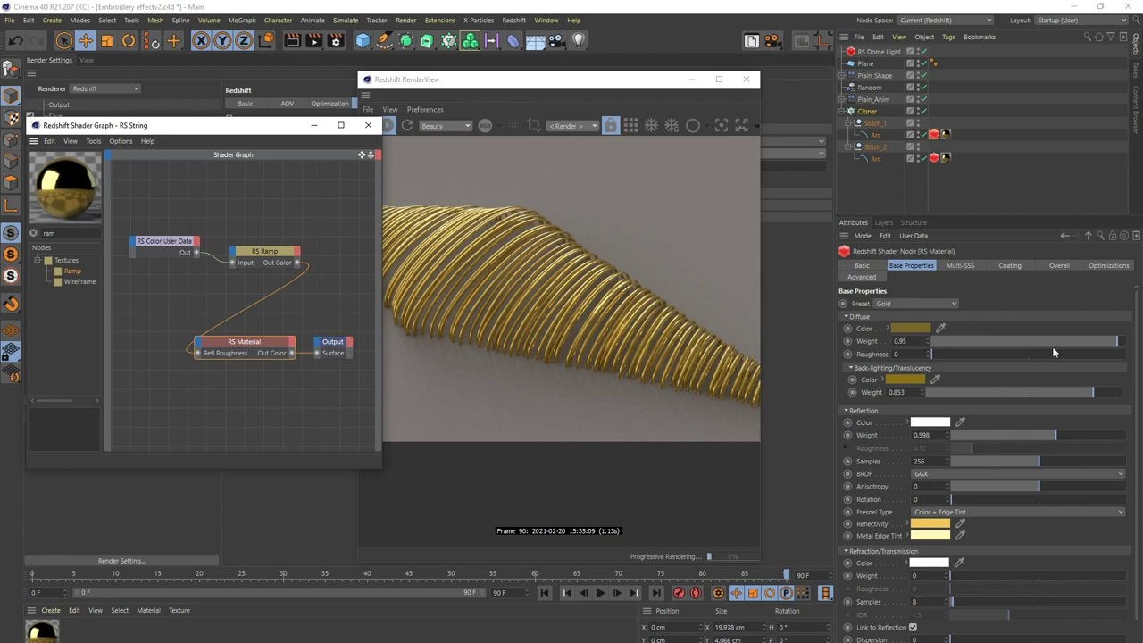
pyautogui.click(915, 330)
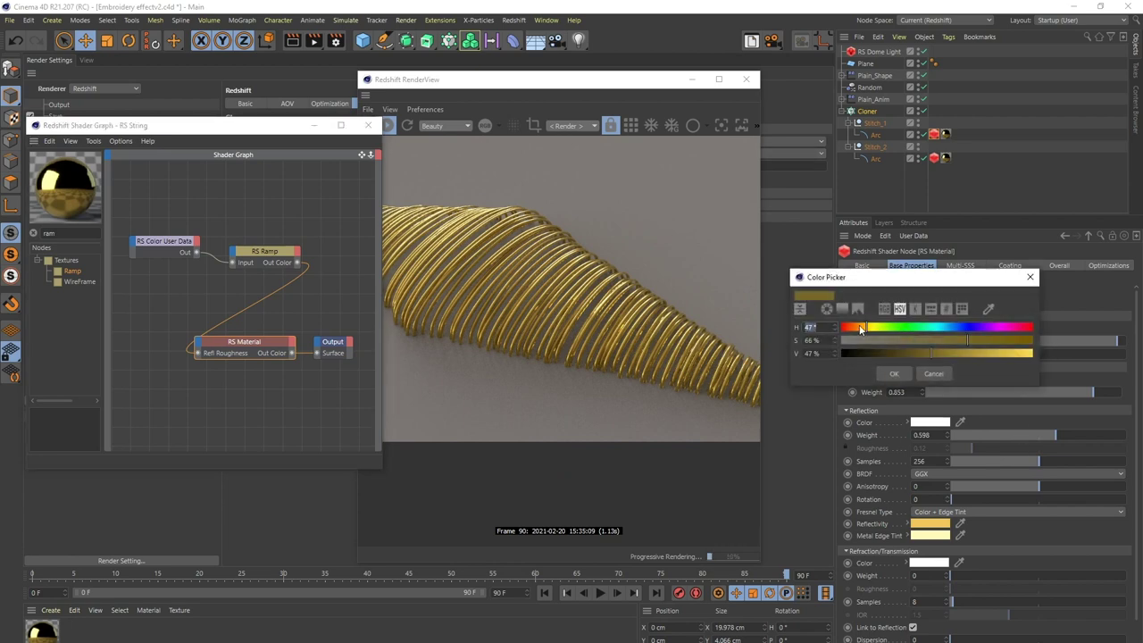
pyautogui.click(895, 375)
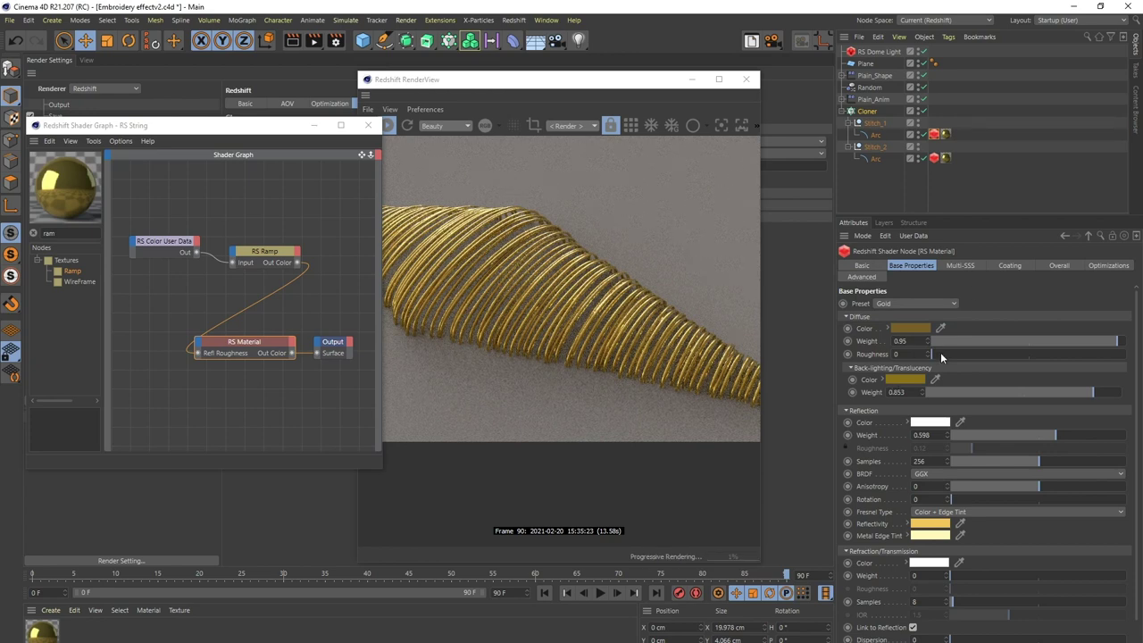
pyautogui.click(905, 380)
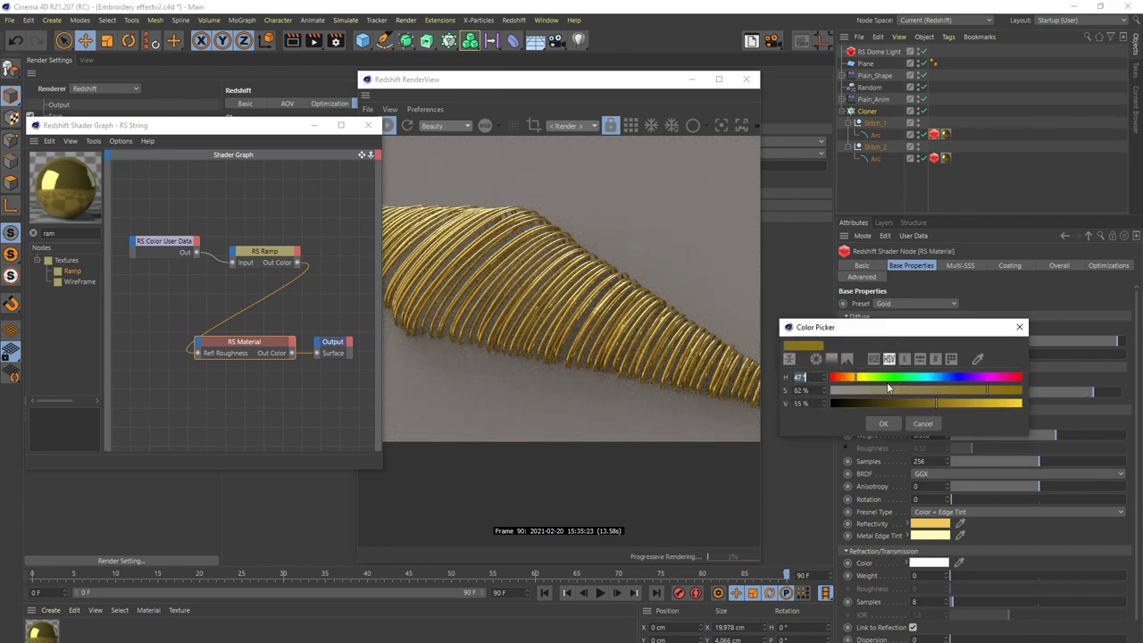
pyautogui.click(883, 423)
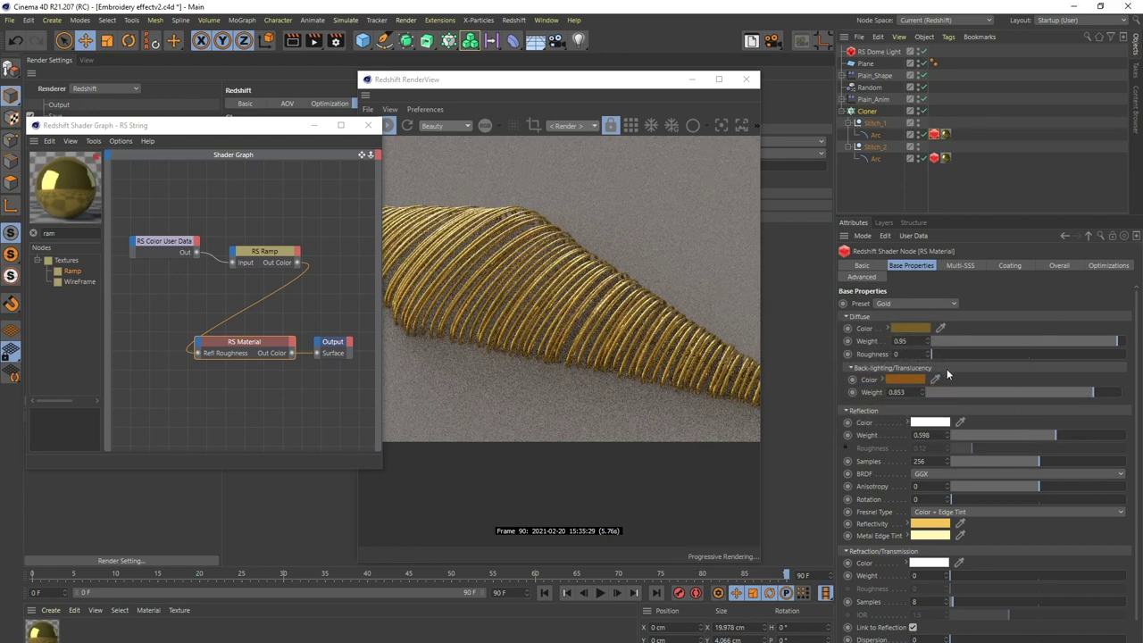
pyautogui.moveTo(1108, 396); pyautogui.dragTo(1099, 395)
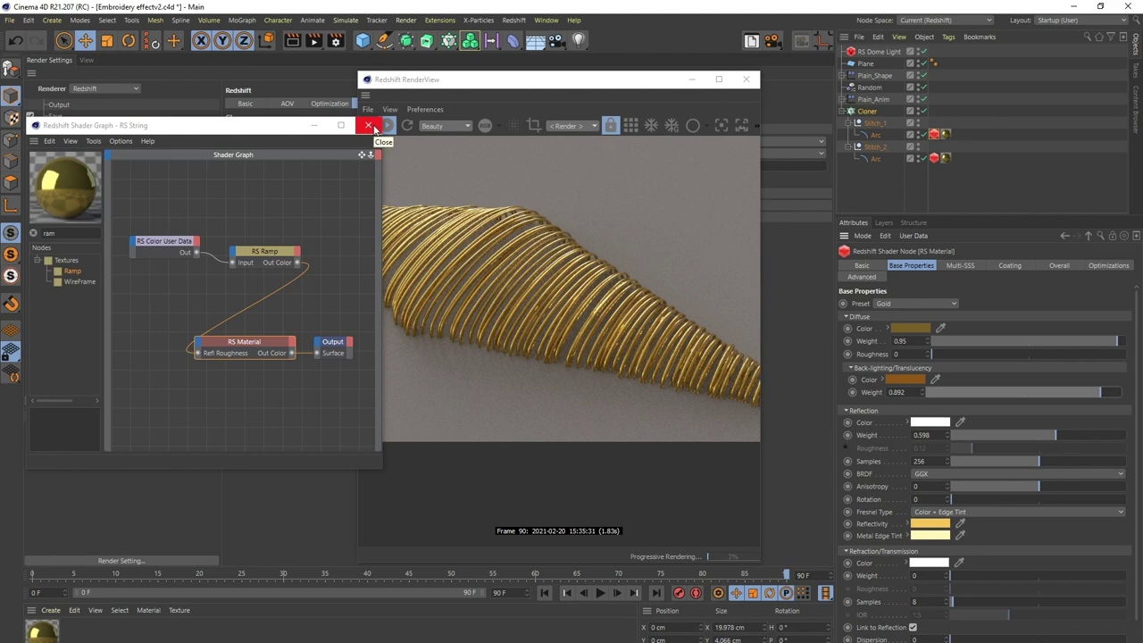
pyautogui.click(368, 125)
# Step: Select the Cloner and raise its Count to 150, then to 200
pyautogui.click(86, 60)
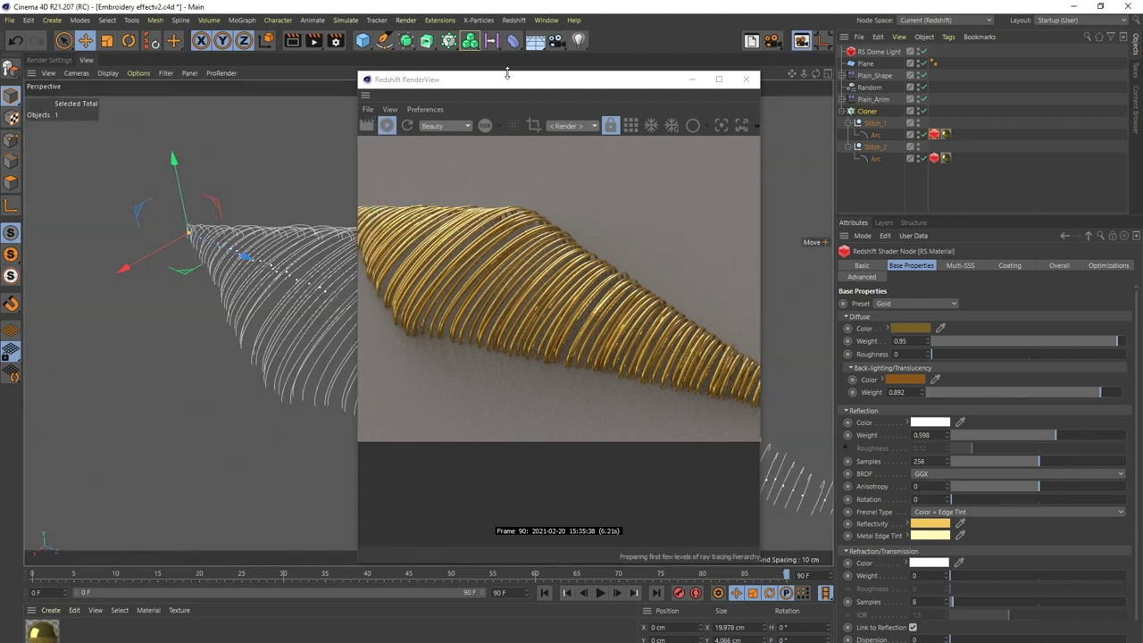
pyautogui.moveTo(503, 81); pyautogui.dragTo(522, 84)
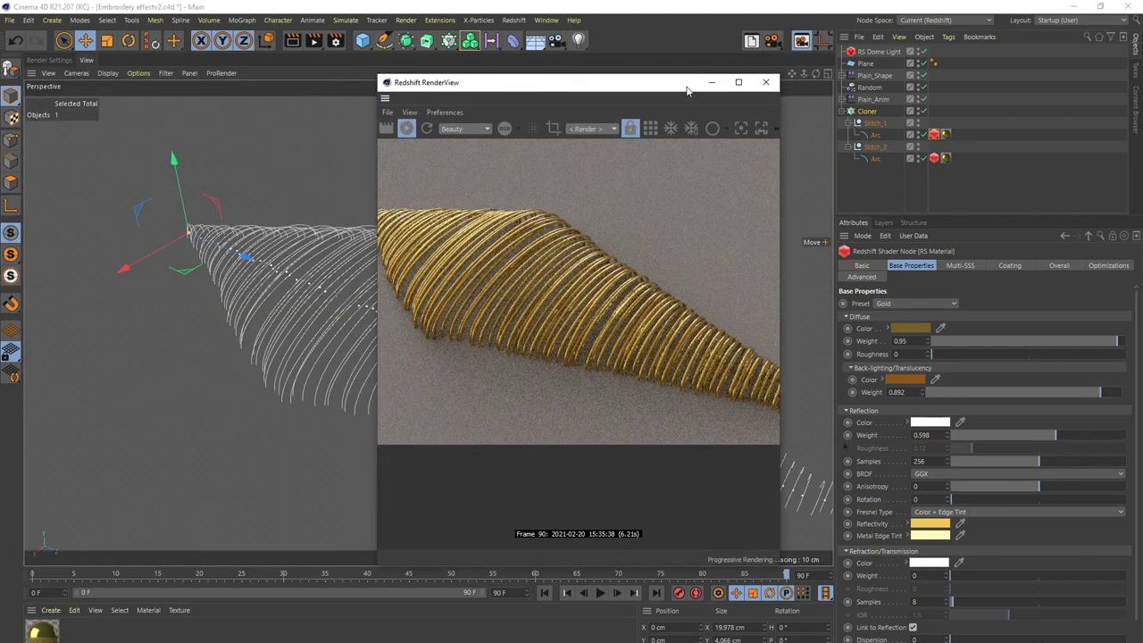
pyautogui.click(867, 110)
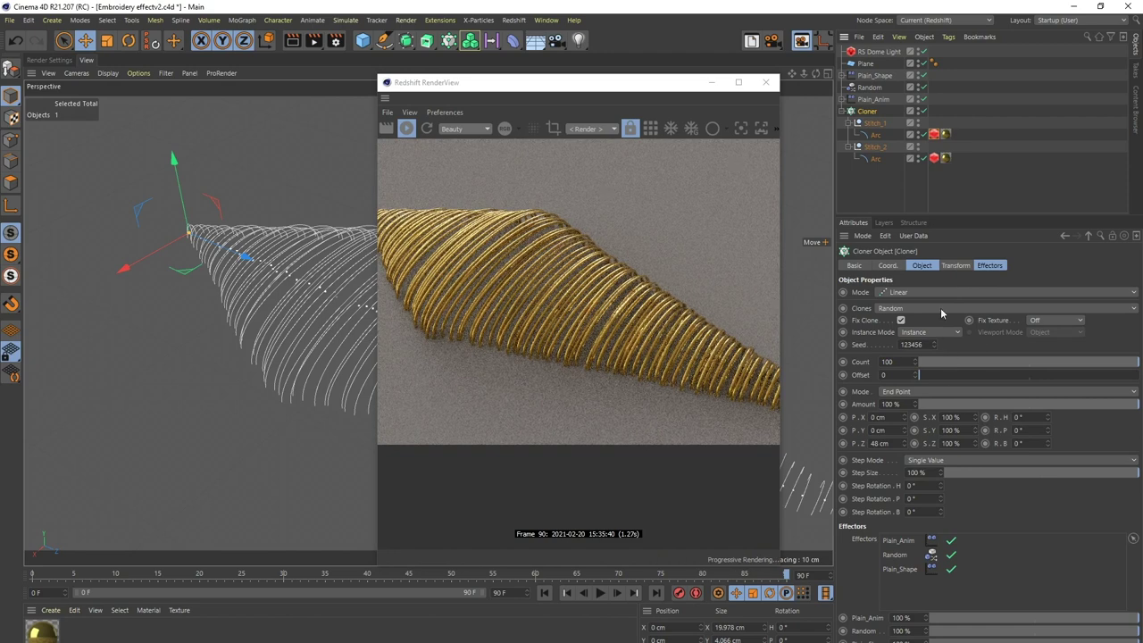
pyautogui.write('150')
pyautogui.press('Return')
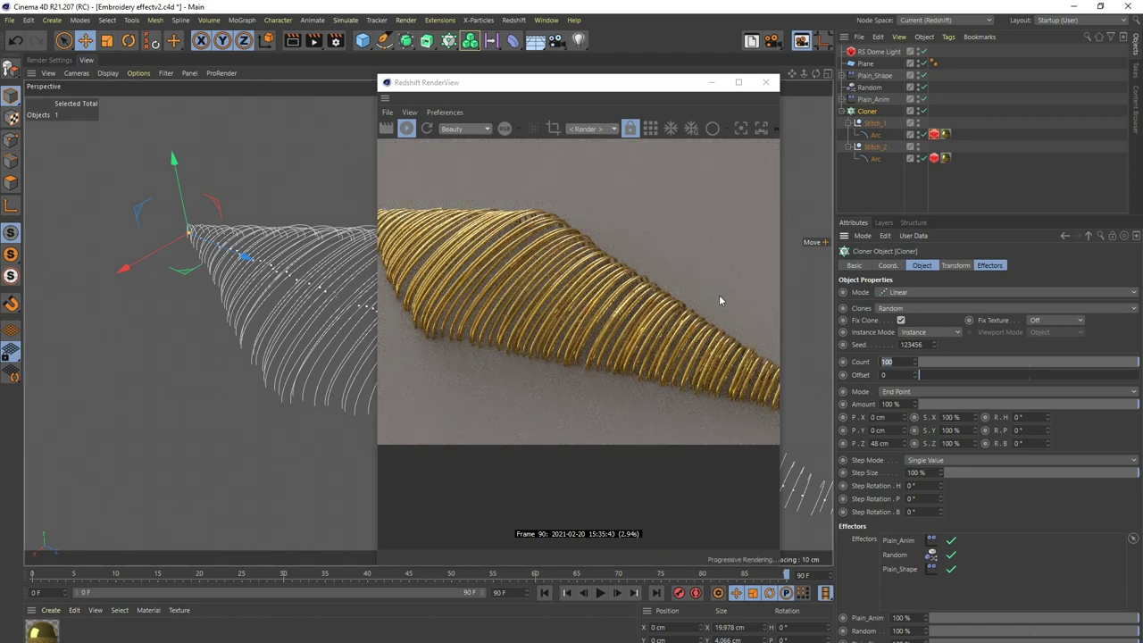
pyautogui.press('Return')
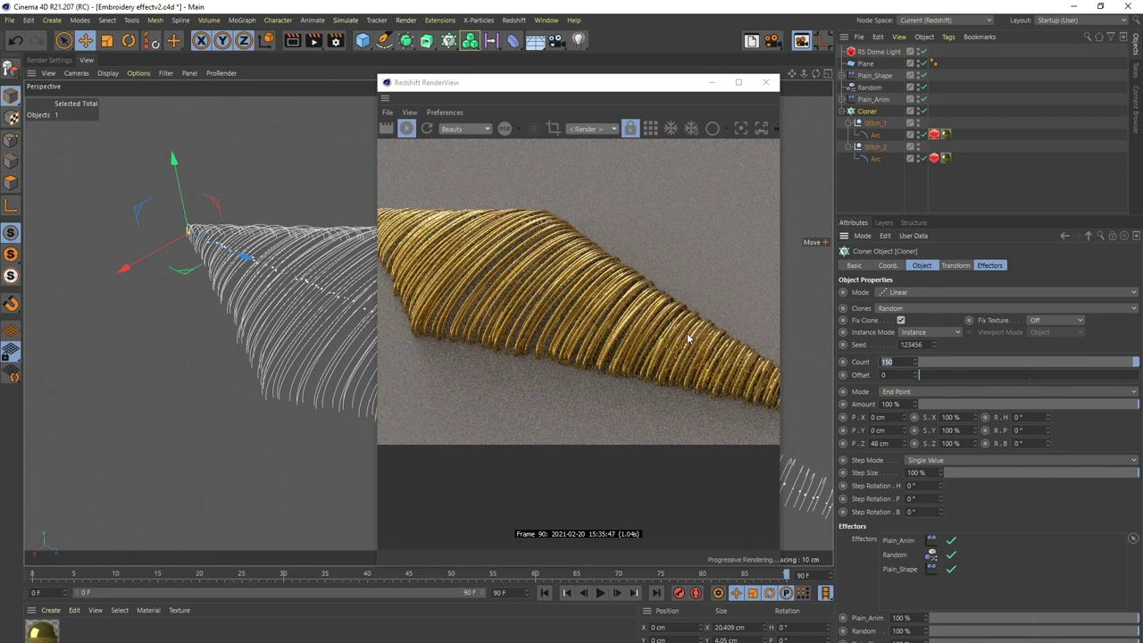
pyautogui.write('200')
pyautogui.press('Return')
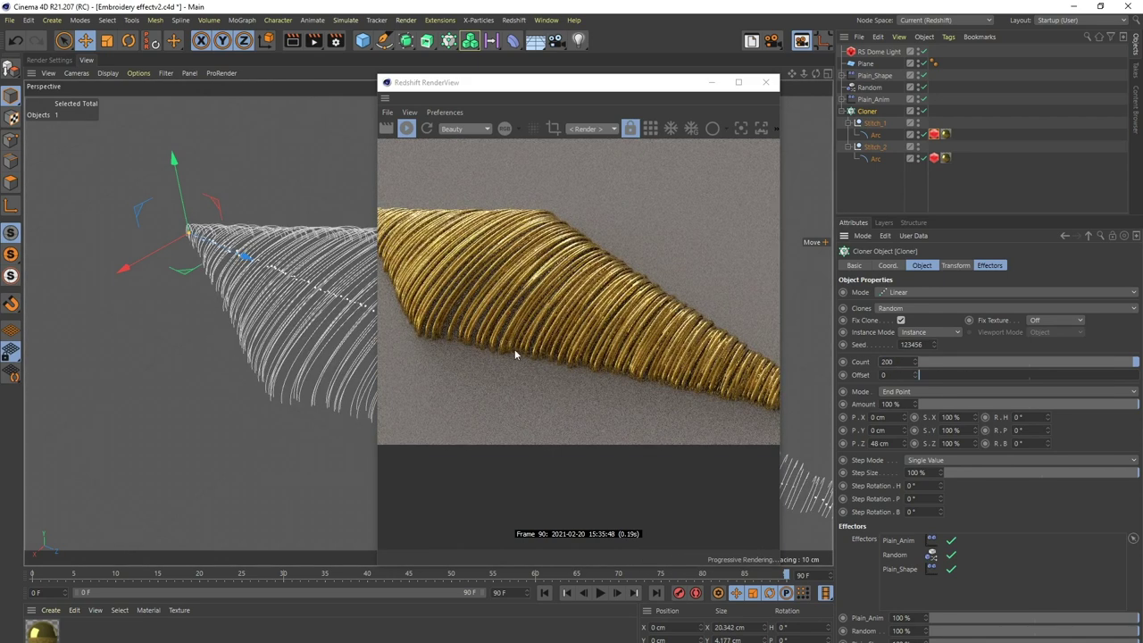
pyautogui.scroll(-3, 295, 376)
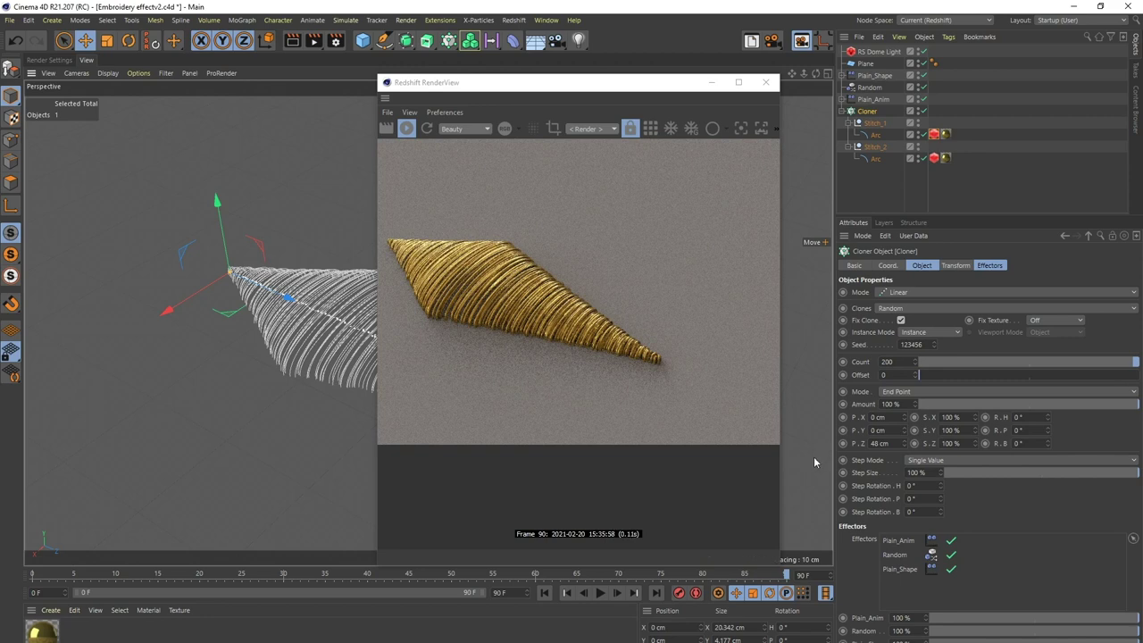
# Step: In the RS String Shader Graph, add a knot to the RS Ramp and recolour its right end
pyautogui.doubleClick(40, 634)
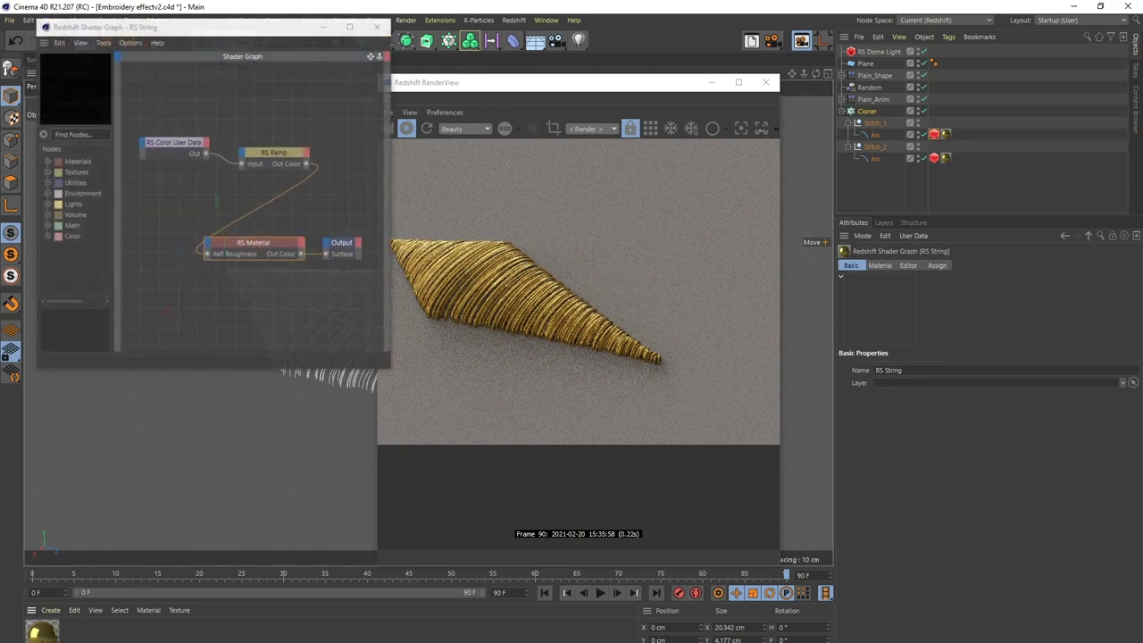
pyautogui.click(283, 155)
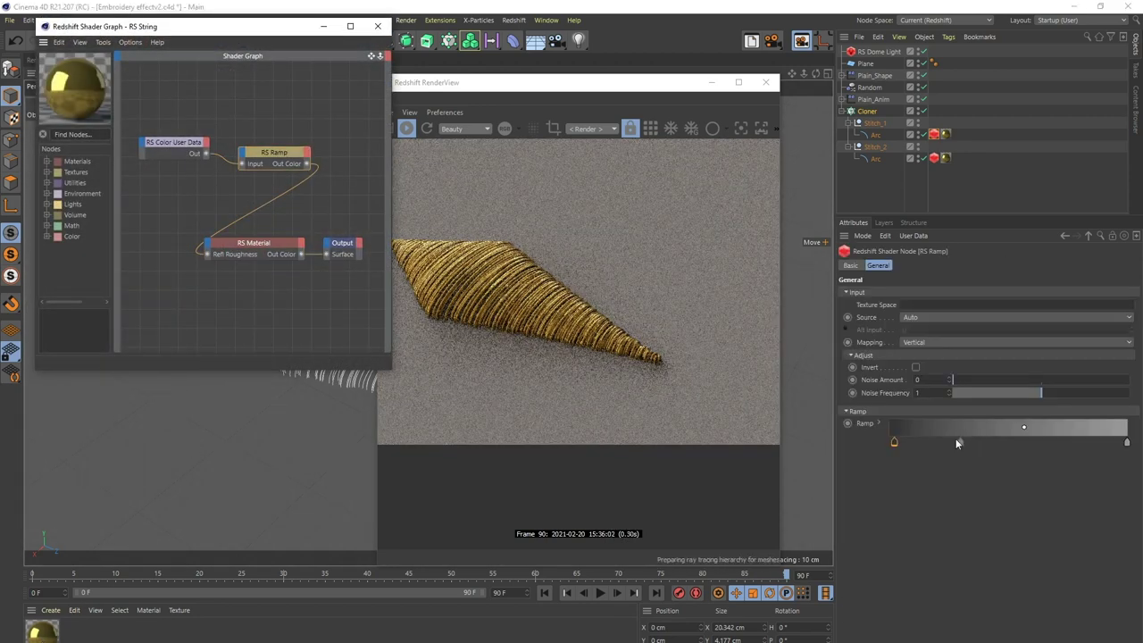
pyautogui.click(927, 442)
pyautogui.doubleClick(1126, 444)
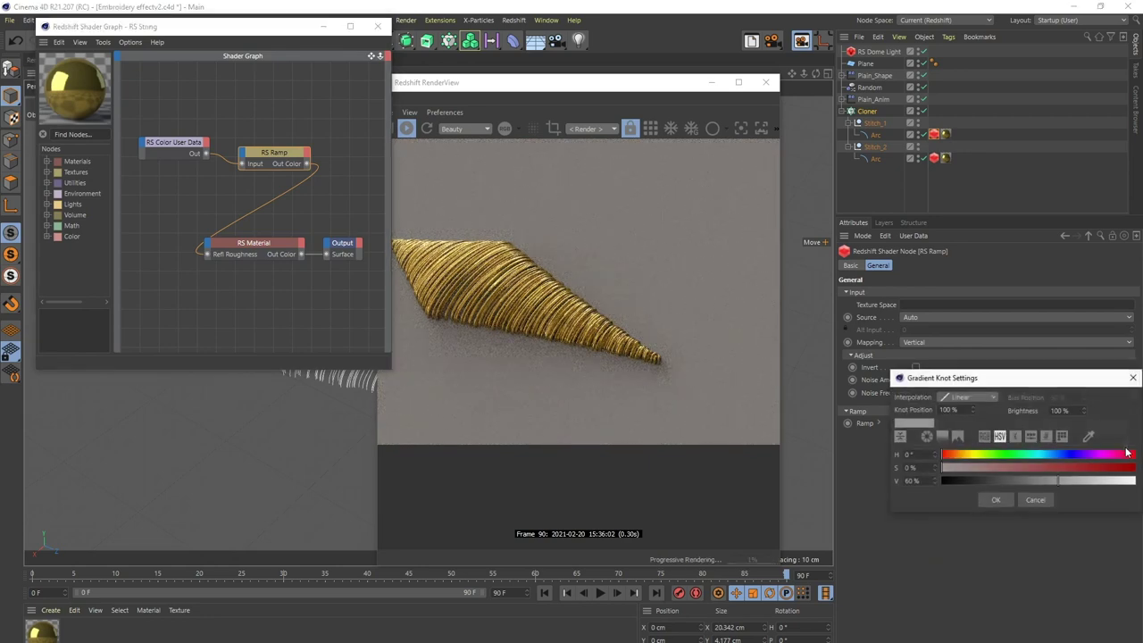
pyautogui.click(1000, 500)
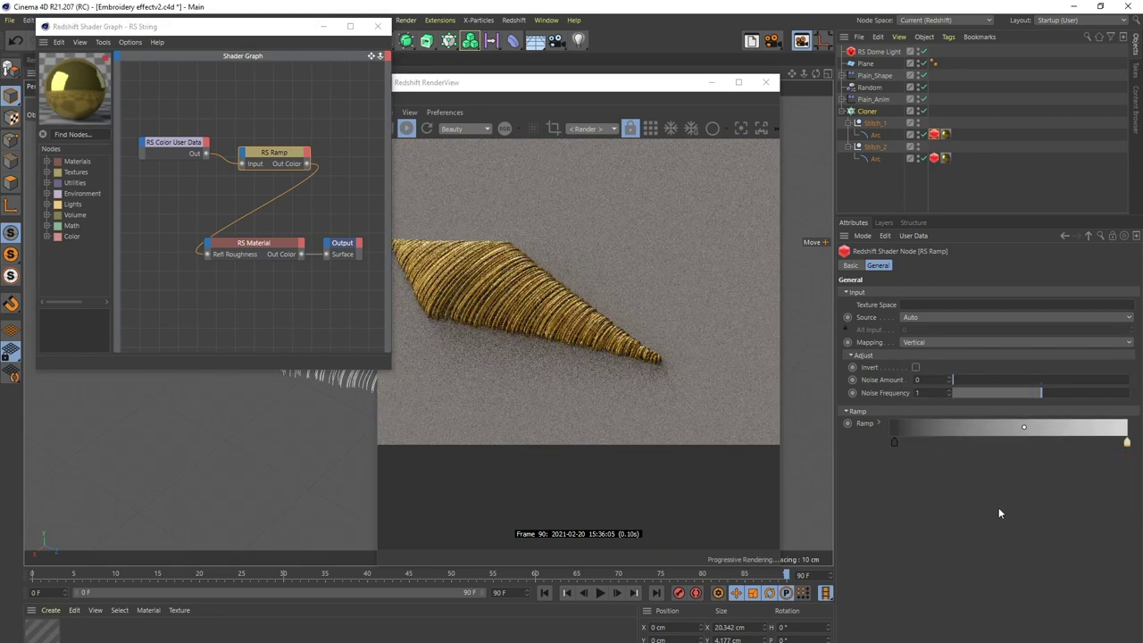
# Step: Lighten the left and right ramp knot values, then close the node graph
pyautogui.doubleClick(894, 444)
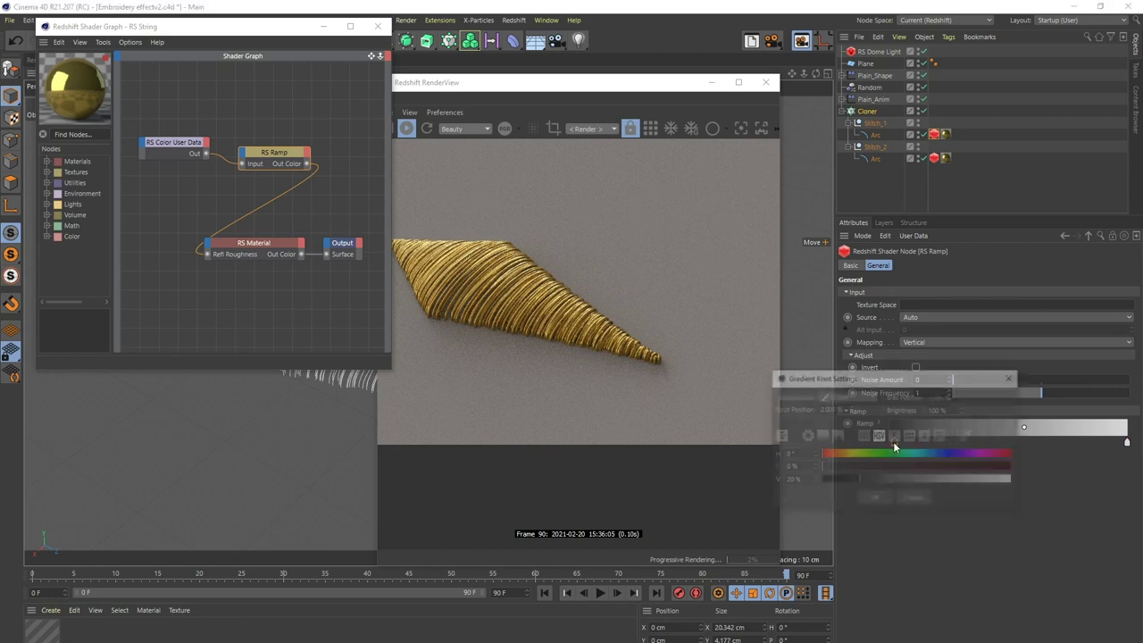
pyautogui.click(872, 479)
pyautogui.click(878, 500)
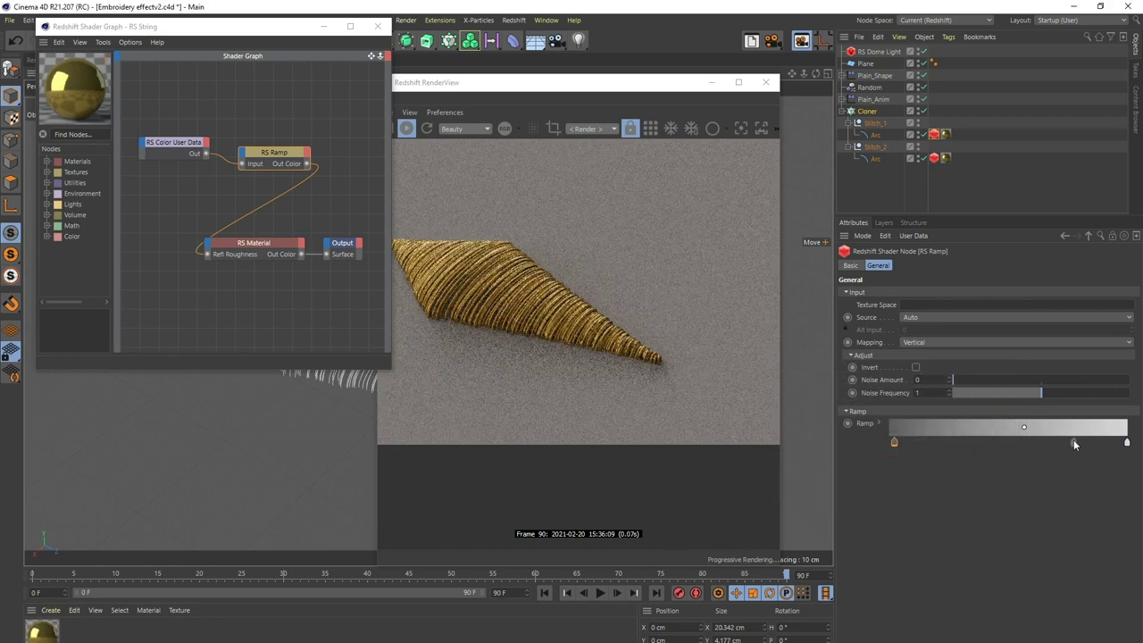
pyautogui.doubleClick(1127, 443)
pyautogui.click(998, 504)
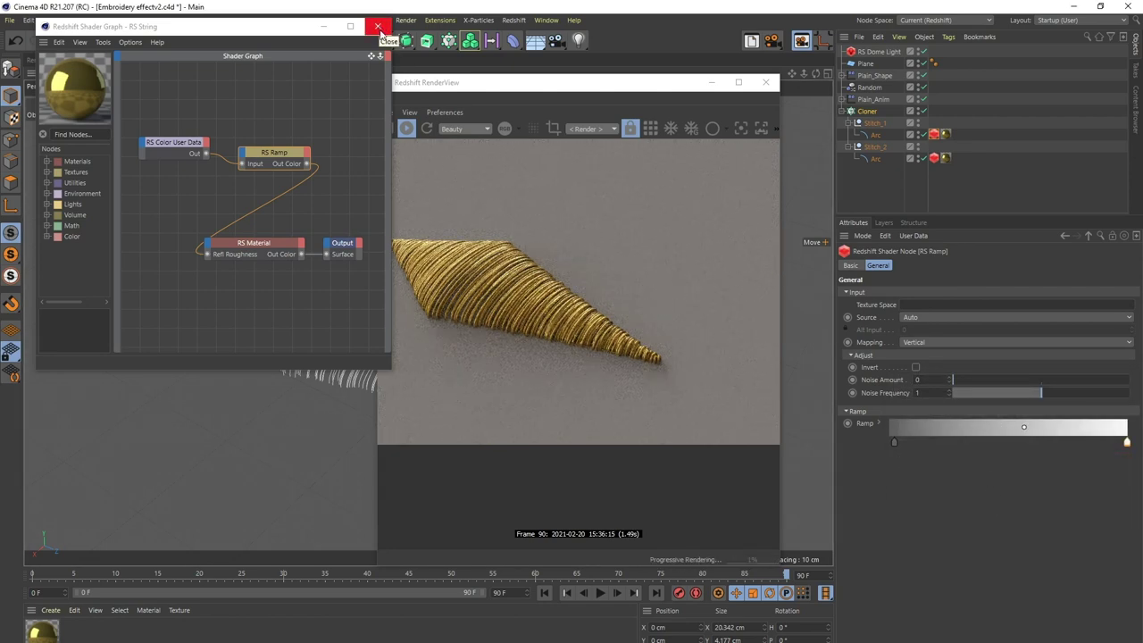
pyautogui.click(379, 27)
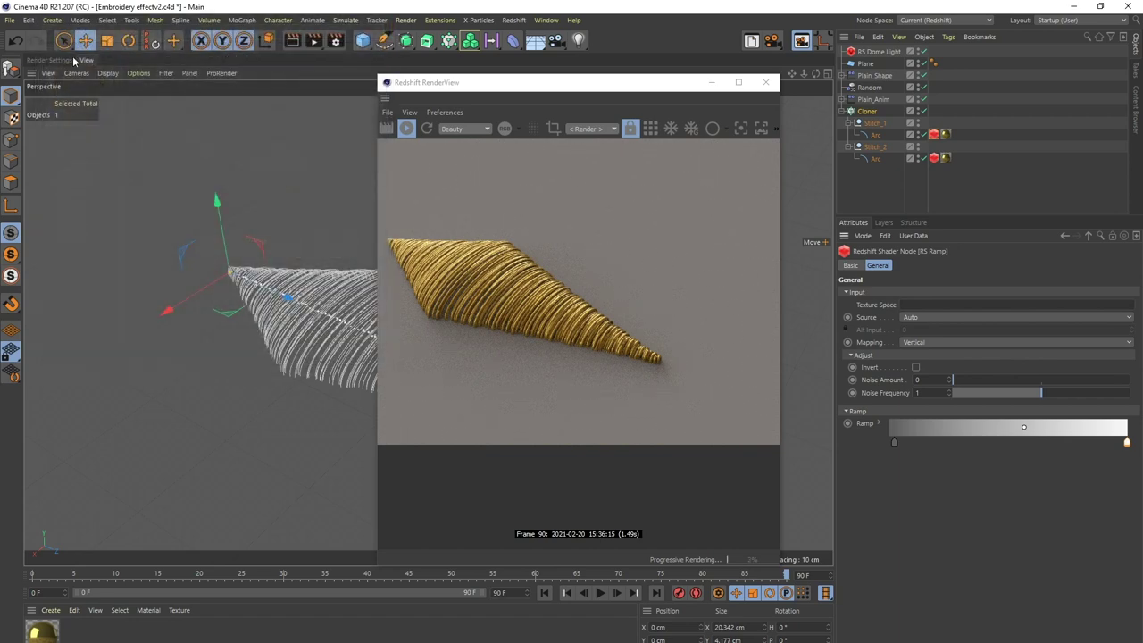
# Step: Save the project and close the Redshift render preview window
pyautogui.click(9, 20)
pyautogui.click(23, 126)
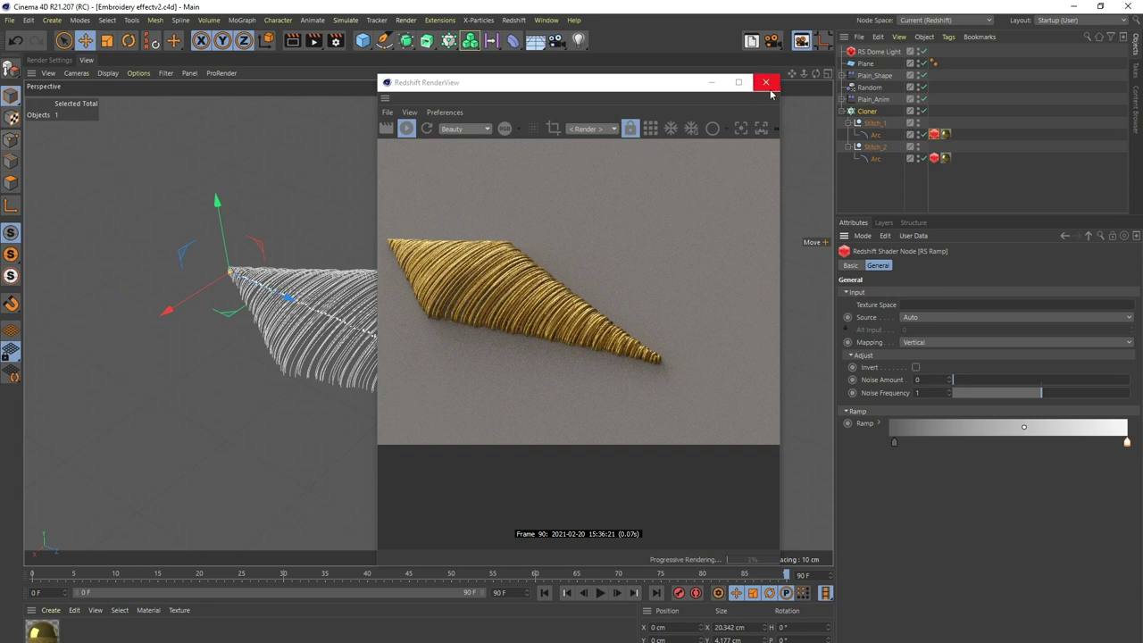
pyautogui.click(767, 83)
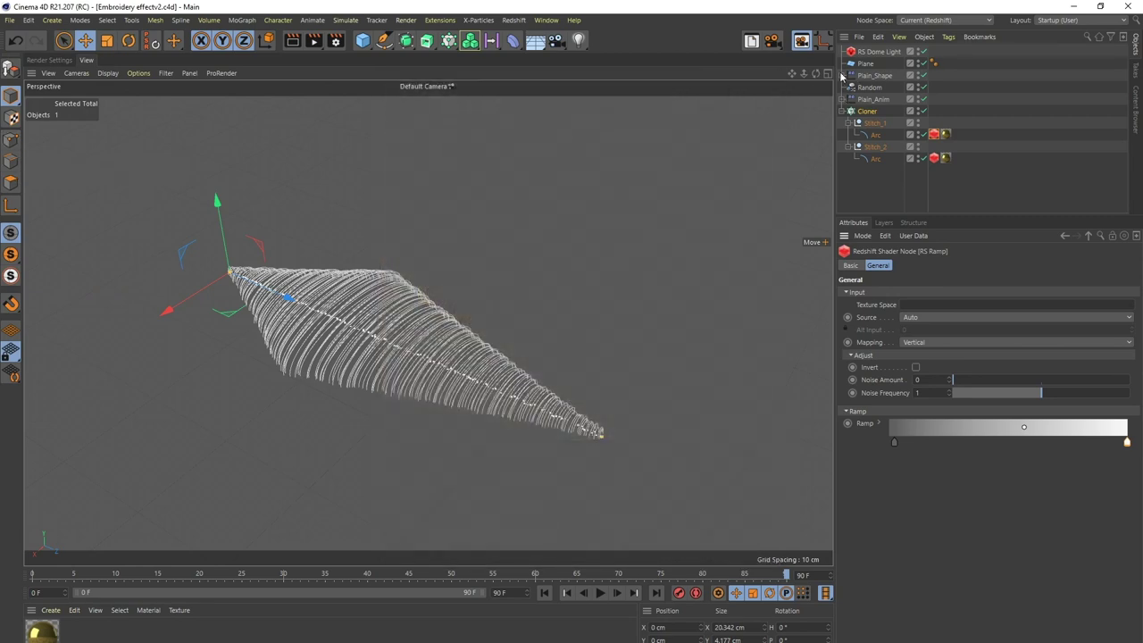
# Step: Group Cloner, Plain_Shape, Random and Plain_Anim under a new null and begin renaming it
pyautogui.click(841, 110)
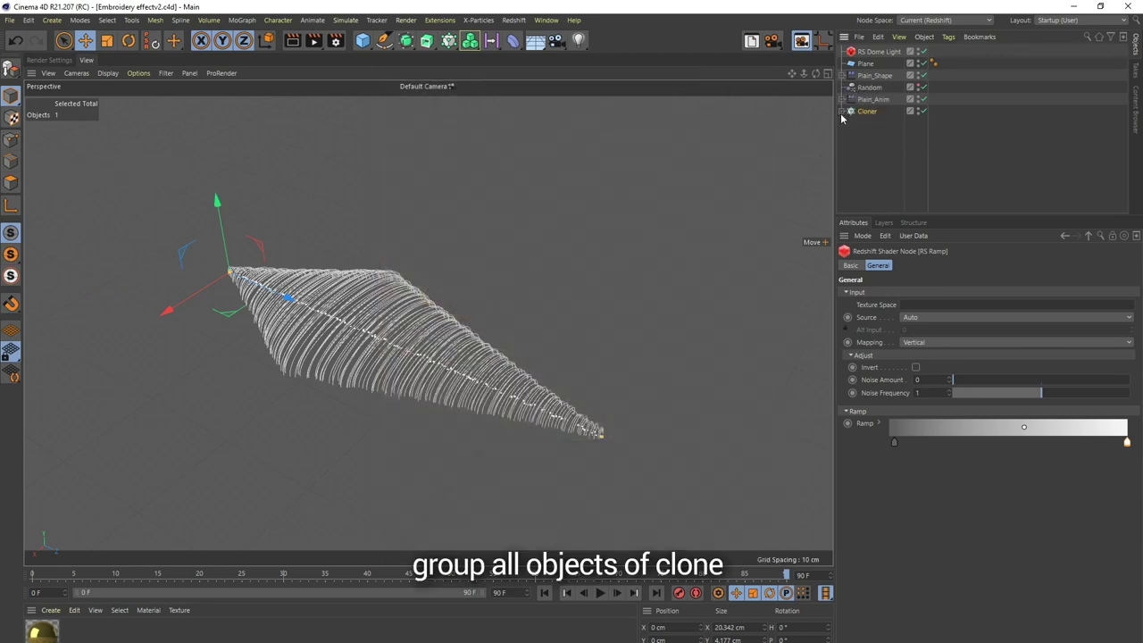
pyautogui.click(790, 121)
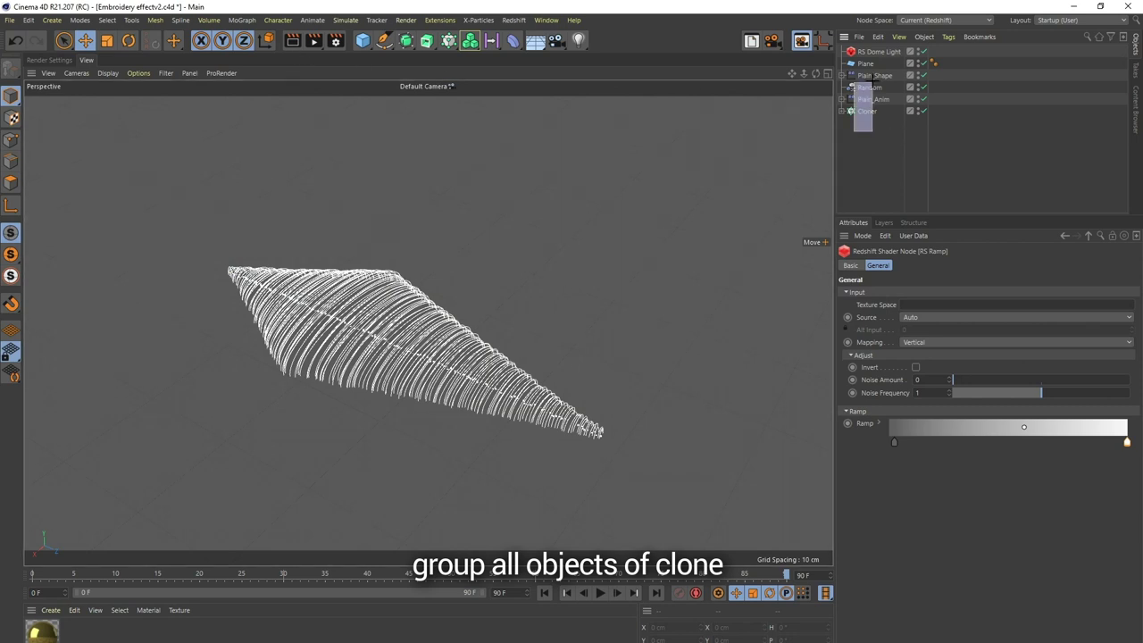
pyautogui.moveTo(860, 138); pyautogui.dragTo(891, 78)
pyautogui.hotkey('alt', 'g')
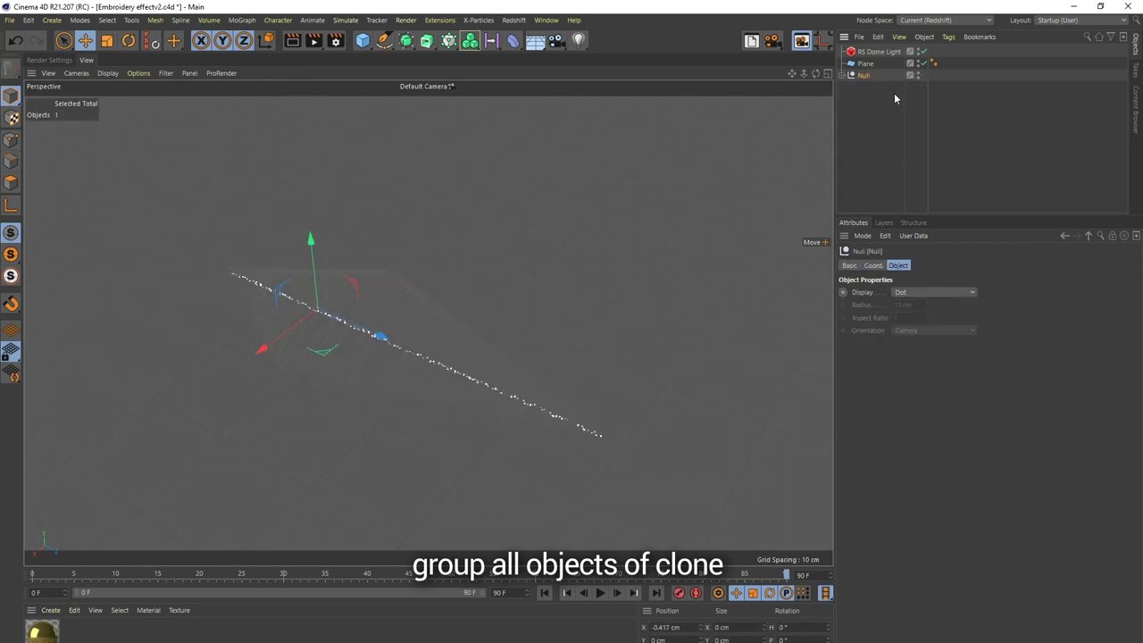
pyautogui.doubleClick(866, 76)
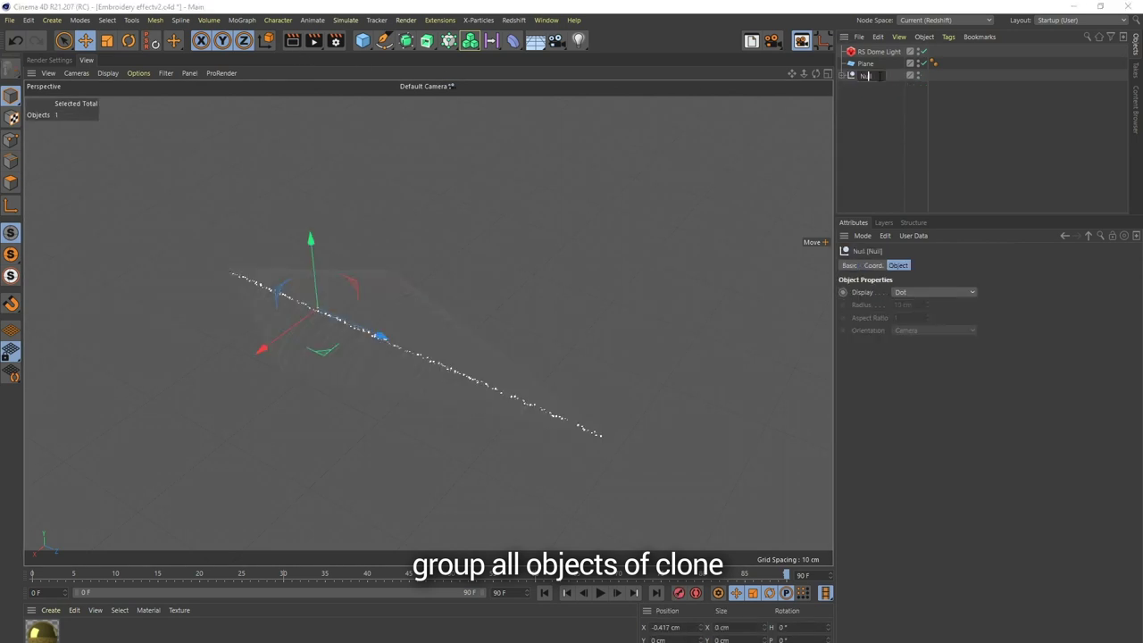
# Step: Name the group Part1 and drag its pivot onto the world origin in the Top view
pyautogui.write('Part')
pyautogui.write('1')
pyautogui.press('Return')
pyautogui.middleClick(661, 142)
pyautogui.middleClick(644, 171)
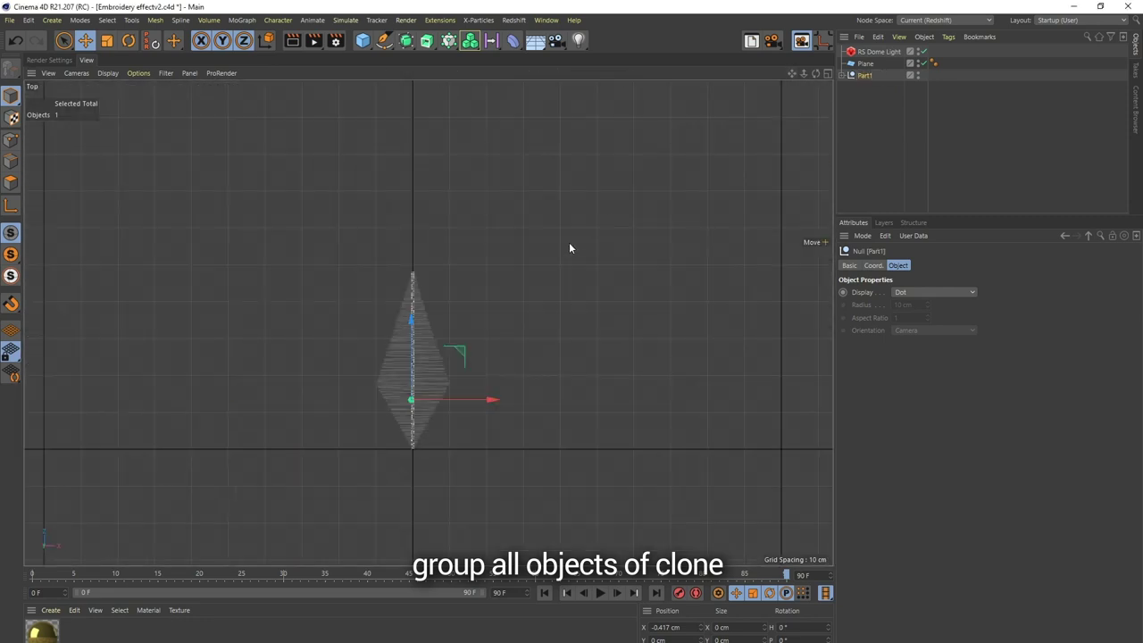
pyautogui.keyDown('alt'); pyautogui.moveTo(374, 328); pyautogui.dragTo(372, 287, button='middle'); pyautogui.keyUp('alt')
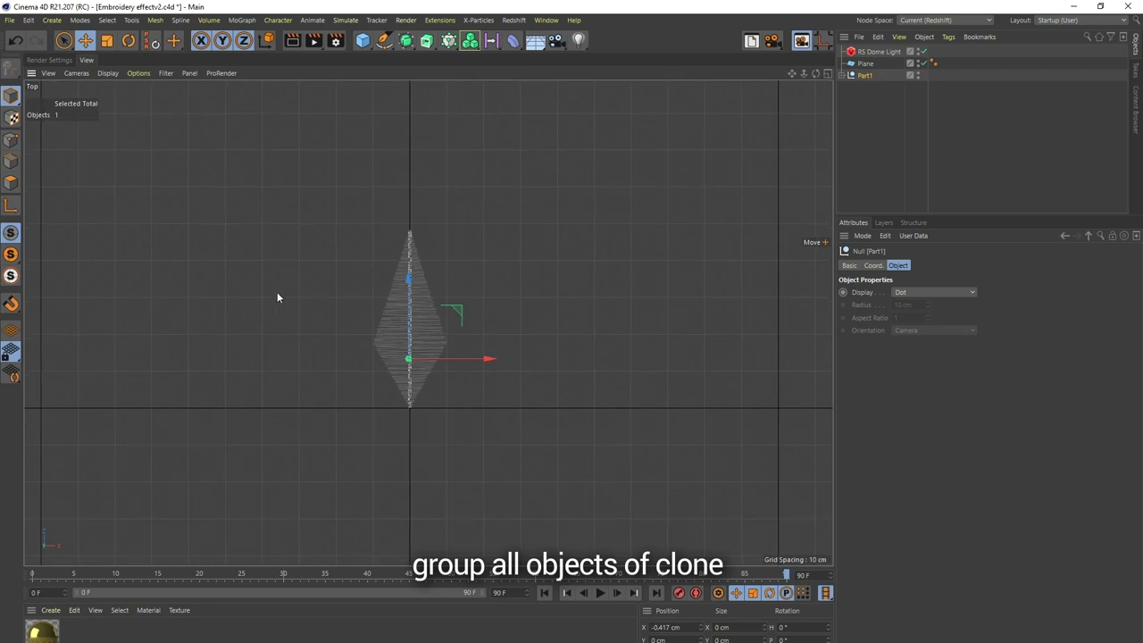
pyautogui.scroll(3, 416, 360)
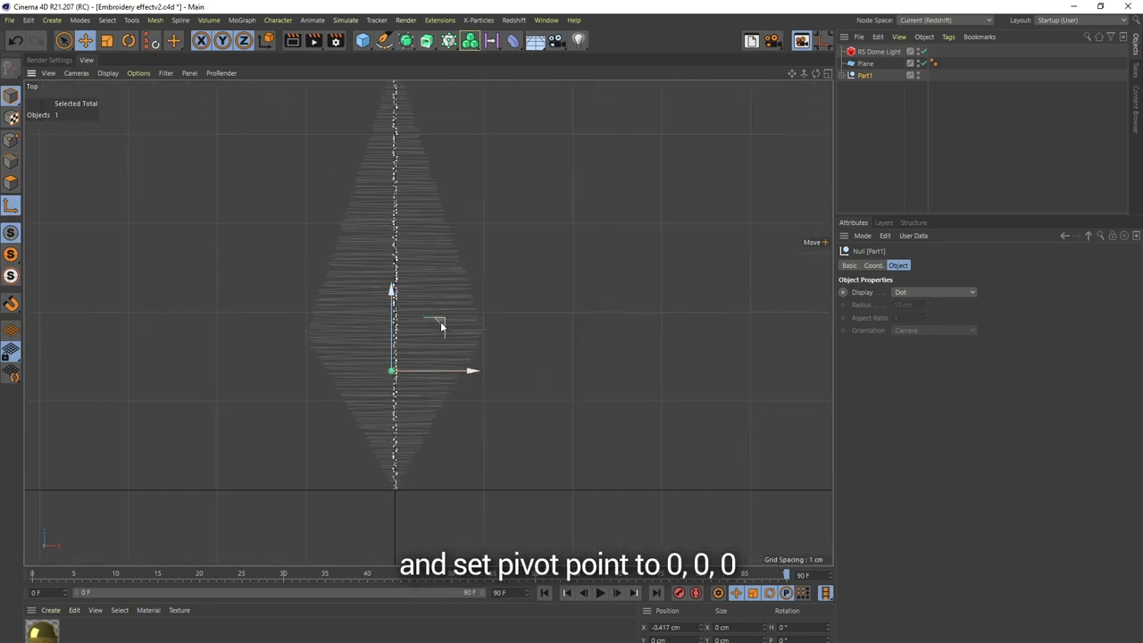
pyautogui.moveTo(438, 324)
pyautogui.mouseDown()
pyautogui.moveTo(441, 444)
pyautogui.moveTo(409, 470)
pyautogui.mouseUp()
pyautogui.scroll(3, 498, 463)
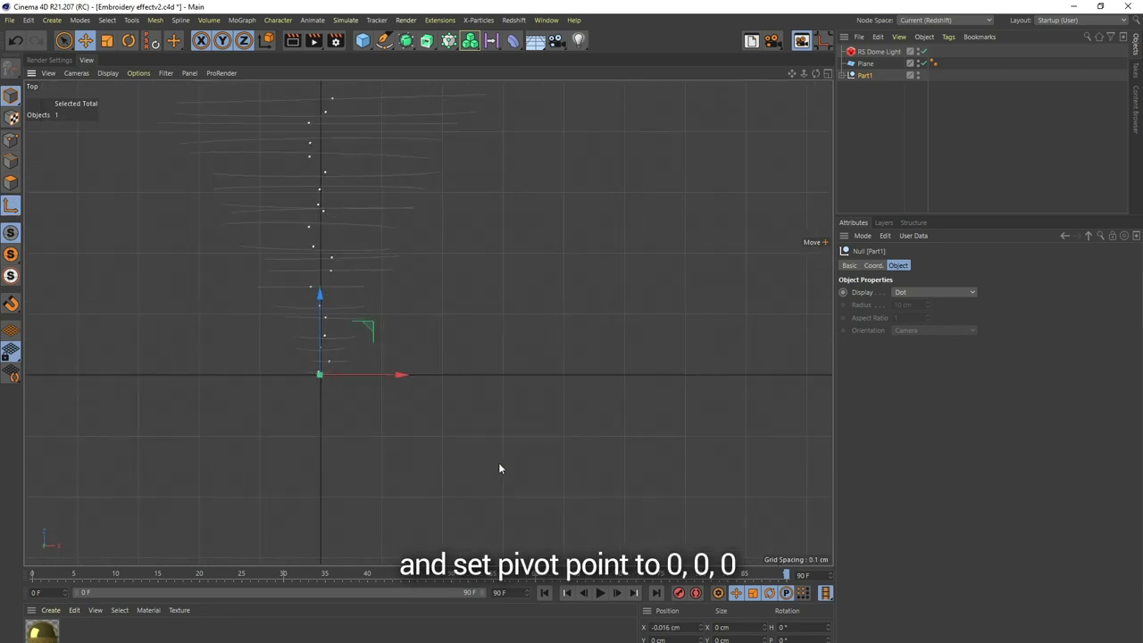
pyautogui.moveTo(376, 333); pyautogui.dragTo(371, 333)
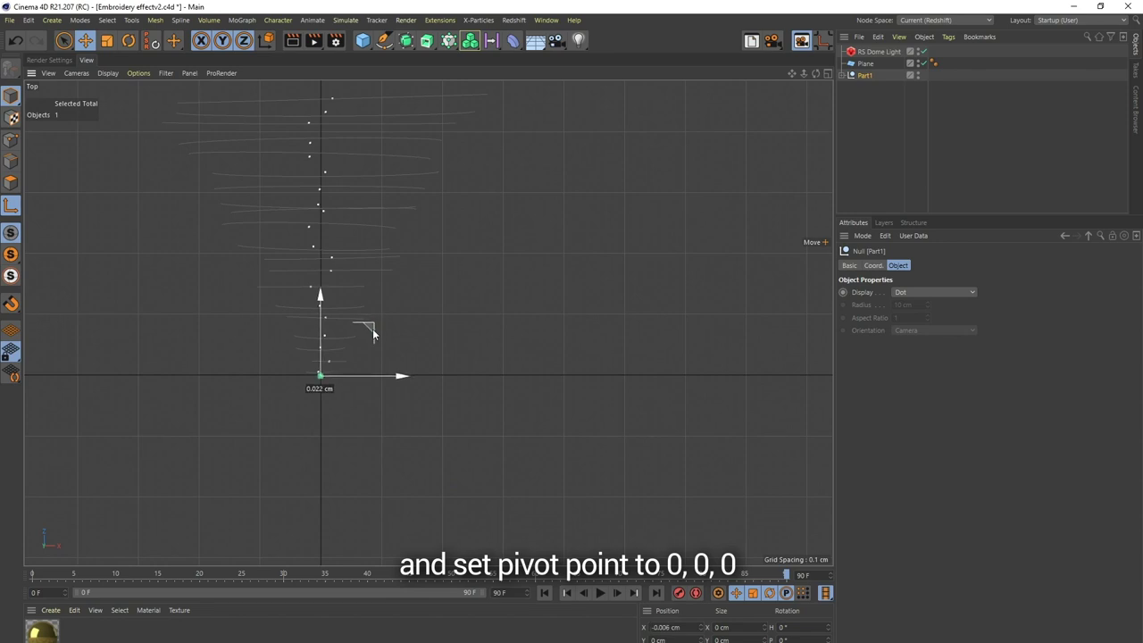
# Step: Return to the Perspective view and hide the fabric Plane in the viewport
pyautogui.middleClick(371, 333)
pyautogui.middleClick(316, 278)
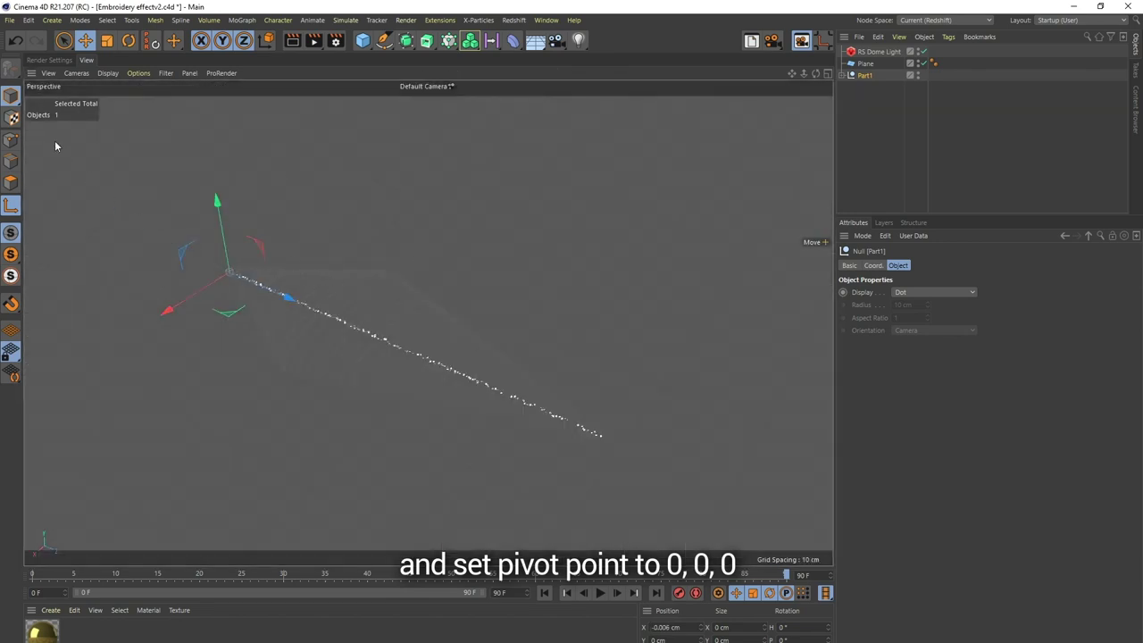
pyautogui.keyDown('alt'); pyautogui.moveTo(413, 290); pyautogui.dragTo(418, 293); pyautogui.keyUp('alt')
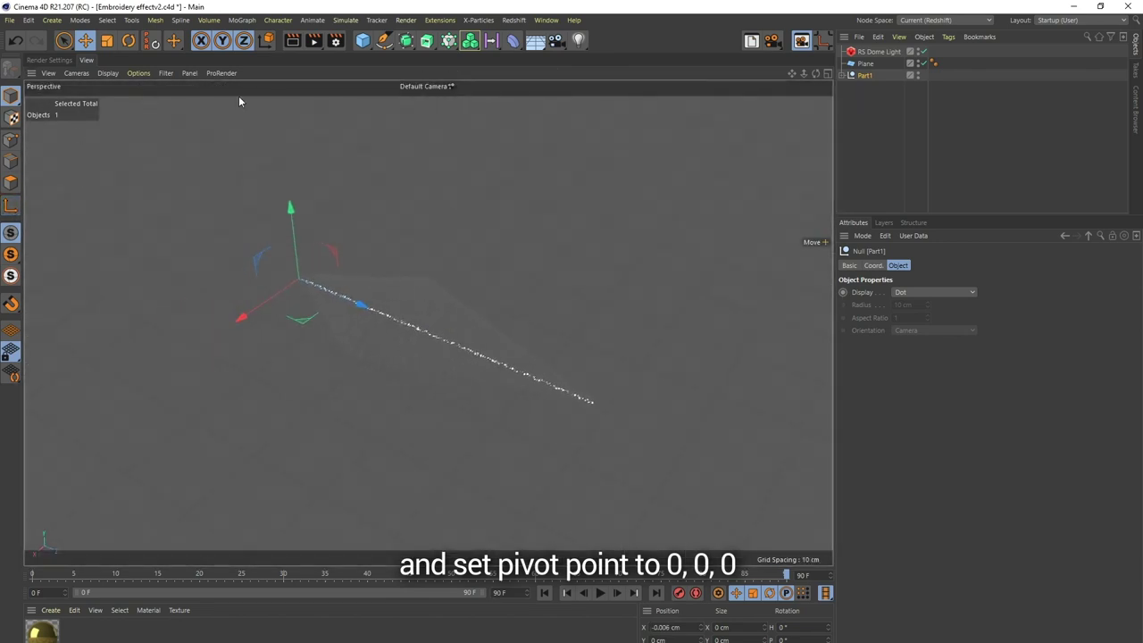
pyautogui.click(862, 97)
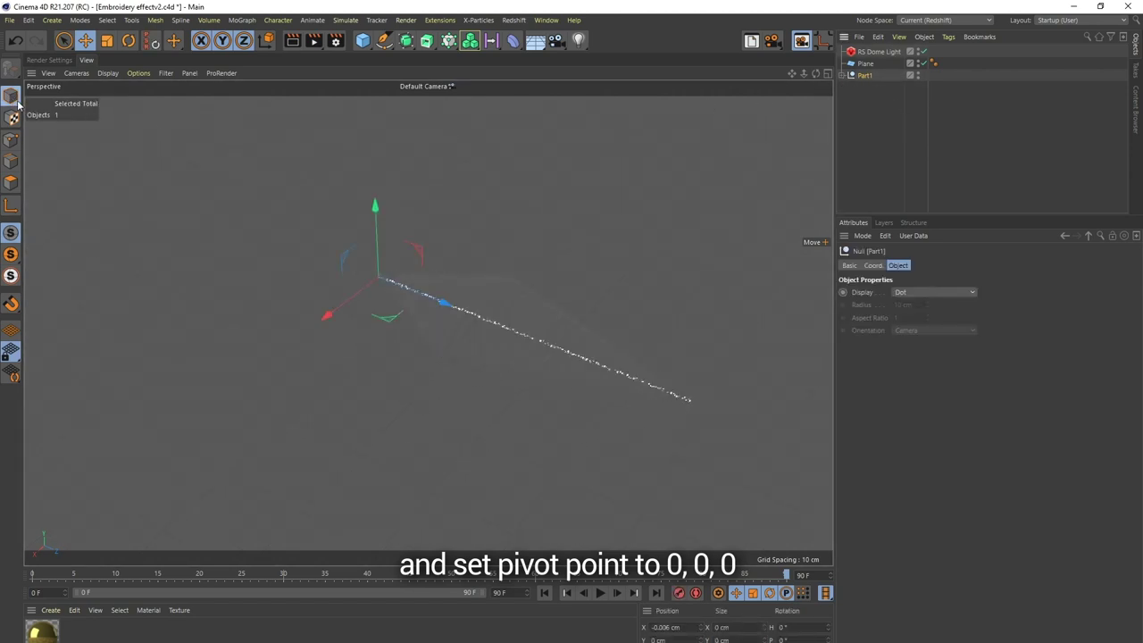
pyautogui.click(920, 64)
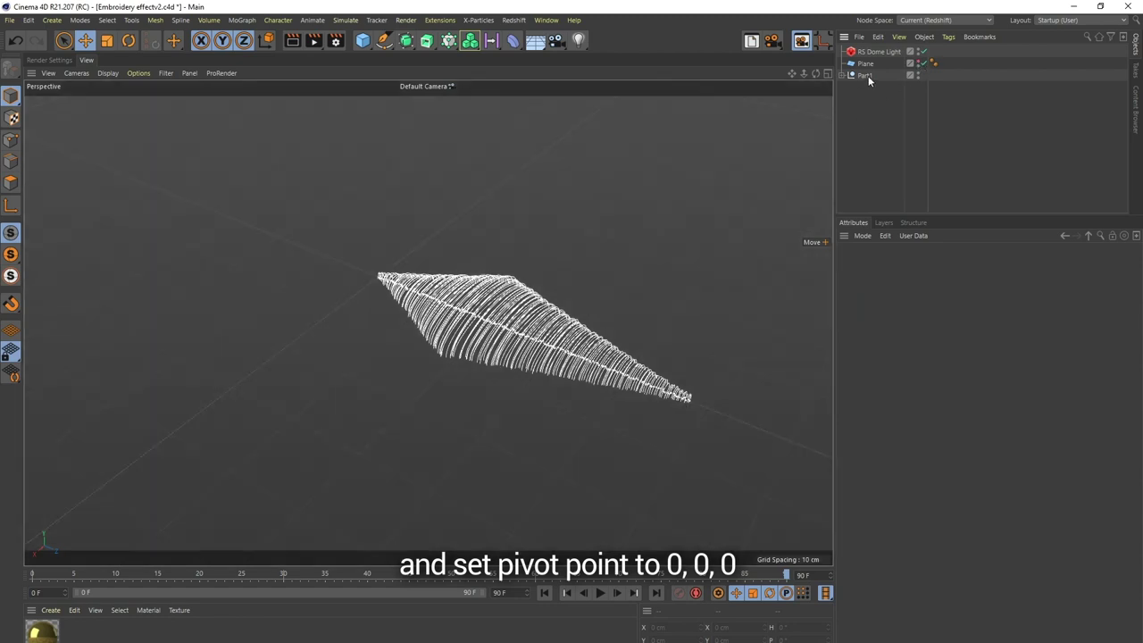
# Step: Add a MoGraph Cloner and place Part1 inside it
pyautogui.click(450, 48)
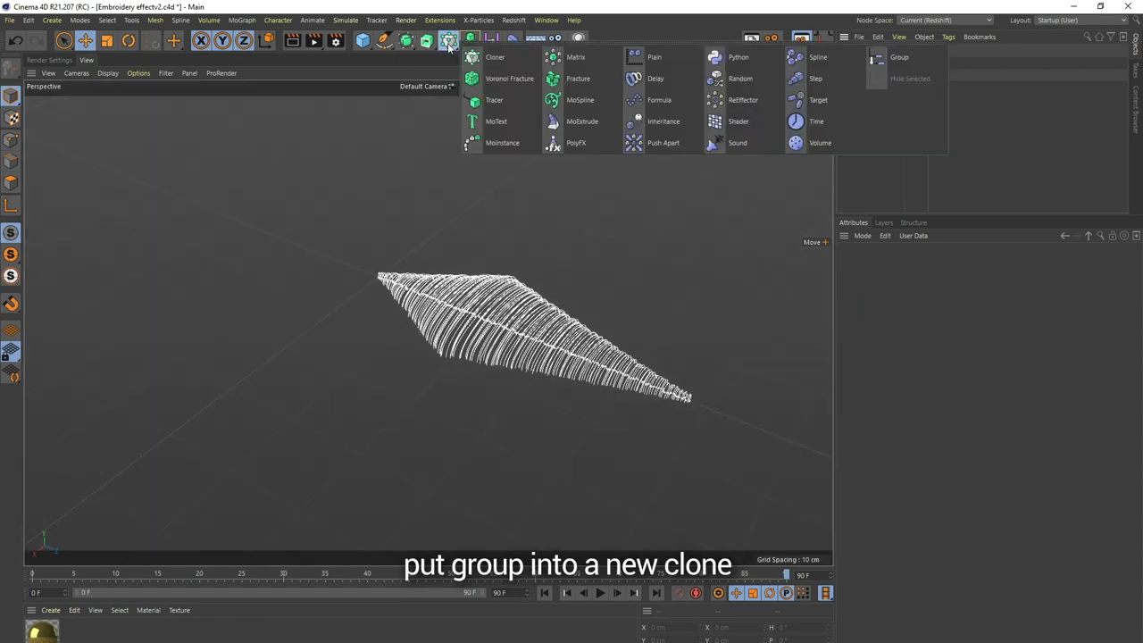
pyautogui.click(484, 53)
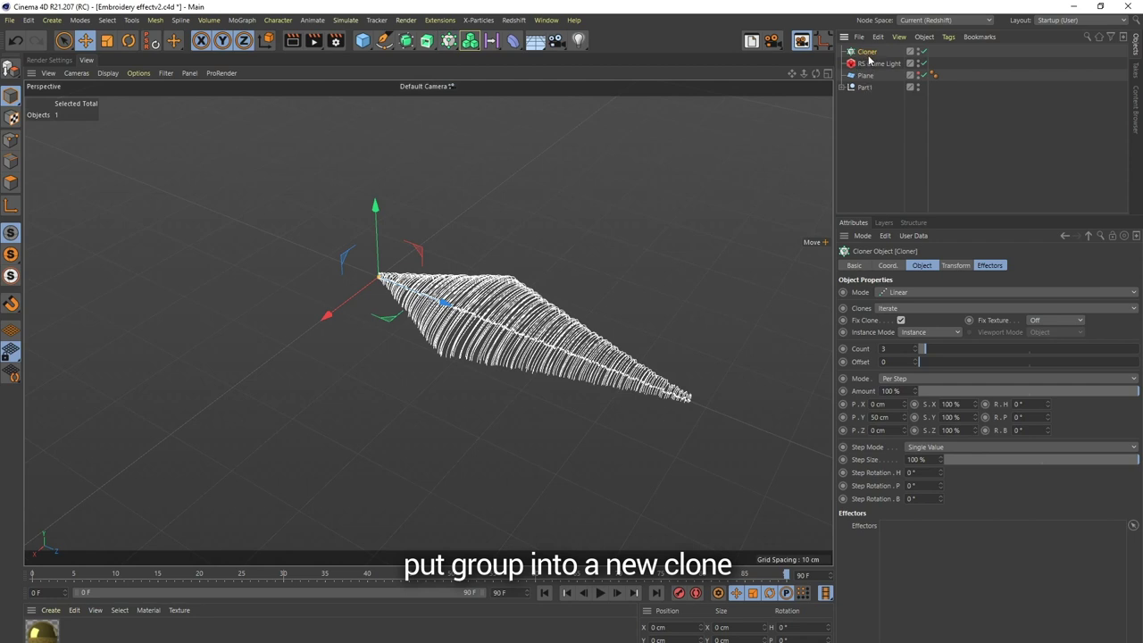
pyautogui.moveTo(871, 59)
pyautogui.mouseDown()
pyautogui.moveTo(873, 100)
pyautogui.moveTo(870, 85)
pyautogui.mouseUp()
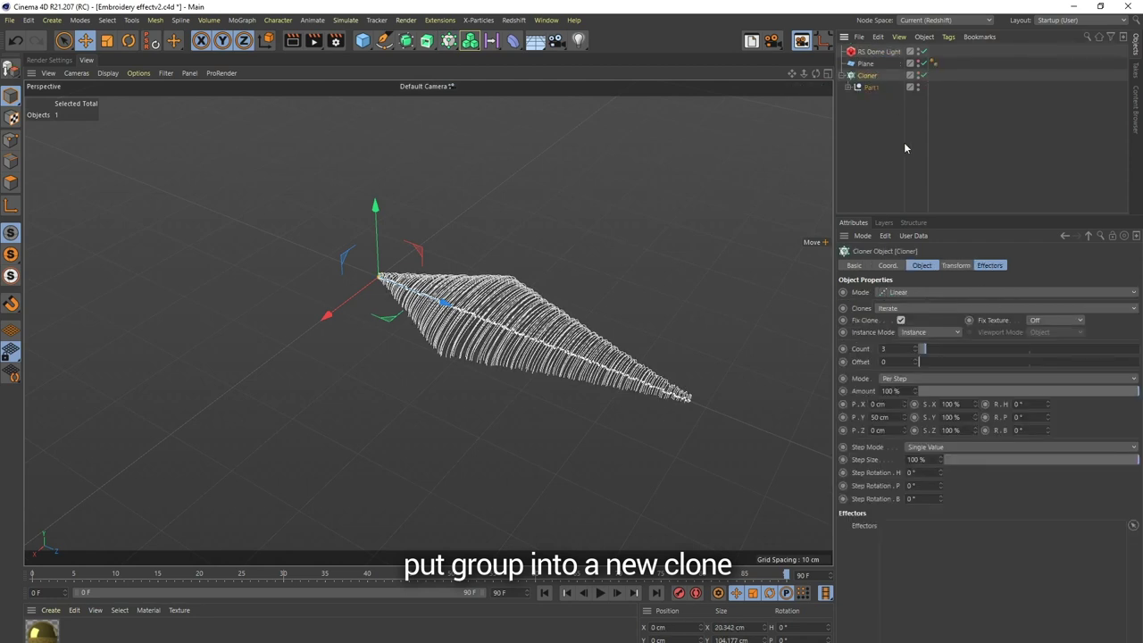
# Step: Set the cloner to Radial mode at 0 cm radius with Iterate ordering, forming a 5-point star
pyautogui.click(900, 293)
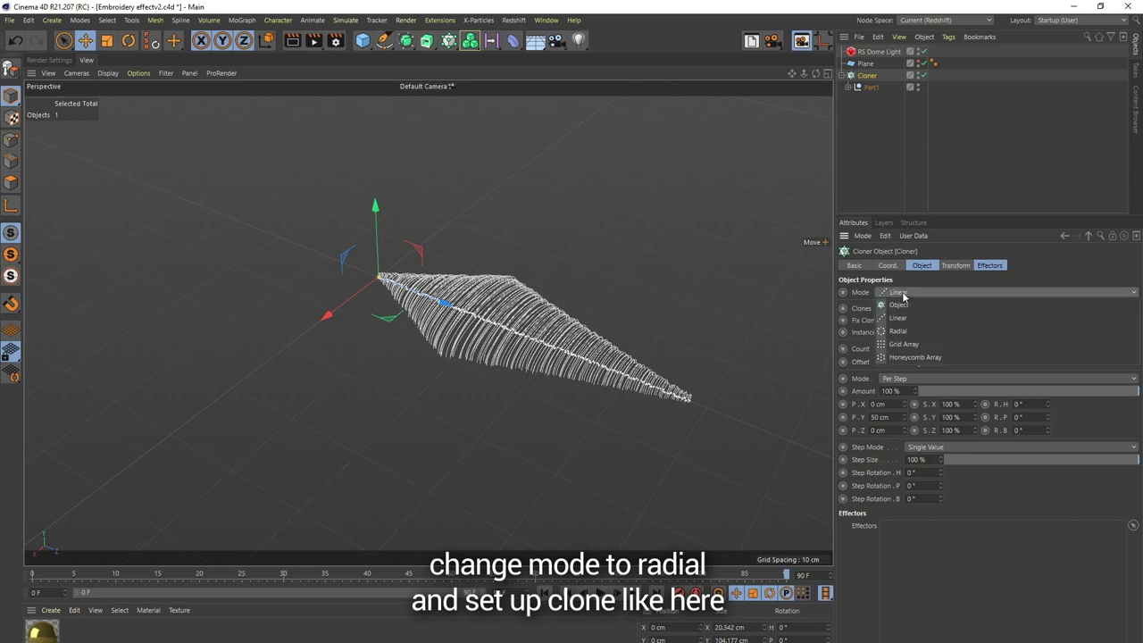
pyautogui.click(898, 330)
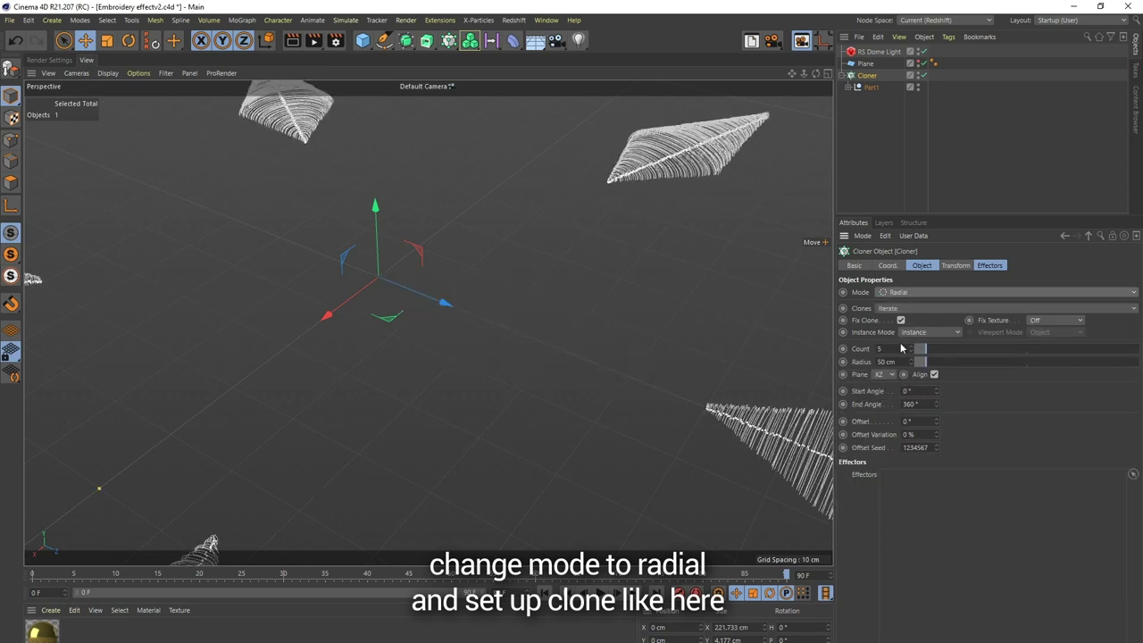
pyautogui.moveTo(929, 366); pyautogui.dragTo(899, 372)
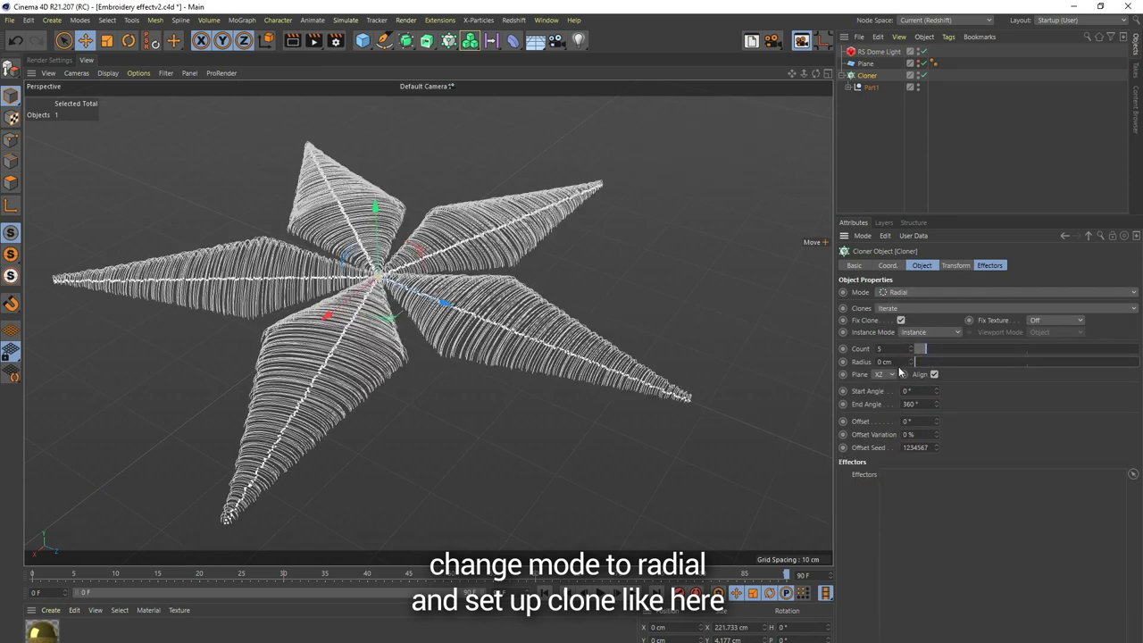
pyautogui.click(900, 310)
pyautogui.click(888, 320)
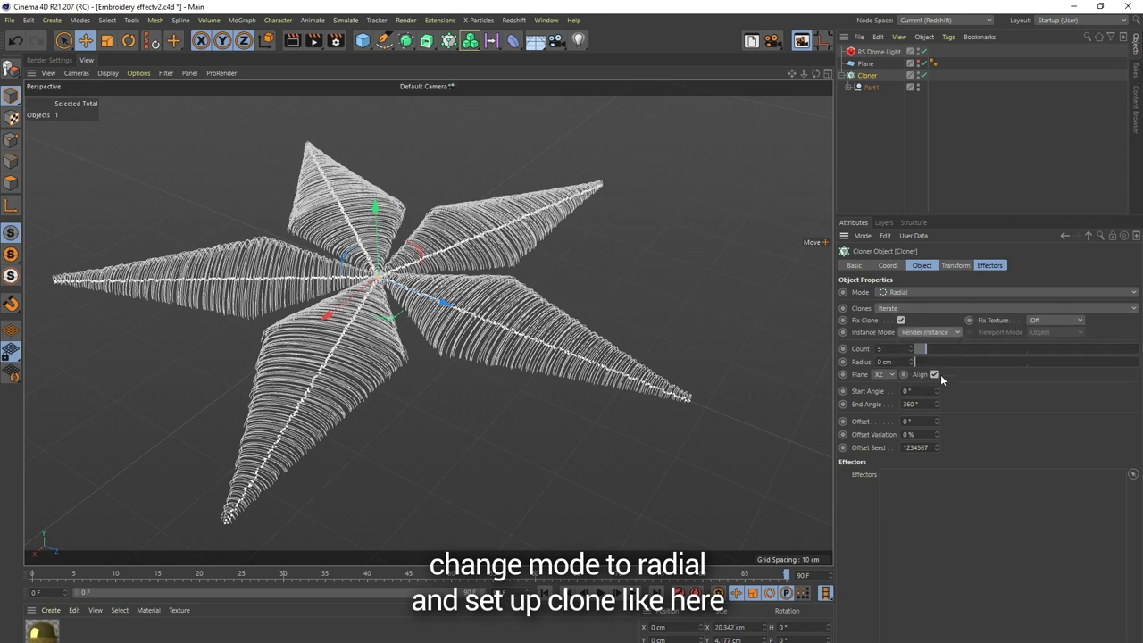
pyautogui.moveTo(403, 316)
pyautogui.keyDown('alt'); pyautogui.mouseDown()
pyautogui.moveTo(396, 344)
pyautogui.moveTo(455, 326)
pyautogui.moveTo(546, 265)
pyautogui.mouseUp(); pyautogui.keyUp('alt')
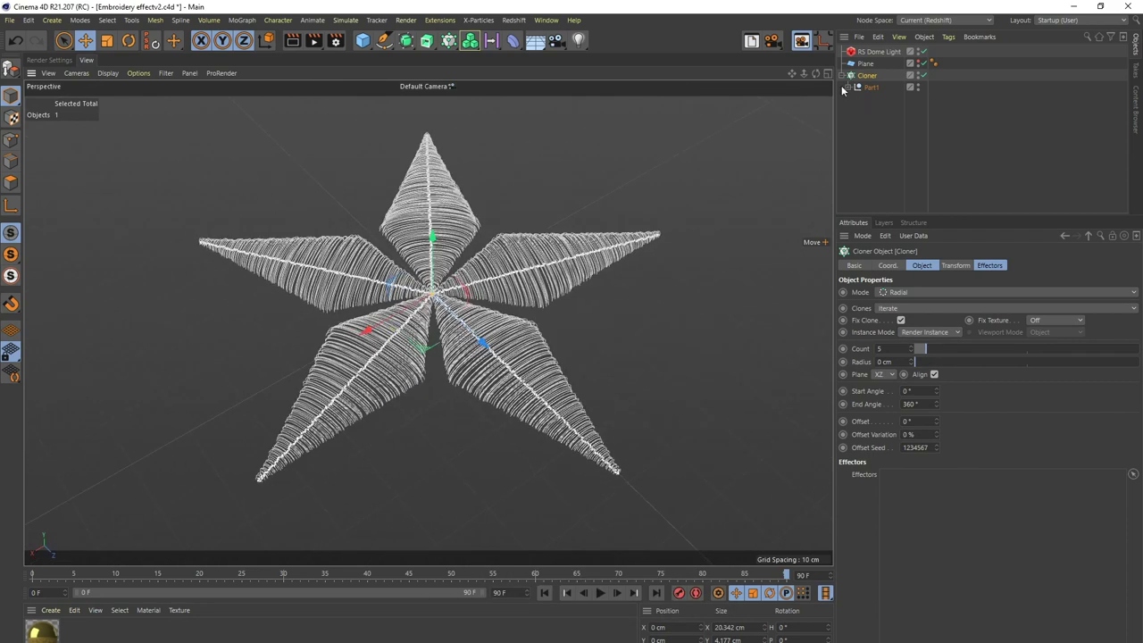
# Step: Select Plain_Shape's Linear Field and drag its remapping curve points to fill the star petals
pyautogui.click(845, 87)
pyautogui.click(855, 124)
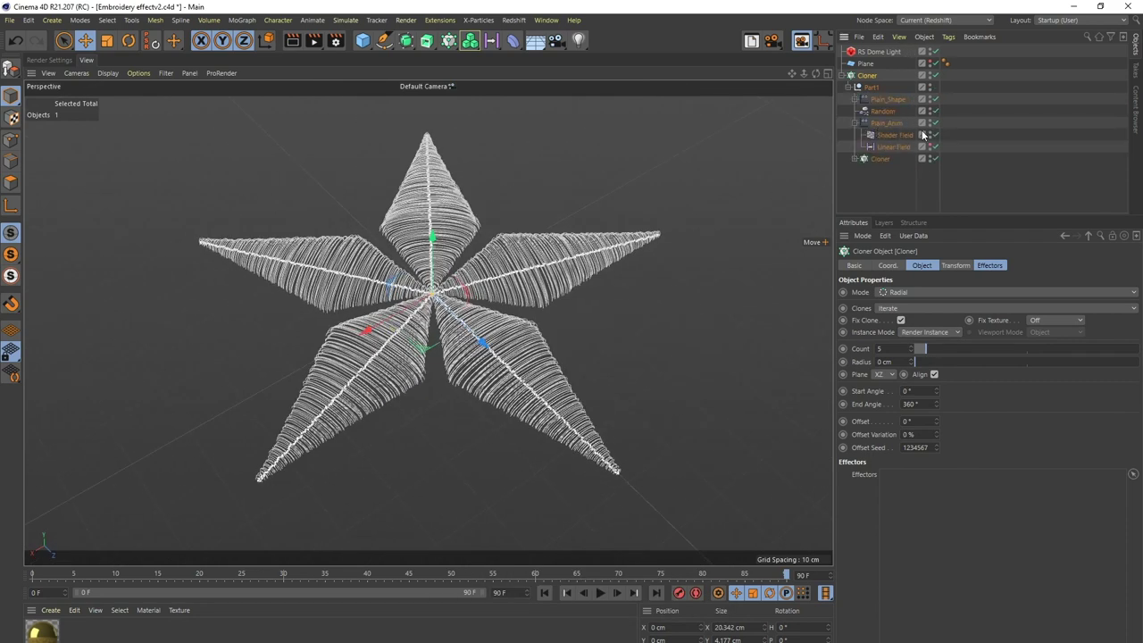
pyautogui.click(857, 101)
pyautogui.click(856, 135)
pyautogui.click(893, 111)
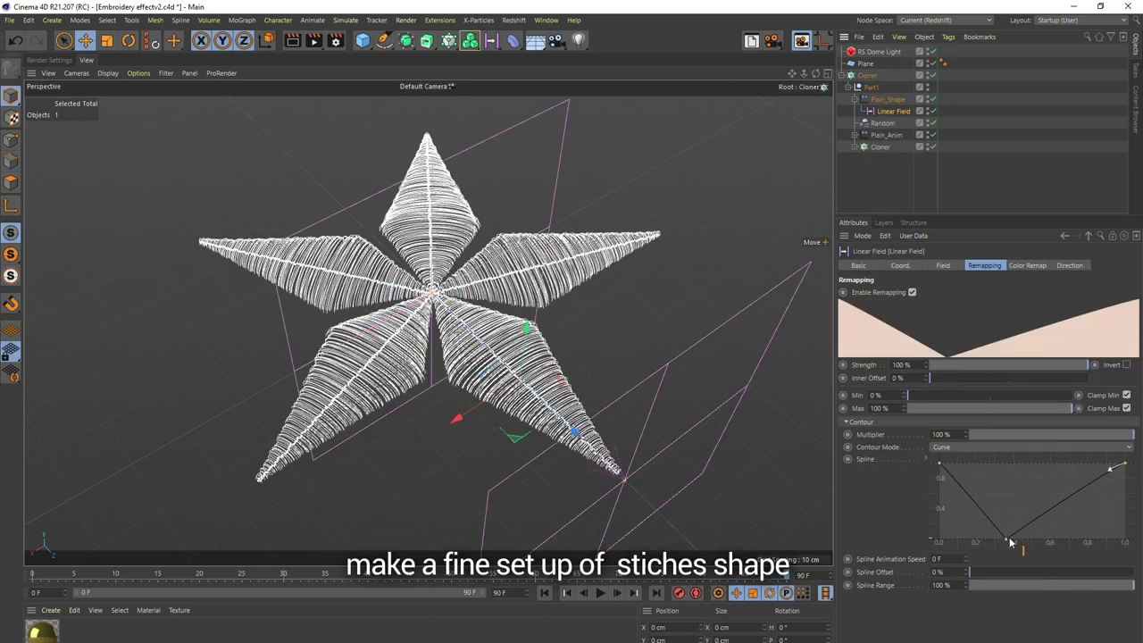
pyautogui.moveTo(1011, 542); pyautogui.dragTo(987, 542)
pyautogui.keyDown('alt'); pyautogui.moveTo(509, 352); pyautogui.dragTo(545, 393); pyautogui.keyUp('alt')
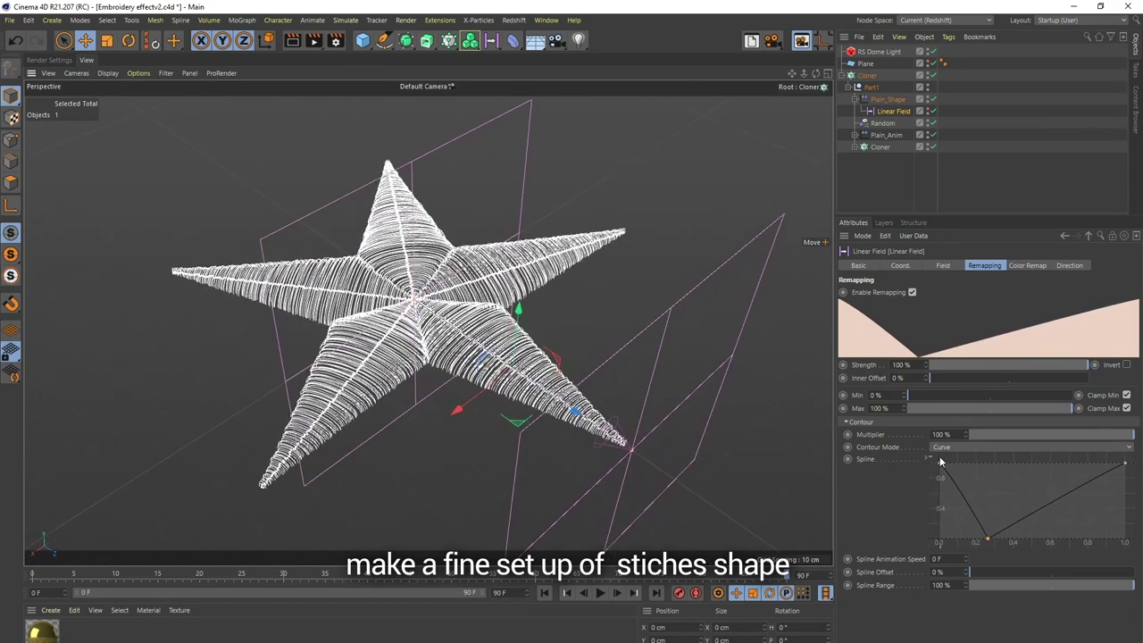
pyautogui.moveTo(940, 460); pyautogui.dragTo(948, 481)
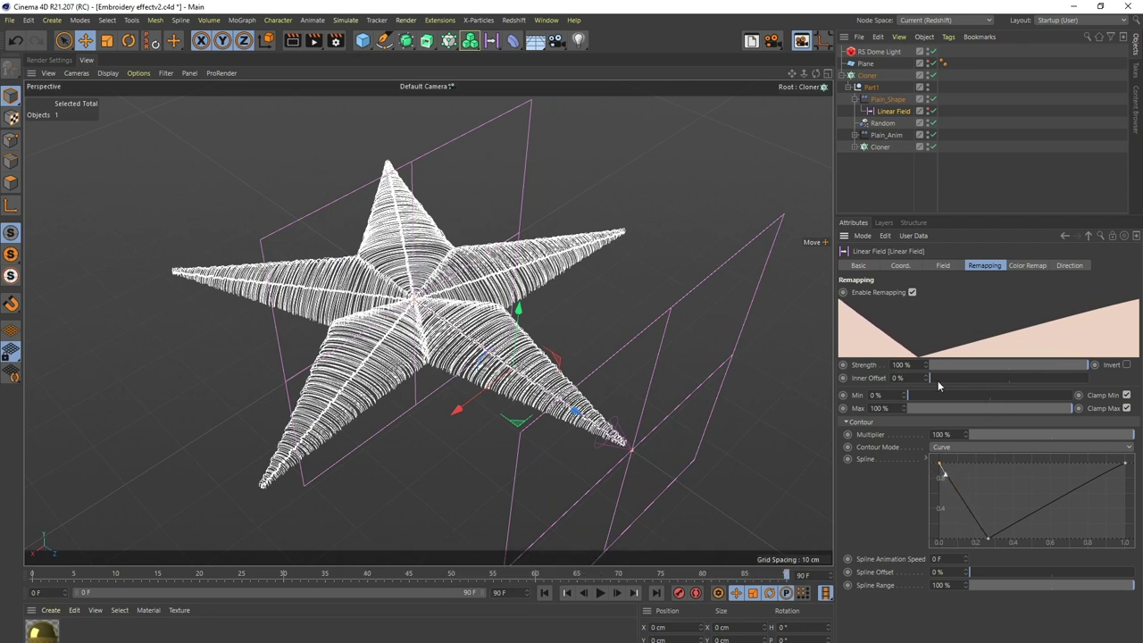
# Step: Open Redshift RenderView and render the gold star from a new angle
pyautogui.click(516, 20)
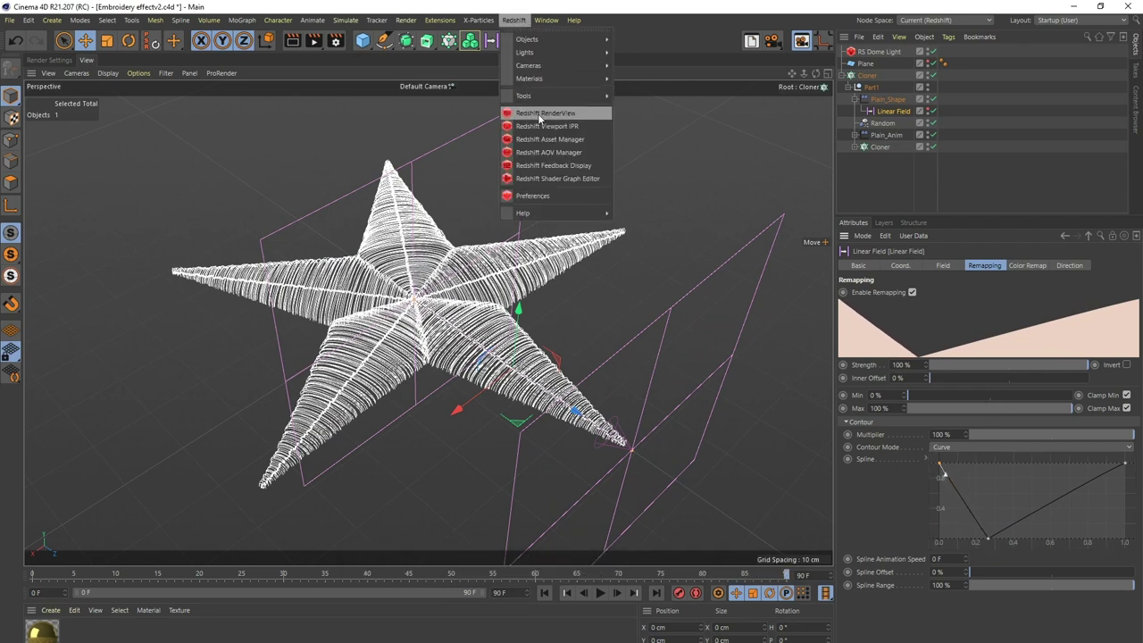
pyautogui.click(582, 122)
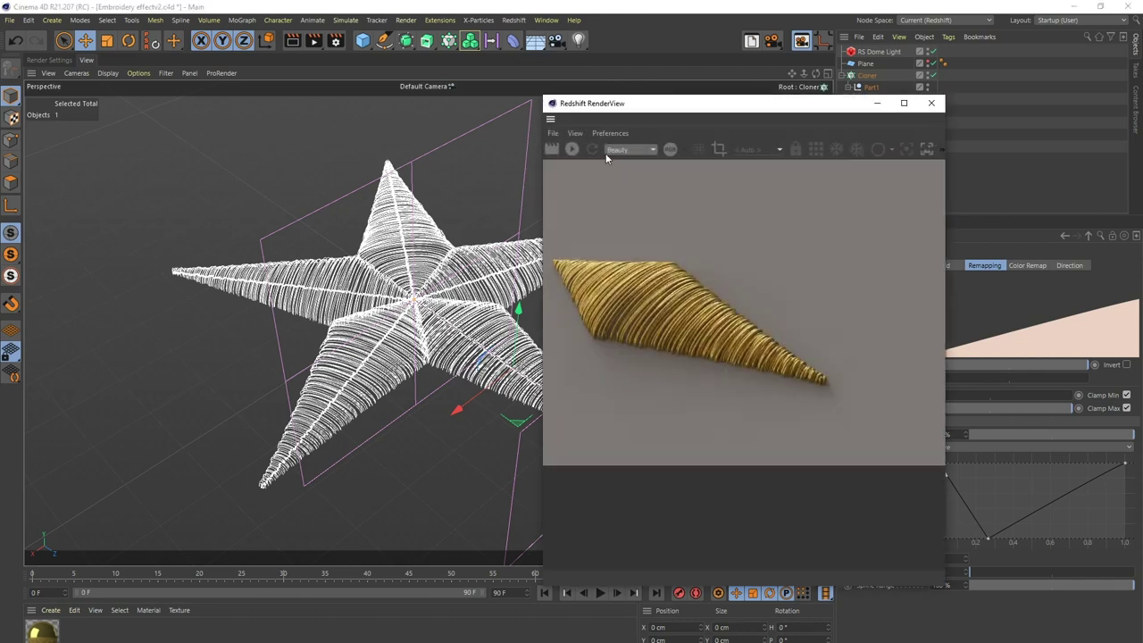
pyautogui.moveTo(658, 104); pyautogui.dragTo(461, 86)
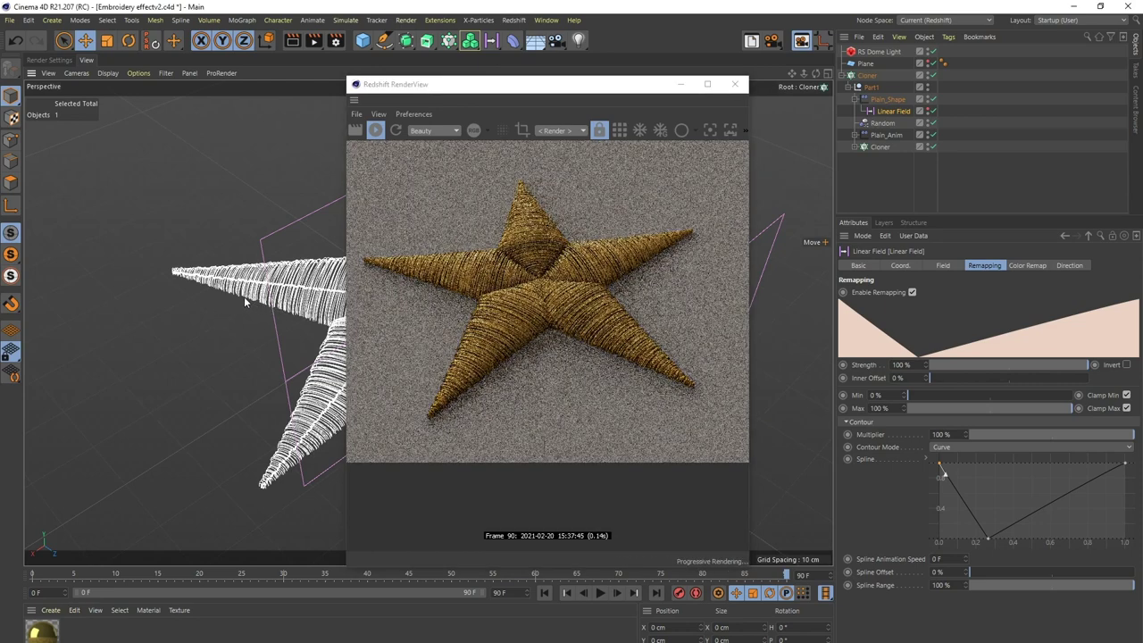
pyautogui.moveTo(678, 85); pyautogui.dragTo(908, 87)
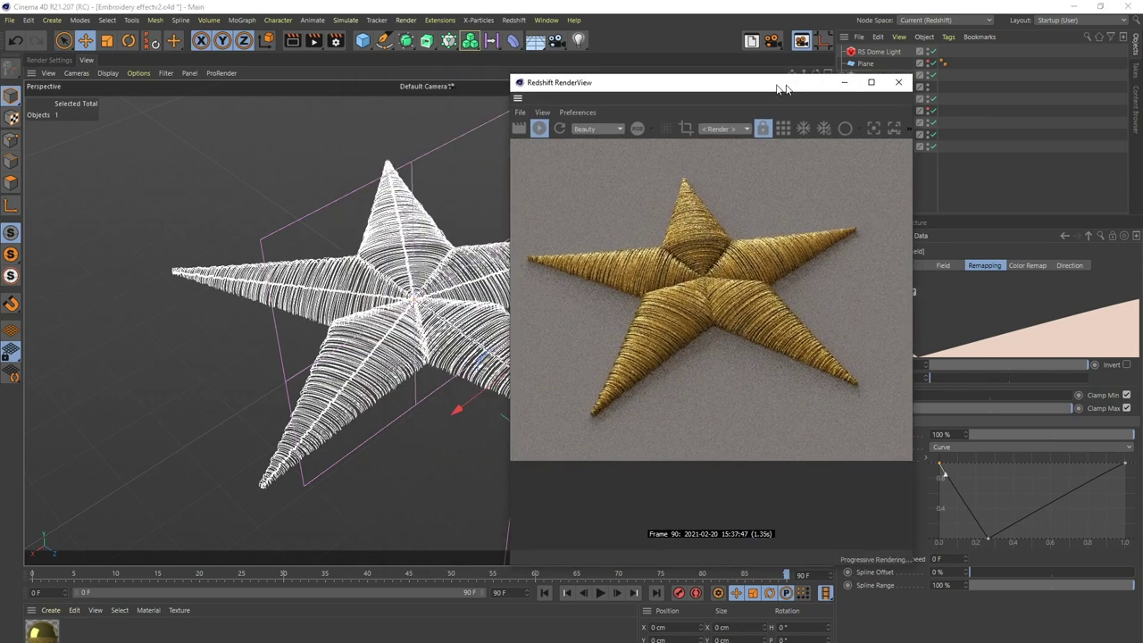
pyautogui.moveTo(353, 341)
pyautogui.keyDown('alt'); pyautogui.mouseDown()
pyautogui.moveTo(306, 240)
pyautogui.moveTo(357, 254)
pyautogui.mouseUp(); pyautogui.keyUp('alt')
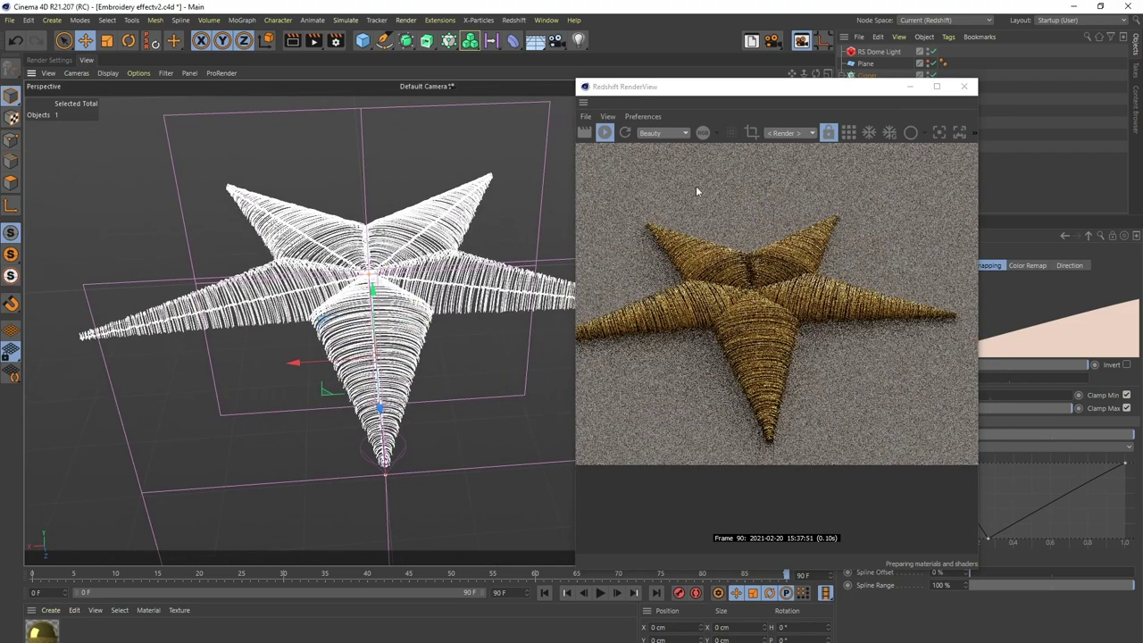
pyautogui.moveTo(757, 93); pyautogui.dragTo(528, 79)
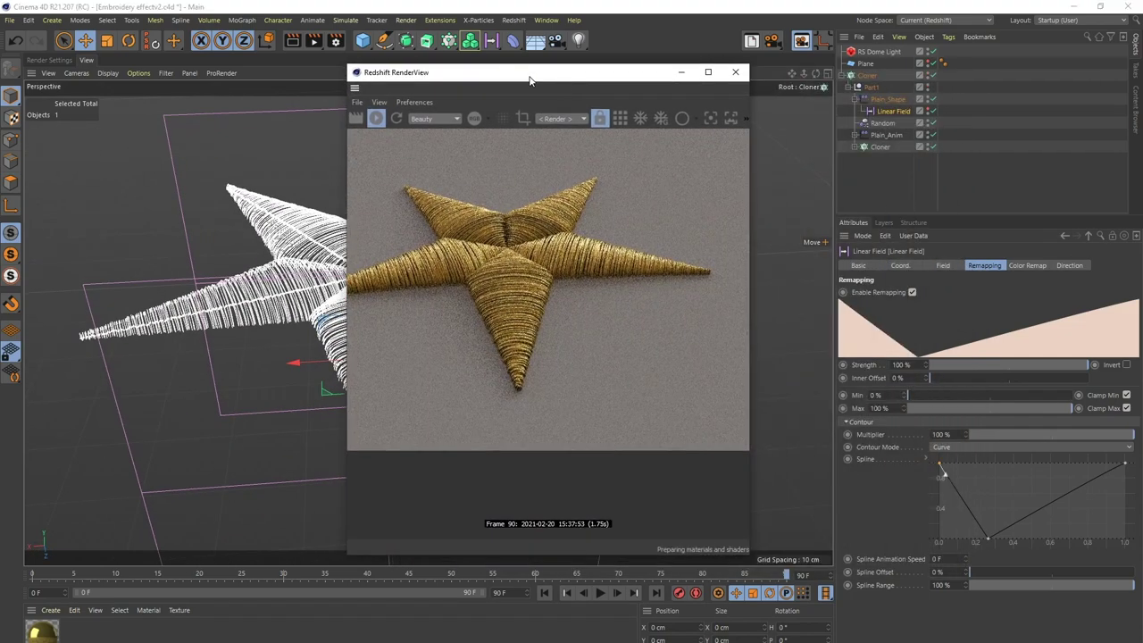
# Step: Lower the remapping curve's top-left point and set Plain_Shape's S.Y to -0.73
pyautogui.moveTo(951, 477); pyautogui.dragTo(948, 479)
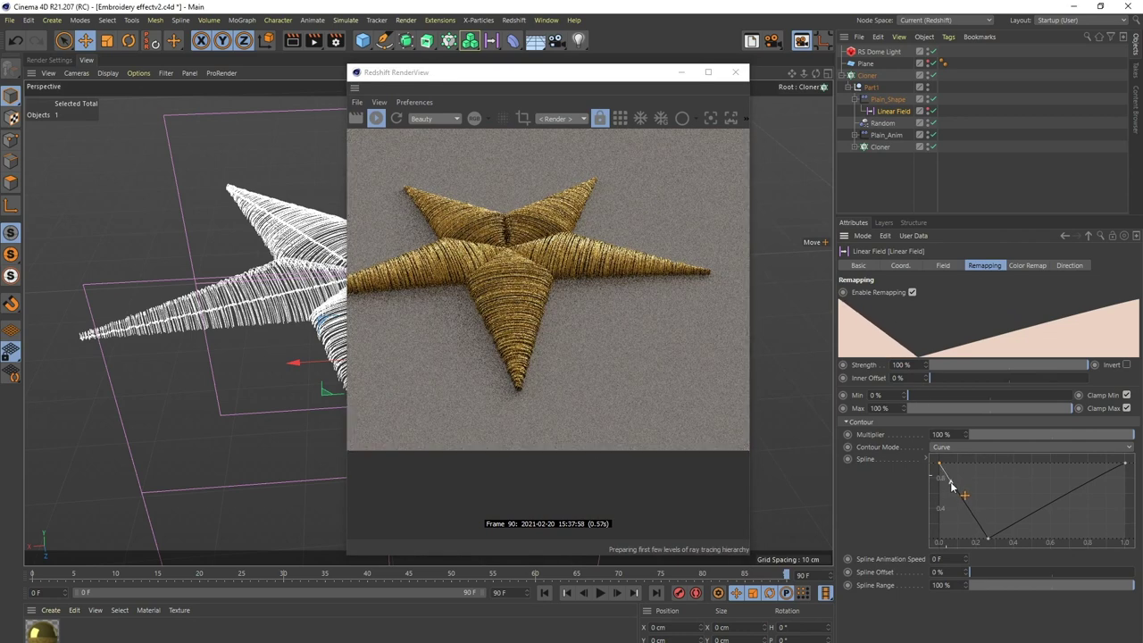
pyautogui.click(887, 100)
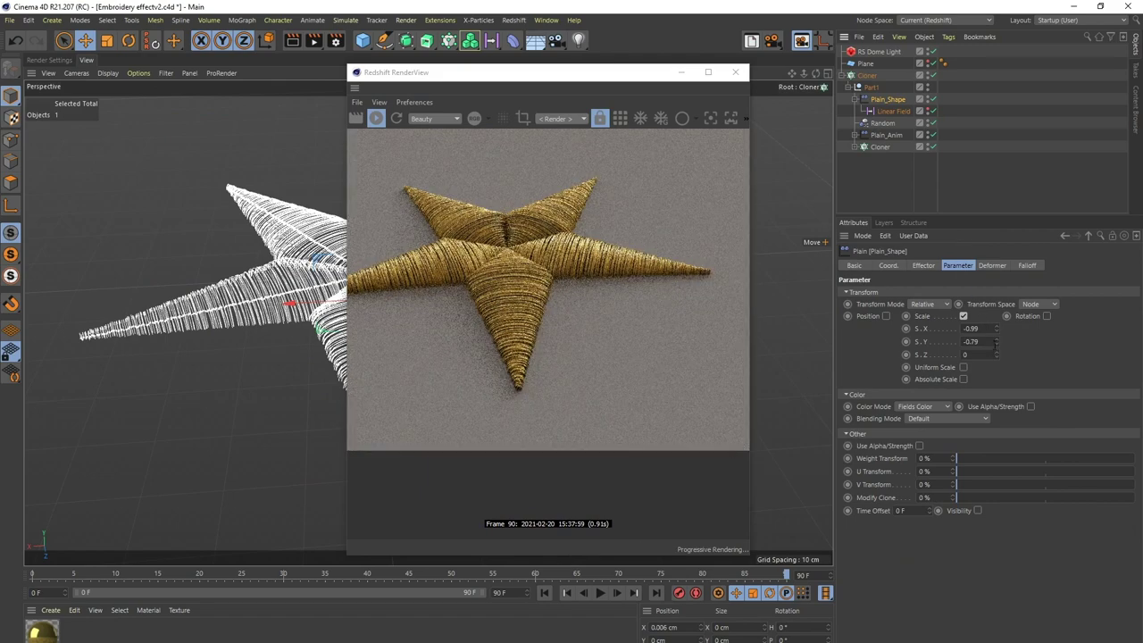
pyautogui.click(997, 341)
pyautogui.moveTo(996, 339); pyautogui.dragTo(997, 341)
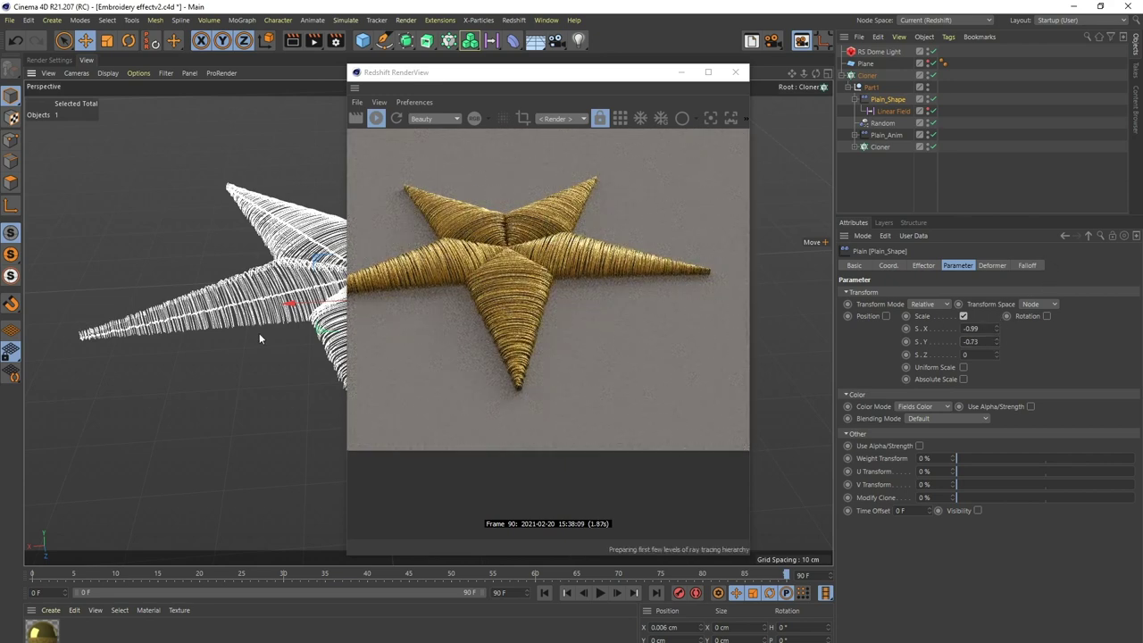
pyautogui.keyDown('alt'); pyautogui.moveTo(776, 304); pyautogui.dragTo(416, 560); pyautogui.keyUp('alt')
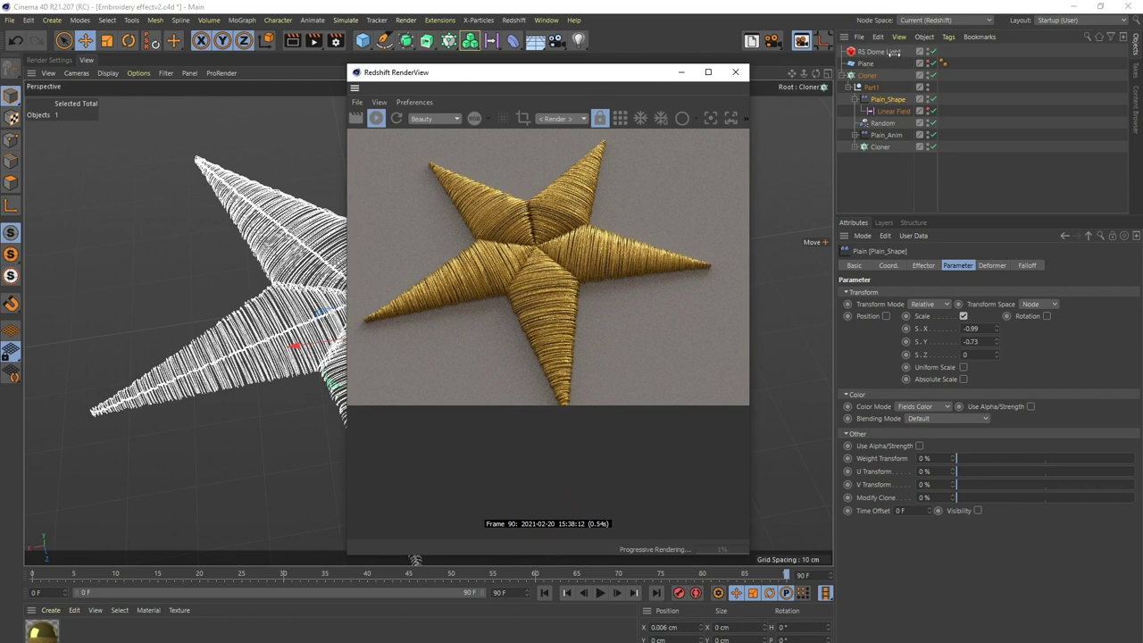
# Step: Close the render window and reframe the view on the whole star
pyautogui.click(735, 72)
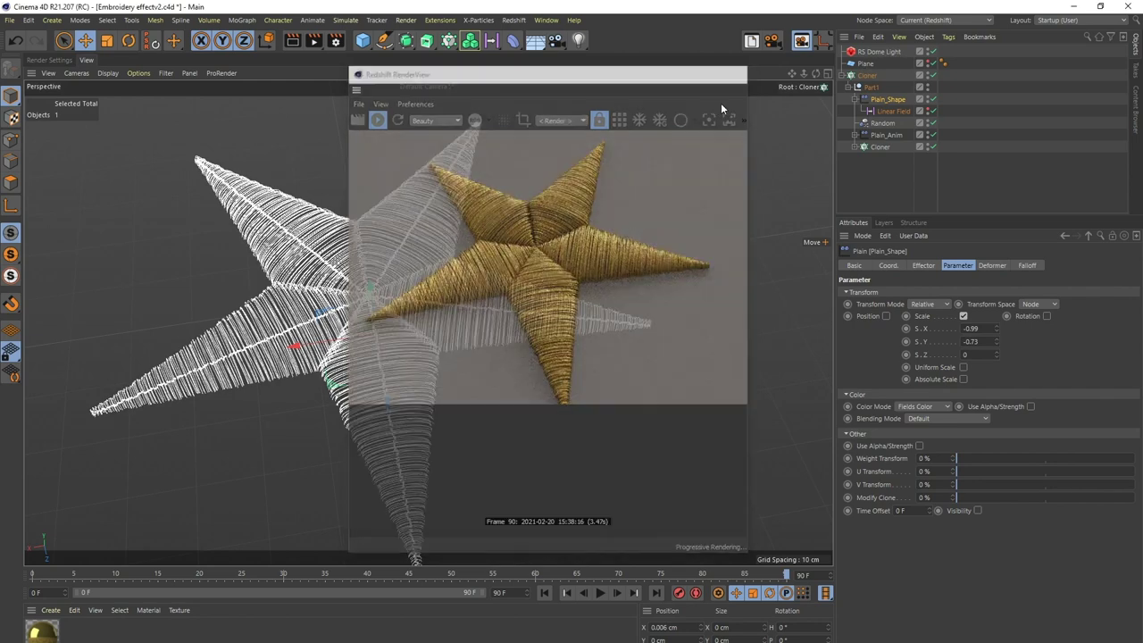
pyautogui.keyDown('alt'); pyautogui.moveTo(563, 219); pyautogui.dragTo(526, 240); pyautogui.keyUp('alt')
pyautogui.scroll(-3, 471, 277)
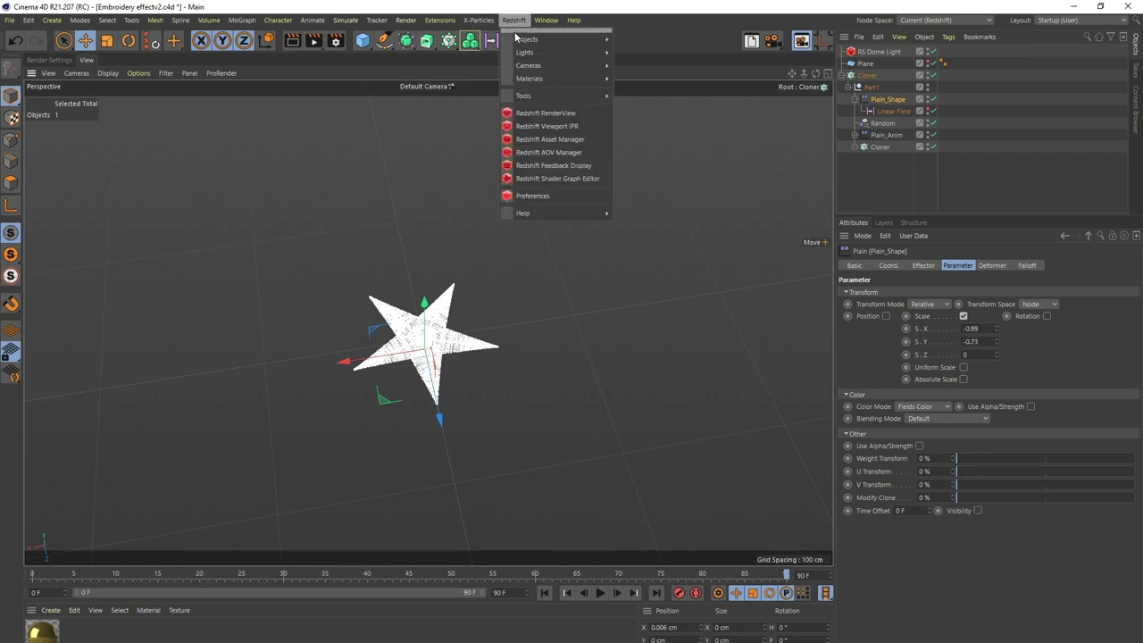
# Step: Add an RS Area Light, tilt it about -25.4° and raise it roughly 74.8 cm above the star
pyautogui.click(515, 20)
pyautogui.moveTo(528, 40)
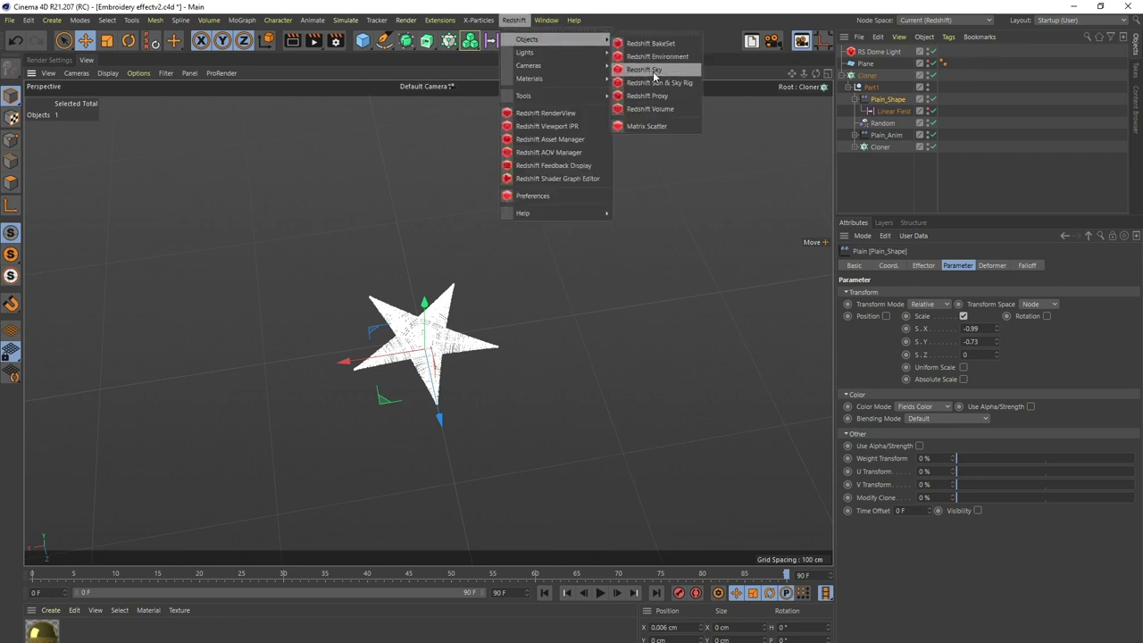
pyautogui.click(651, 96)
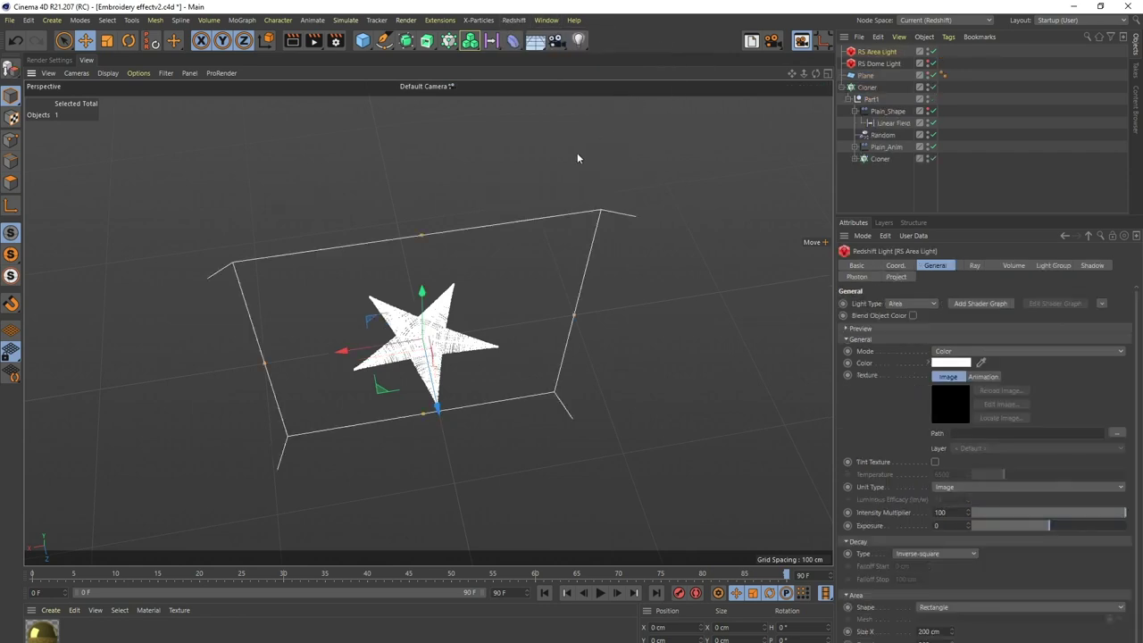
pyautogui.moveTo(437, 409)
pyautogui.keyDown('alt'); pyautogui.mouseDown()
pyautogui.moveTo(395, 201)
pyautogui.moveTo(430, 327)
pyautogui.moveTo(523, 248)
pyautogui.mouseUp(); pyautogui.keyUp('alt')
pyautogui.press('r')
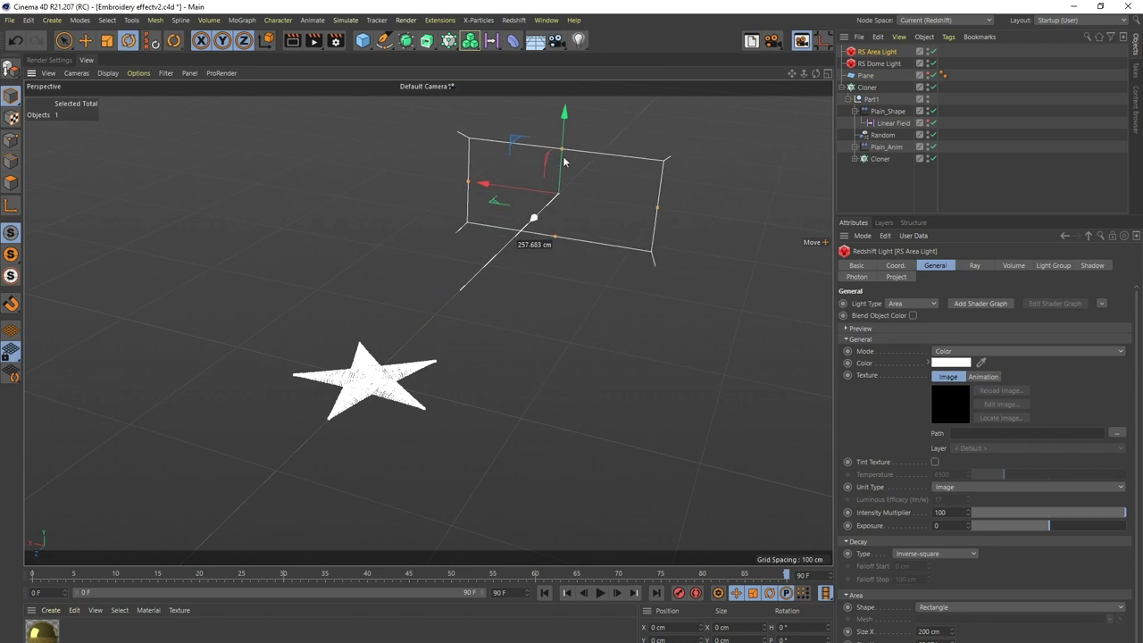
pyautogui.moveTo(562, 128); pyautogui.dragTo(556, 204)
pyautogui.press('e')
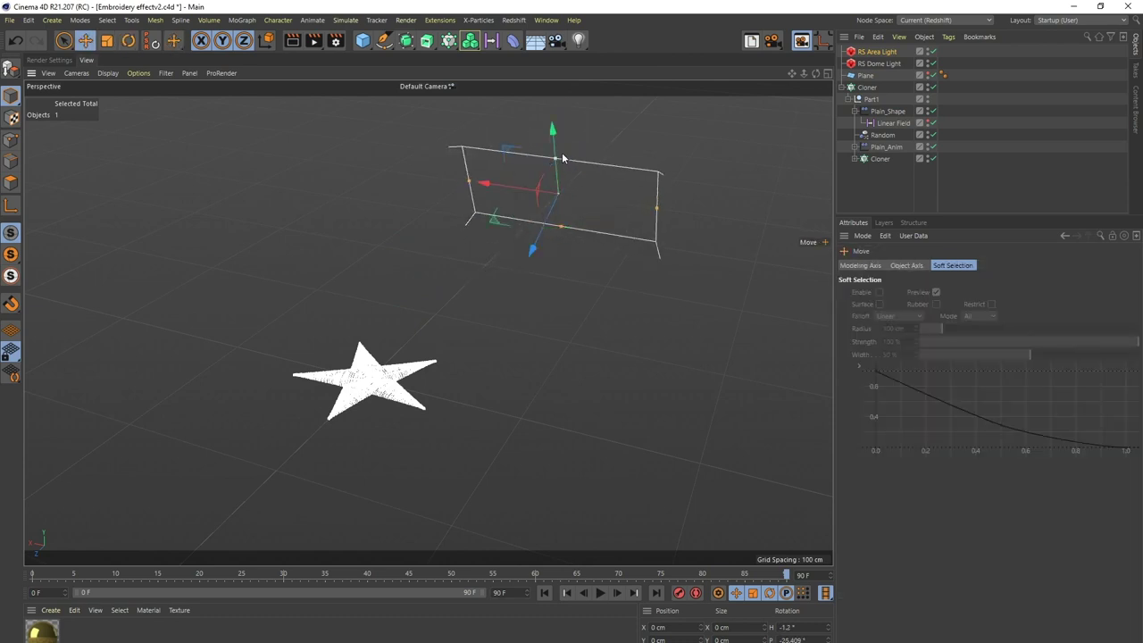
pyautogui.moveTo(473, 237)
pyautogui.mouseDown()
pyautogui.moveTo(469, 199)
pyautogui.moveTo(466, 322)
pyautogui.mouseUp()
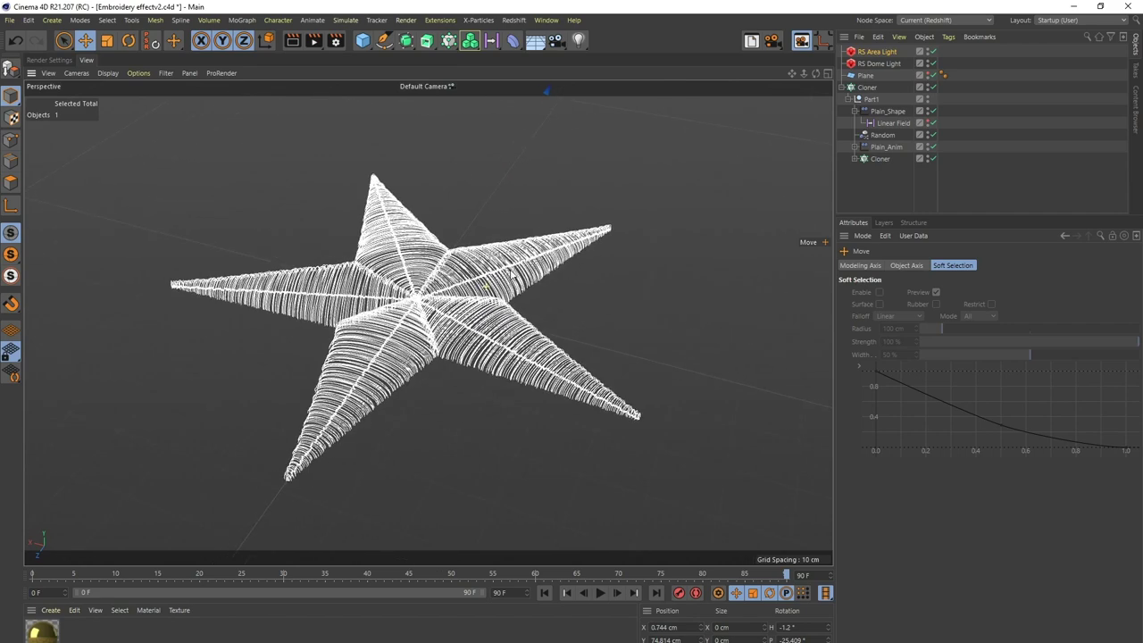
# Step: Start an interactive Redshift RenderView preview of the star
pyautogui.click(513, 19)
pyautogui.click(555, 149)
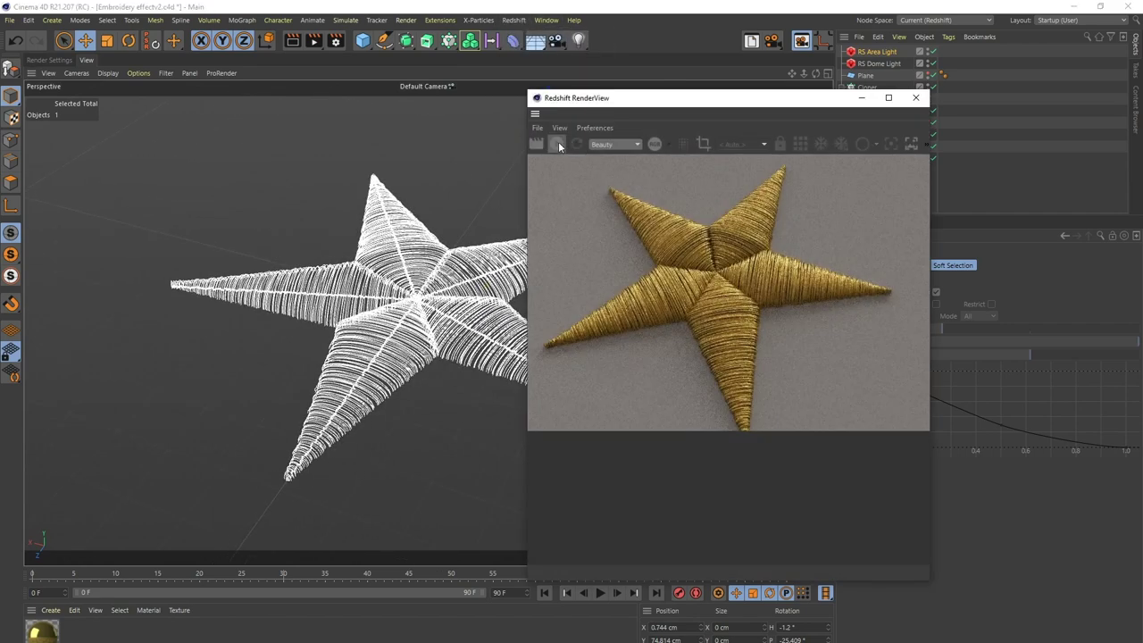
pyautogui.click(557, 143)
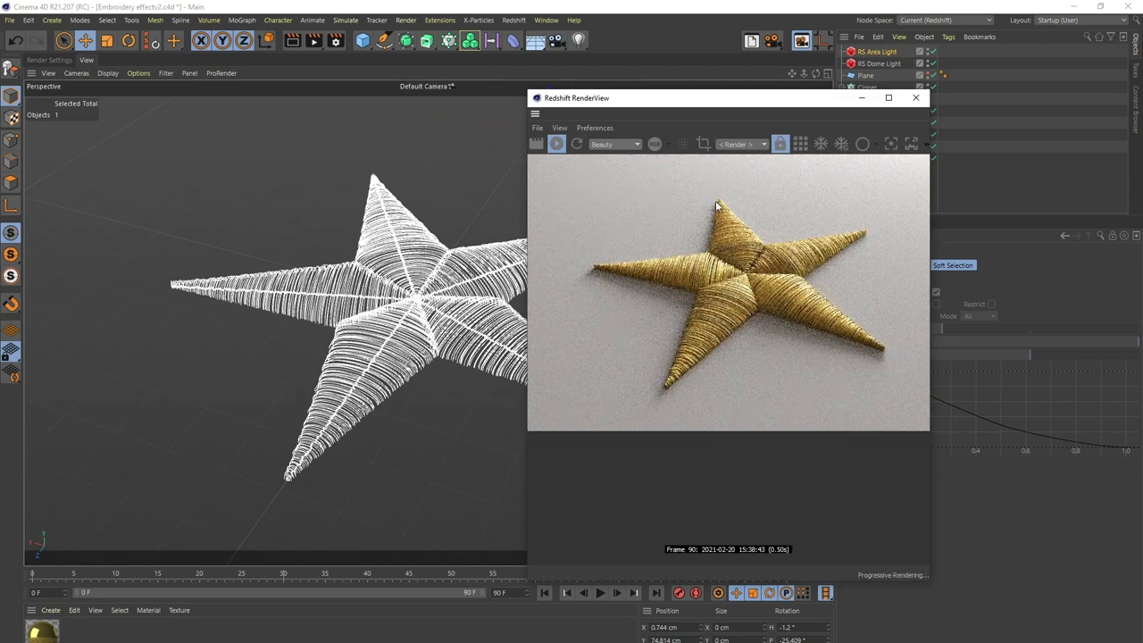
pyautogui.moveTo(692, 103); pyautogui.dragTo(570, 84)
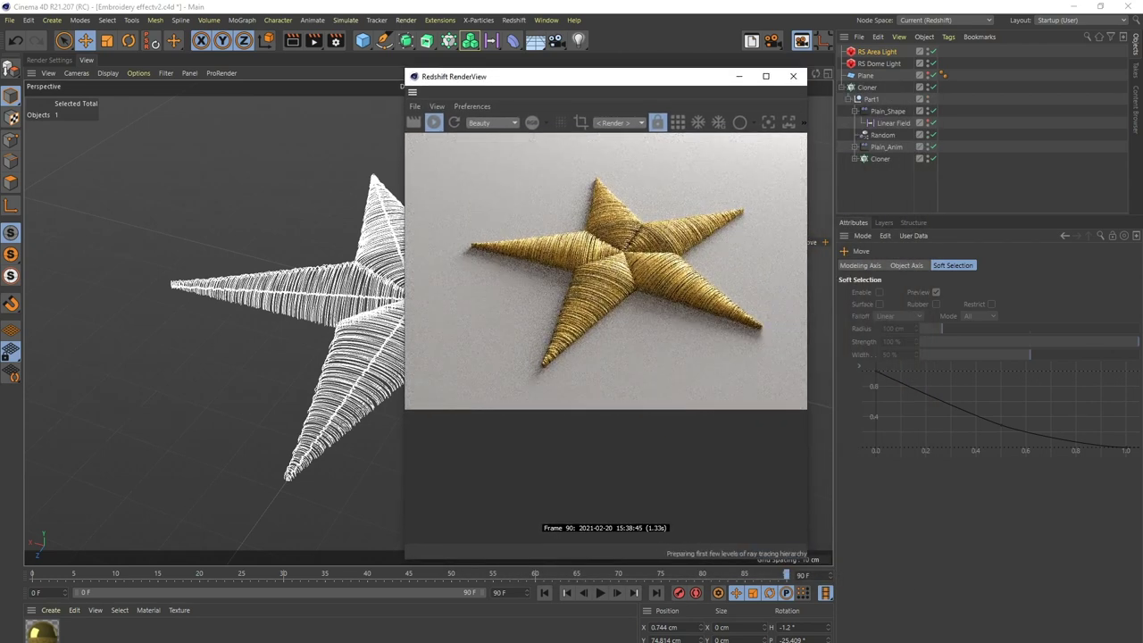
# Step: In the RS String shader graph, add a grey knot to the RS Ramp gradient and slide it right
pyautogui.doubleClick(41, 632)
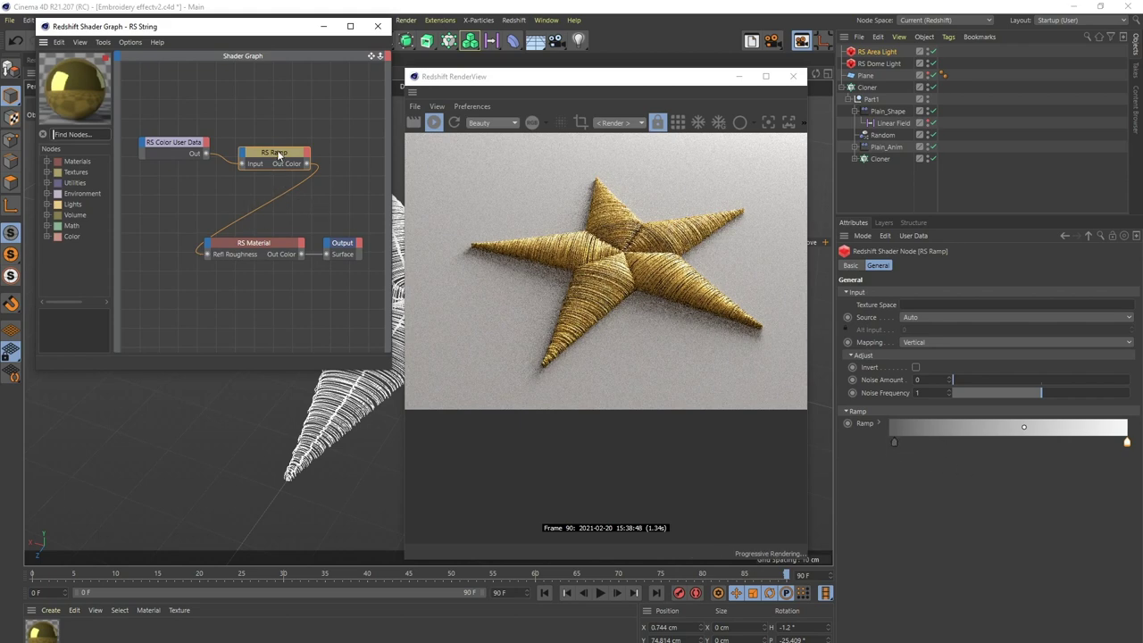
pyautogui.click(332, 191)
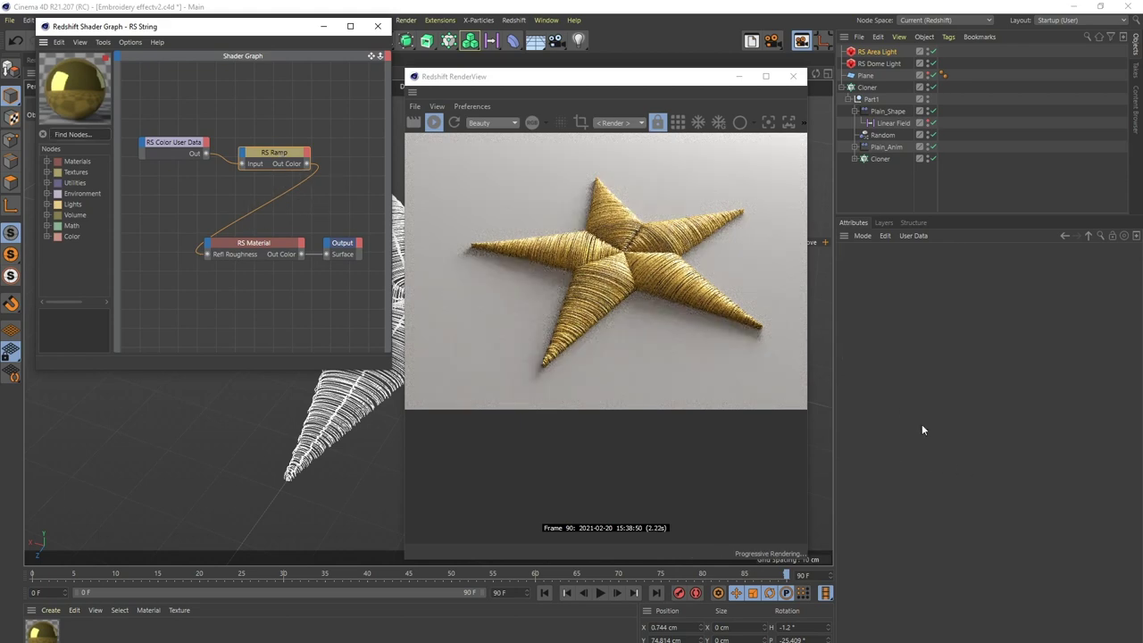
pyautogui.click(277, 155)
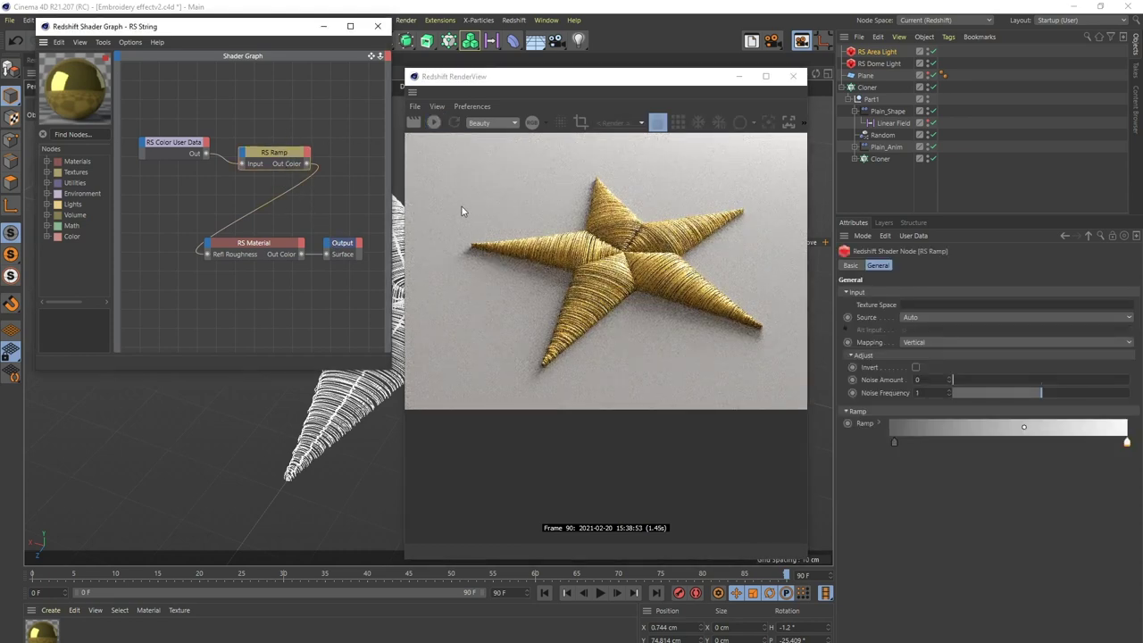
pyautogui.doubleClick(895, 442)
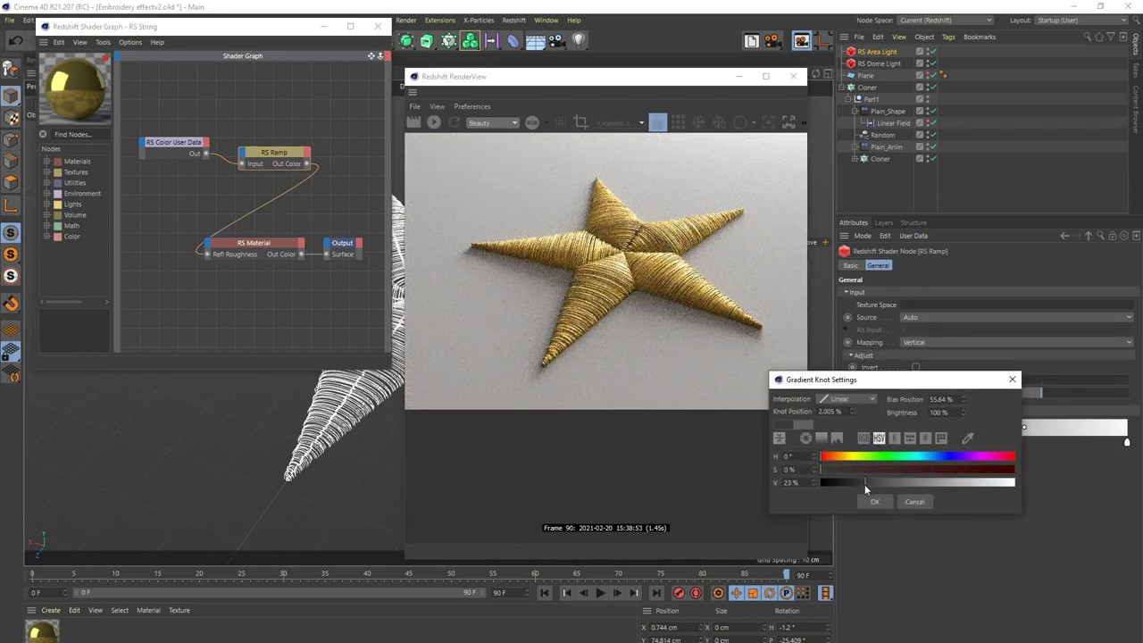
pyautogui.click(988, 442)
pyautogui.moveTo(1026, 434); pyautogui.dragTo(1094, 432)
# Step: Re-render the brighter star, close the graph and render windows, and show the floor plane shaded
pyautogui.click(413, 123)
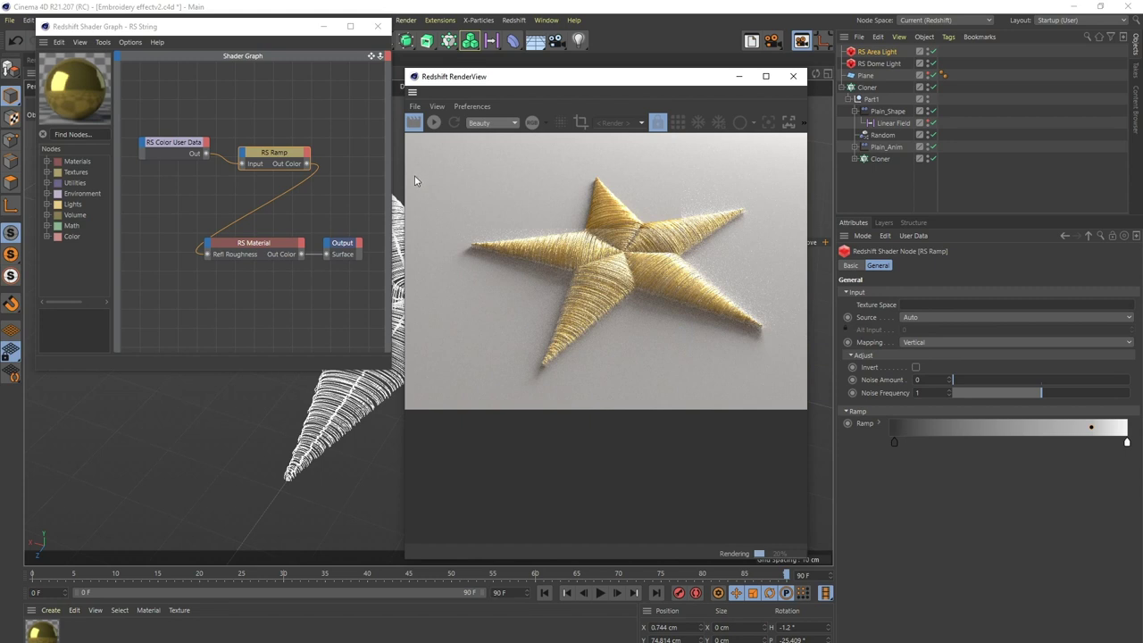
pyautogui.click(420, 125)
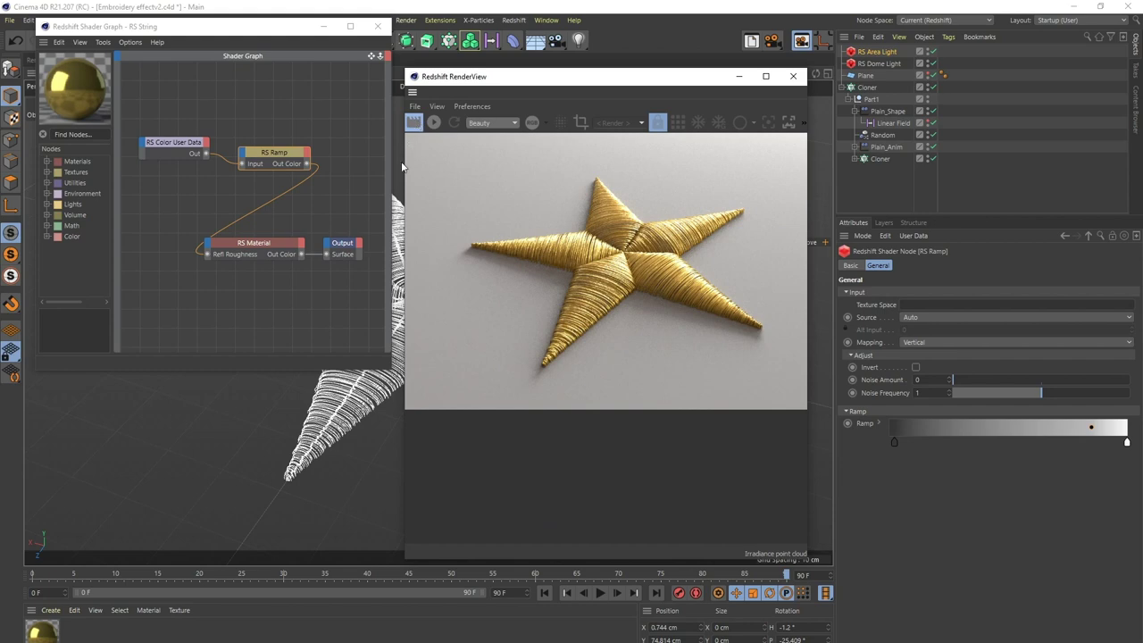
pyautogui.click(377, 26)
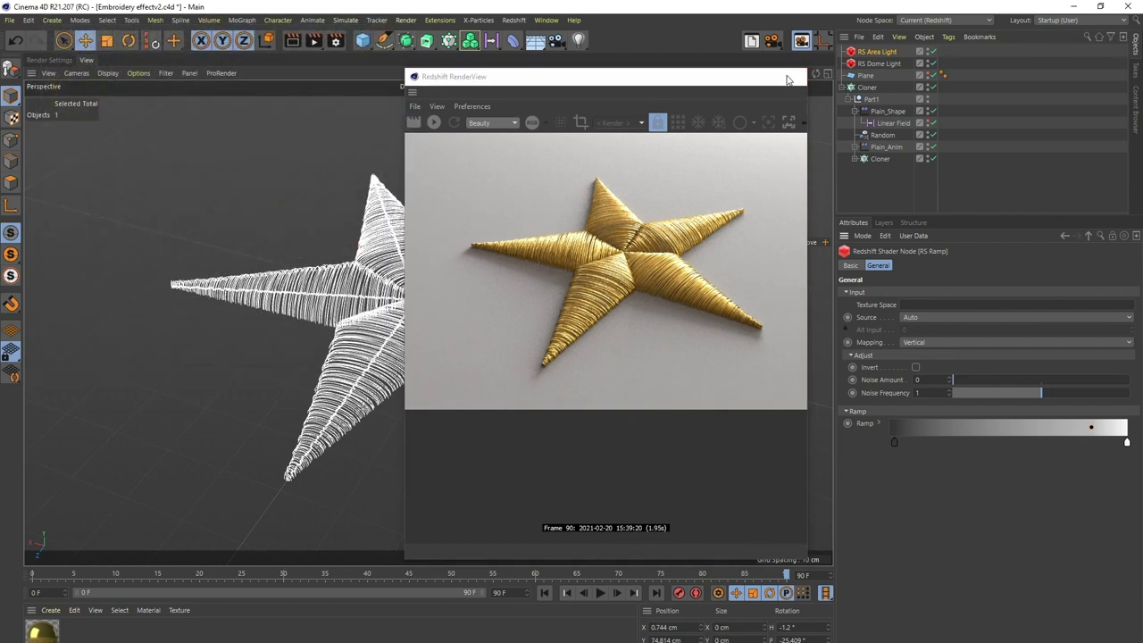
pyautogui.click(790, 78)
pyautogui.click(927, 75)
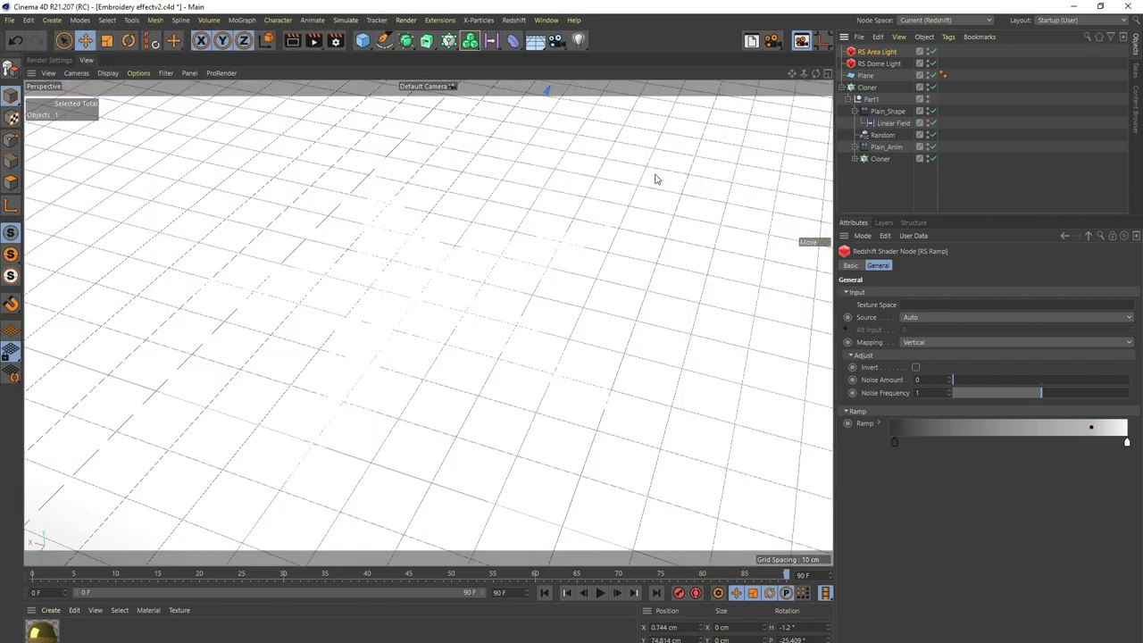
pyautogui.click(928, 75)
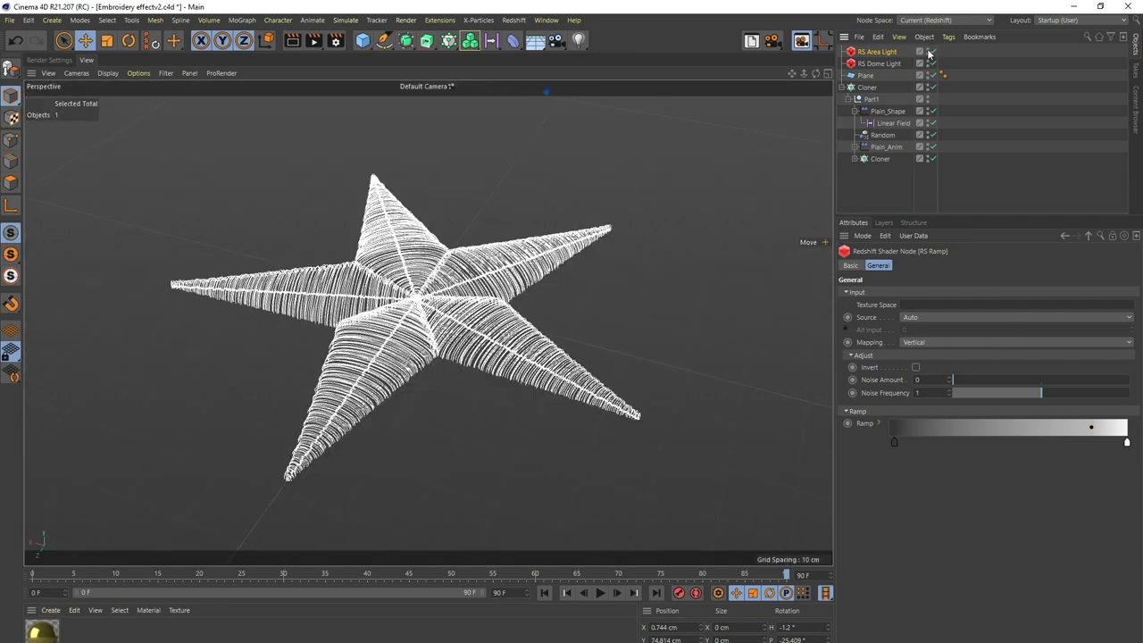
pyautogui.click(928, 76)
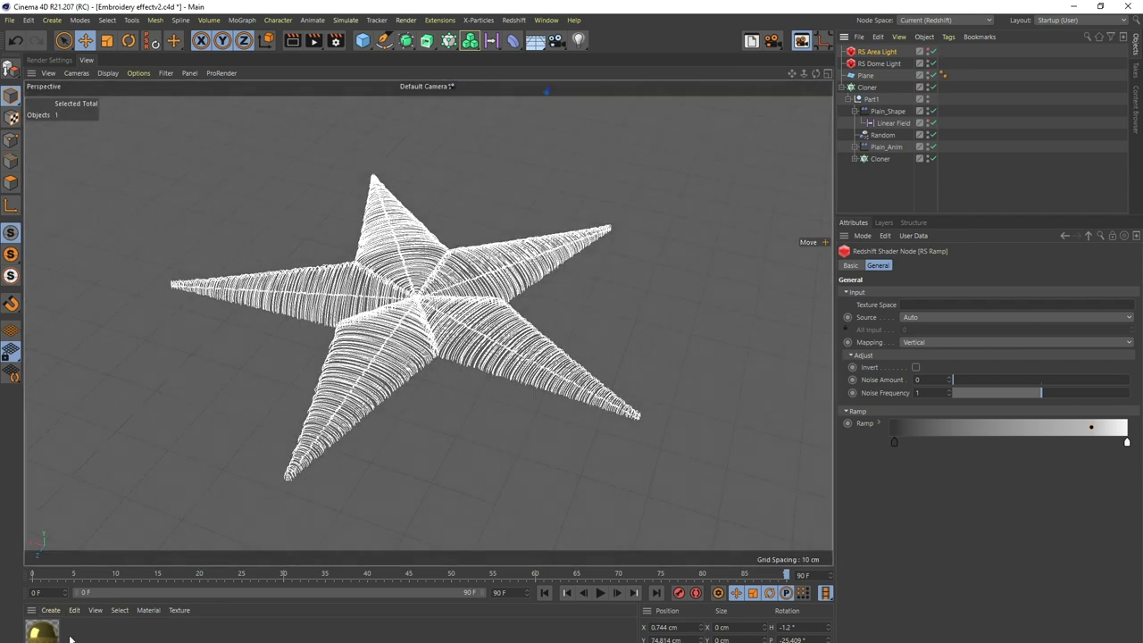
# Step: Create a Redshift material named Floor, apply it to the floor plane and open its node graph
pyautogui.click(50, 610)
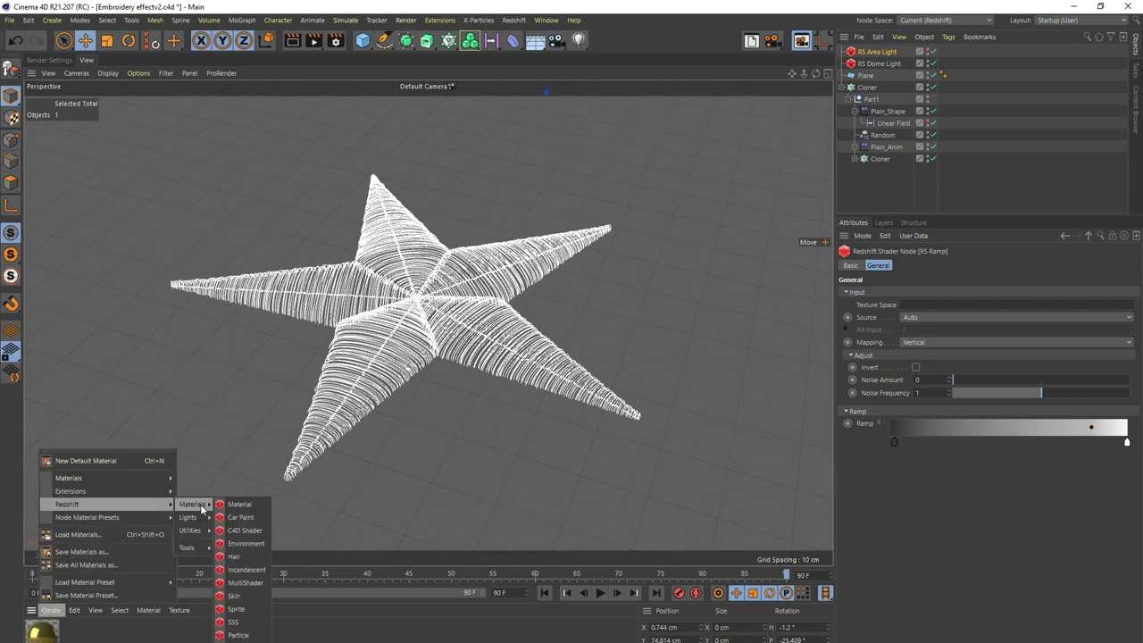
pyautogui.click(247, 506)
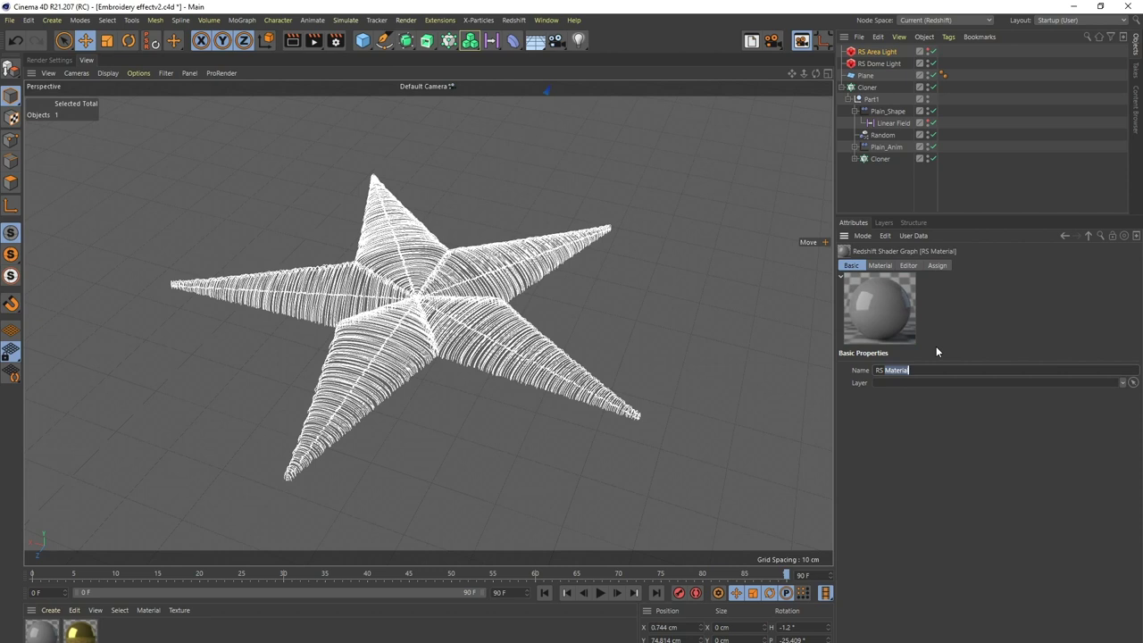
pyautogui.write('Floor')
pyautogui.press('Return')
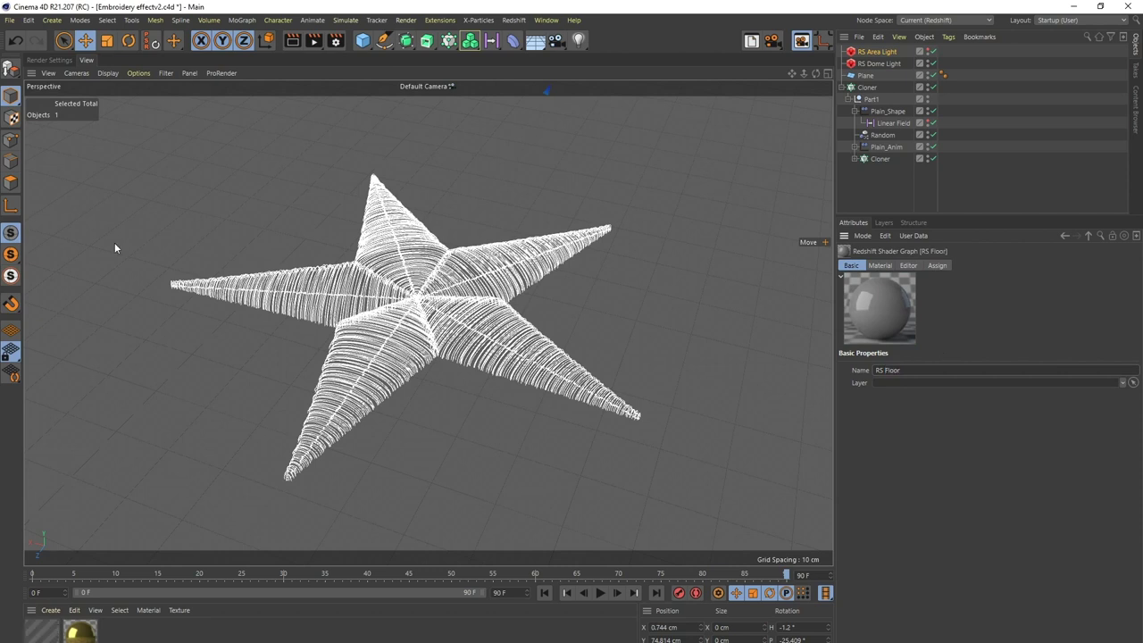
pyautogui.moveTo(254, 531); pyautogui.dragTo(452, 477)
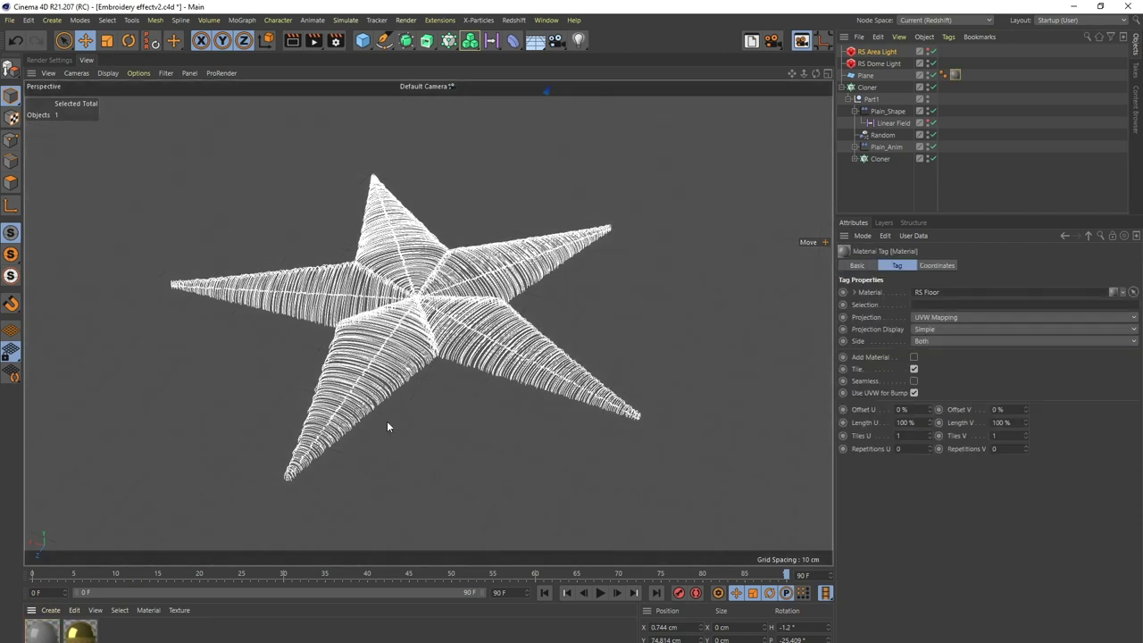
pyautogui.doubleClick(42, 630)
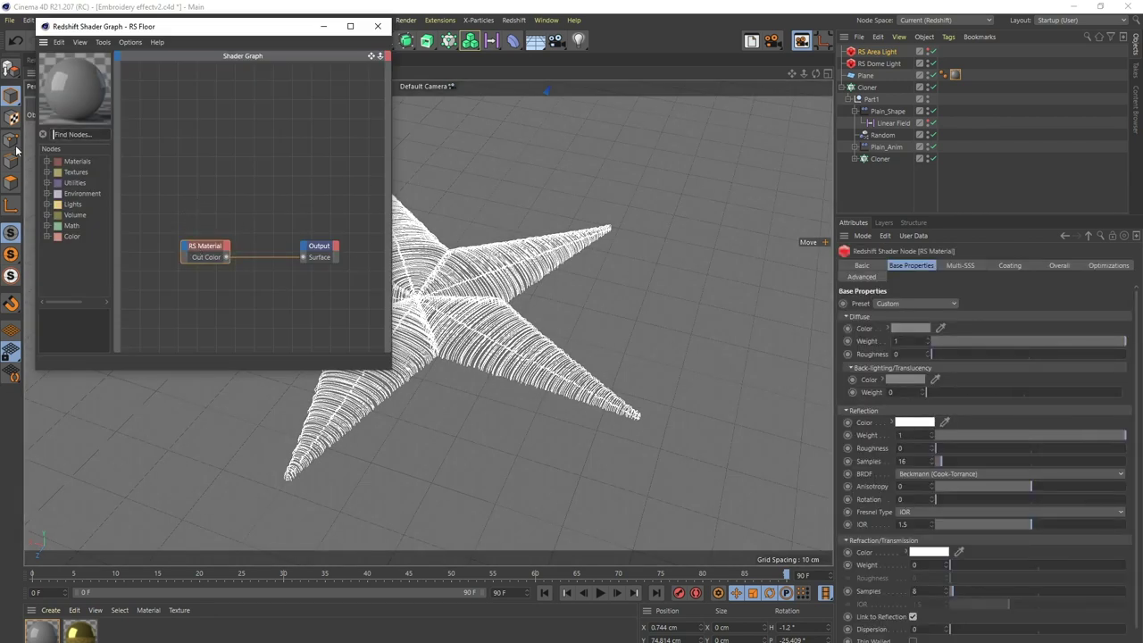
# Step: Add an RS Texture loaded with the woven fabric image and connect its colour to the surface output
pyautogui.write('tex')
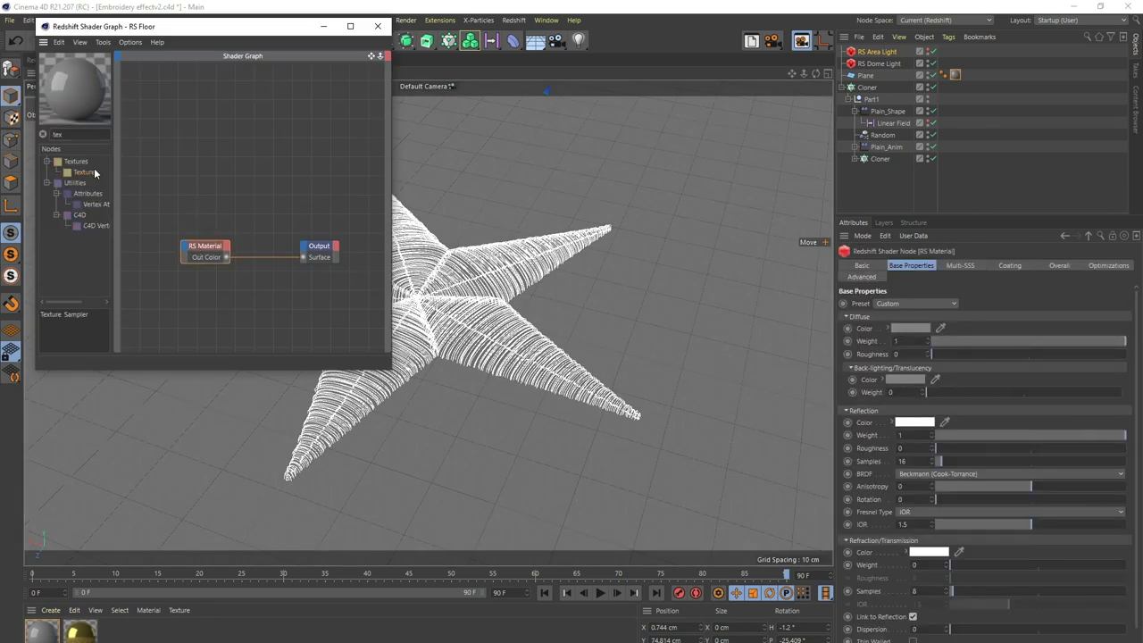
pyautogui.moveTo(95, 173); pyautogui.dragTo(196, 210)
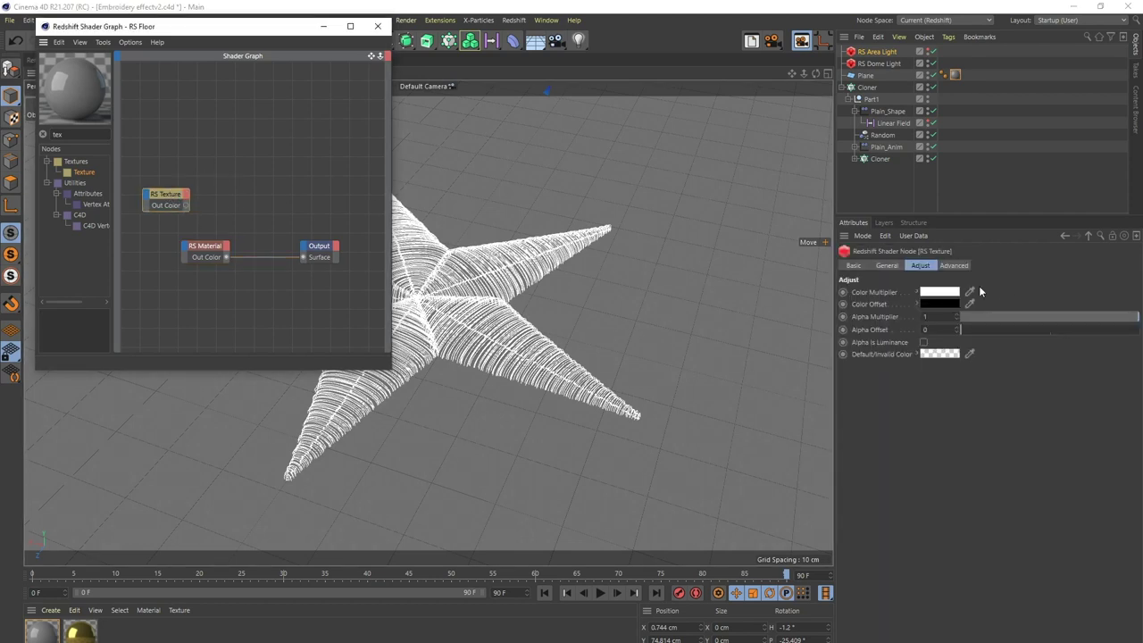
pyautogui.click(887, 265)
pyautogui.click(1126, 361)
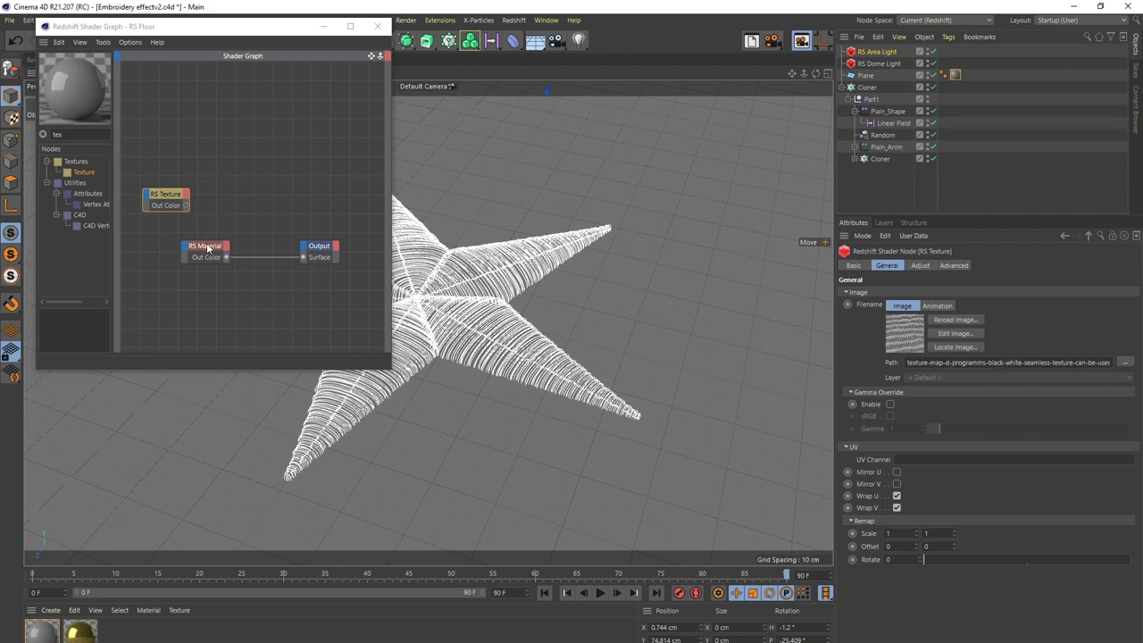
pyautogui.moveTo(207, 247); pyautogui.dragTo(262, 243)
pyautogui.click(171, 196)
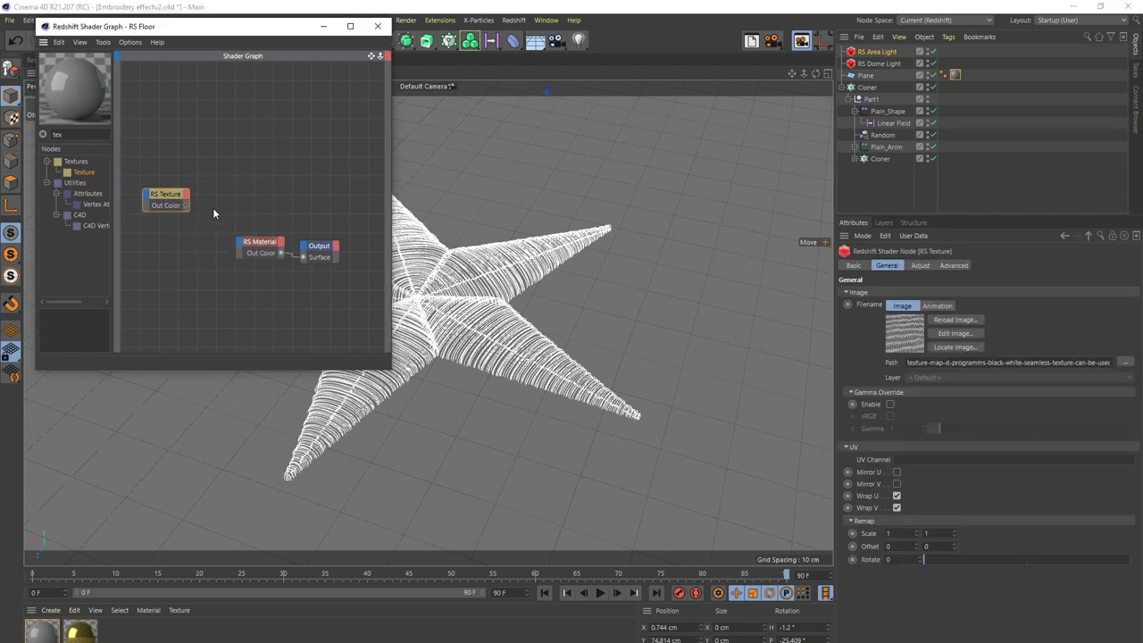
pyautogui.moveTo(185, 206)
pyautogui.mouseDown()
pyautogui.moveTo(303, 257)
pyautogui.moveTo(238, 253)
pyautogui.mouseUp()
# Step: Set the RS Texture's Remap Scale to 2 by 2 and reopen the Redshift RenderView
pyautogui.click(166, 195)
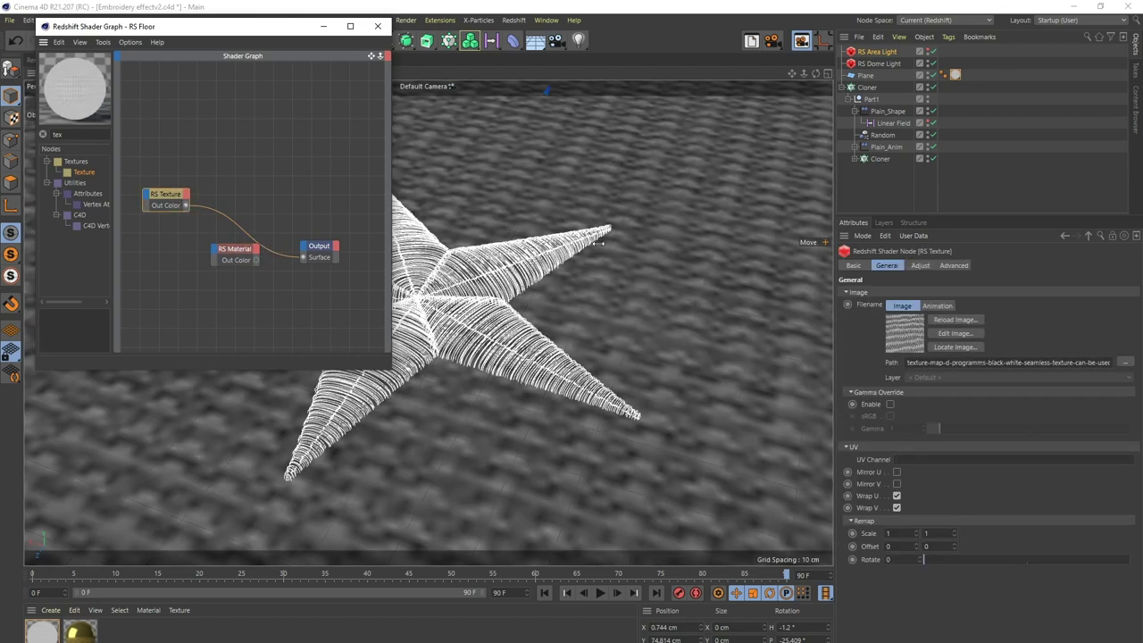
pyautogui.click(906, 533)
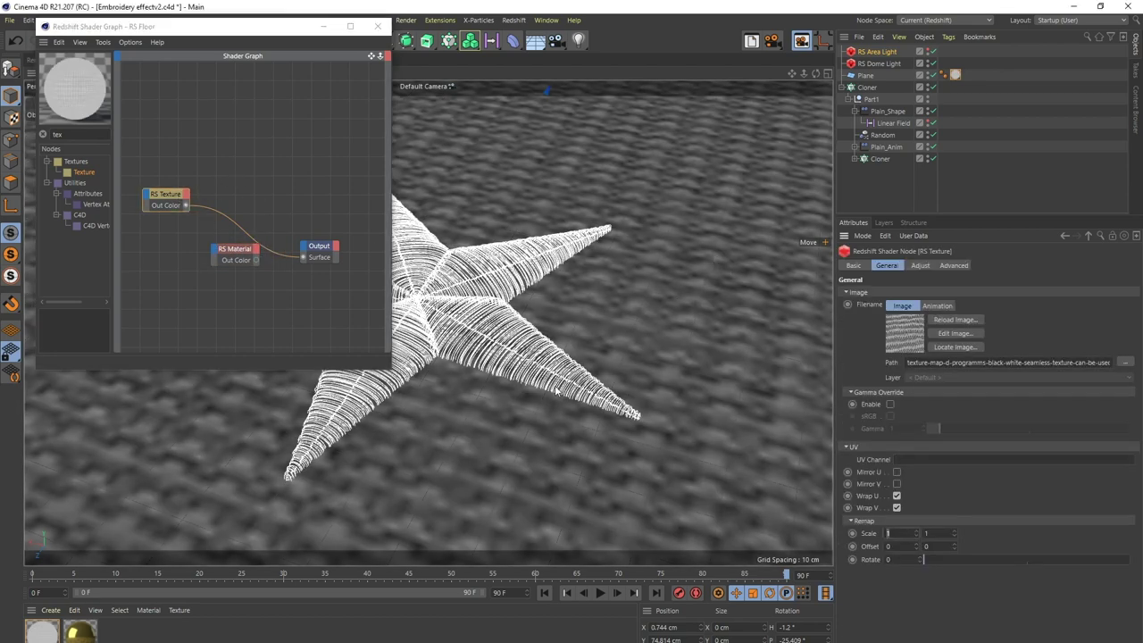
pyautogui.write('2')
pyautogui.press('Tab')
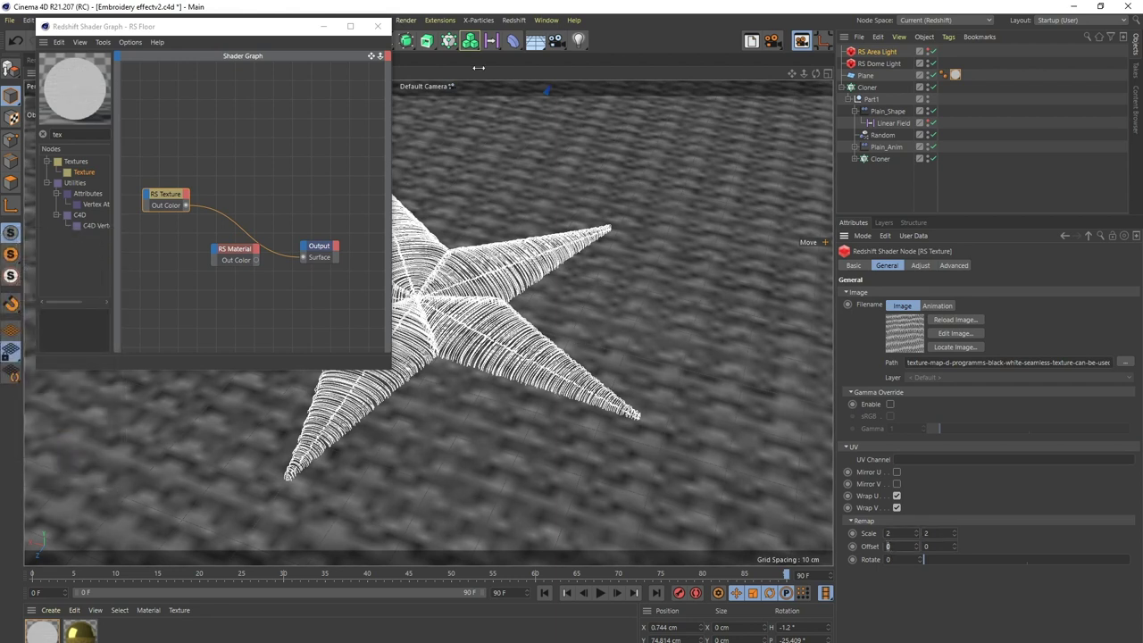
pyautogui.click(515, 20)
pyautogui.click(553, 113)
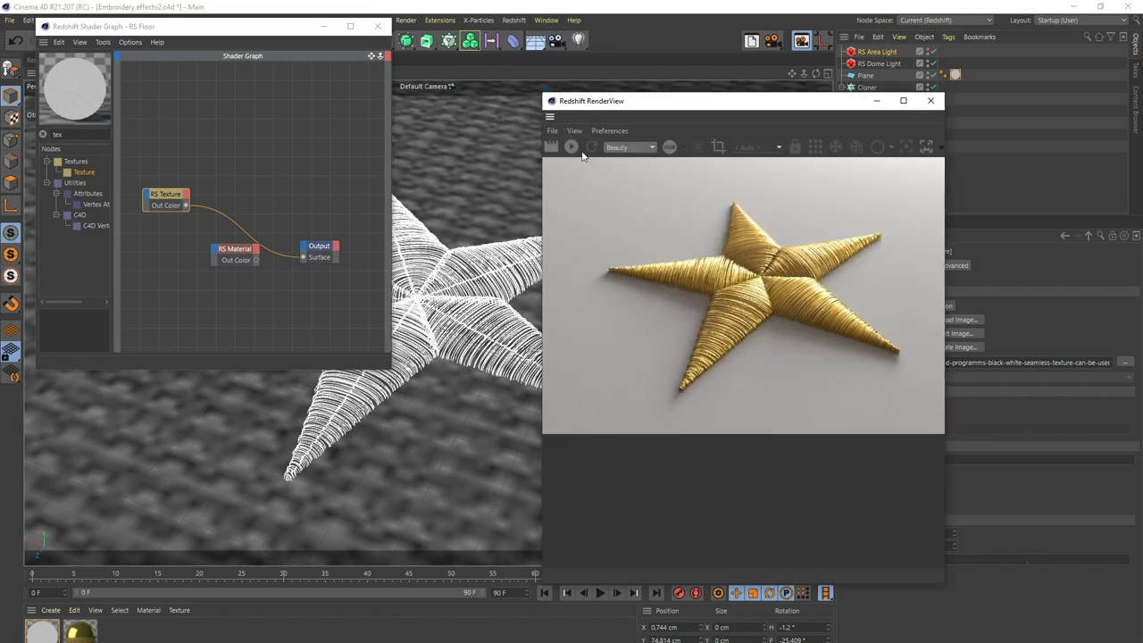
# Step: Start the live Redshift preview and raise the floor texture scale to 3, then 4
pyautogui.click(571, 146)
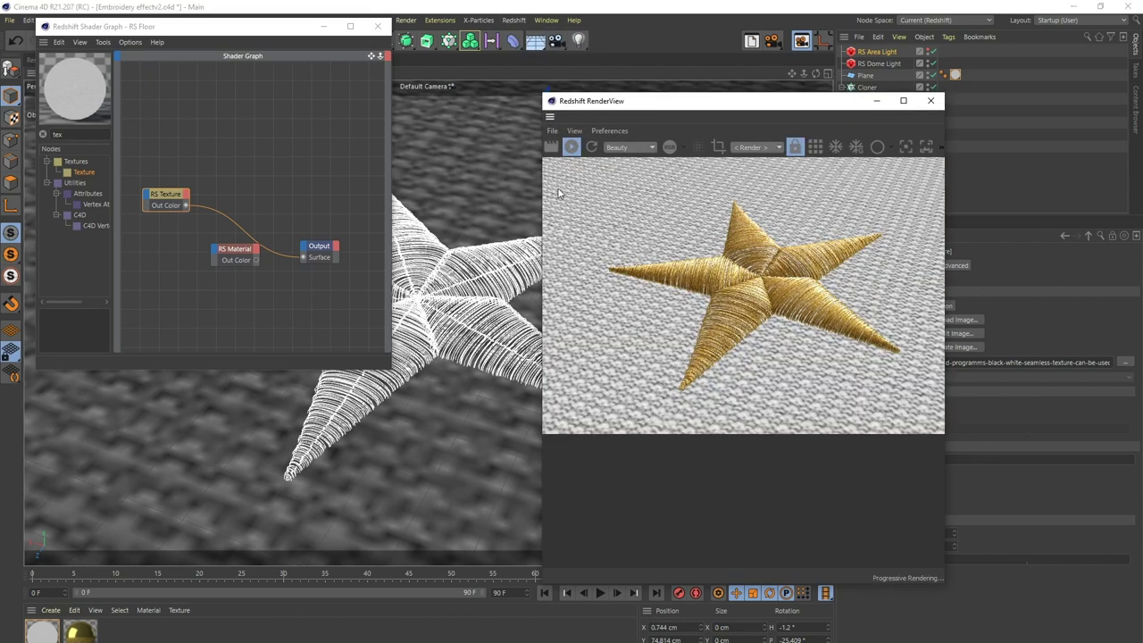
pyautogui.moveTo(621, 101); pyautogui.dragTo(471, 94)
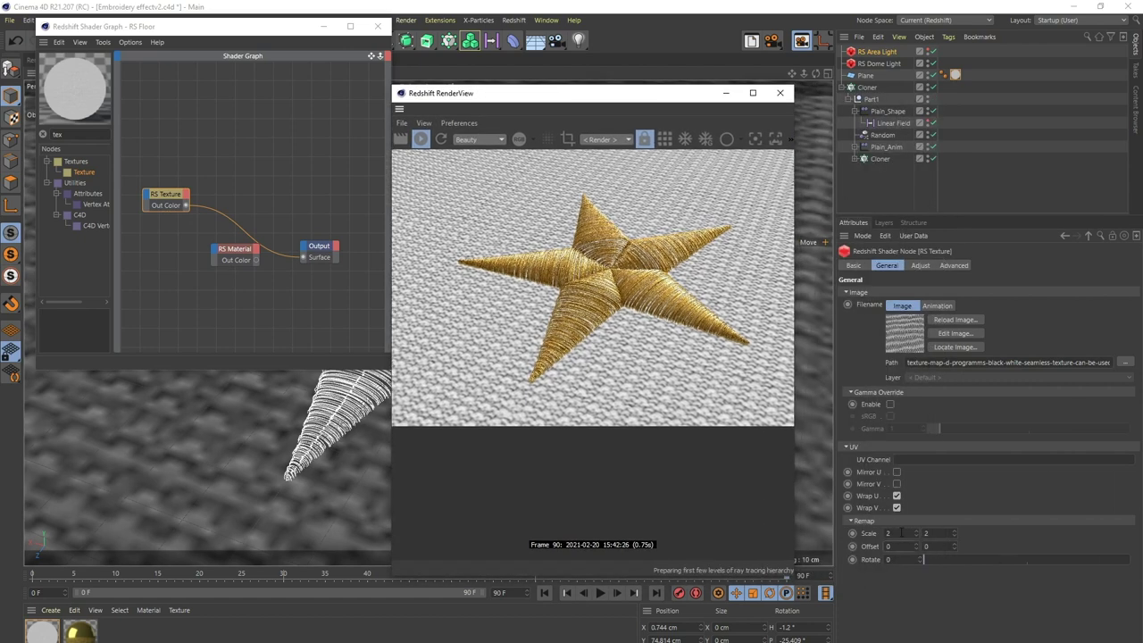
pyautogui.write('3')
pyautogui.press('Tab')
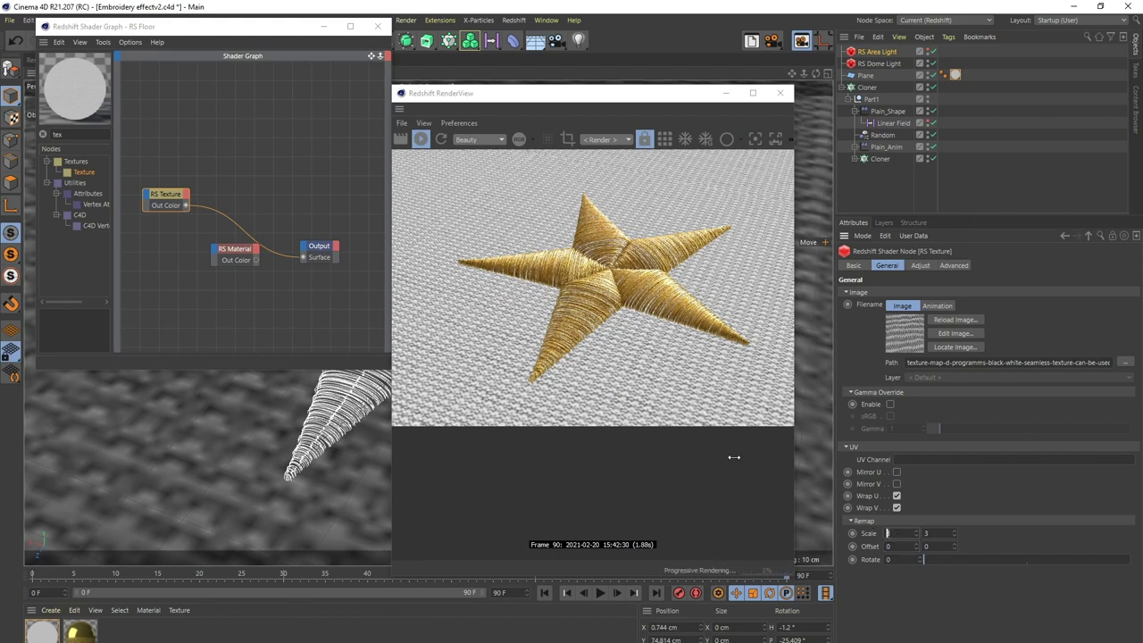
pyautogui.write('4')
pyautogui.press('Tab')
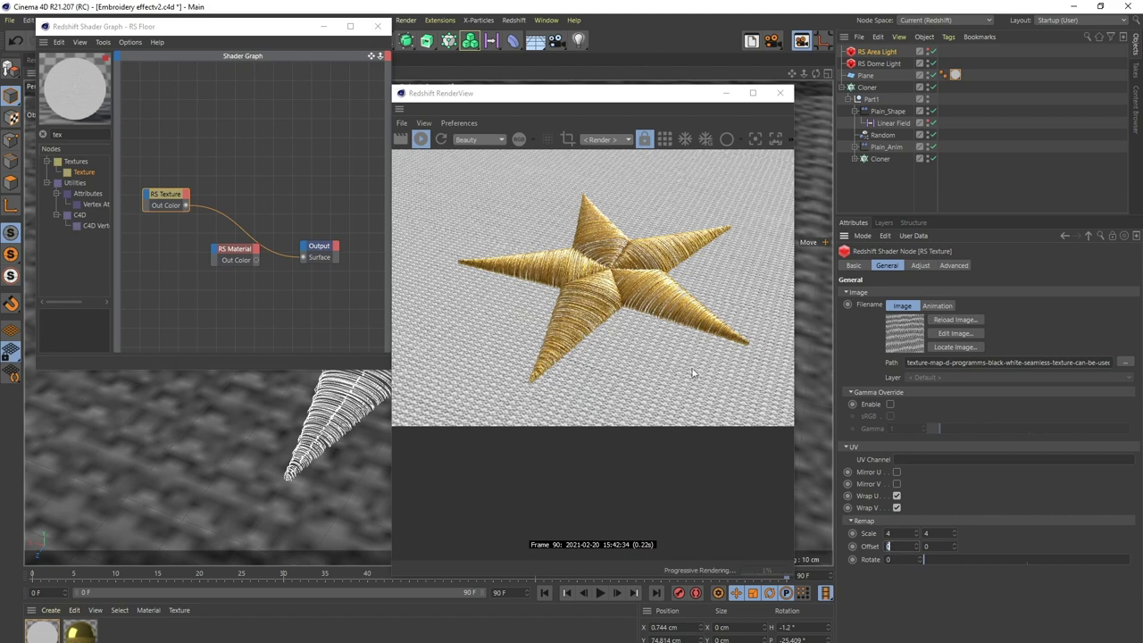
pyautogui.click(231, 217)
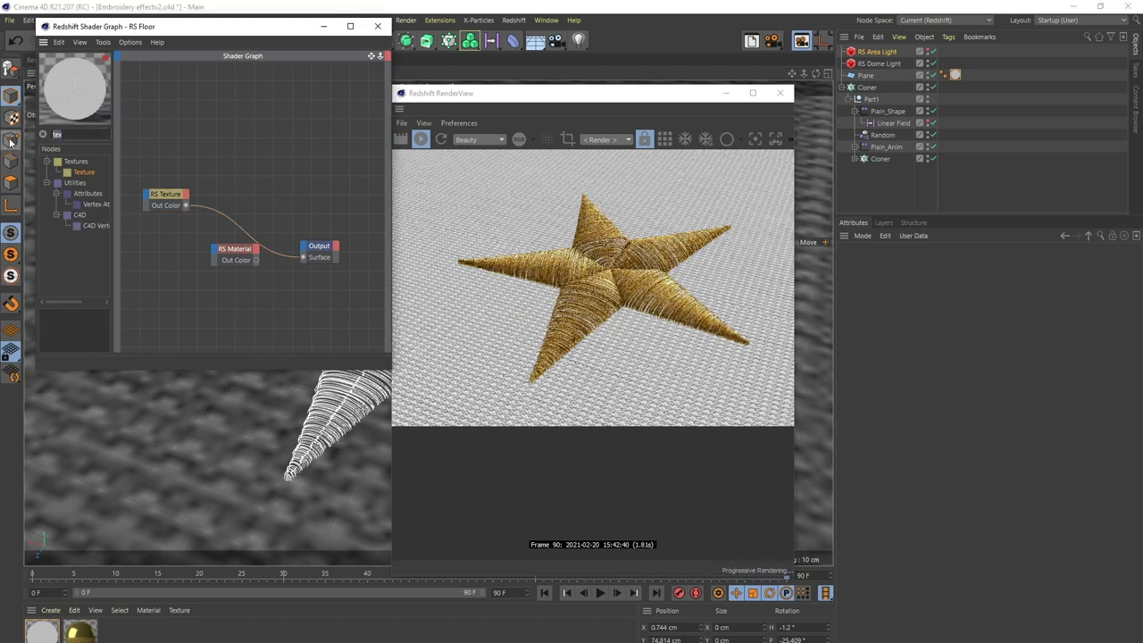
# Step: Add an RS Color Layer node and connect the floor's RS Texture into its Base Color
pyautogui.write('lay')
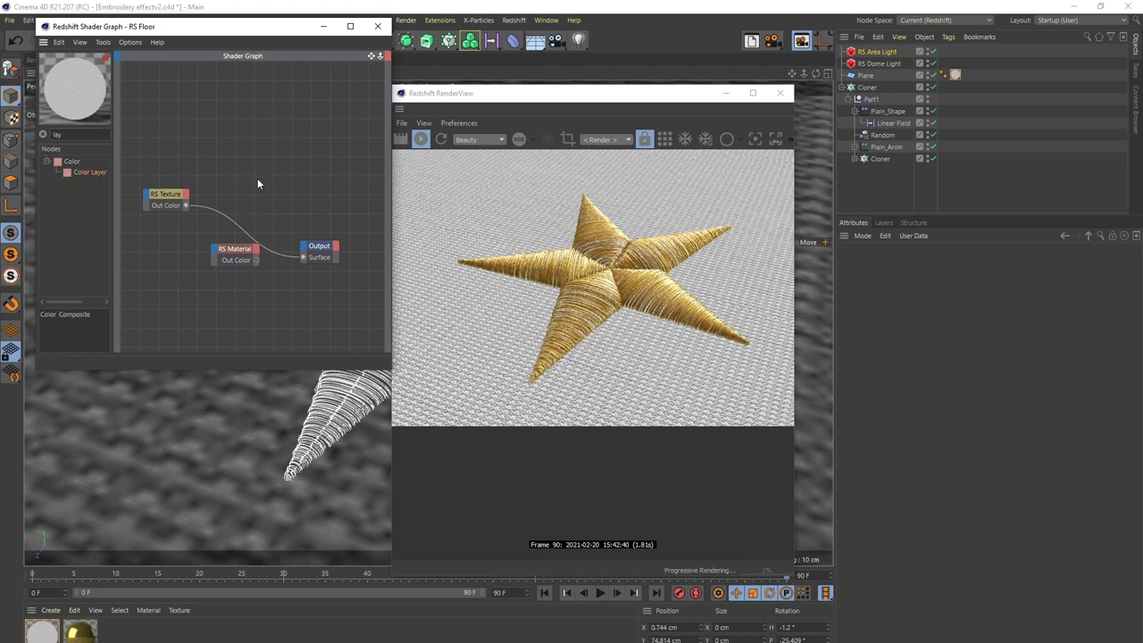
pyautogui.moveTo(89, 171); pyautogui.dragTo(276, 171)
pyautogui.moveTo(165, 194)
pyautogui.mouseDown()
pyautogui.moveTo(159, 147)
pyautogui.moveTo(179, 158)
pyautogui.mouseUp()
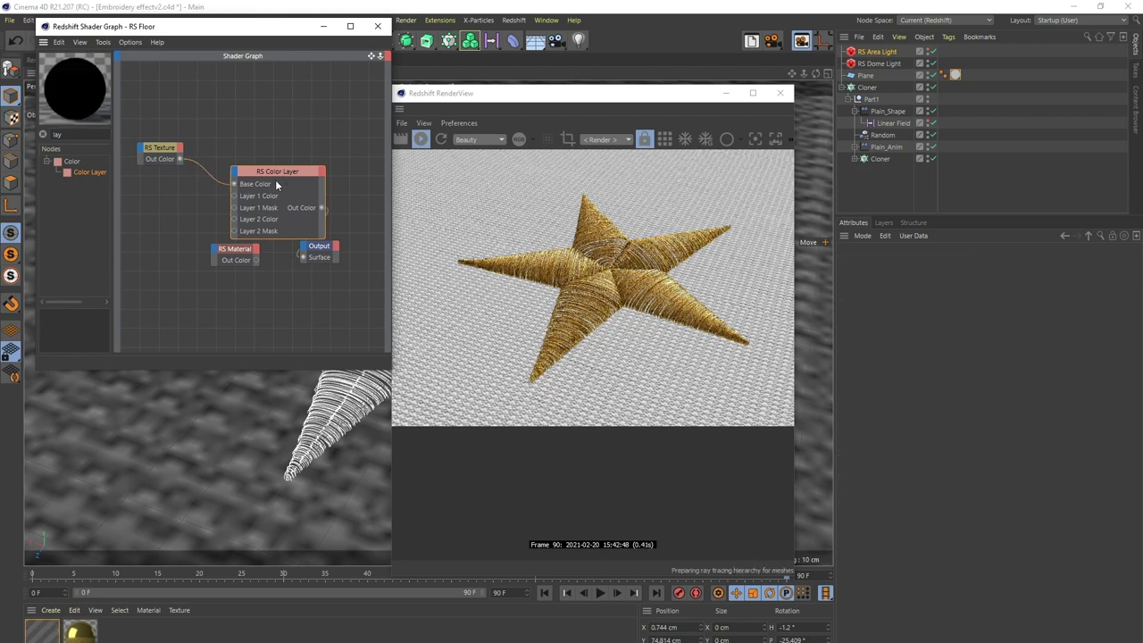
pyautogui.moveTo(275, 180); pyautogui.dragTo(252, 167)
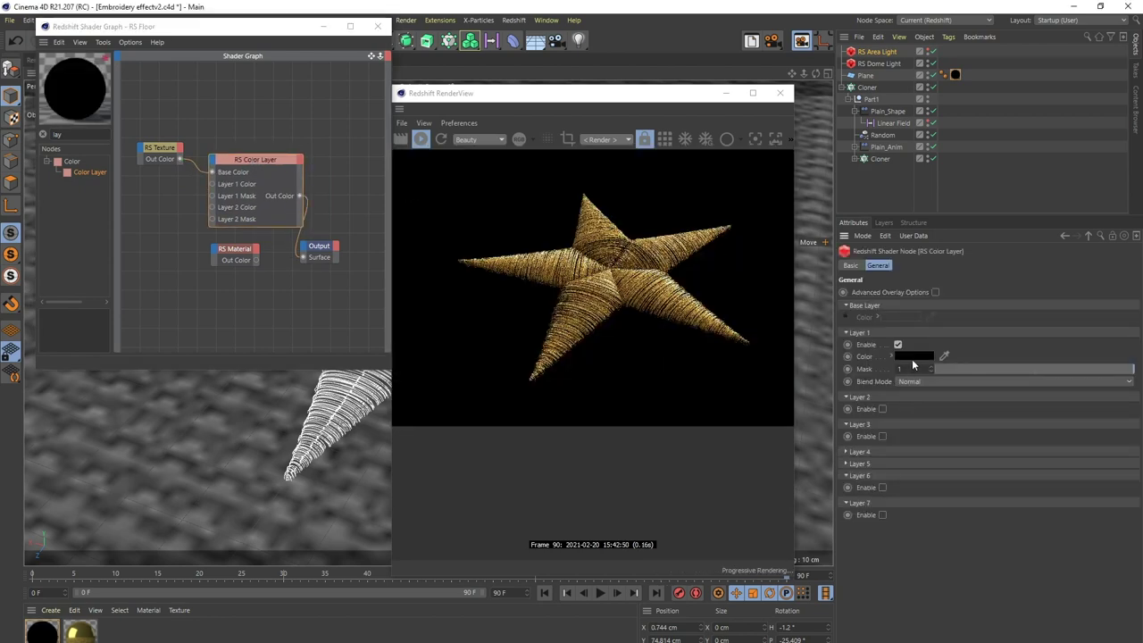
# Step: Set Layer 1 Color to a saturated dark blue with Multiply blend mode
pyautogui.click(913, 357)
pyautogui.click(917, 362)
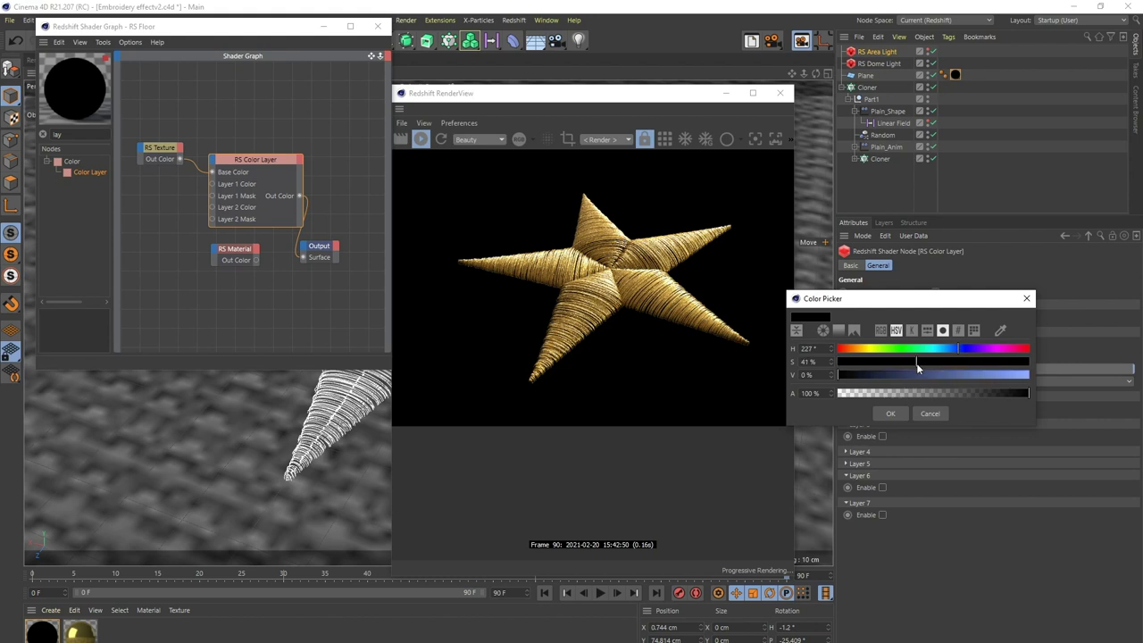
pyautogui.click(1023, 362)
pyautogui.moveTo(973, 375); pyautogui.dragTo(897, 377)
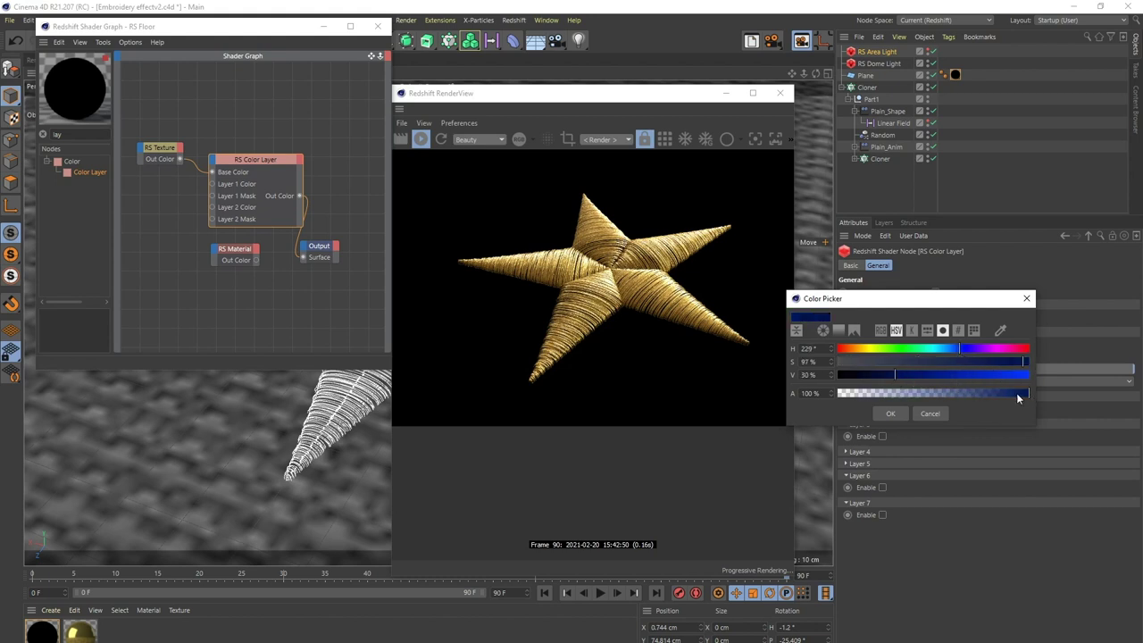
pyautogui.click(891, 414)
pyautogui.click(924, 382)
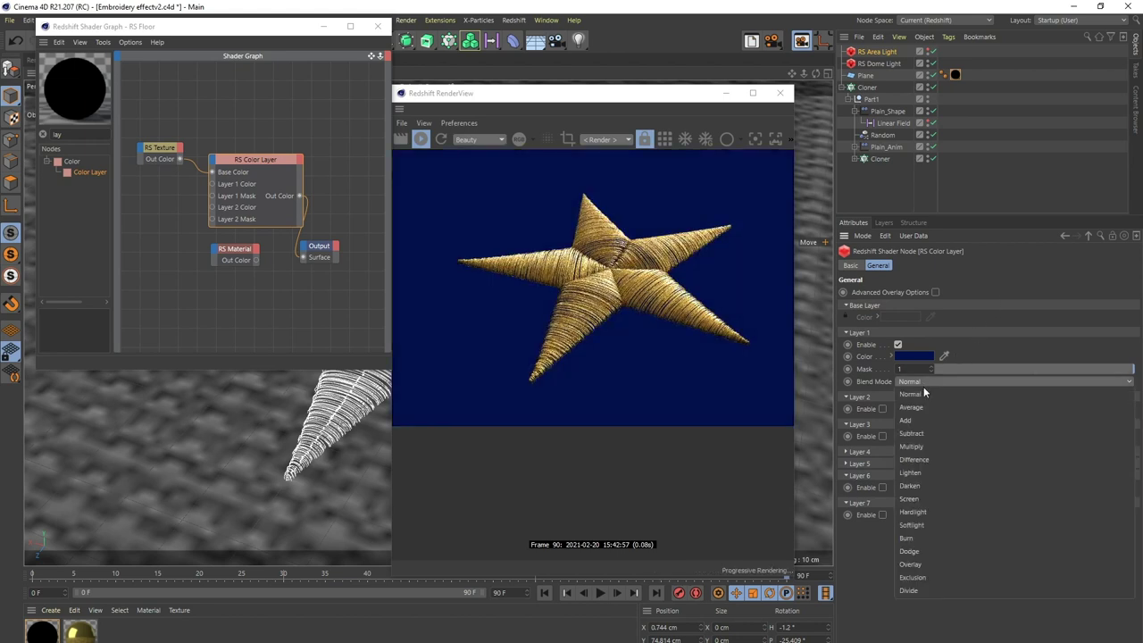
pyautogui.click(936, 446)
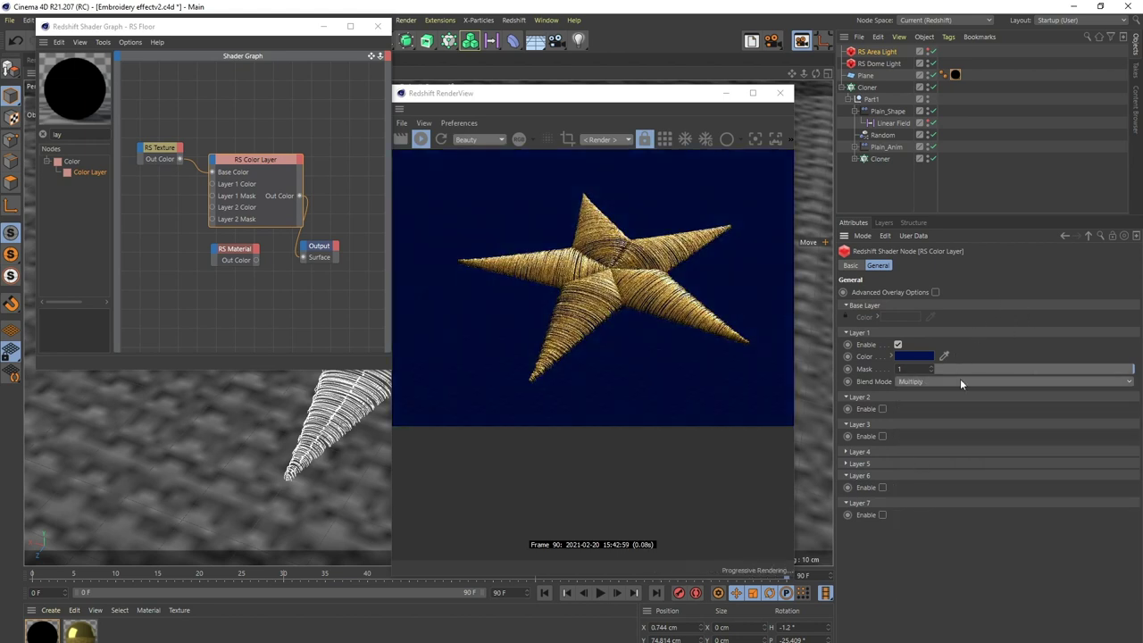
# Step: Refine the blue to hue 221 and 71% saturation, then wire the Color Layer into the material
pyautogui.click(919, 357)
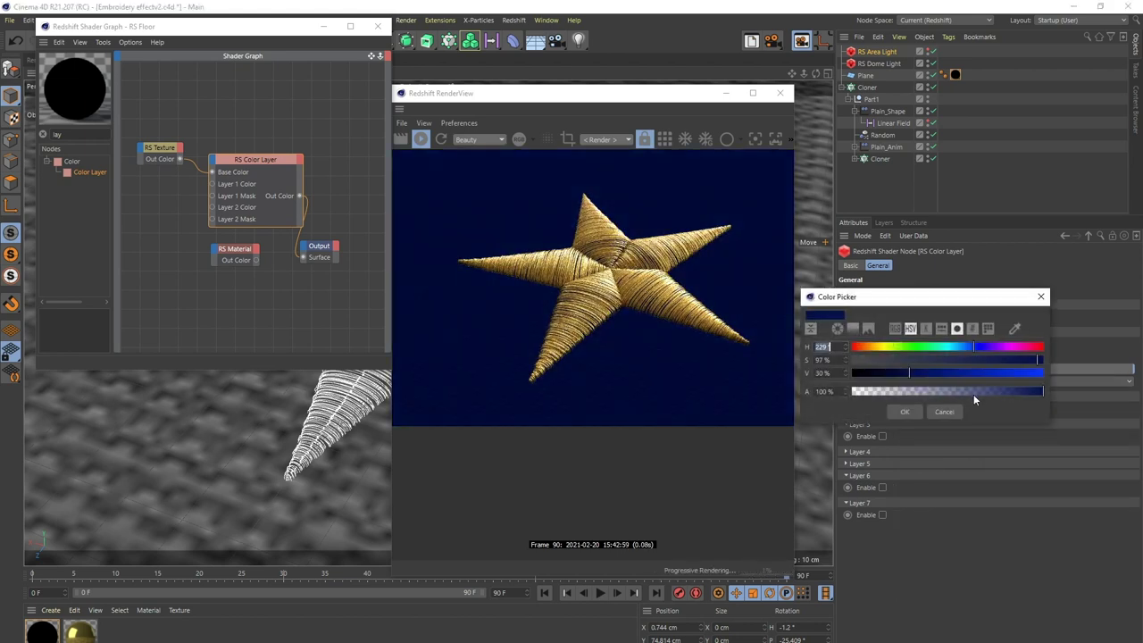
pyautogui.moveTo(976, 352); pyautogui.dragTo(931, 375)
pyautogui.click(904, 412)
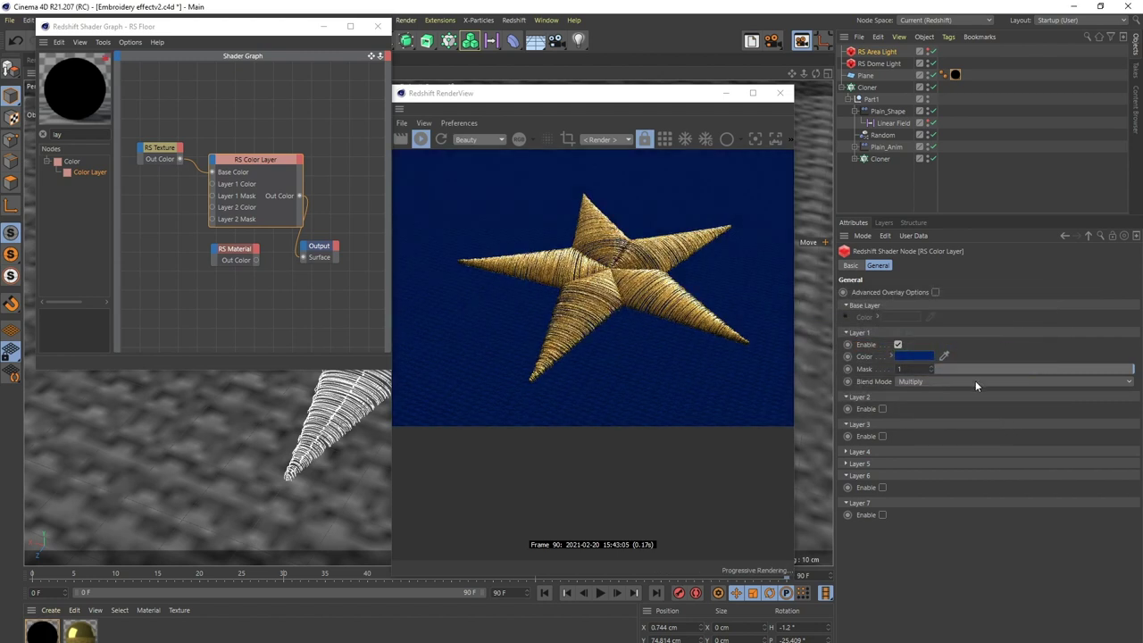
pyautogui.click(927, 356)
pyautogui.moveTo(1007, 356); pyautogui.dragTo(982, 356)
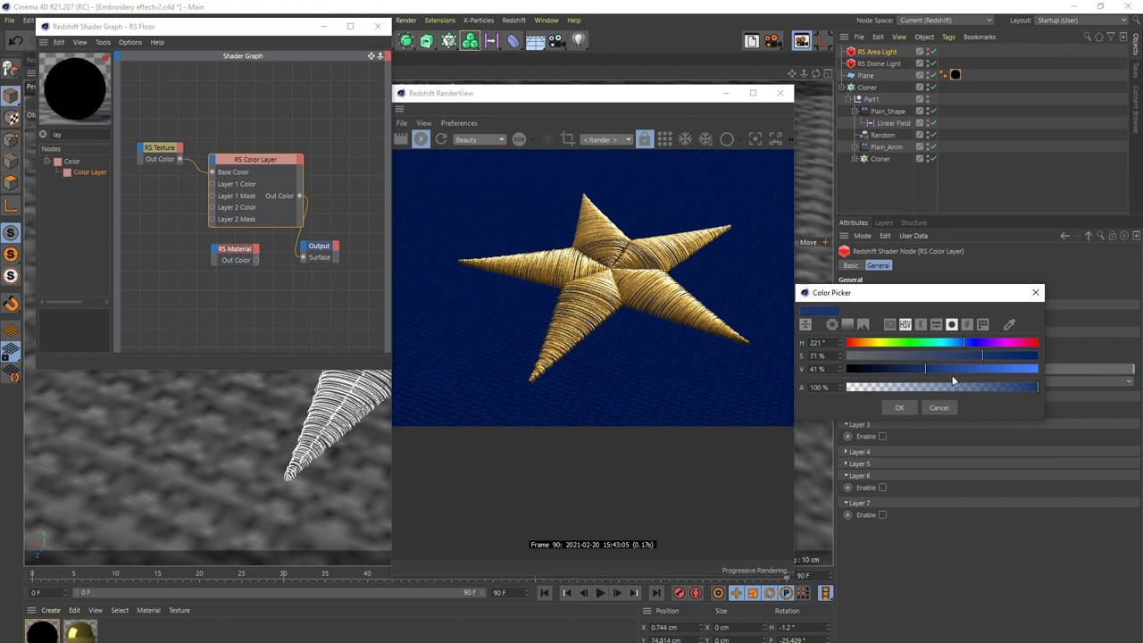
pyautogui.click(902, 408)
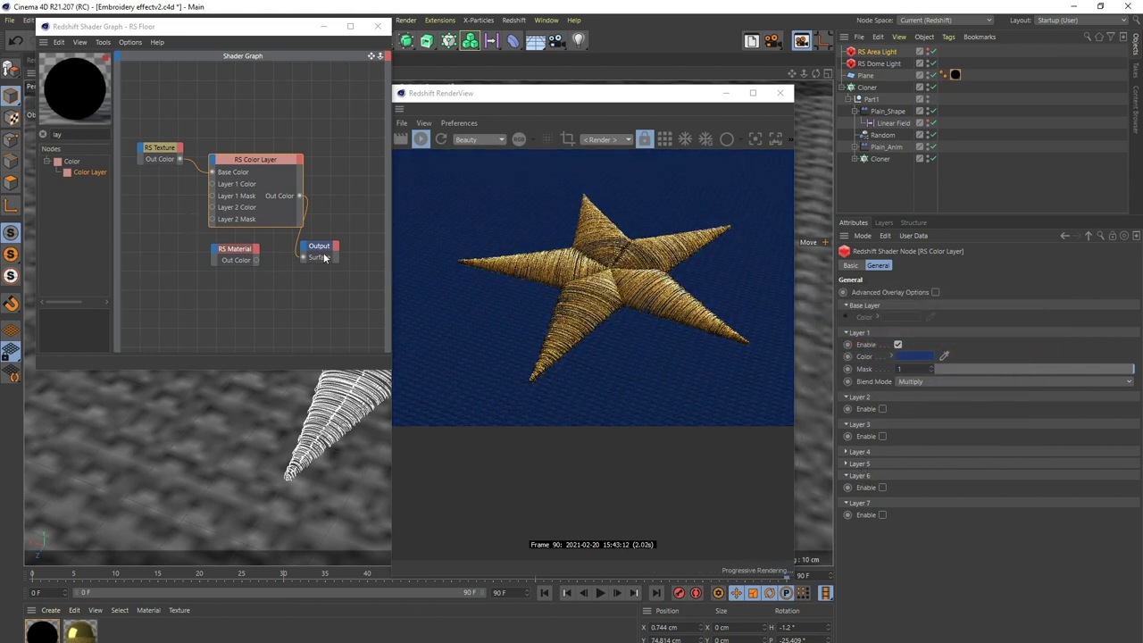
pyautogui.moveTo(307, 241); pyautogui.dragTo(338, 235)
pyautogui.moveTo(299, 196); pyautogui.dragTo(252, 258)
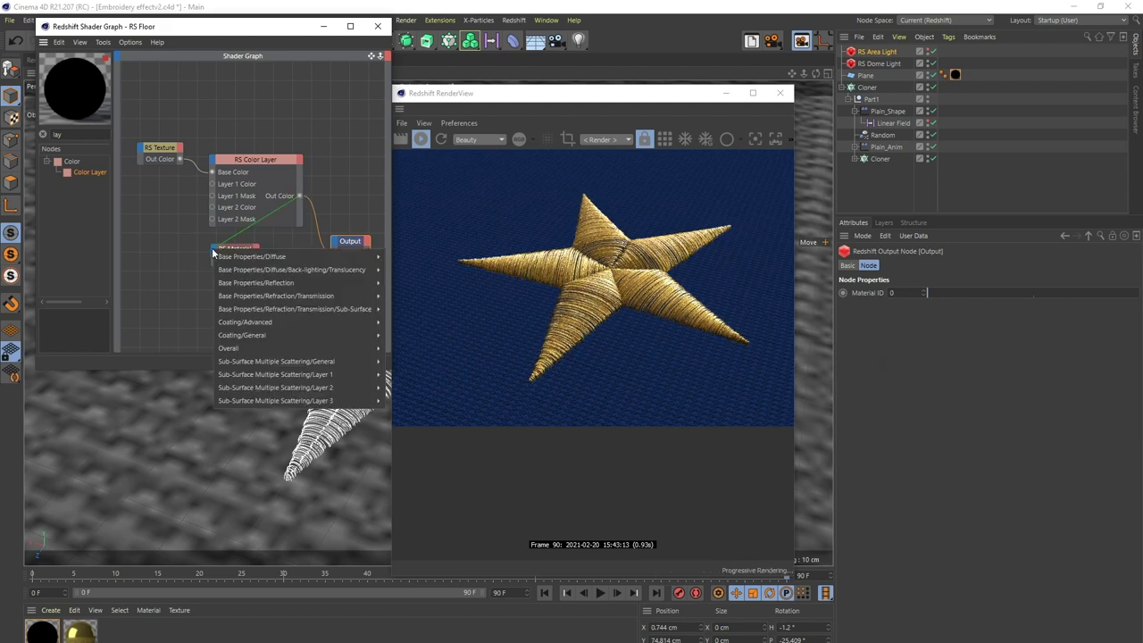
# Step: Connect the Color Layer to Diffuse Color and set Reflection Roughness to 0.676
pyautogui.click(407, 256)
pyautogui.moveTo(293, 182); pyautogui.dragTo(204, 219)
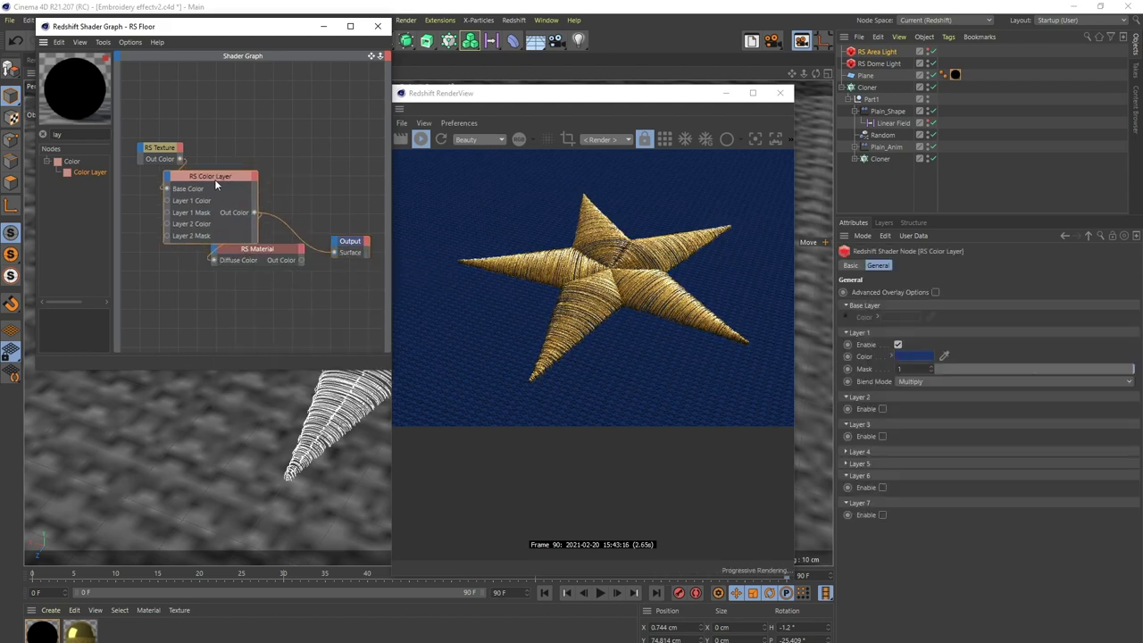
pyautogui.click(261, 252)
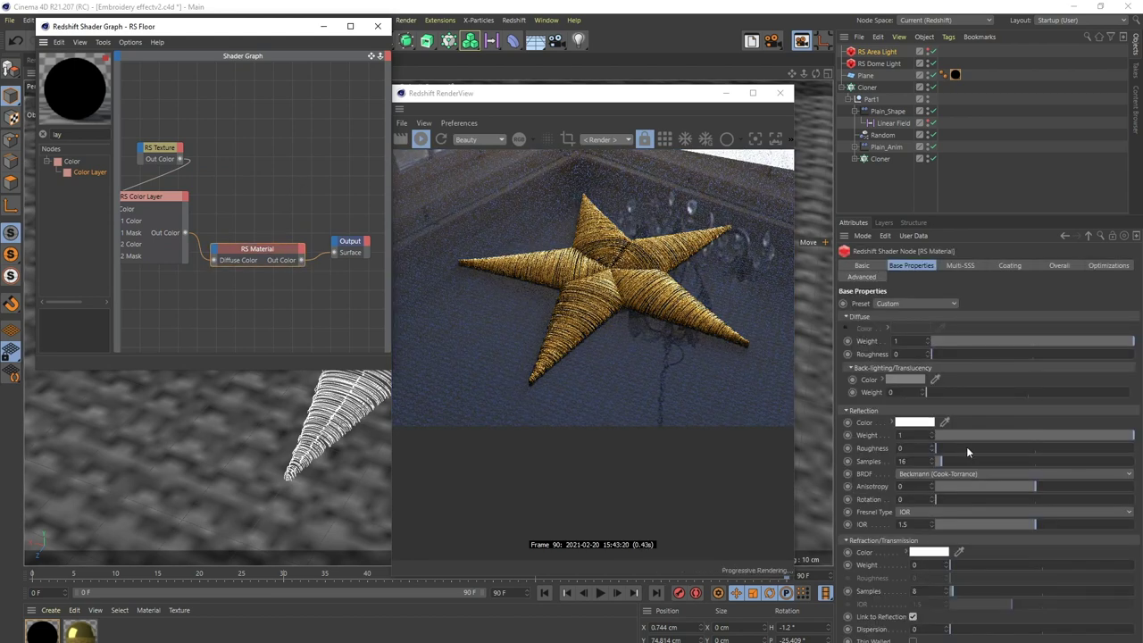
pyautogui.moveTo(969, 449); pyautogui.dragTo(1079, 449)
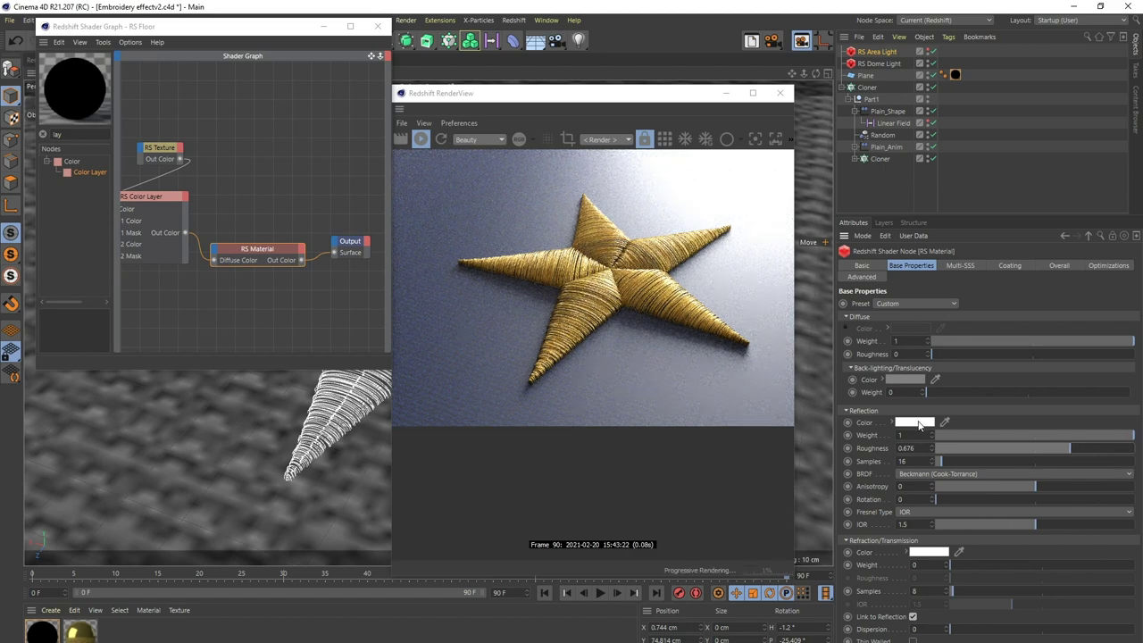
# Step: Rearrange the graph, moving the RS Texture node down-left
pyautogui.moveTo(156, 196); pyautogui.dragTo(251, 148)
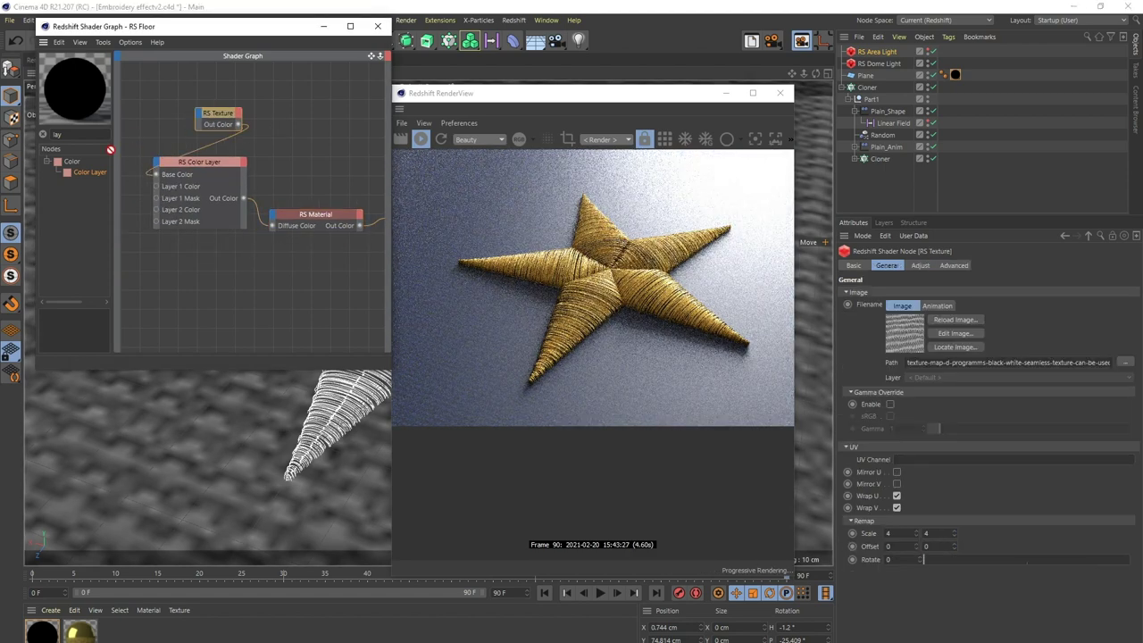
pyautogui.click(157, 141)
pyautogui.moveTo(158, 144); pyautogui.dragTo(131, 185)
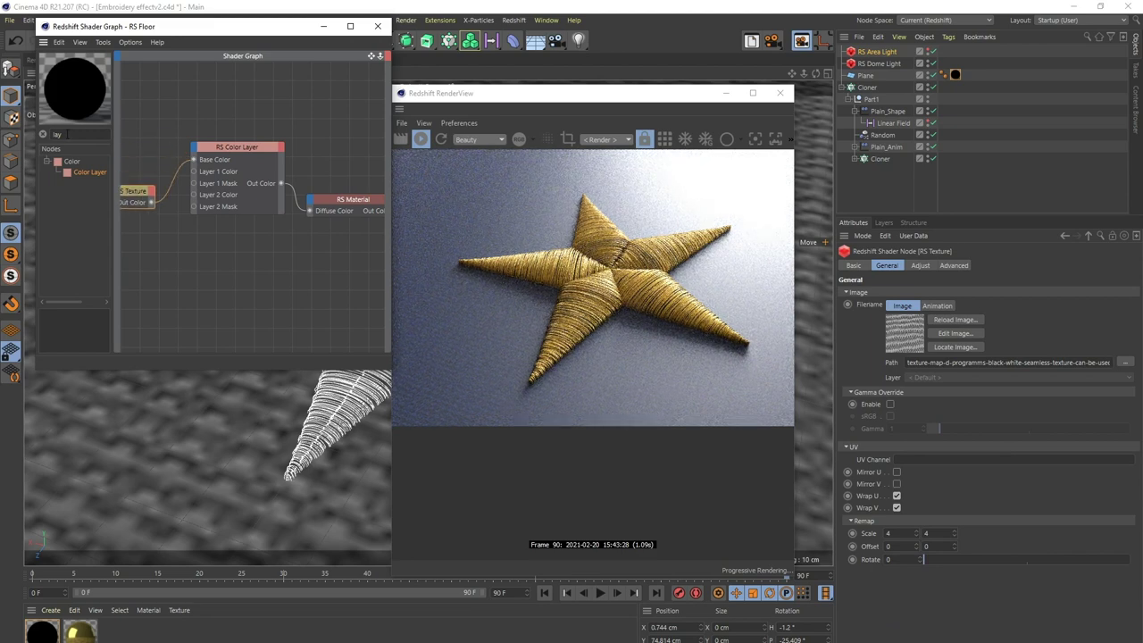
# Step: Add an RS Ramp fed by the texture and drive Refl Roughness with its output
pyautogui.write('ram')
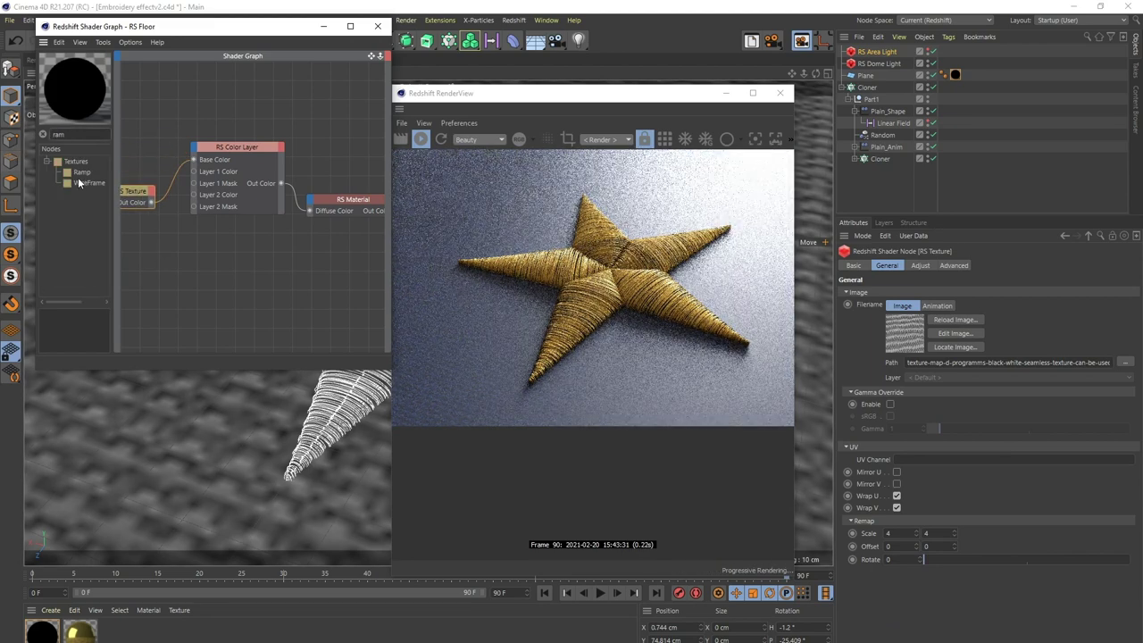
pyautogui.moveTo(81, 172); pyautogui.dragTo(199, 241)
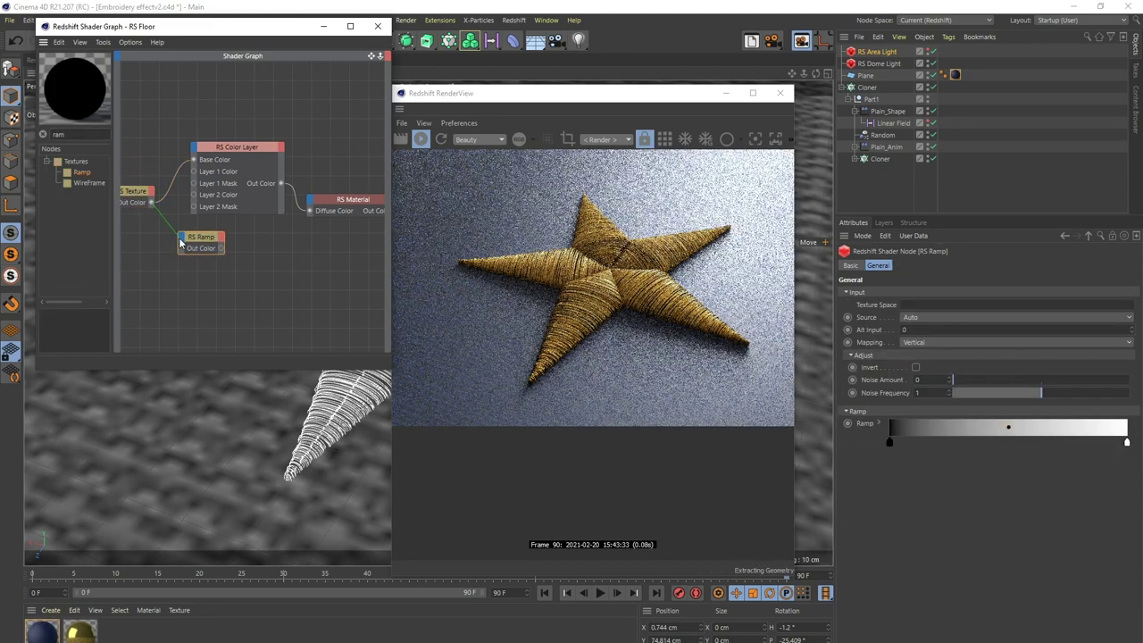
pyautogui.moveTo(151, 202); pyautogui.dragTo(184, 243)
pyautogui.click(239, 249)
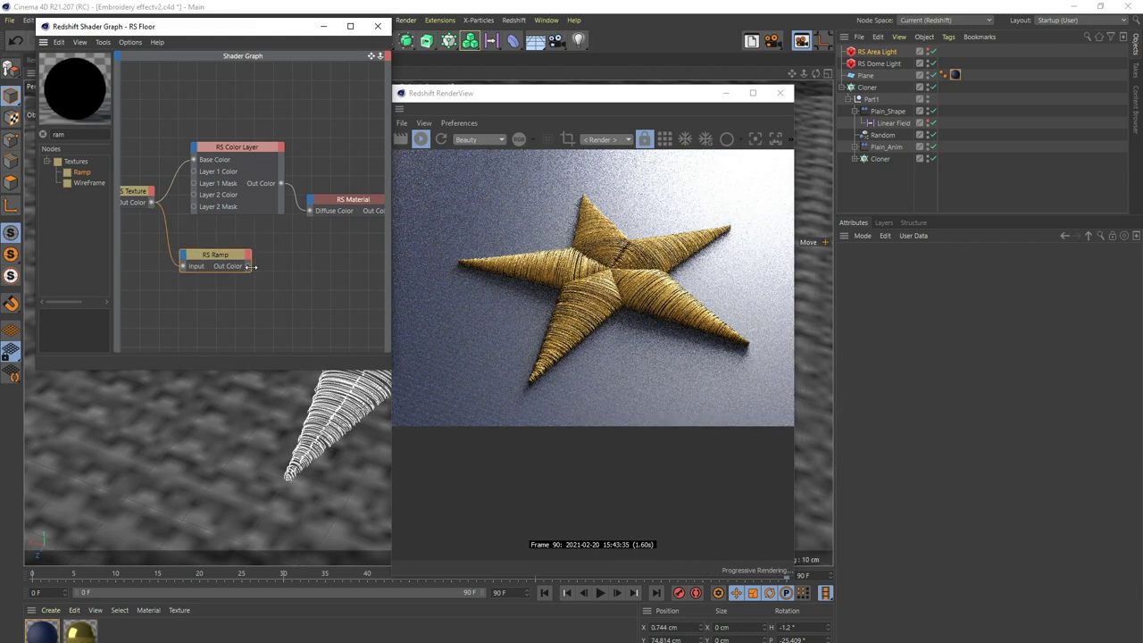
pyautogui.moveTo(248, 266); pyautogui.dragTo(310, 207)
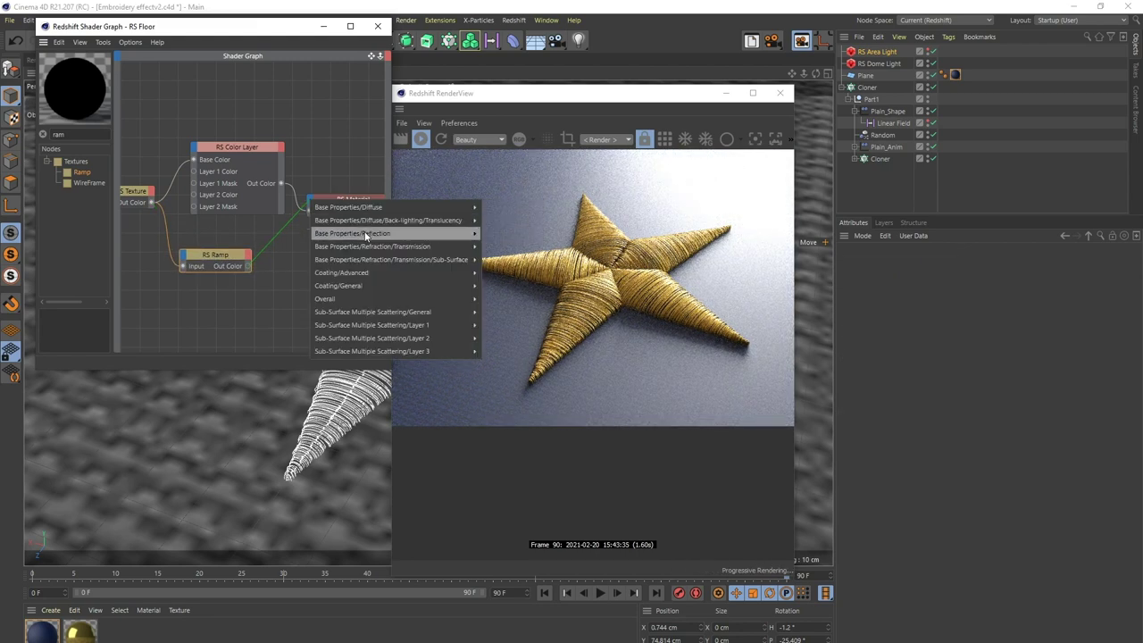
pyautogui.moveTo(352, 233)
pyautogui.click(505, 259)
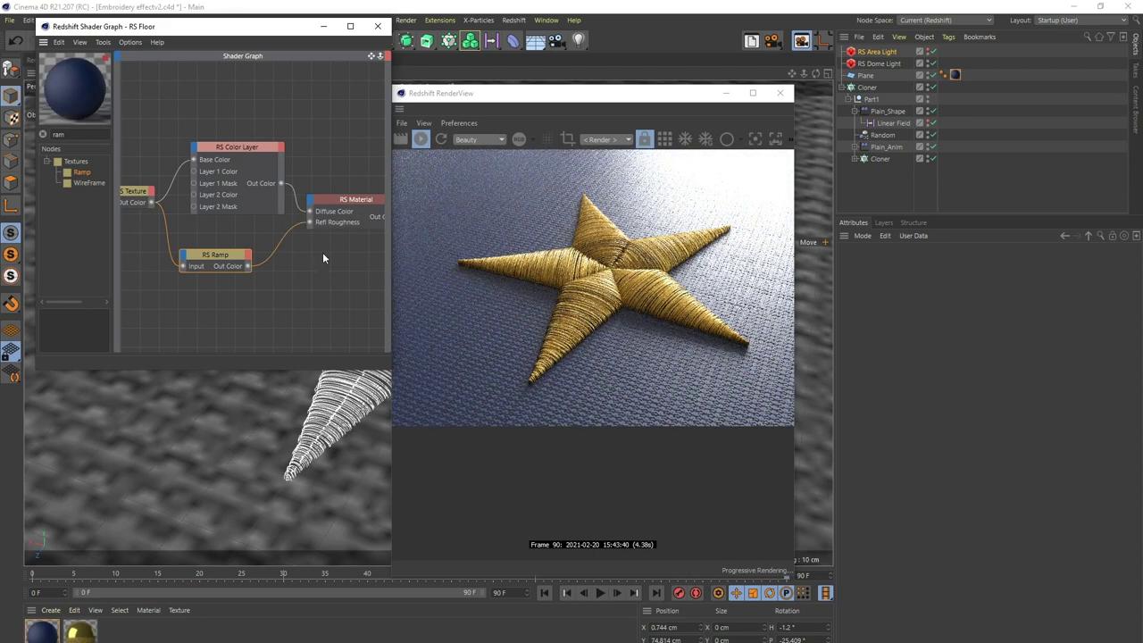
# Step: Add a ramp knot, slide it toward the dark end, and adjust the white end point
pyautogui.click(230, 258)
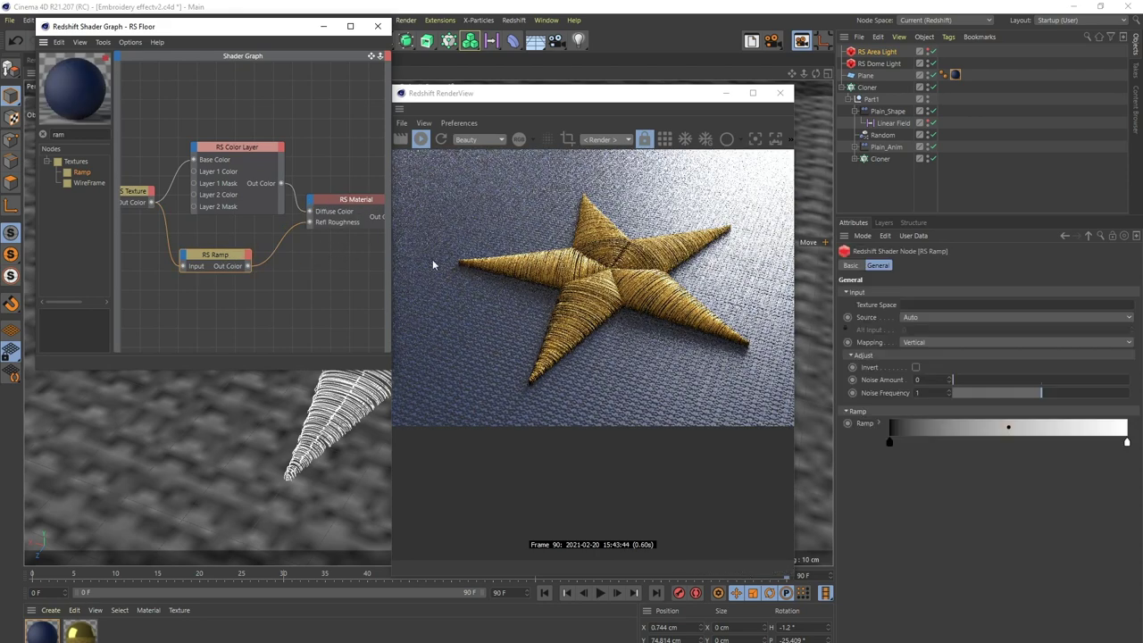
pyautogui.click(1010, 432)
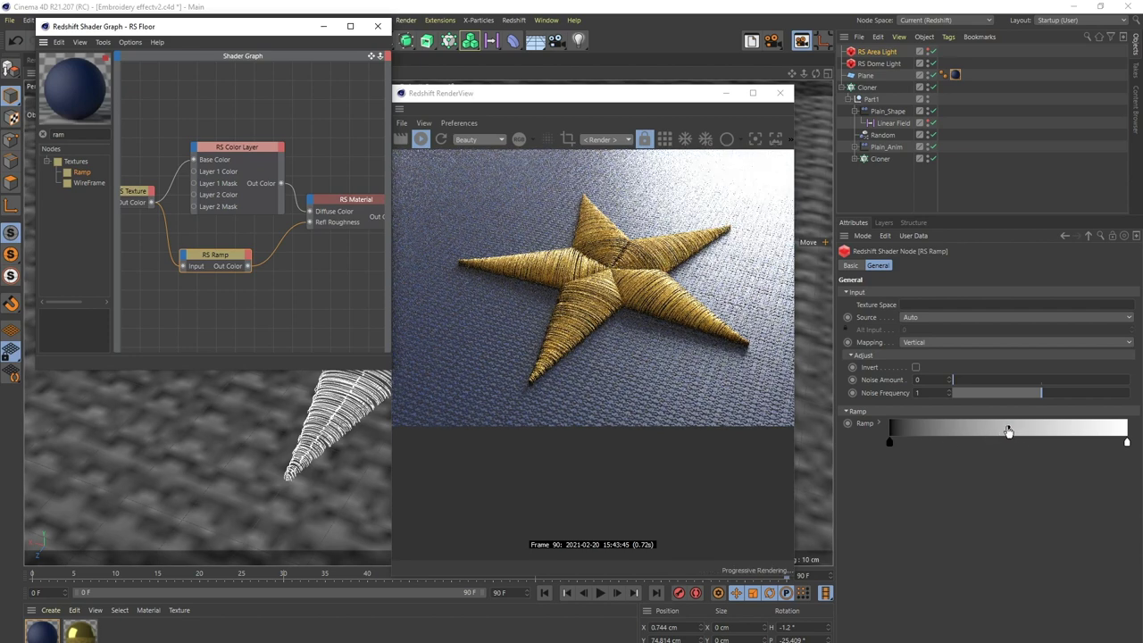
pyautogui.moveTo(1008, 431); pyautogui.dragTo(907, 429)
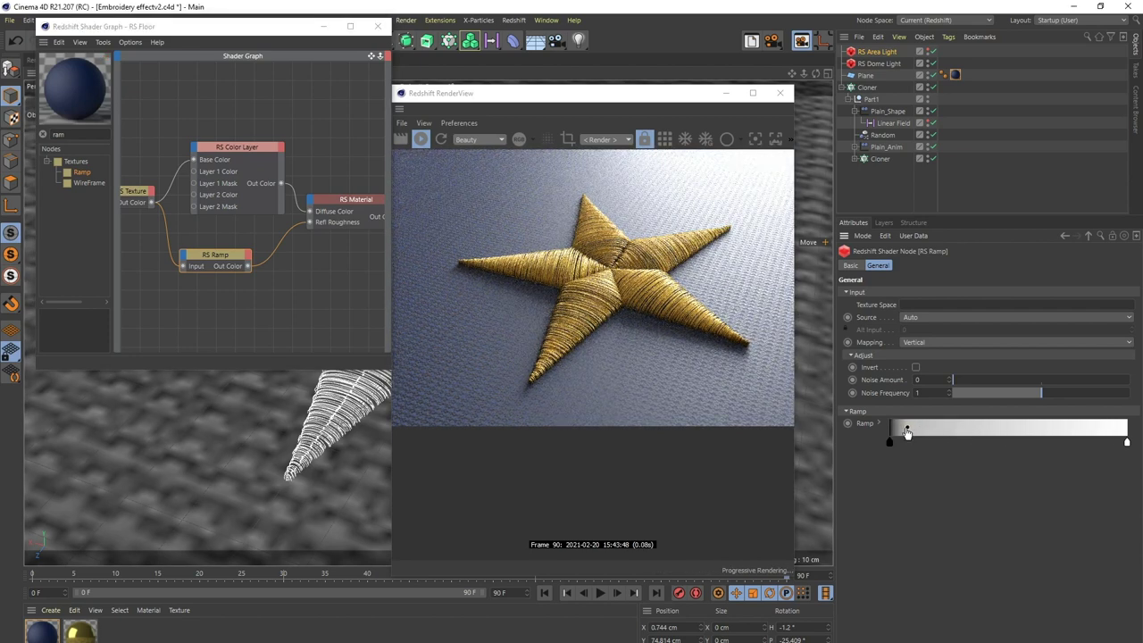
pyautogui.click(907, 430)
pyautogui.moveTo(907, 432)
pyautogui.mouseDown()
pyautogui.moveTo(1137, 437)
pyautogui.moveTo(1127, 437)
pyautogui.mouseUp()
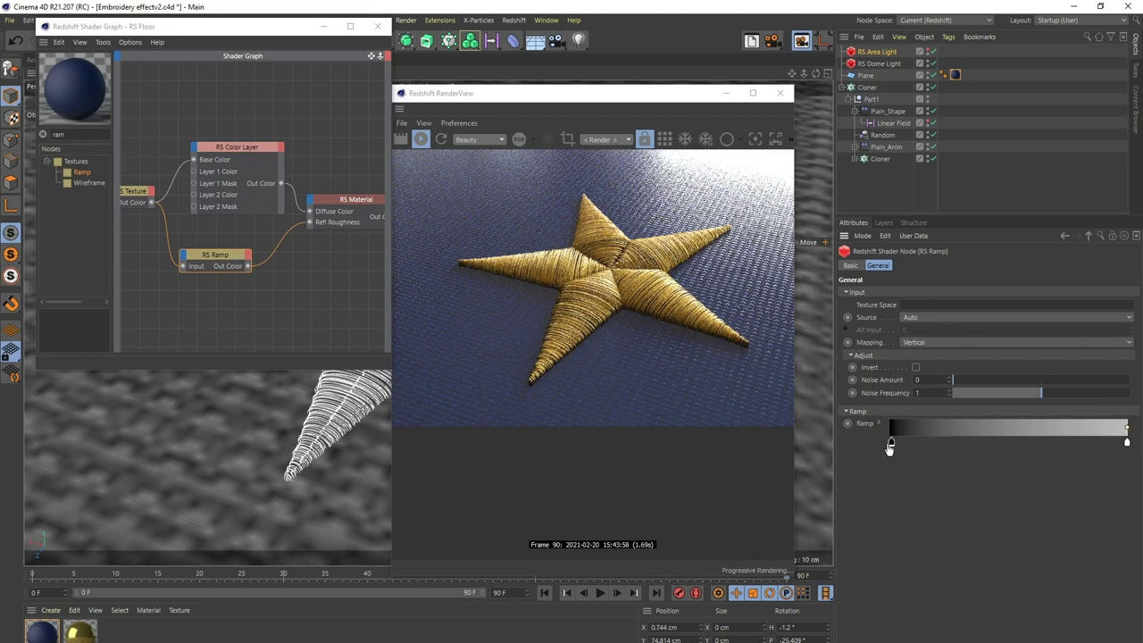
pyautogui.click(889, 444)
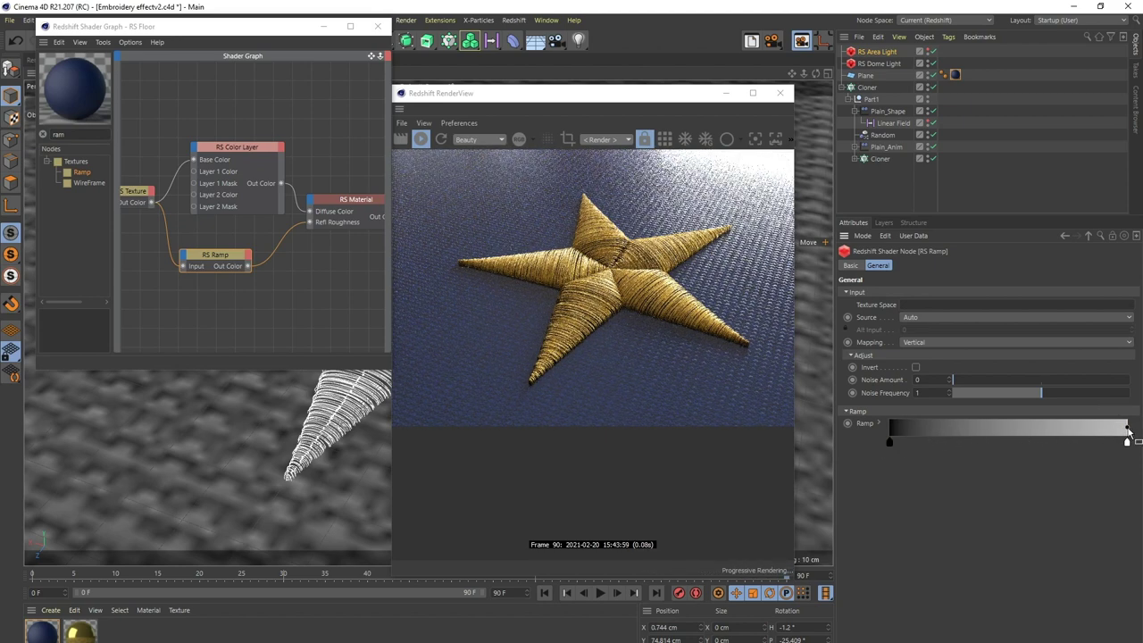
pyautogui.moveTo(1127, 432); pyautogui.dragTo(1127, 432)
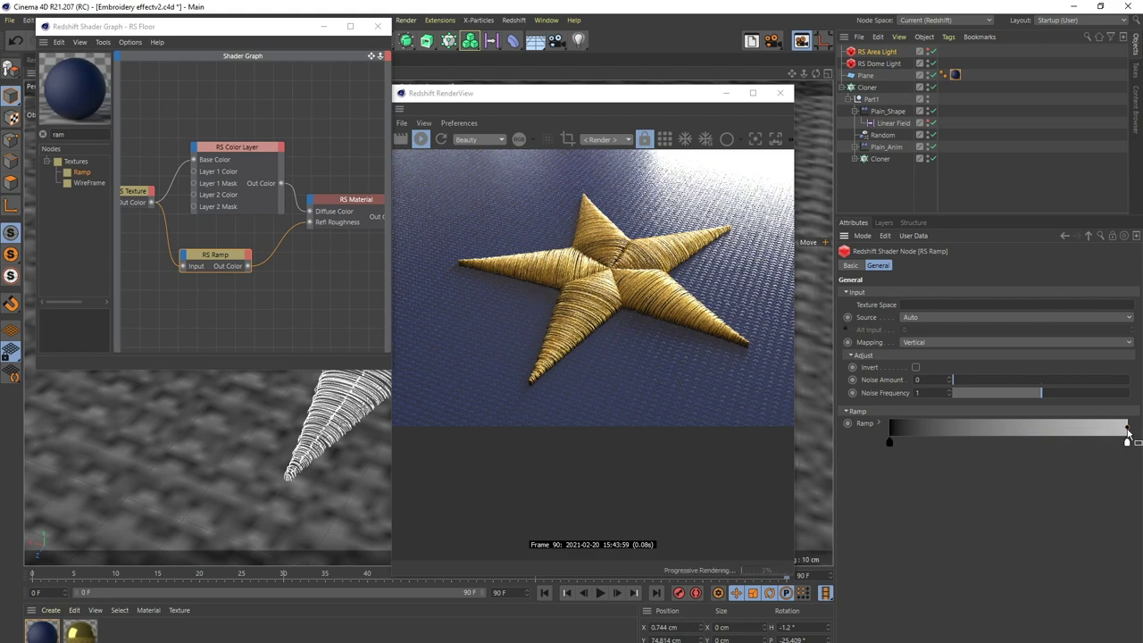
pyautogui.click(200, 242)
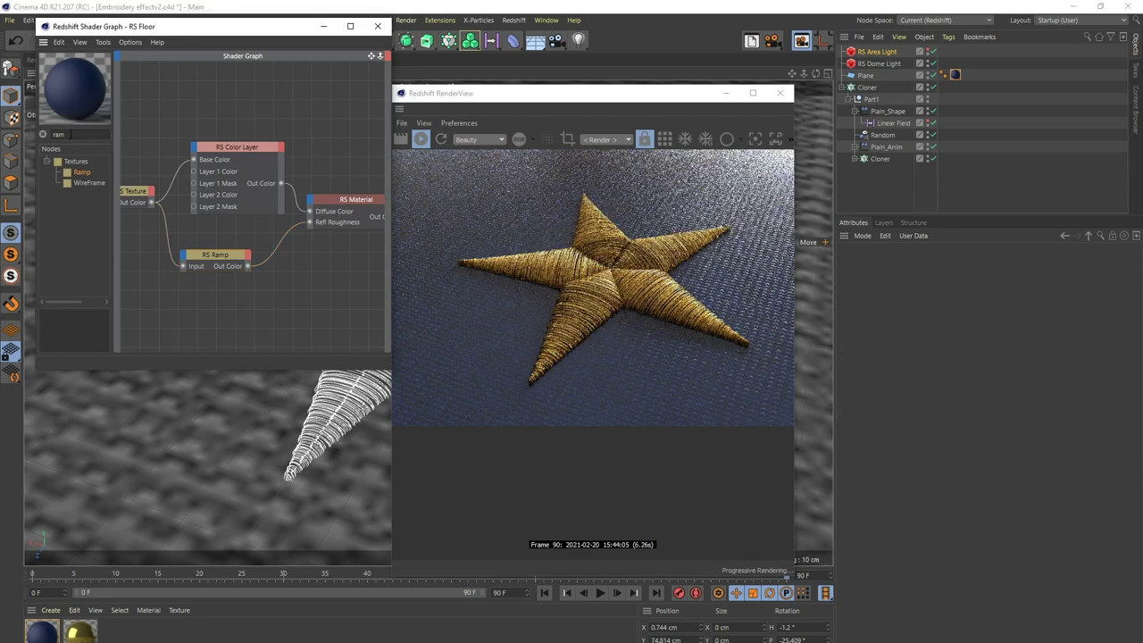
# Step: Add an RS Bump Map and feed a duplicated RS Ramp into its Input
pyautogui.write('bum')
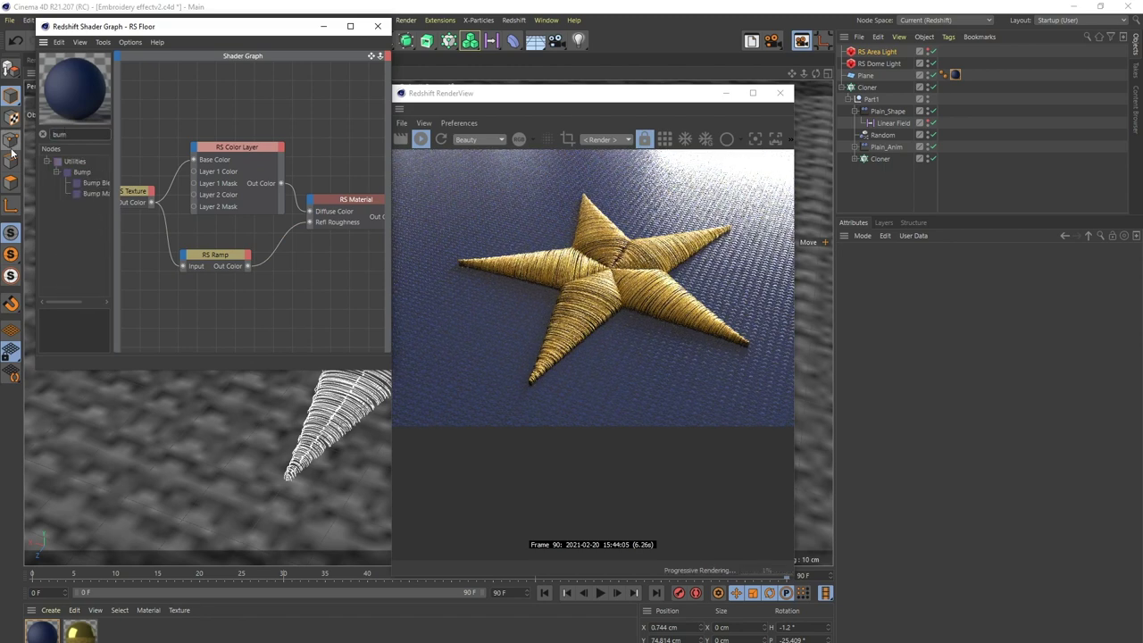
pyautogui.write('p')
pyautogui.moveTo(102, 193); pyautogui.dragTo(223, 308)
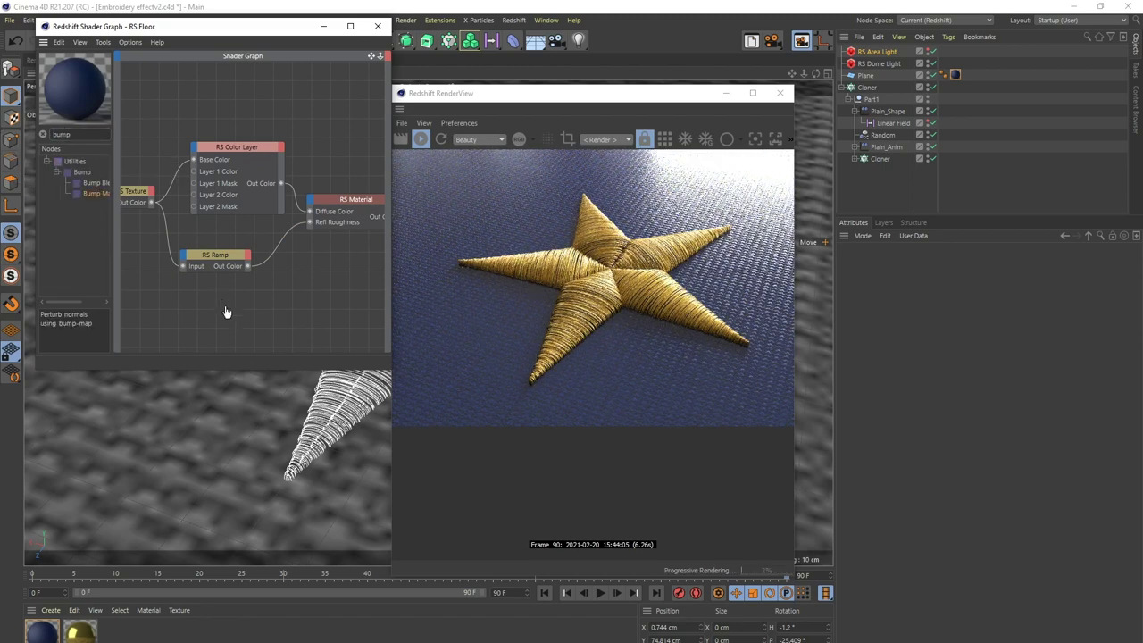
pyautogui.moveTo(215, 257)
pyautogui.mouseDown()
pyautogui.moveTo(216, 242)
pyautogui.moveTo(188, 276)
pyautogui.mouseUp()
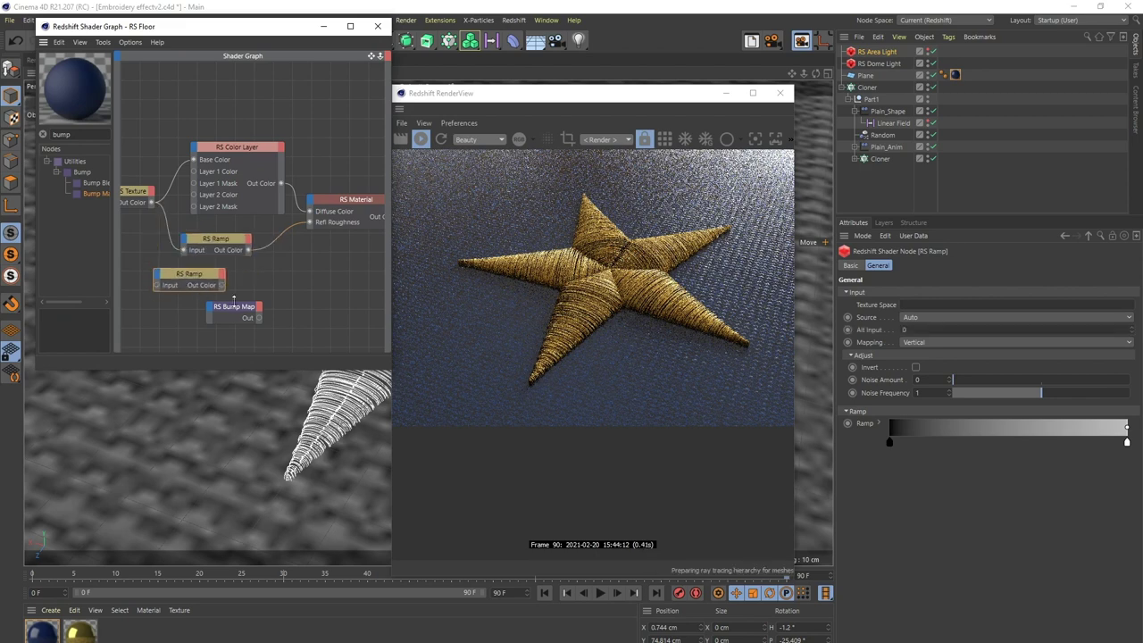
pyautogui.moveTo(234, 307); pyautogui.dragTo(273, 306)
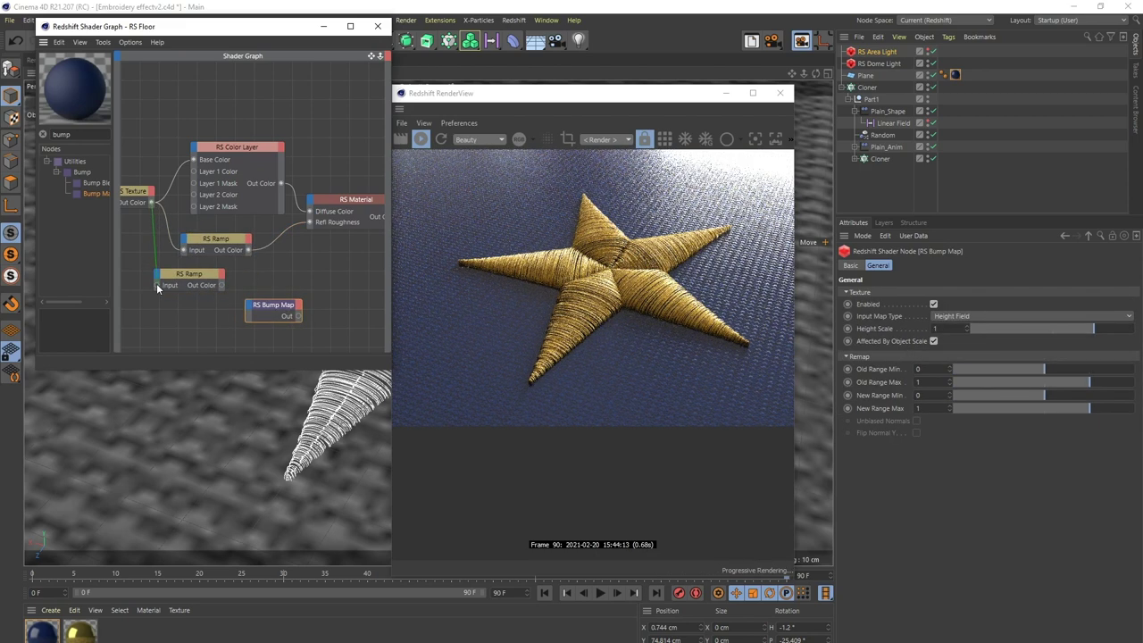
pyautogui.moveTo(223, 285); pyautogui.dragTo(251, 311)
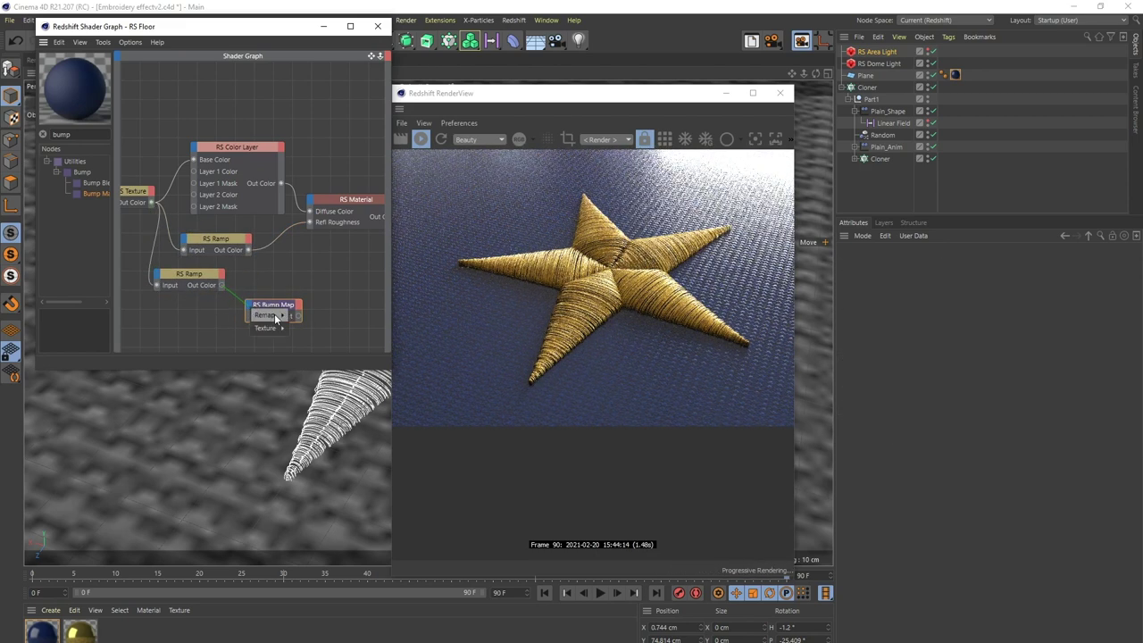
pyautogui.click(272, 330)
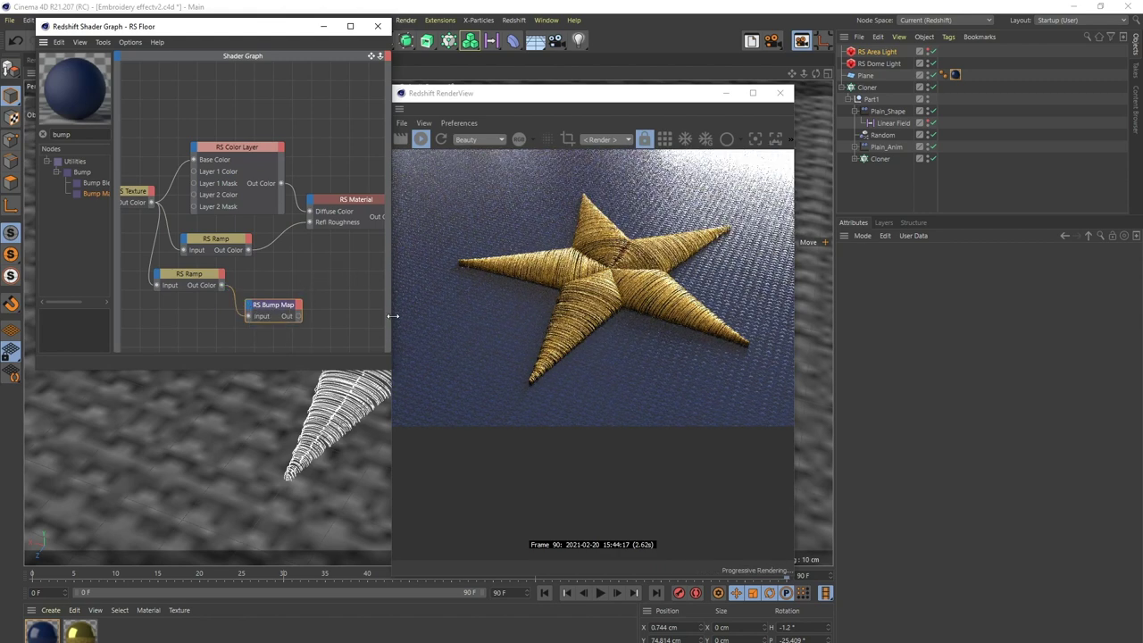
# Step: Plug the Bump Map output into the RS Material's Overall Bump Input
pyautogui.moveTo(391, 298); pyautogui.dragTo(463, 297)
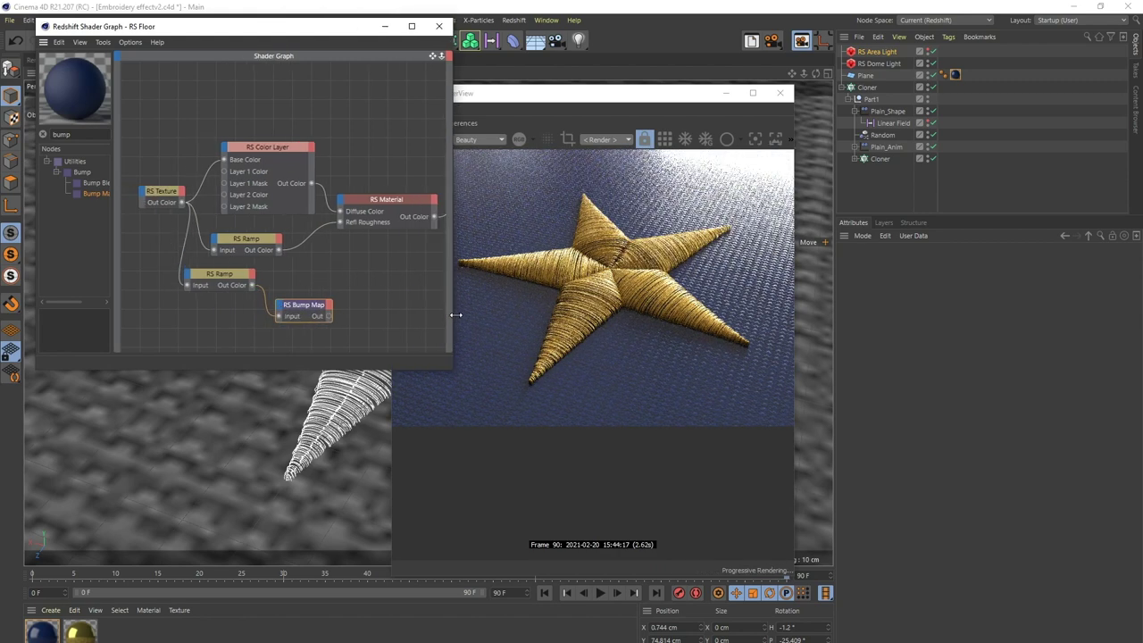
pyautogui.click(348, 205)
pyautogui.moveTo(428, 295)
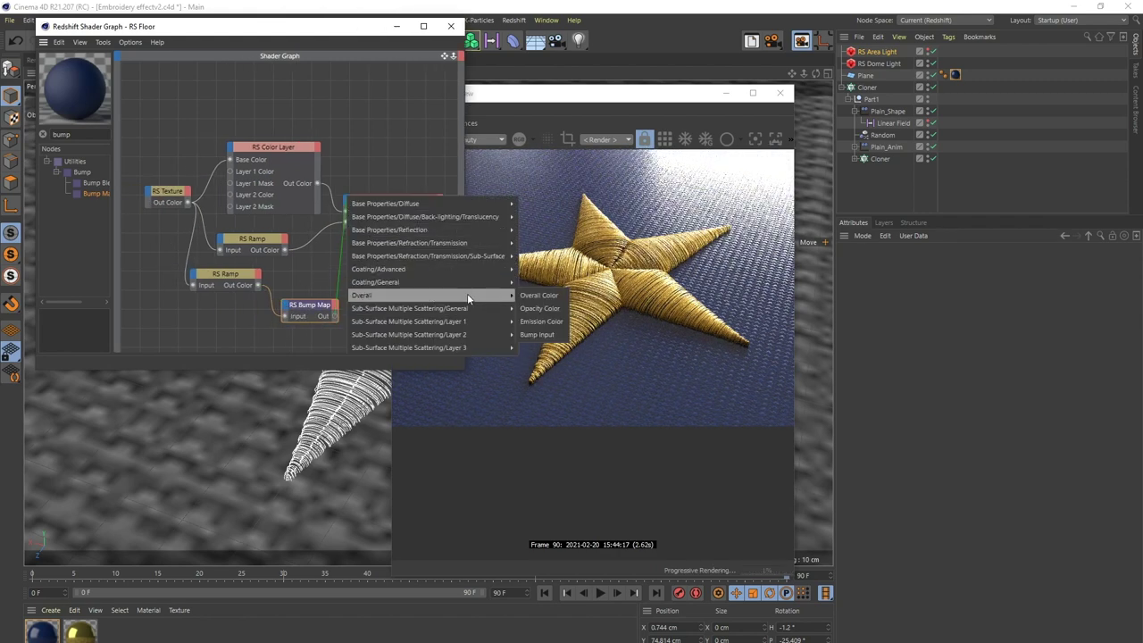
pyautogui.click(536, 334)
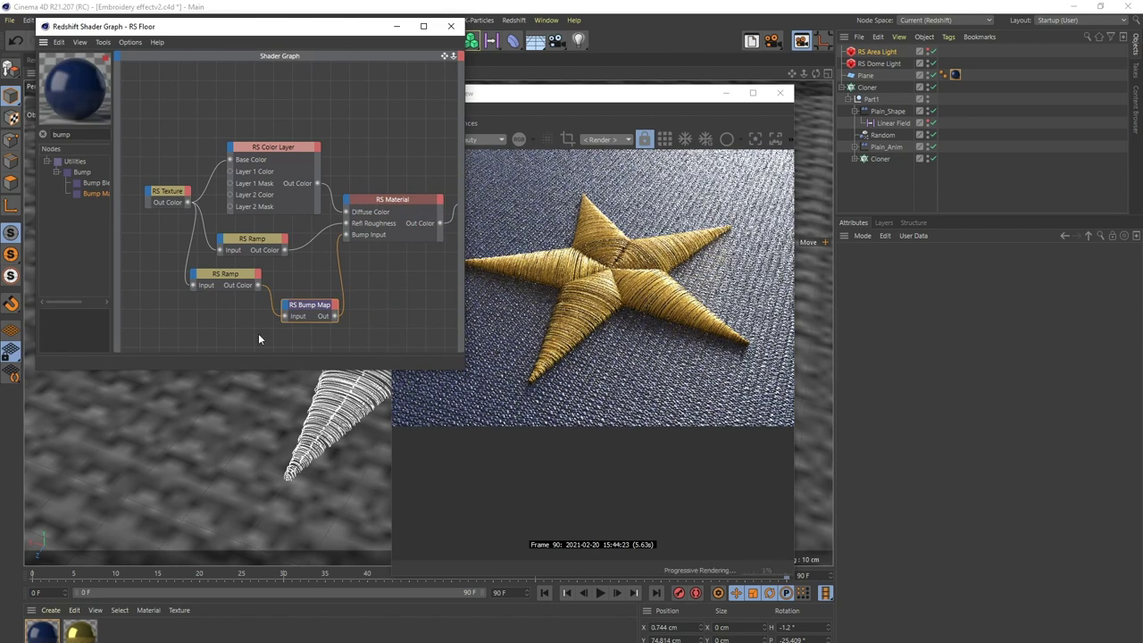
pyautogui.click(386, 204)
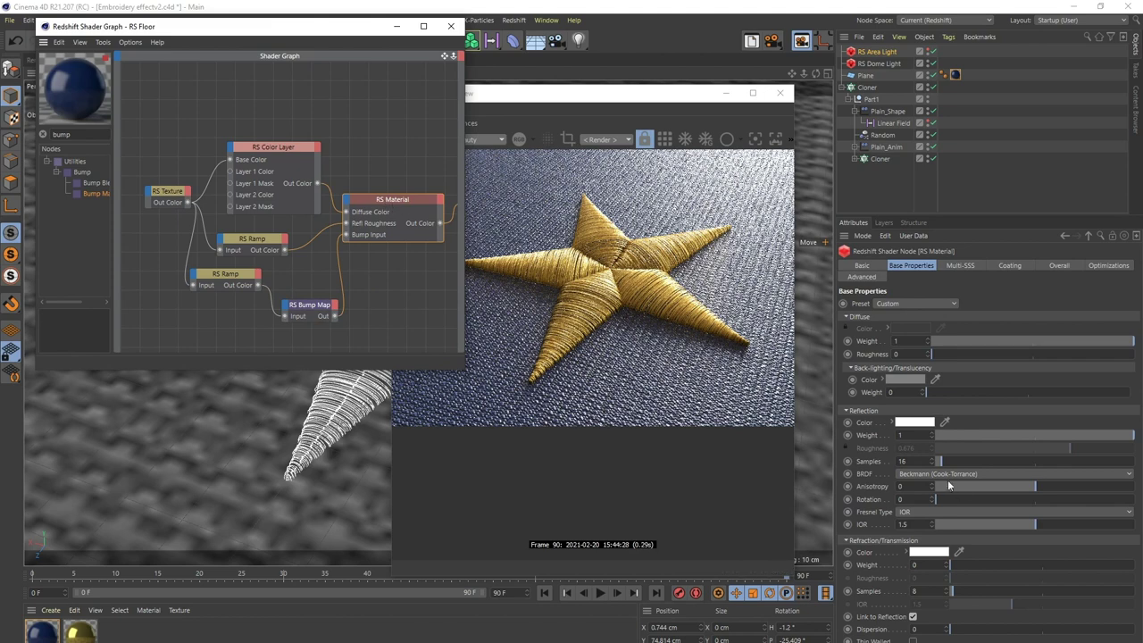
# Step: Set the floor material's Reflection IOR to 1.1
pyautogui.click(906, 524)
pyautogui.press('BackSpace')
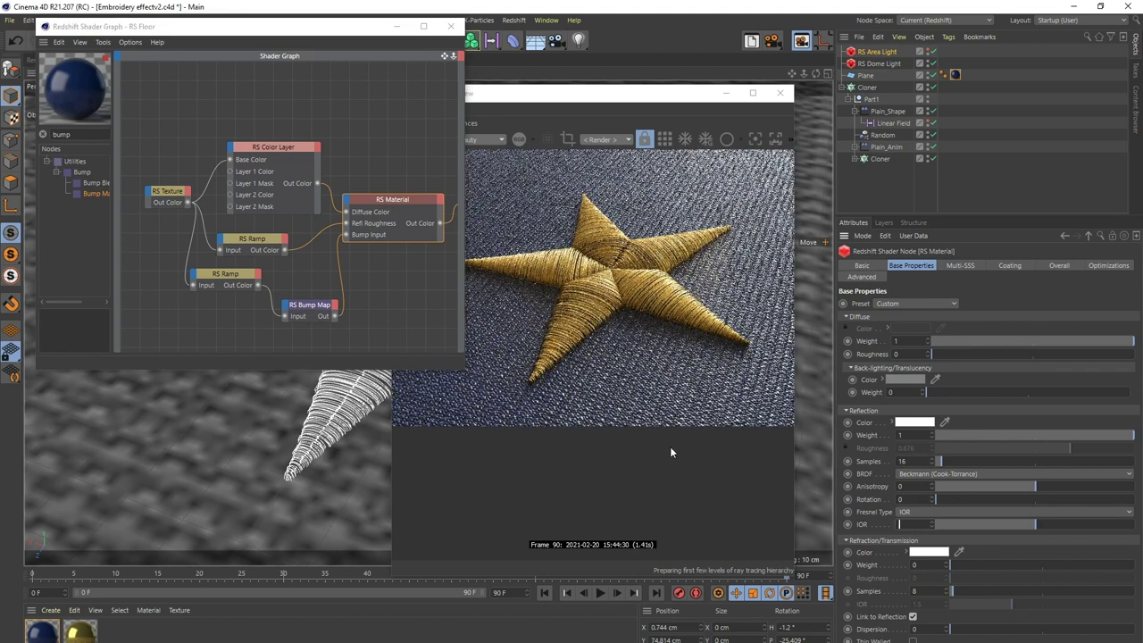
pyautogui.press('Return')
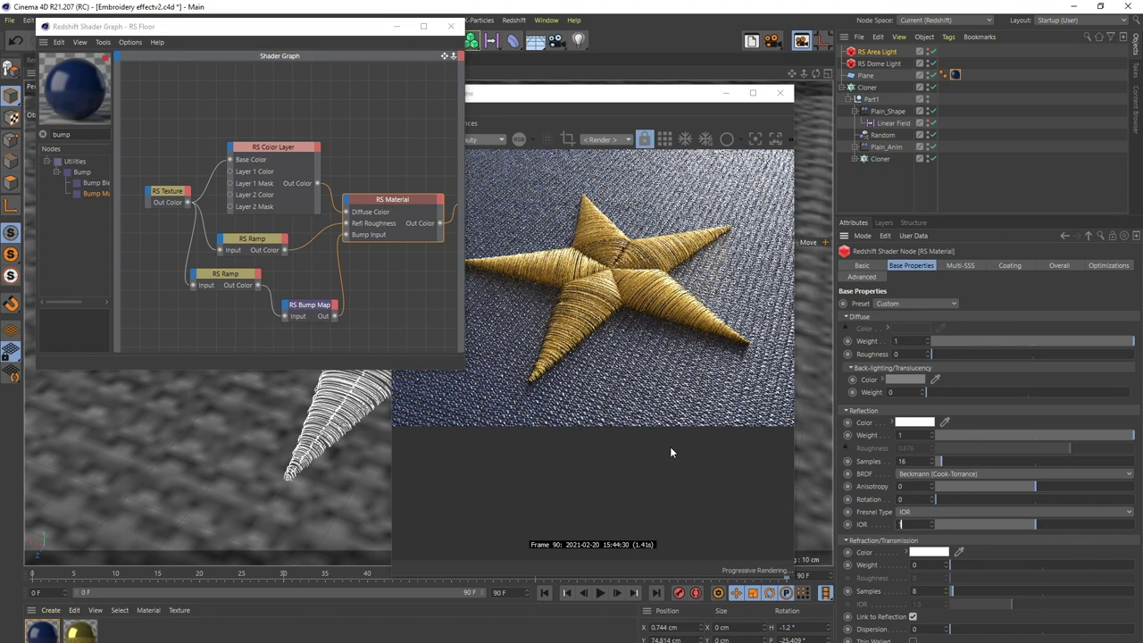
pyautogui.write('1.1')
pyautogui.press('Return')
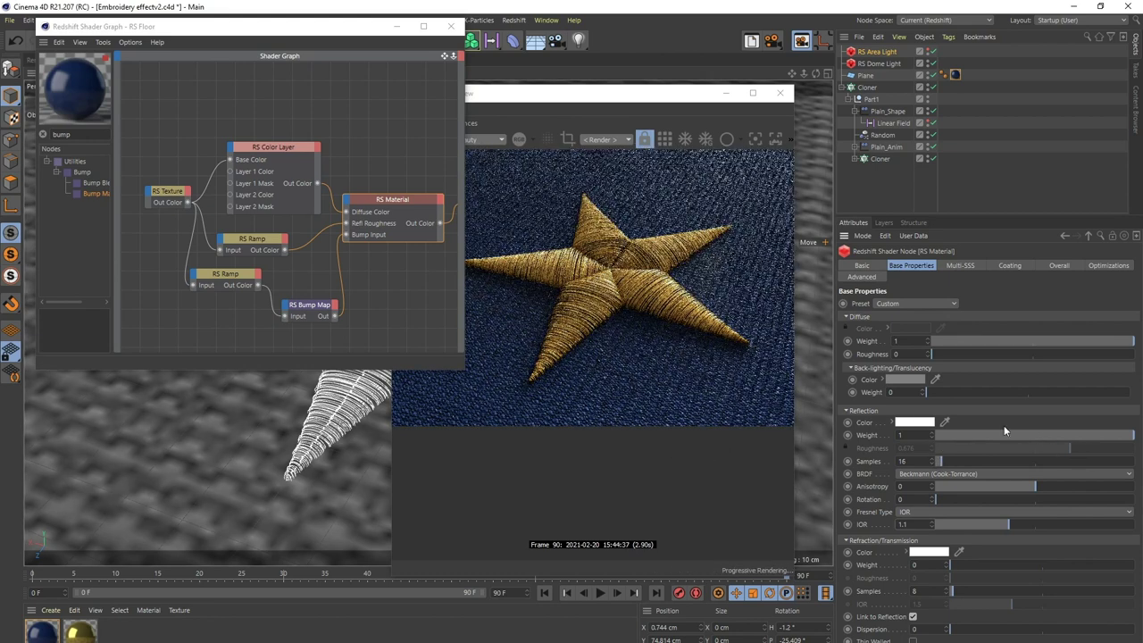
# Step: Add a brighter knot to the RS Ramp gradient, check the render, and close the Shader Graph
pyautogui.click(252, 238)
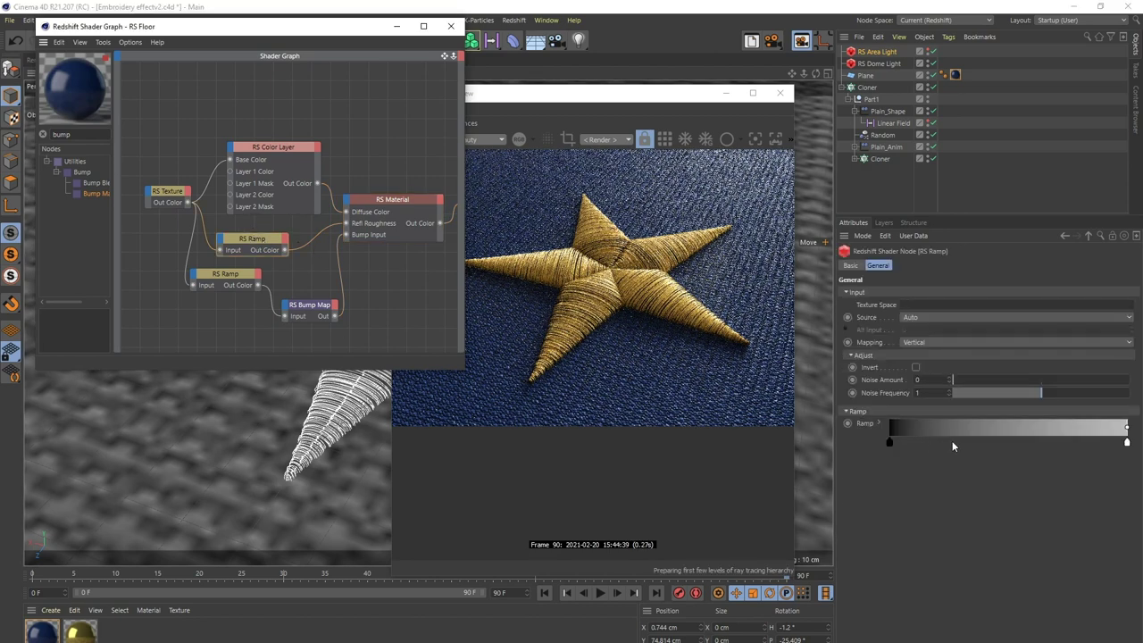
pyautogui.moveTo(951, 441); pyautogui.dragTo(897, 439)
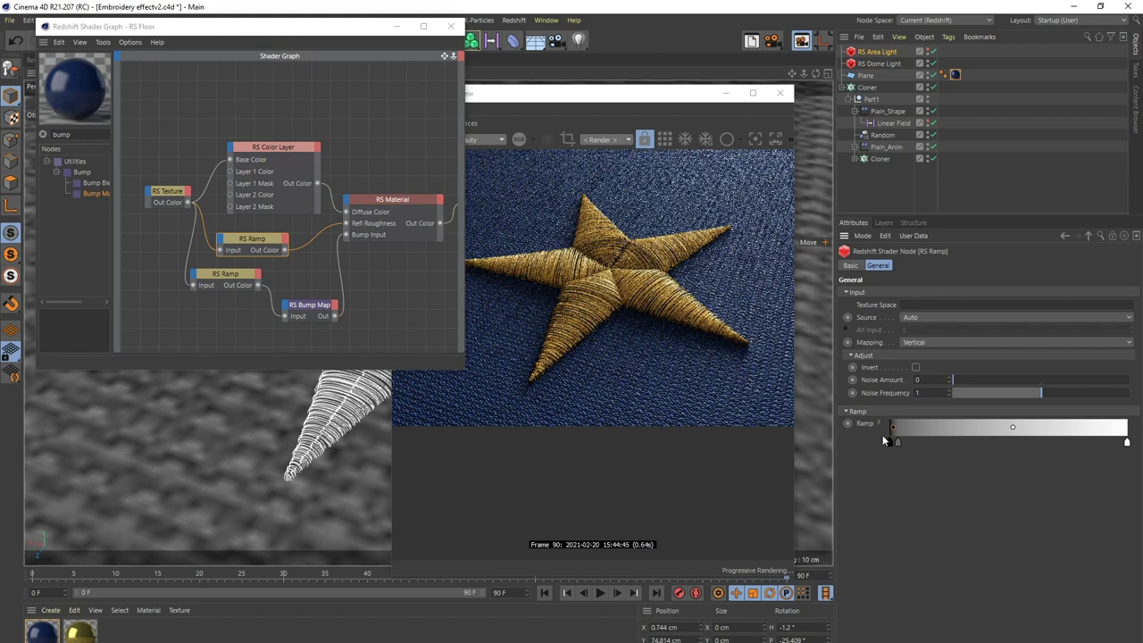
pyautogui.click(583, 207)
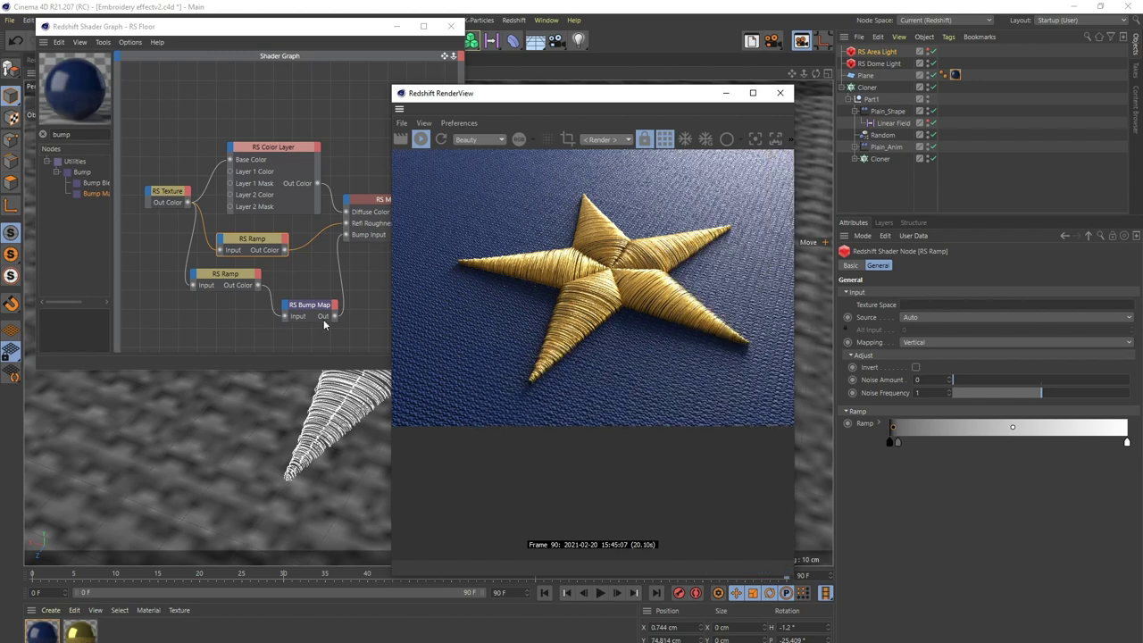
pyautogui.click(352, 103)
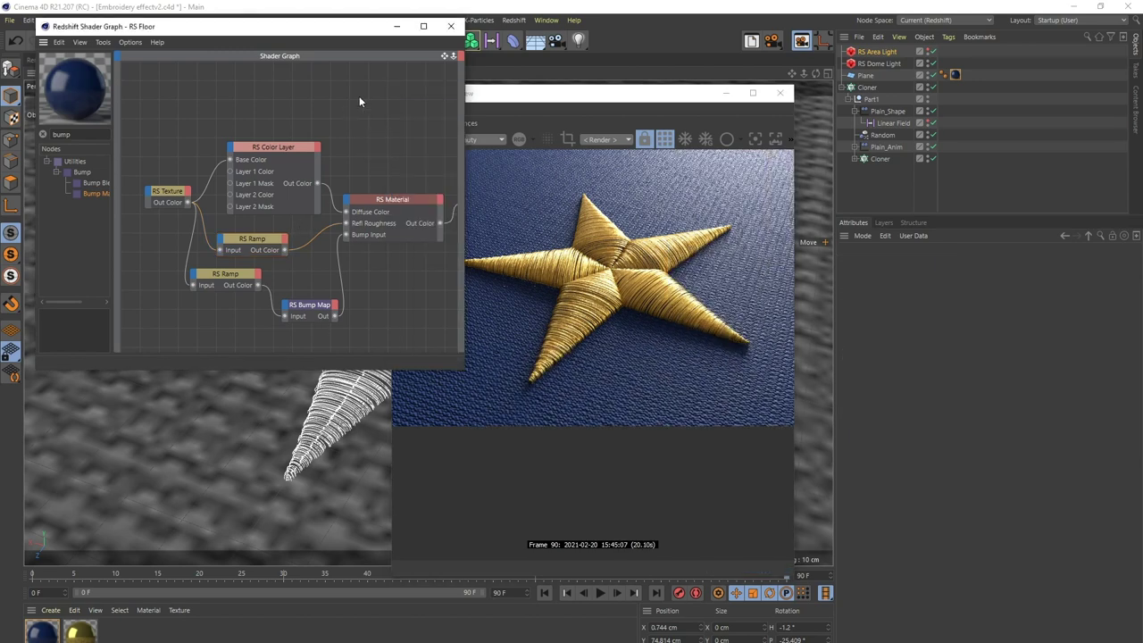
pyautogui.click(451, 26)
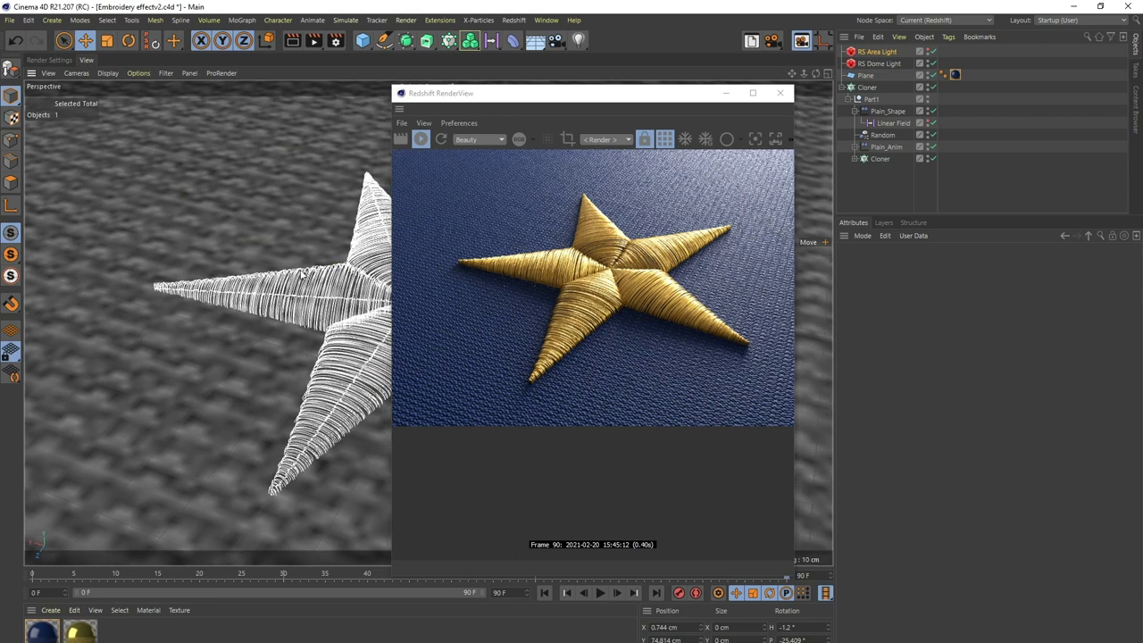
# Step: Close the render preview and hide the fabric floor Plane
pyautogui.click(781, 92)
pyautogui.keyDown('alt'); pyautogui.moveTo(503, 350); pyautogui.dragTo(572, 304); pyautogui.keyUp('alt')
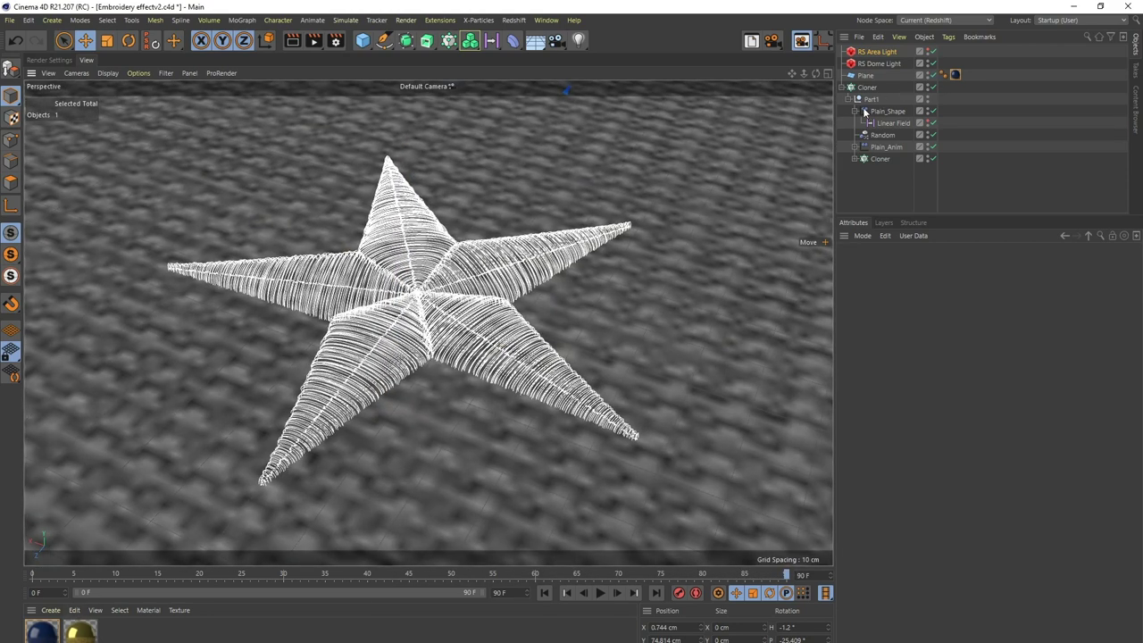
pyautogui.click(927, 75)
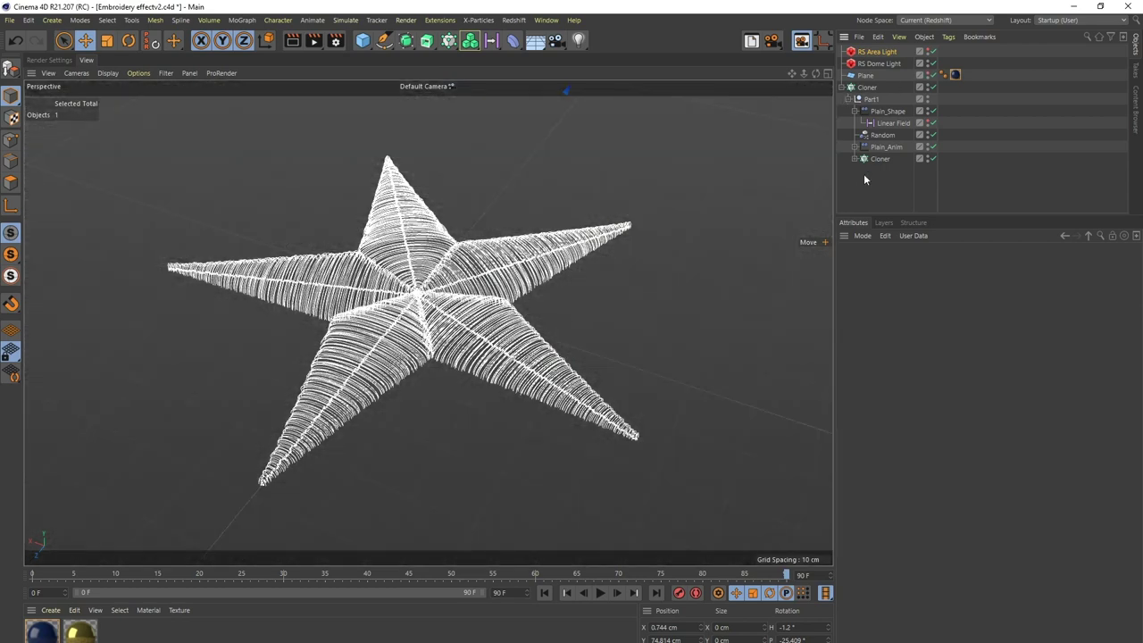
pyautogui.click(864, 179)
# Step: Raise the radial Cloner count to 7 arms
pyautogui.click(868, 88)
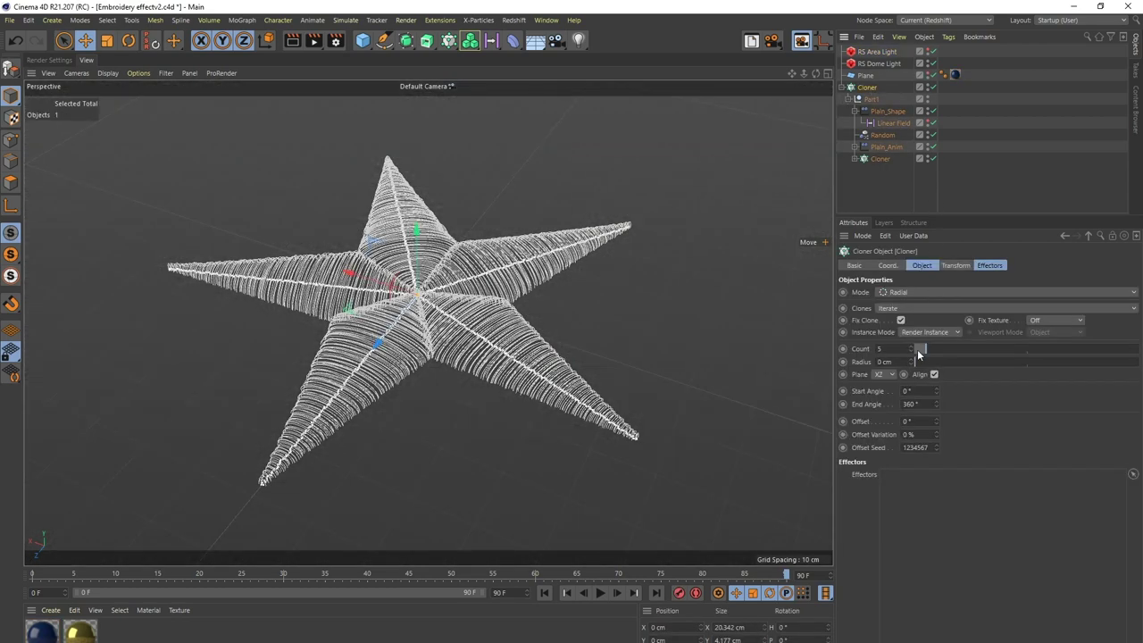
pyautogui.click(911, 347)
pyautogui.click(910, 347)
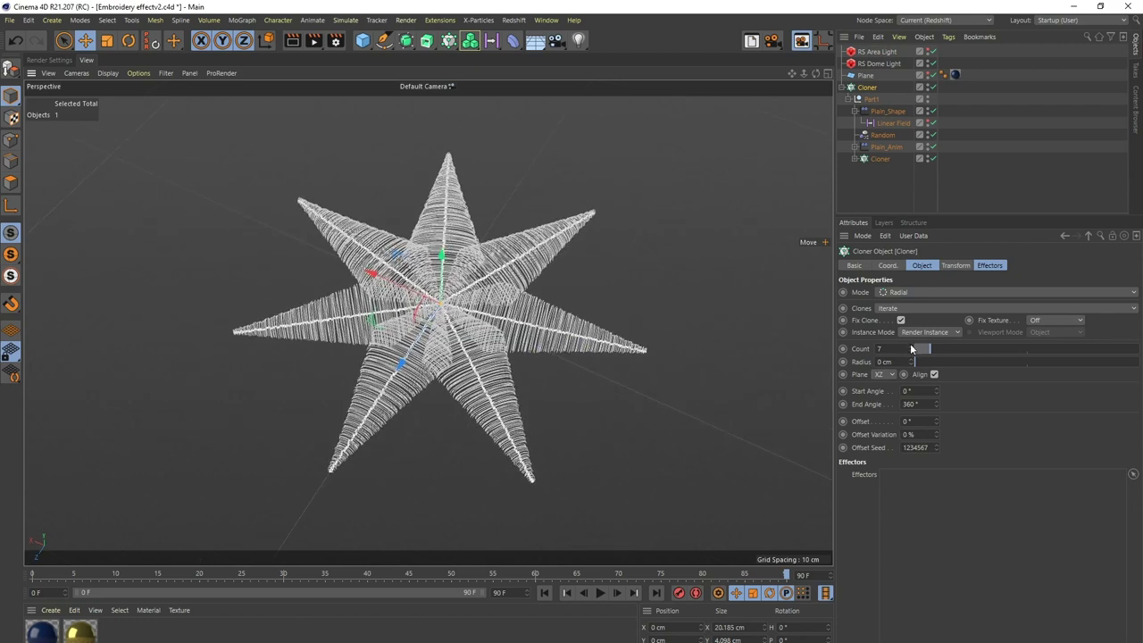
# Step: Move the Linear Field contour curve's low point to 0.5, the middle
pyautogui.click(887, 123)
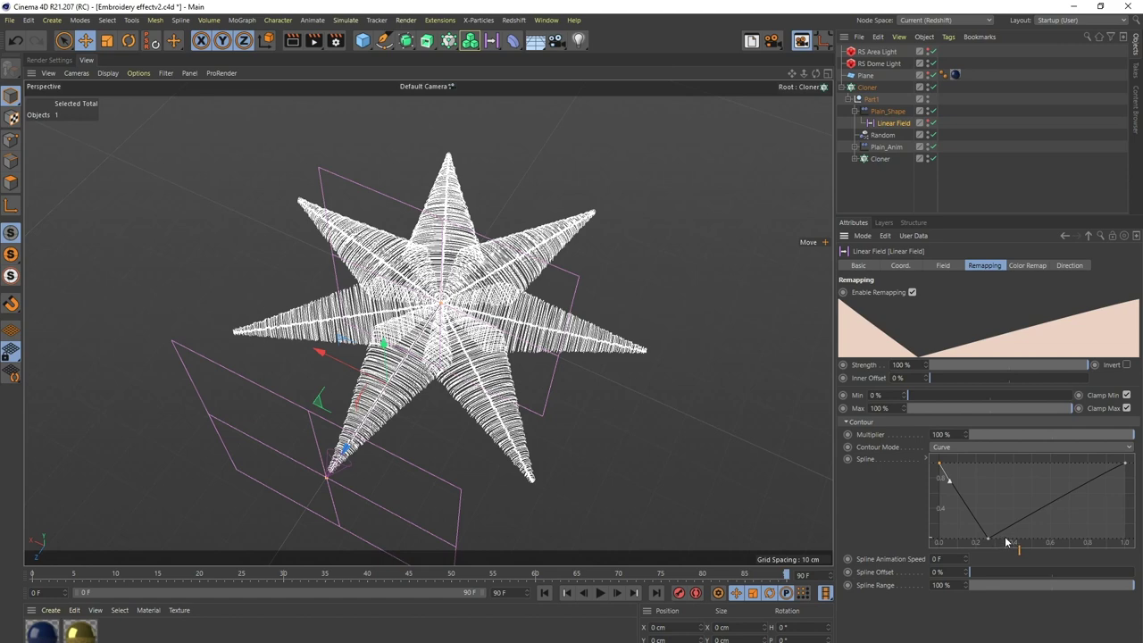
pyautogui.moveTo(988, 540); pyautogui.dragTo(1016, 541)
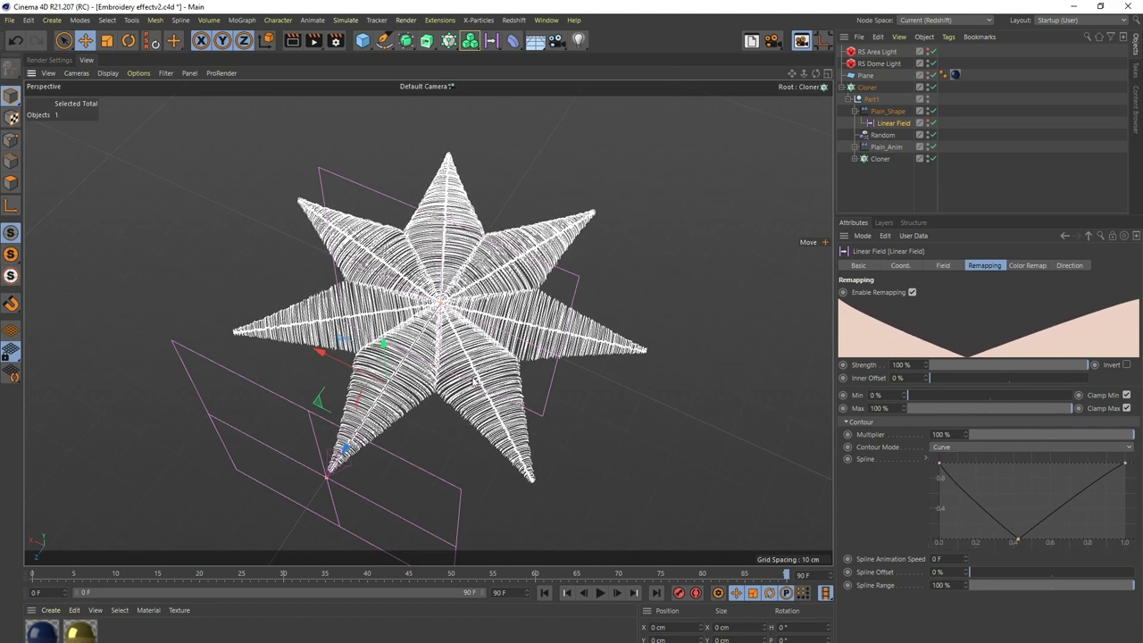
pyautogui.keyDown('alt'); pyautogui.moveTo(473, 379); pyautogui.dragTo(500, 339); pyautogui.keyUp('alt')
pyautogui.click(546, 20)
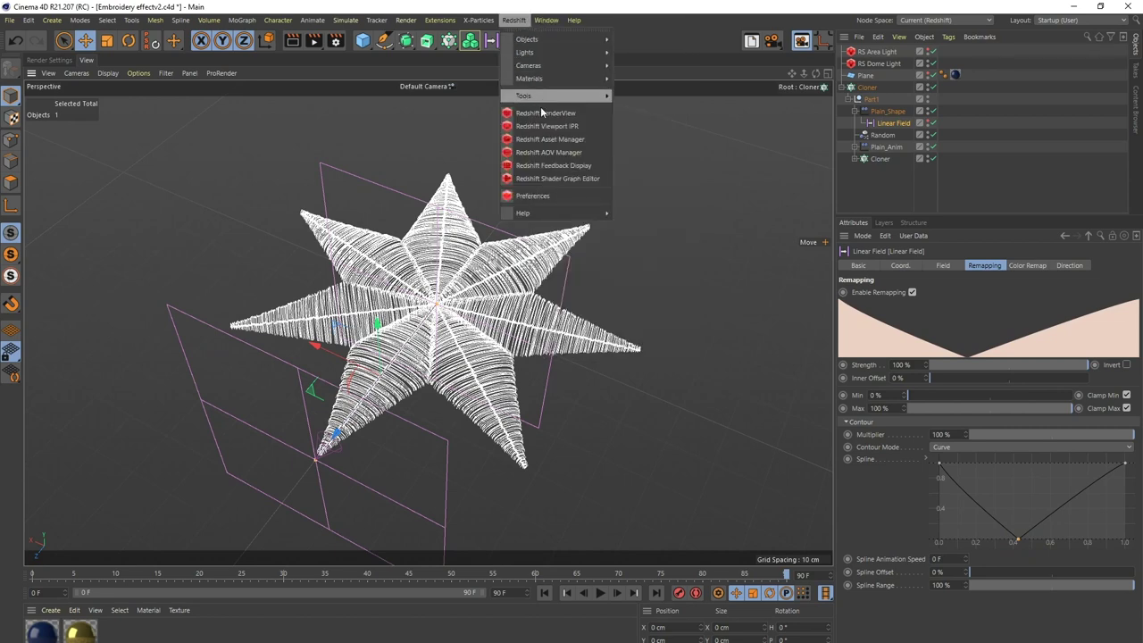
pyautogui.click(541, 113)
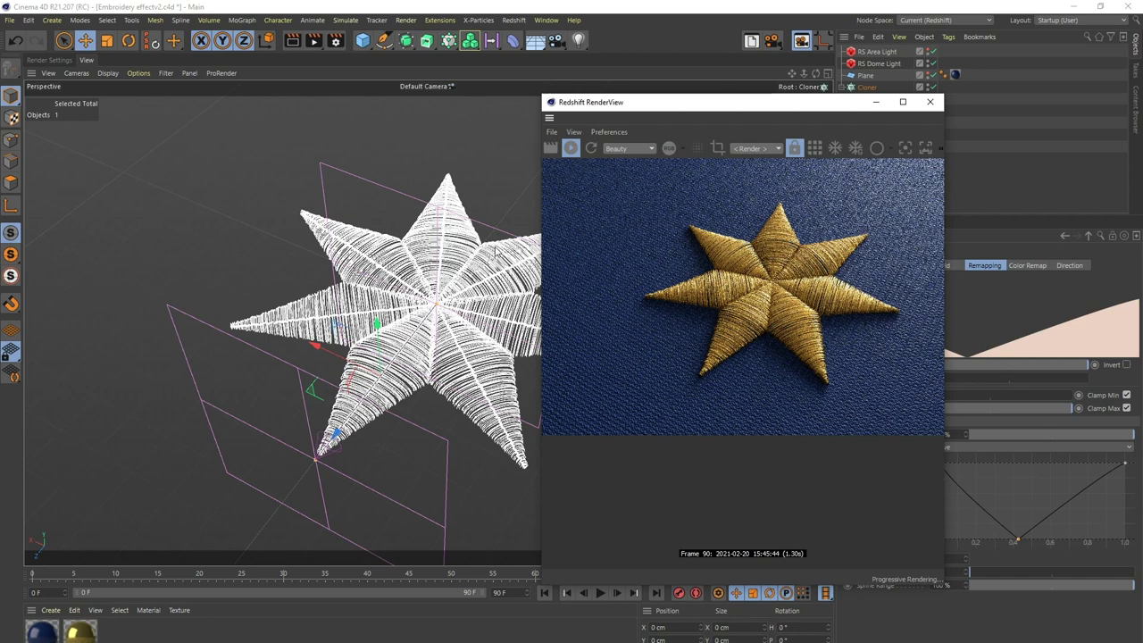
pyautogui.click(929, 102)
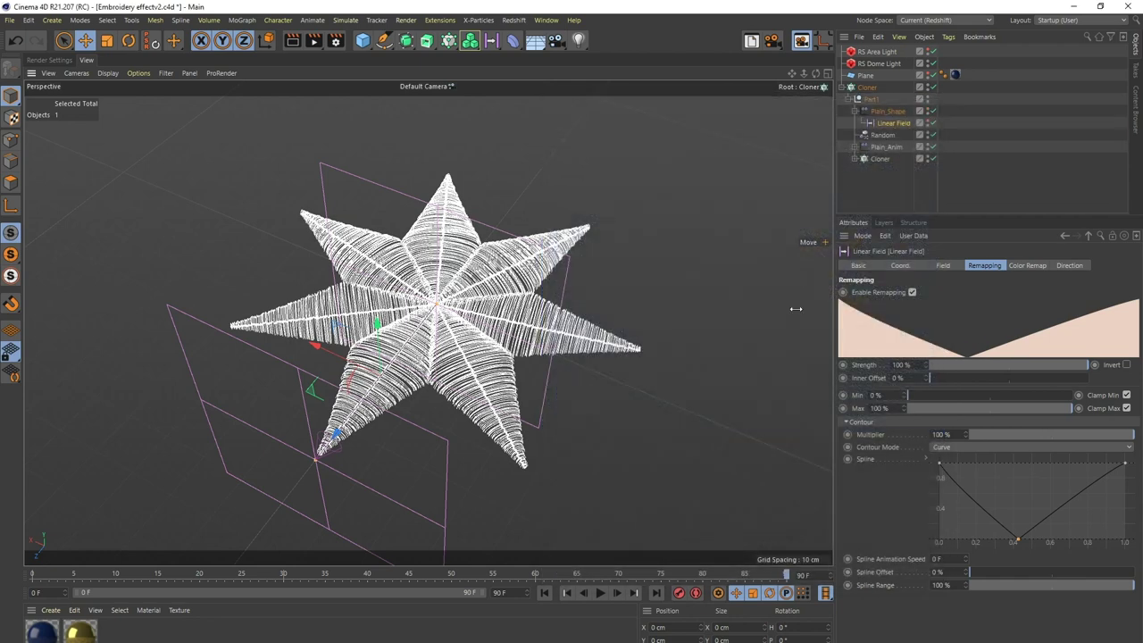
# Step: Reduce the radial Cloner count from 7 back to 5 arms
pyautogui.keyDown('alt'); pyautogui.moveTo(483, 374); pyautogui.dragTo(133, 379); pyautogui.keyUp('alt')
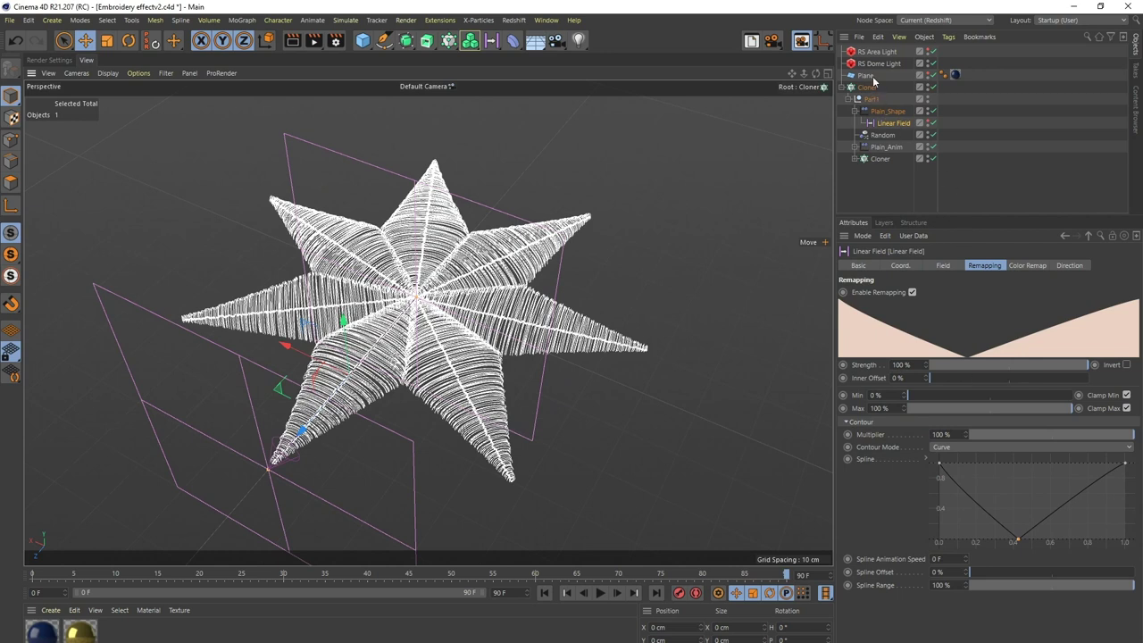
pyautogui.click(879, 159)
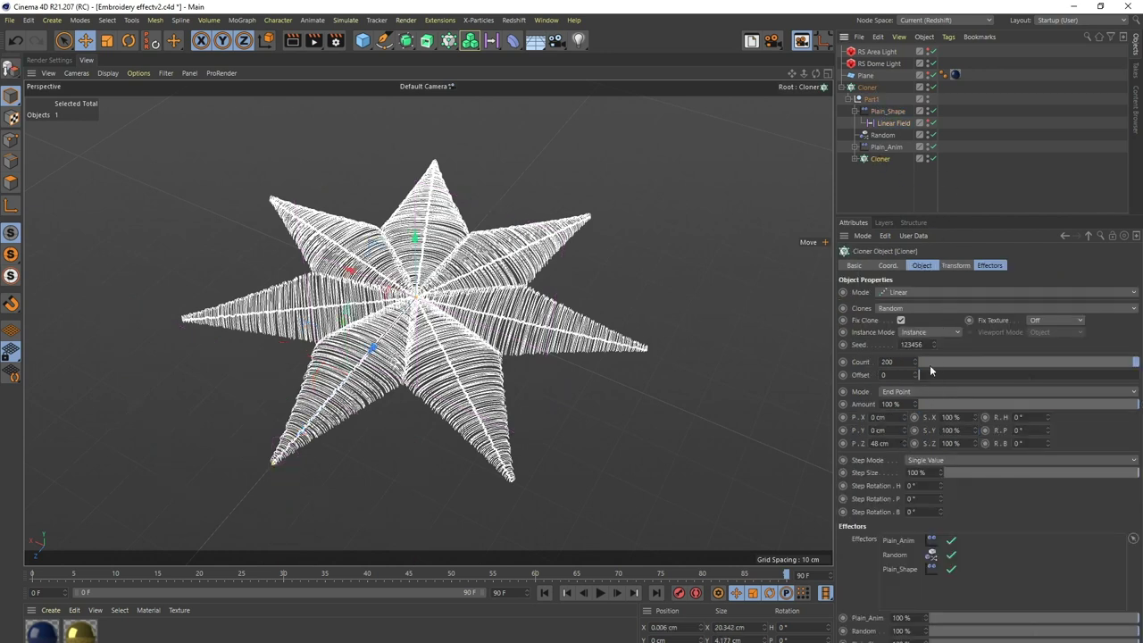
pyautogui.click(923, 266)
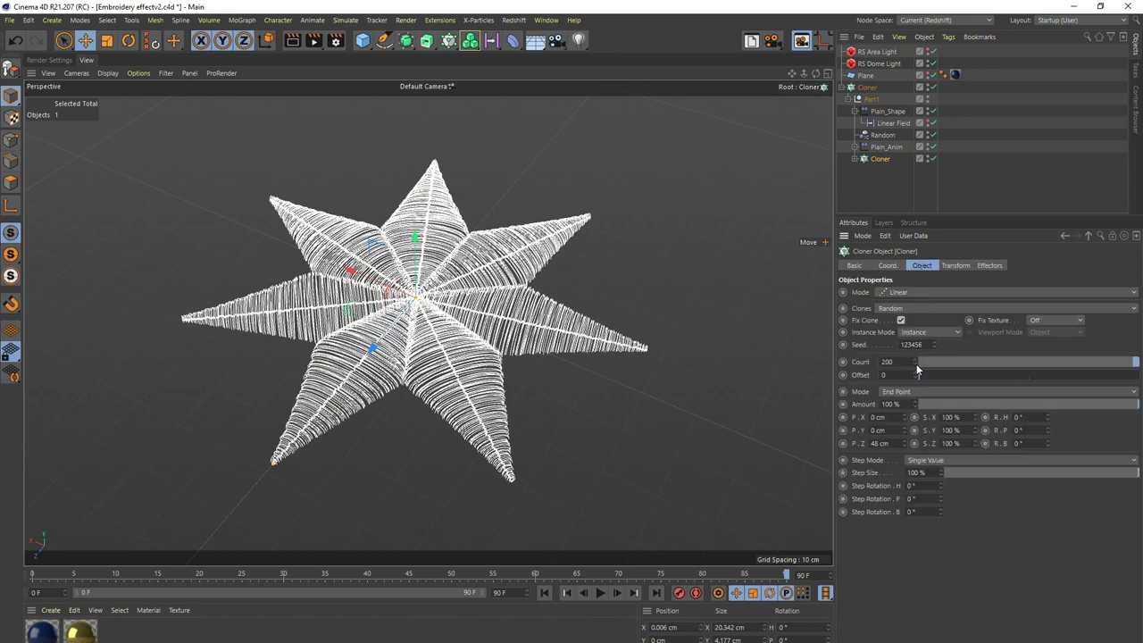
pyautogui.click(954, 265)
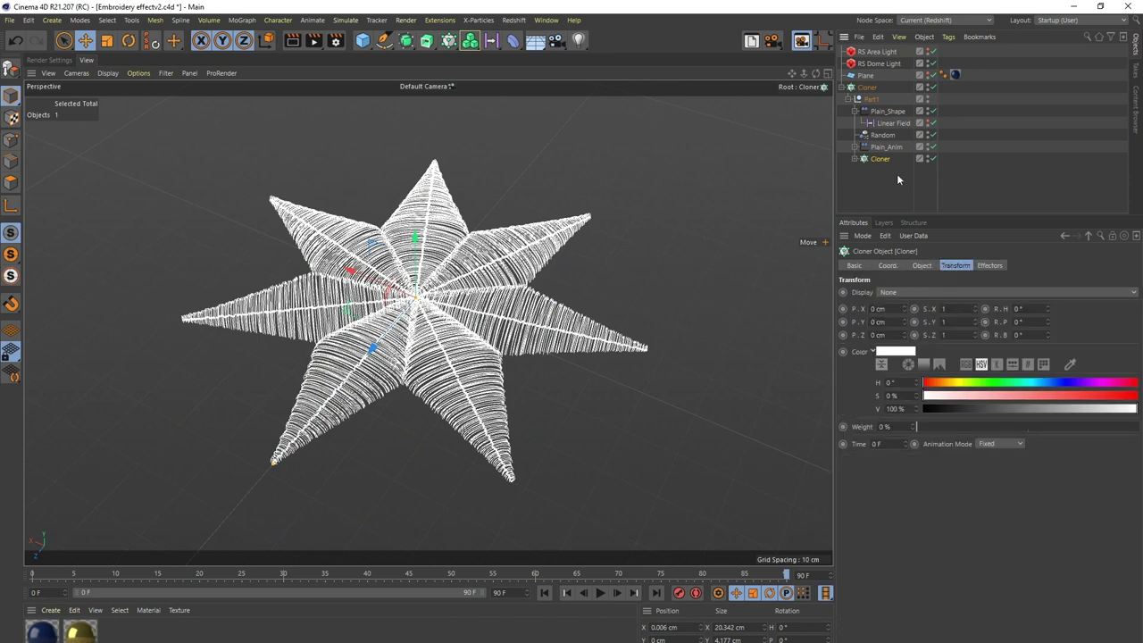
pyautogui.click(920, 267)
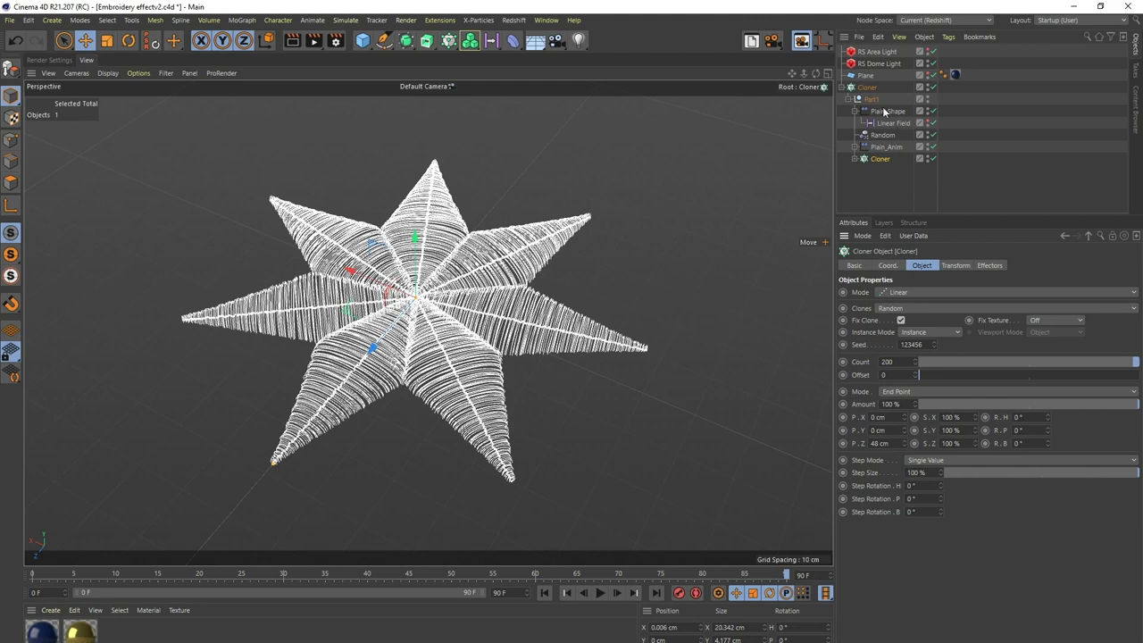
pyautogui.click(868, 87)
pyautogui.click(912, 352)
pyautogui.click(912, 352)
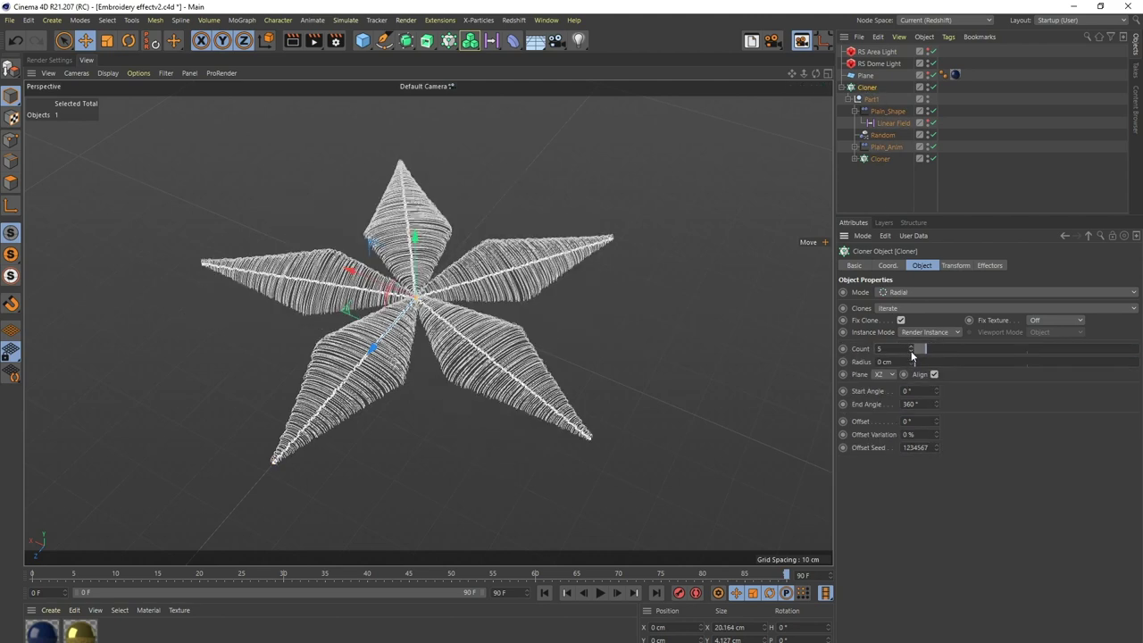
# Step: Nudge the Linear Field remapping curve and widen the clones via the Cloner Transform S.X
pyautogui.click(893, 127)
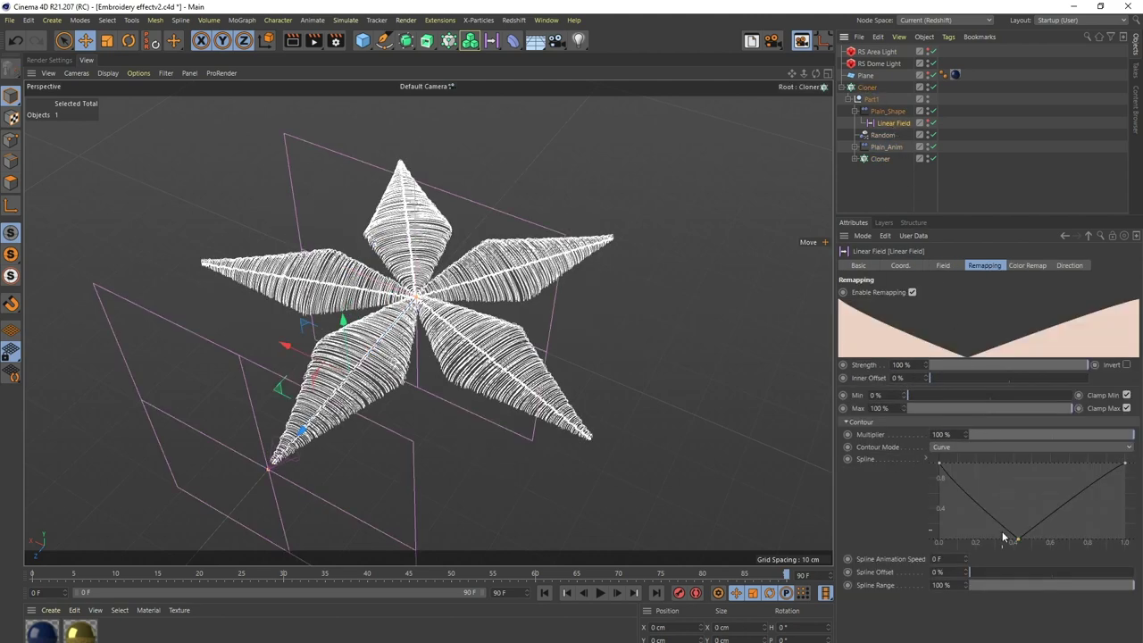
pyautogui.moveTo(1021, 542)
pyautogui.mouseDown()
pyautogui.moveTo(1031, 544)
pyautogui.moveTo(1001, 548)
pyautogui.moveTo(1012, 546)
pyautogui.mouseUp()
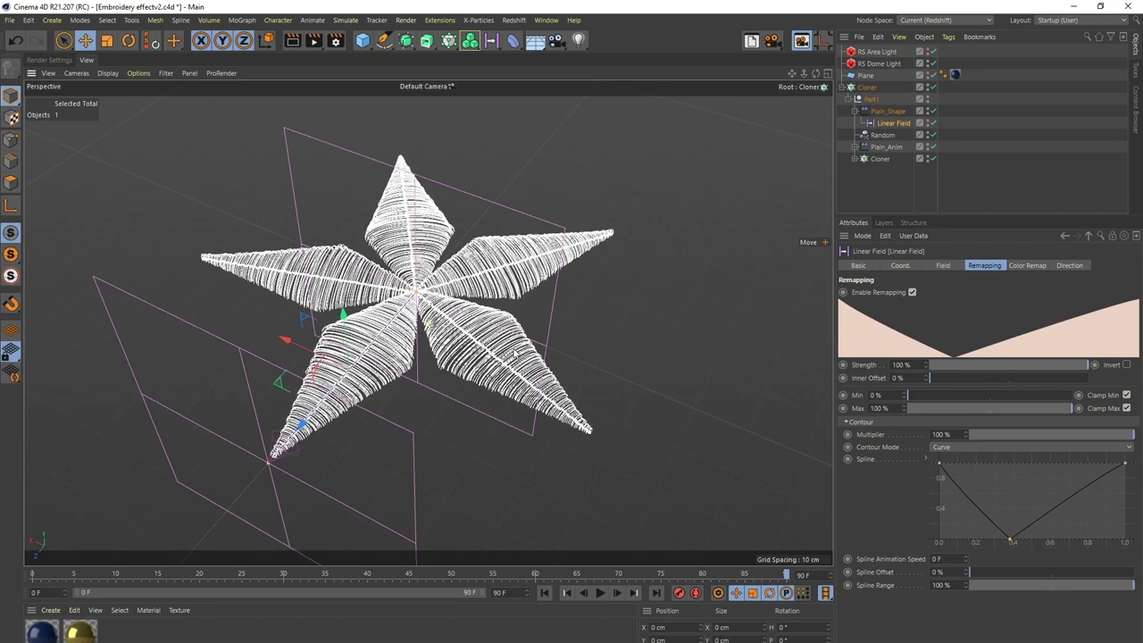
pyautogui.click(882, 158)
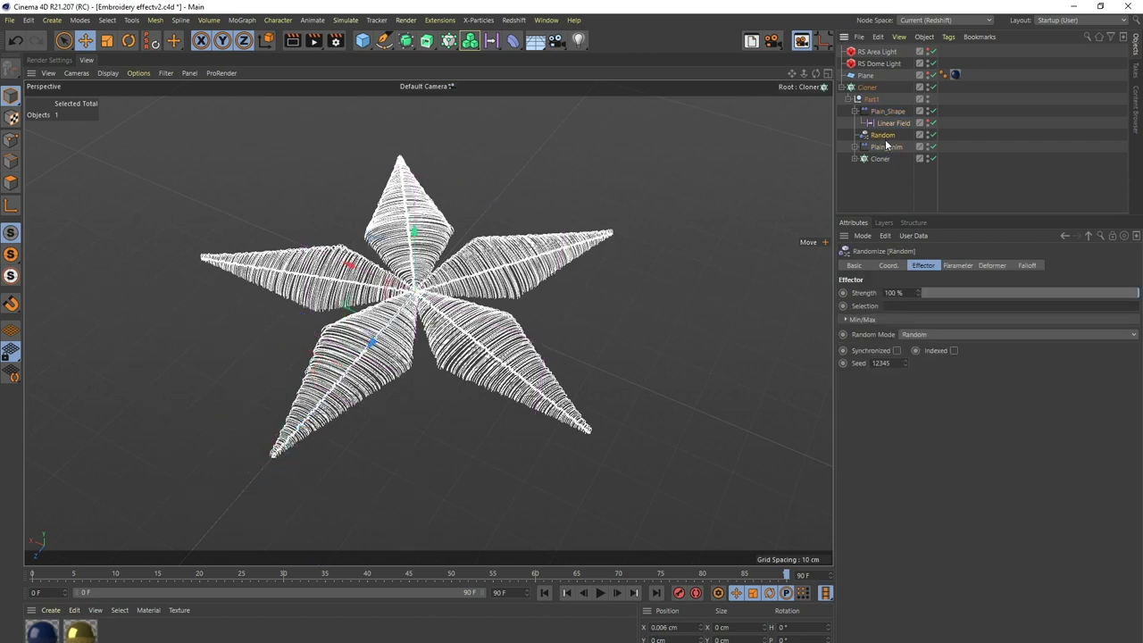
pyautogui.click(955, 266)
pyautogui.moveTo(977, 322)
pyautogui.mouseDown()
pyautogui.moveTo(979, 287)
pyautogui.moveTo(974, 296)
pyautogui.mouseUp()
pyautogui.hotkey('ctrl', 'z')
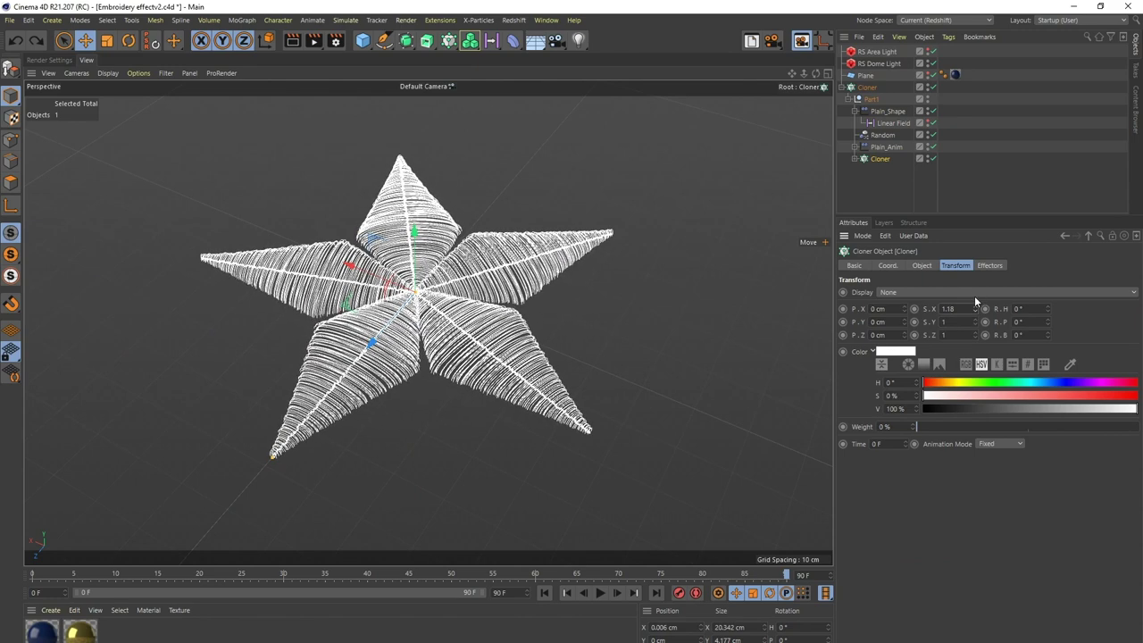
# Step: Drag the remapping curve's low point left to about 0.33 for sharper points
pyautogui.click(893, 122)
pyautogui.moveTo(1012, 546); pyautogui.dragTo(1000, 545)
pyautogui.keyDown('alt'); pyautogui.moveTo(611, 410); pyautogui.dragTo(535, 224); pyautogui.keyUp('alt')
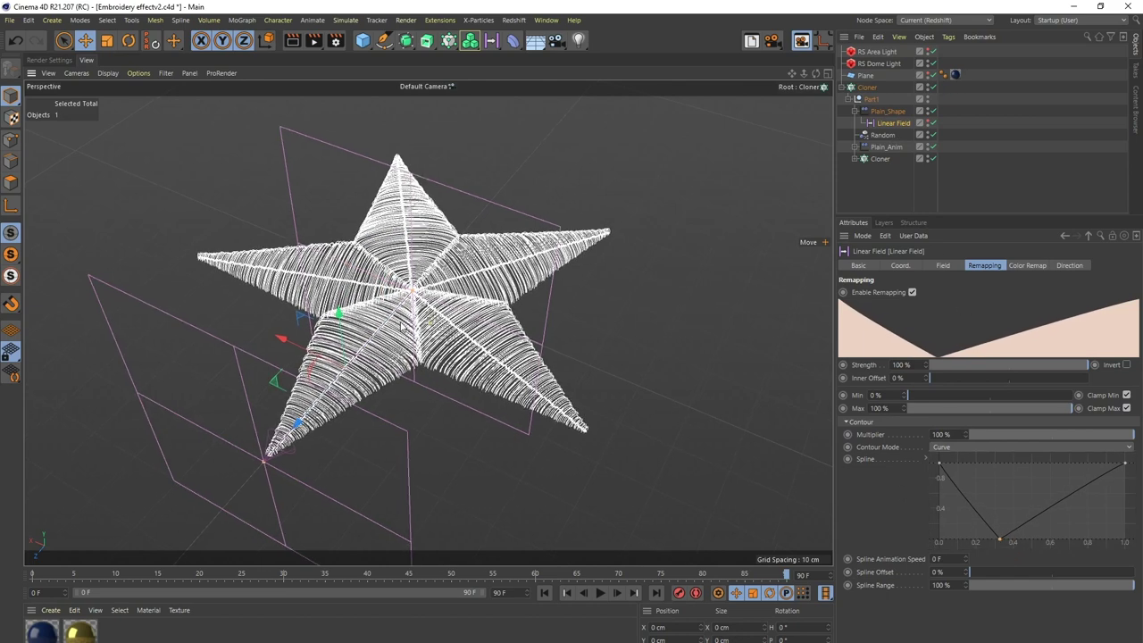
# Step: Add an RS Camera from Redshift > Cameras and look through it
pyautogui.click(845, 87)
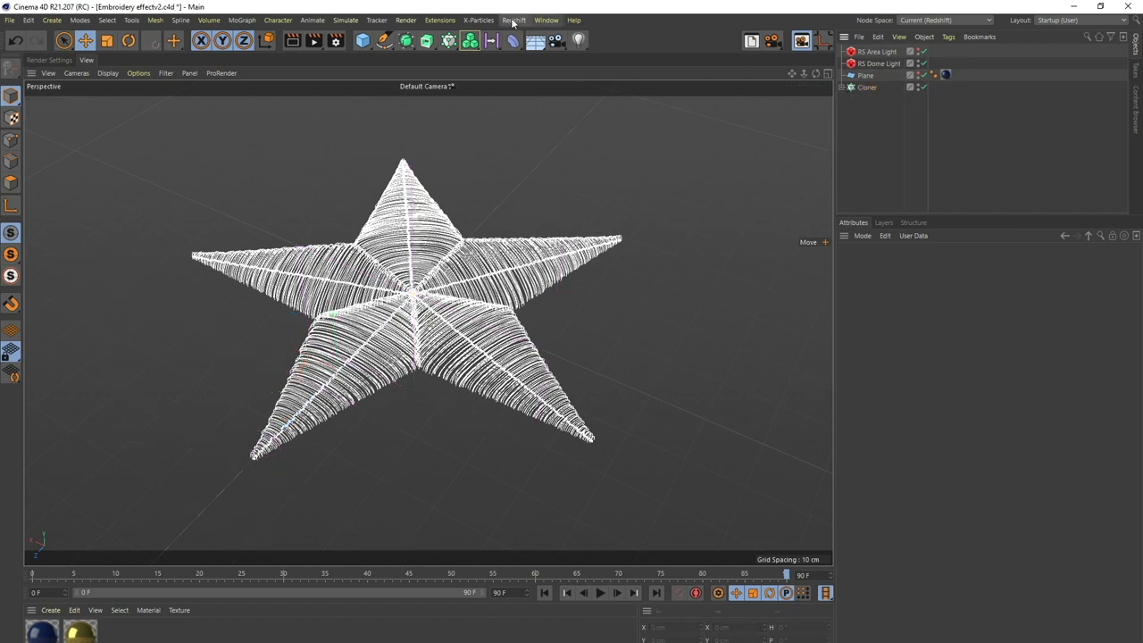
pyautogui.click(514, 20)
pyautogui.click(659, 67)
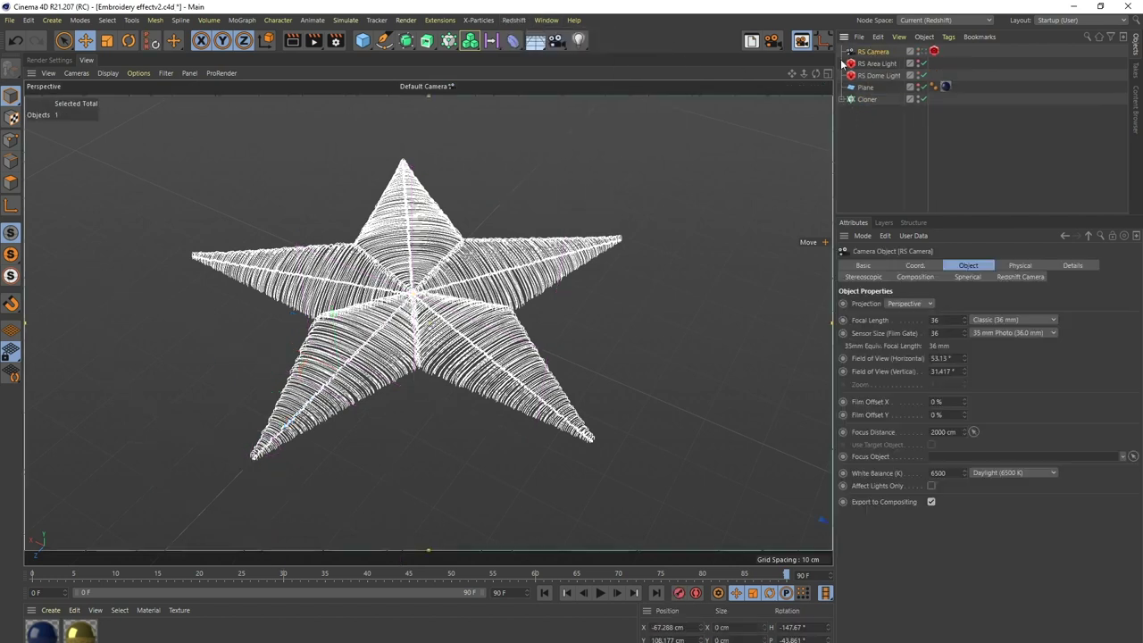
pyautogui.click(922, 51)
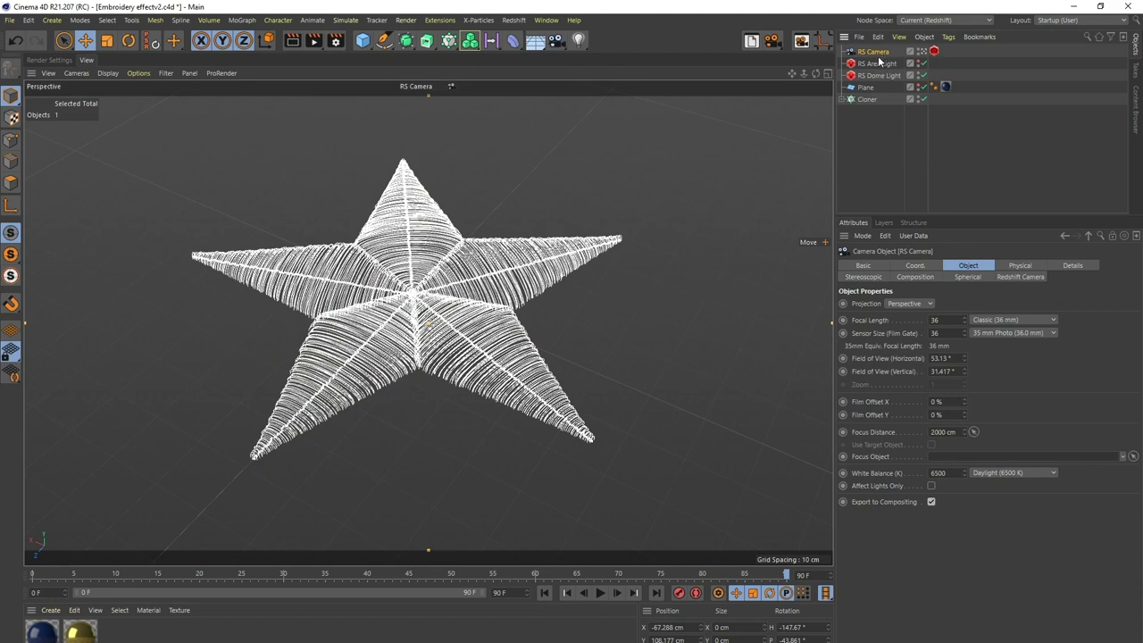
# Step: Orbit the camera around the star to an angled view
pyautogui.click(973, 431)
pyautogui.keyDown('alt'); pyautogui.moveTo(415, 315); pyautogui.dragTo(306, 294); pyautogui.keyUp('alt')
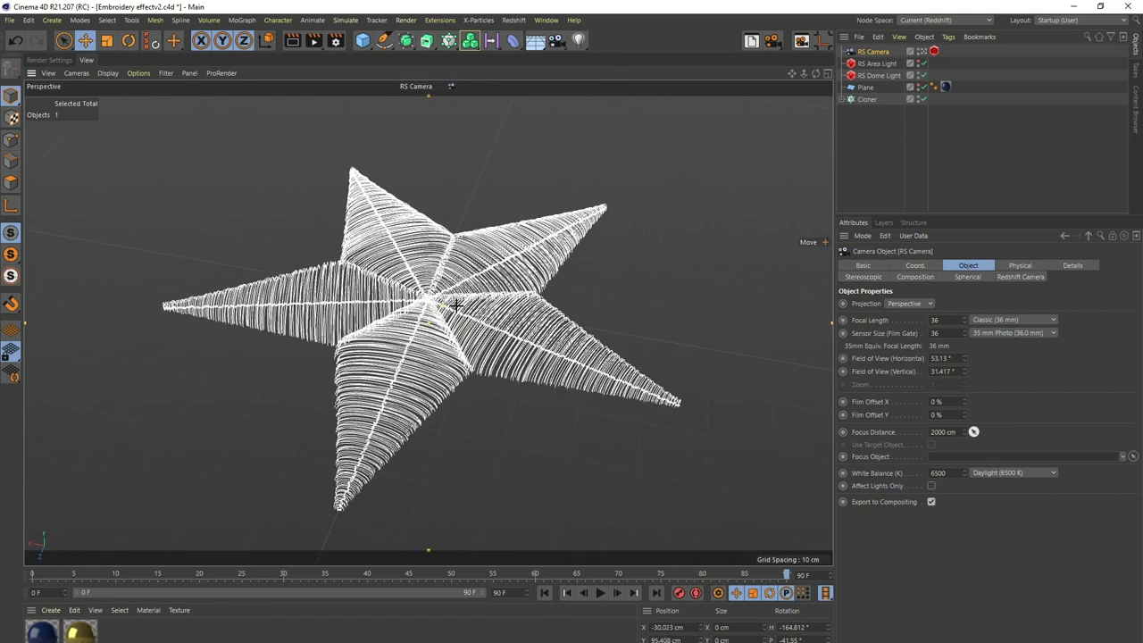
pyautogui.click(973, 431)
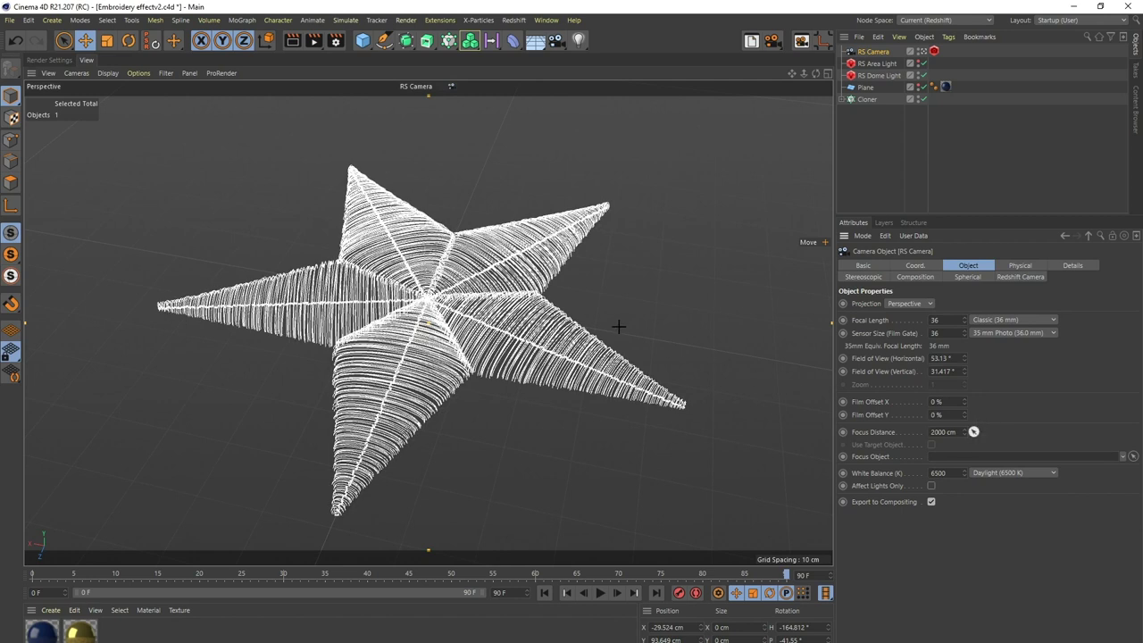
pyautogui.click(586, 315)
# Step: Enable bokeh derived from Focus Distance with CoC Radius 5, and save the scene
pyautogui.click(933, 51)
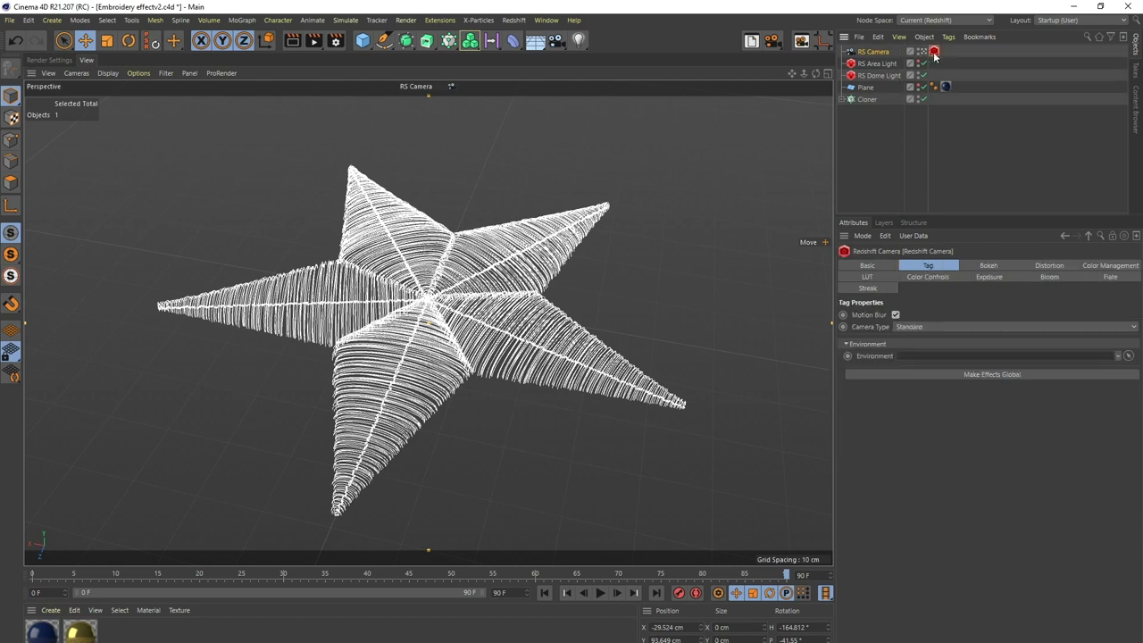
pyautogui.click(988, 265)
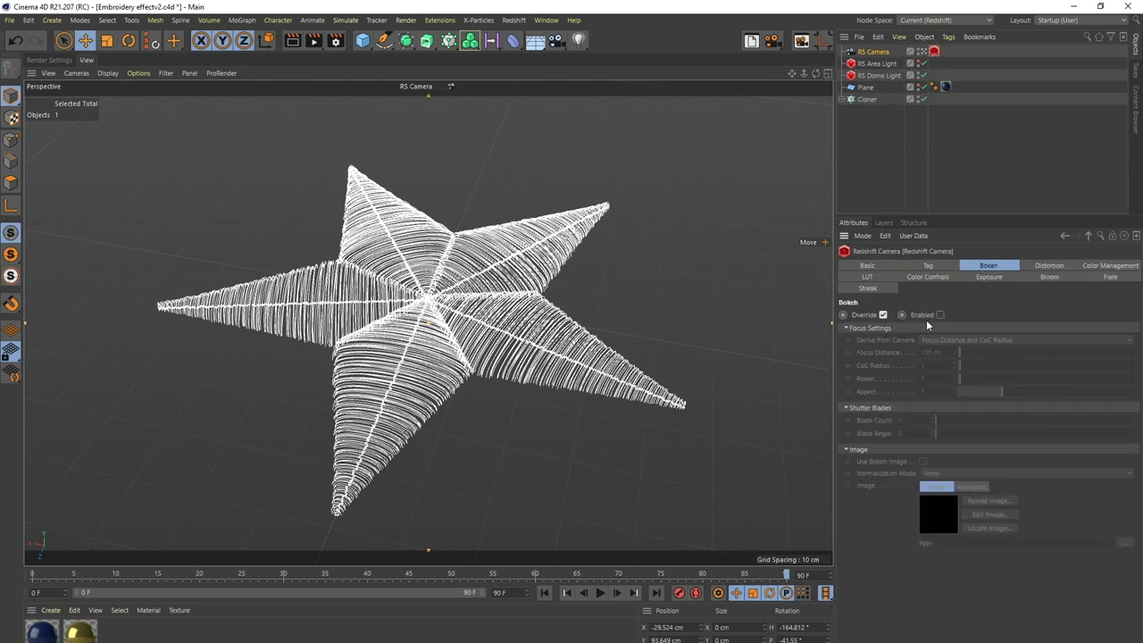
pyautogui.click(939, 314)
pyautogui.click(946, 340)
pyautogui.click(961, 366)
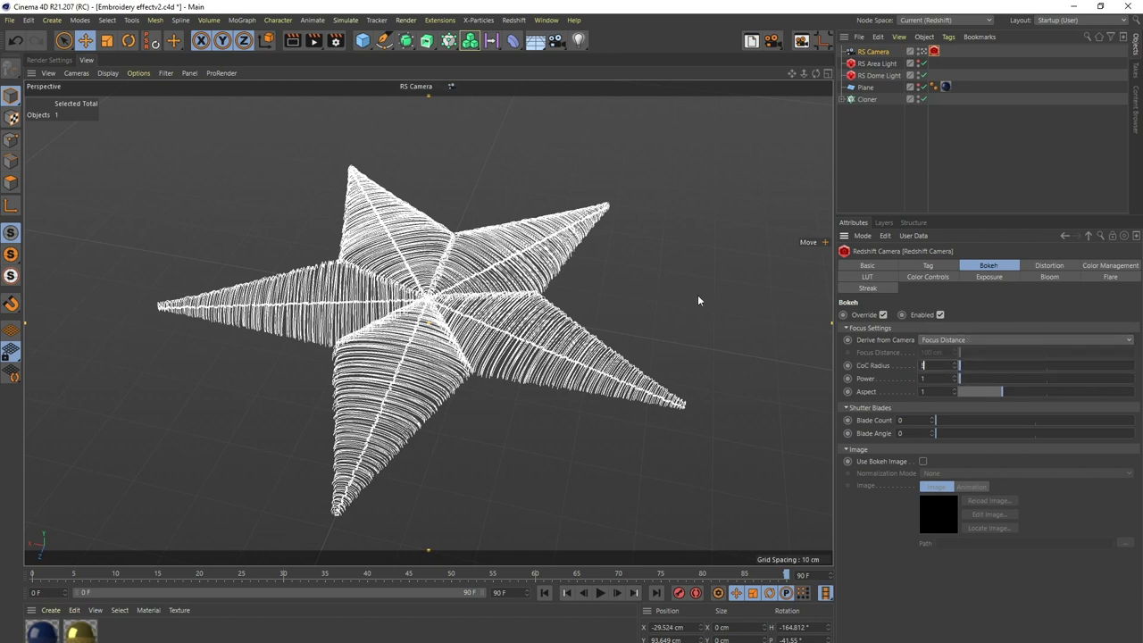
pyautogui.write('5')
pyautogui.press('Return')
pyautogui.hotkey('ctrl', 's')
# Step: Run a test render in Redshift RenderView, then close the window
pyautogui.click(514, 20)
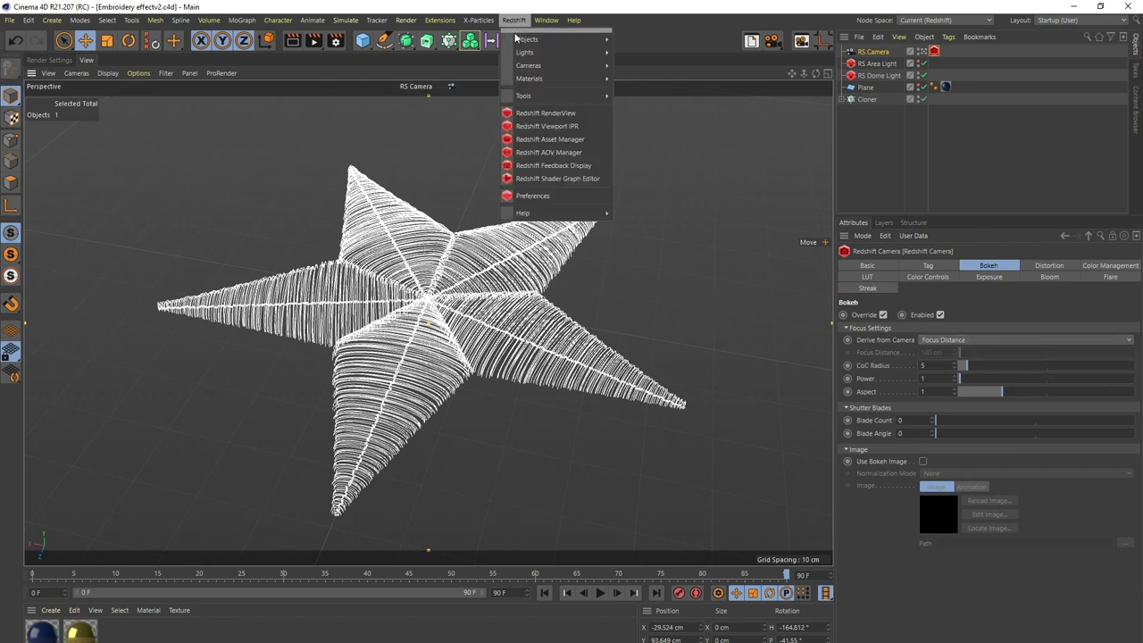
pyautogui.click(547, 114)
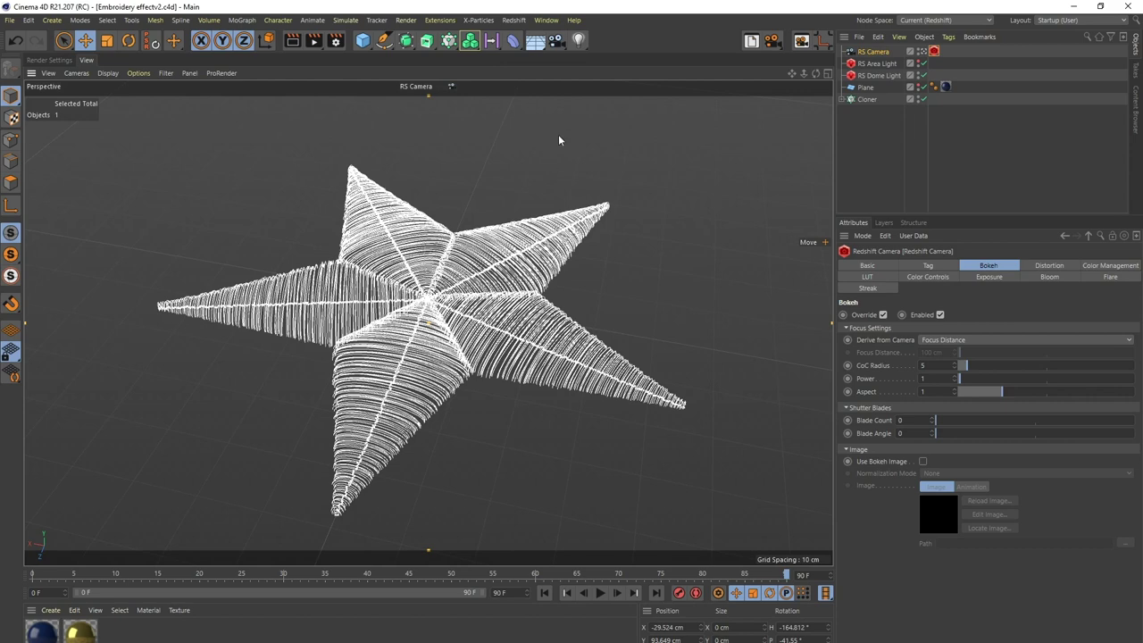
pyautogui.moveTo(589, 107); pyautogui.dragTo(484, 112)
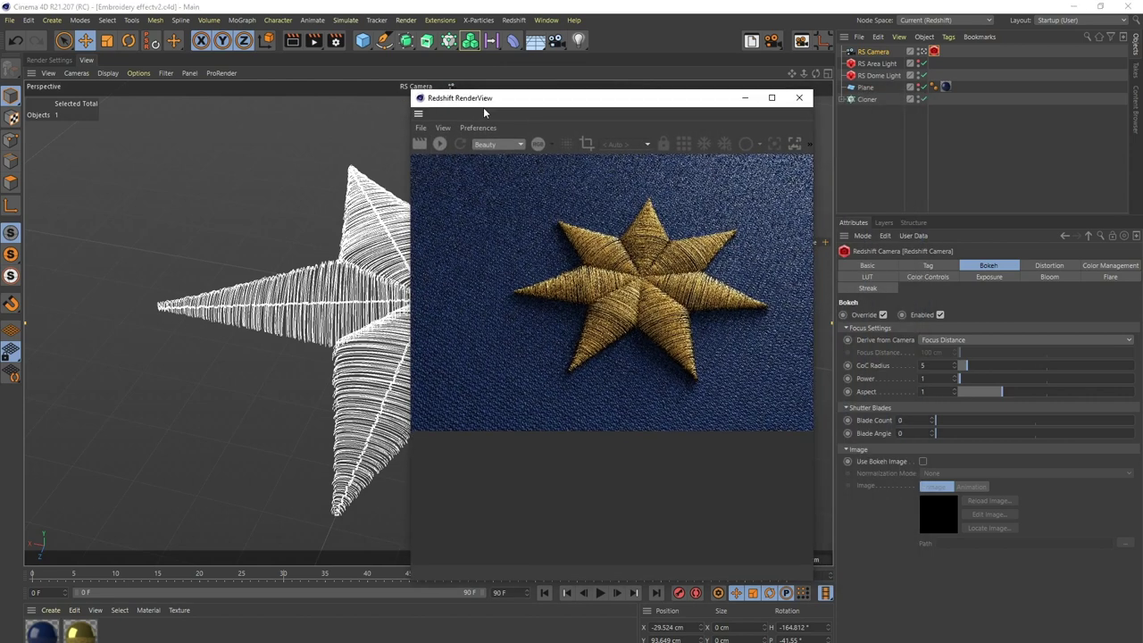
pyautogui.click(440, 143)
pyautogui.moveTo(820, 239); pyautogui.dragTo(866, 239)
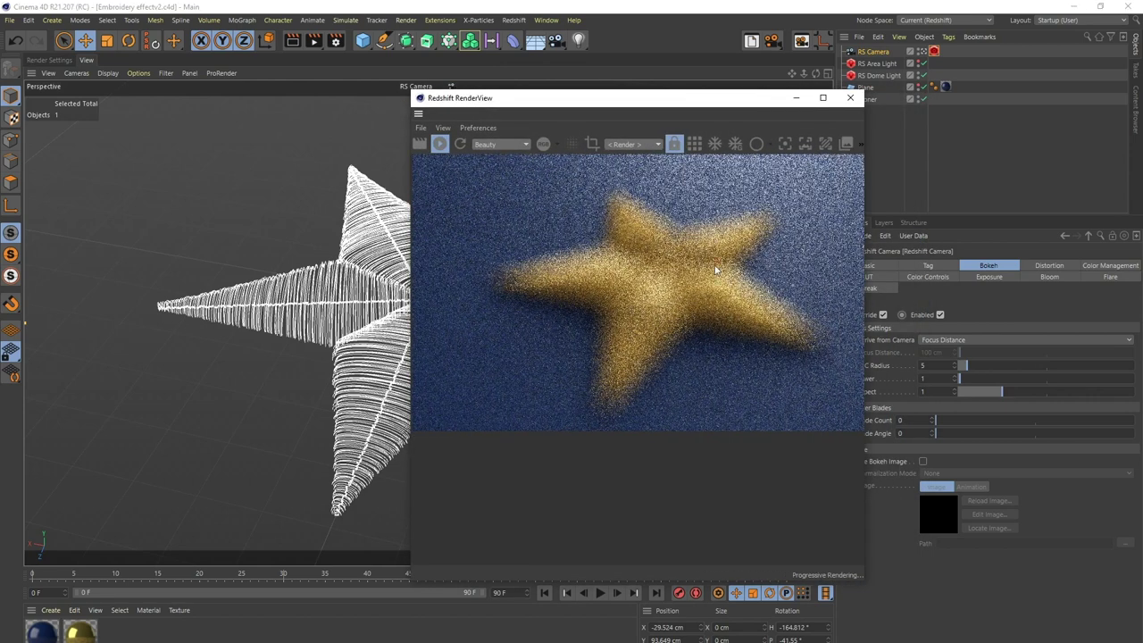
pyautogui.moveTo(650, 98); pyautogui.dragTo(539, 121)
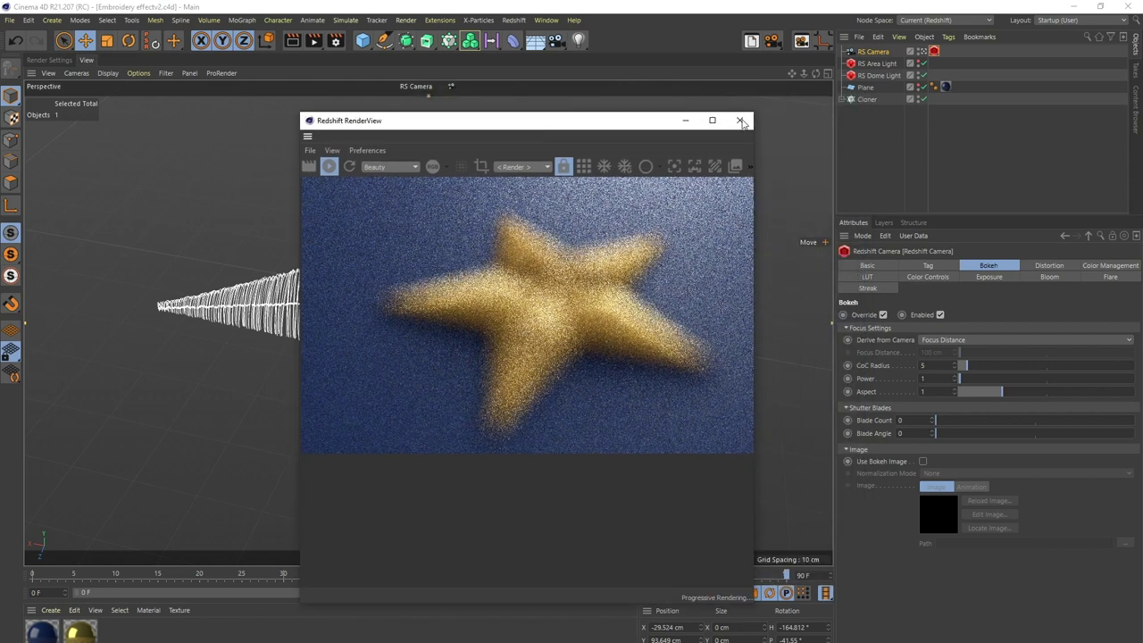
pyautogui.click(740, 121)
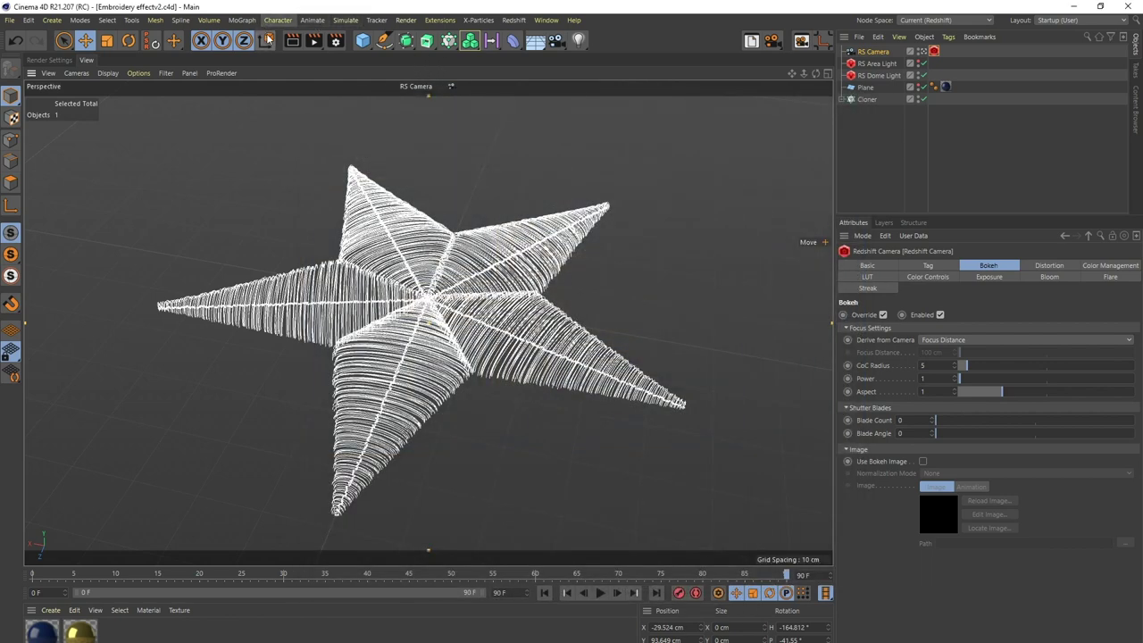
# Step: Add a null object named Focus
pyautogui.click(362, 40)
pyautogui.click(398, 57)
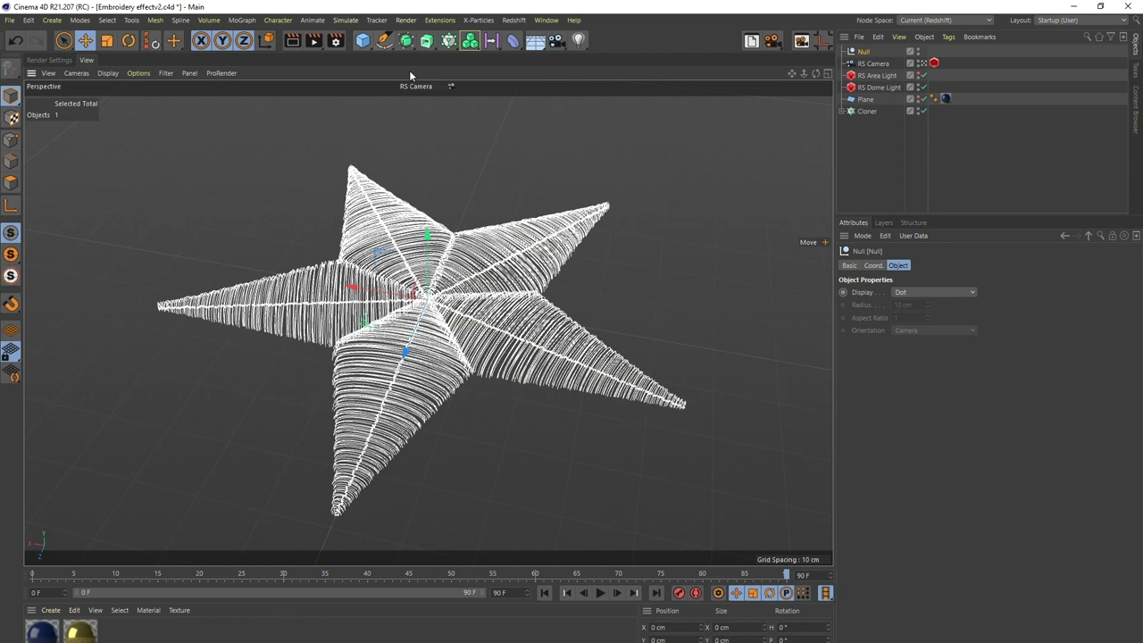
pyautogui.doubleClick(862, 52)
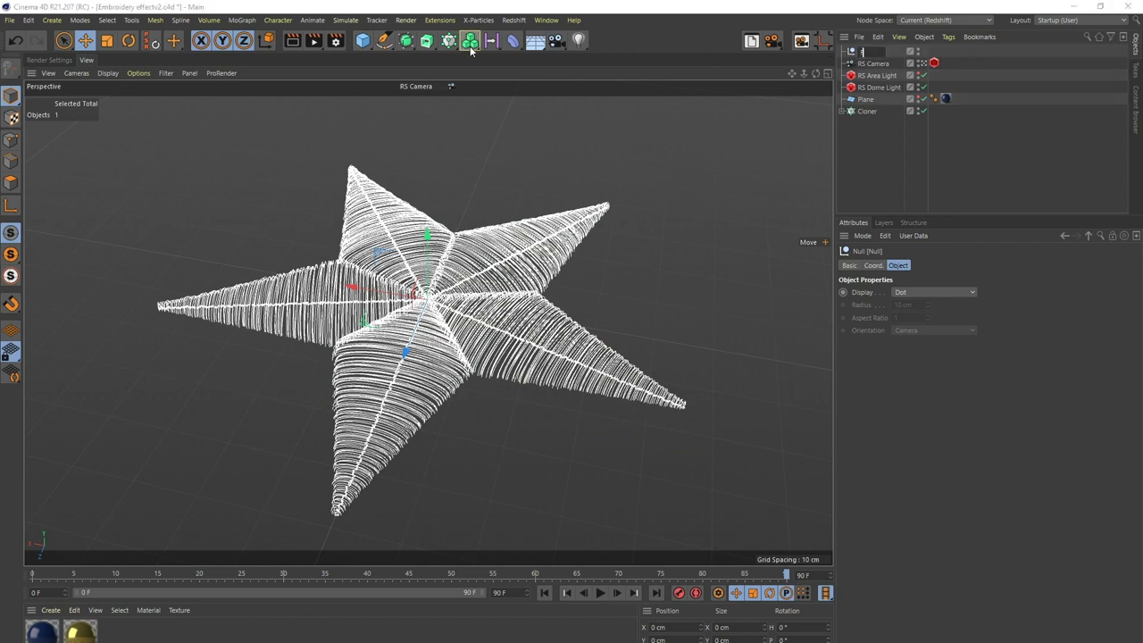
pyautogui.write('Focus')
pyautogui.press('Return')
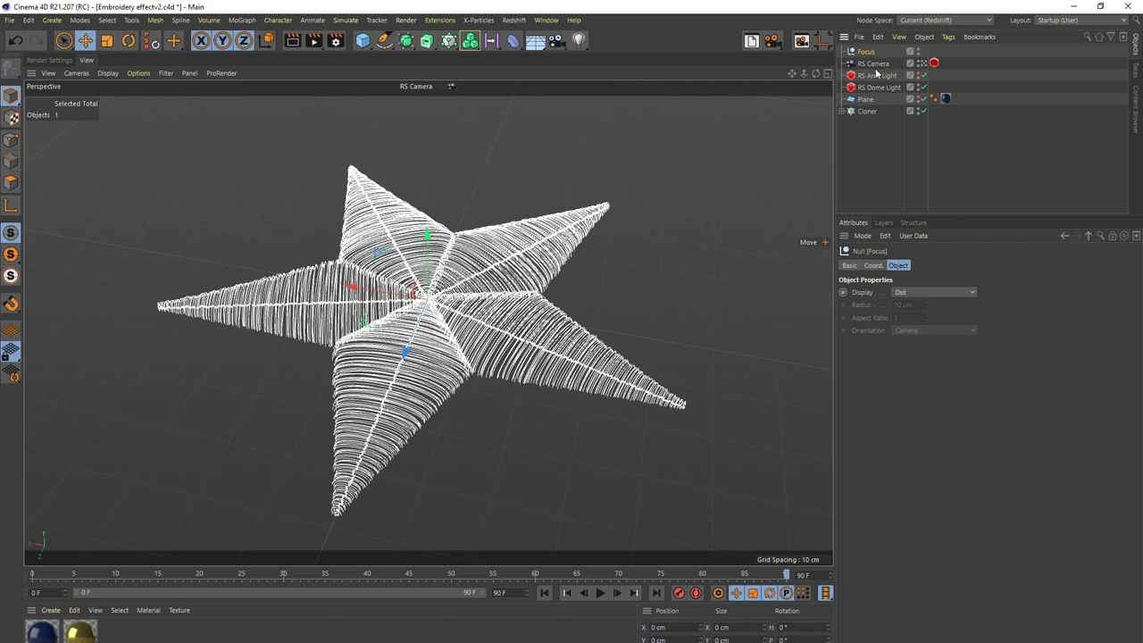
# Step: Give the Focus null a display shape and a custom orange display colour
pyautogui.click(912, 293)
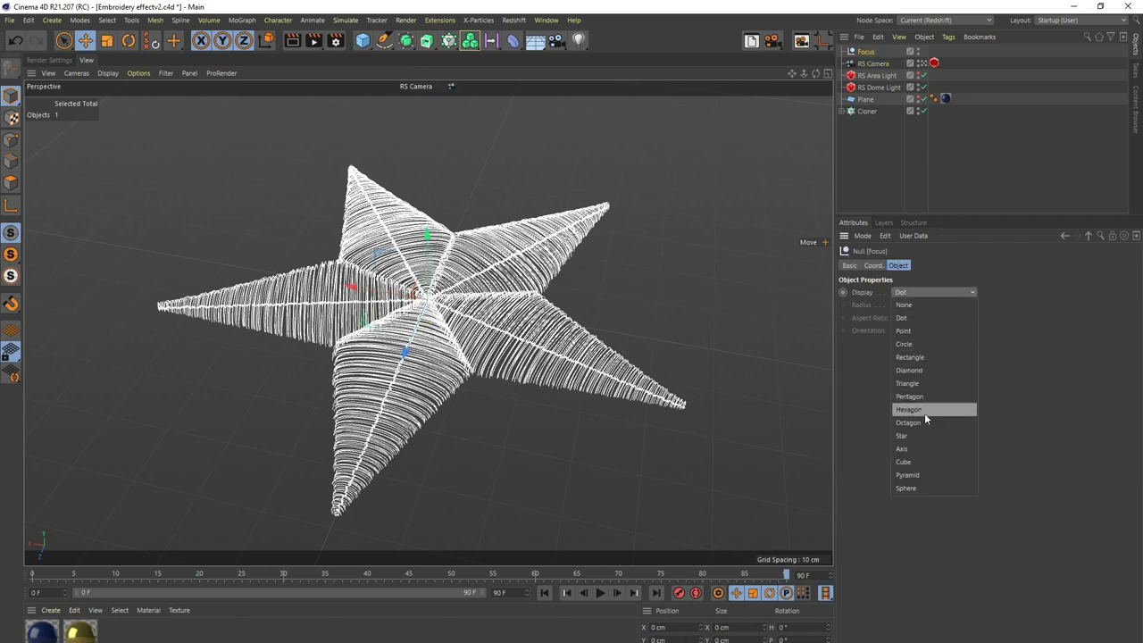
pyautogui.click(920, 435)
pyautogui.click(849, 265)
pyautogui.click(925, 363)
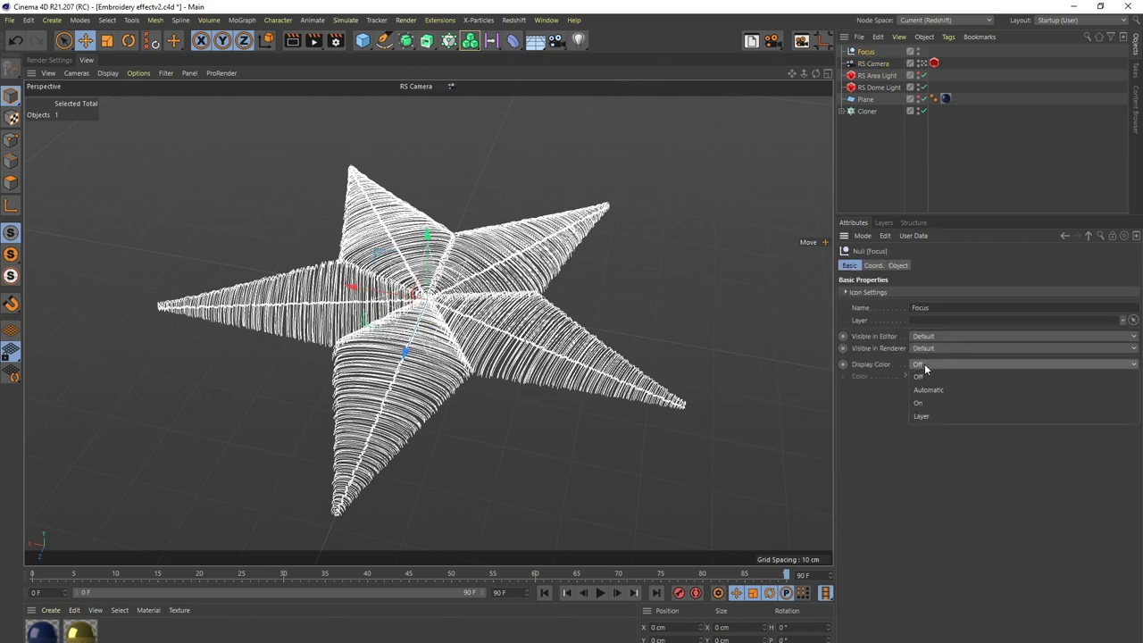
pyautogui.click(920, 403)
pyautogui.click(925, 376)
pyautogui.click(860, 374)
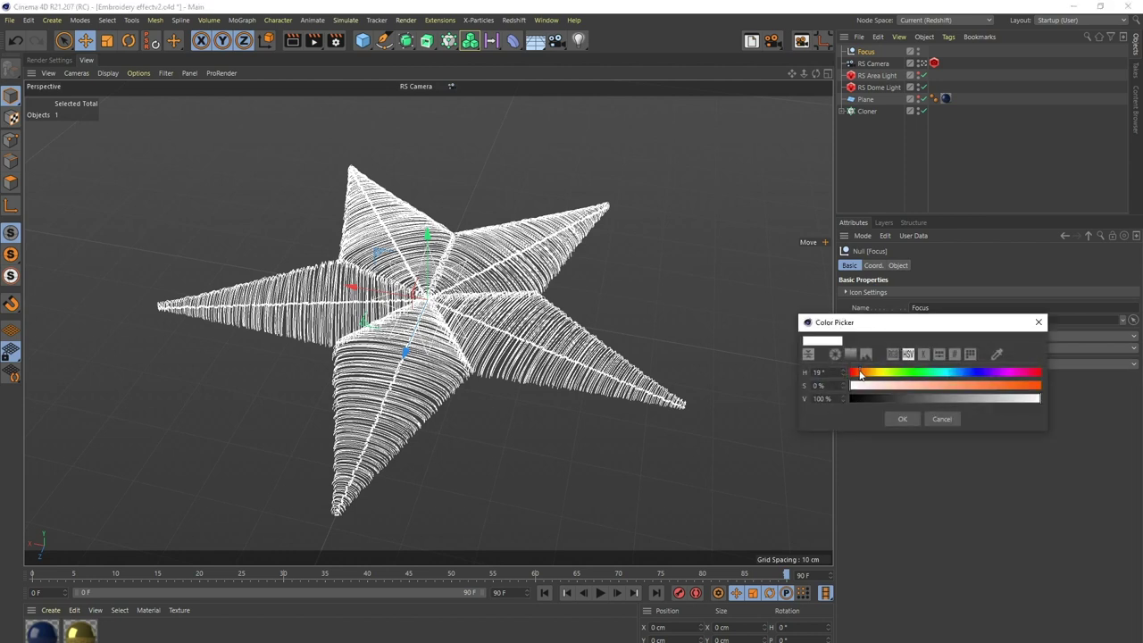
pyautogui.click(1034, 385)
pyautogui.click(902, 419)
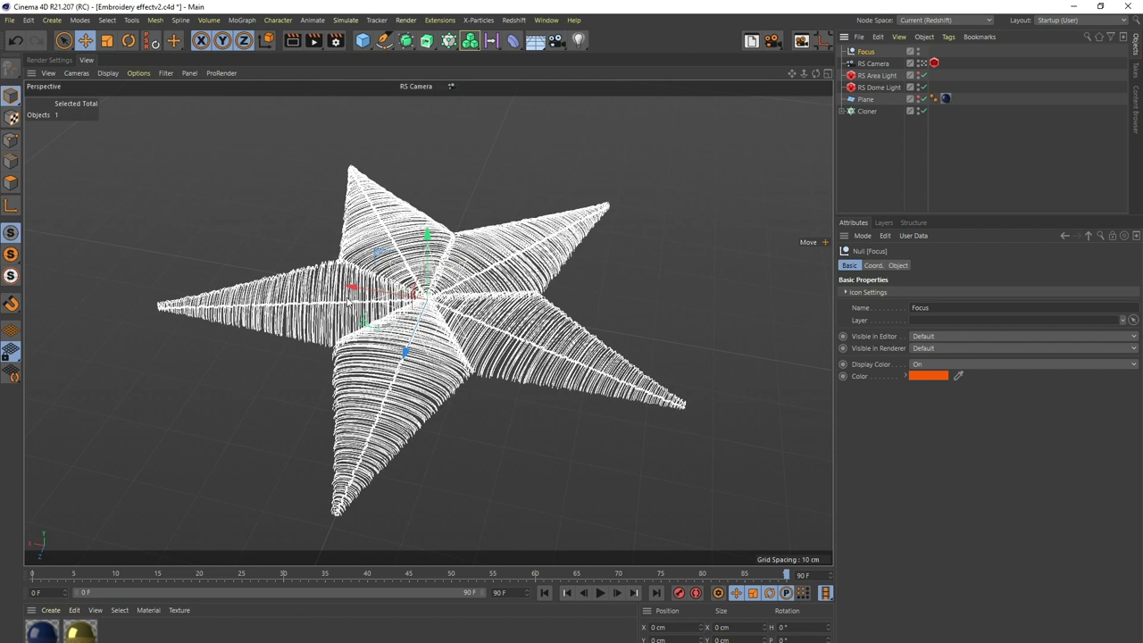
# Step: Move the Focus null left along X and set it as the RS Camera's Focus Object
pyautogui.moveTo(351, 286); pyautogui.dragTo(178, 284)
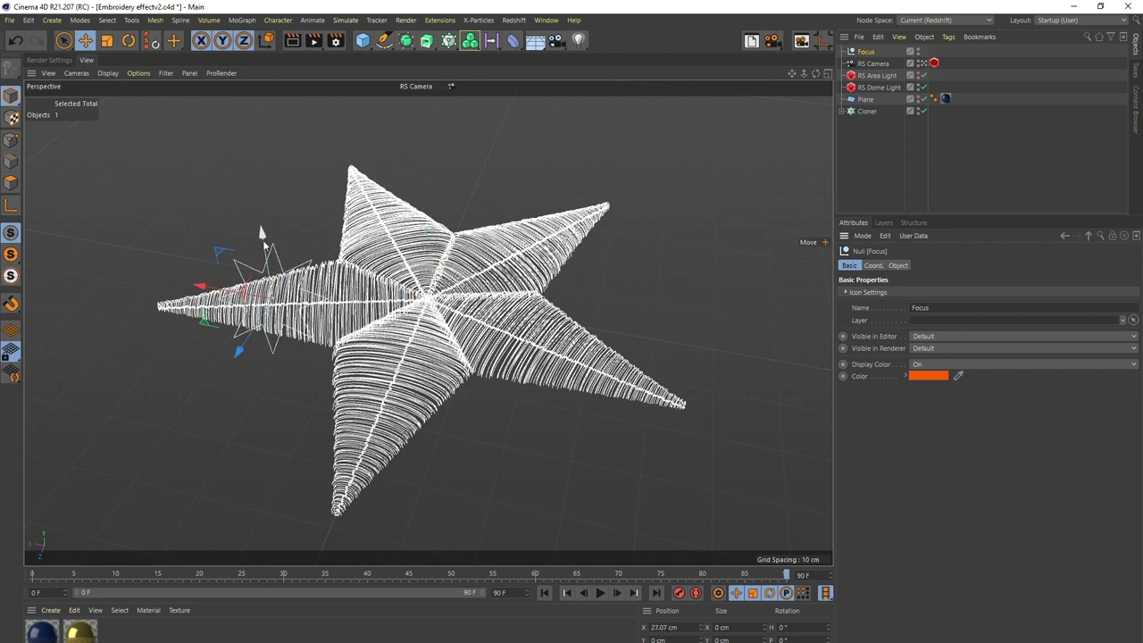
pyautogui.click(883, 63)
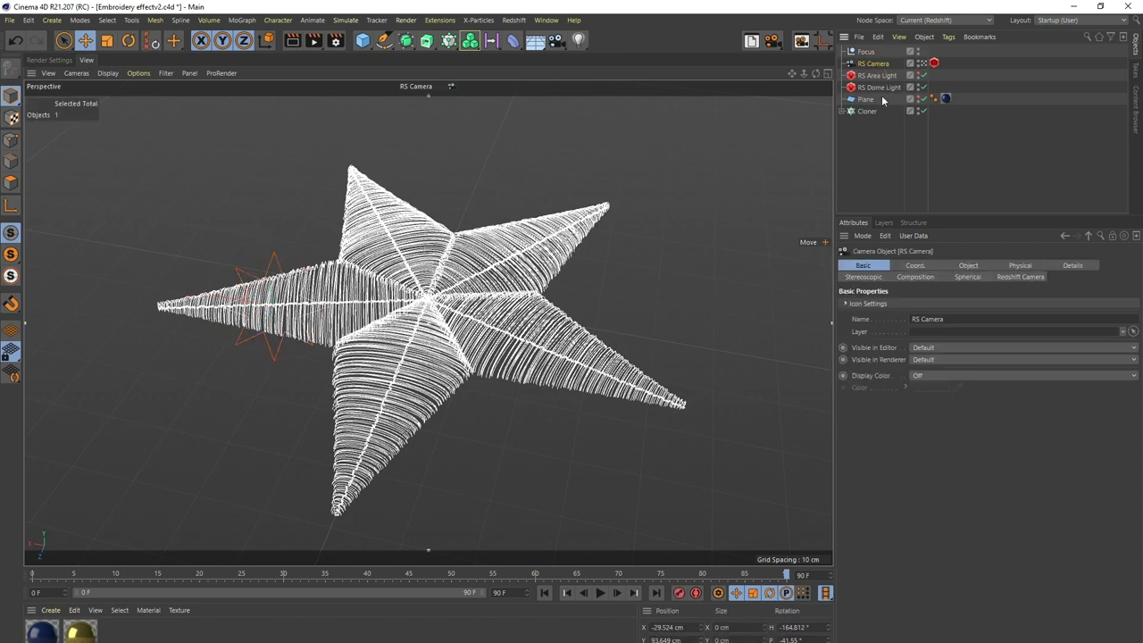
pyautogui.click(967, 265)
pyautogui.moveTo(866, 52); pyautogui.dragTo(954, 456)
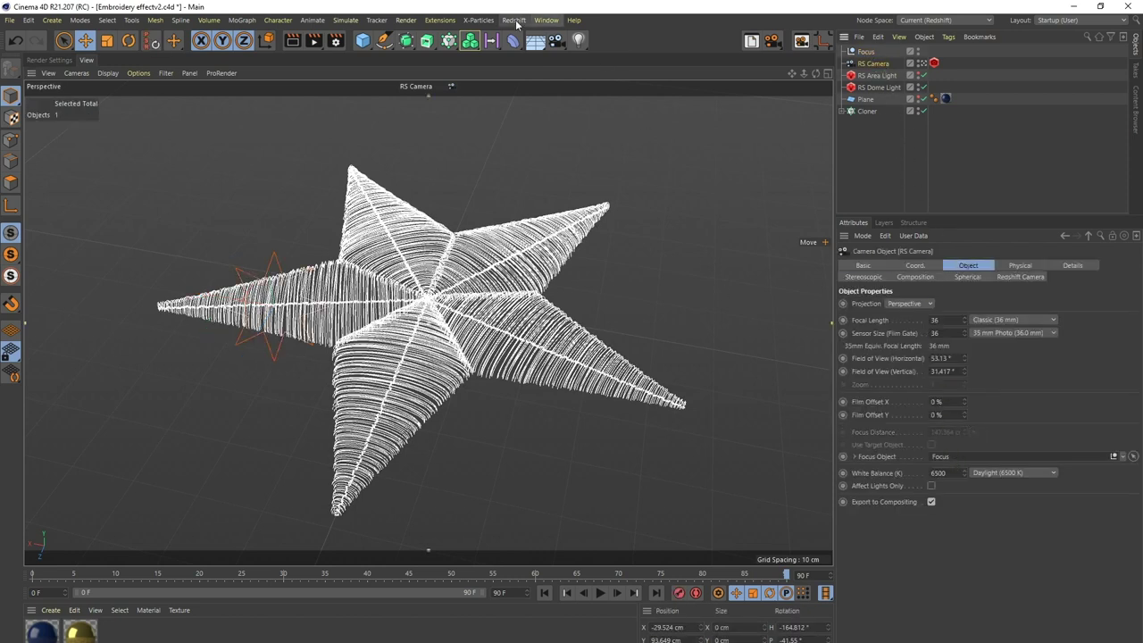
# Step: Start an interactive Redshift render and position the RenderView window
pyautogui.click(513, 20)
pyautogui.click(540, 111)
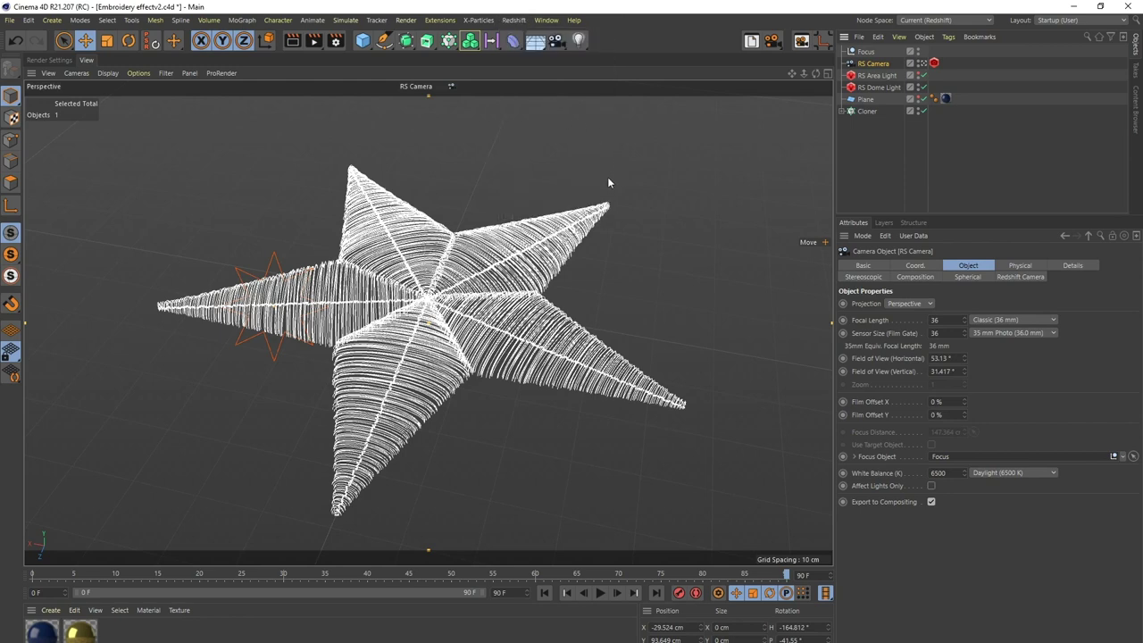
pyautogui.click(569, 146)
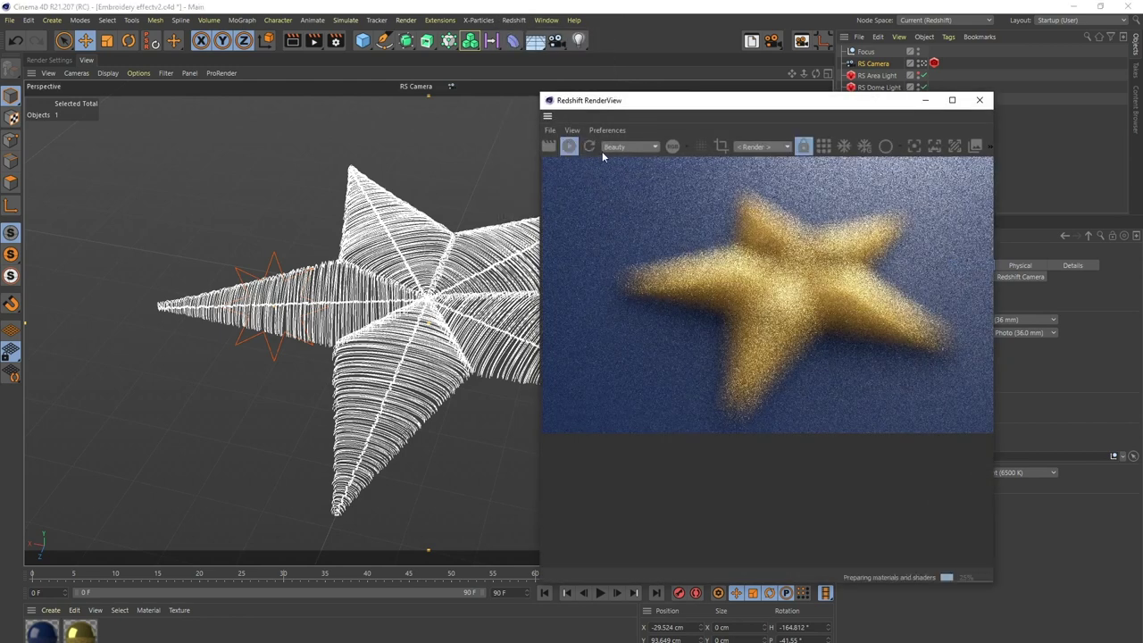
pyautogui.moveTo(662, 102); pyautogui.dragTo(531, 82)
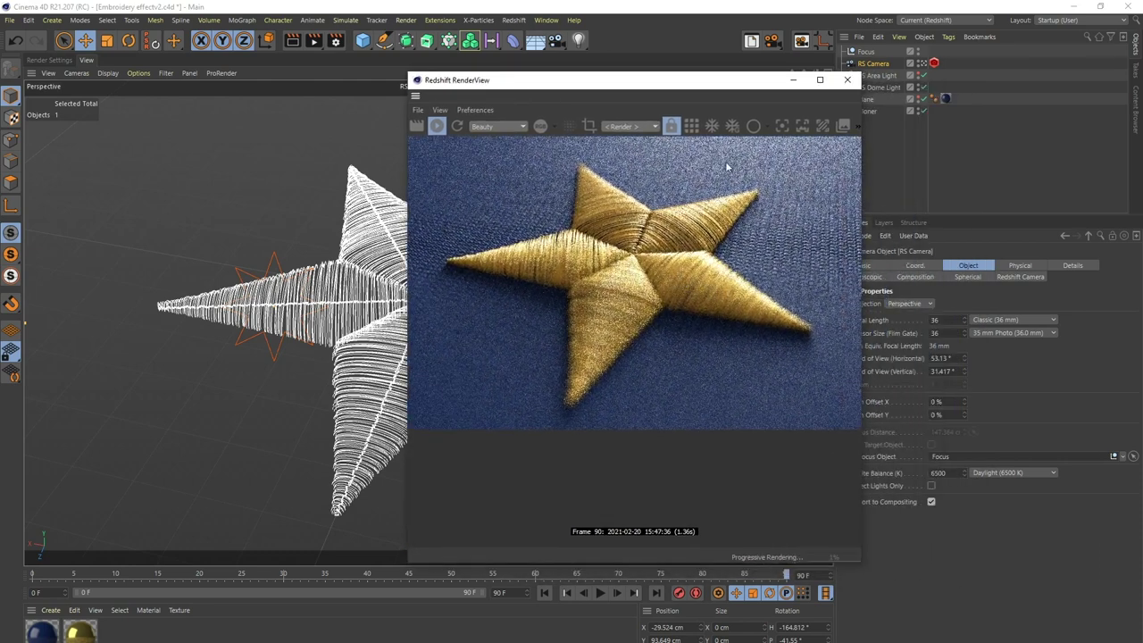
pyautogui.moveTo(622, 92); pyautogui.dragTo(584, 103)
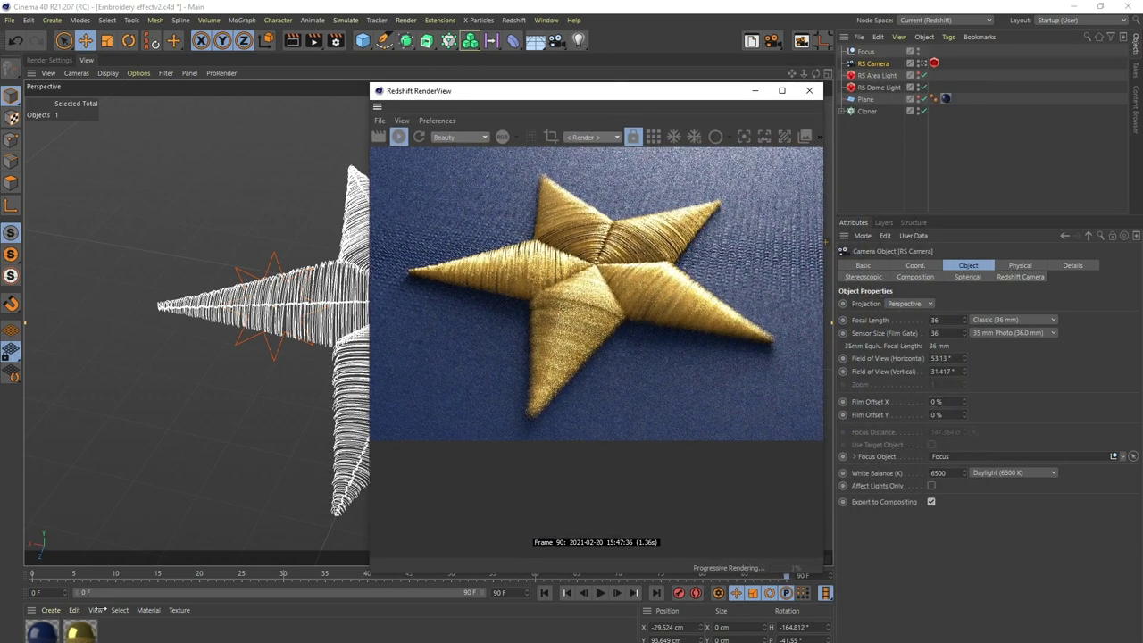
# Step: Widen the dark end of the RS String thread's colour ramp, then expand the Cloner to show its children
pyautogui.doubleClick(80, 632)
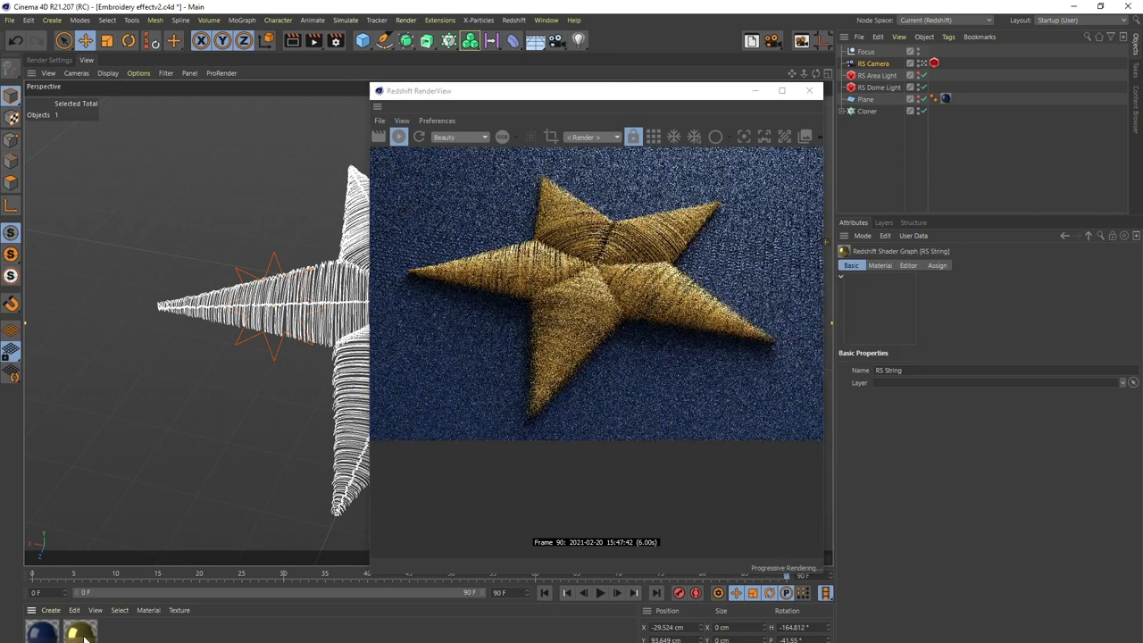
pyautogui.click(317, 153)
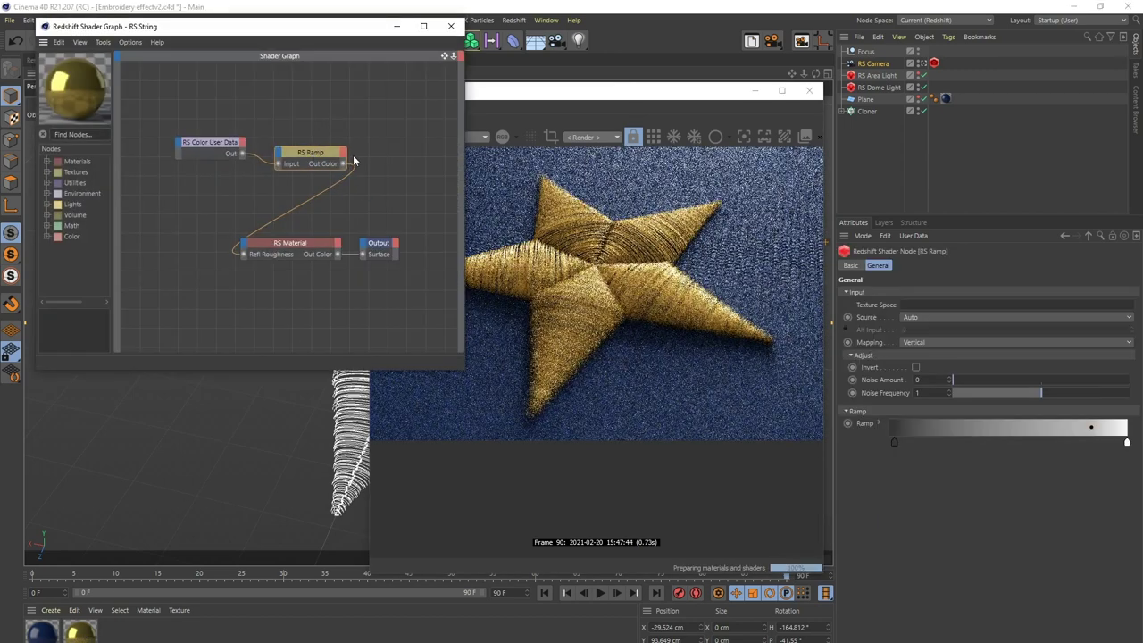
pyautogui.moveTo(895, 443); pyautogui.dragTo(1012, 443)
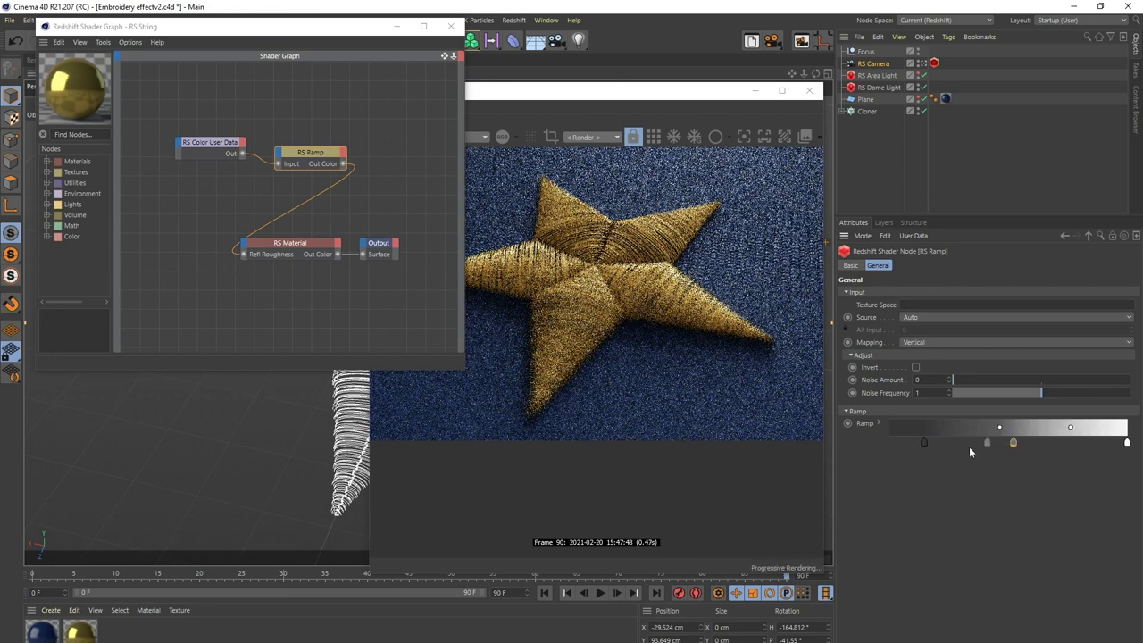
pyautogui.click(446, 492)
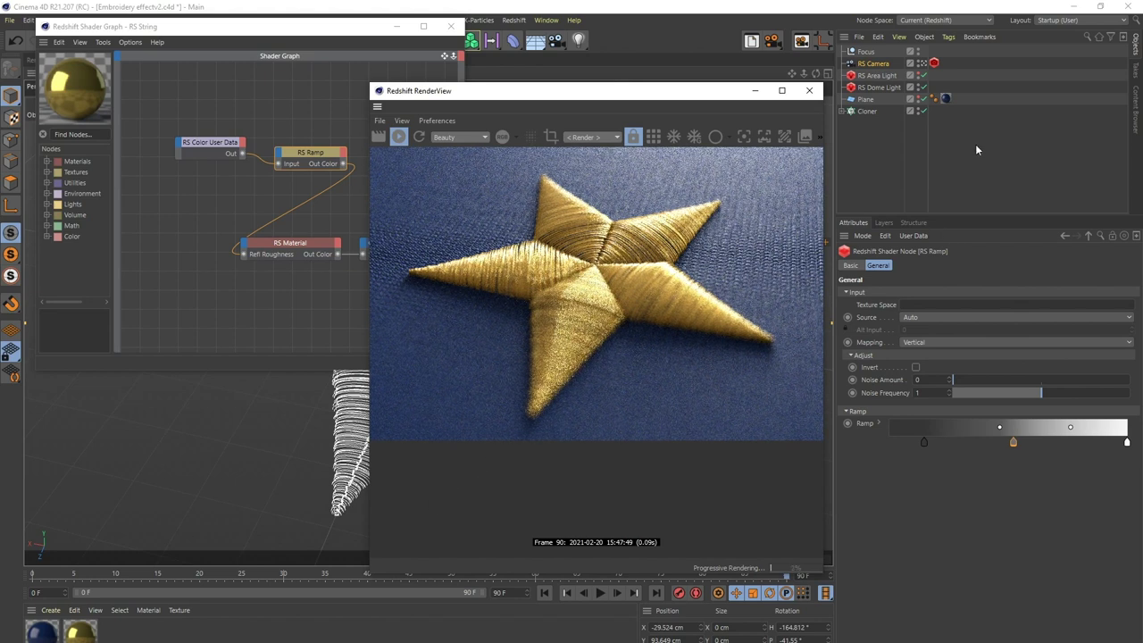
pyautogui.click(843, 112)
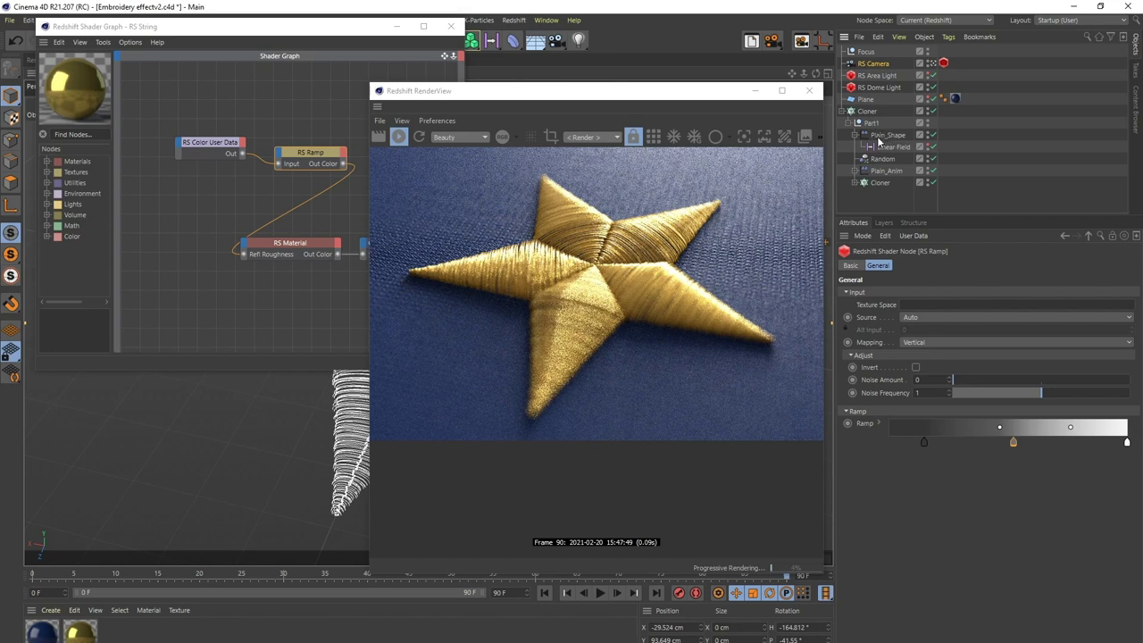
# Step: Give the Linear Field curve's low point Ease Ease tangents, nudge it right, and close the RS String shader graph
pyautogui.click(892, 145)
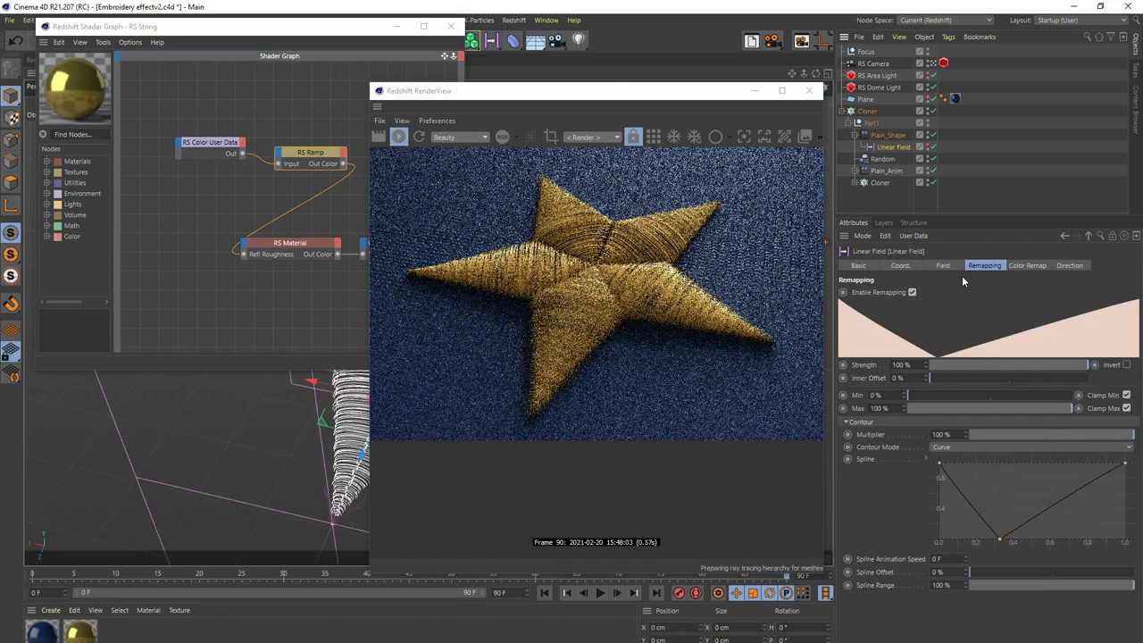
pyautogui.rightClick(1001, 542)
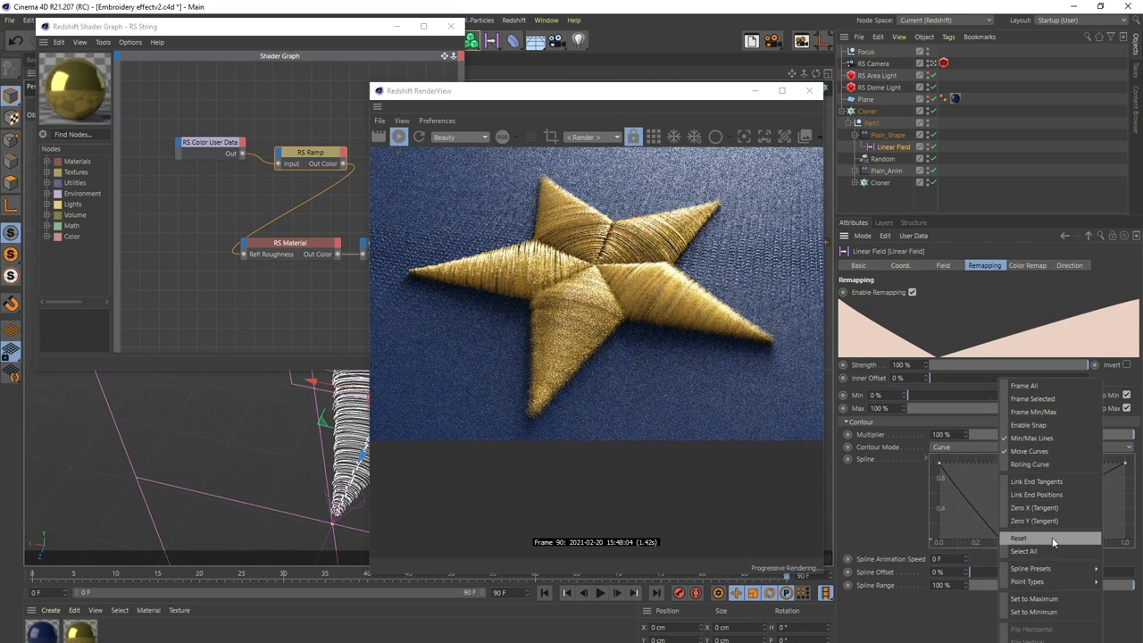
pyautogui.moveTo(1045, 581)
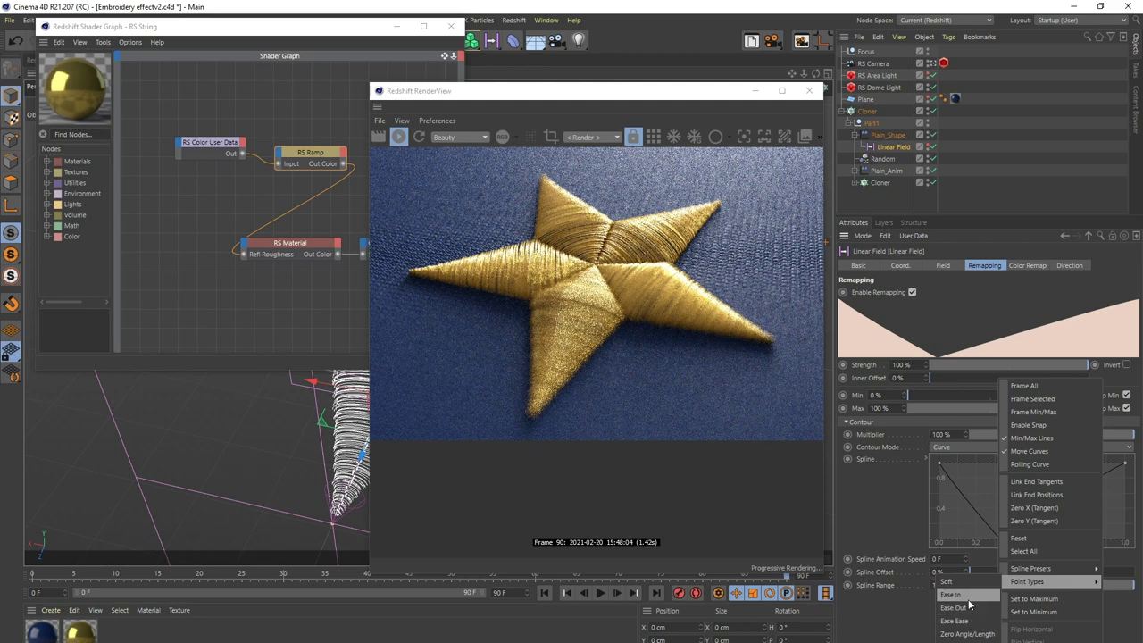
pyautogui.click(971, 624)
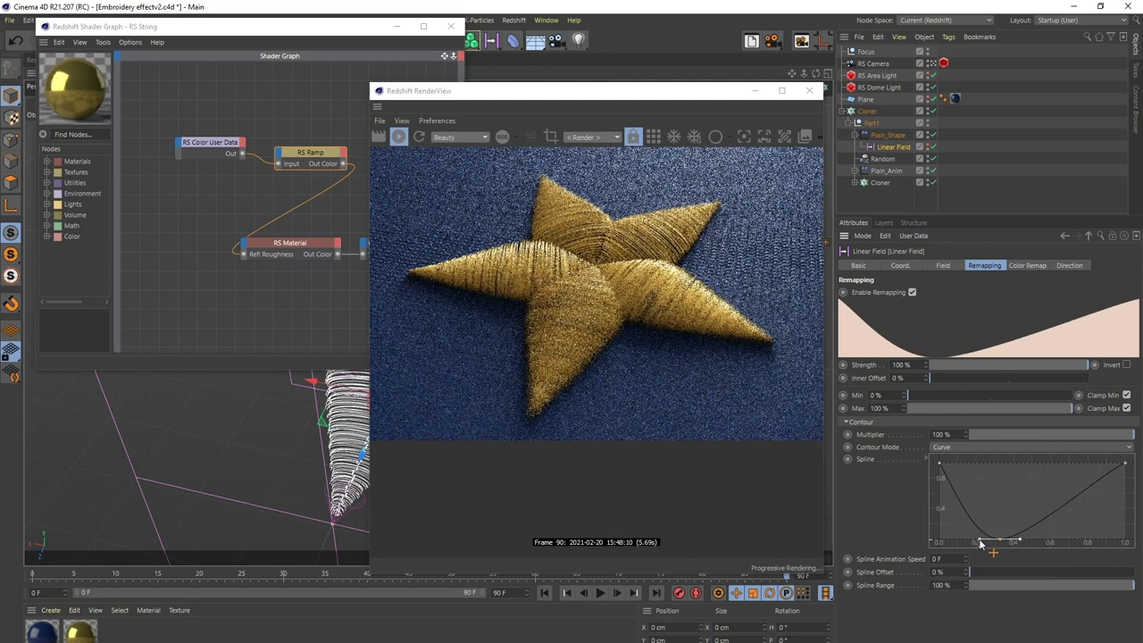
pyautogui.moveTo(995, 545); pyautogui.dragTo(1008, 544)
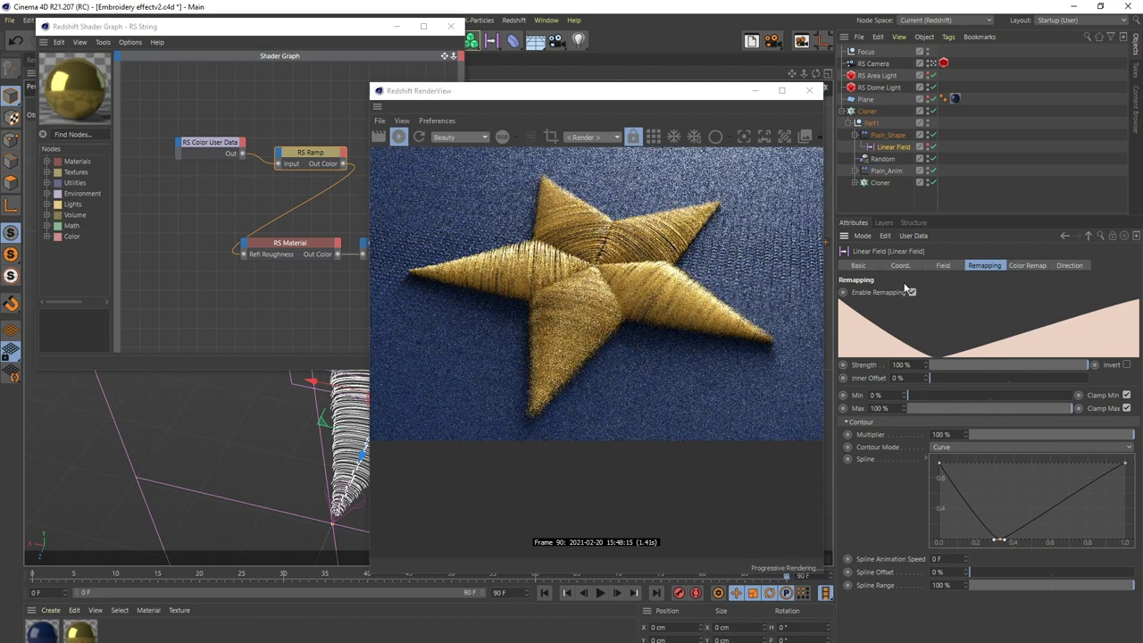
pyautogui.click(453, 24)
pyautogui.moveTo(581, 90); pyautogui.dragTo(526, 82)
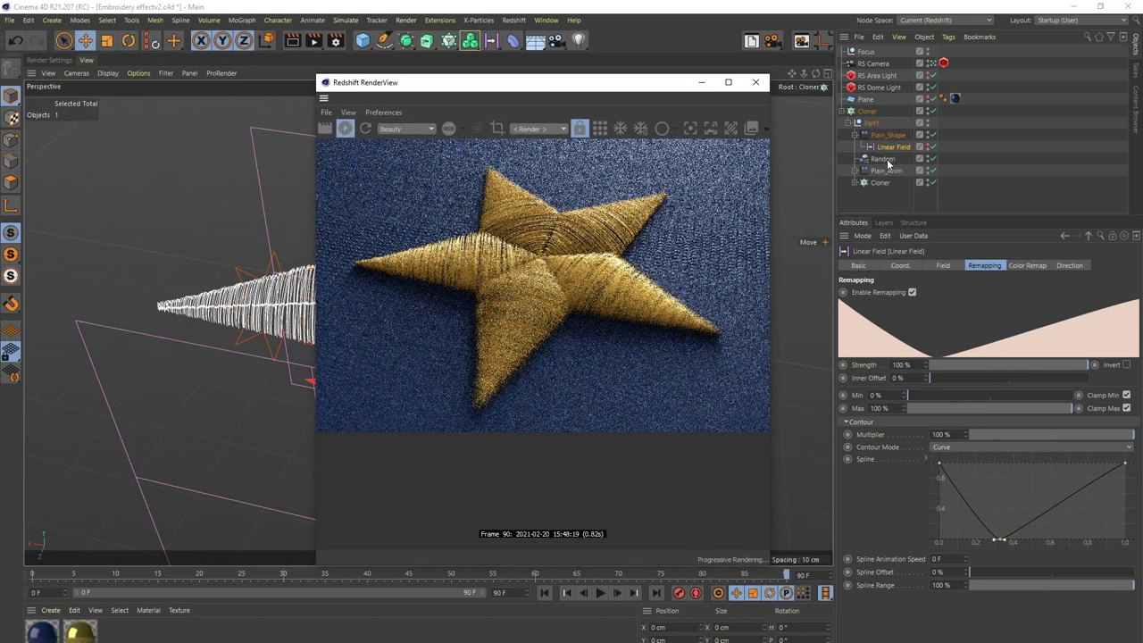
# Step: Set the Random effector seed to 12347 and the stitch Cloner count to 230
pyautogui.click(883, 159)
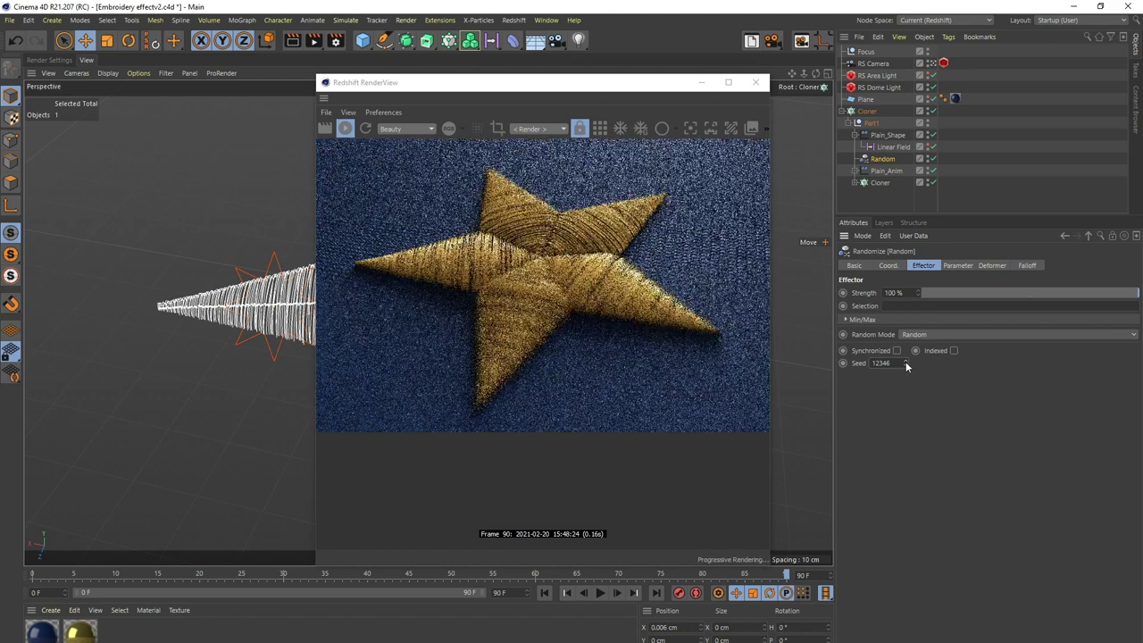
pyautogui.click(905, 360)
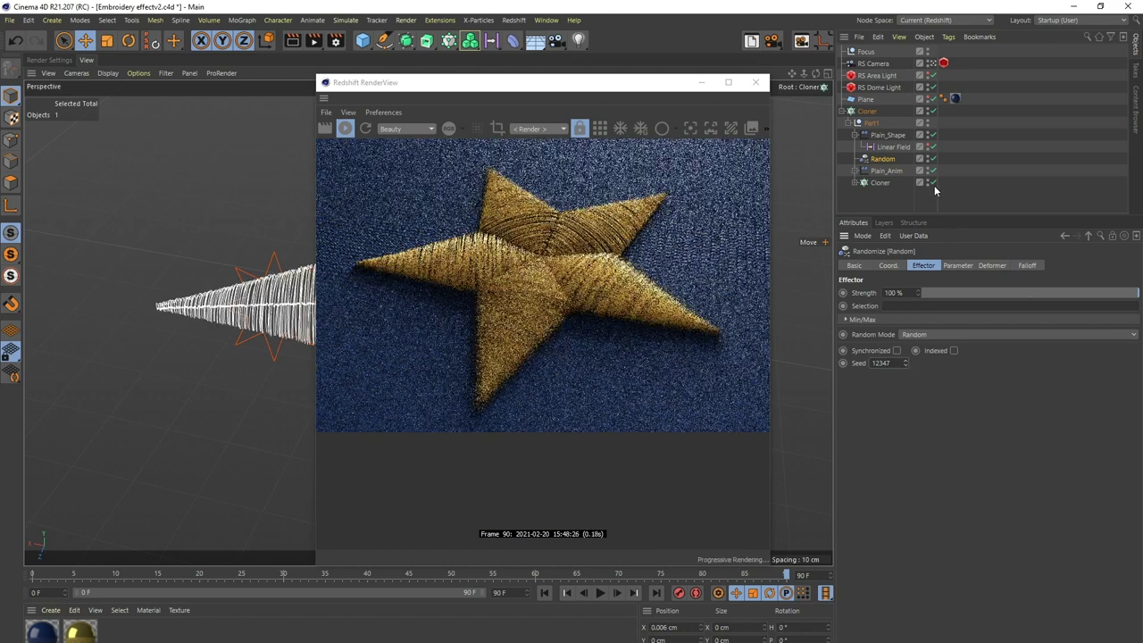
pyautogui.click(880, 183)
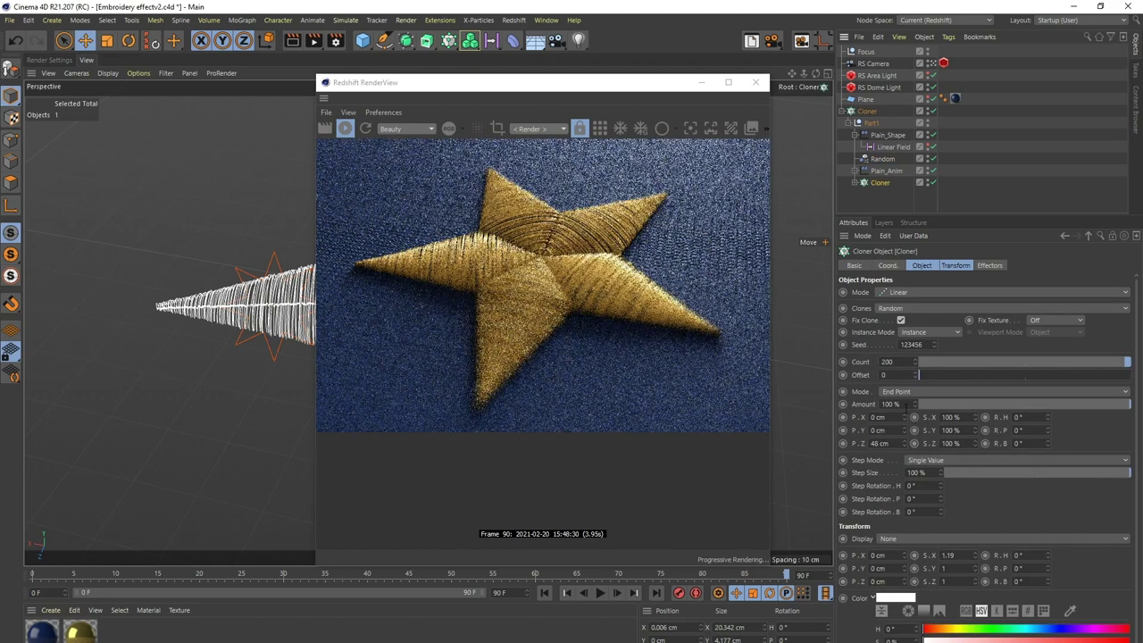
pyautogui.click(888, 362)
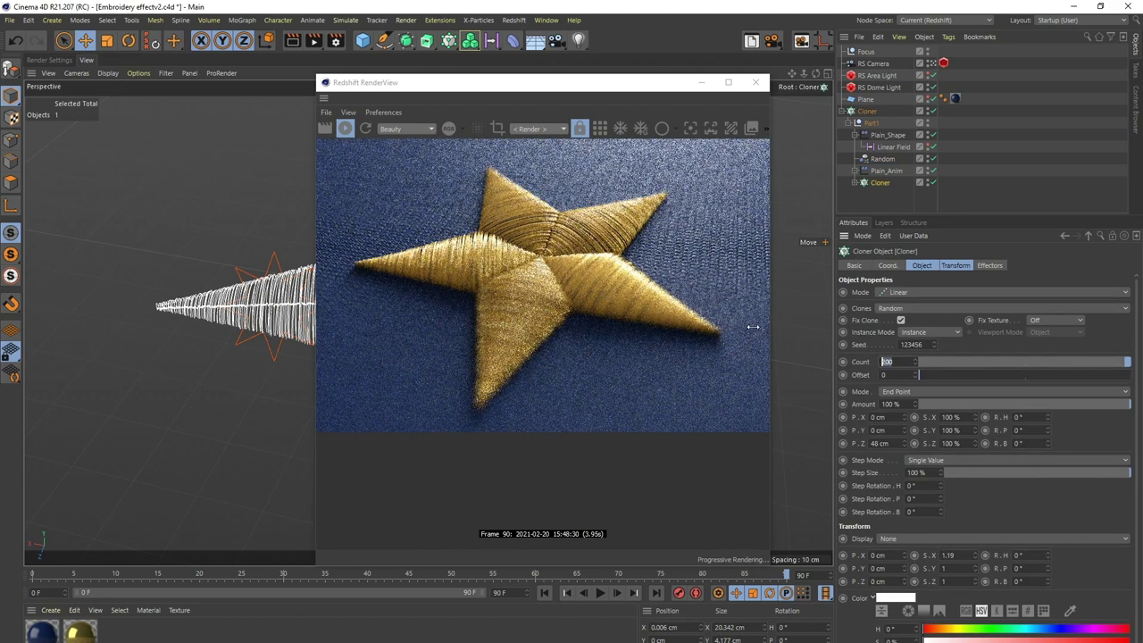
pyautogui.write('230')
pyautogui.press('Return')
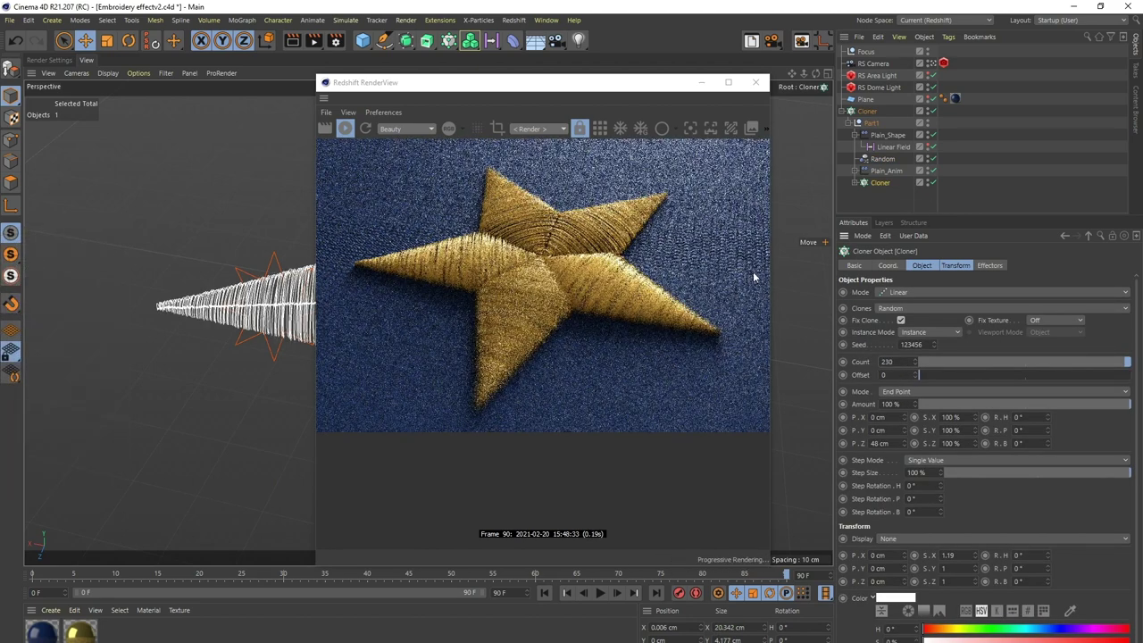
# Step: Save the project, close the Redshift render view, and play the radial Cloner's stitching animation from frame 0
pyautogui.click(10, 23)
pyautogui.click(43, 127)
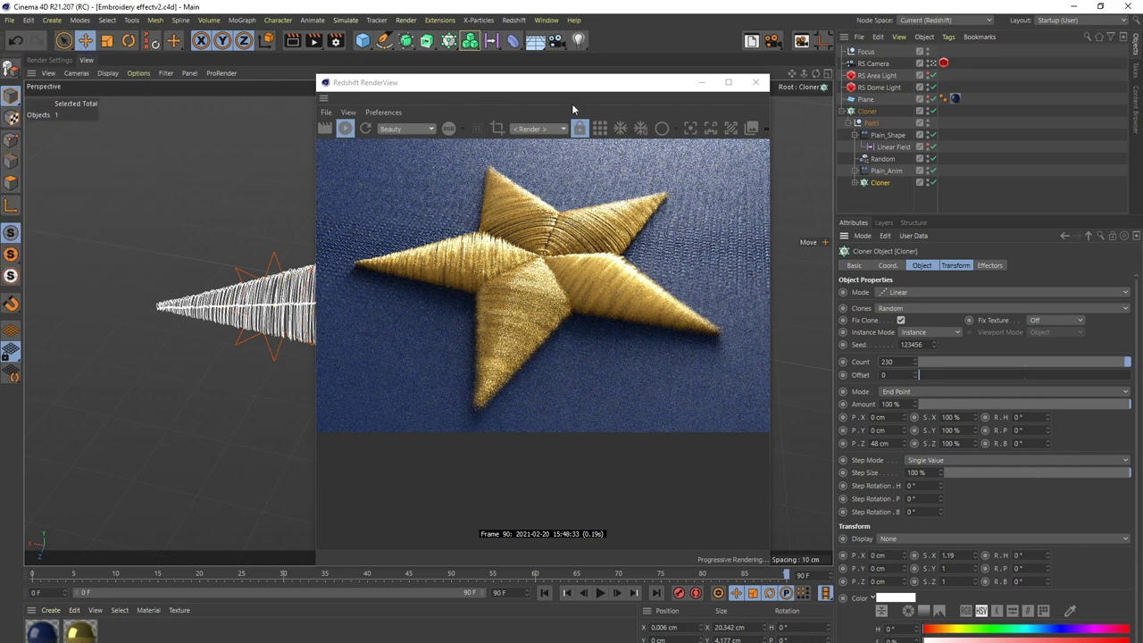
pyautogui.click(757, 83)
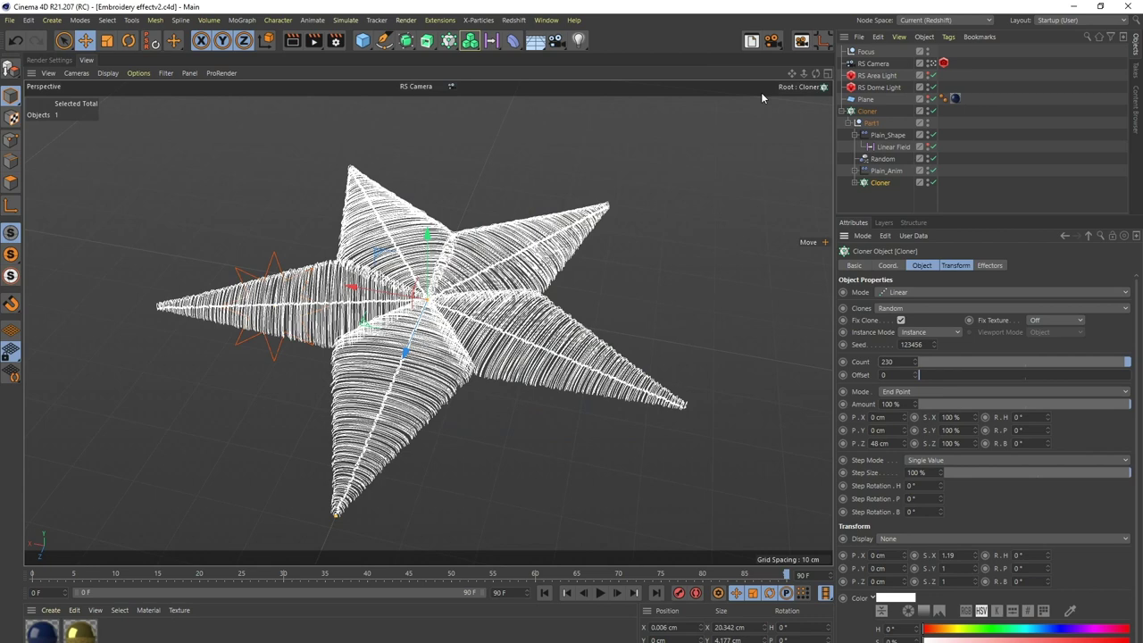
pyautogui.click(882, 183)
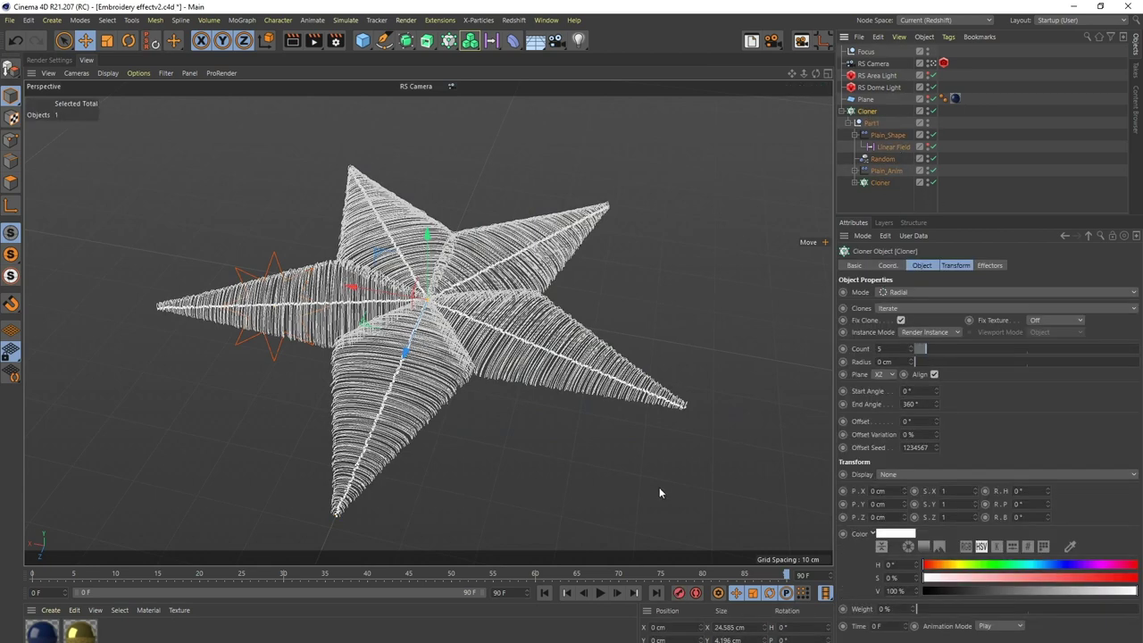
pyautogui.click(543, 592)
pyautogui.click(601, 592)
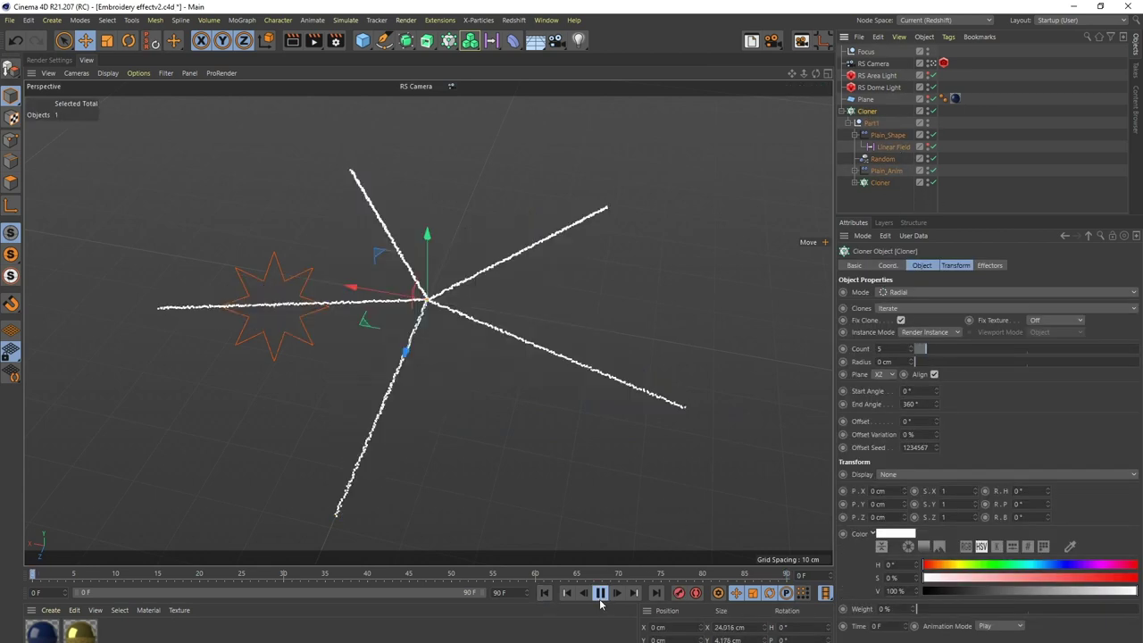
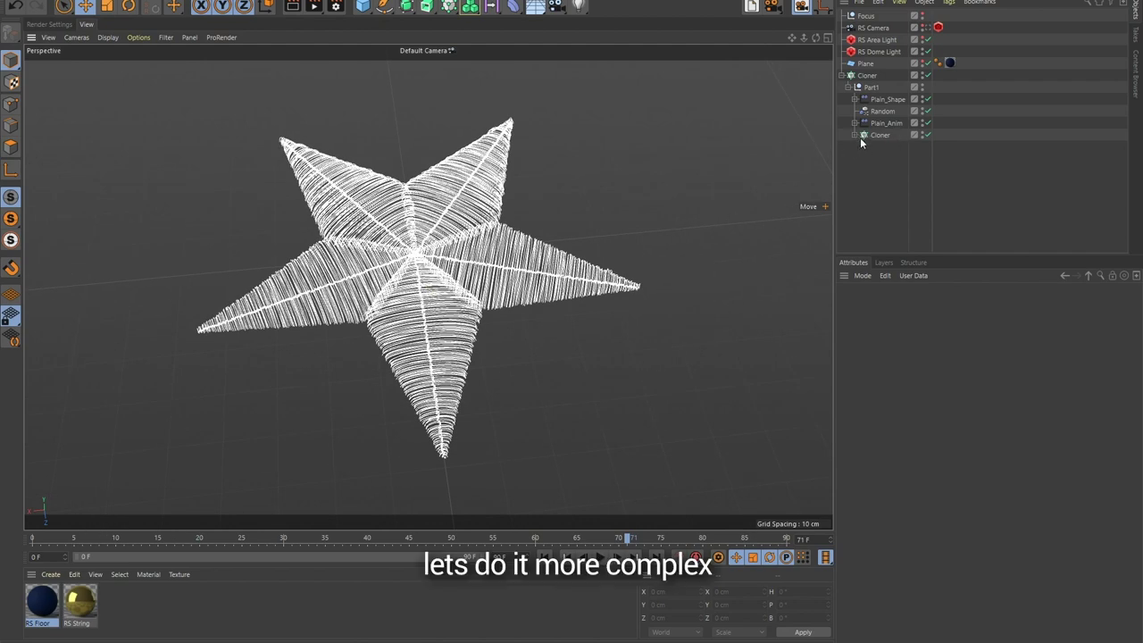
# Step: Disable the top star Cloner so only the single stitched petal remains, then replay the animation
pyautogui.moveTo(36, 540); pyautogui.dragTo(740, 540)
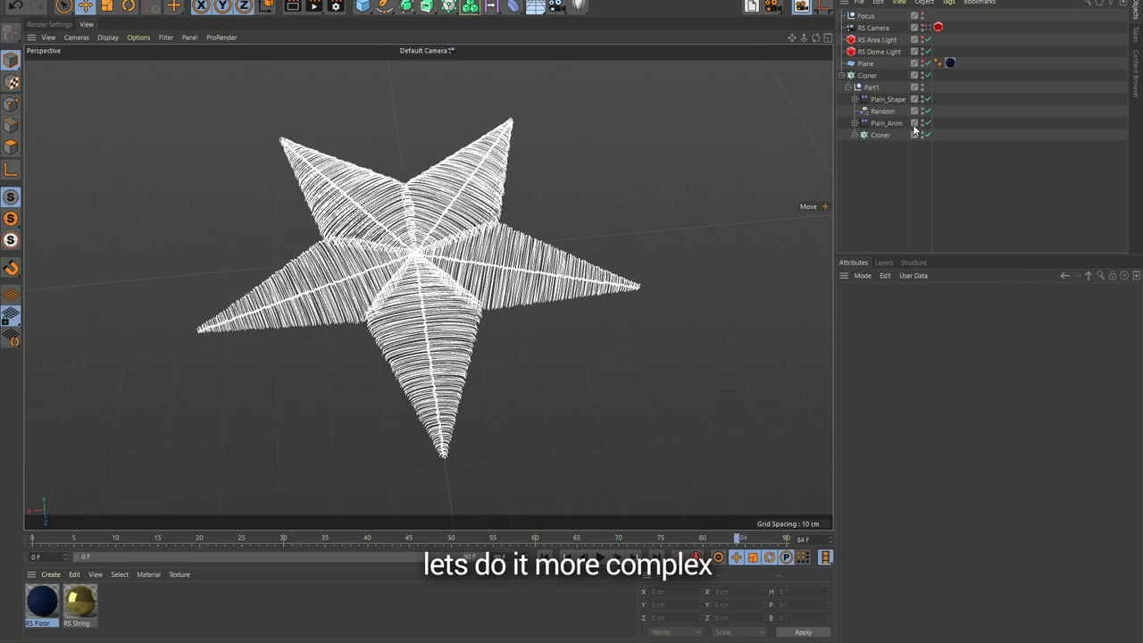
pyautogui.click(928, 76)
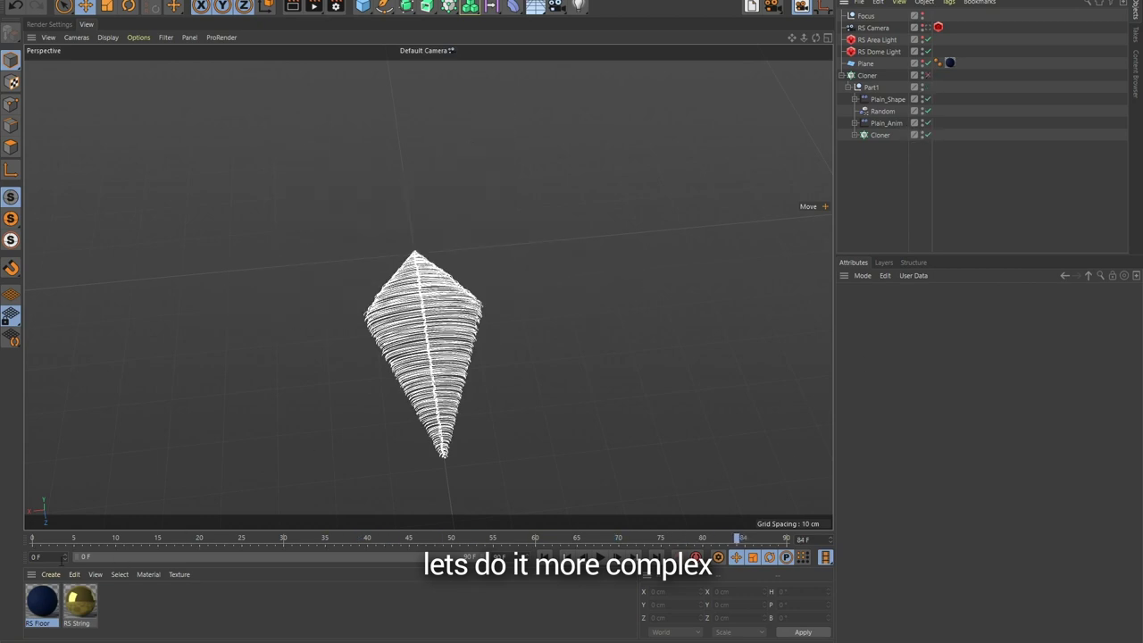
pyautogui.moveTo(46, 542); pyautogui.dragTo(637, 540)
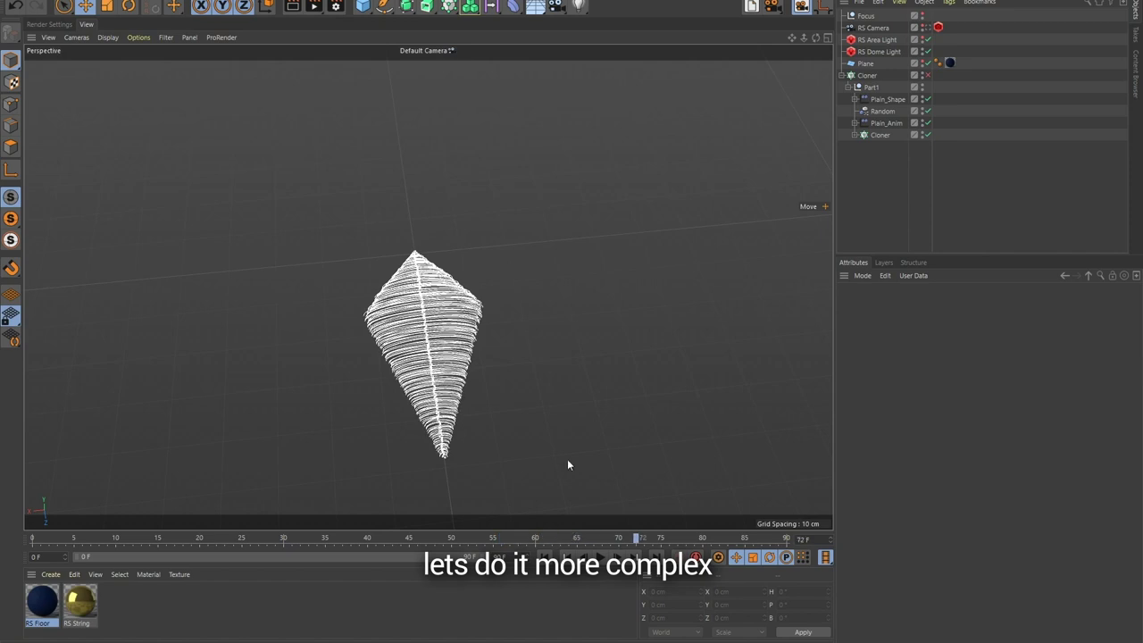
pyautogui.click(847, 86)
pyautogui.click(848, 85)
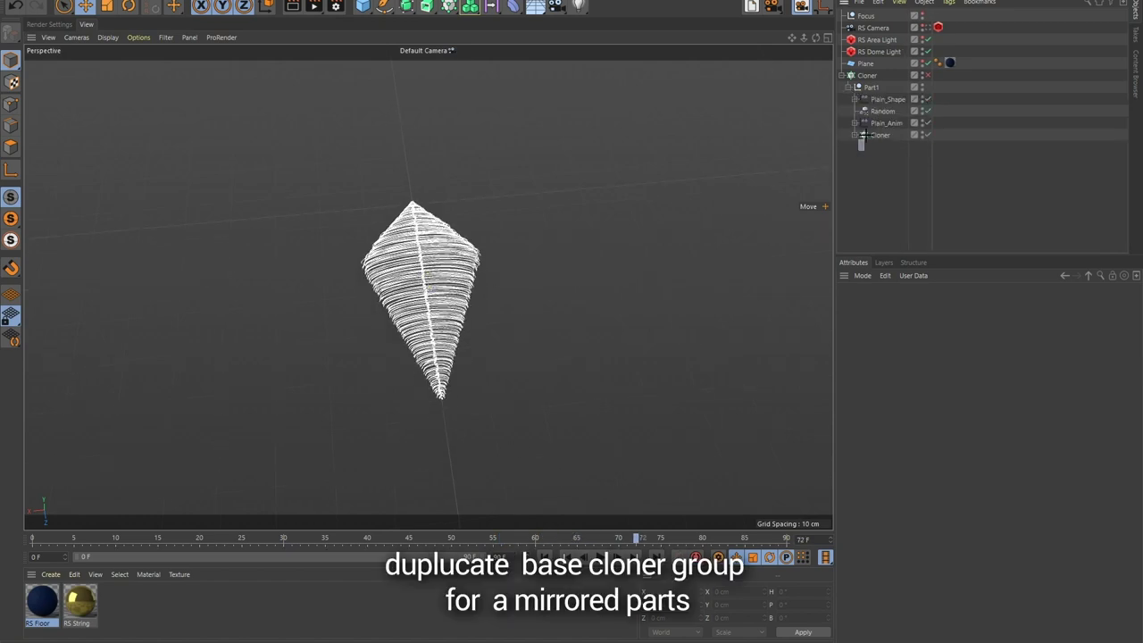
# Step: Group Plain_Shape, Random, Plain_Anim and Cloner under Part1 into a new null
pyautogui.moveTo(860, 153); pyautogui.dragTo(891, 103)
pyautogui.hotkey('alt', 'g')
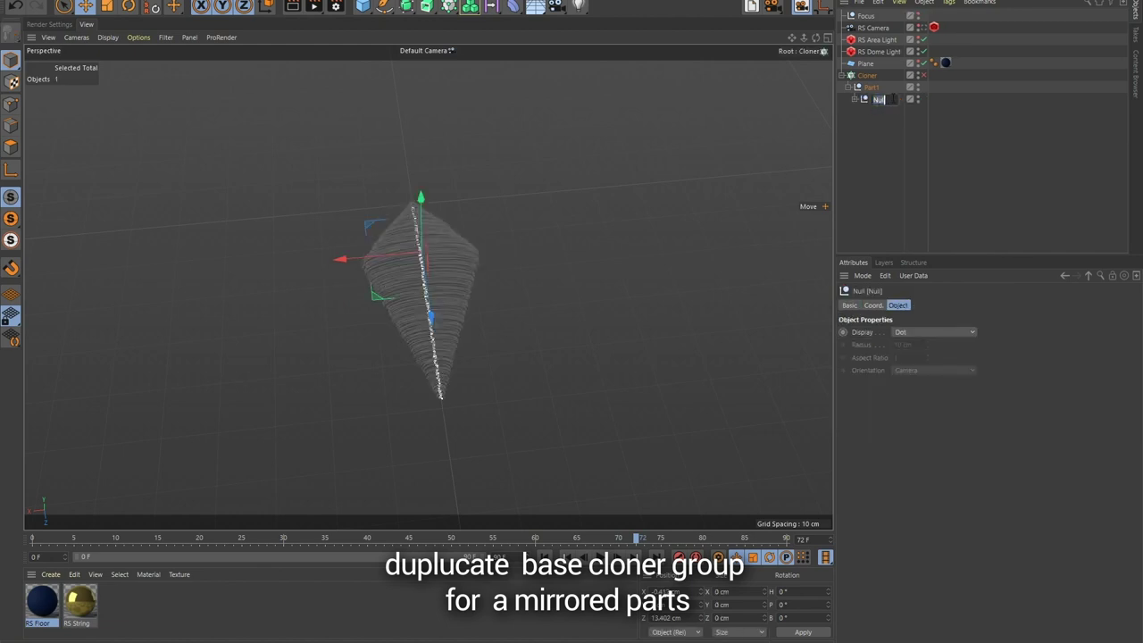
pyautogui.doubleClick(878, 99)
pyautogui.press('BackSpace')
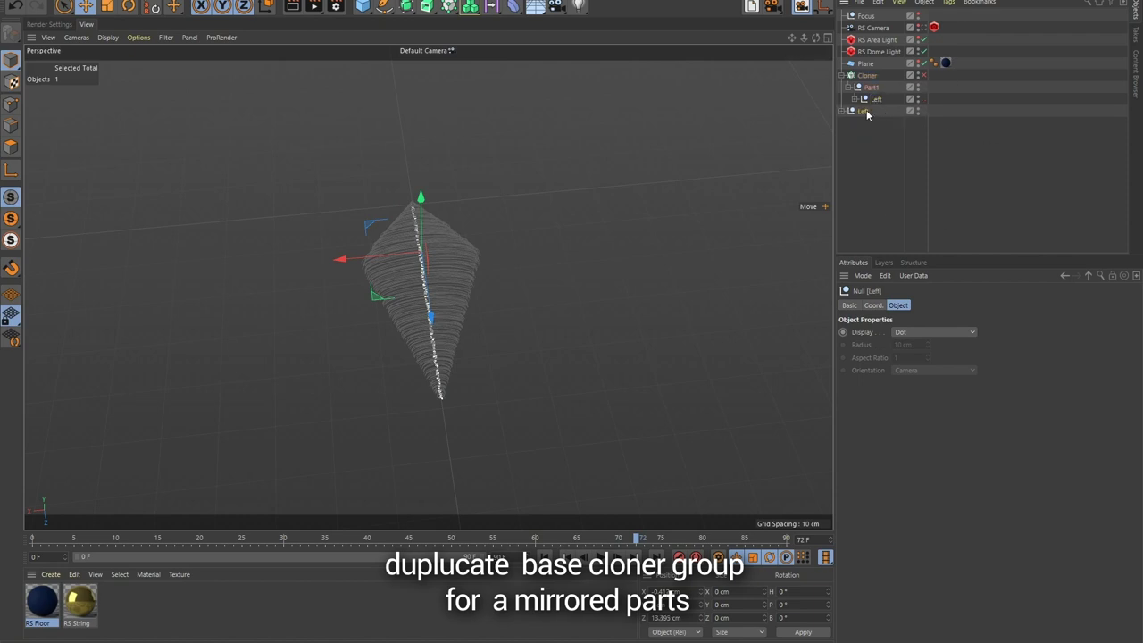
# Step: Duplicate the petal null below the original and name the copy Right
pyautogui.keyDown('ctrl'); pyautogui.moveTo(881, 108); pyautogui.dragTo(868, 111); pyautogui.keyUp('ctrl')
pyautogui.doubleClick(878, 110)
pyautogui.write('t')
pyautogui.press('Return')
# Step: Rename the two petal nulls to Left_part and Right_part
pyautogui.click(877, 99)
pyautogui.write('_s')
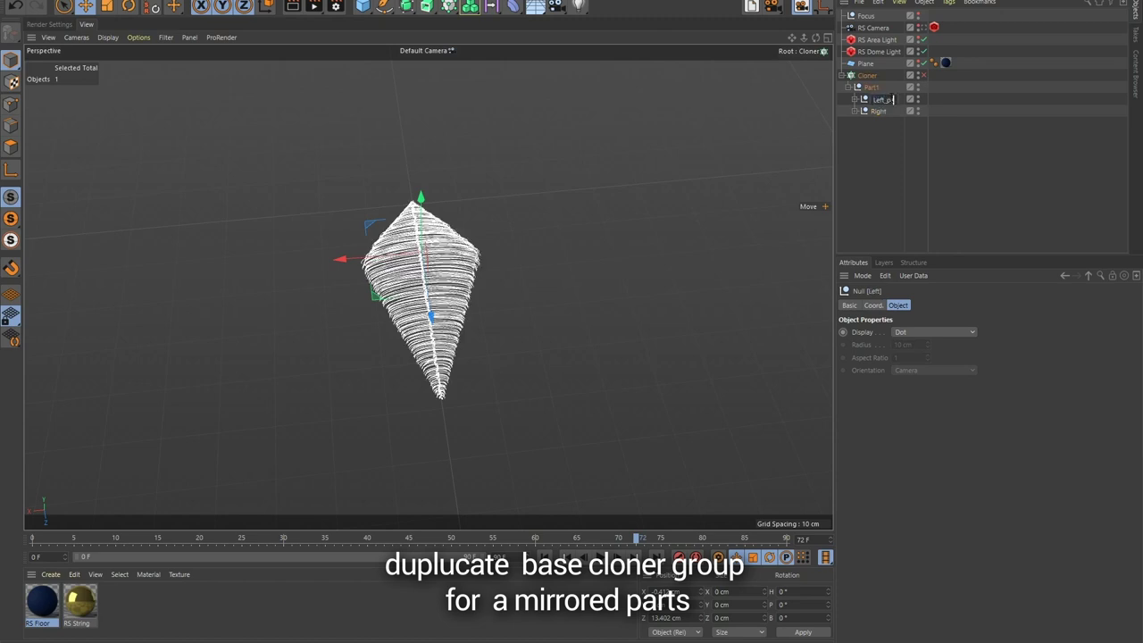
pyautogui.write('art')
pyautogui.press('Return')
pyautogui.doubleClick(879, 111)
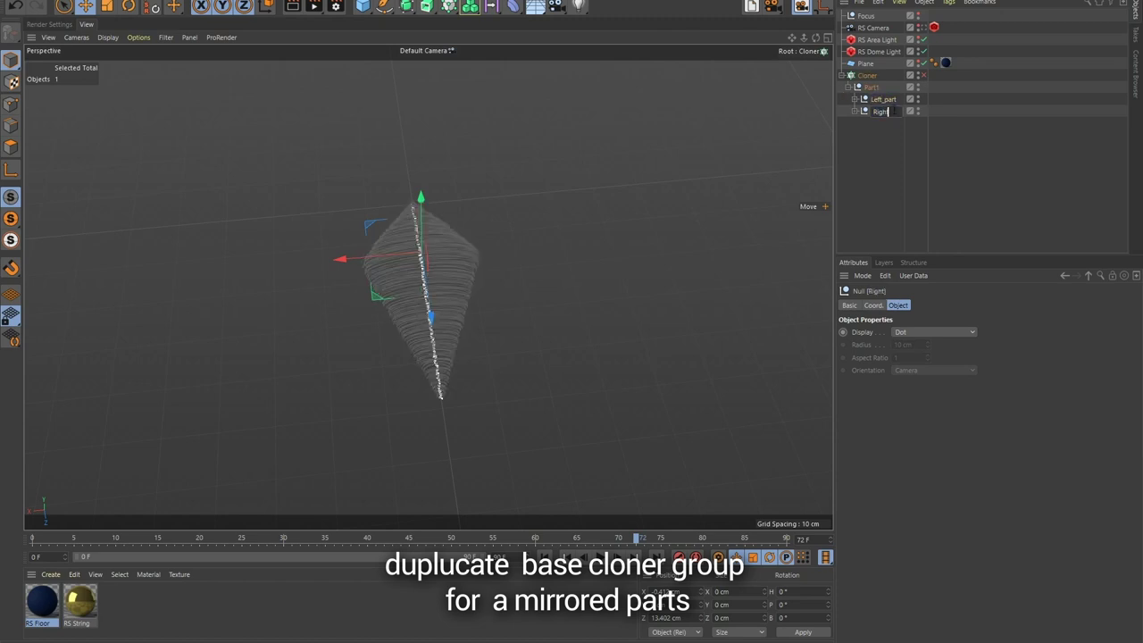
pyautogui.write('_prt')
pyautogui.press('Return')
# Step: Select Right_part and expand it to show its children
pyautogui.click(906, 121)
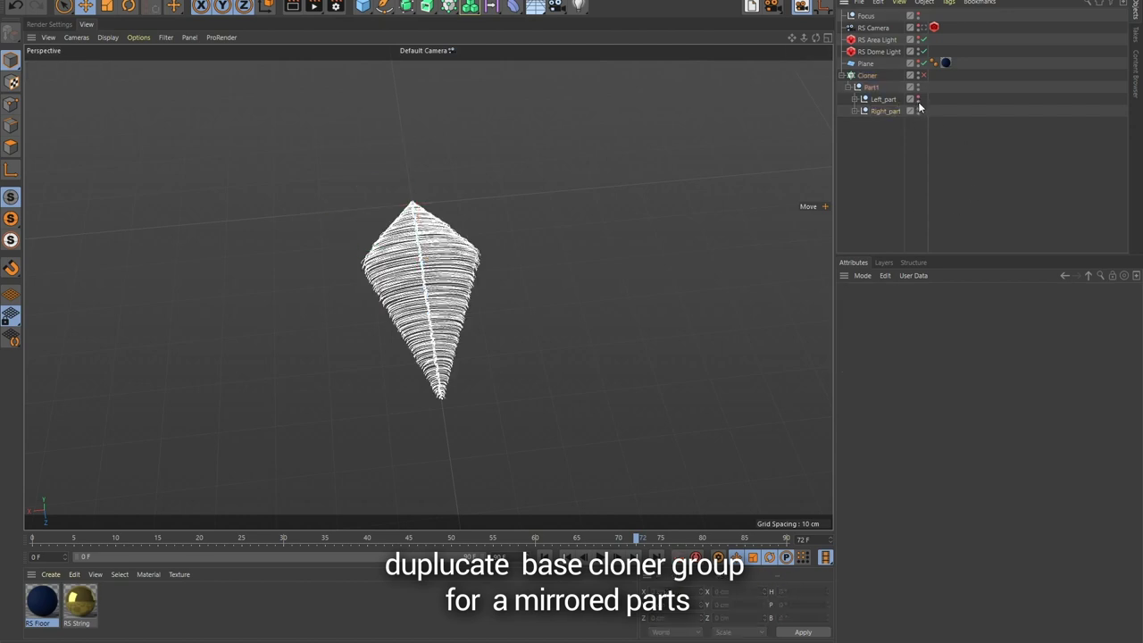
pyautogui.click(882, 111)
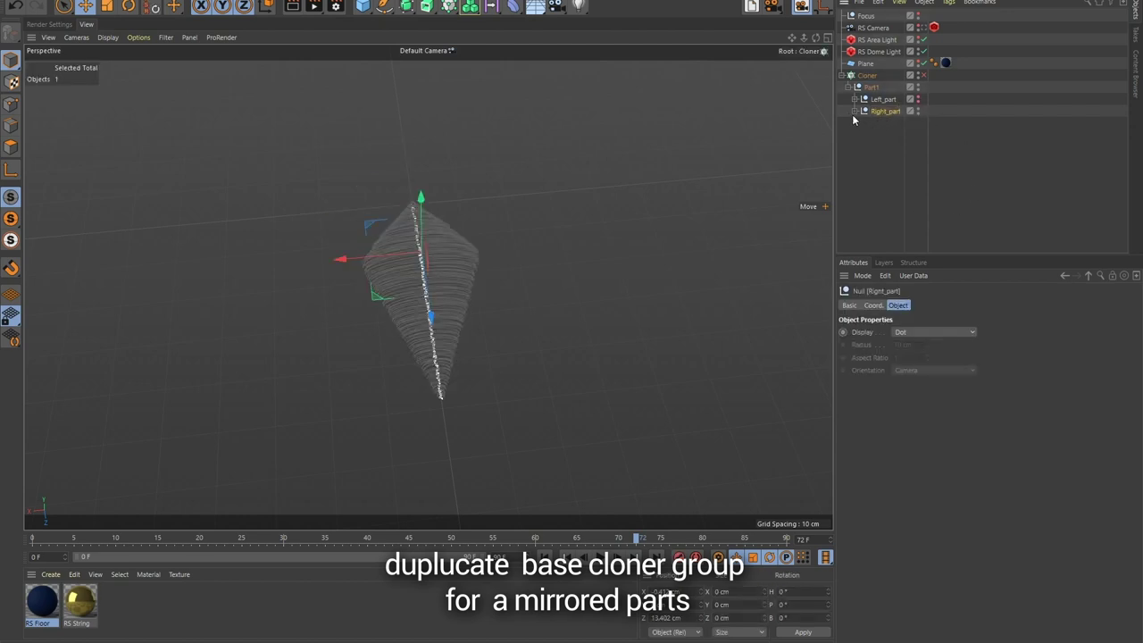
pyautogui.click(855, 112)
# Step: Move both Right_part Arcs to X -7.944 cm and make Left_part visible again
pyautogui.click(895, 206)
pyautogui.keyDown('ctrl'); pyautogui.click(896, 182); pyautogui.keyUp('ctrl')
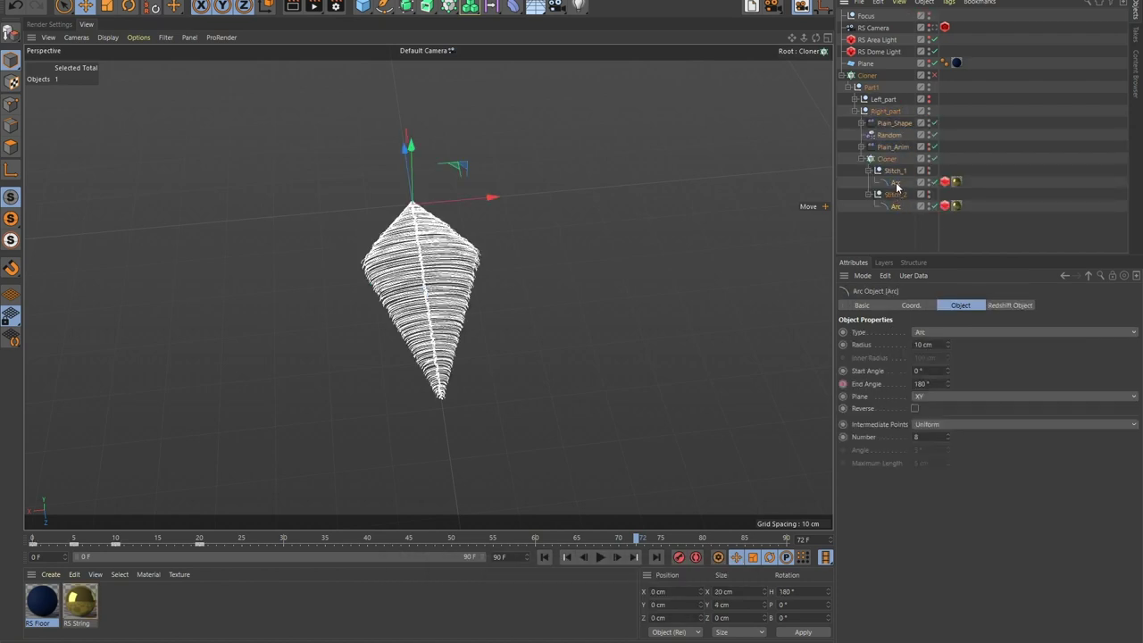
pyautogui.moveTo(332, 212); pyautogui.dragTo(378, 219)
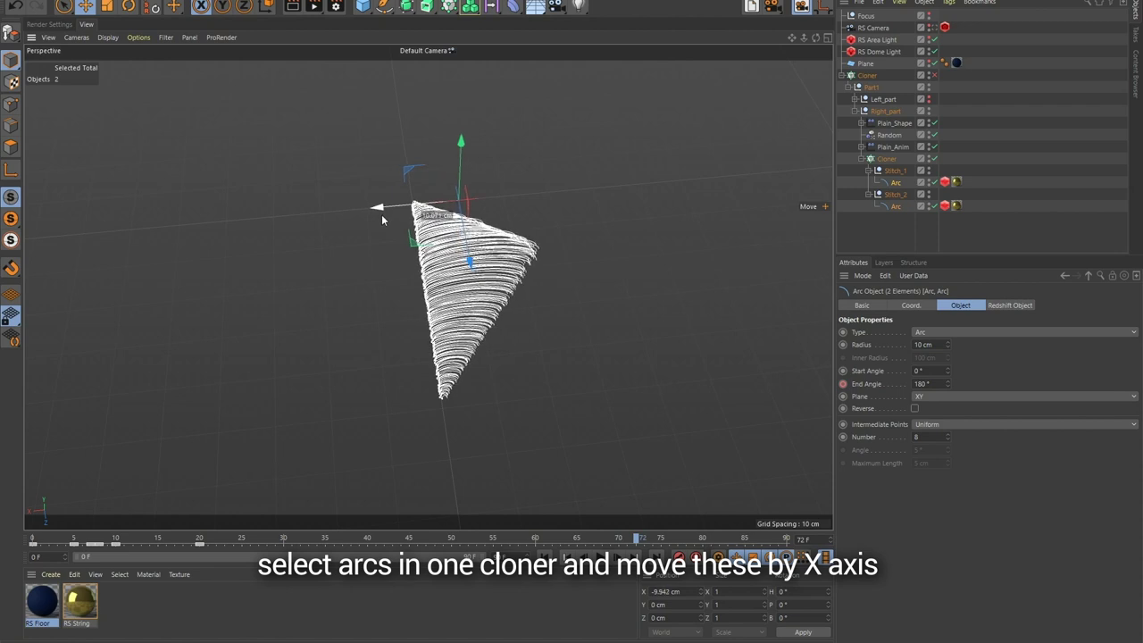
pyautogui.moveTo(378, 215); pyautogui.dragTo(378, 214)
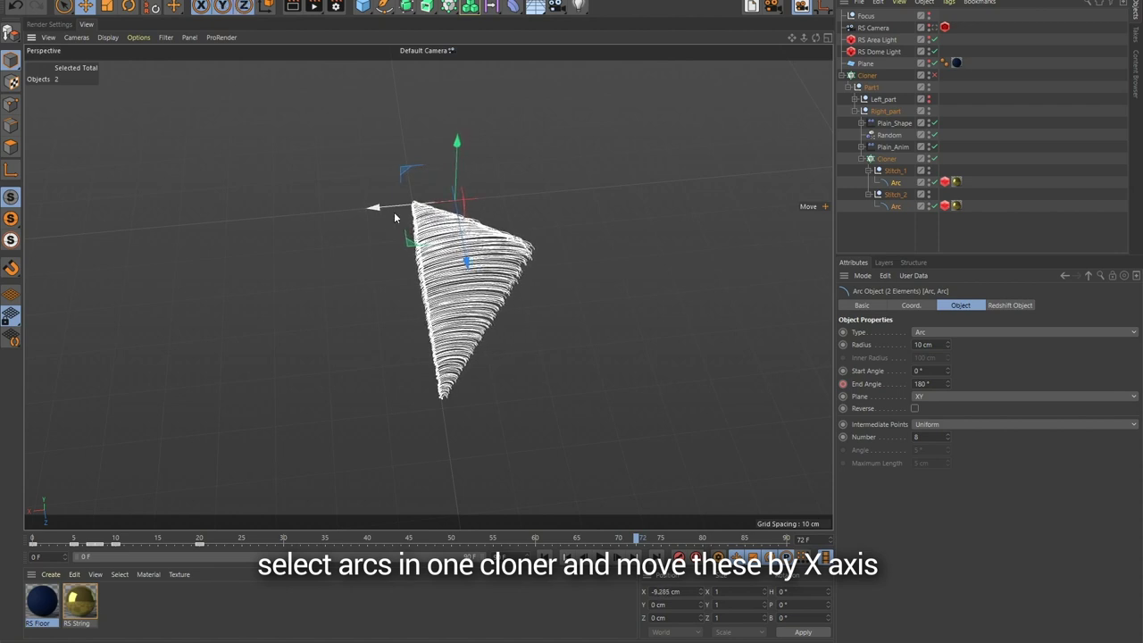
pyautogui.click(862, 305)
pyautogui.click(895, 306)
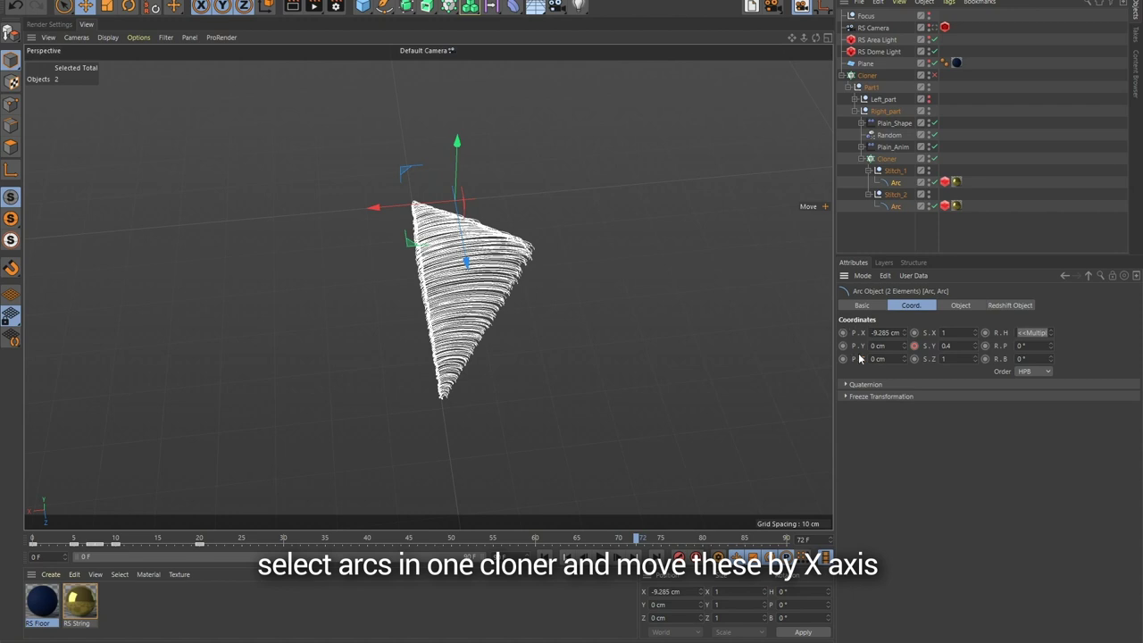
pyautogui.moveTo(375, 207); pyautogui.dragTo(379, 208)
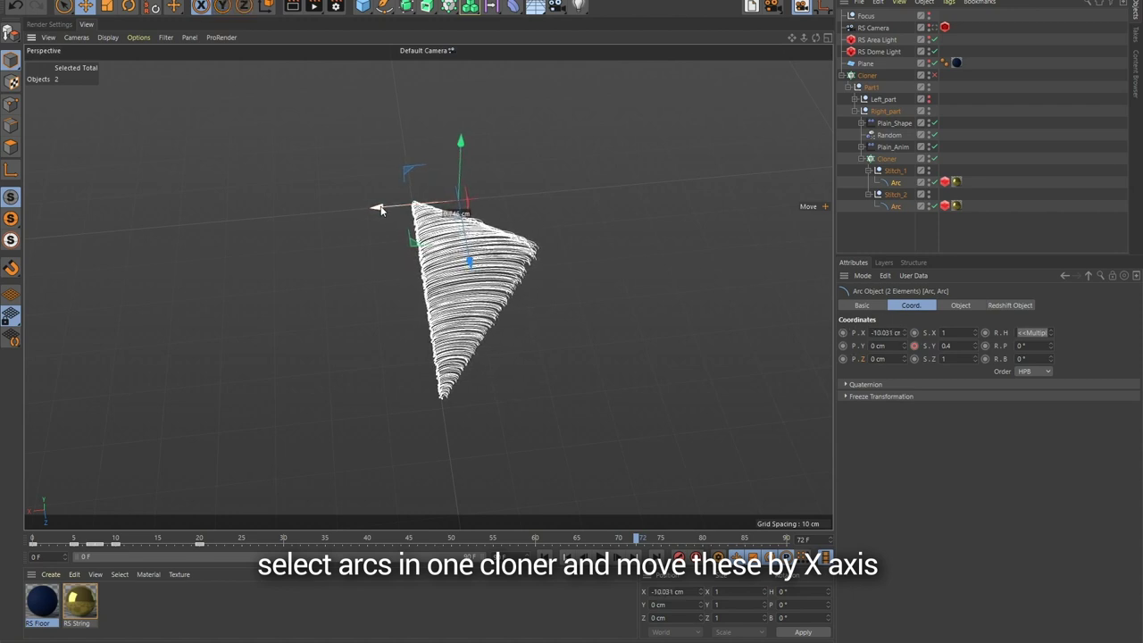
pyautogui.moveTo(379, 208); pyautogui.dragTo(408, 204)
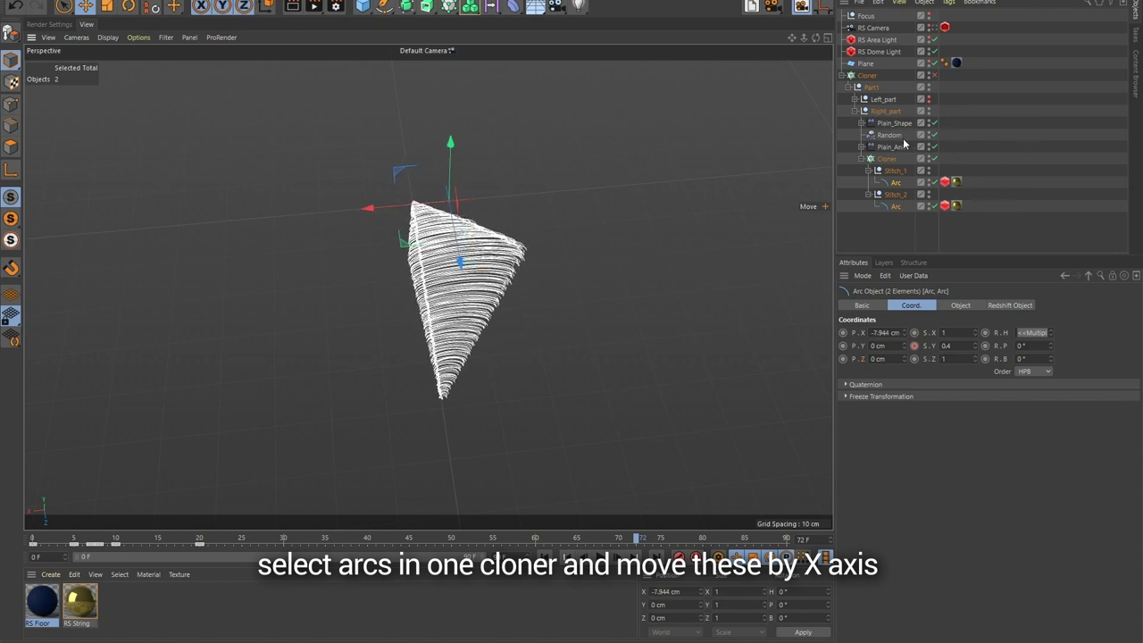
pyautogui.click(930, 99)
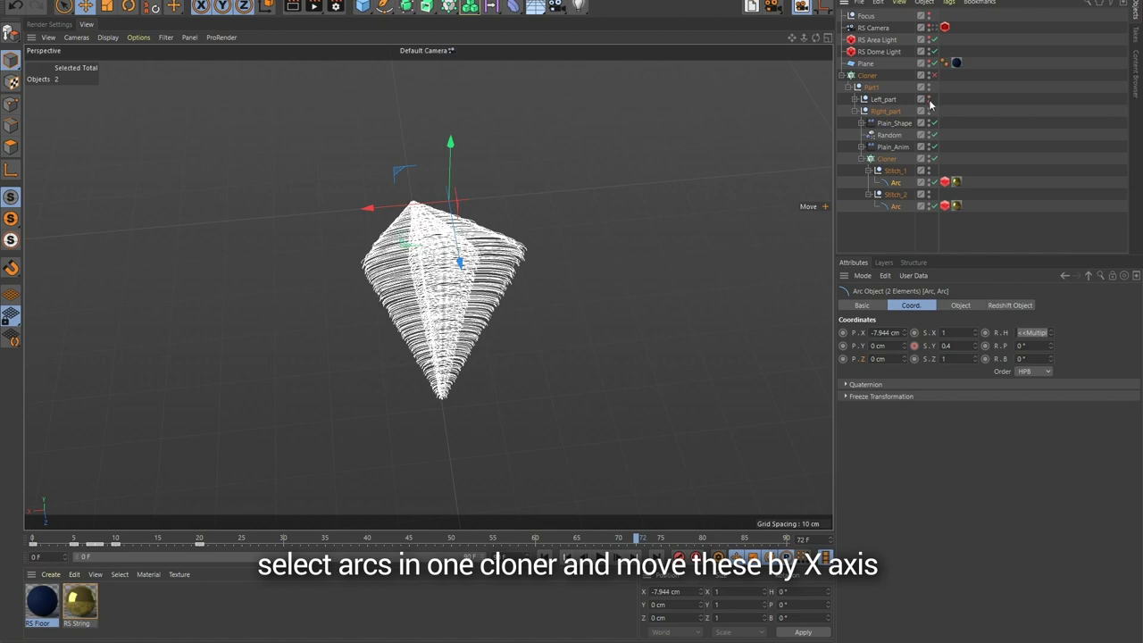
pyautogui.click(855, 101)
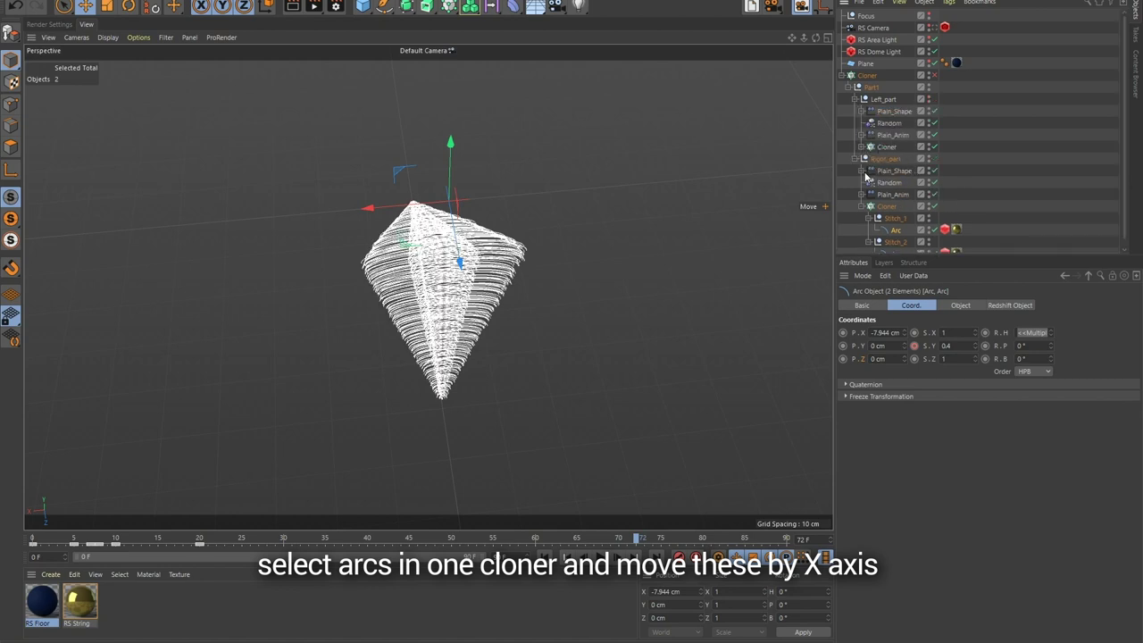
# Step: Shift both Left_part Arcs to X 7.34 cm, mirroring the right side's offset
pyautogui.moveTo(995, 255); pyautogui.dragTo(996, 373)
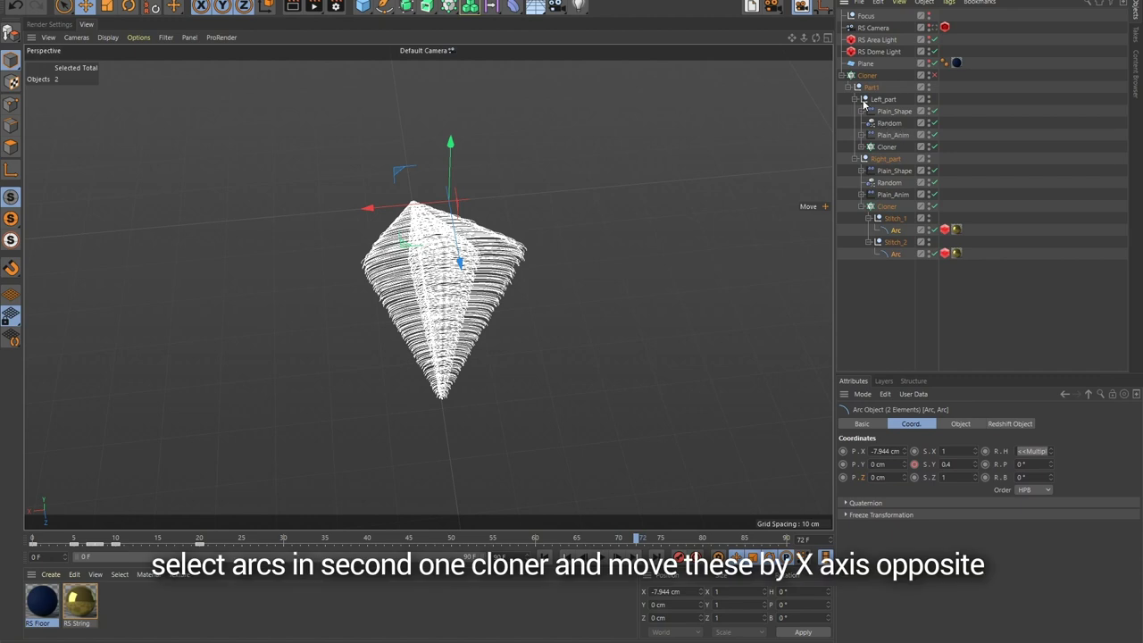
pyautogui.click(861, 148)
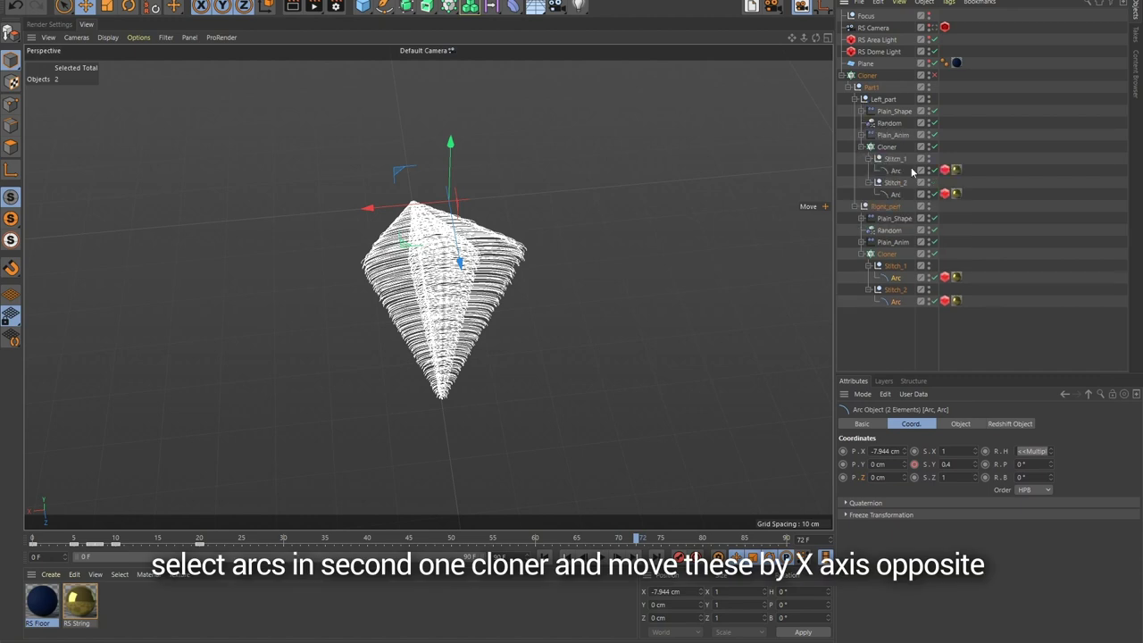
pyautogui.click(896, 171)
pyautogui.keyDown('ctrl'); pyautogui.click(895, 194); pyautogui.keyUp('ctrl')
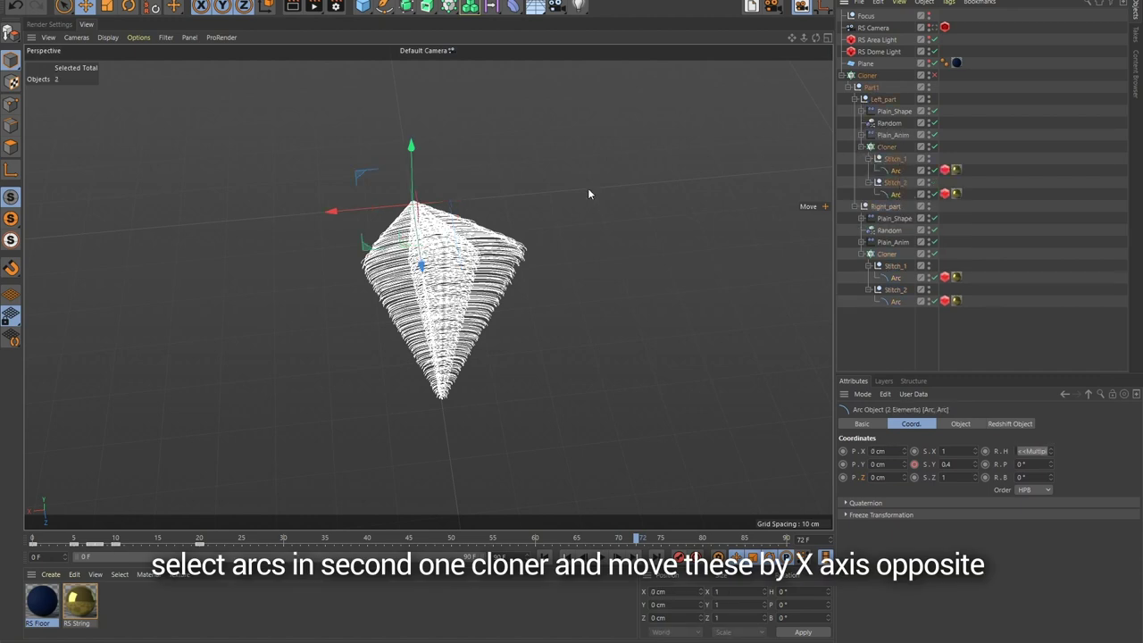
pyautogui.moveTo(338, 213); pyautogui.dragTo(301, 215)
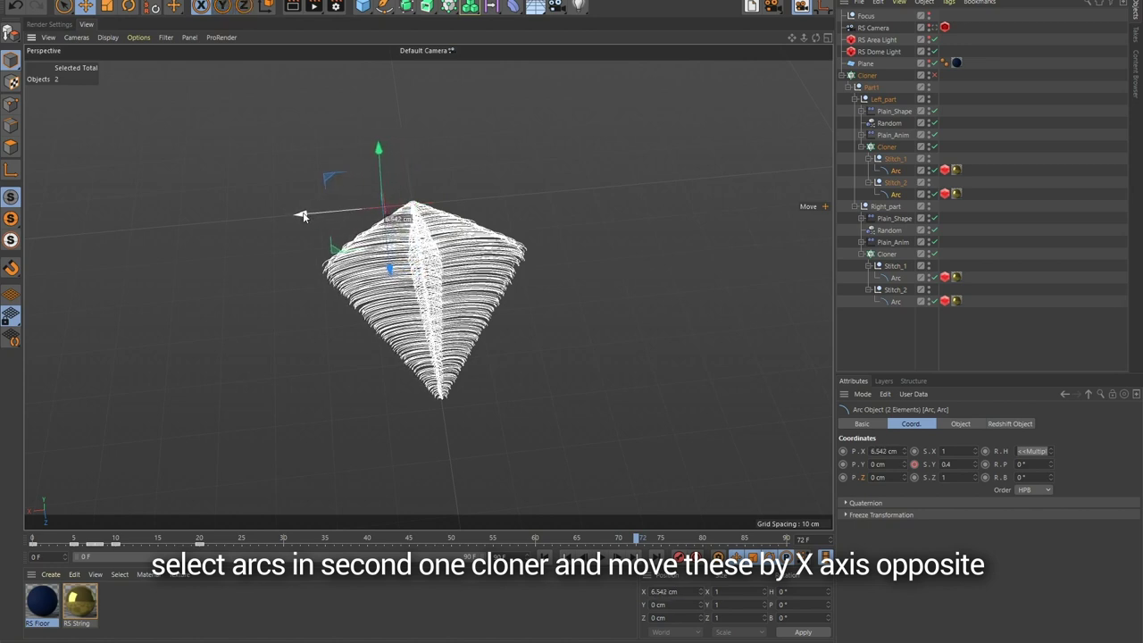
pyautogui.moveTo(301, 216); pyautogui.dragTo(304, 214)
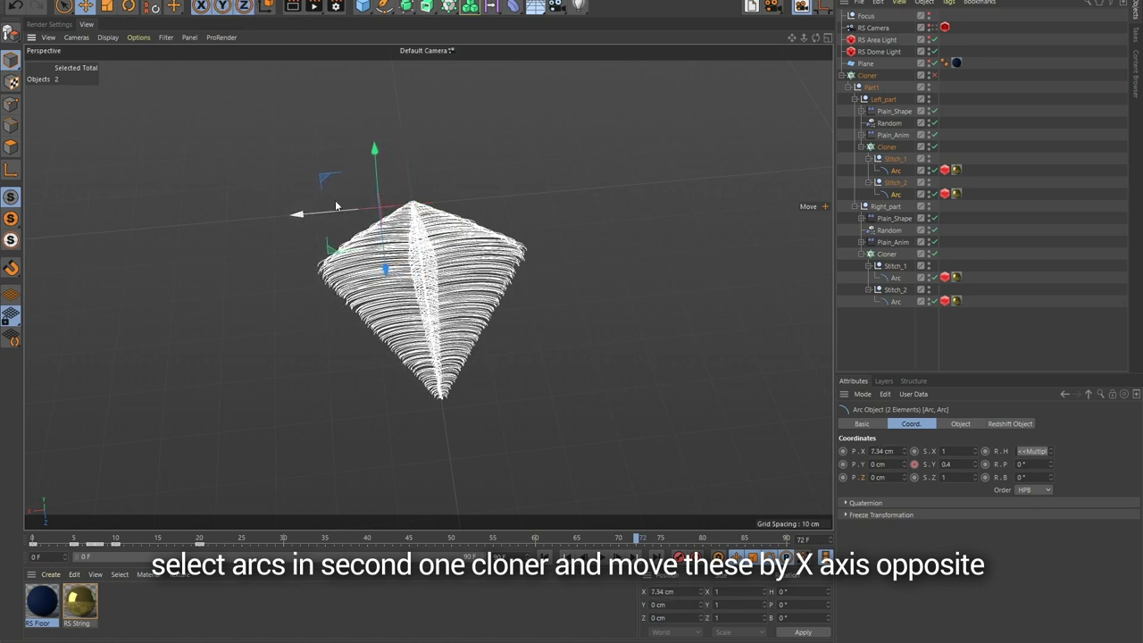
pyautogui.click(893, 134)
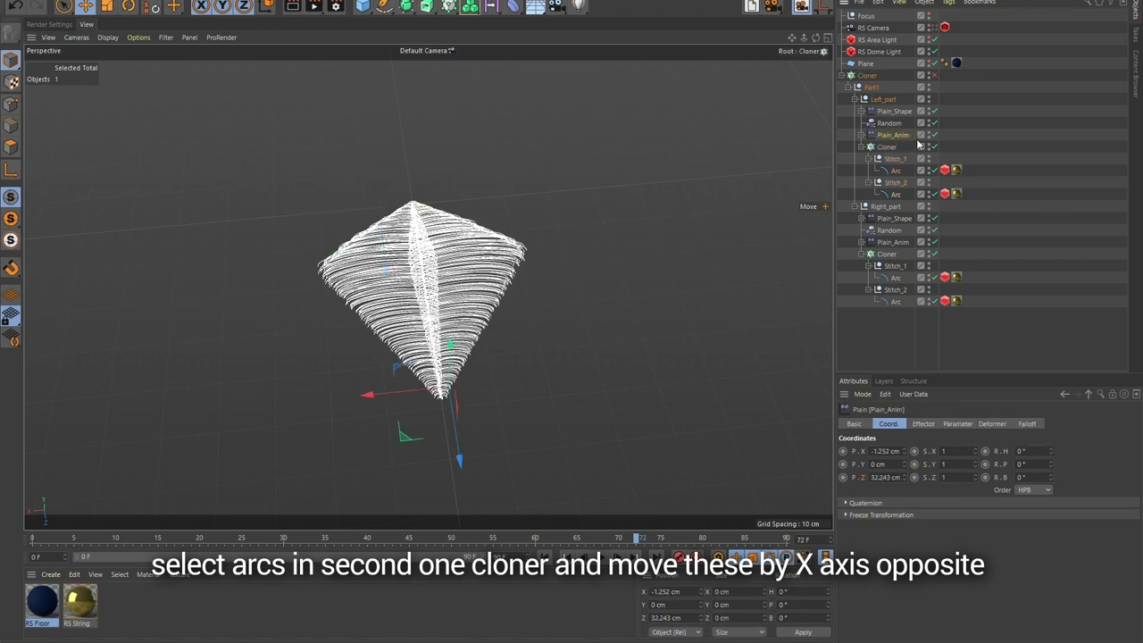
pyautogui.click(891, 159)
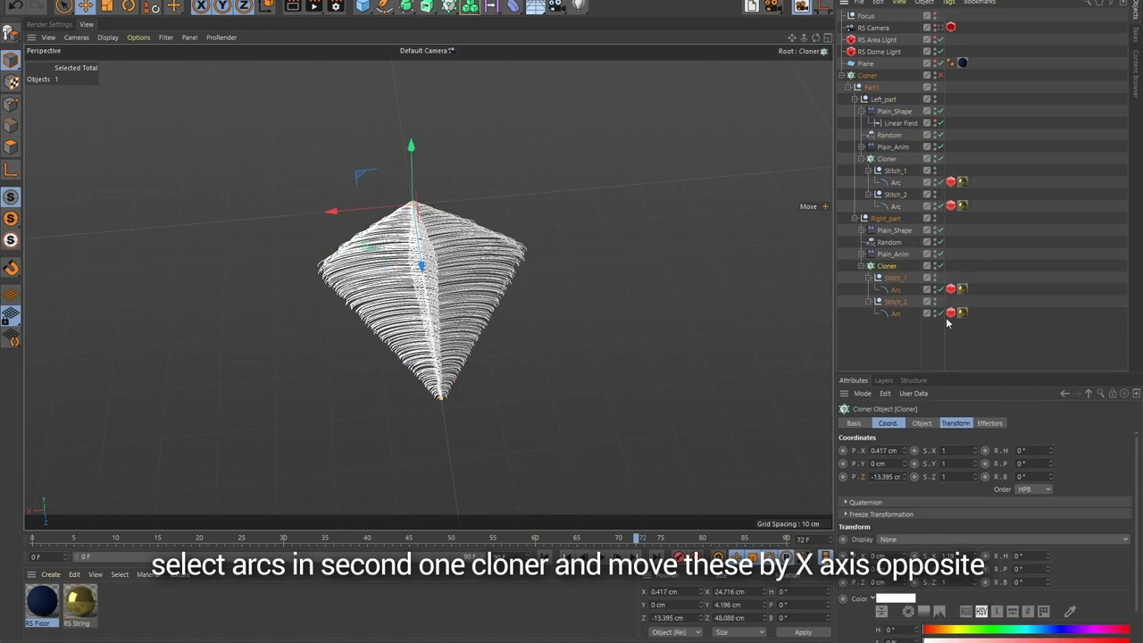
# Step: Set the right and left stitch Cloners' Scale X to 0.79 and 0.74, then re-enable the main Cloner
pyautogui.click(921, 424)
pyautogui.click(952, 425)
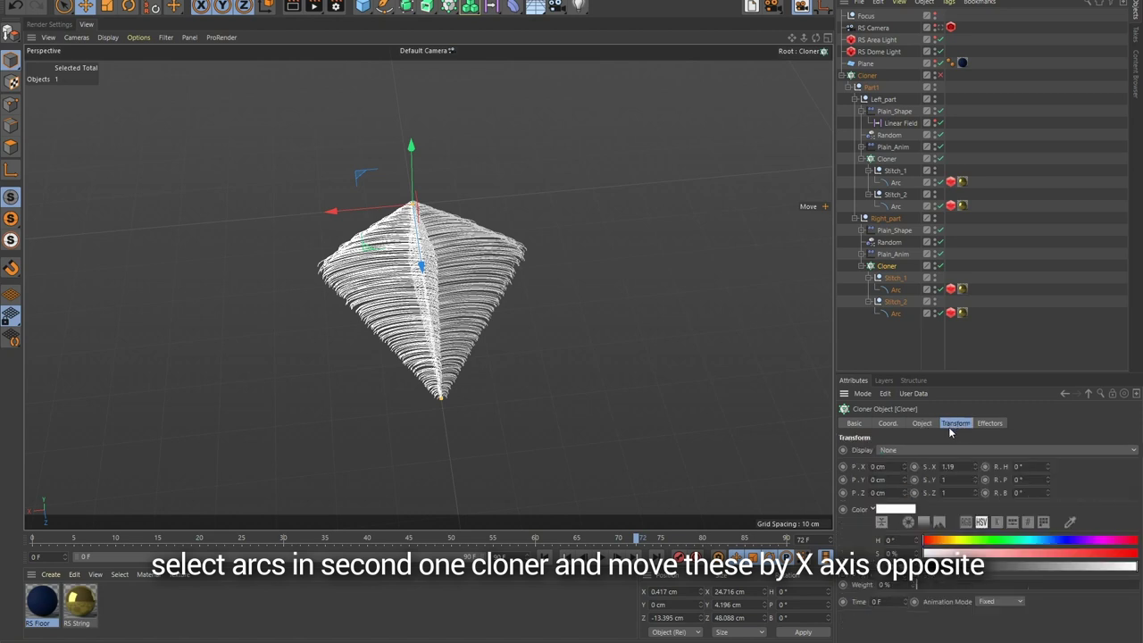
pyautogui.moveTo(976, 471); pyautogui.dragTo(976, 497)
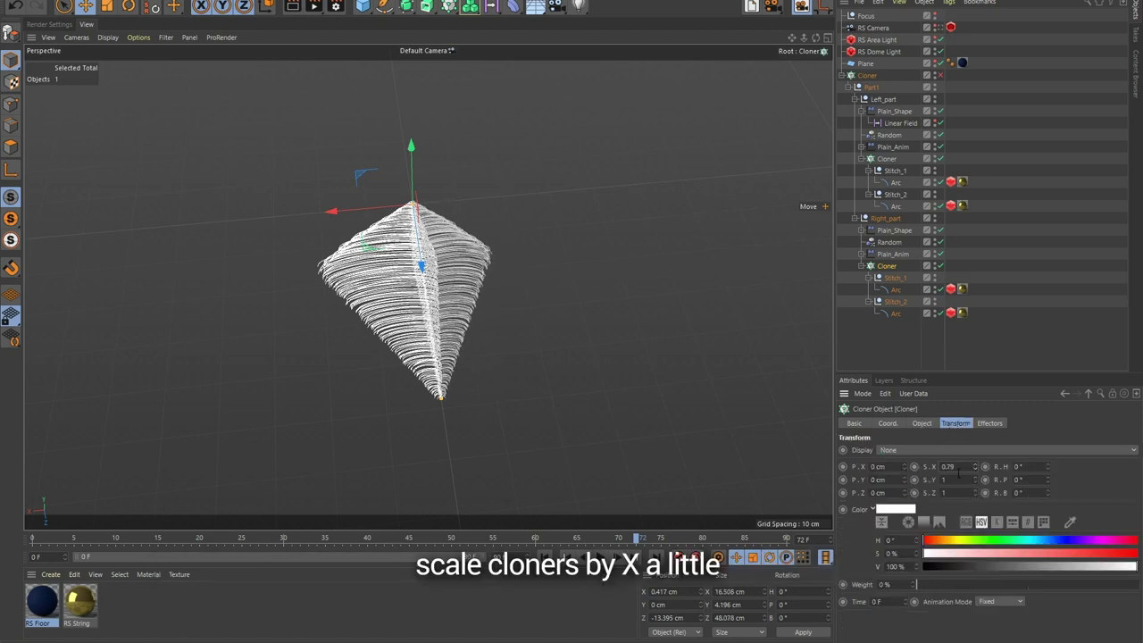
pyautogui.click(891, 163)
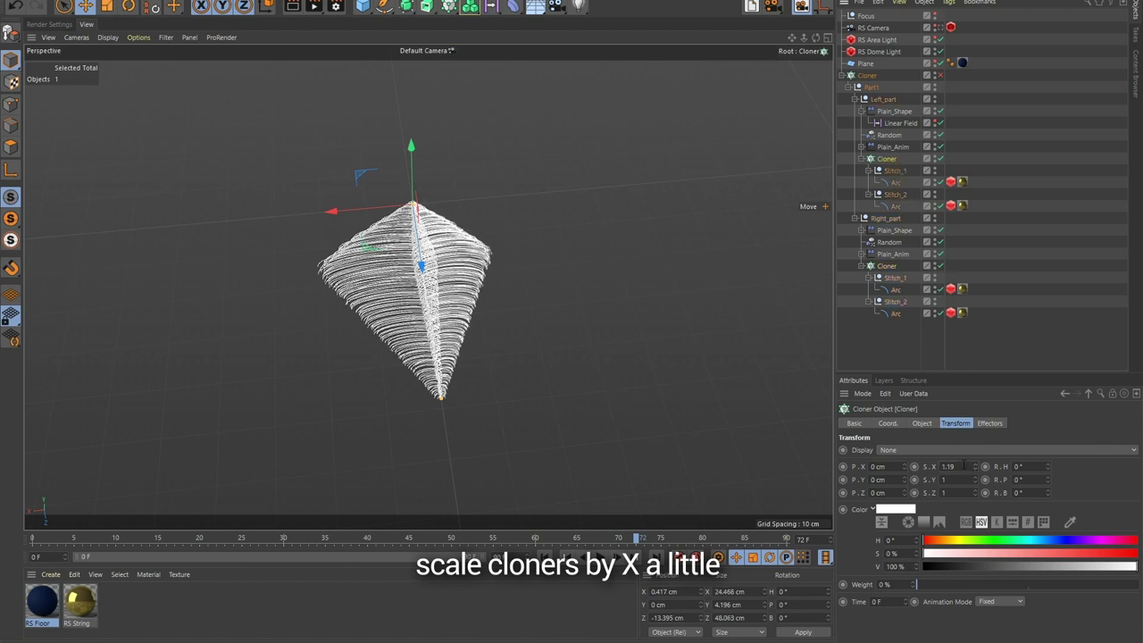
pyautogui.moveTo(977, 470); pyautogui.dragTo(975, 498)
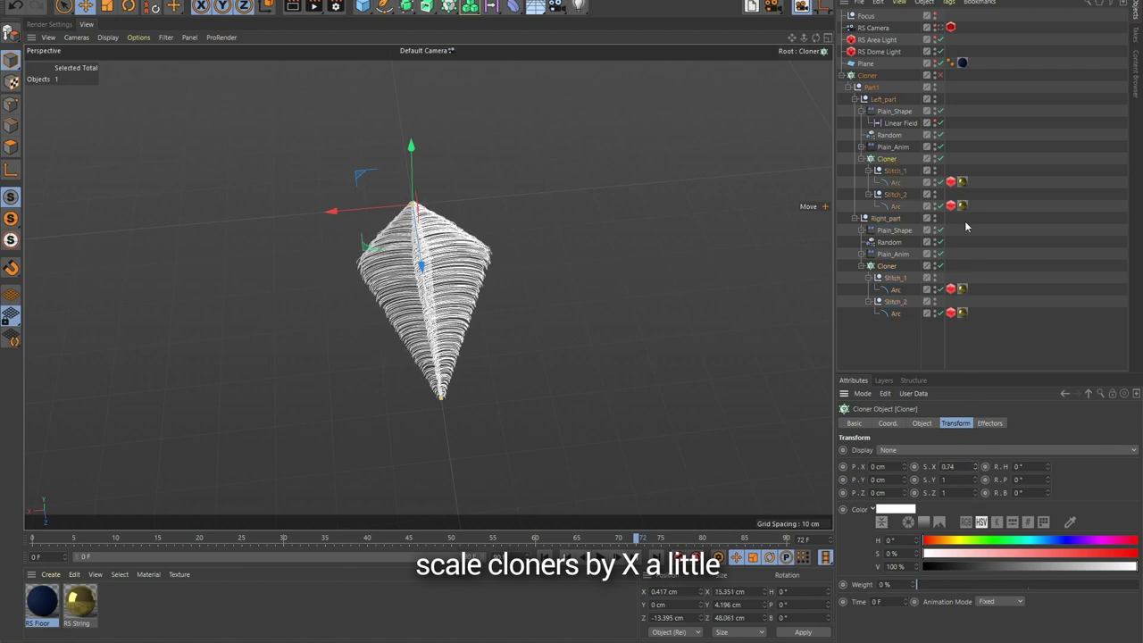
pyautogui.click(939, 77)
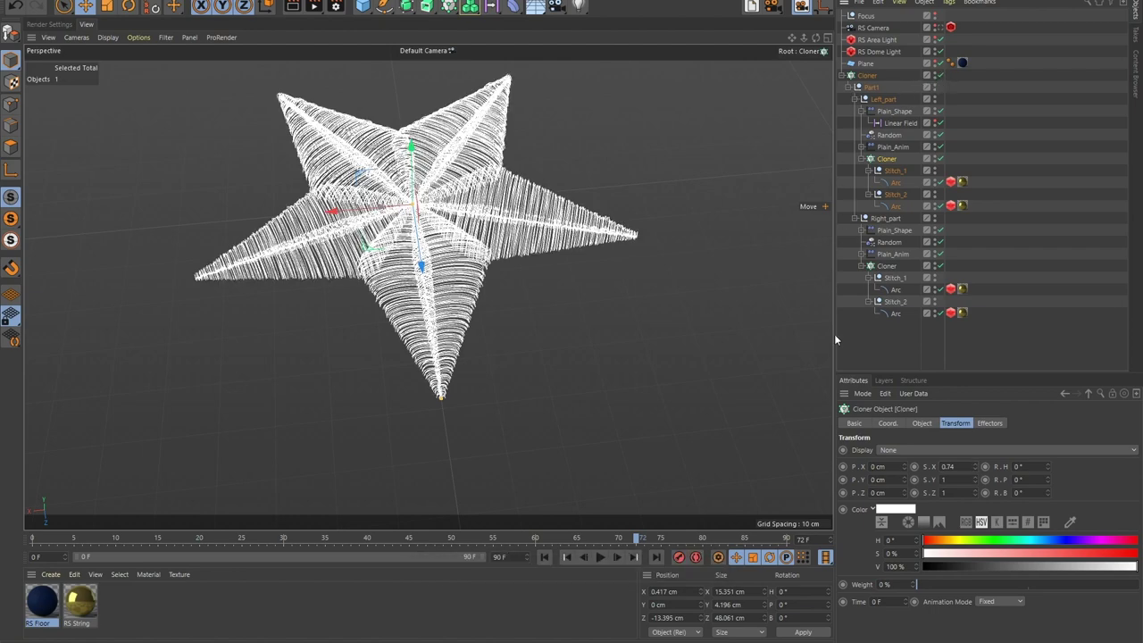
pyautogui.keyDown('alt'); pyautogui.moveTo(427, 251); pyautogui.dragTo(429, 266); pyautogui.keyUp('alt')
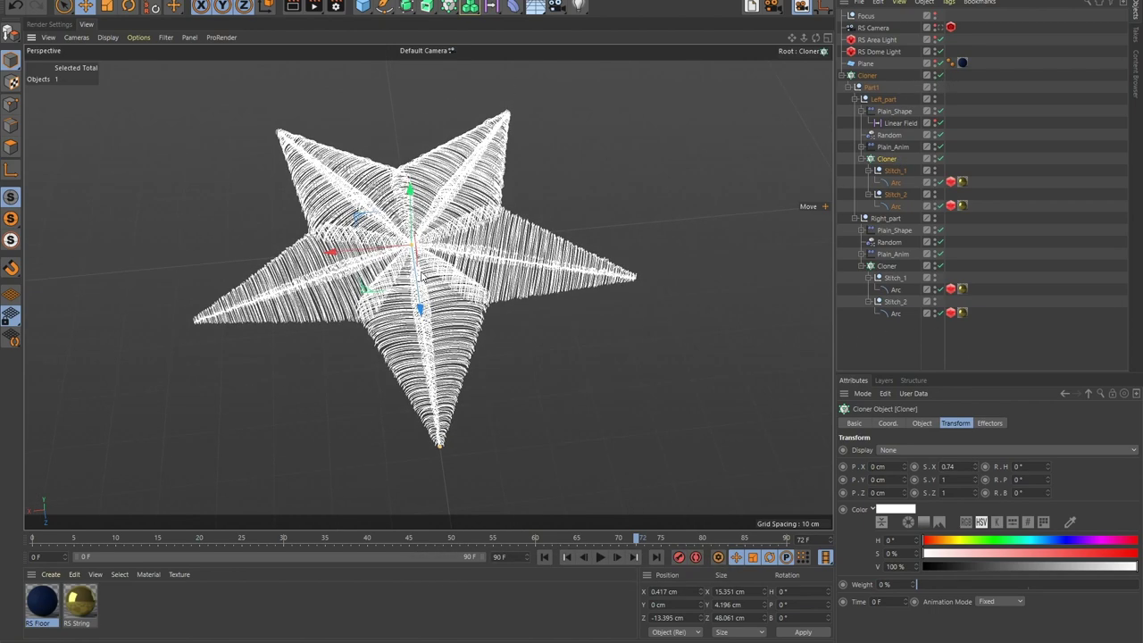
# Step: Open the Redshift RenderView and start the live IPR render
pyautogui.rightClick(548, 75)
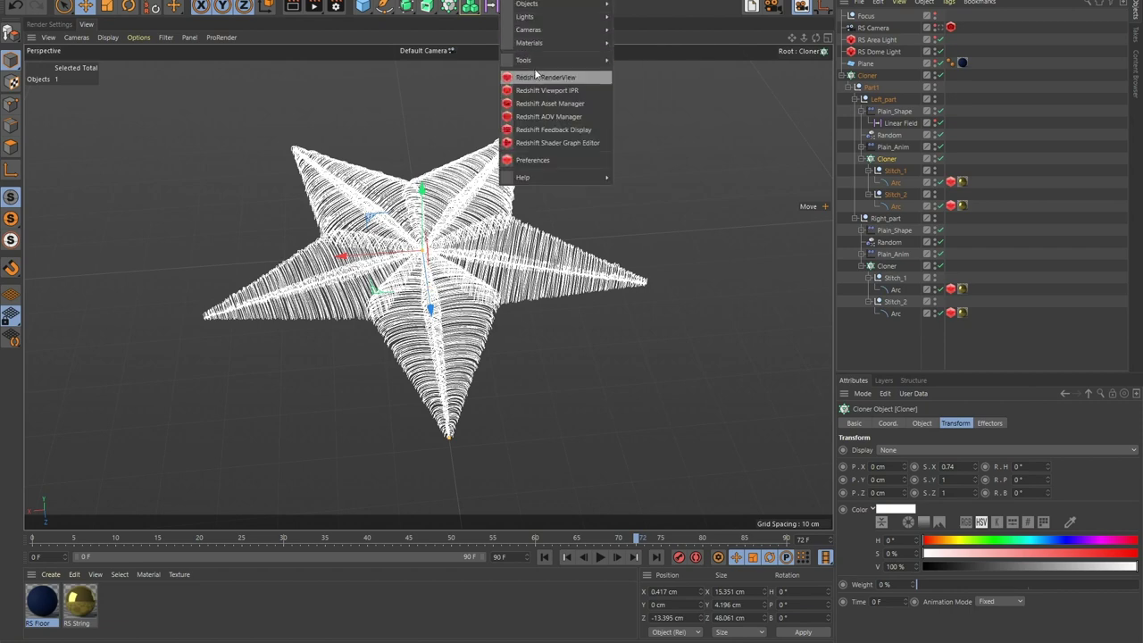
pyautogui.click(536, 76)
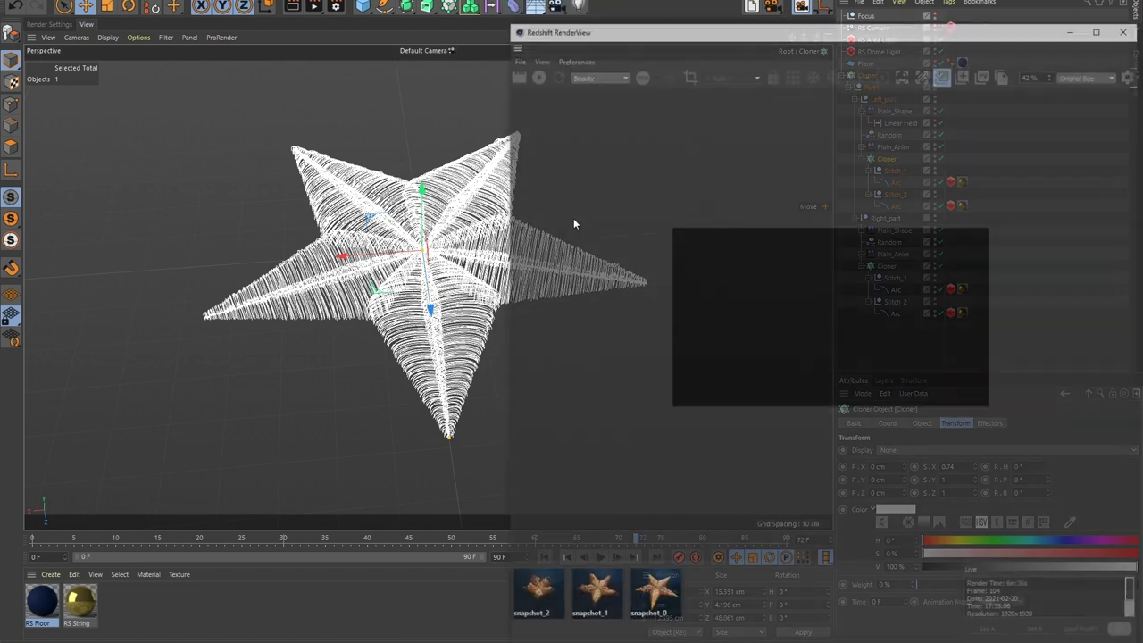
pyautogui.moveTo(829, 23); pyautogui.dragTo(437, 15)
pyautogui.scroll(2, 553, 282)
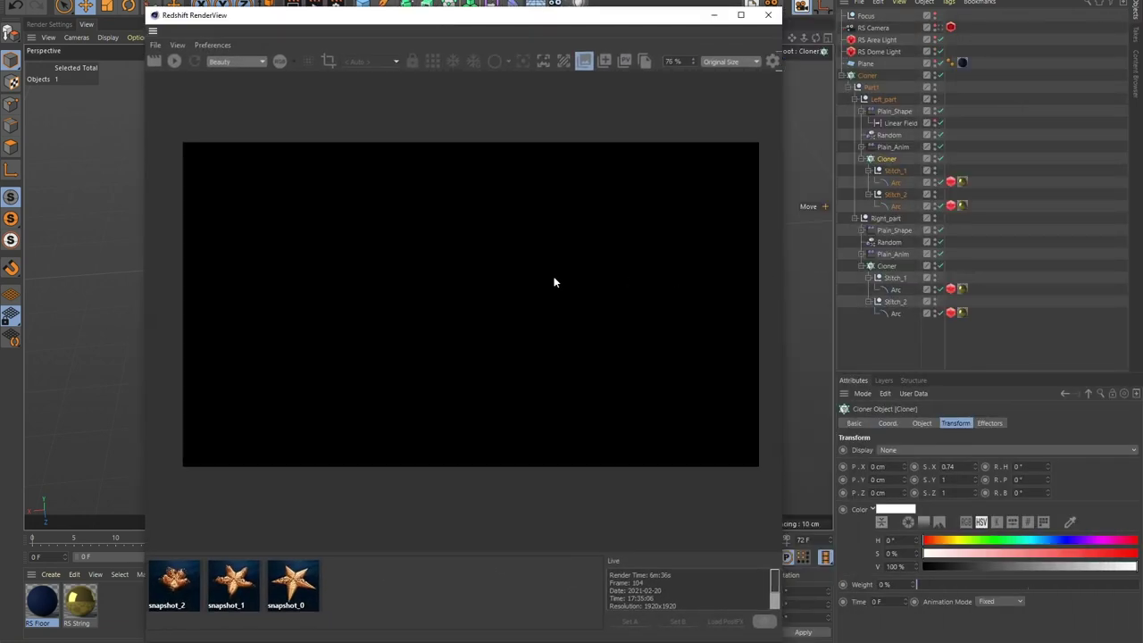
pyautogui.click(175, 61)
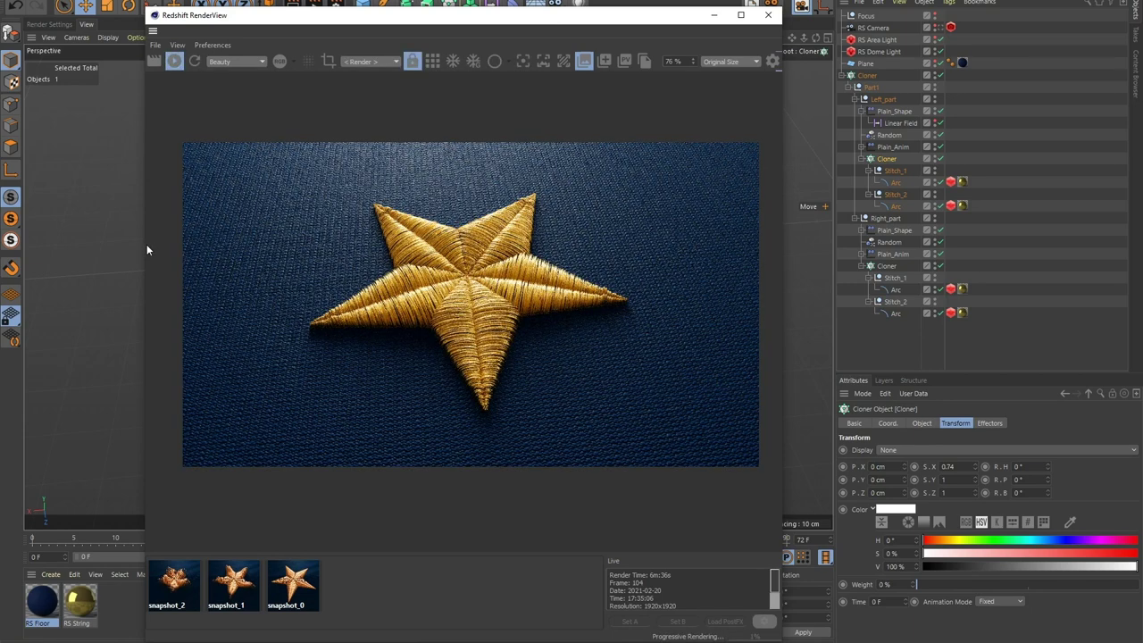
pyautogui.moveTo(268, 20); pyautogui.dragTo(412, 0)
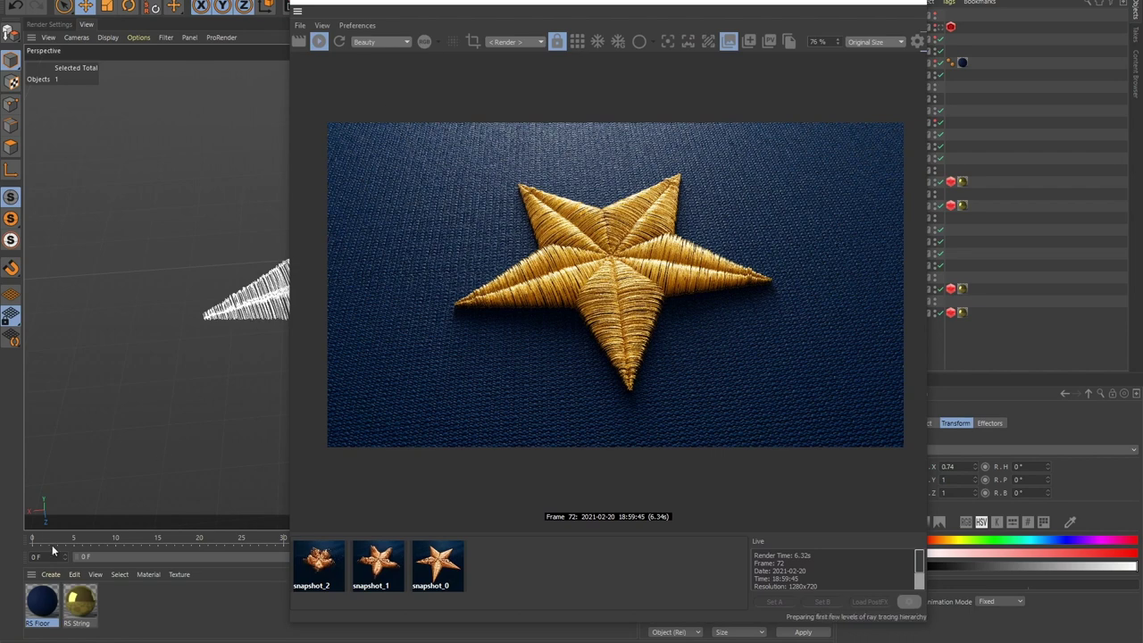
# Step: Render the star at frame 80, save it as snapshot_3, and close the RenderView
pyautogui.moveTo(52, 551); pyautogui.dragTo(143, 547)
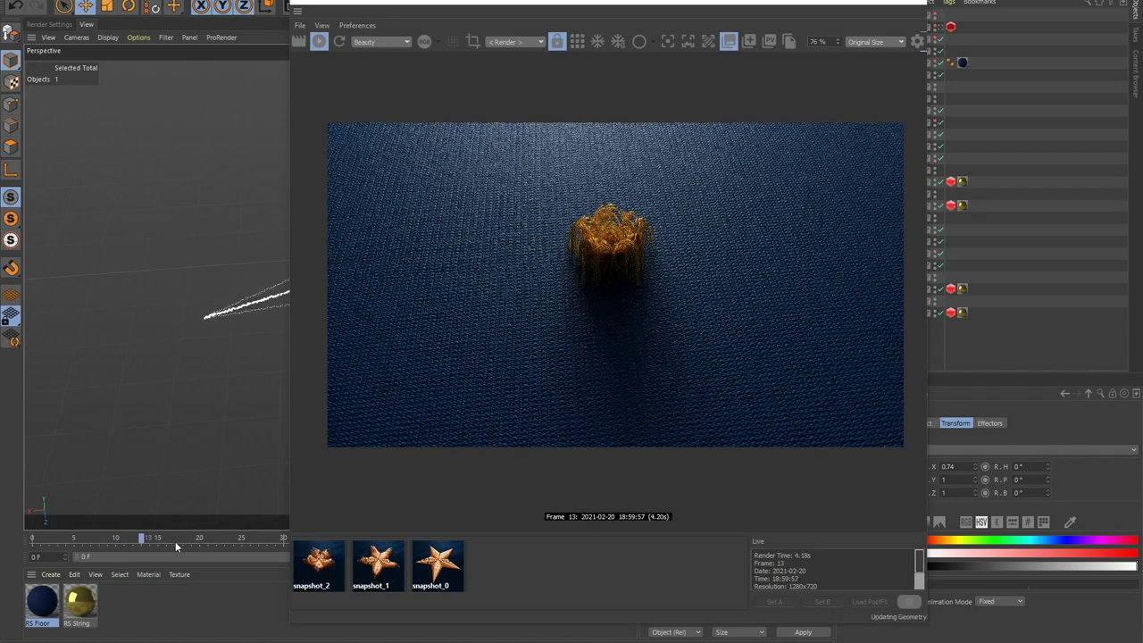
pyautogui.moveTo(175, 546); pyautogui.dragTo(242, 538)
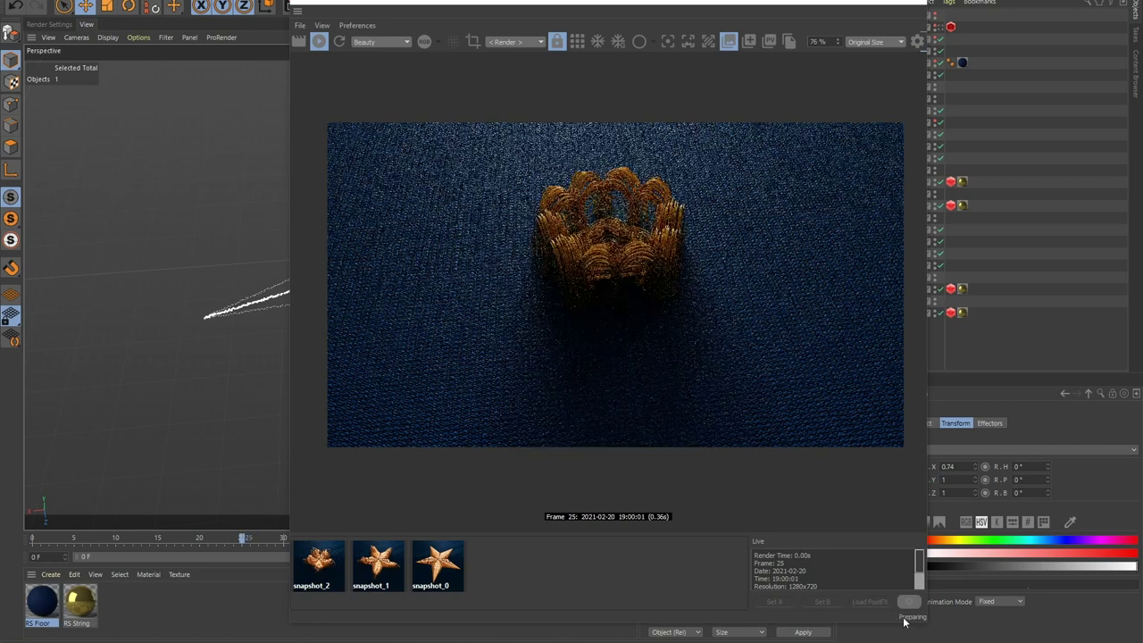
pyautogui.moveTo(904, 623); pyautogui.dragTo(900, 517)
pyautogui.moveTo(242, 538); pyautogui.dragTo(538, 542)
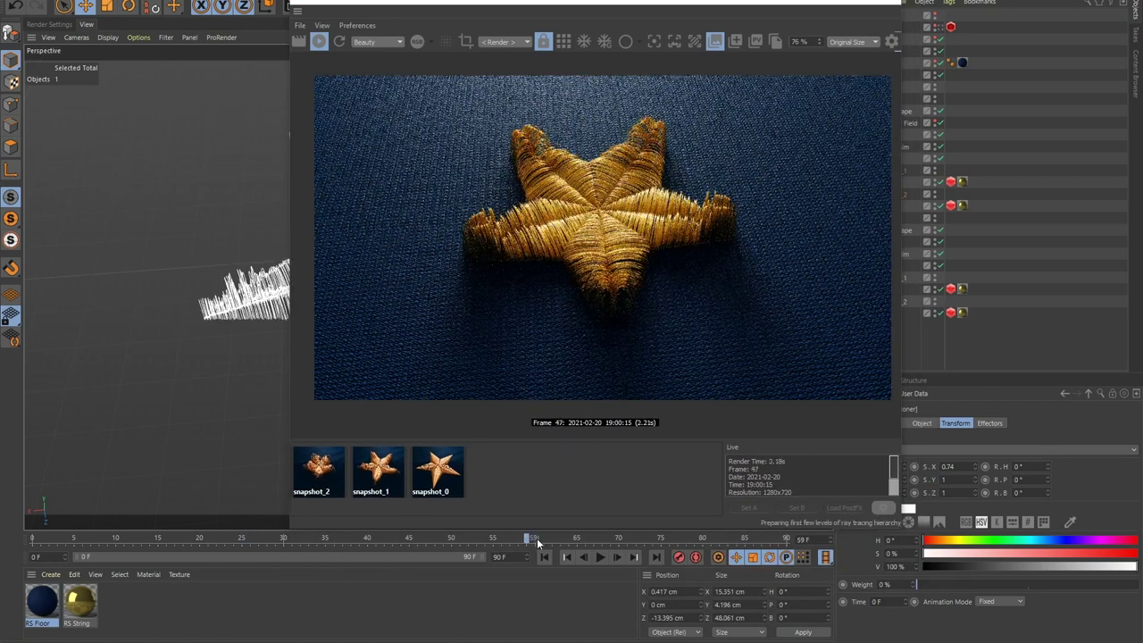
pyautogui.click(602, 538)
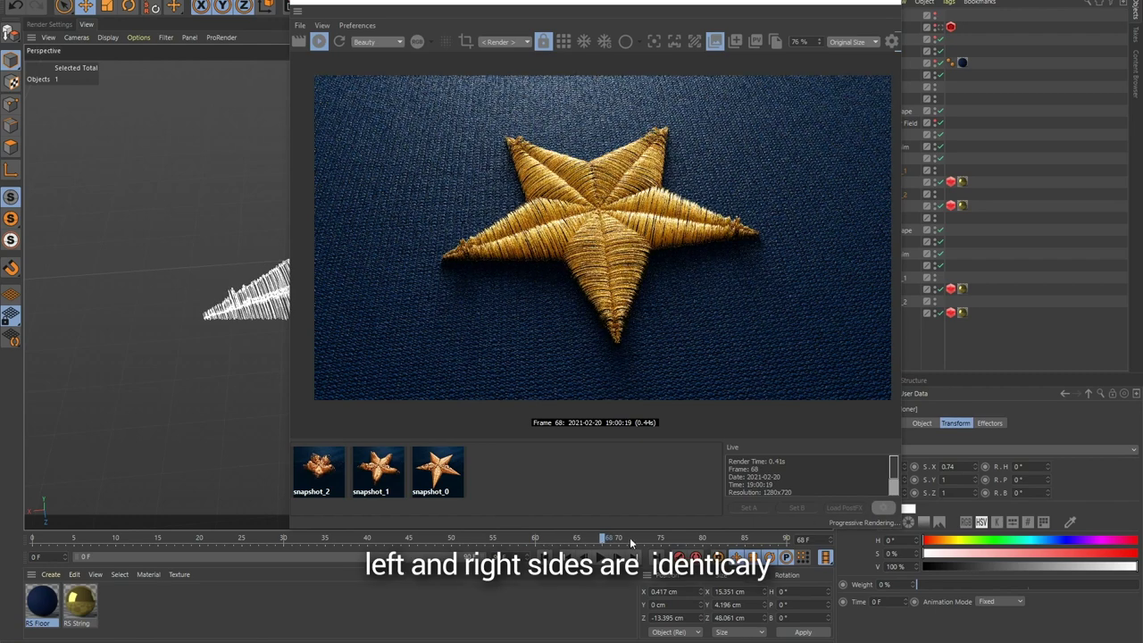
pyautogui.click(703, 541)
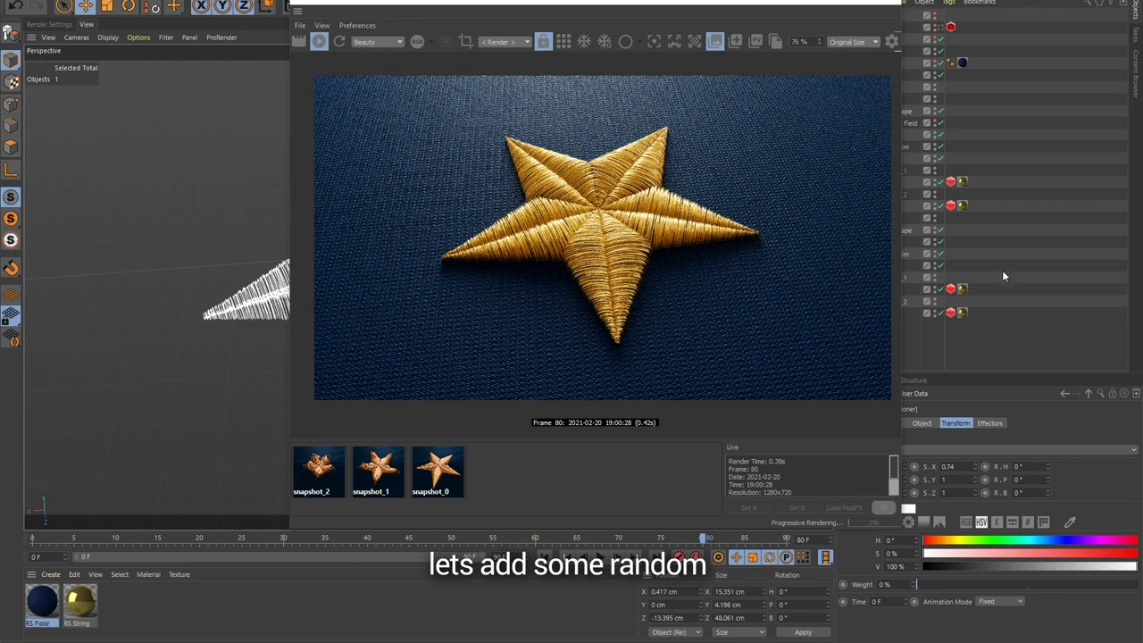
pyautogui.click(734, 41)
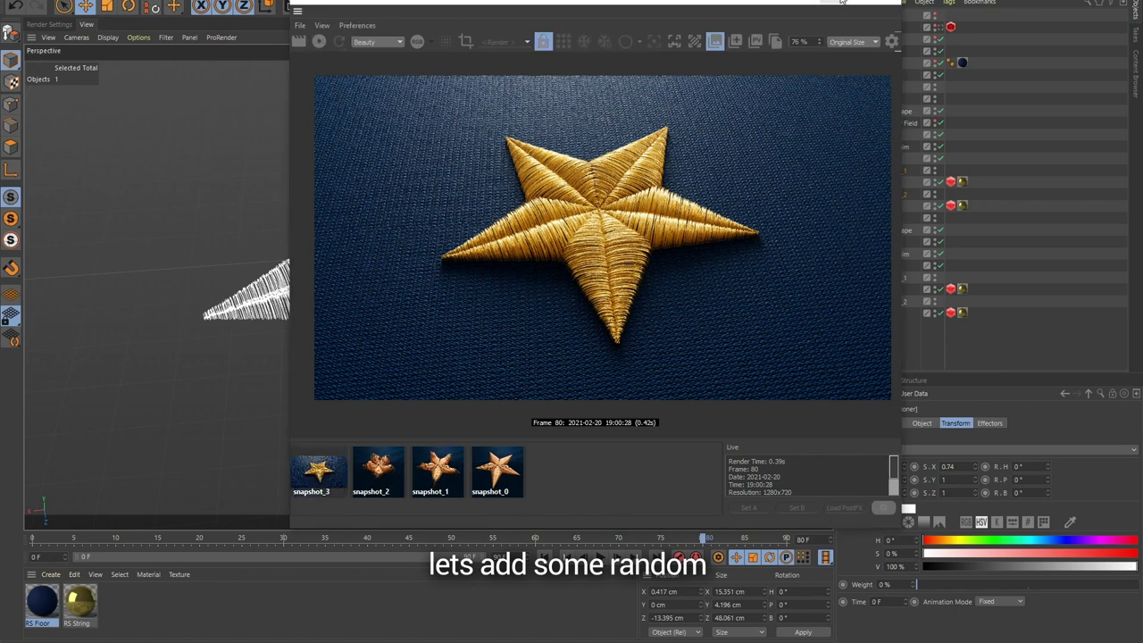
pyautogui.click(931, 128)
# Step: Set the left Random effector seed to 12349 and the Shader Field's Noise seed to 668
pyautogui.click(891, 135)
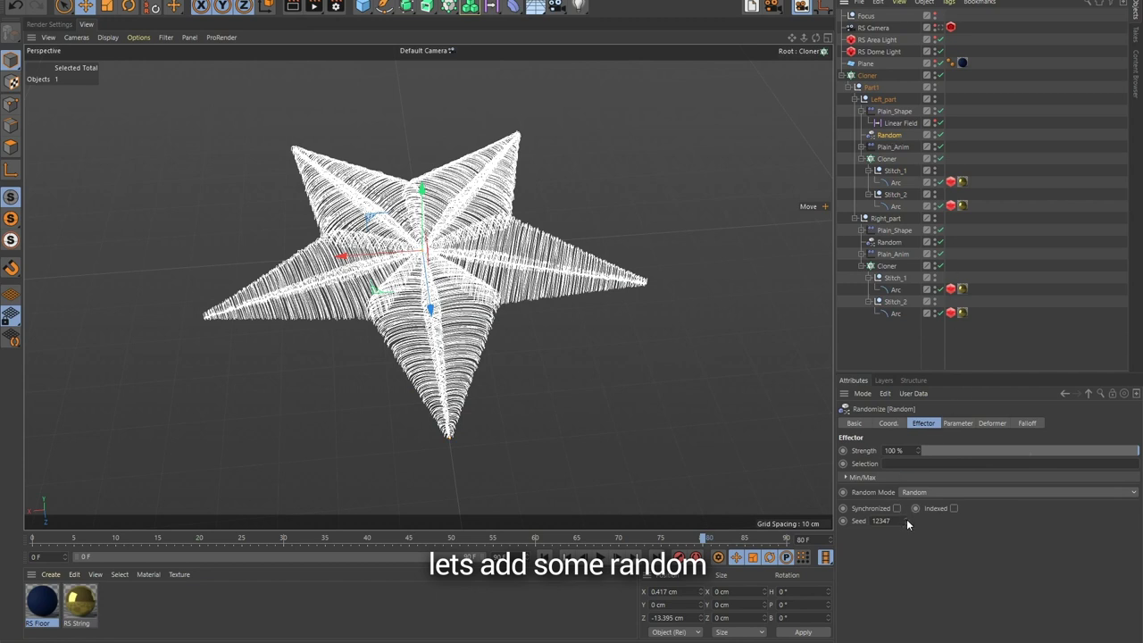
pyautogui.click(906, 518)
pyautogui.click(906, 518)
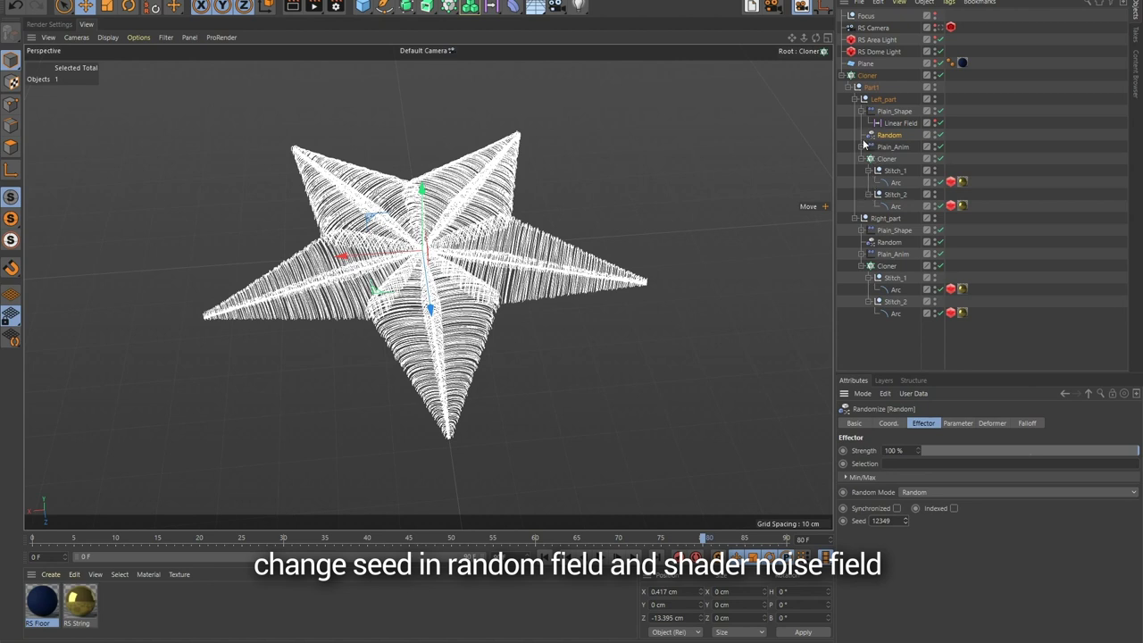
pyautogui.click(862, 147)
pyautogui.click(900, 159)
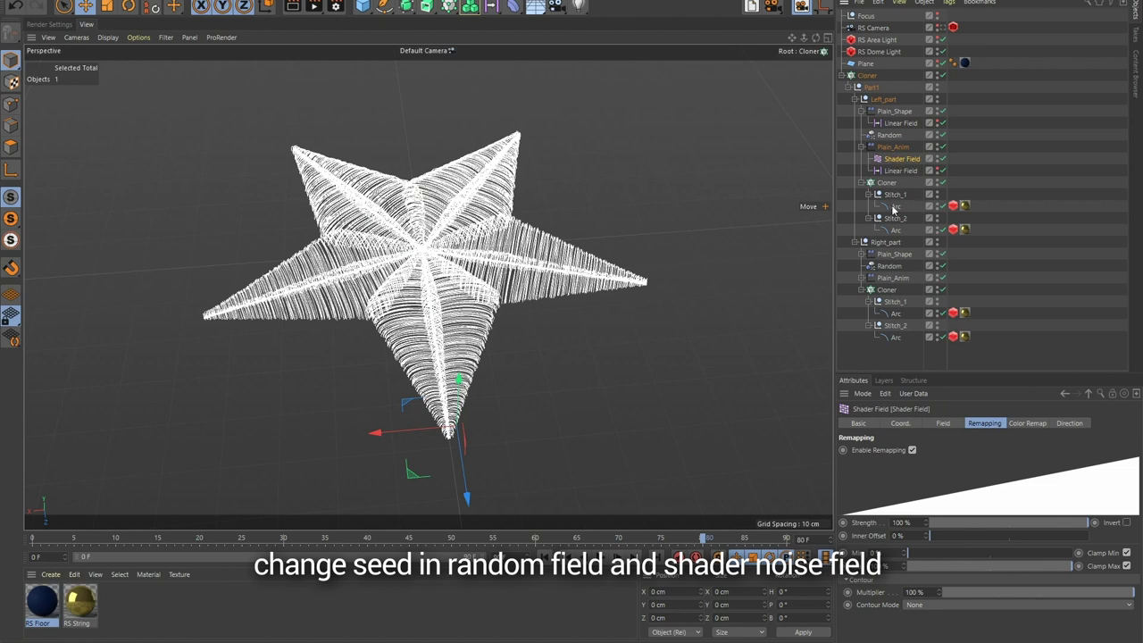
pyautogui.click(942, 424)
pyautogui.click(894, 508)
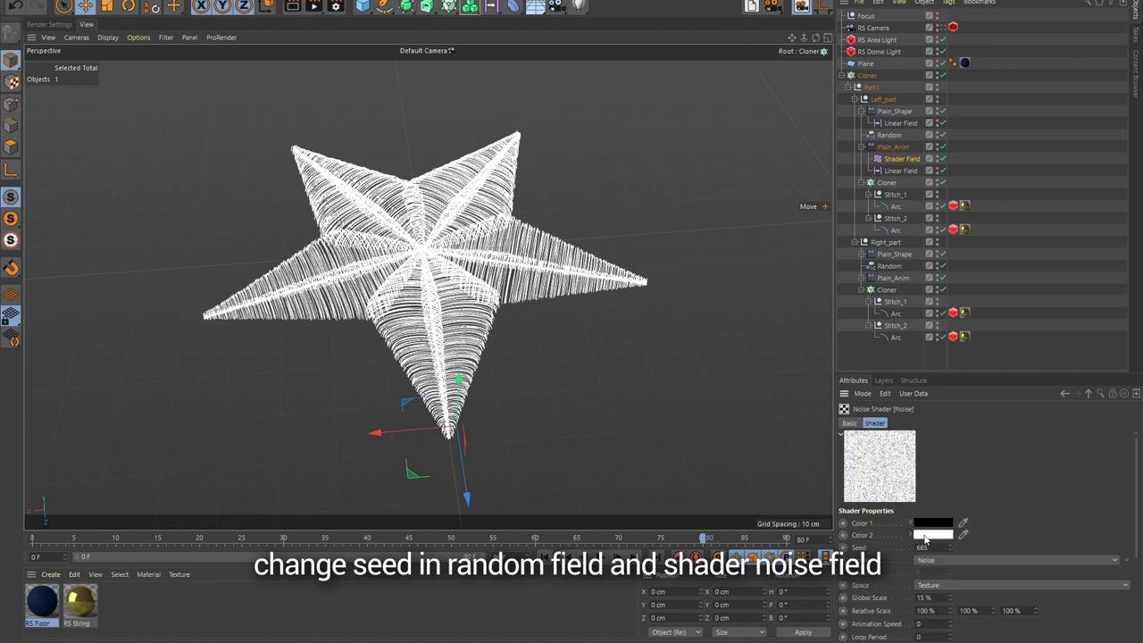
pyautogui.click(950, 546)
pyautogui.click(950, 545)
pyautogui.click(951, 545)
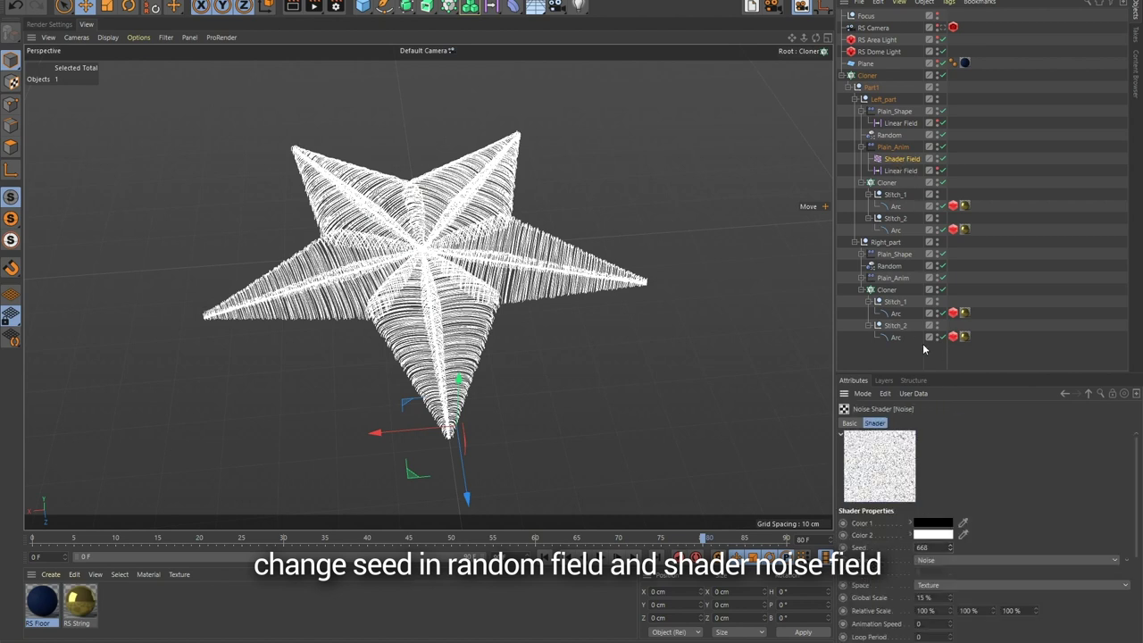
# Step: Reopen the Redshift RenderView to see the re-seeded gold star
pyautogui.click(972, 134)
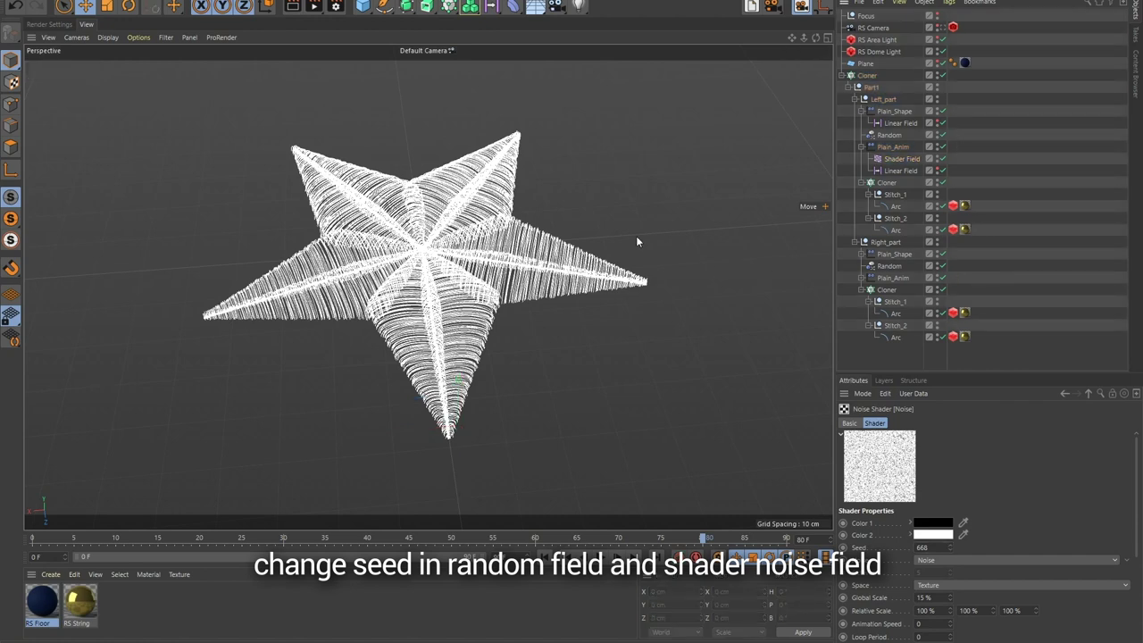
pyautogui.click(526, 4)
pyautogui.click(554, 64)
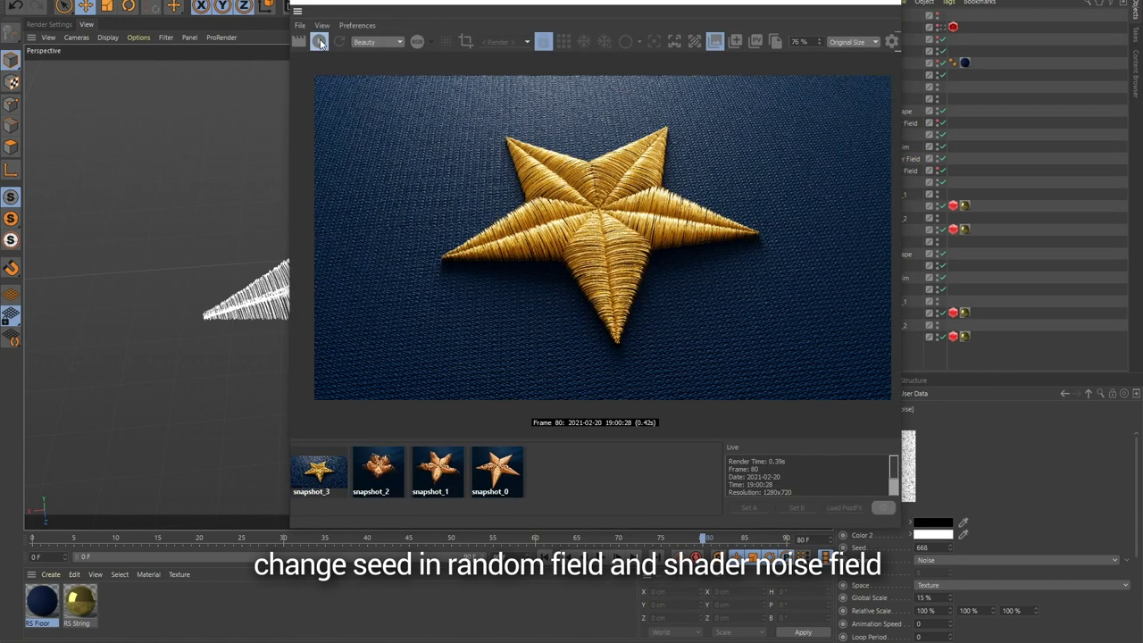